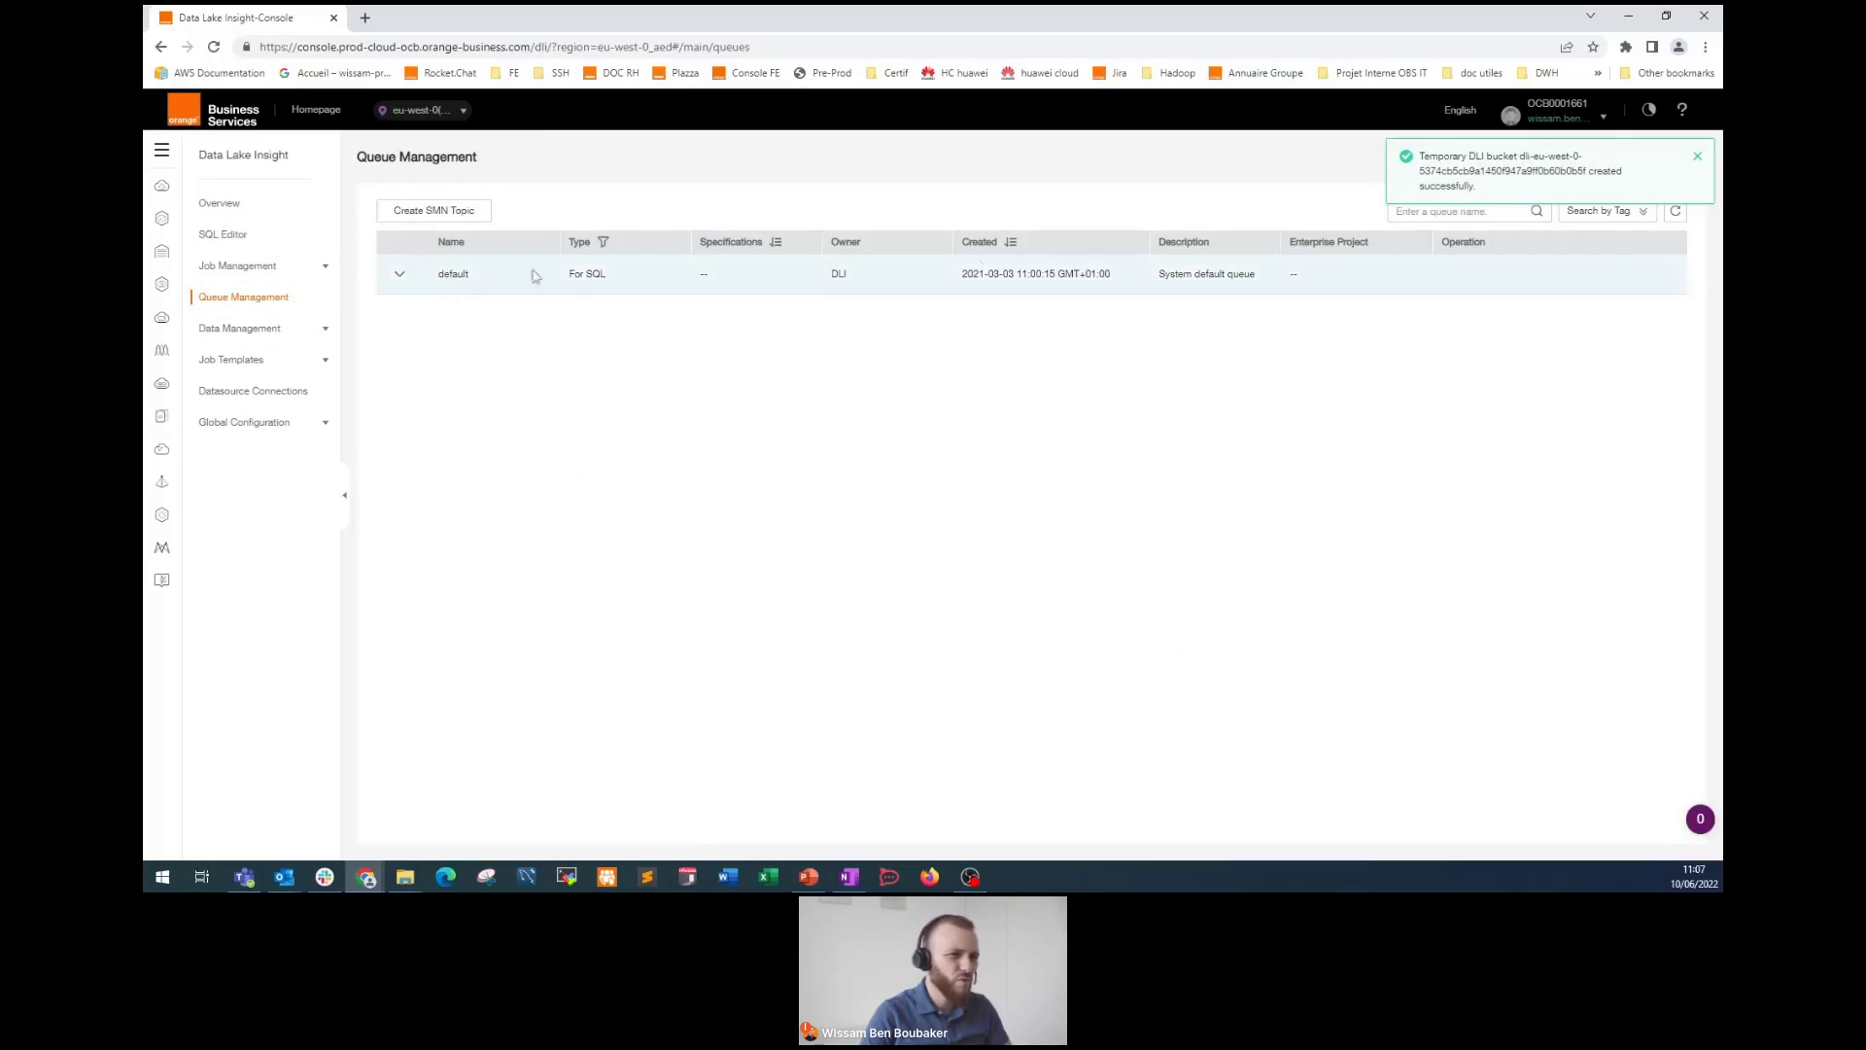
Step: Create Queue_SQL as a 16-CU For SQL queue tagged with its owner's name
left_click(1691, 165)
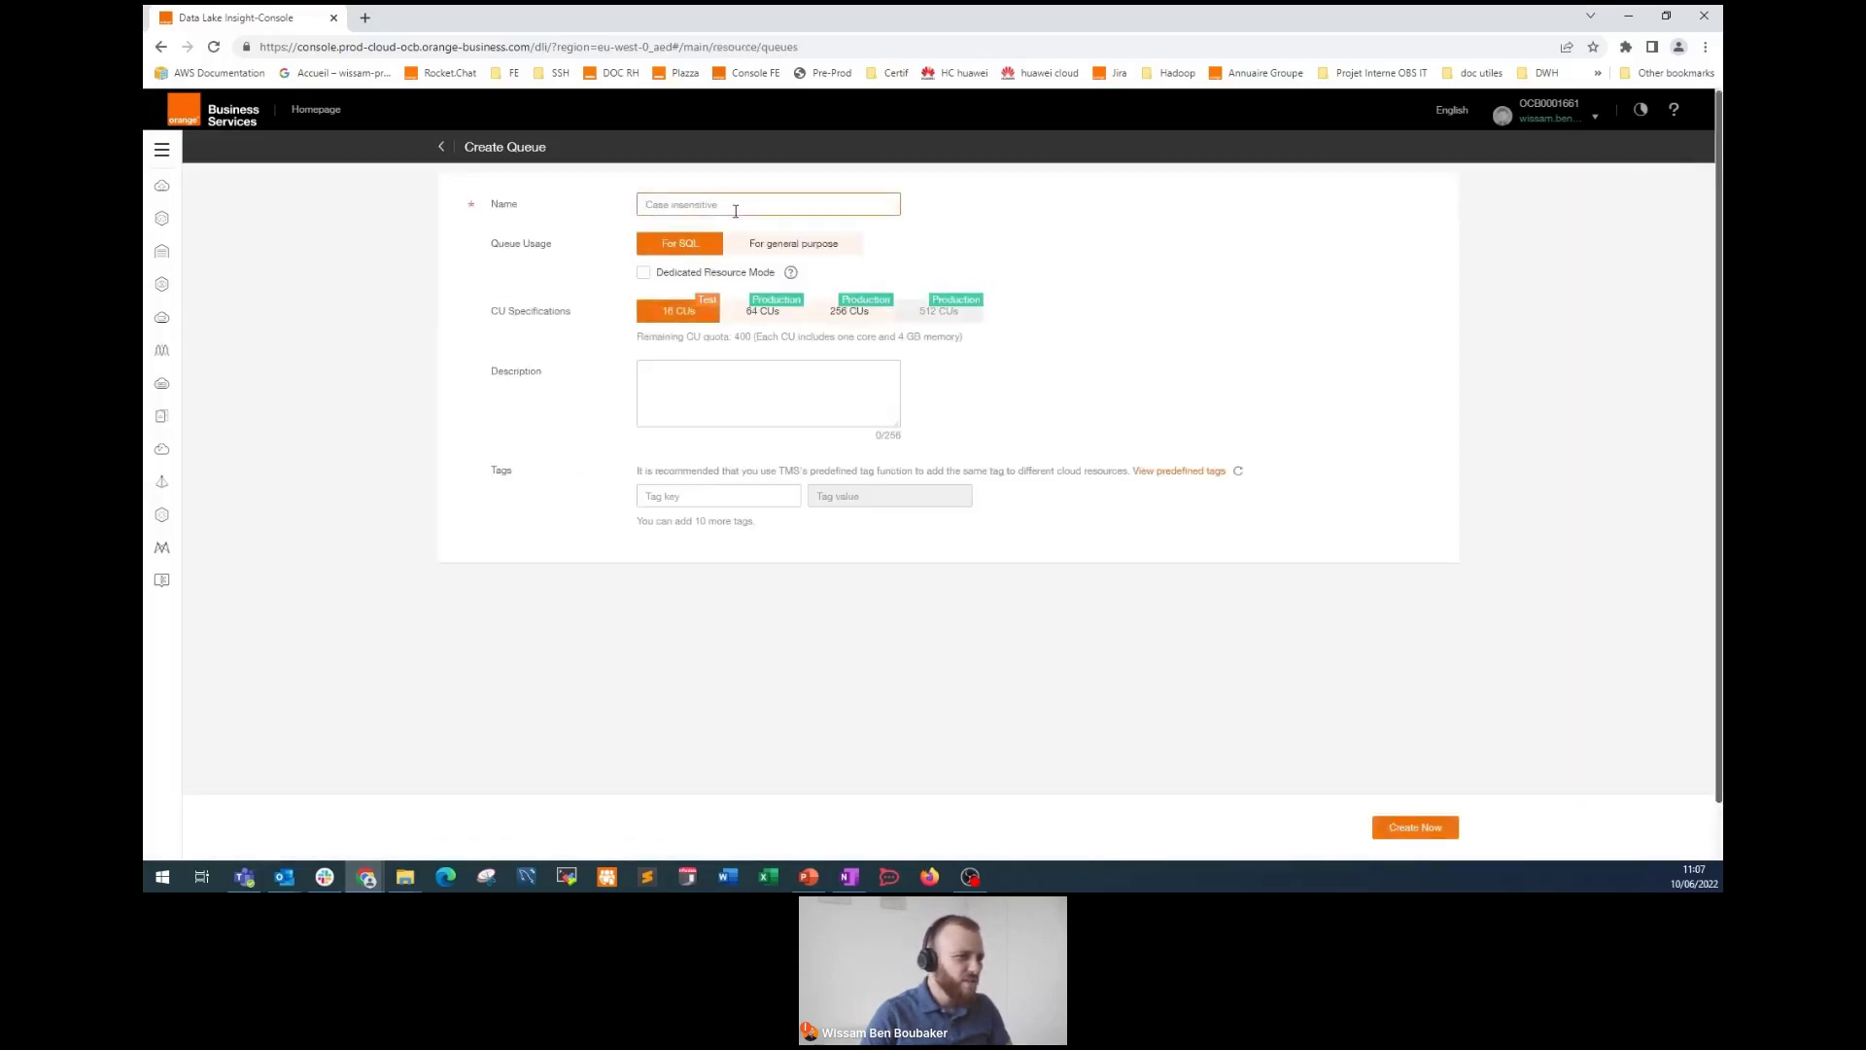
type("Queue")
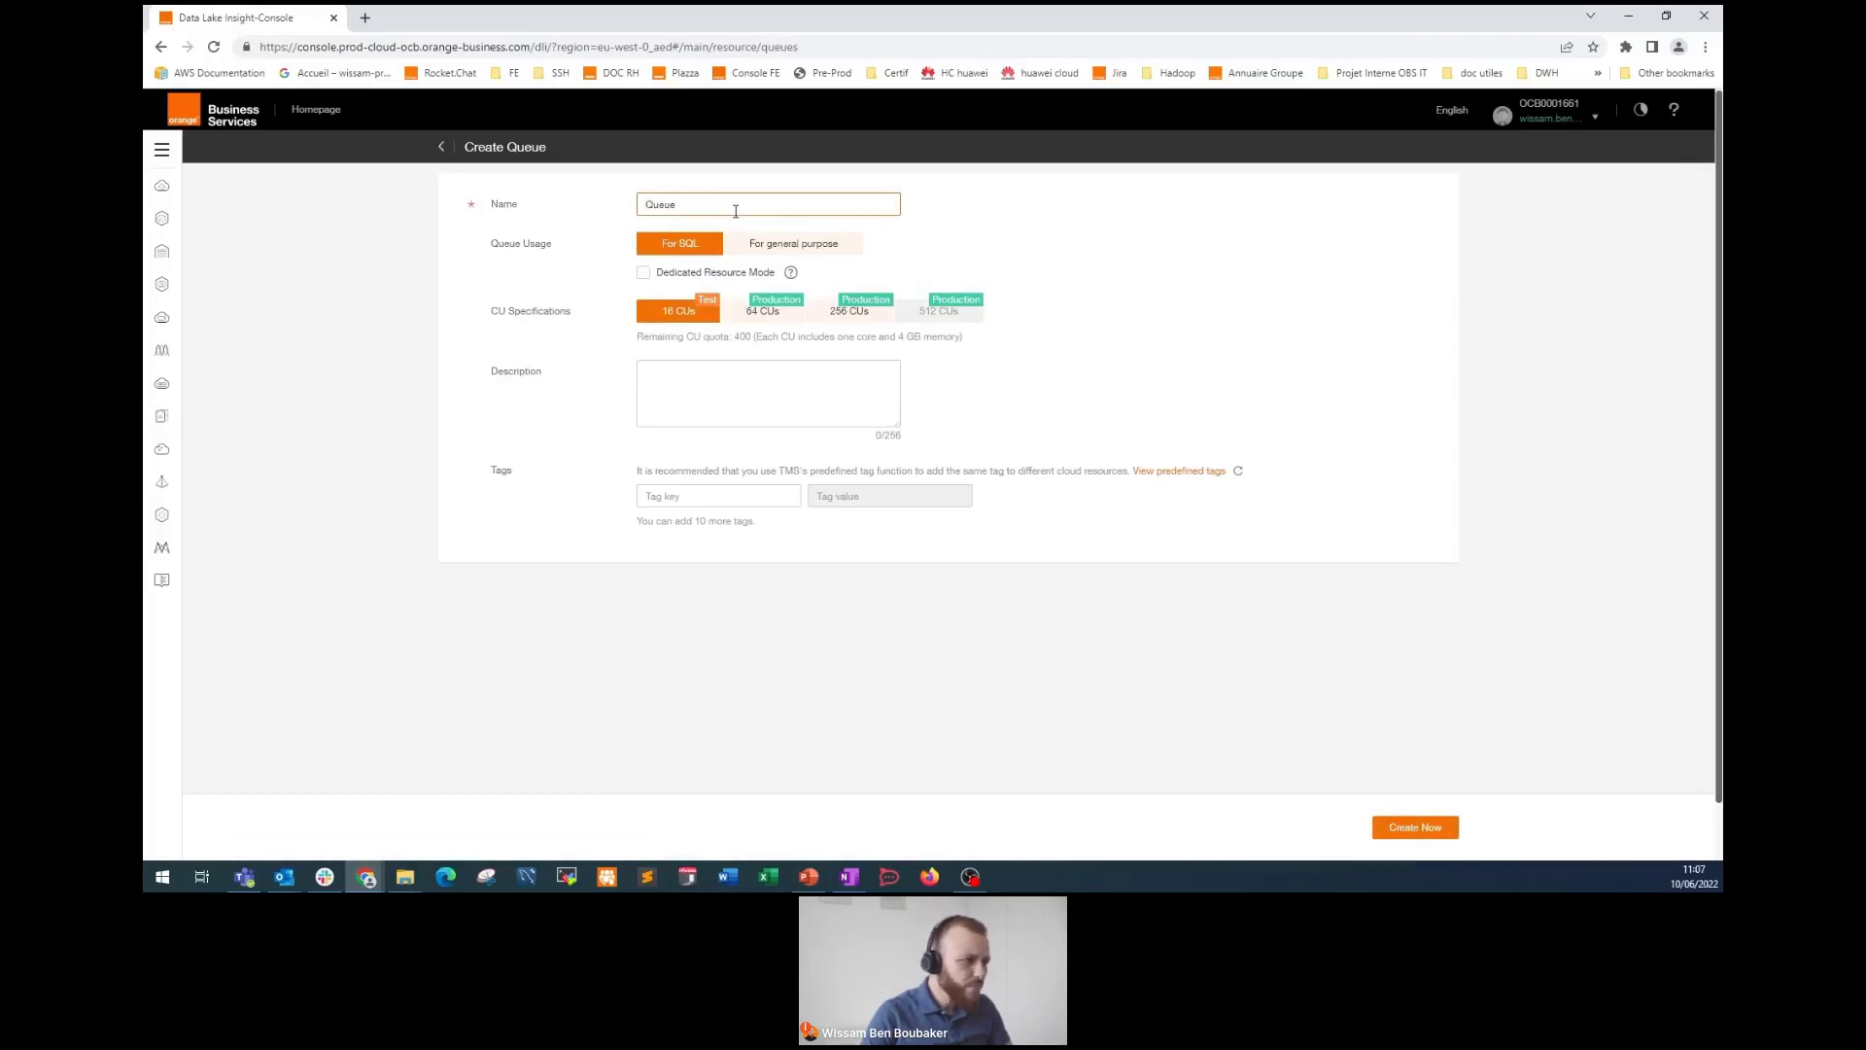
type("_SQL")
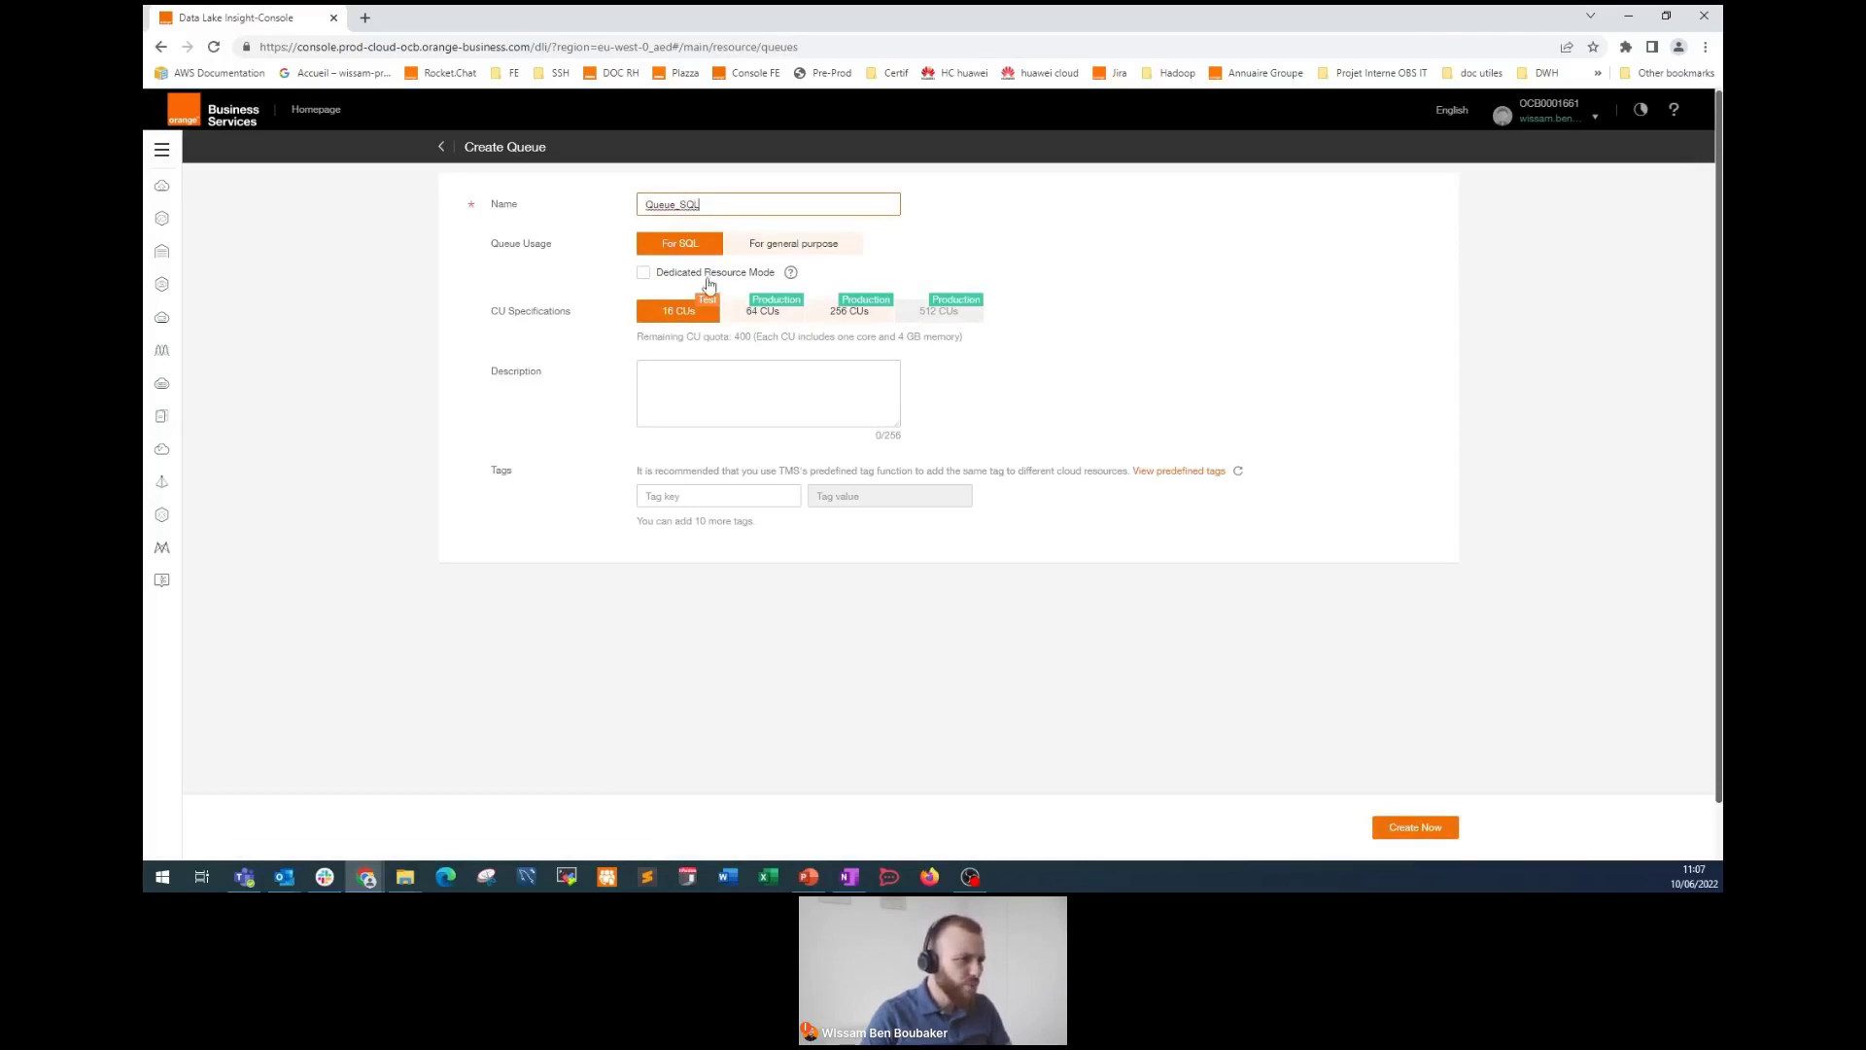
left_click(701, 372)
left_click(722, 493)
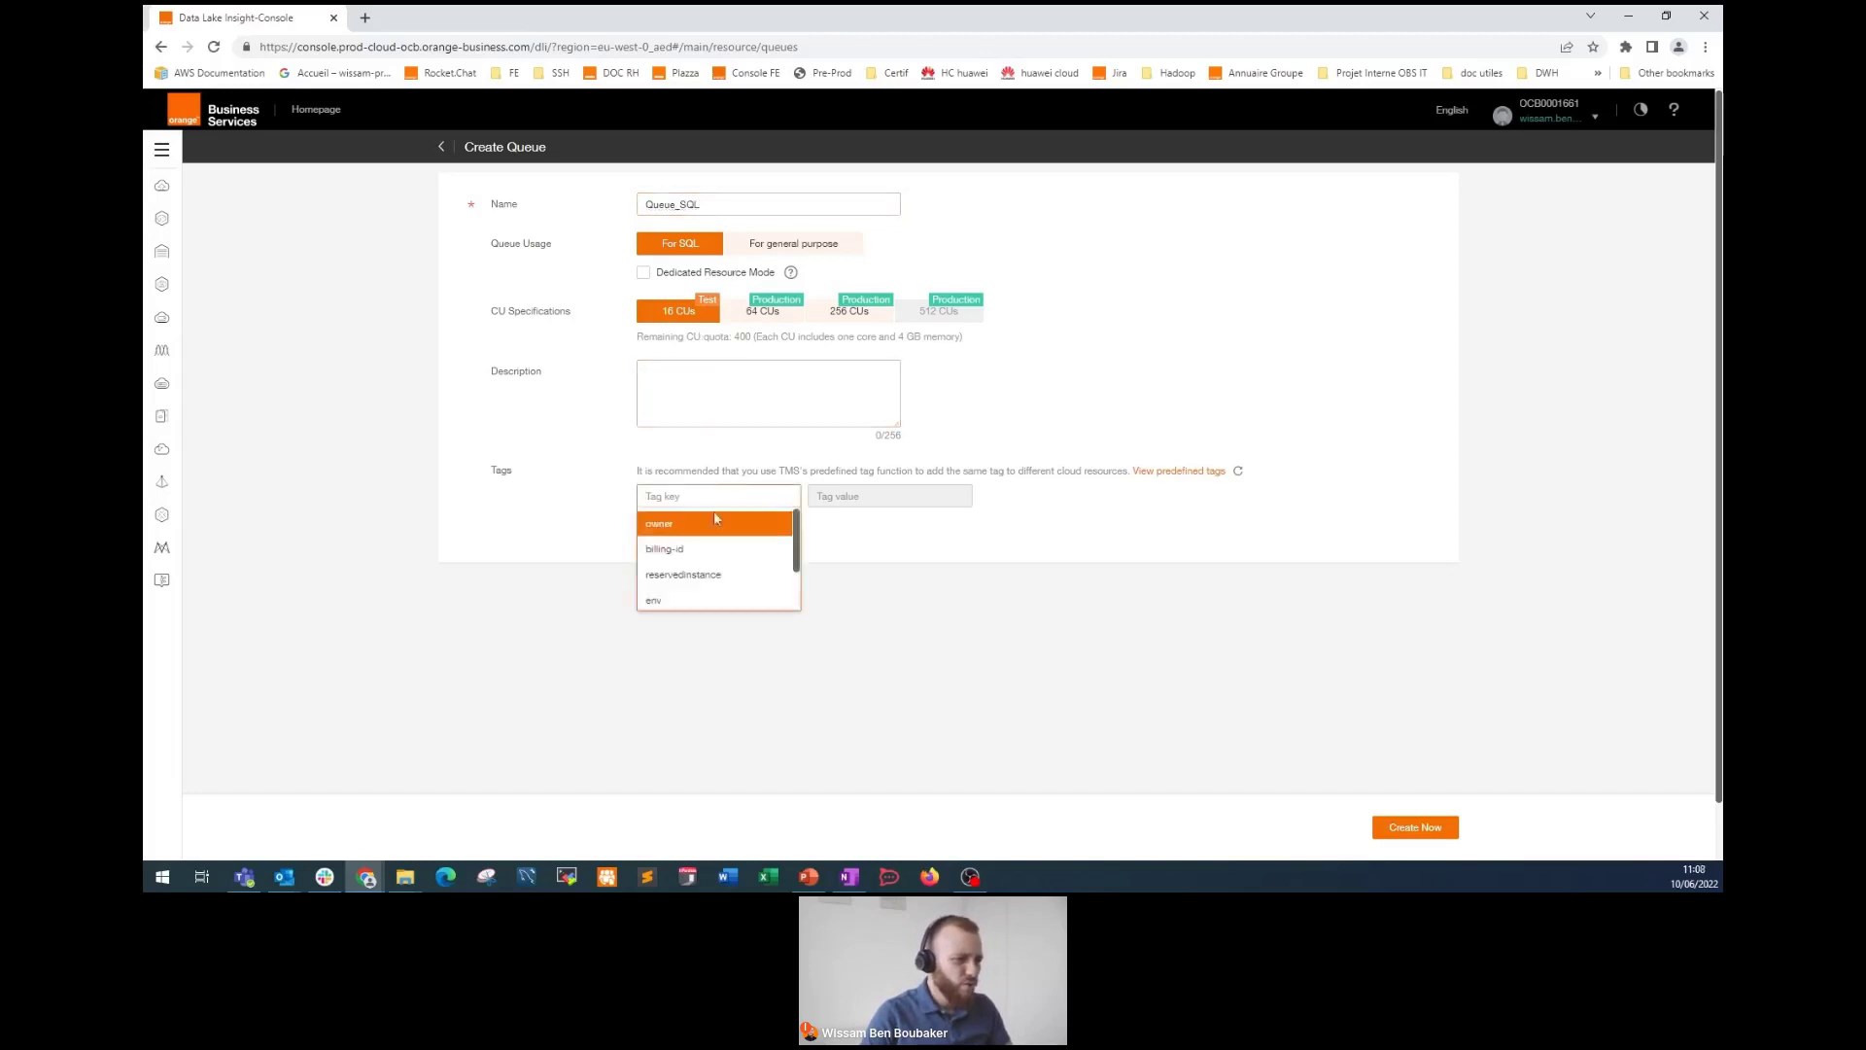
left_click(714, 517)
left_click(844, 495)
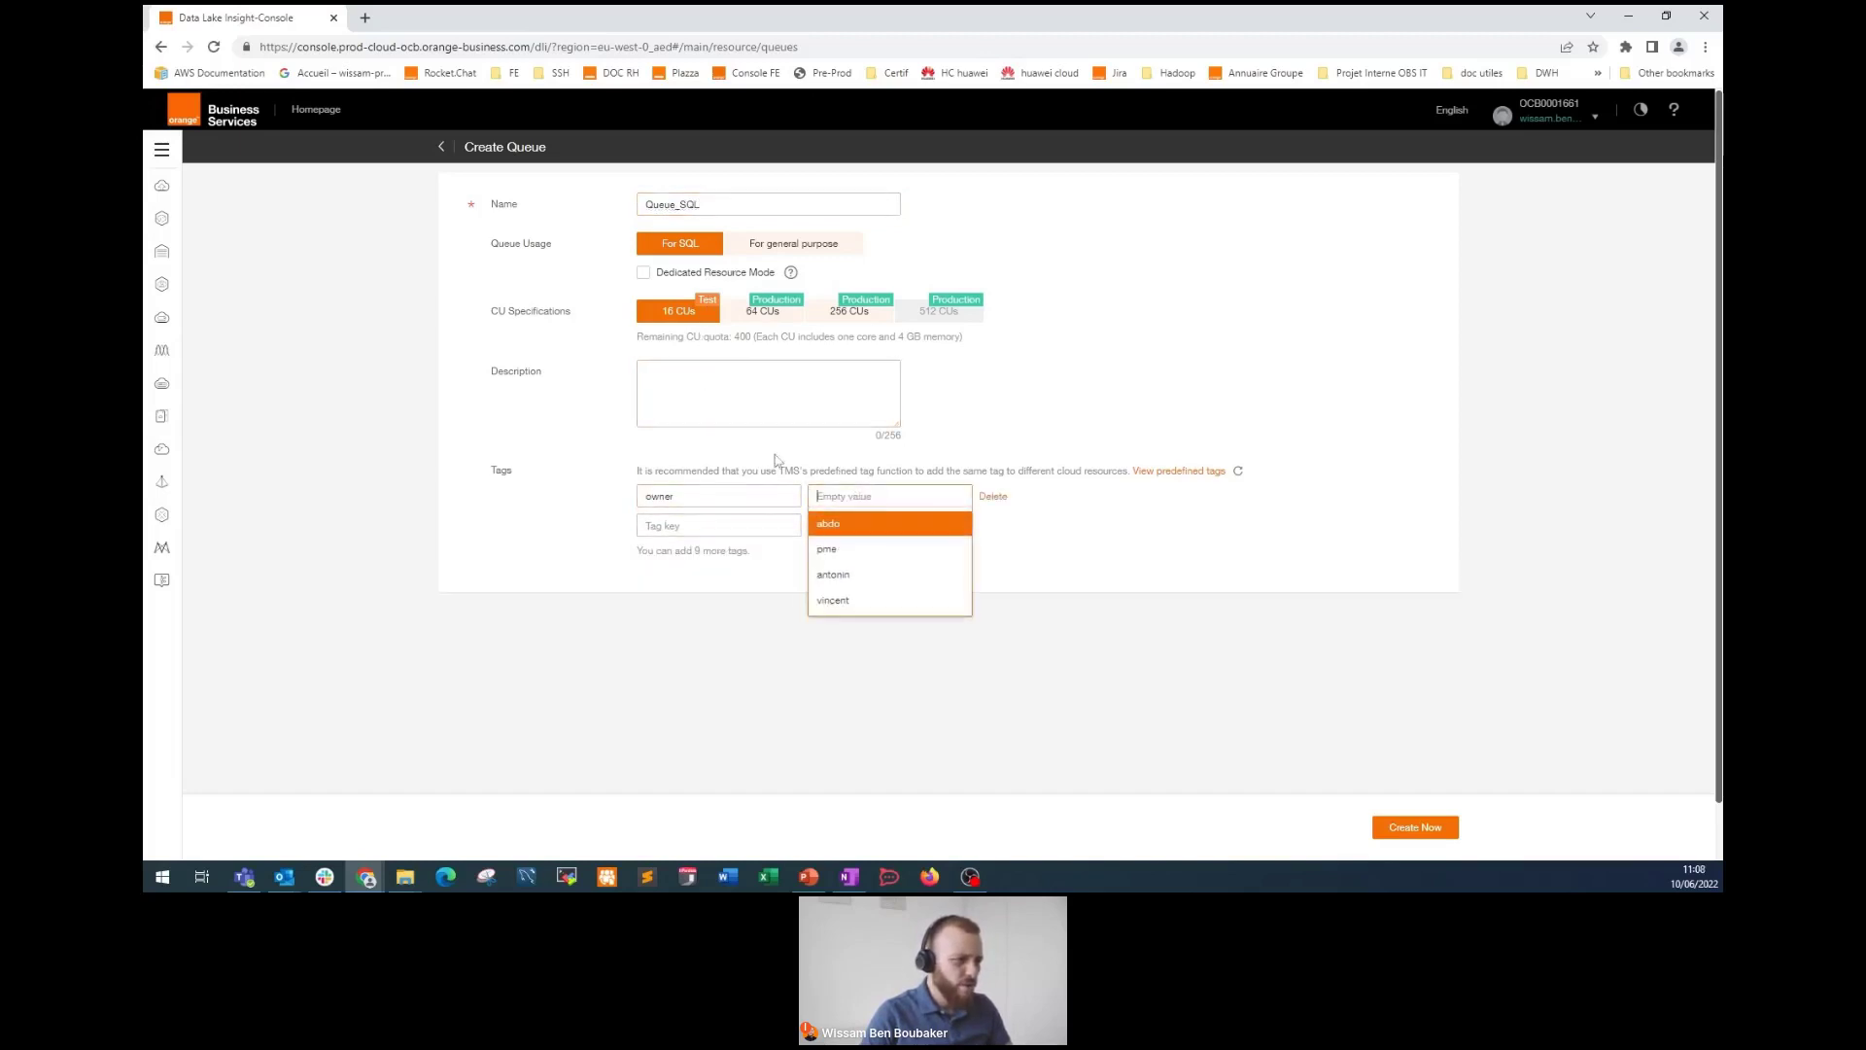
type("wis")
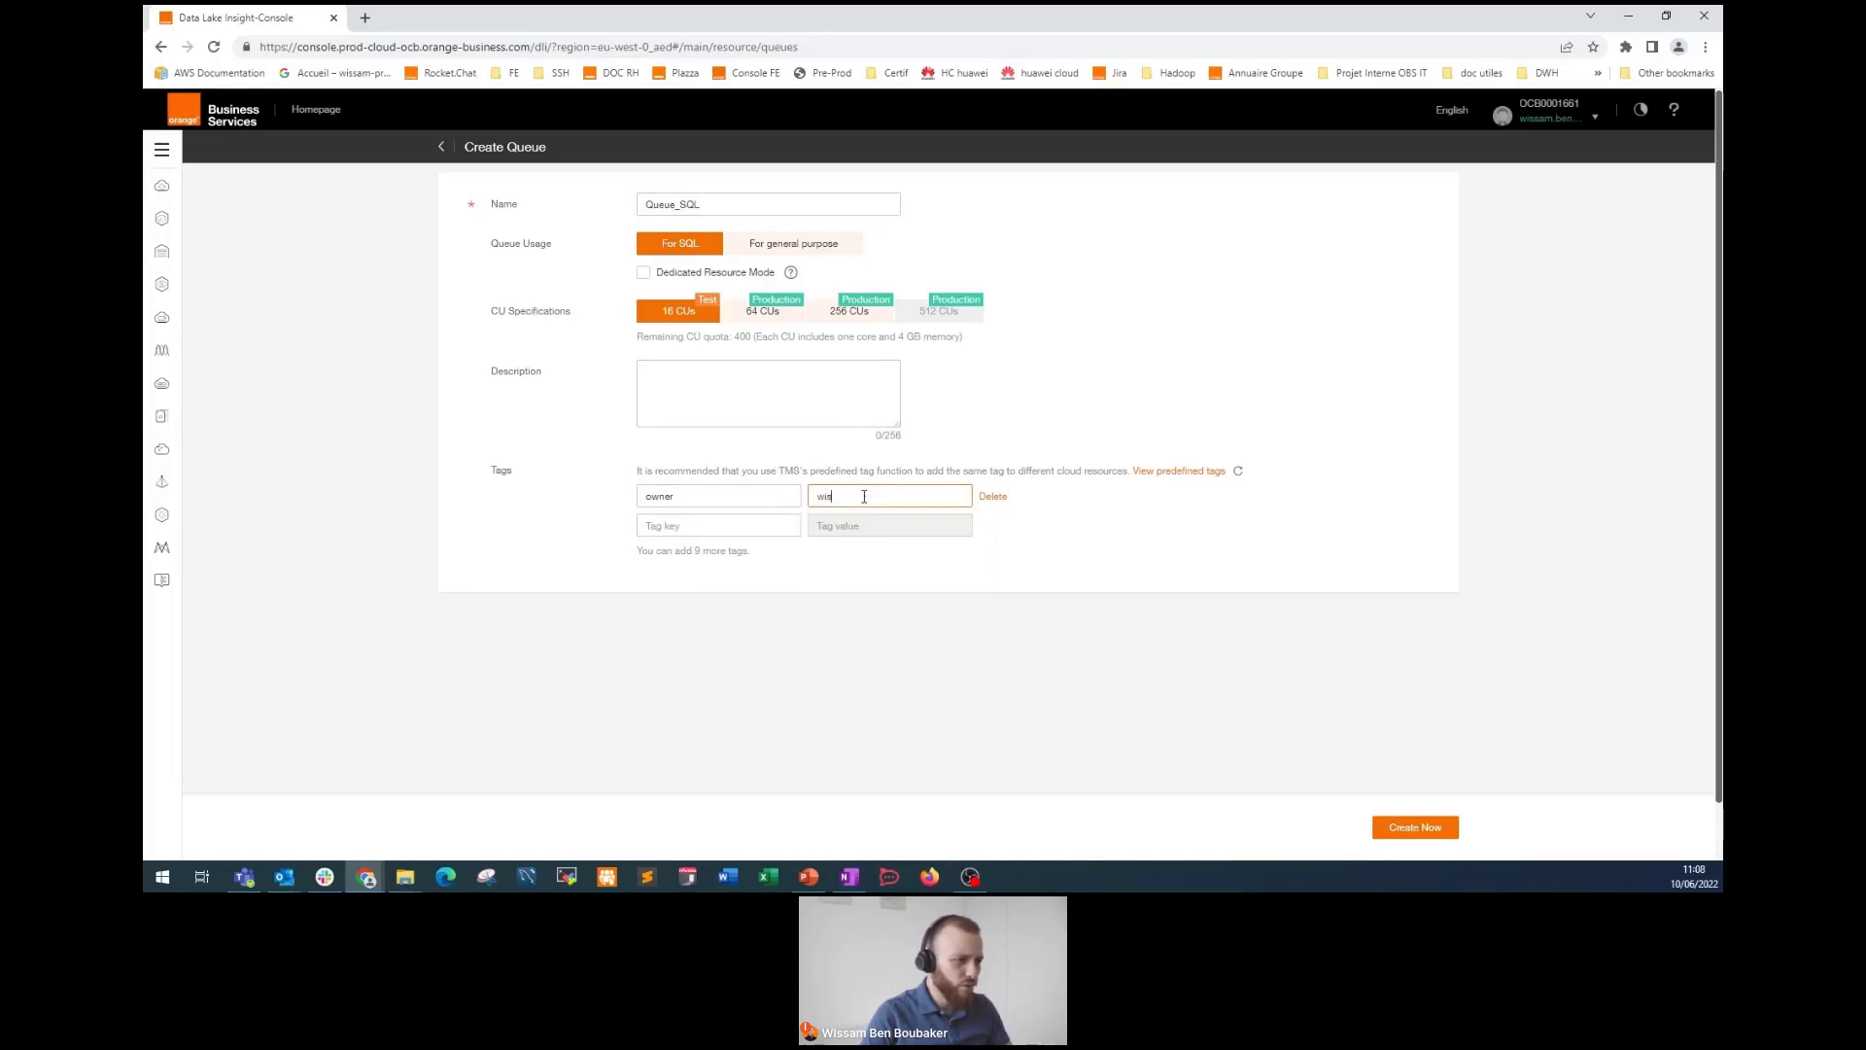
type("sam")
left_click(1414, 828)
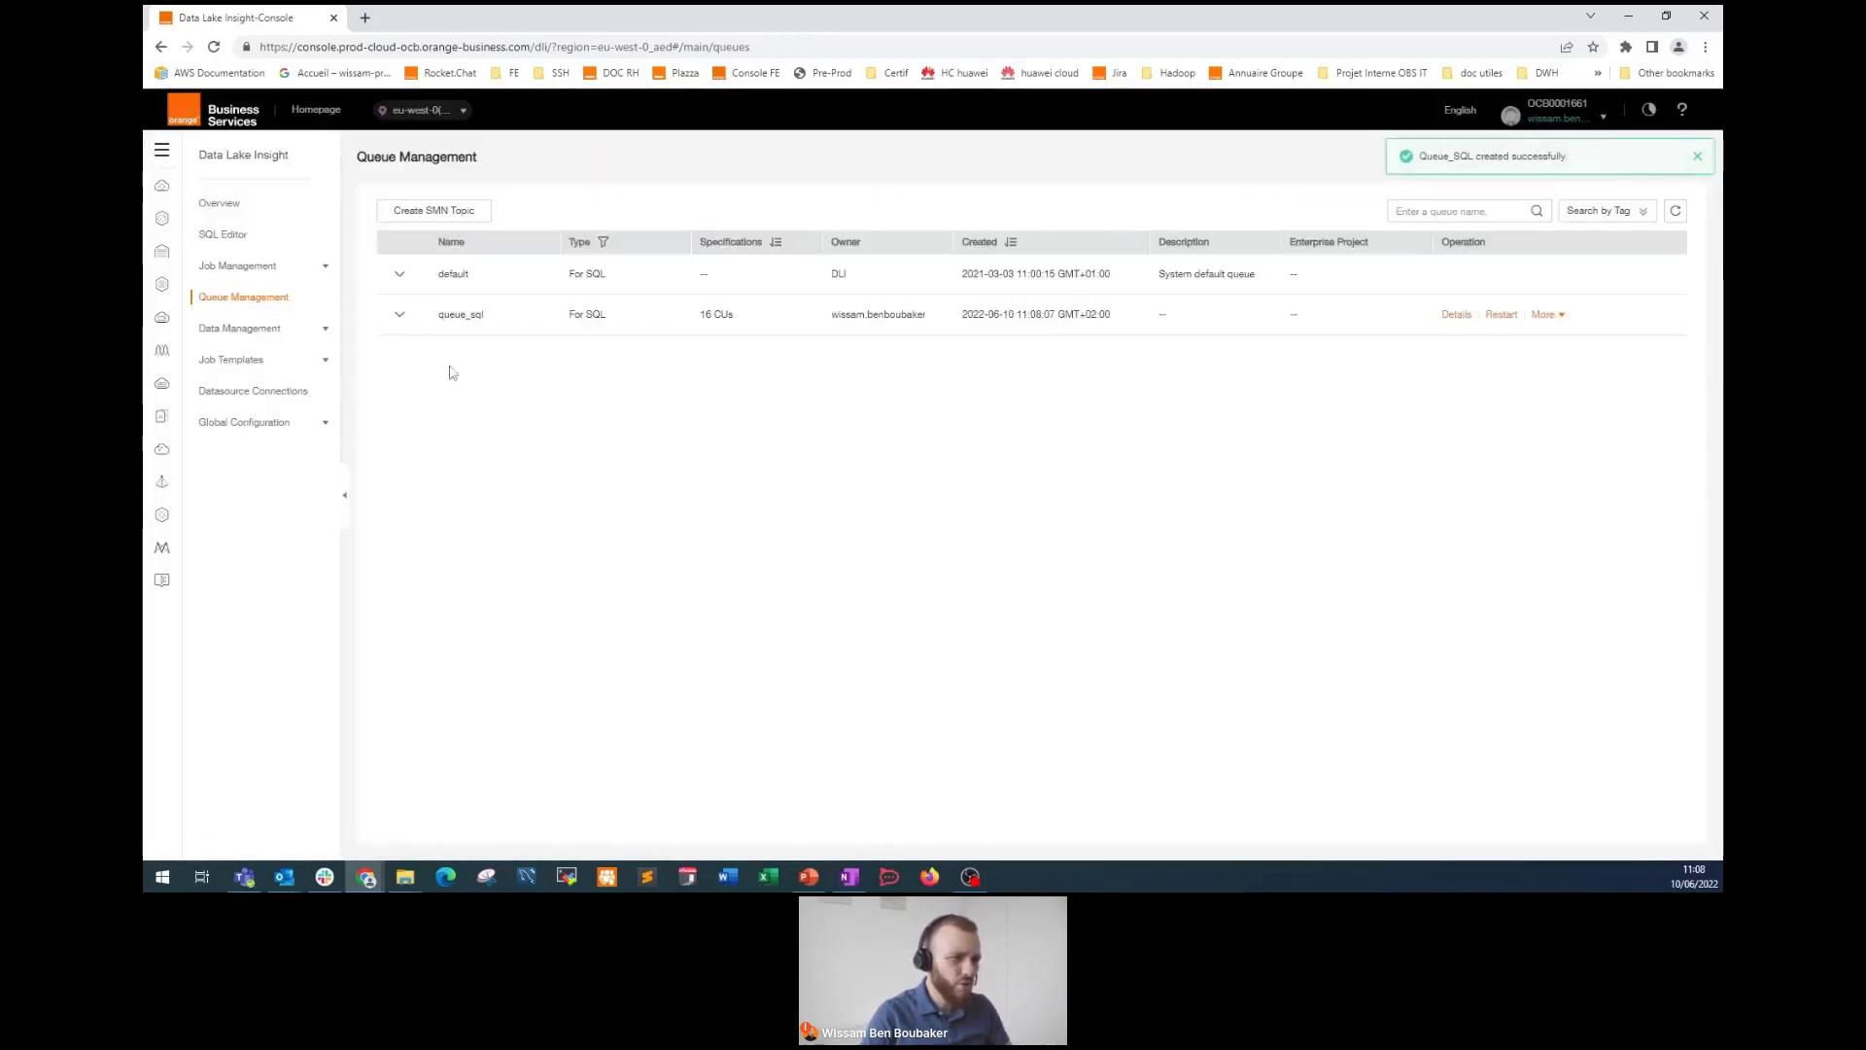
Step: Start queue Queue_Dedicated_Ressource_Mode as general purpose with dedicated resource mode enabled
left_click_drag(439, 314, 486, 318)
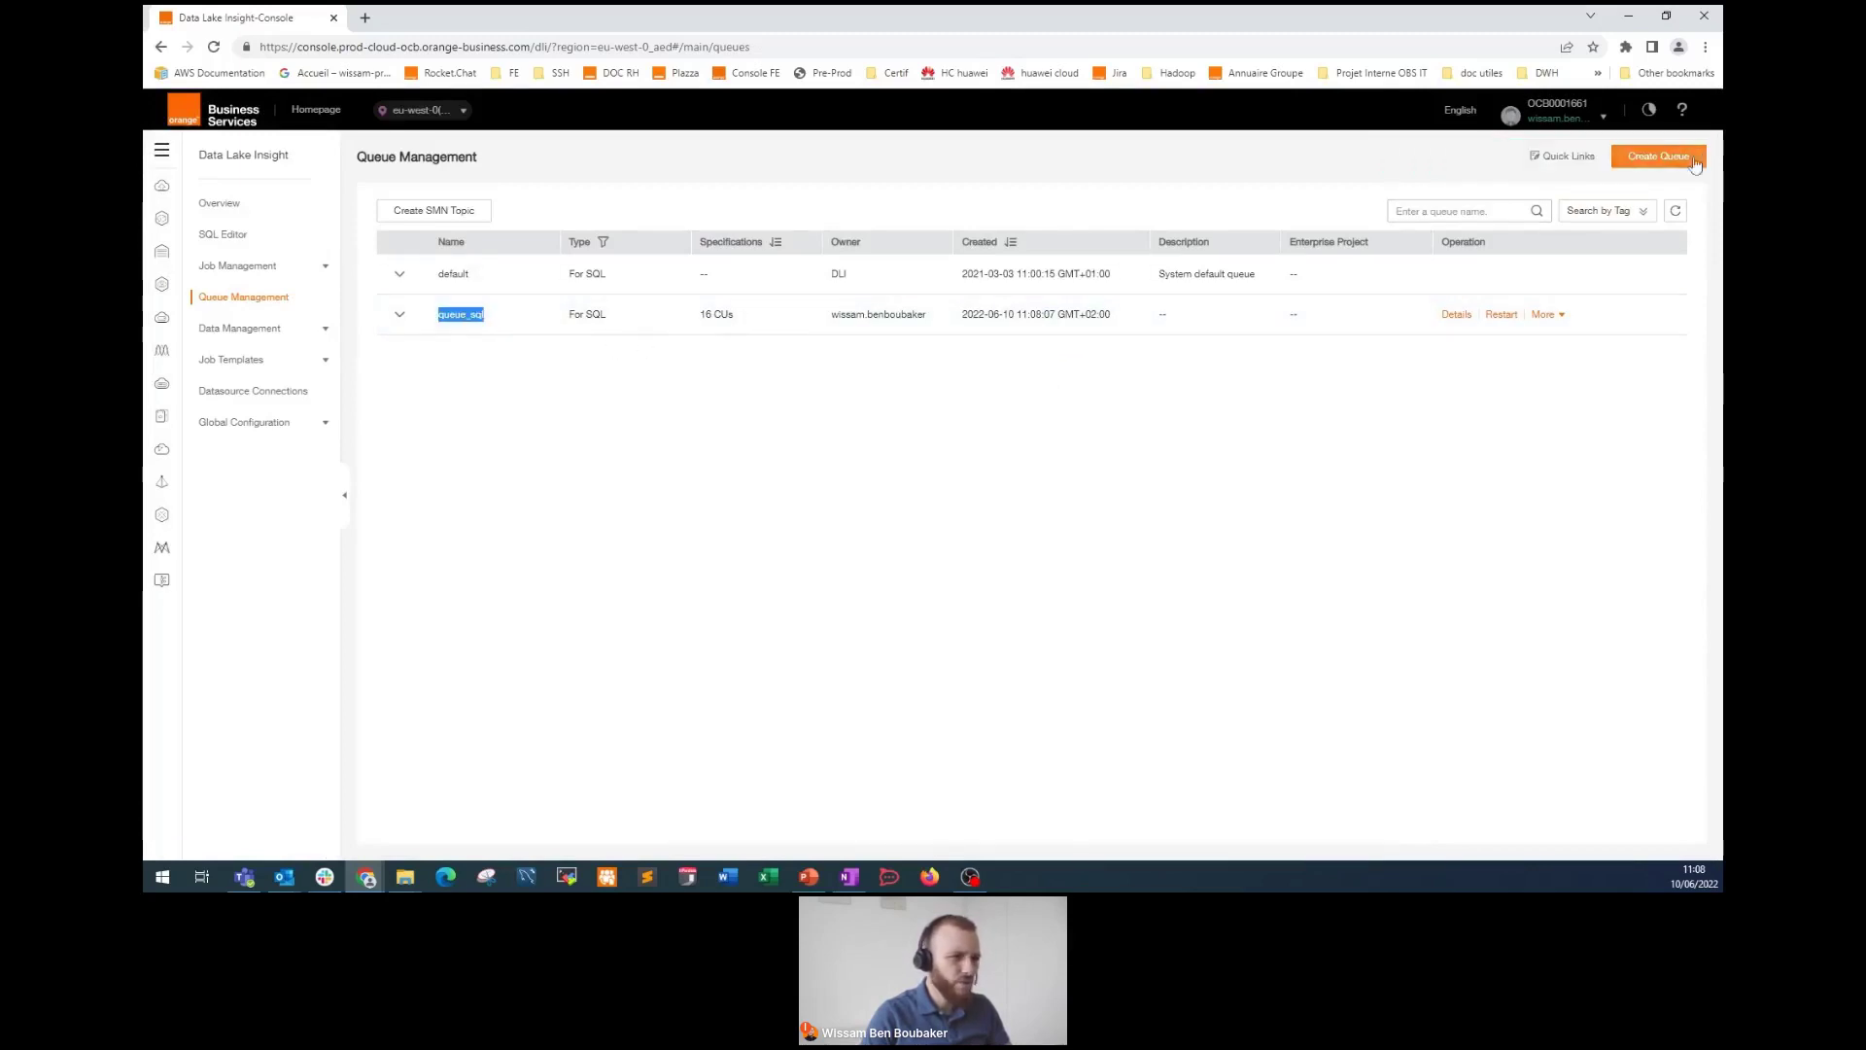
left_click(1676, 163)
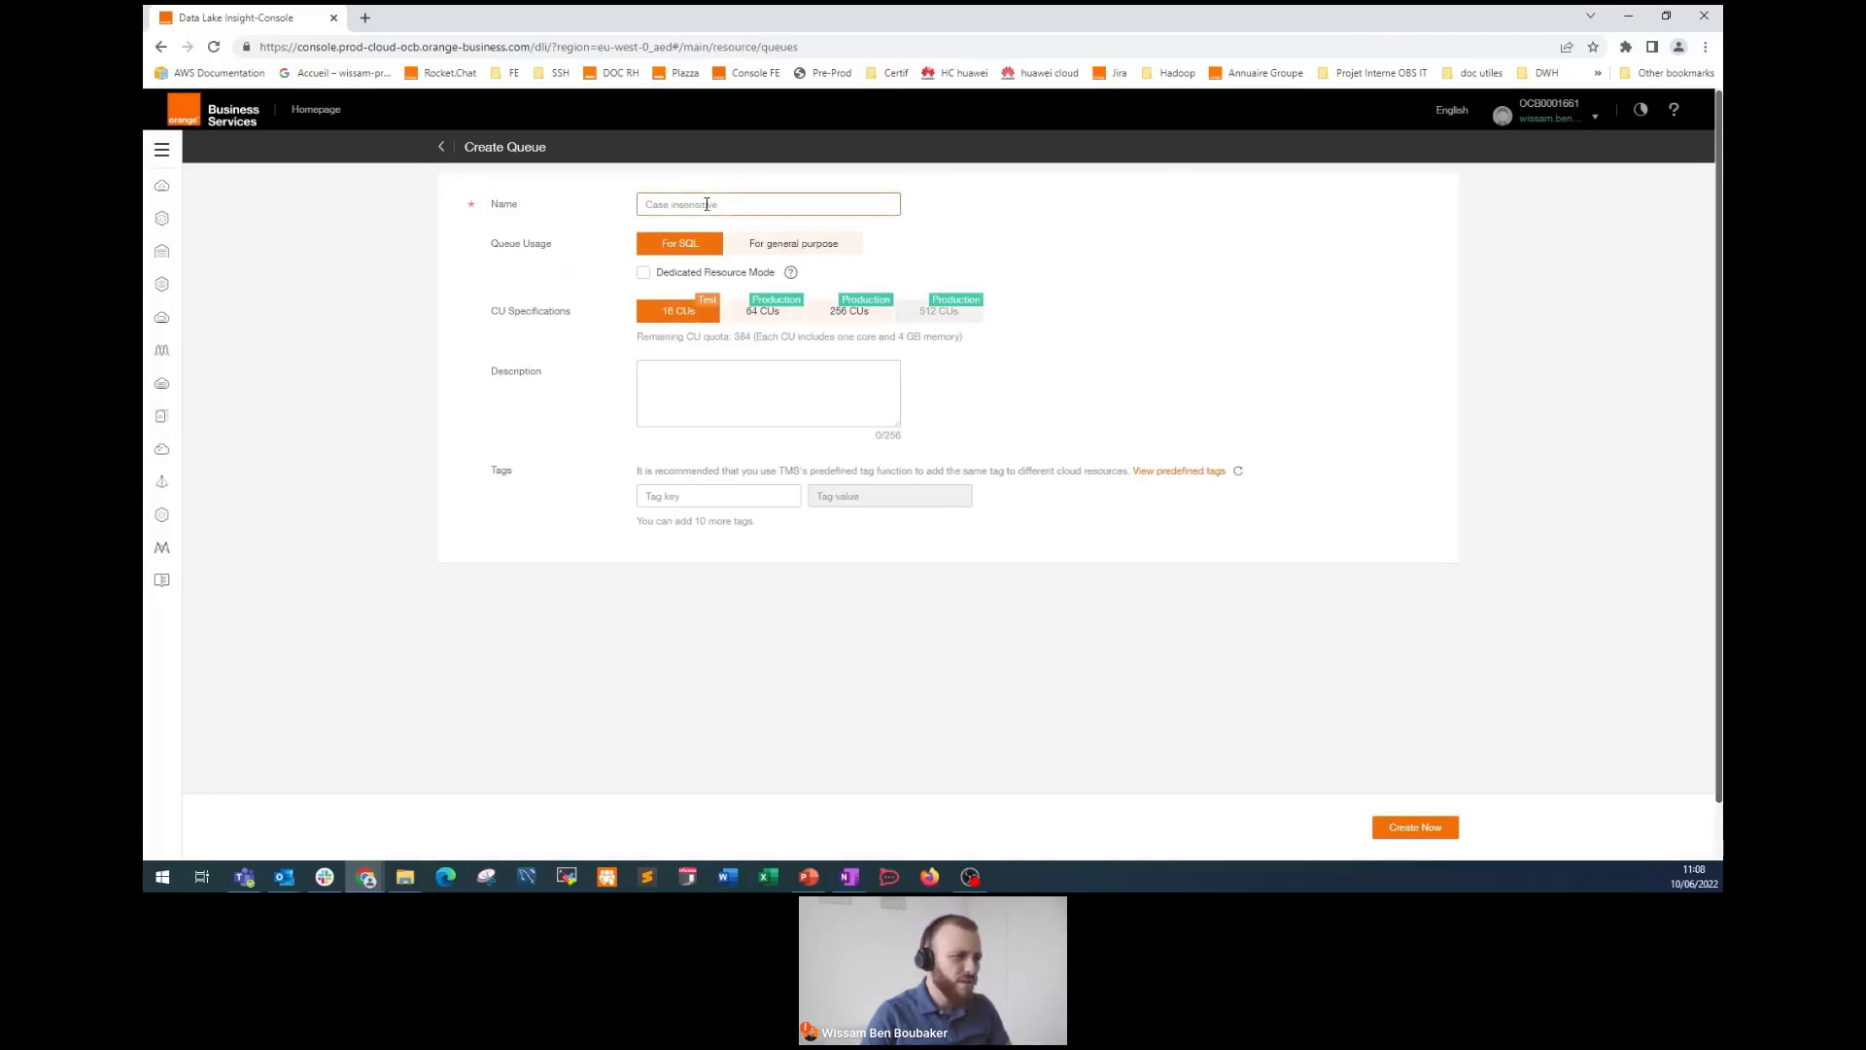
type("Queue")
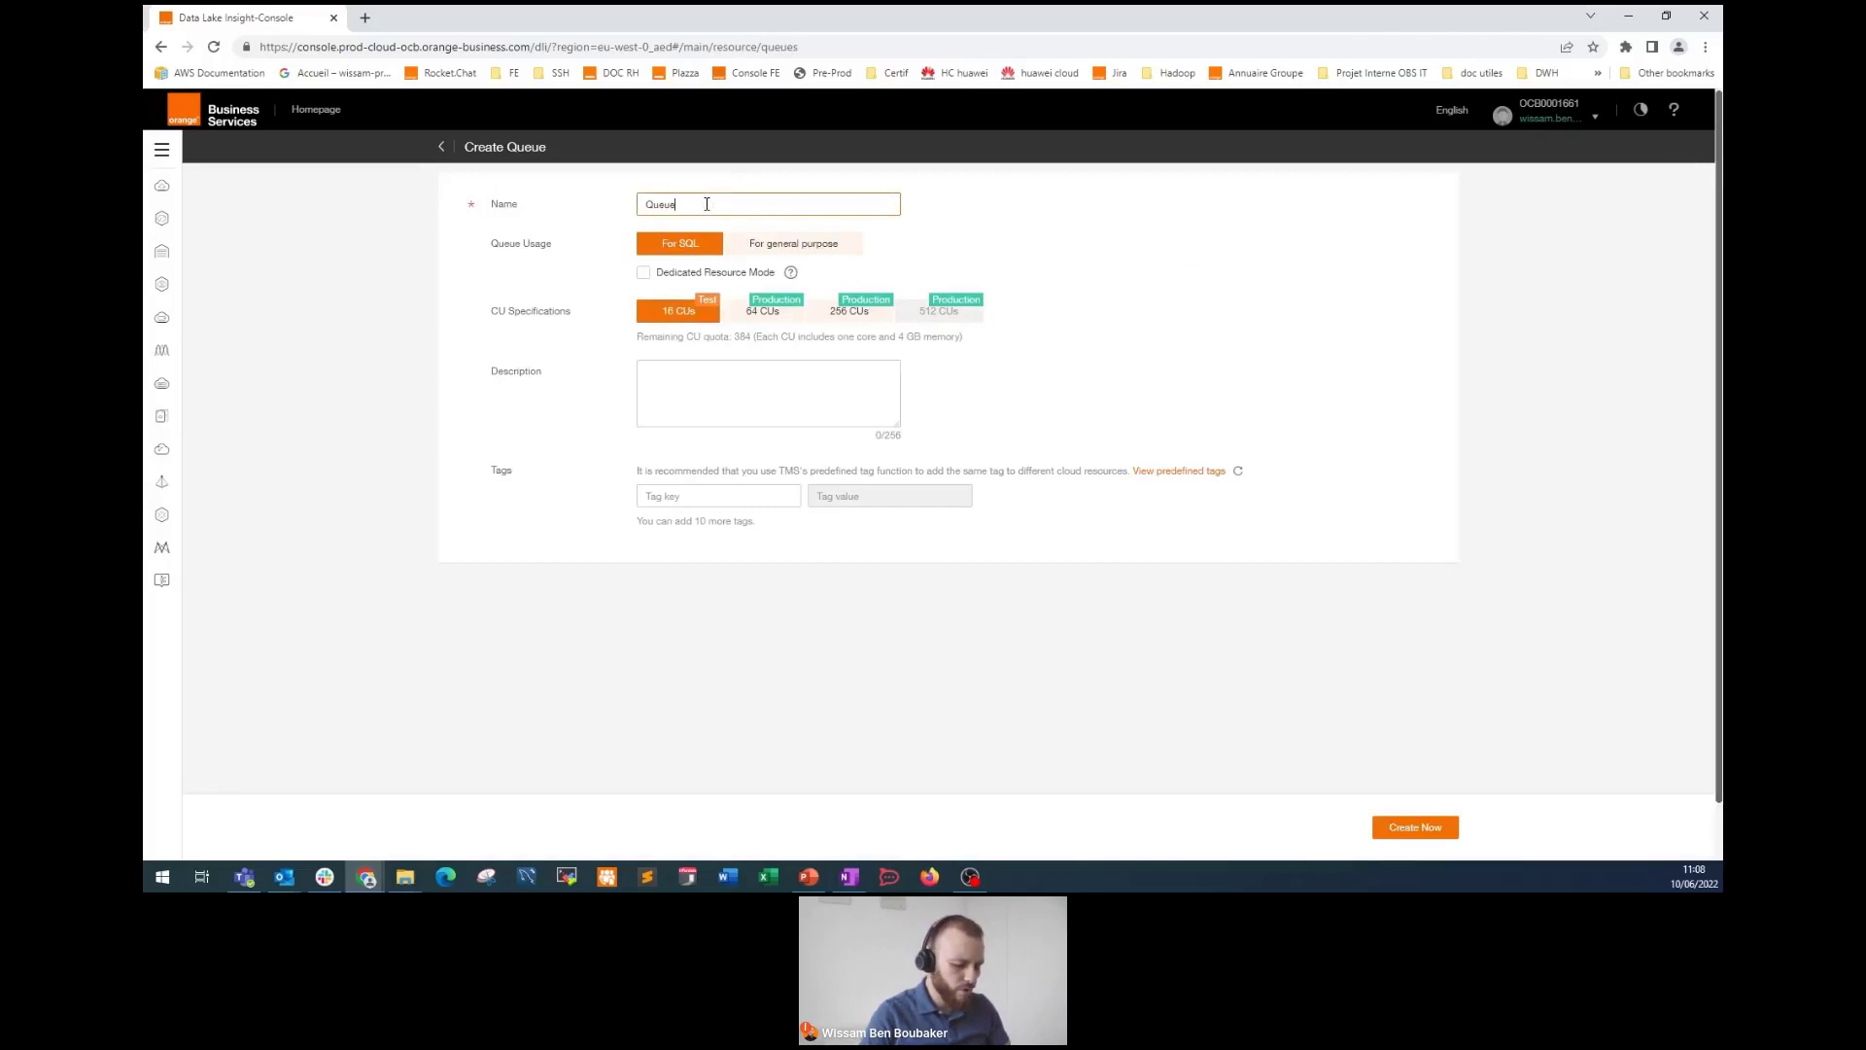
type("_D")
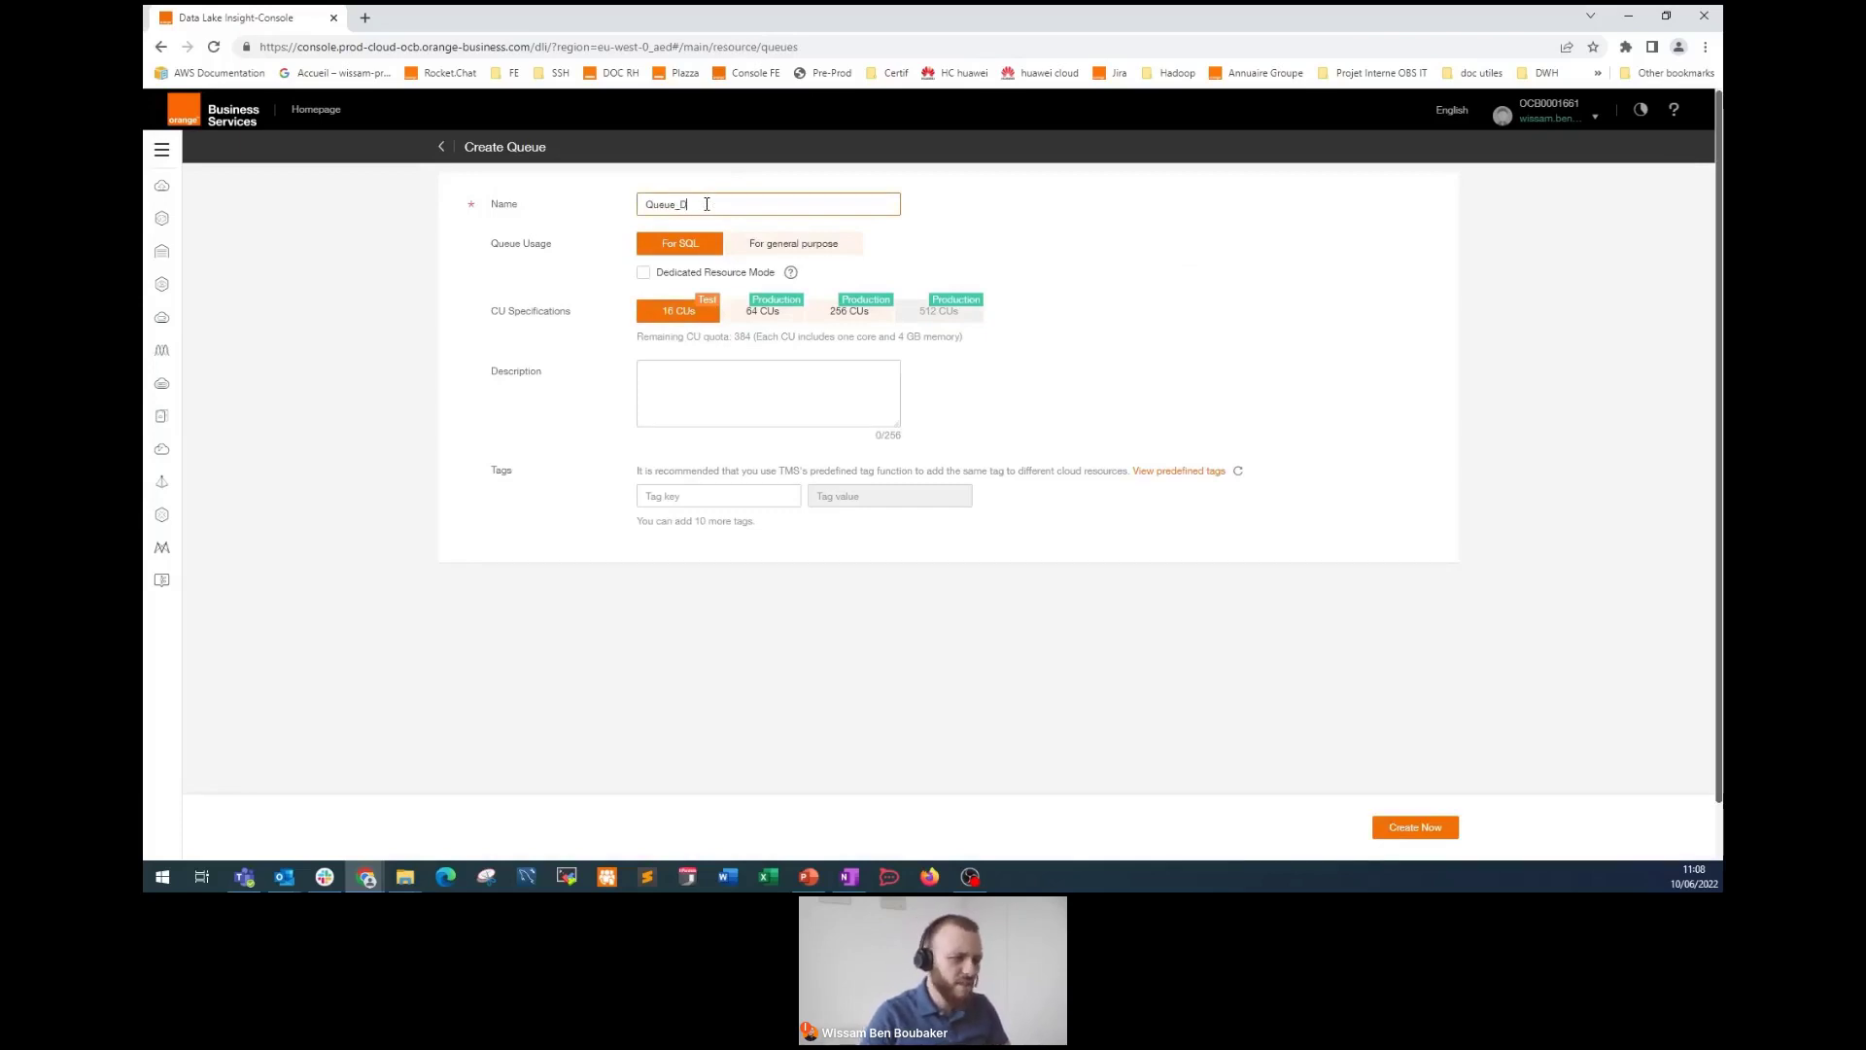
type("edicated")
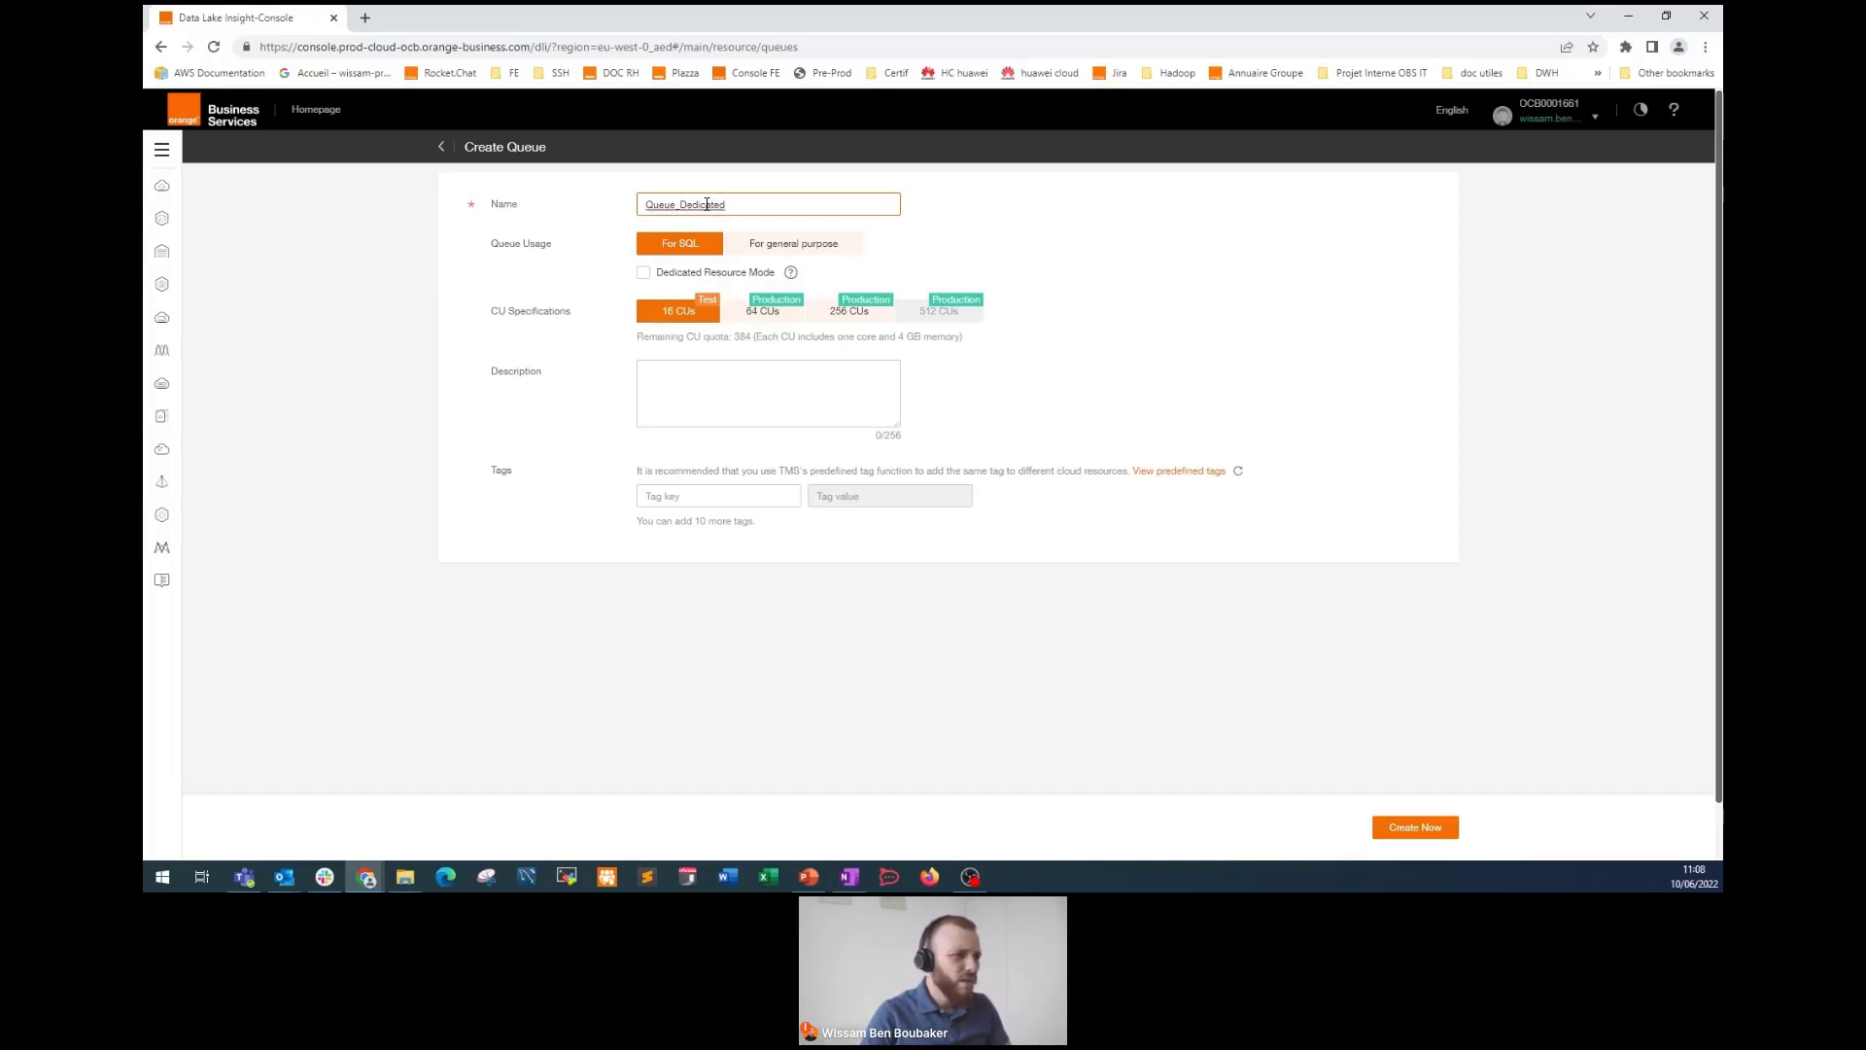
type("_Re")
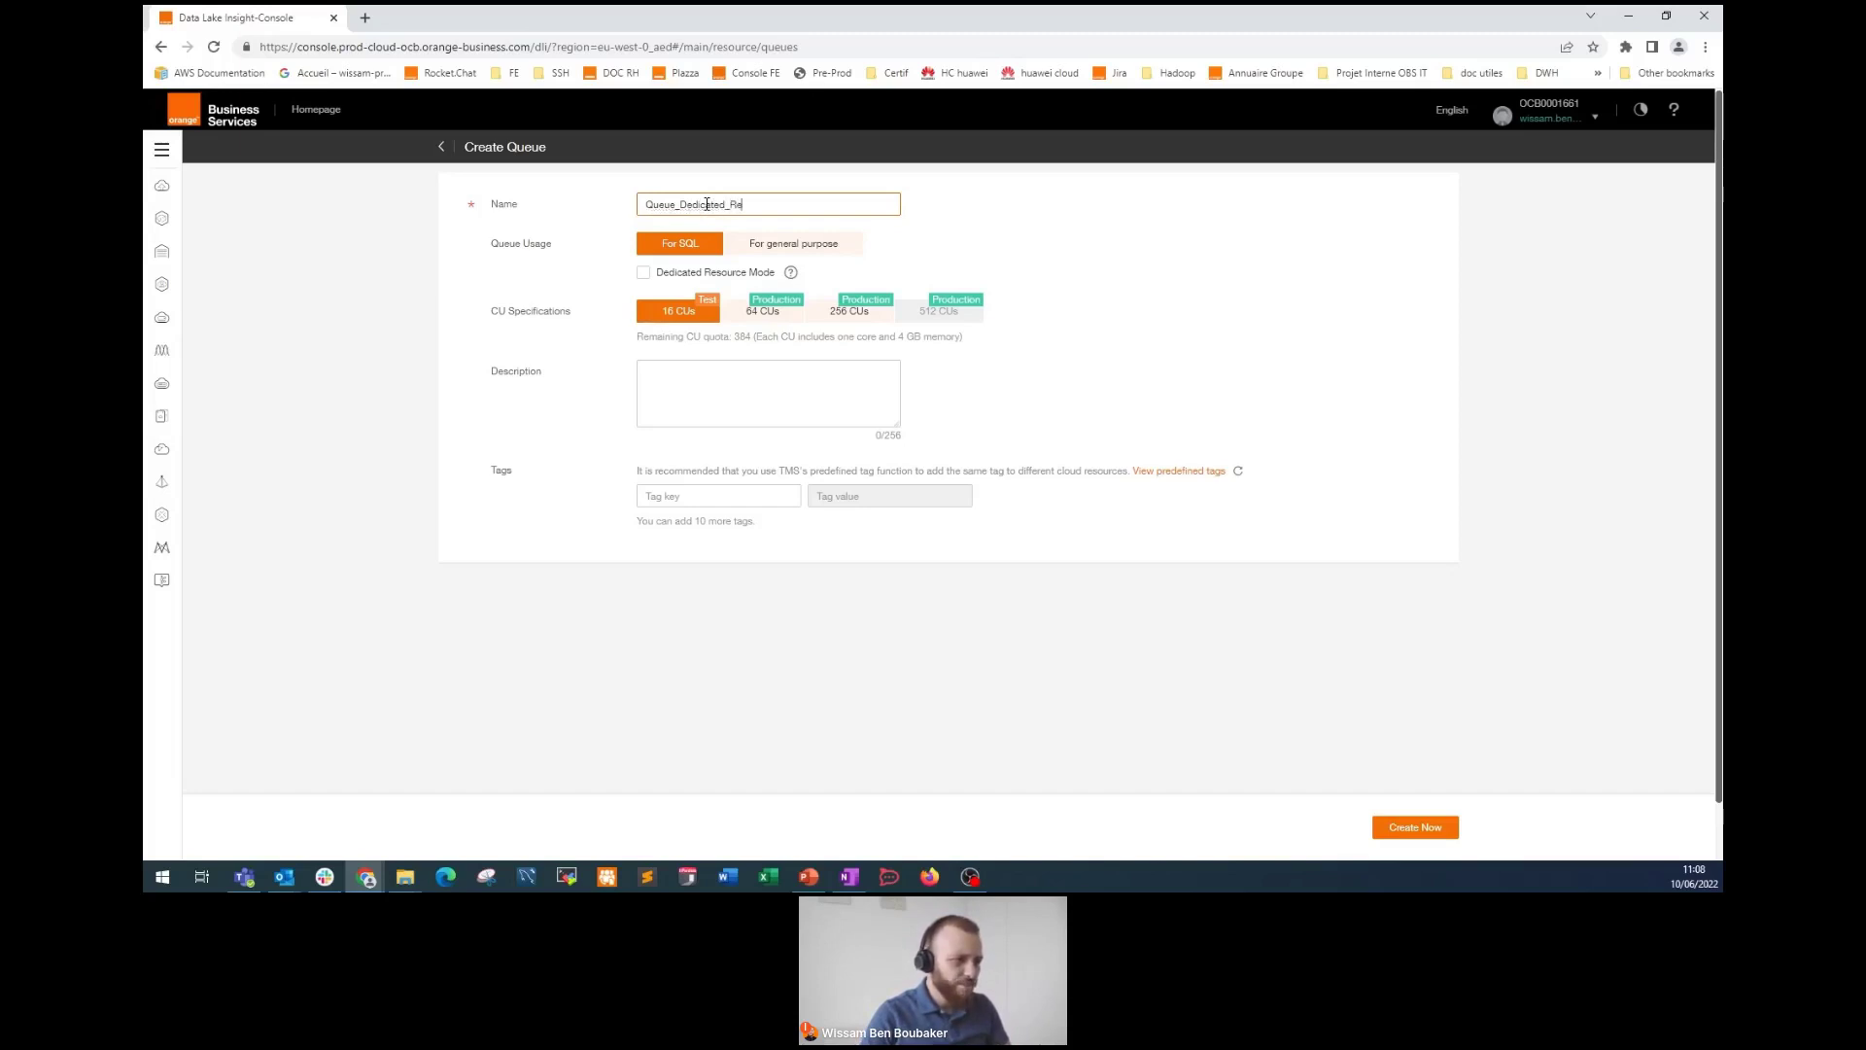
type("ssource")
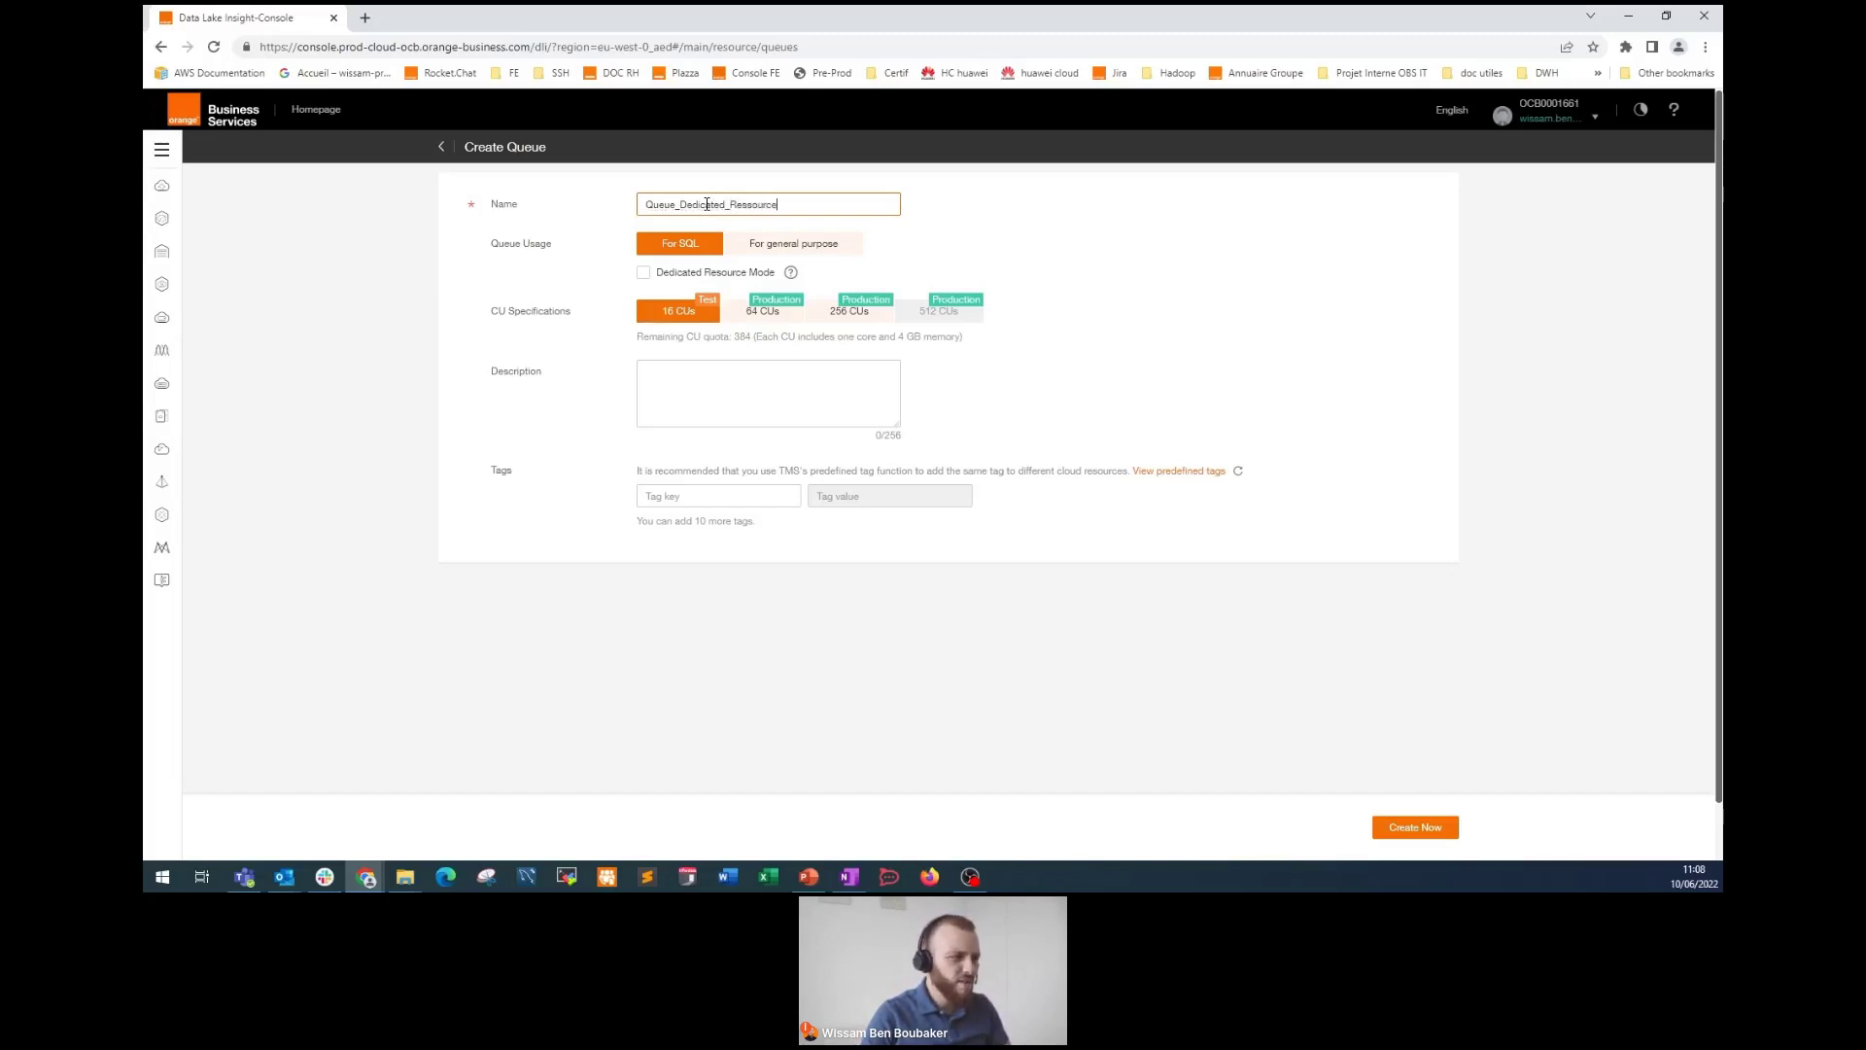
type("_Mode")
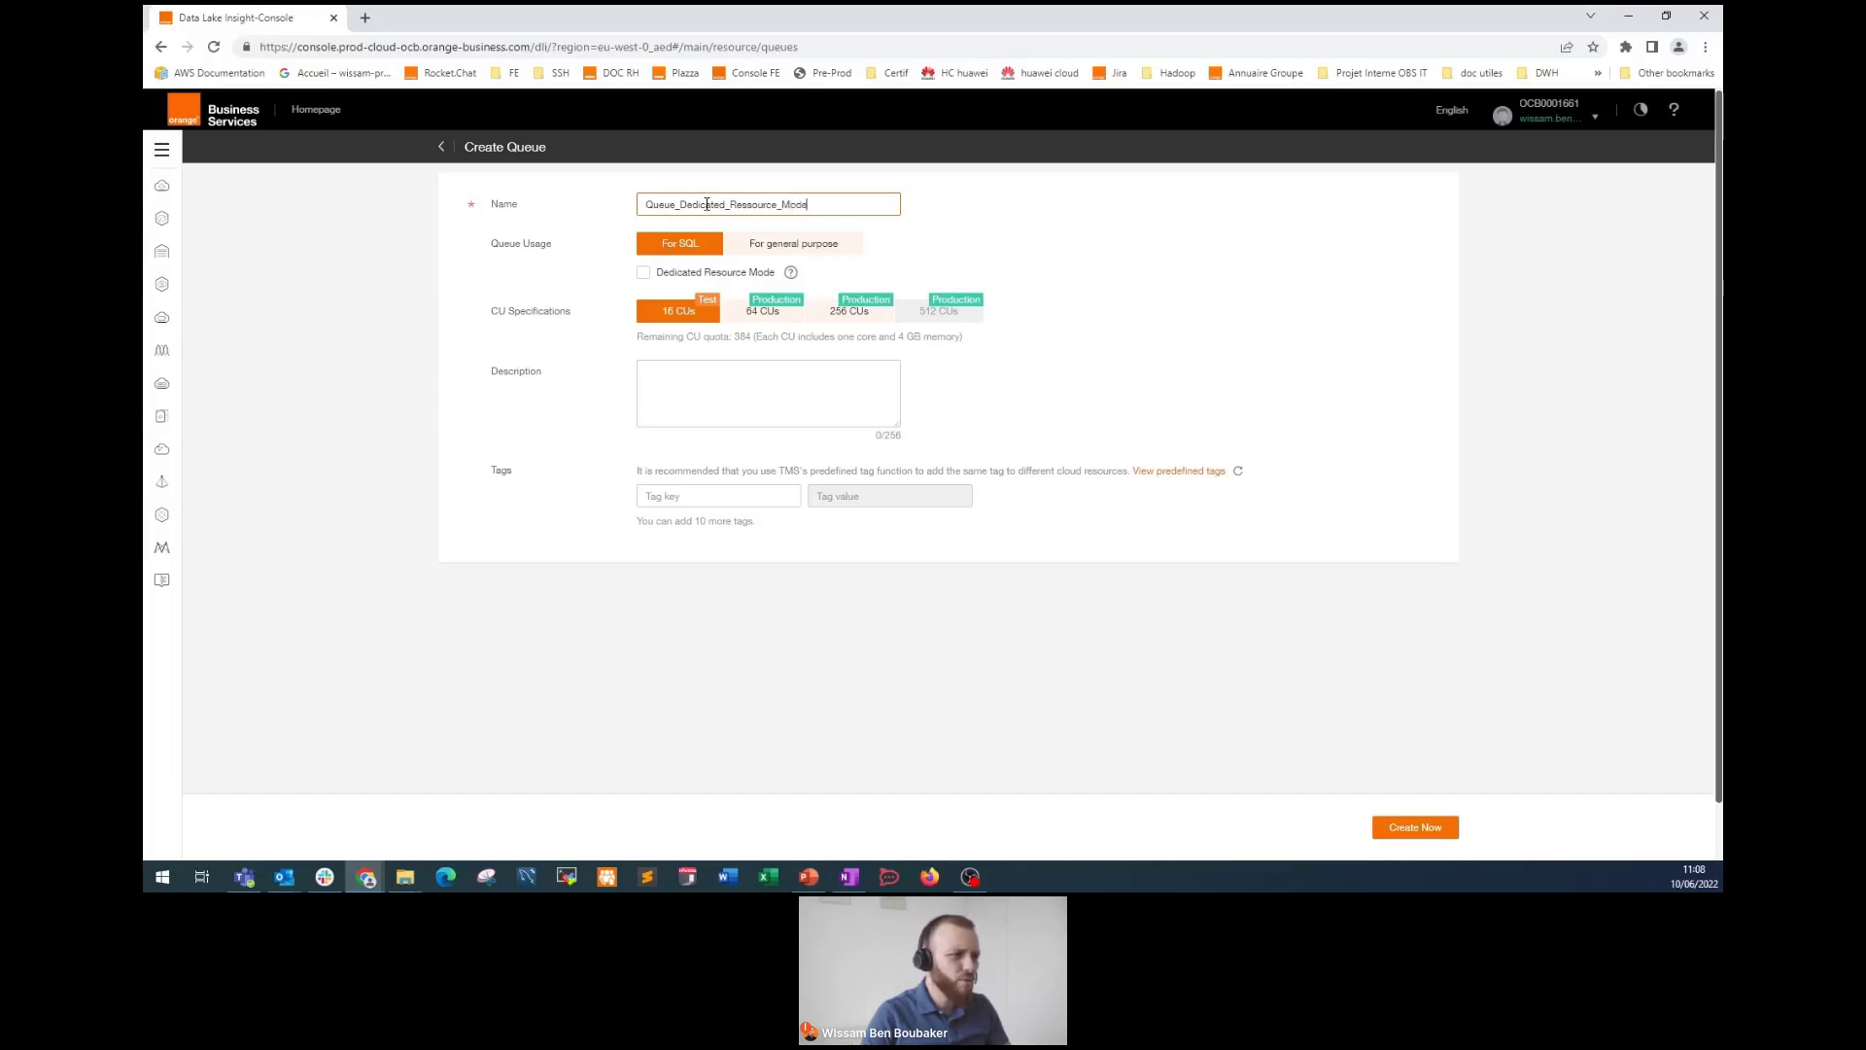
left_click(643, 273)
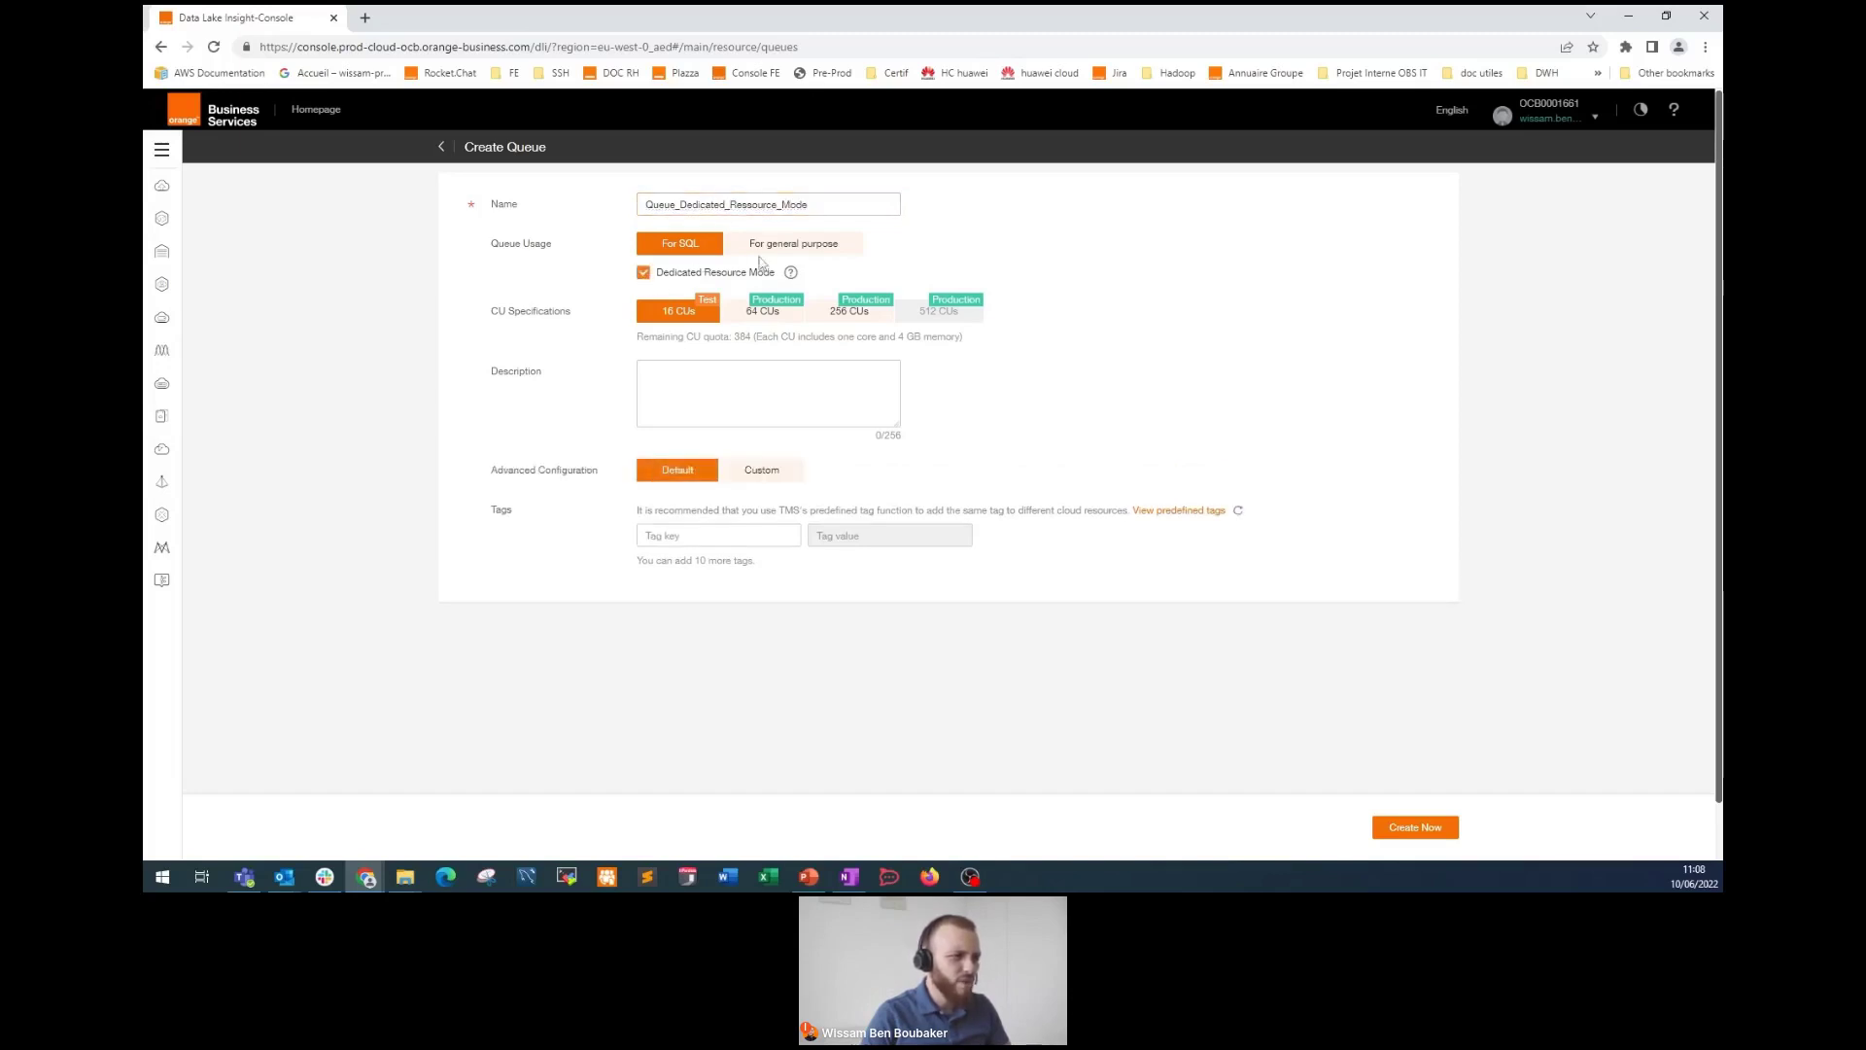
left_click(762, 248)
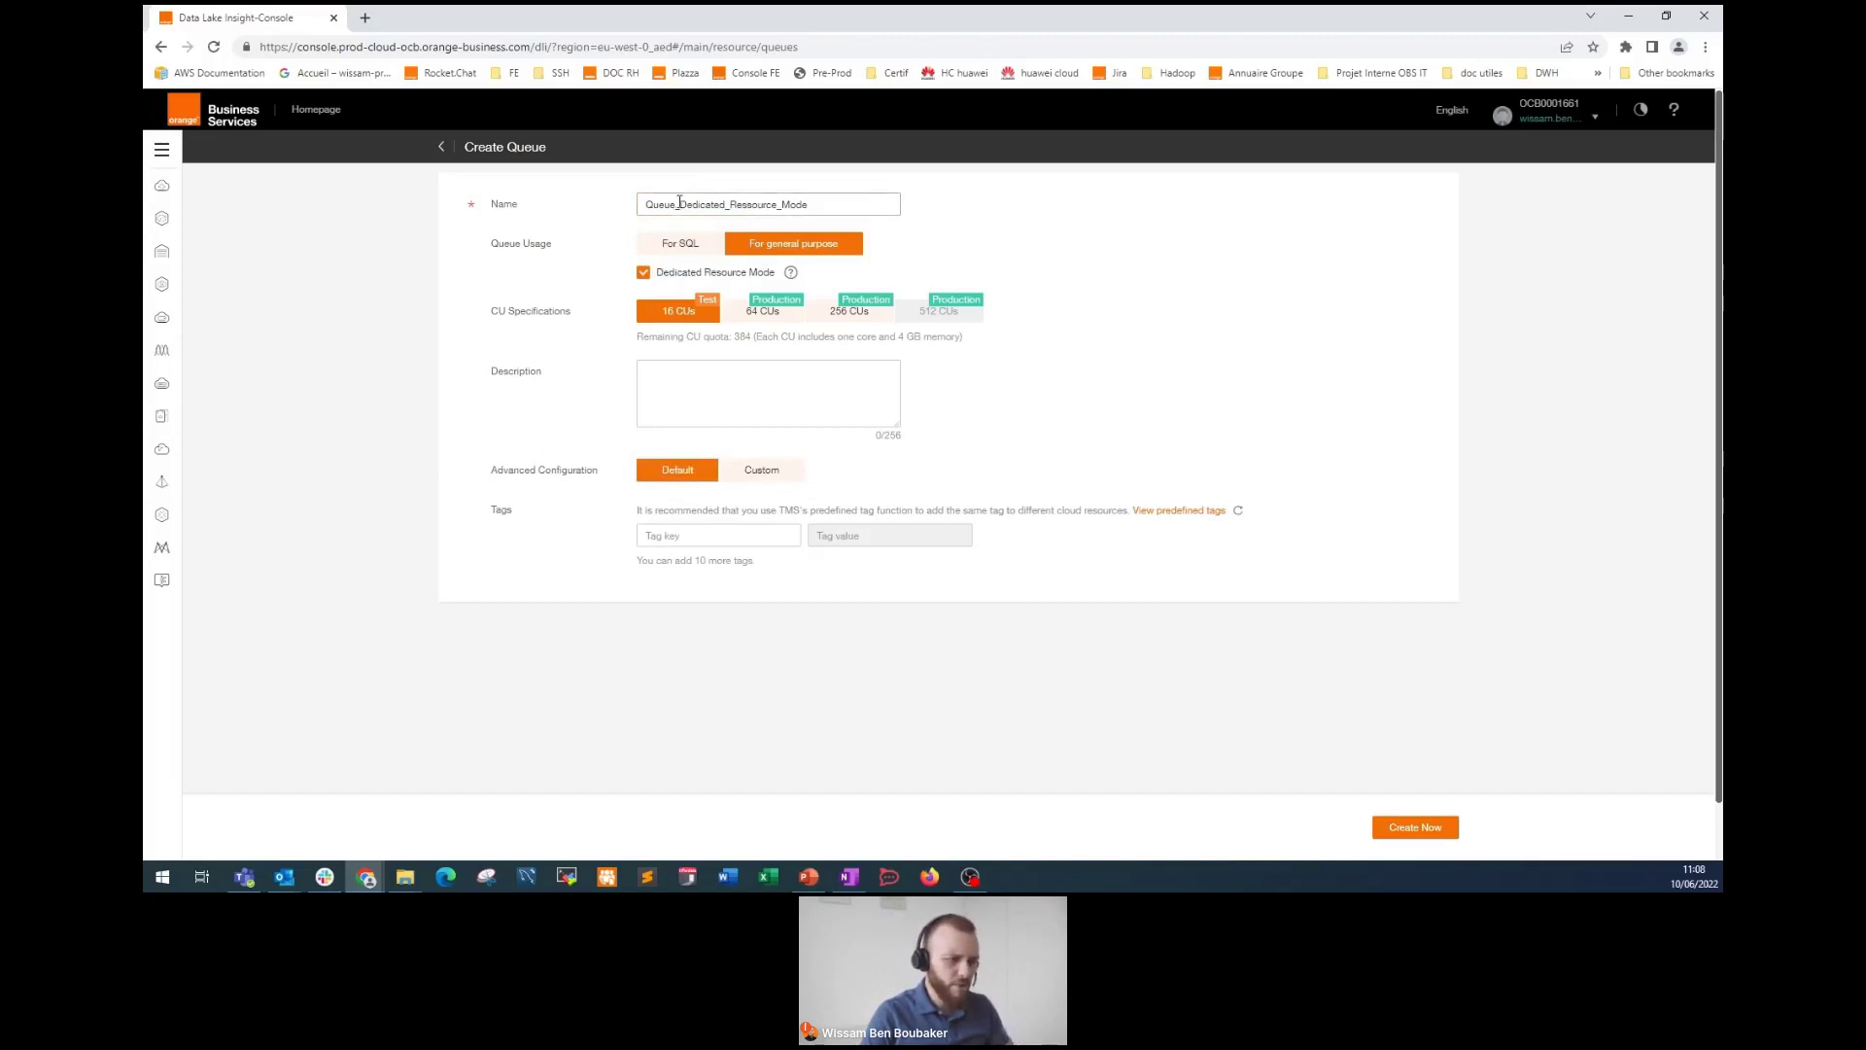
Step: Add an owner tag with its value to the new queue
left_click(701, 369)
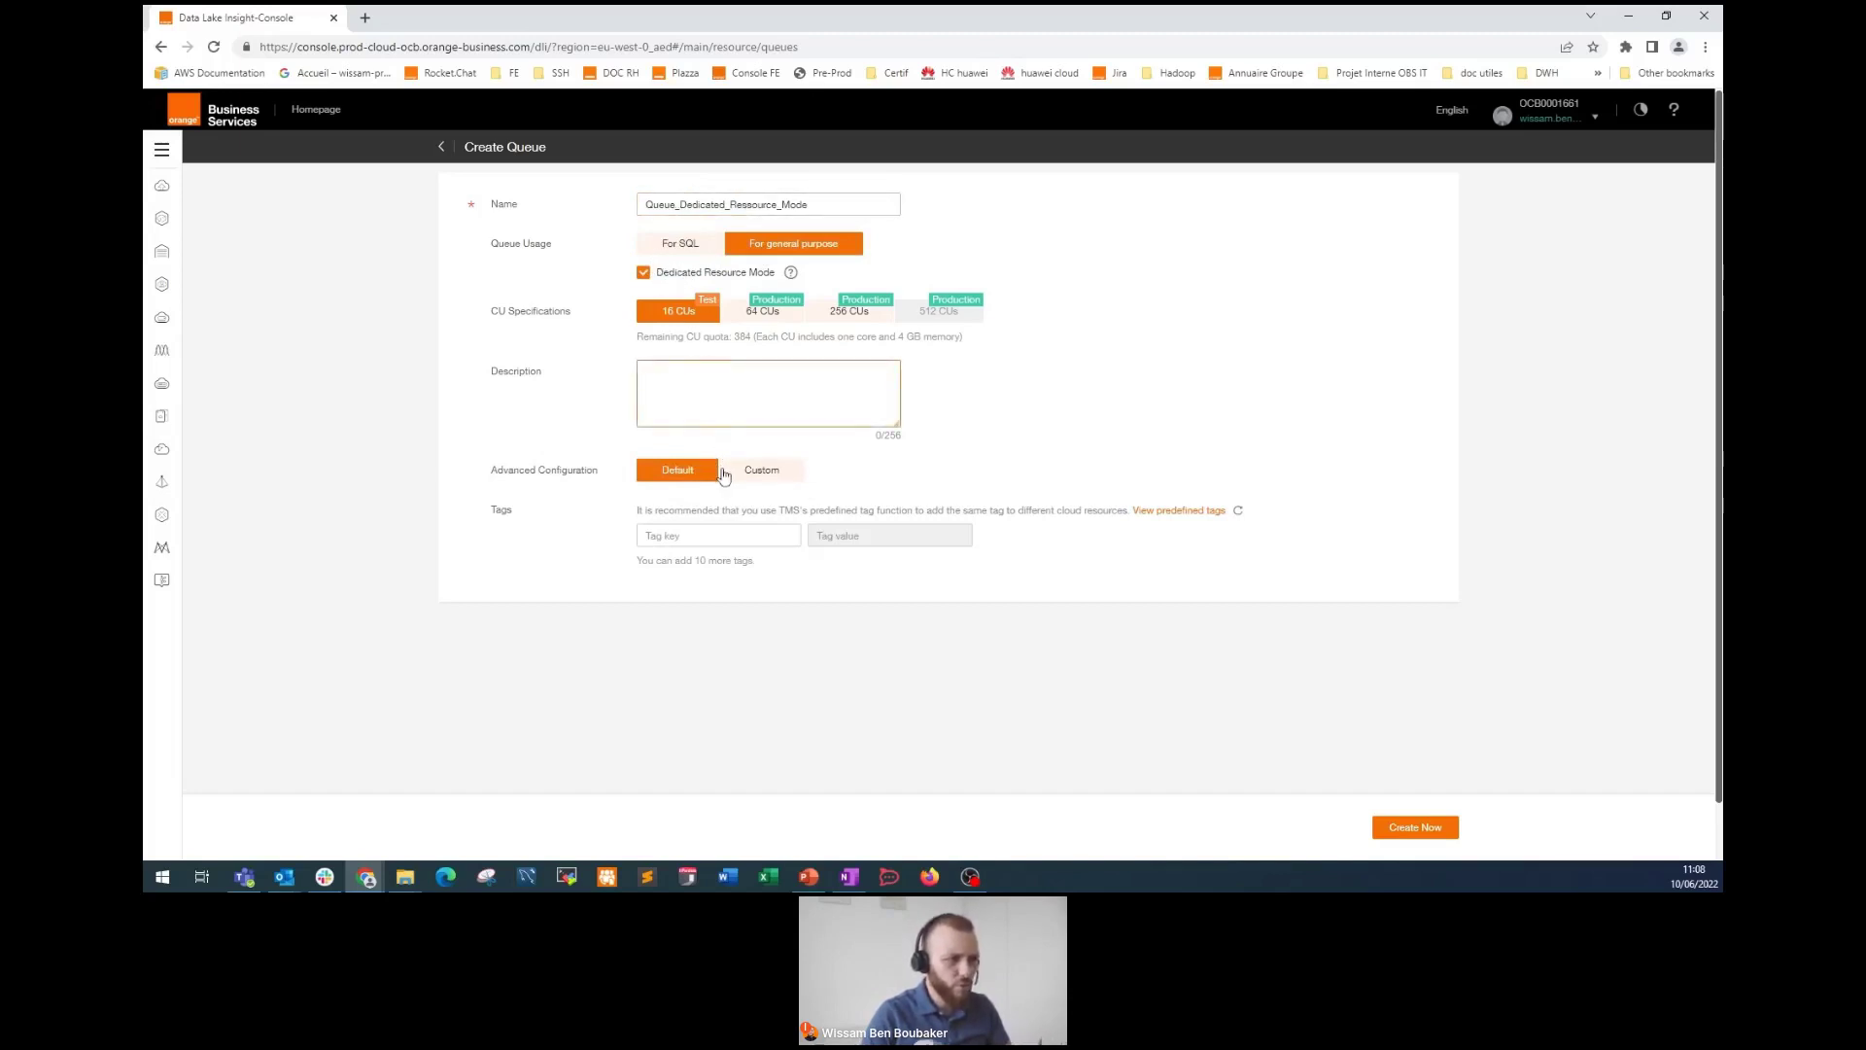
left_click(713, 536)
left_click(685, 564)
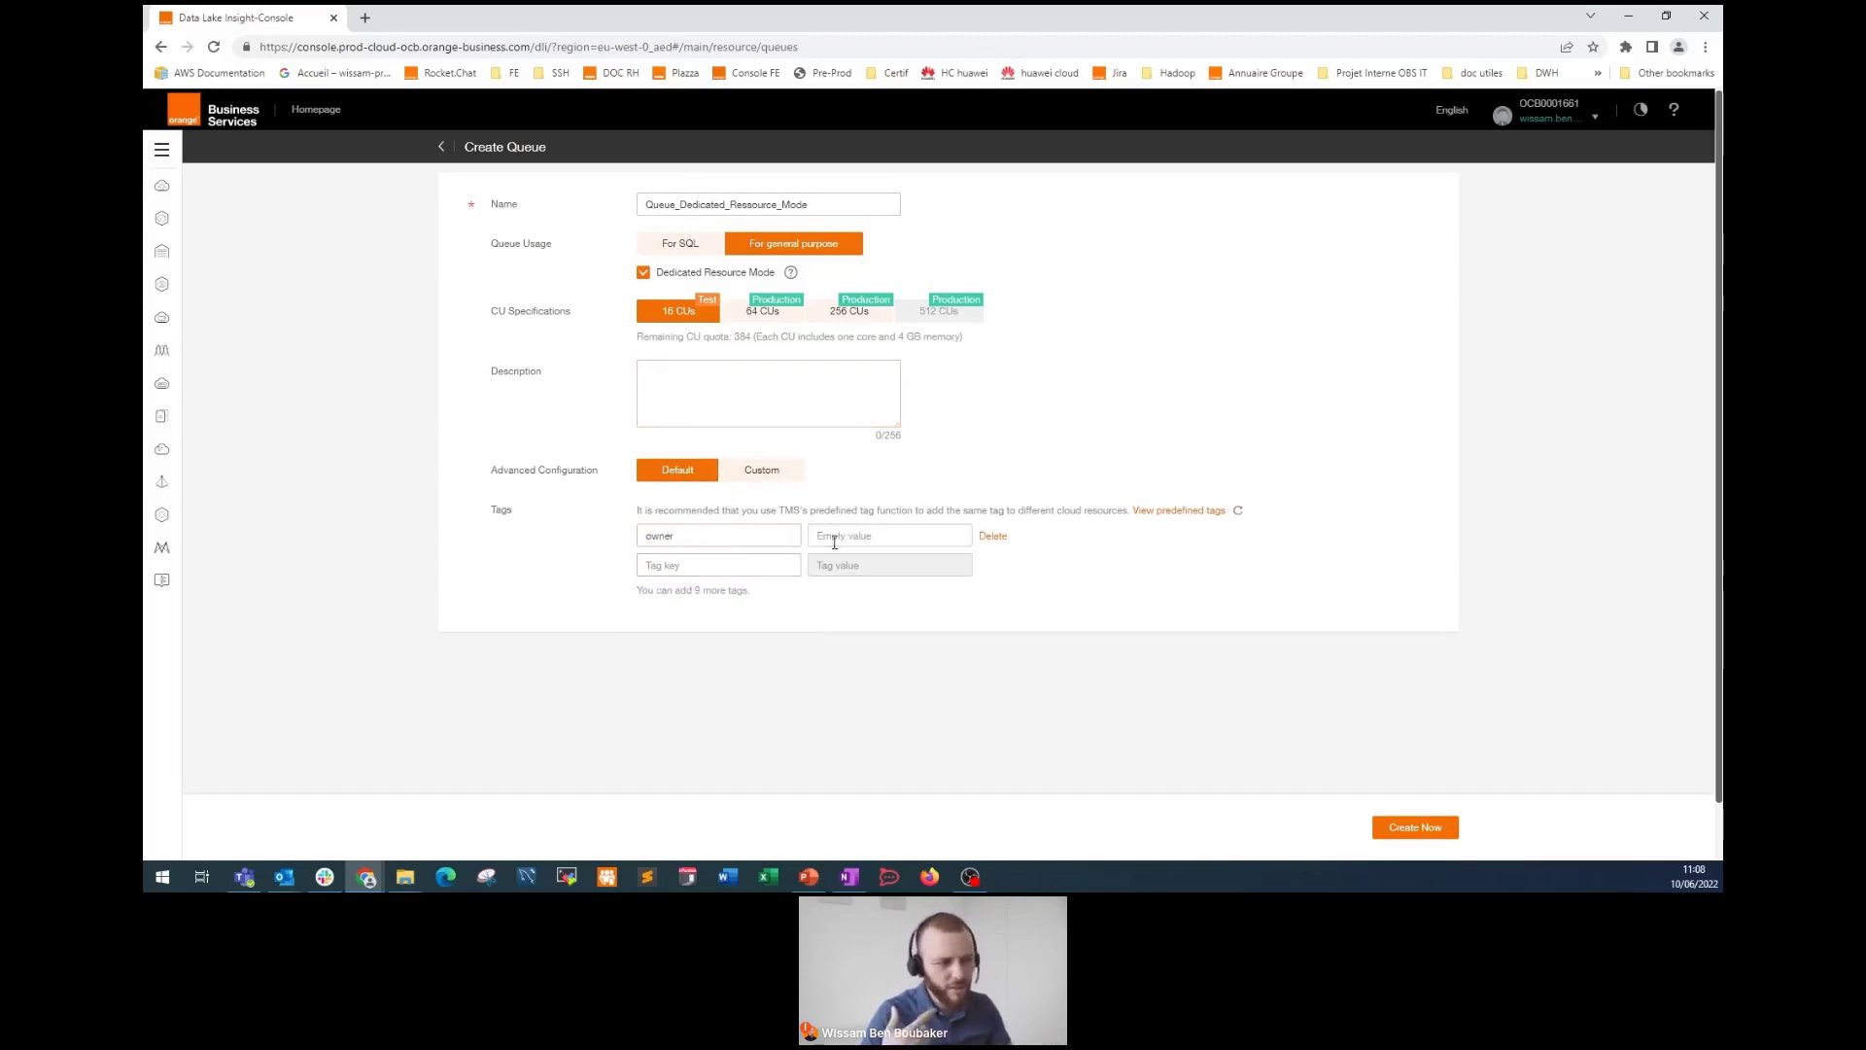
left_click(835, 536)
left_click(837, 564)
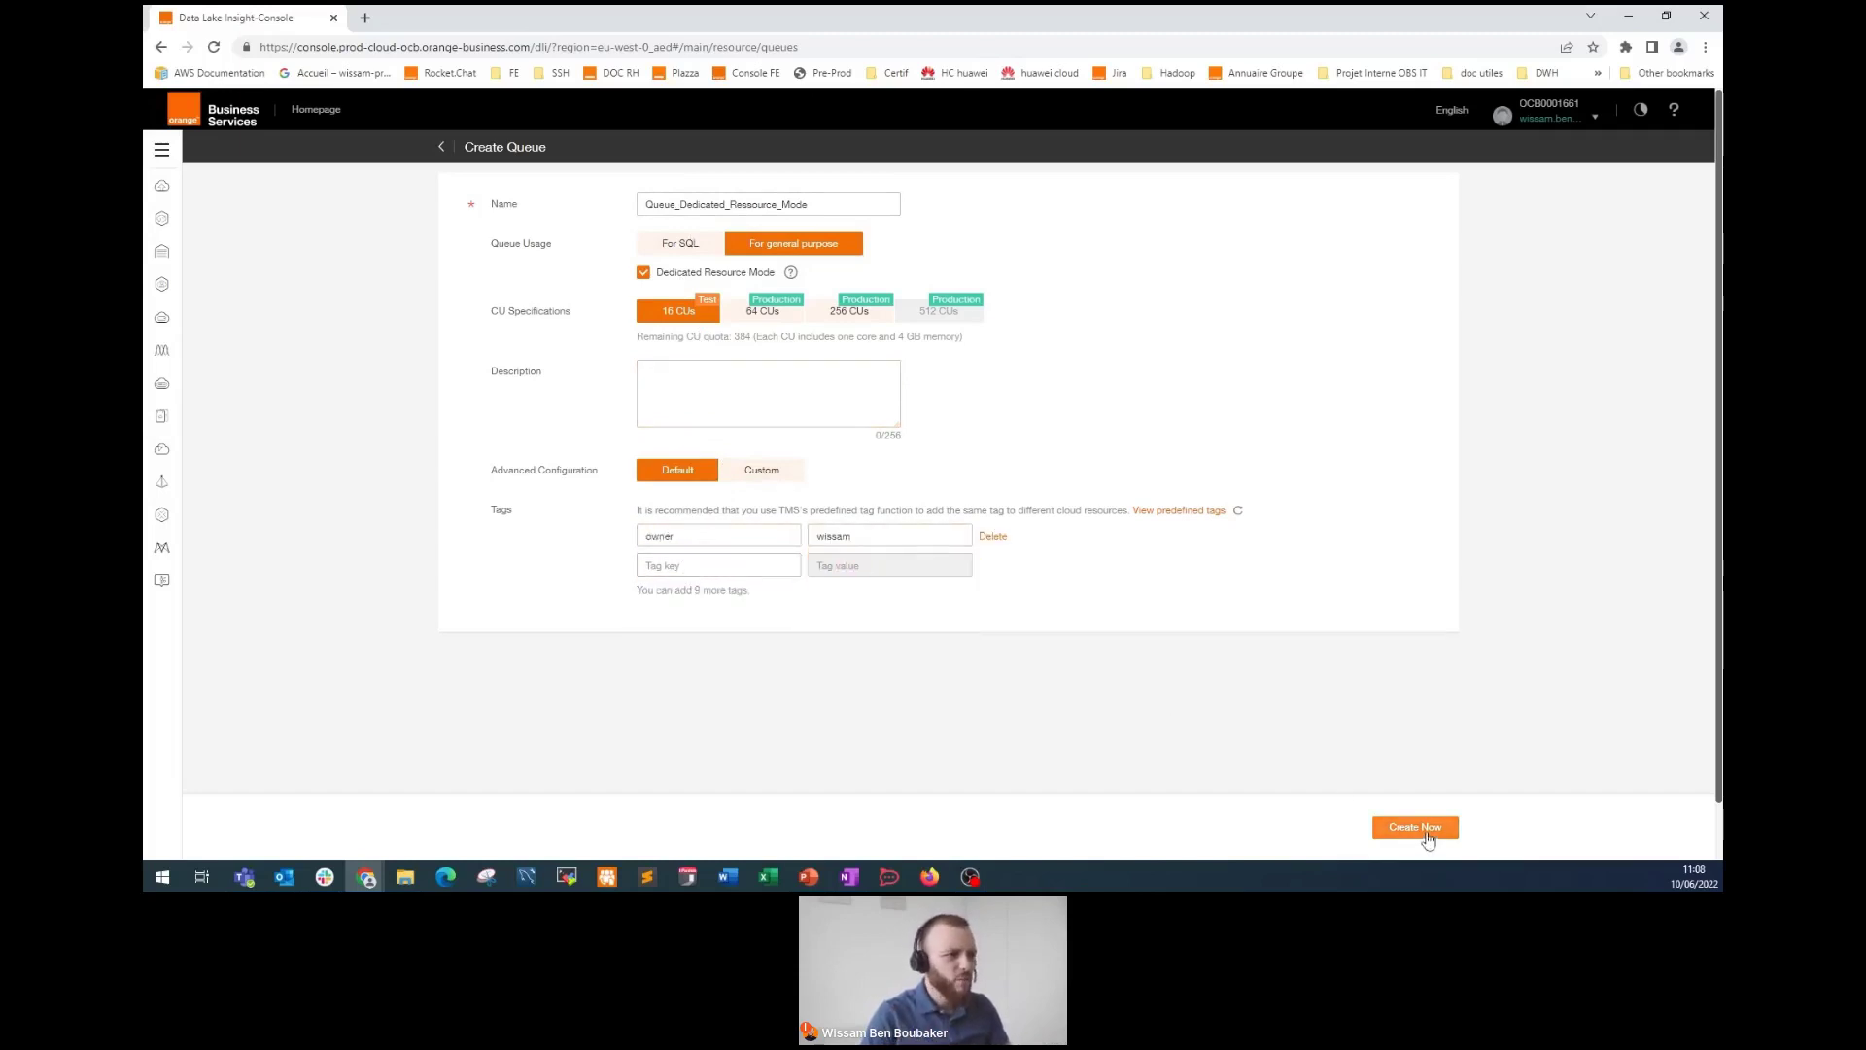
Step: Create the dedicated queue, then open the SQL Editor on queue_sql with the default database
left_click(1418, 828)
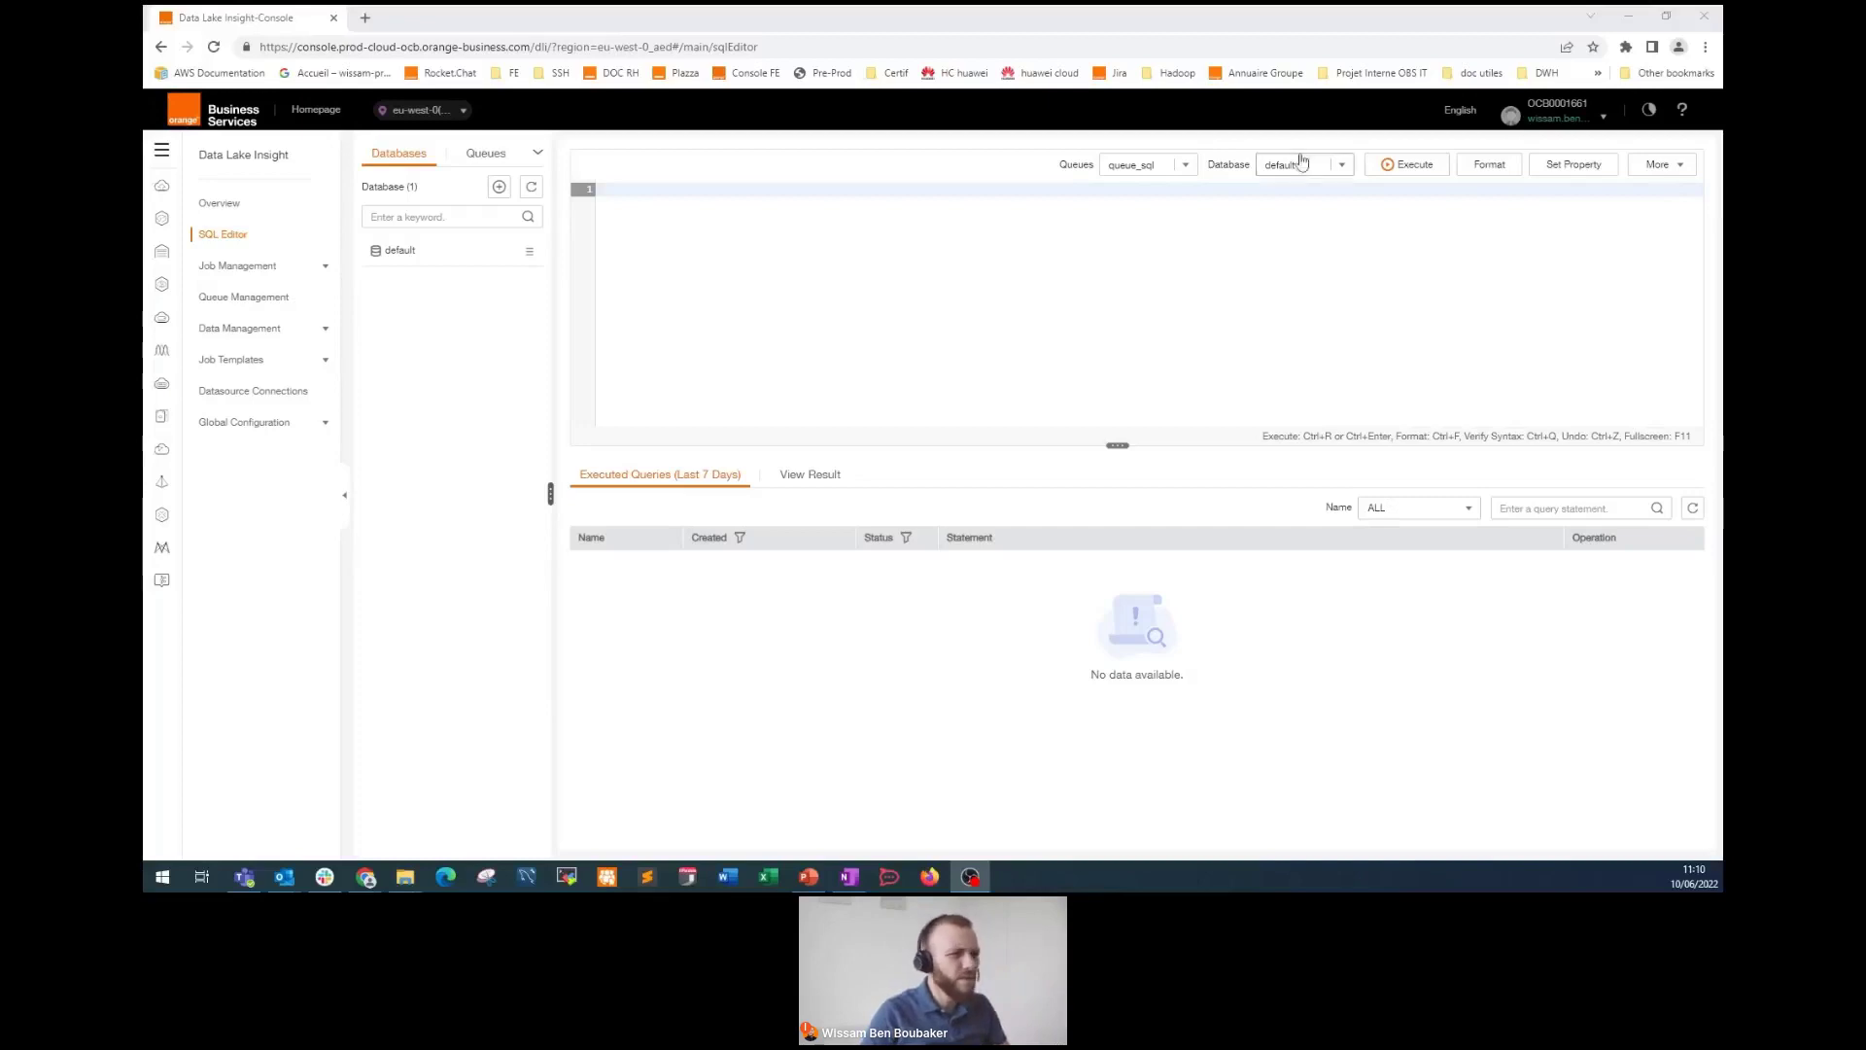
left_click(1187, 171)
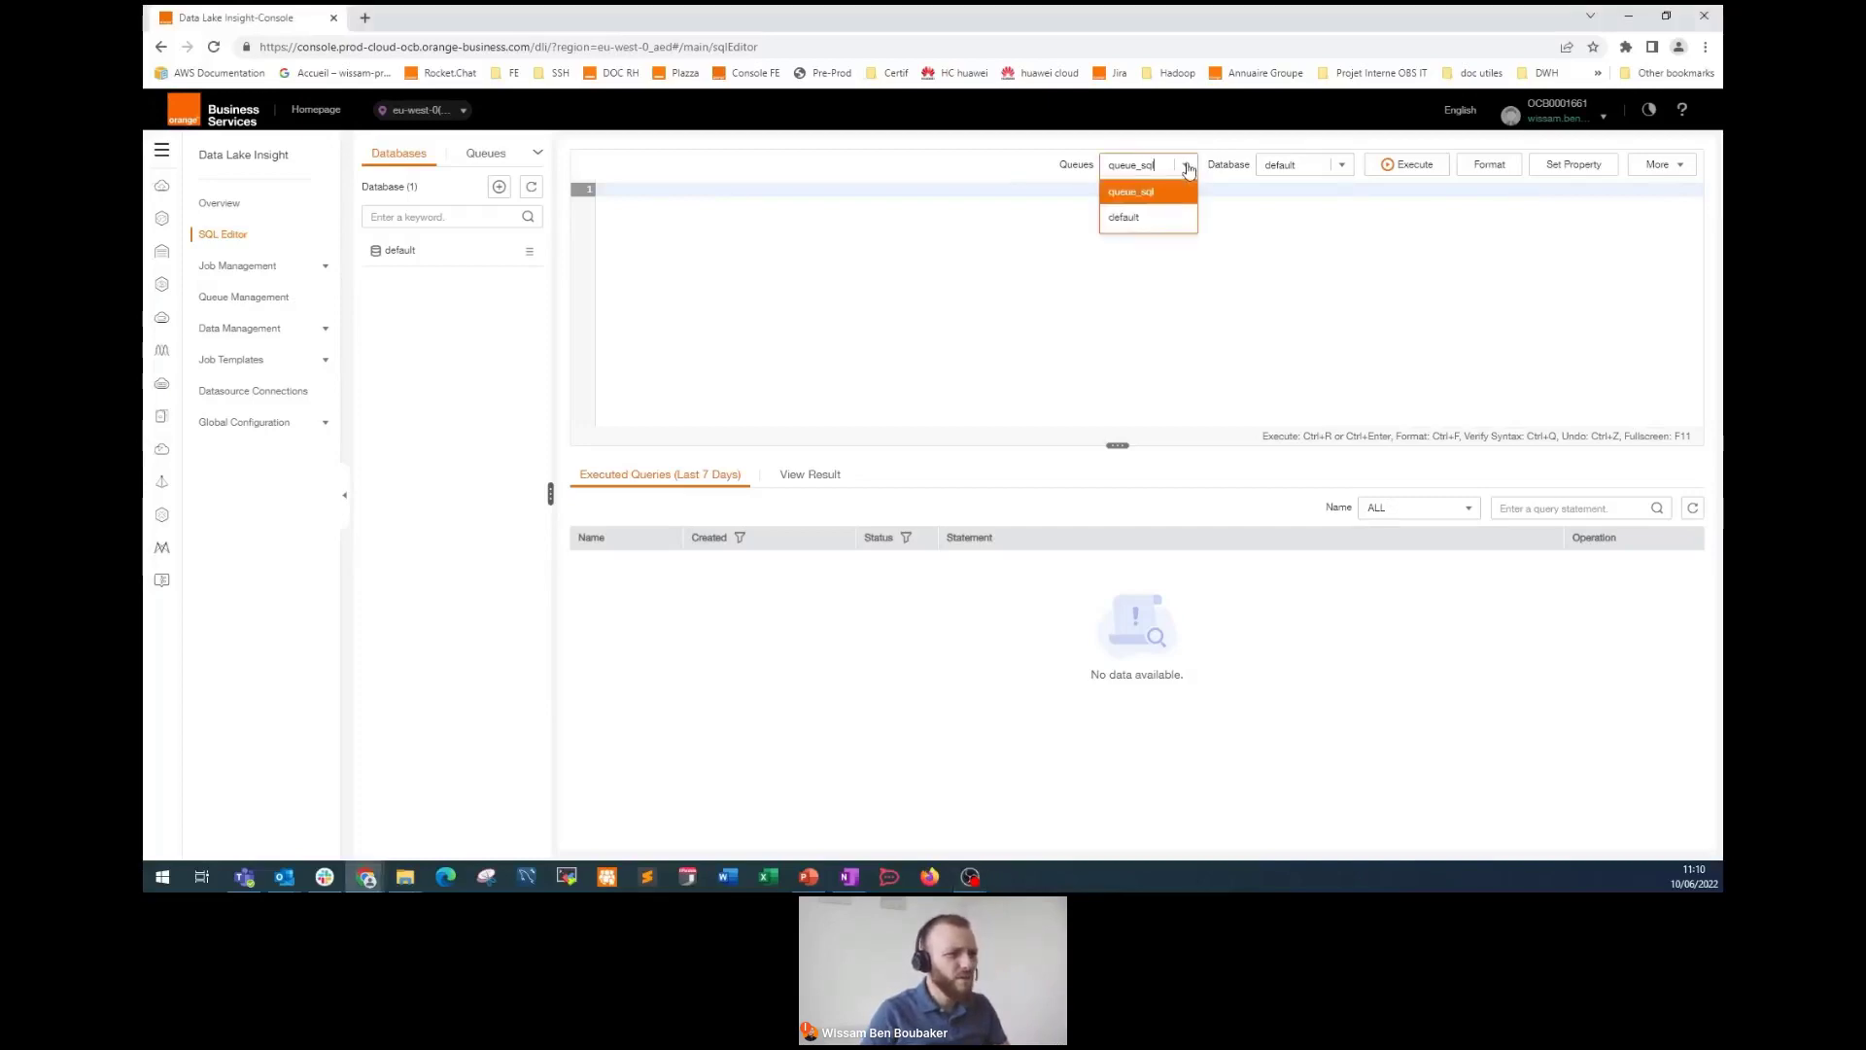
left_click(434, 112)
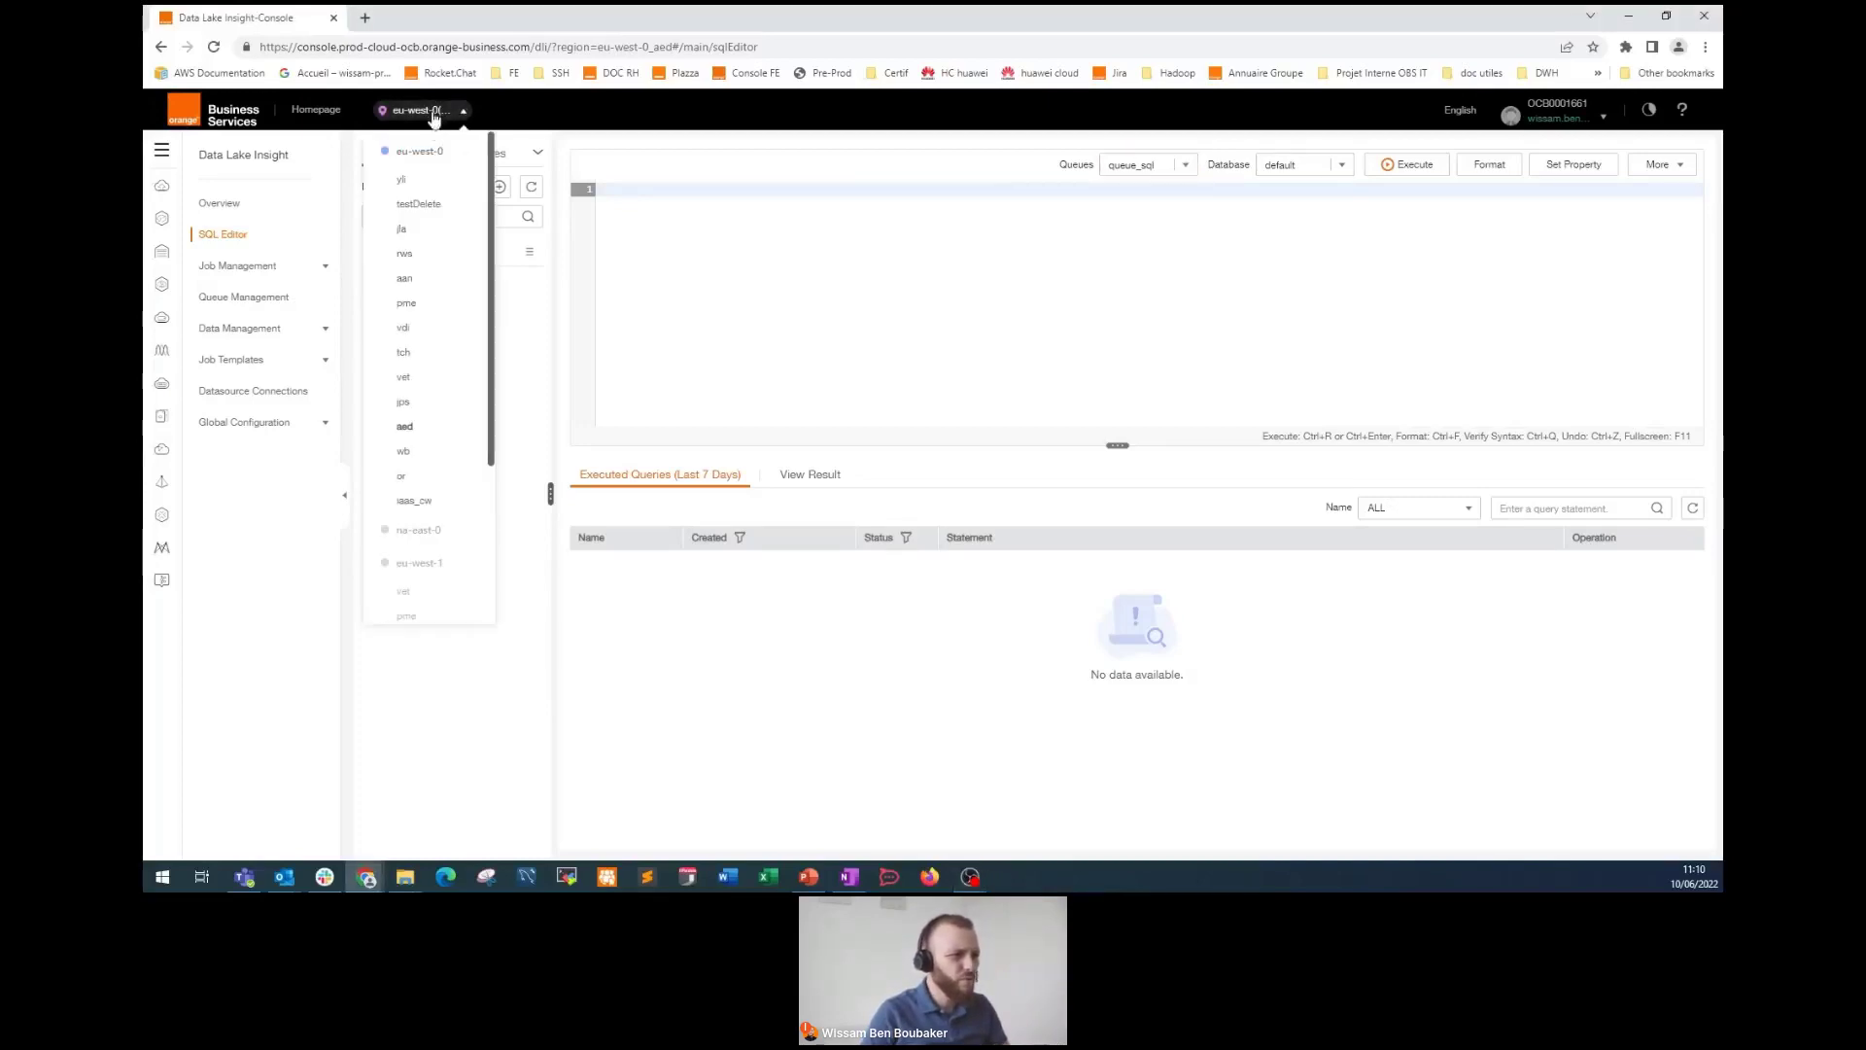
left_click(879, 312)
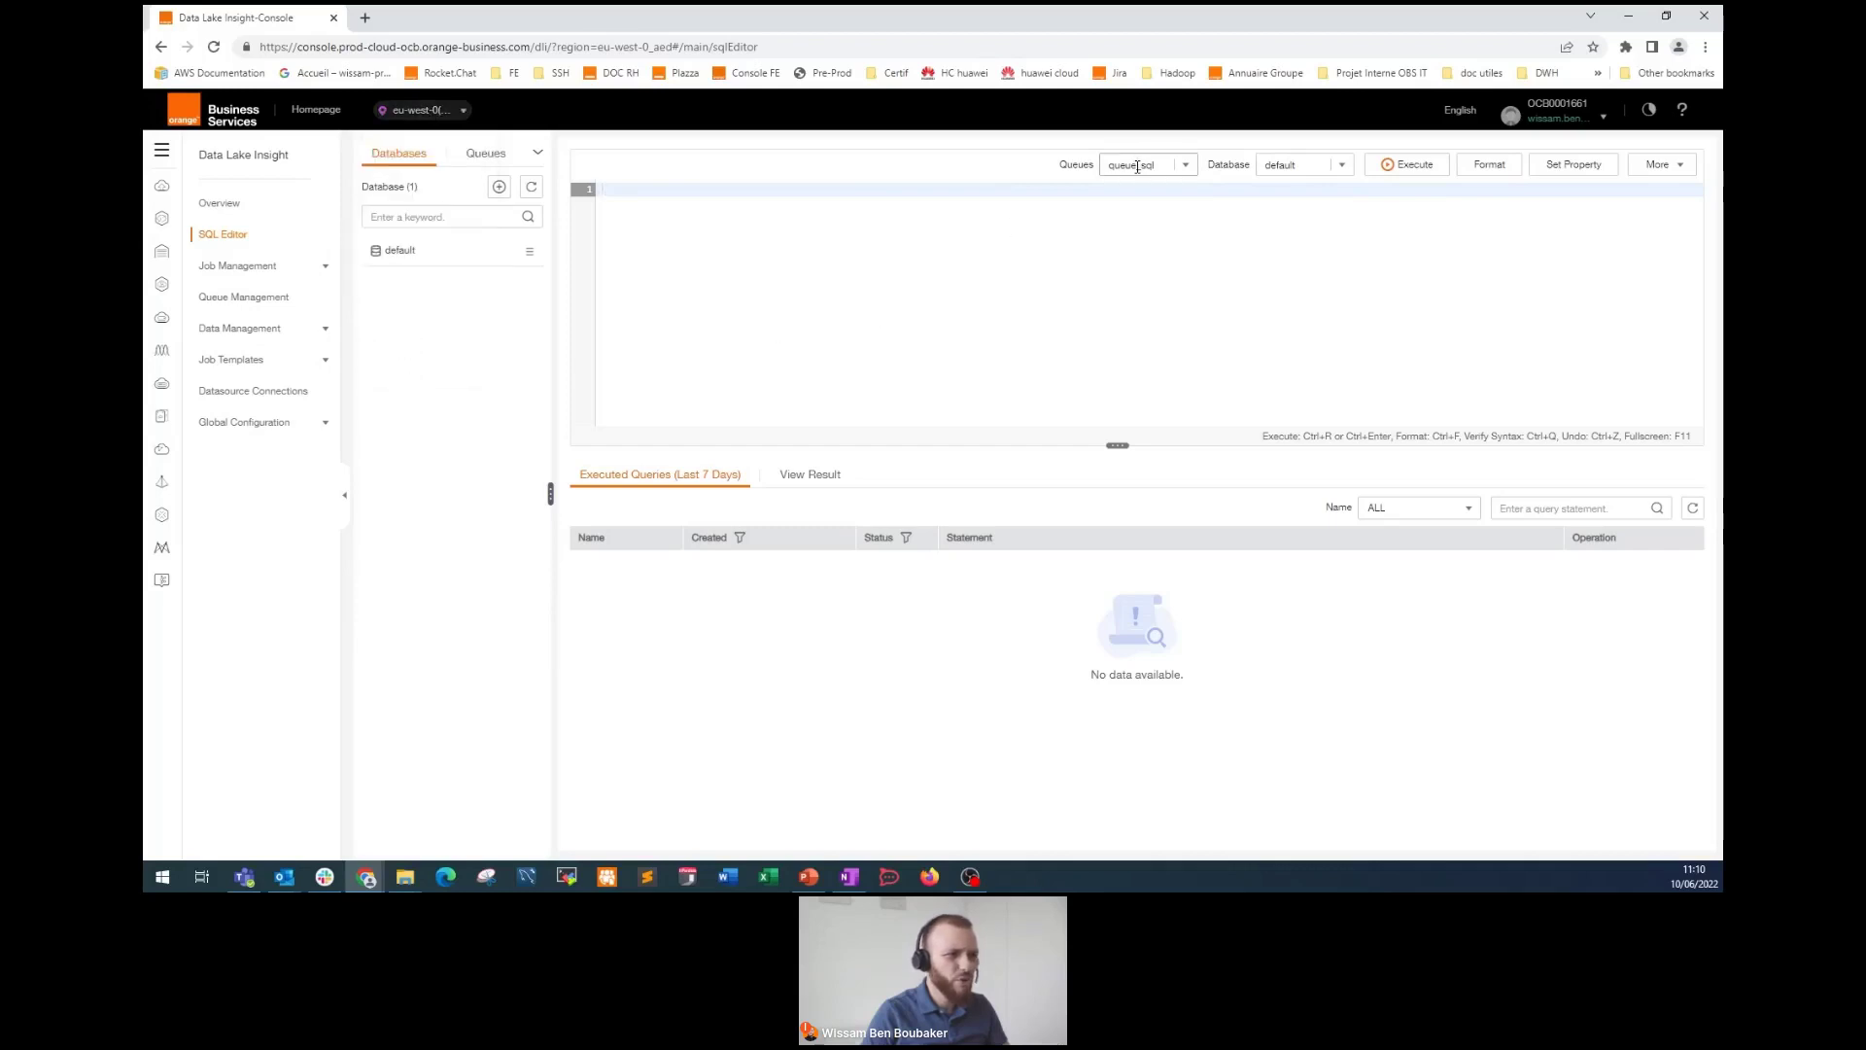
left_click(675, 194)
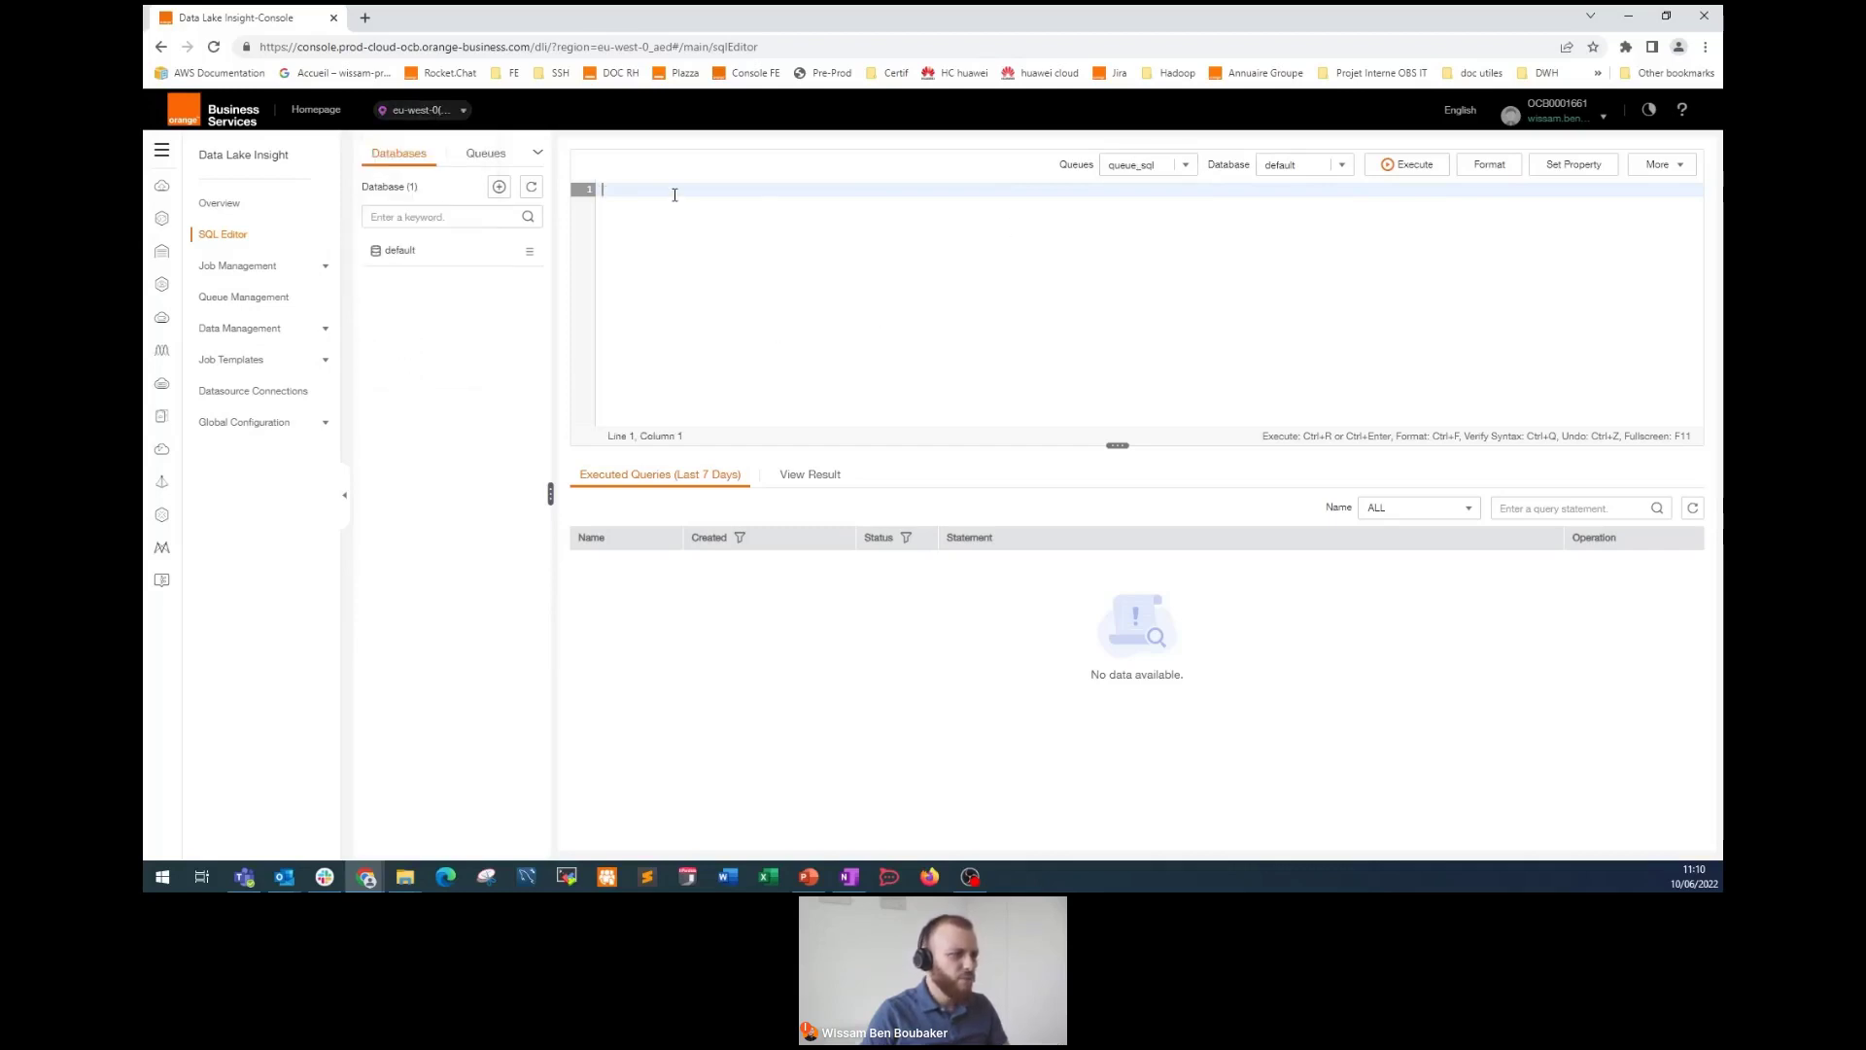
key("alt+Tab")
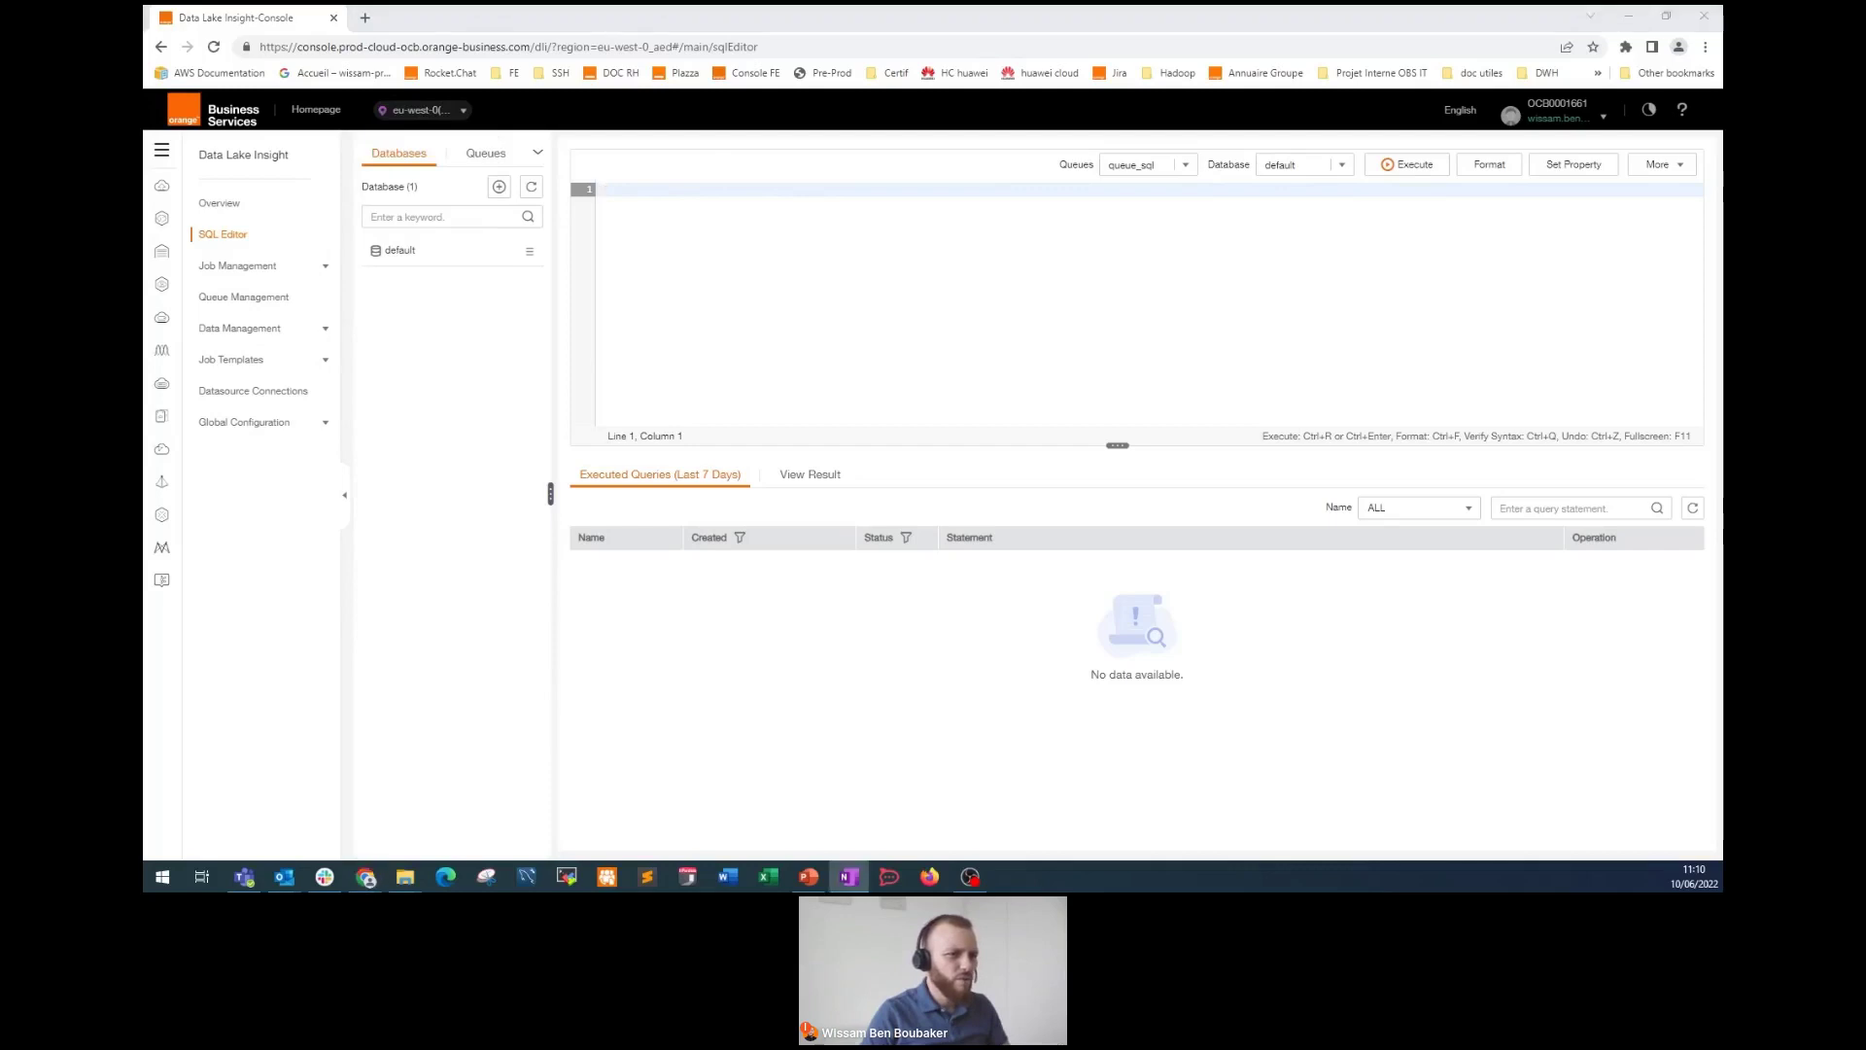
Step: Write create table myTable (App STRING, Category STRING) with the pasted csv OPTIONS clause
left_click(665, 227)
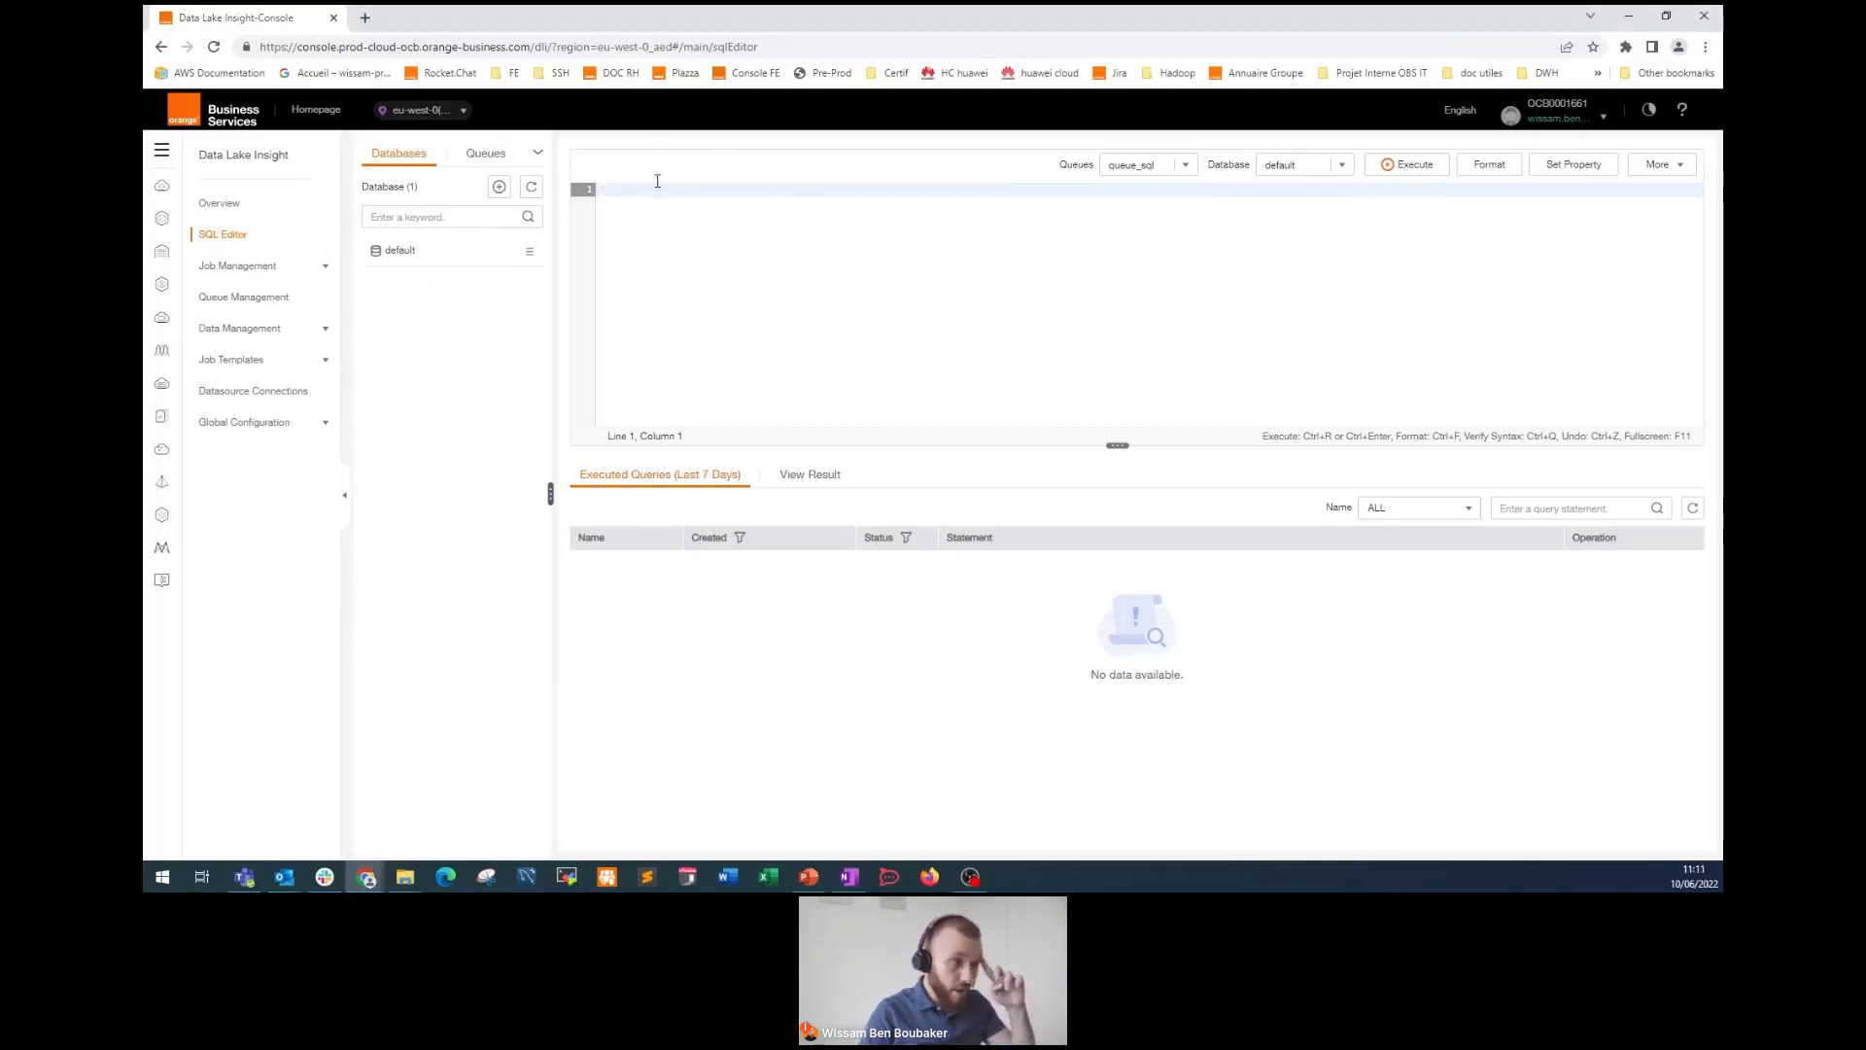
type("create tab")
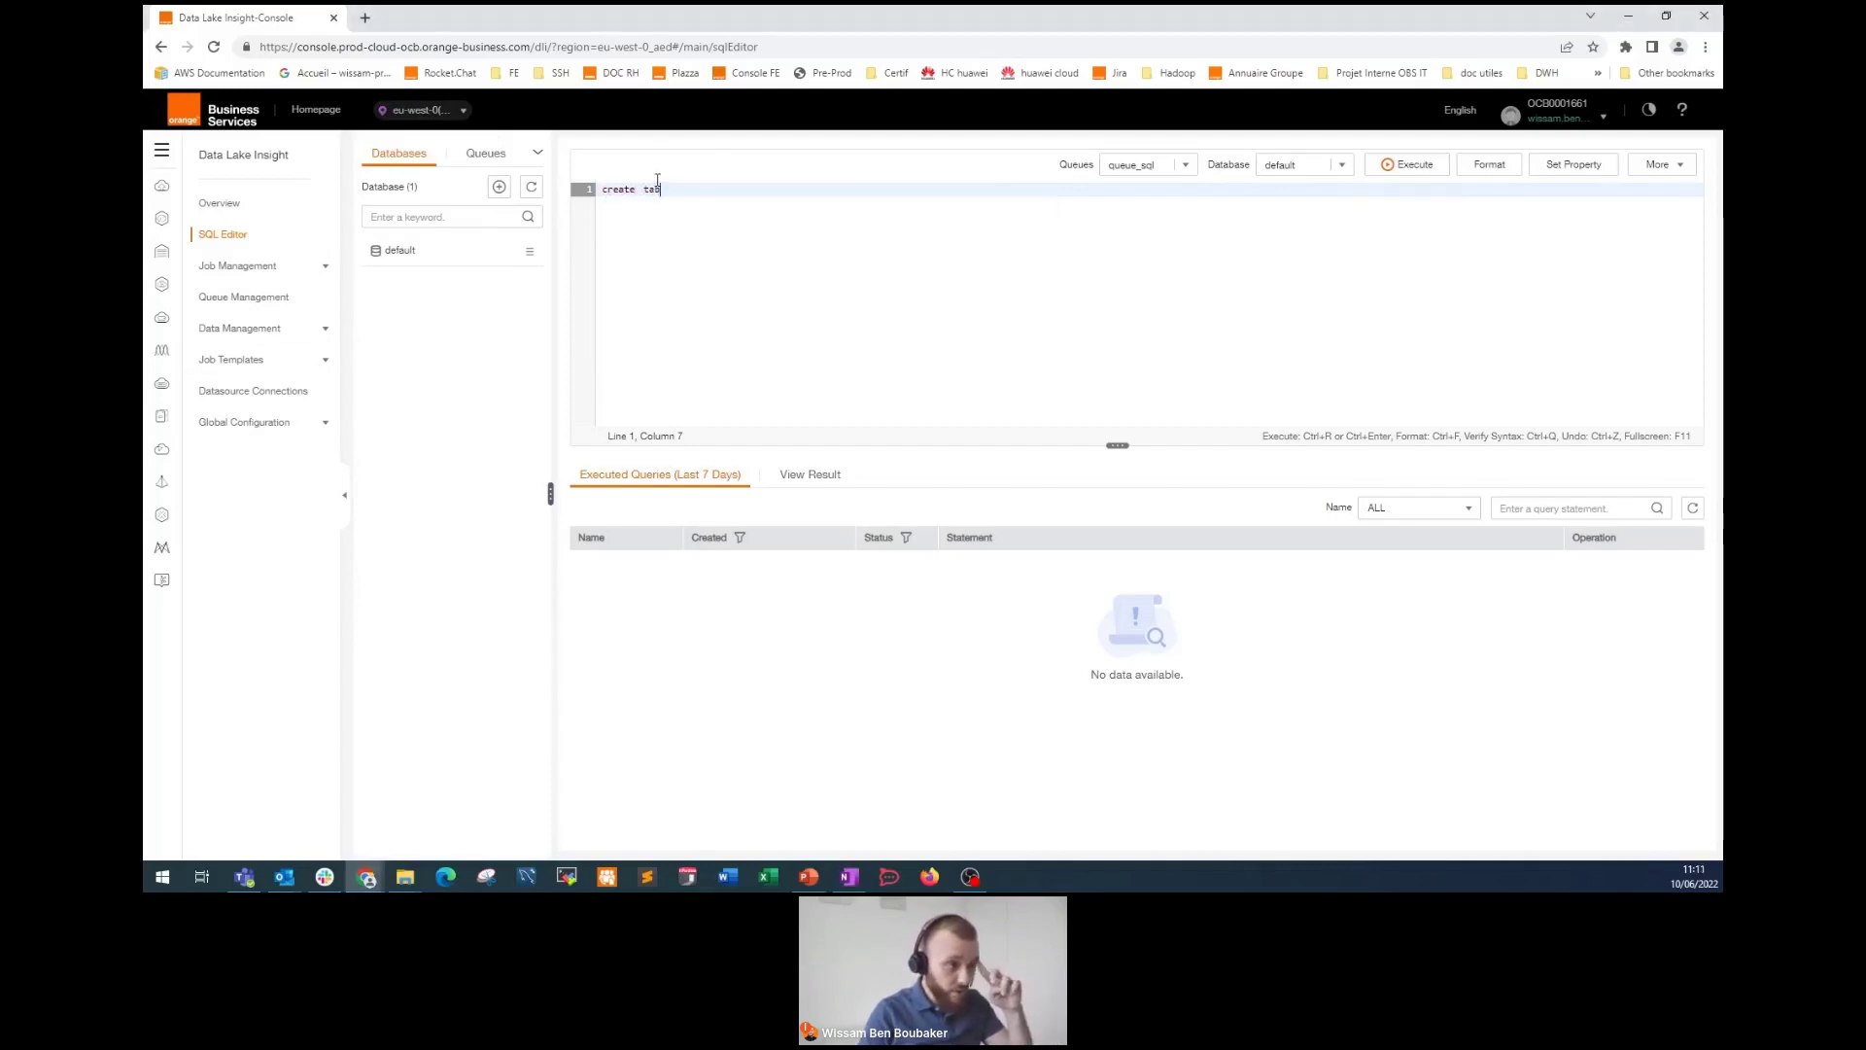
type("le myTabl")
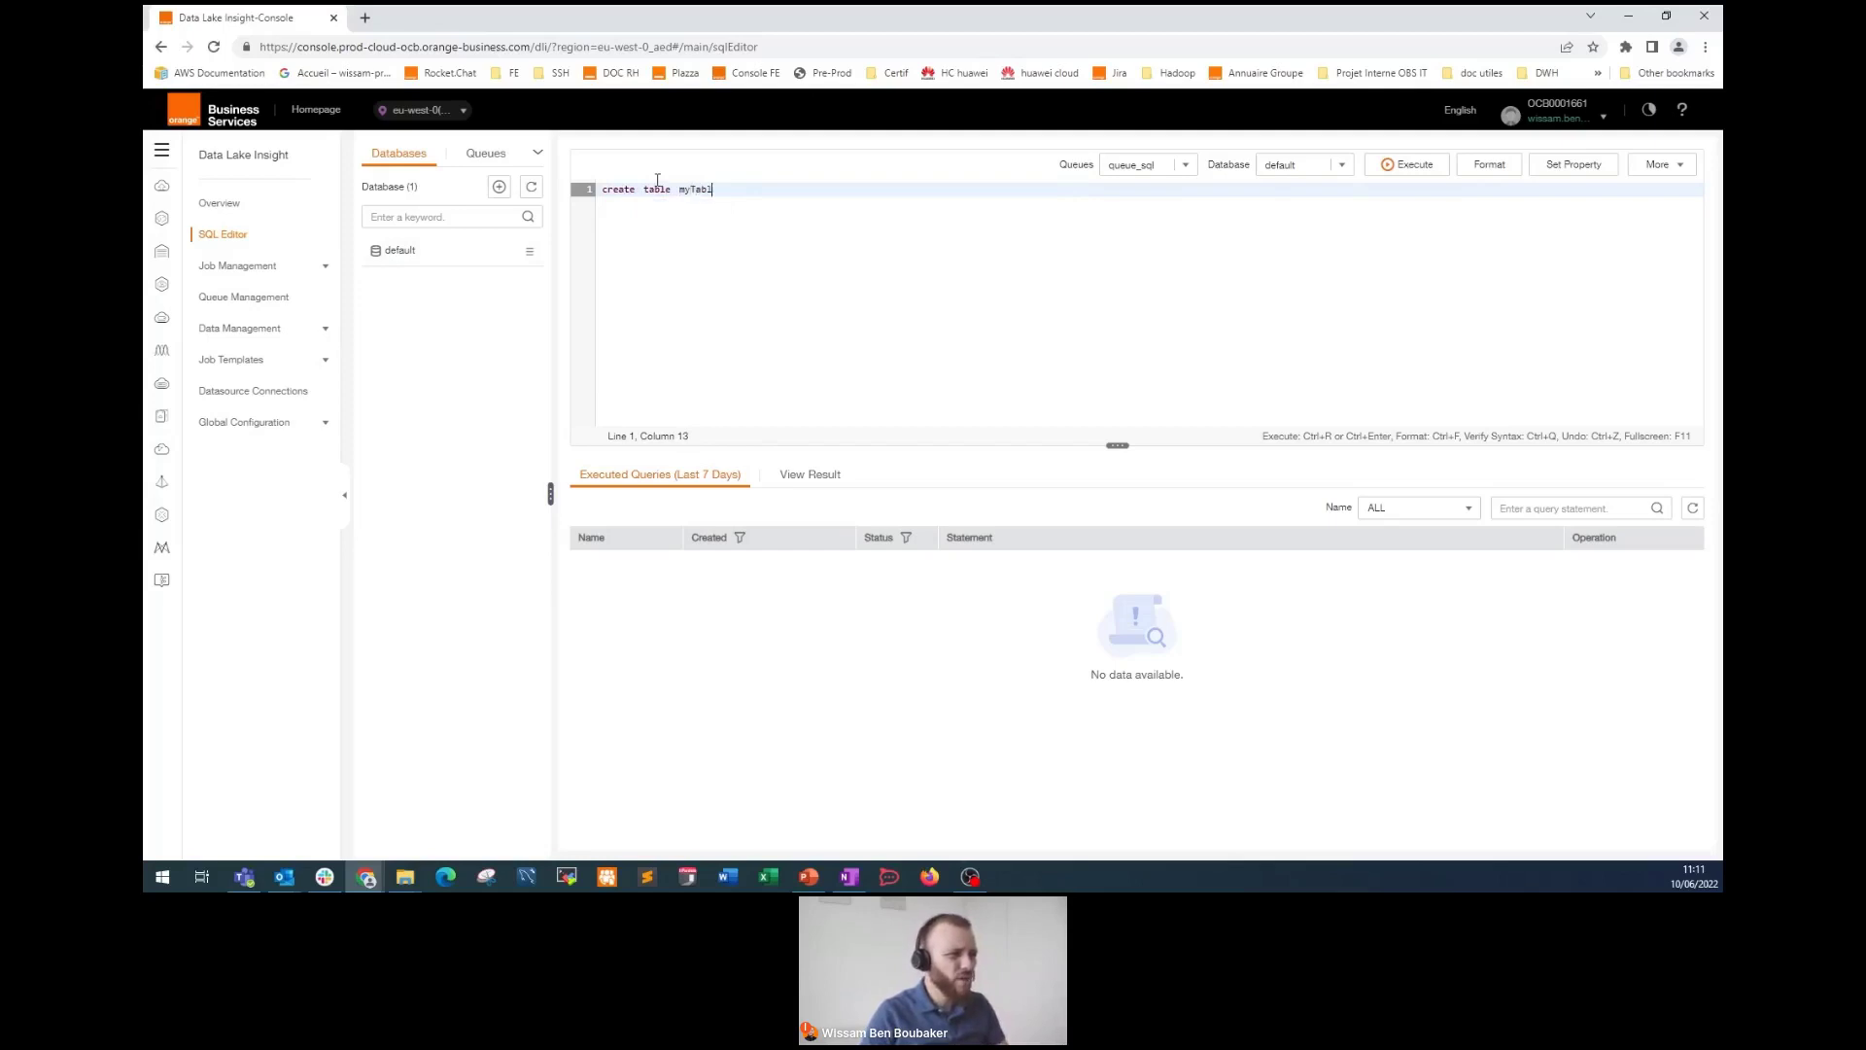
type("e (App")
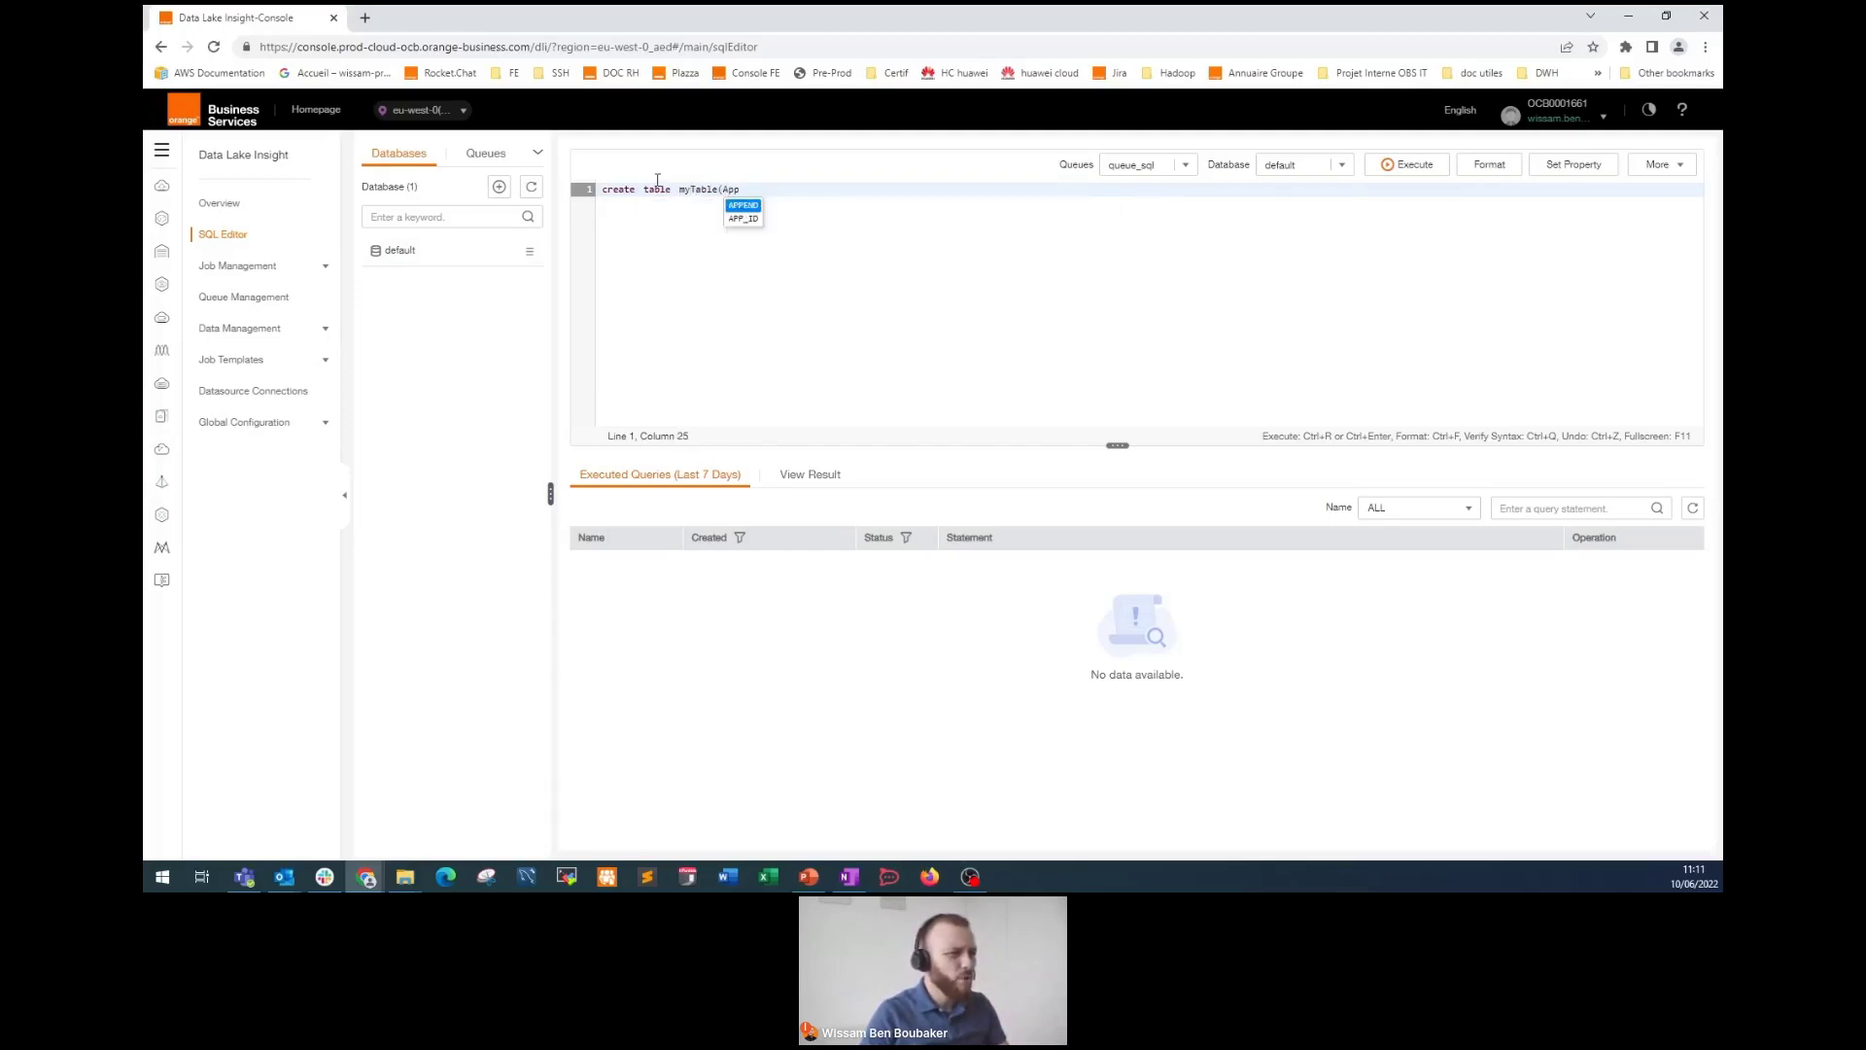
type(" STRING,")
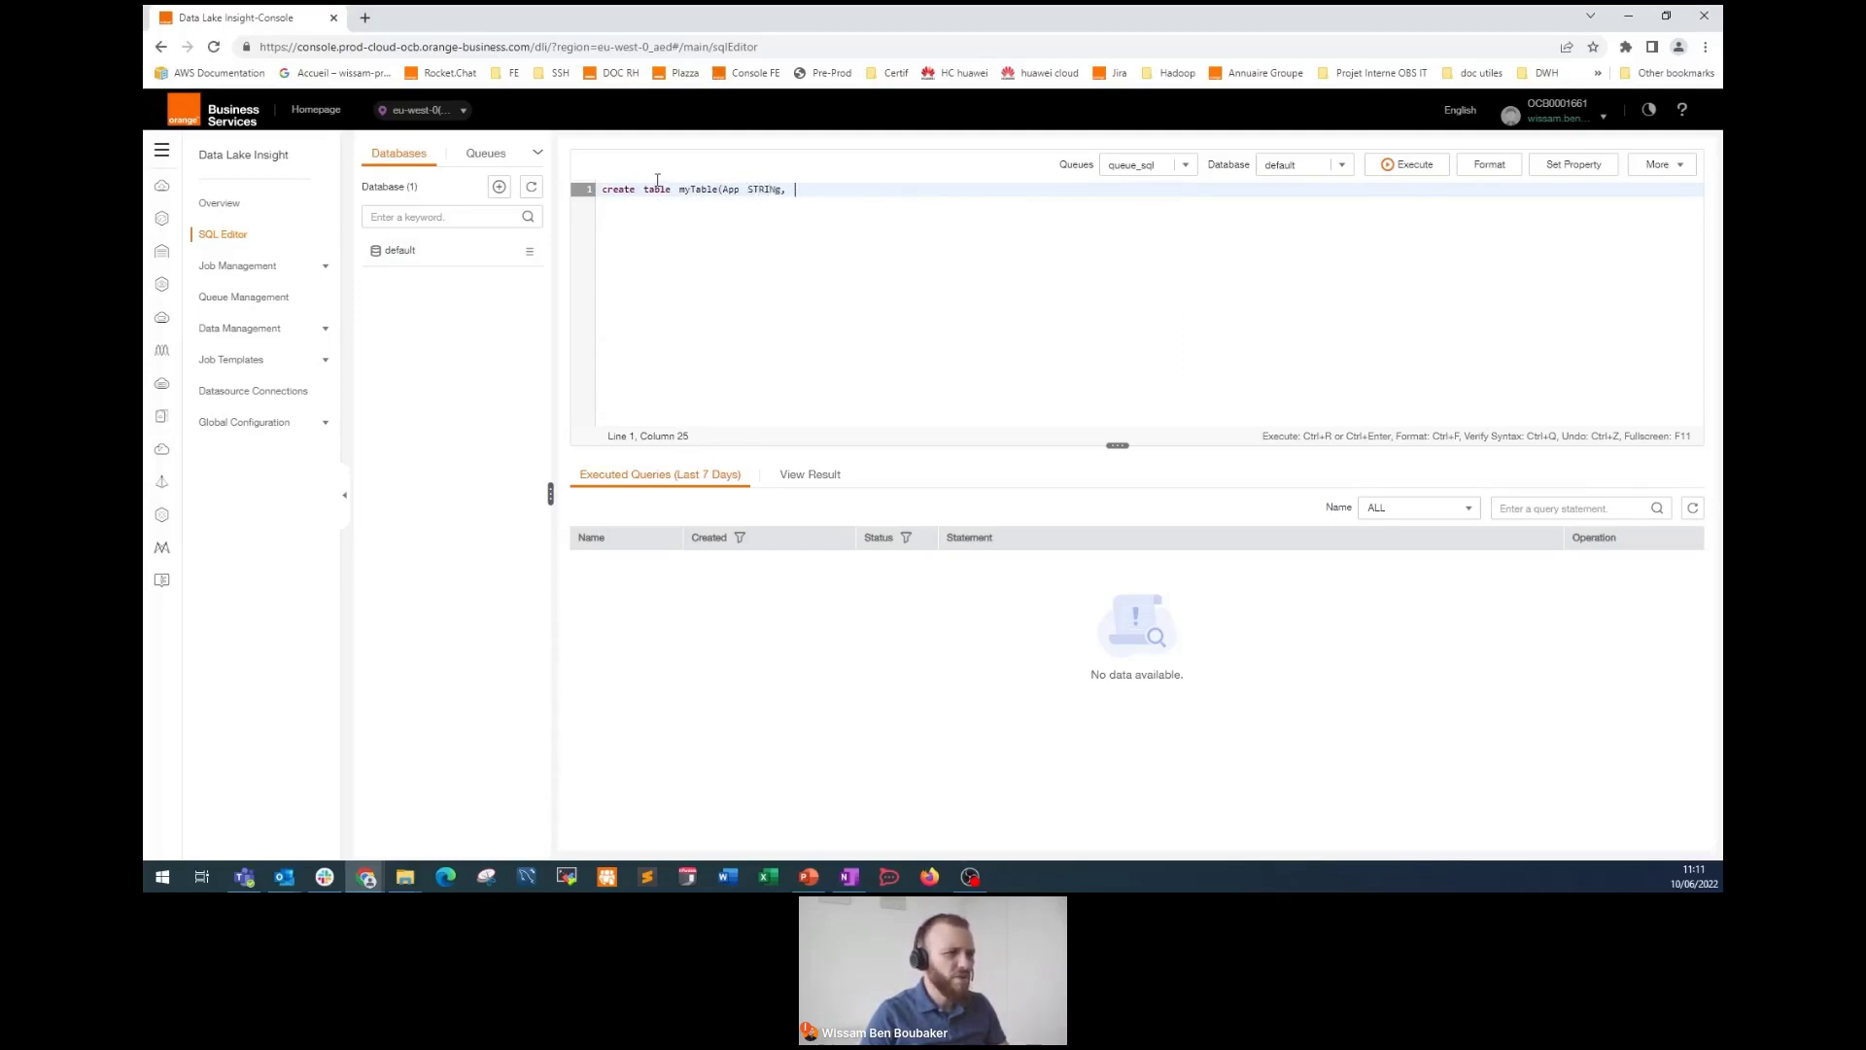
type(" Category")
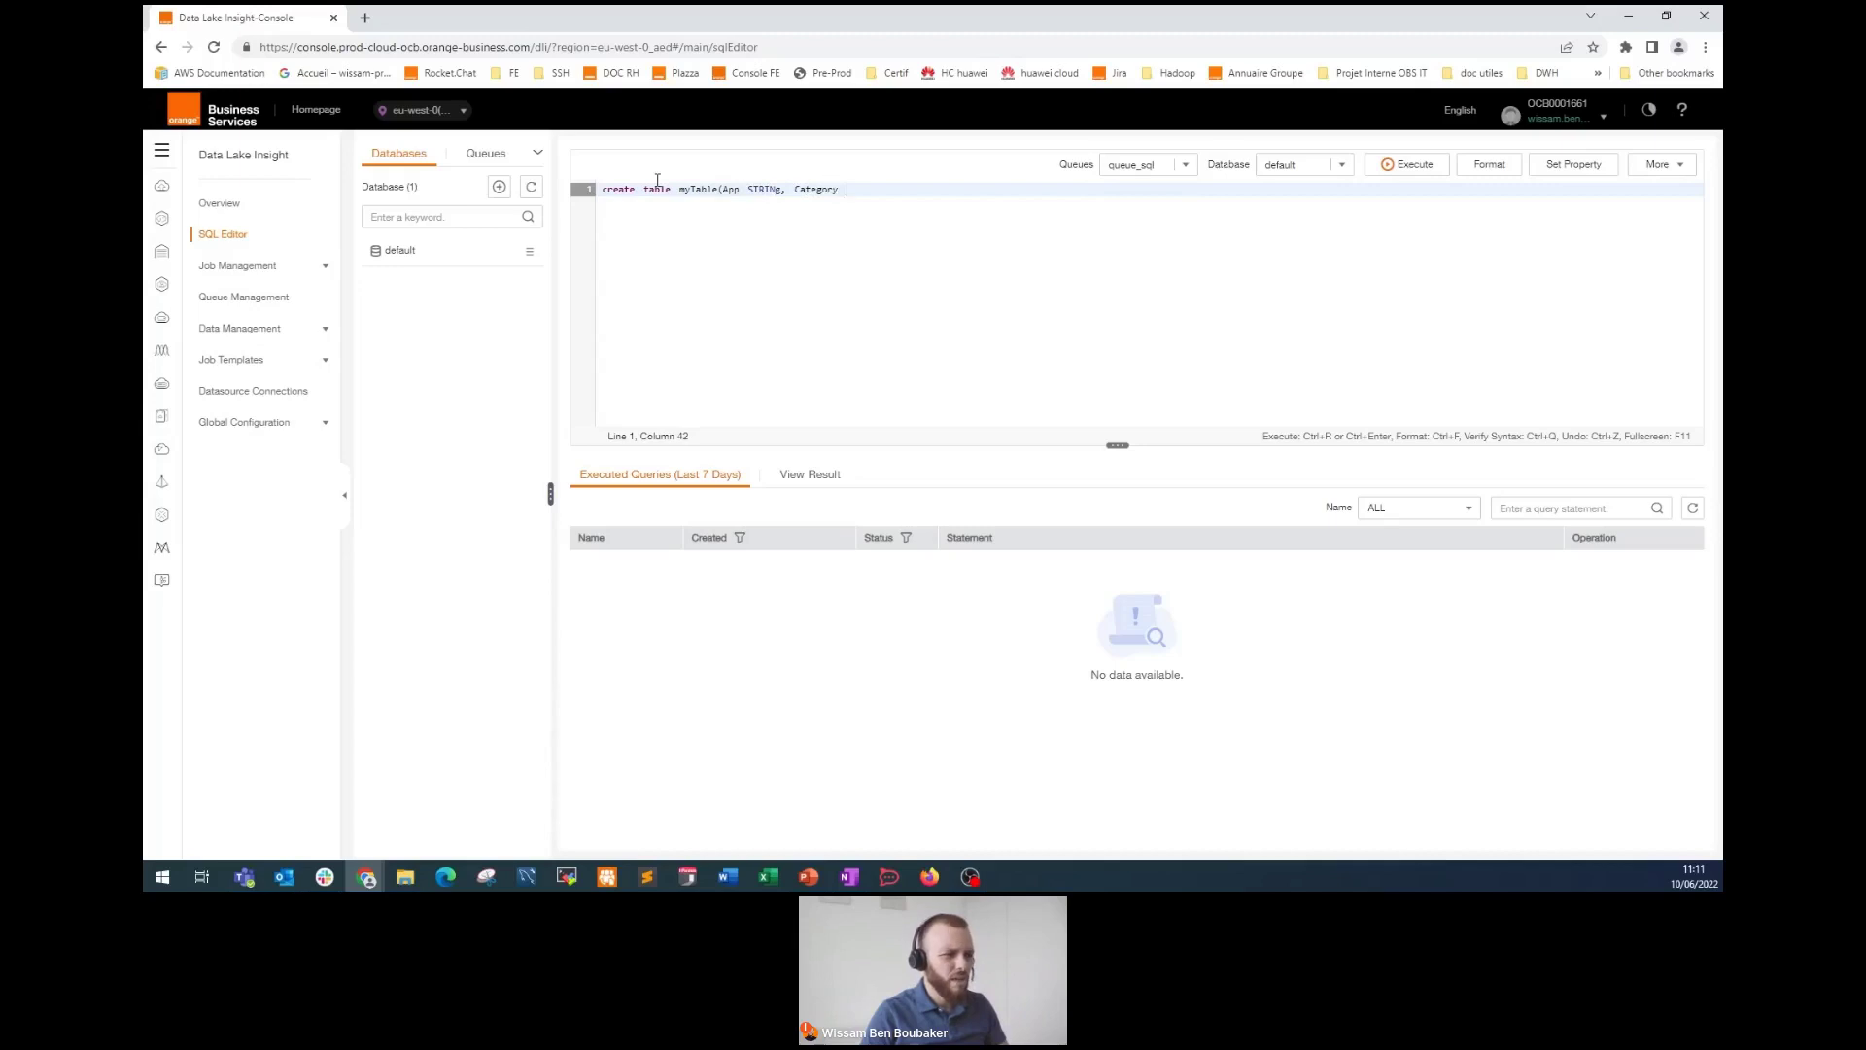
type(" STRING)")
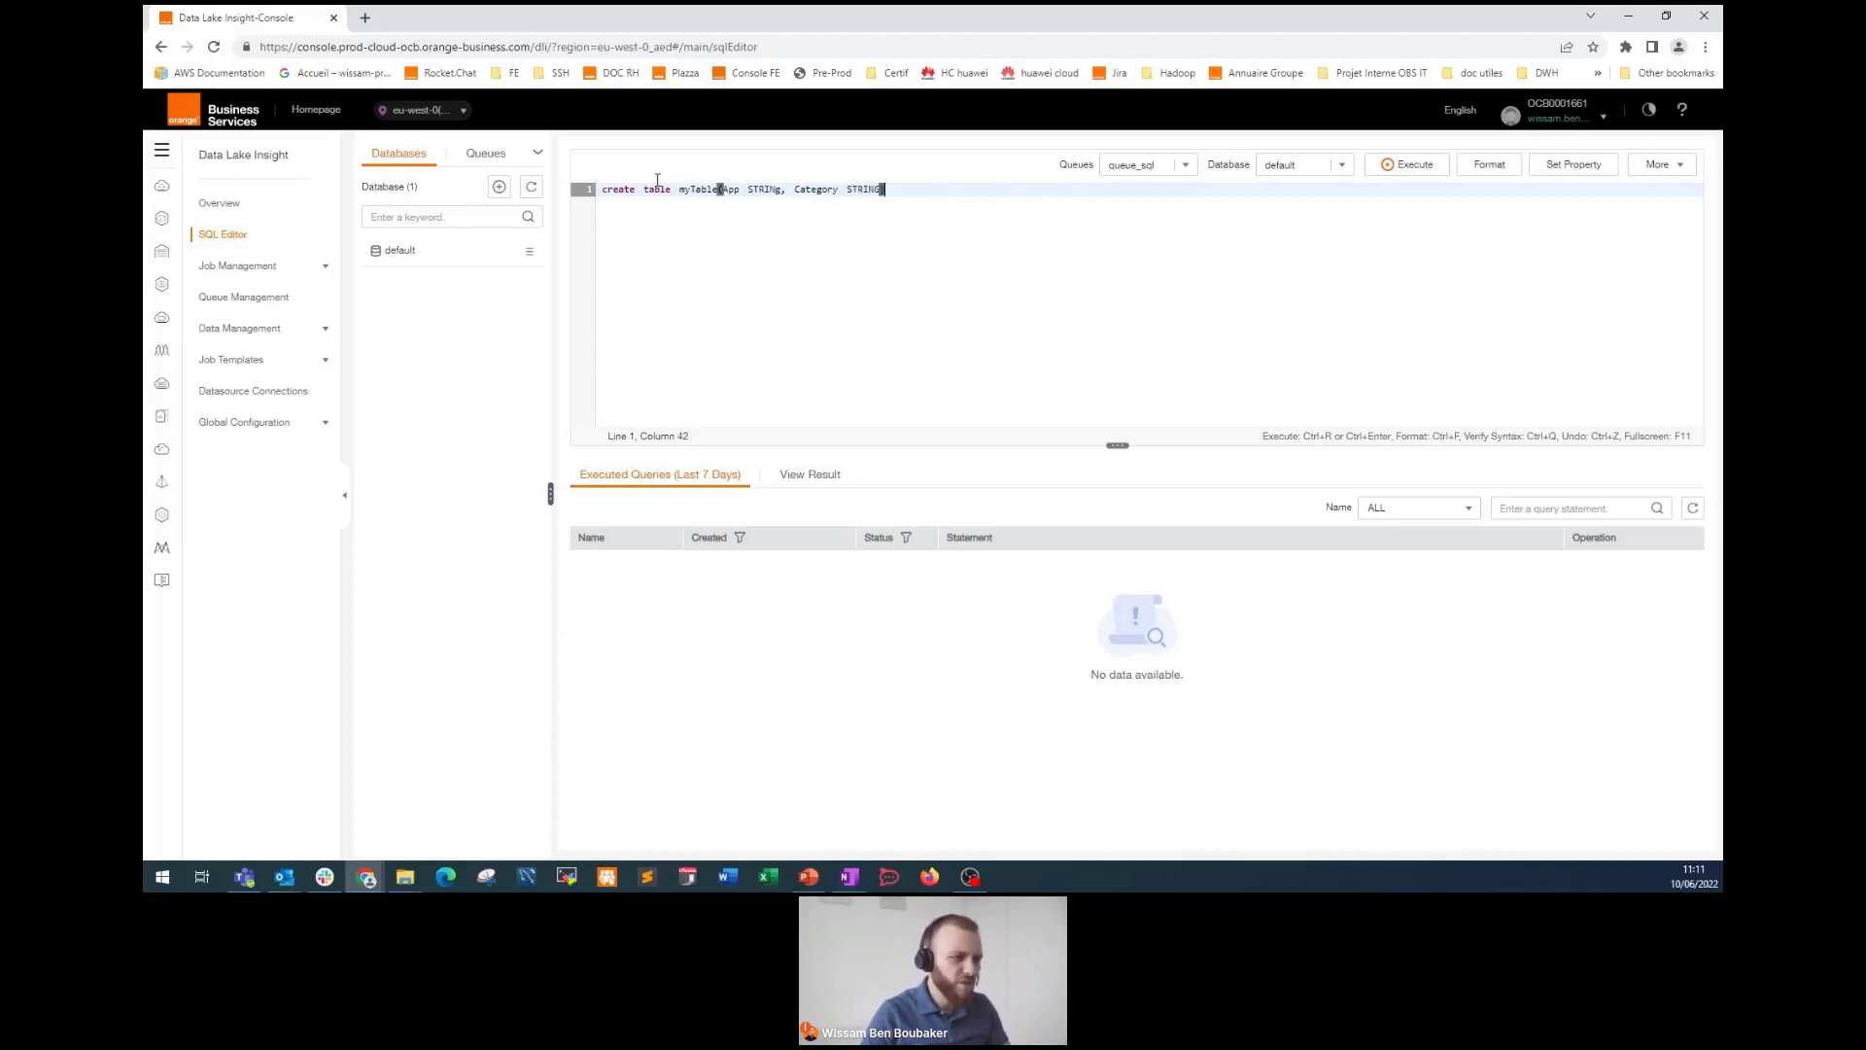
left_click(780, 188)
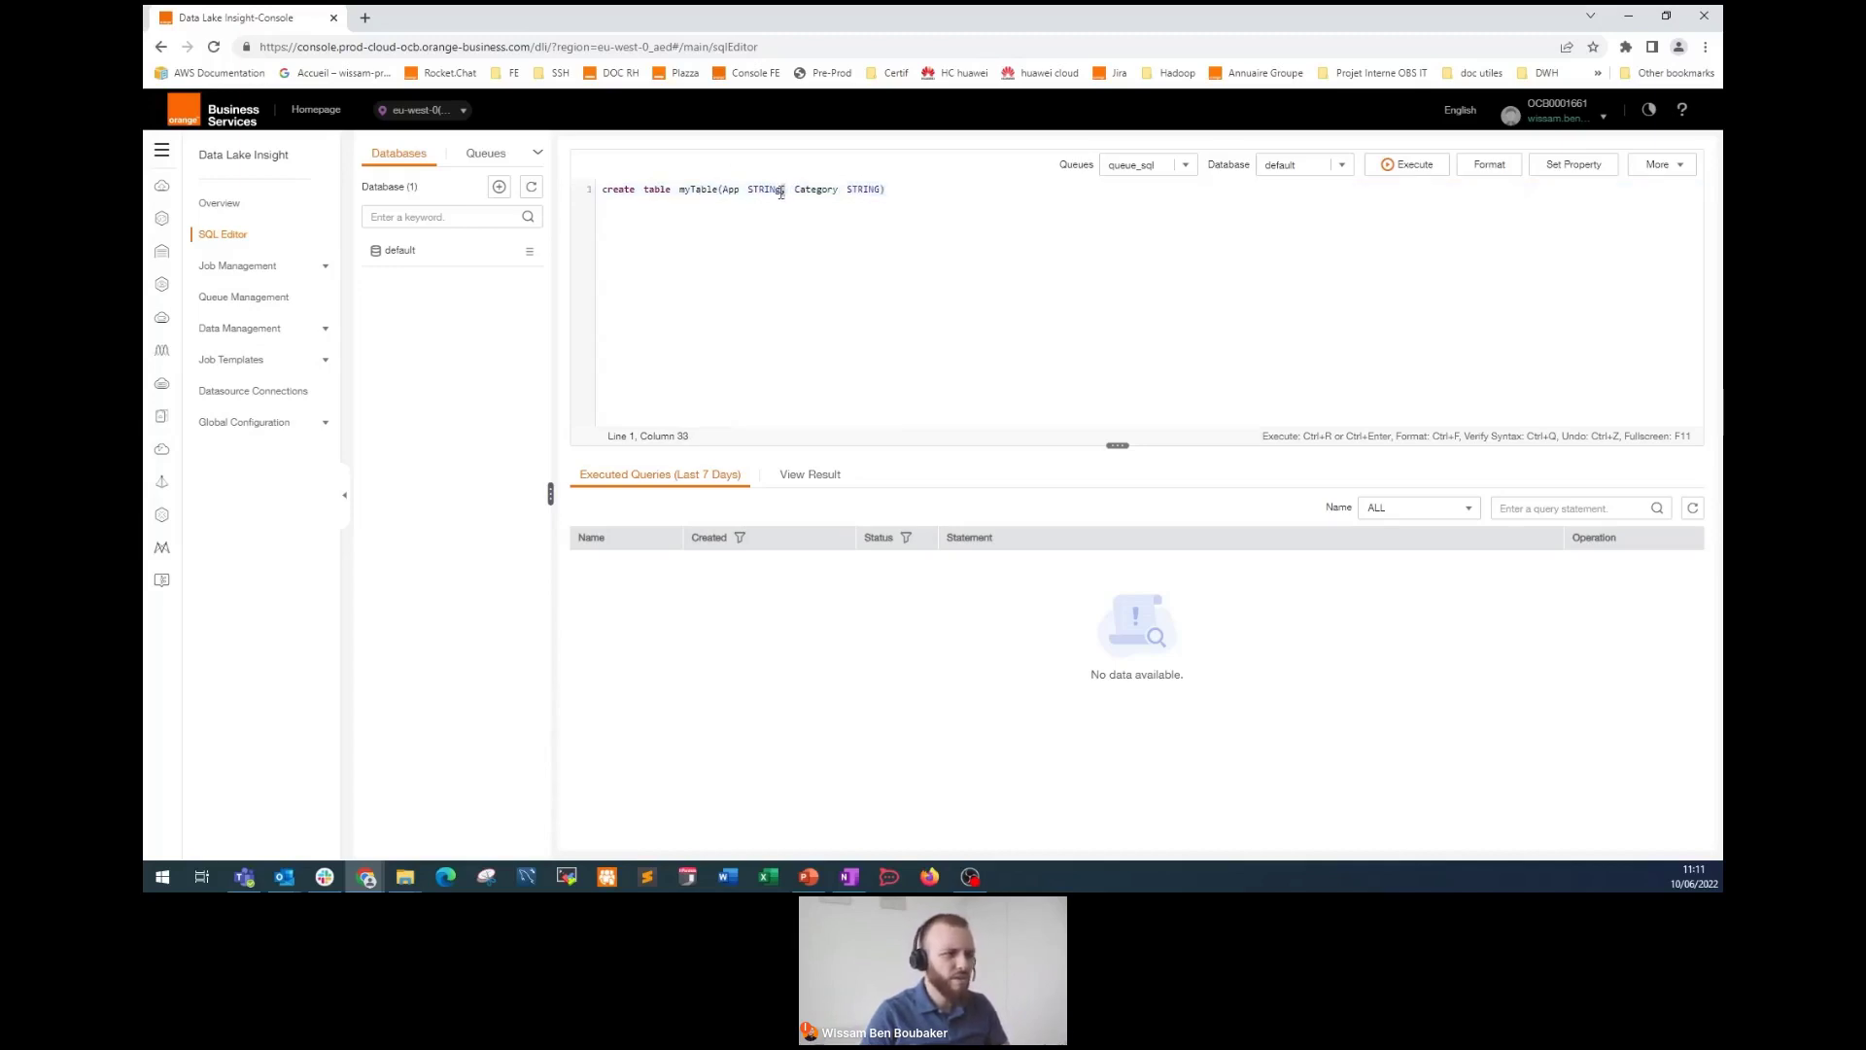
type("G")
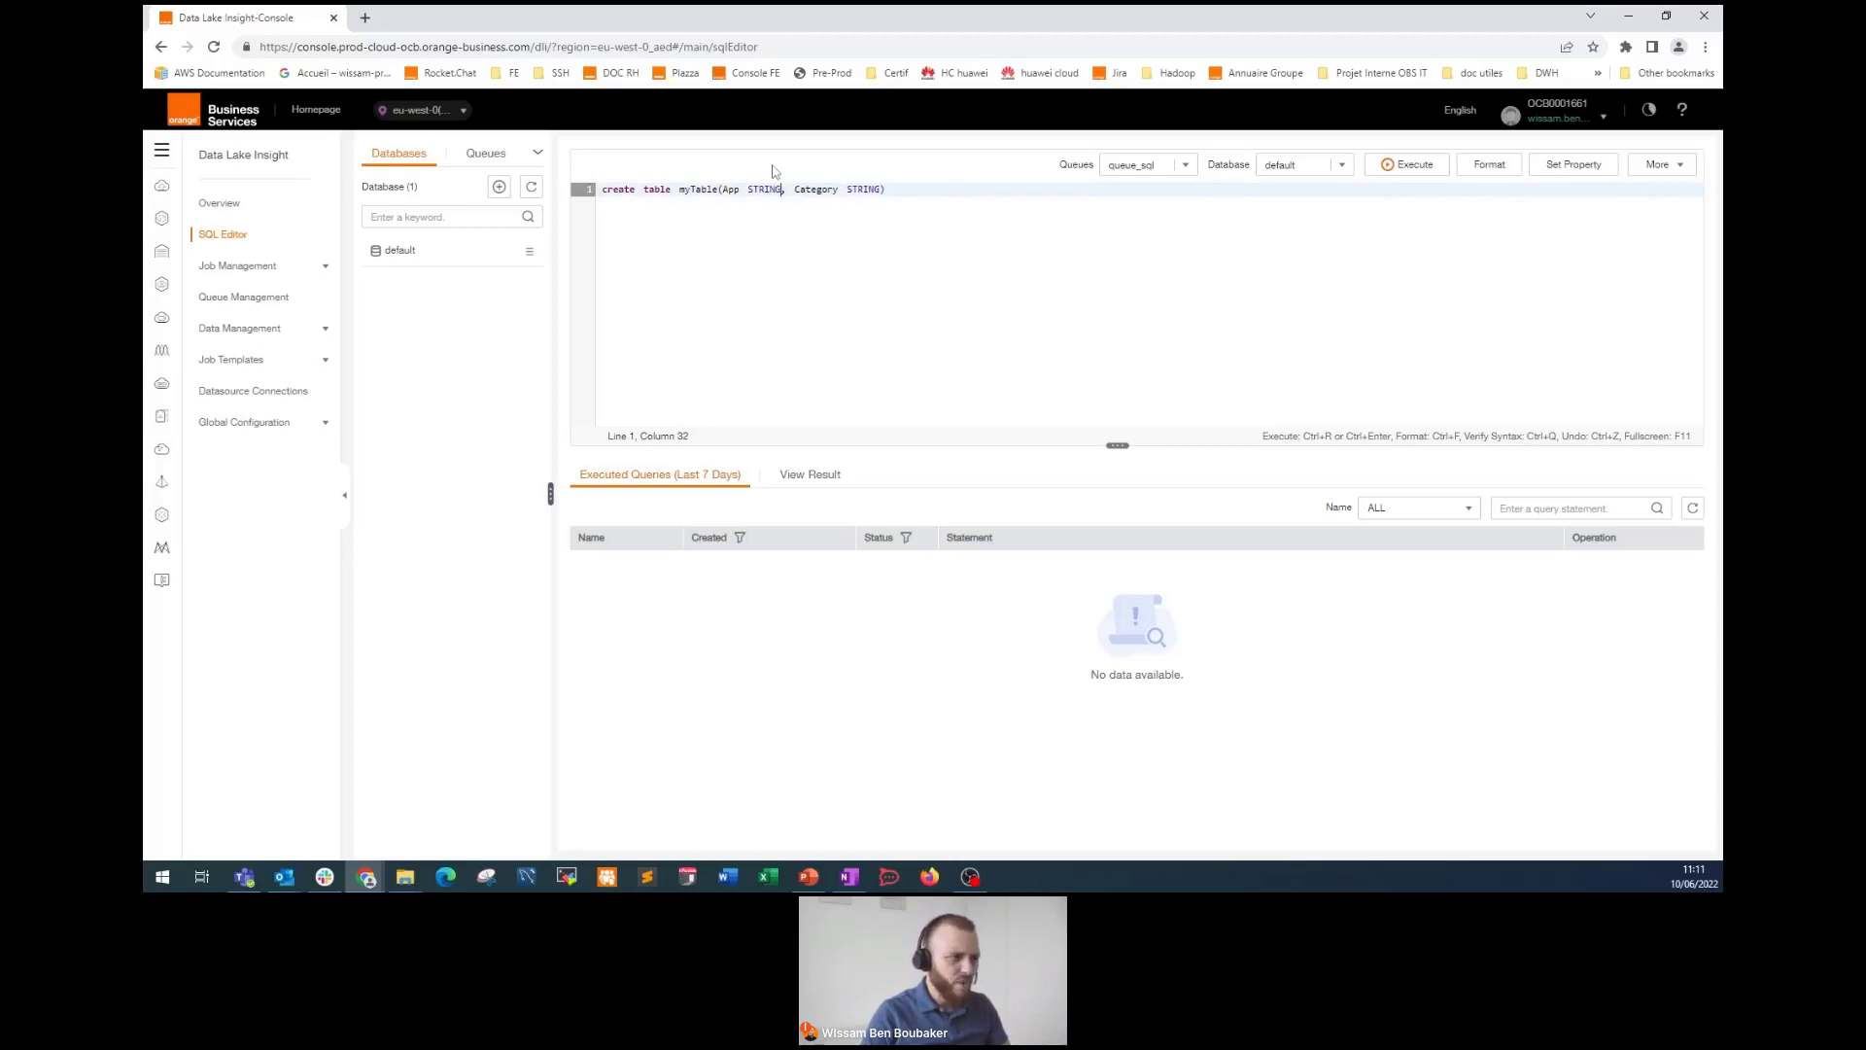
left_click(911, 185)
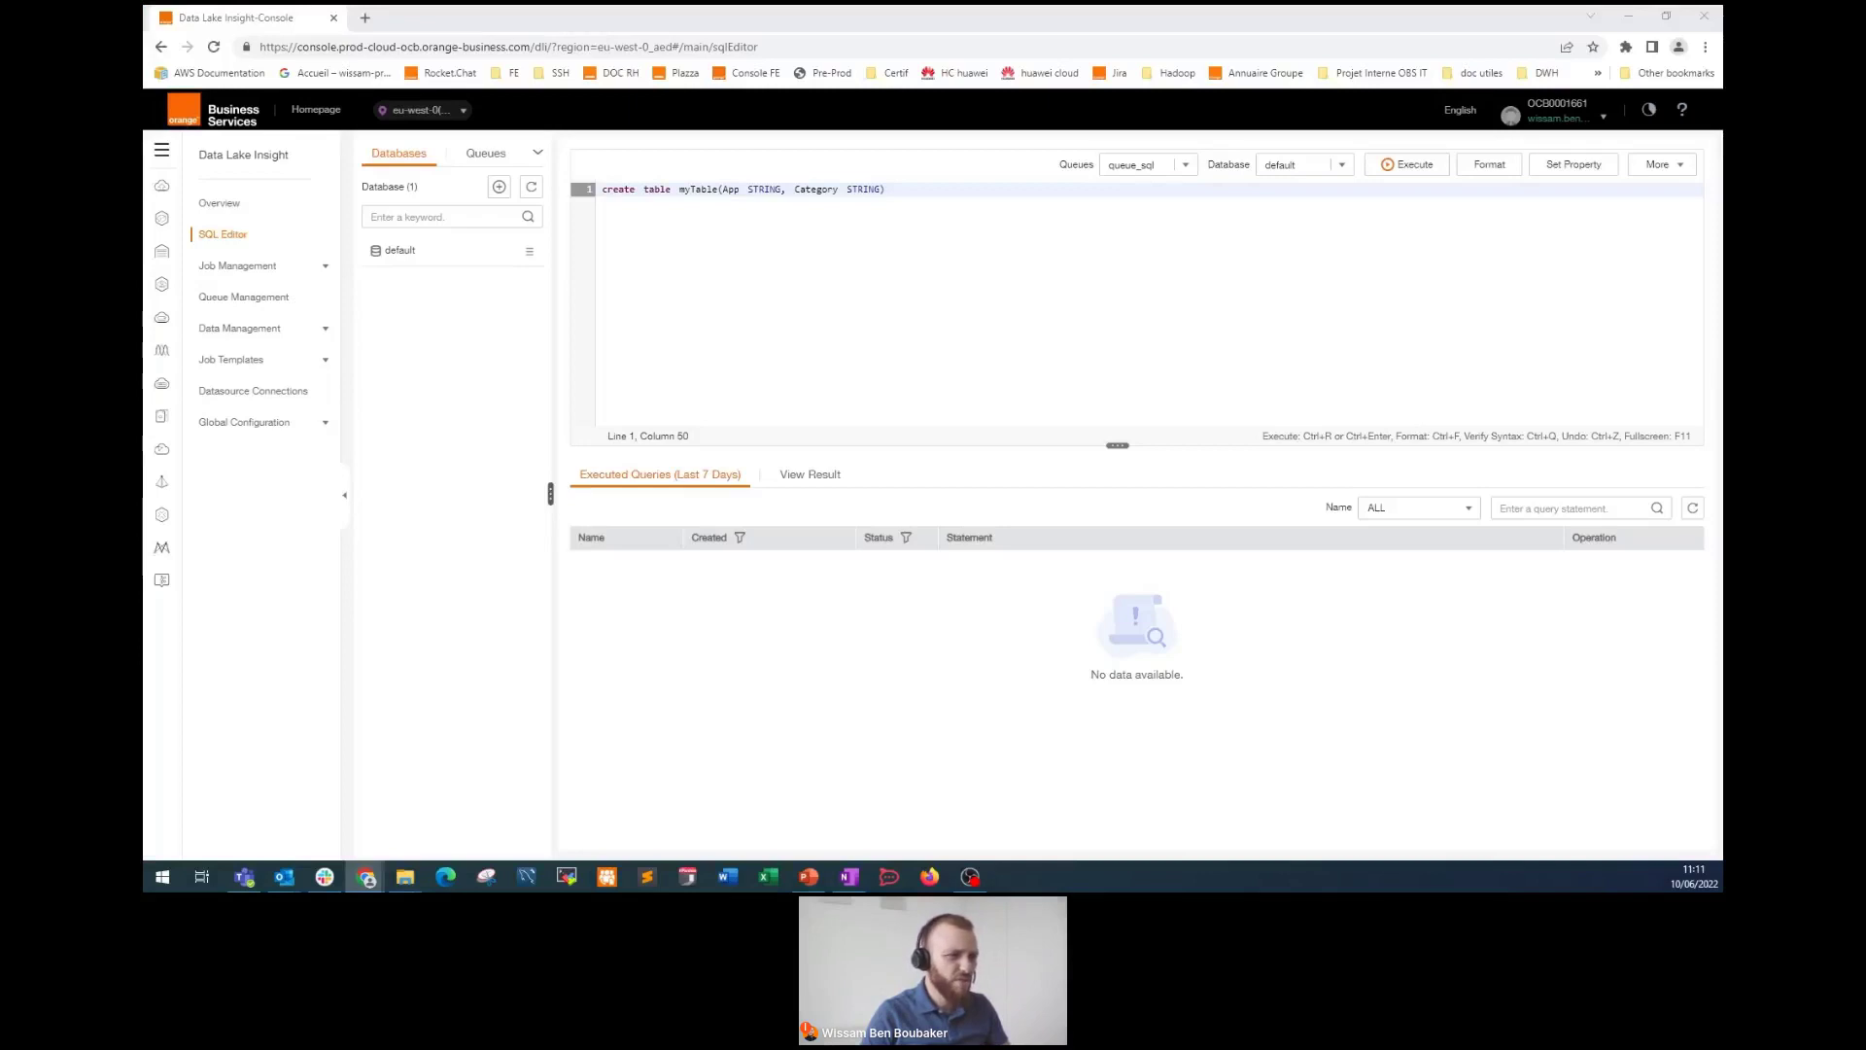
left_click(882, 190)
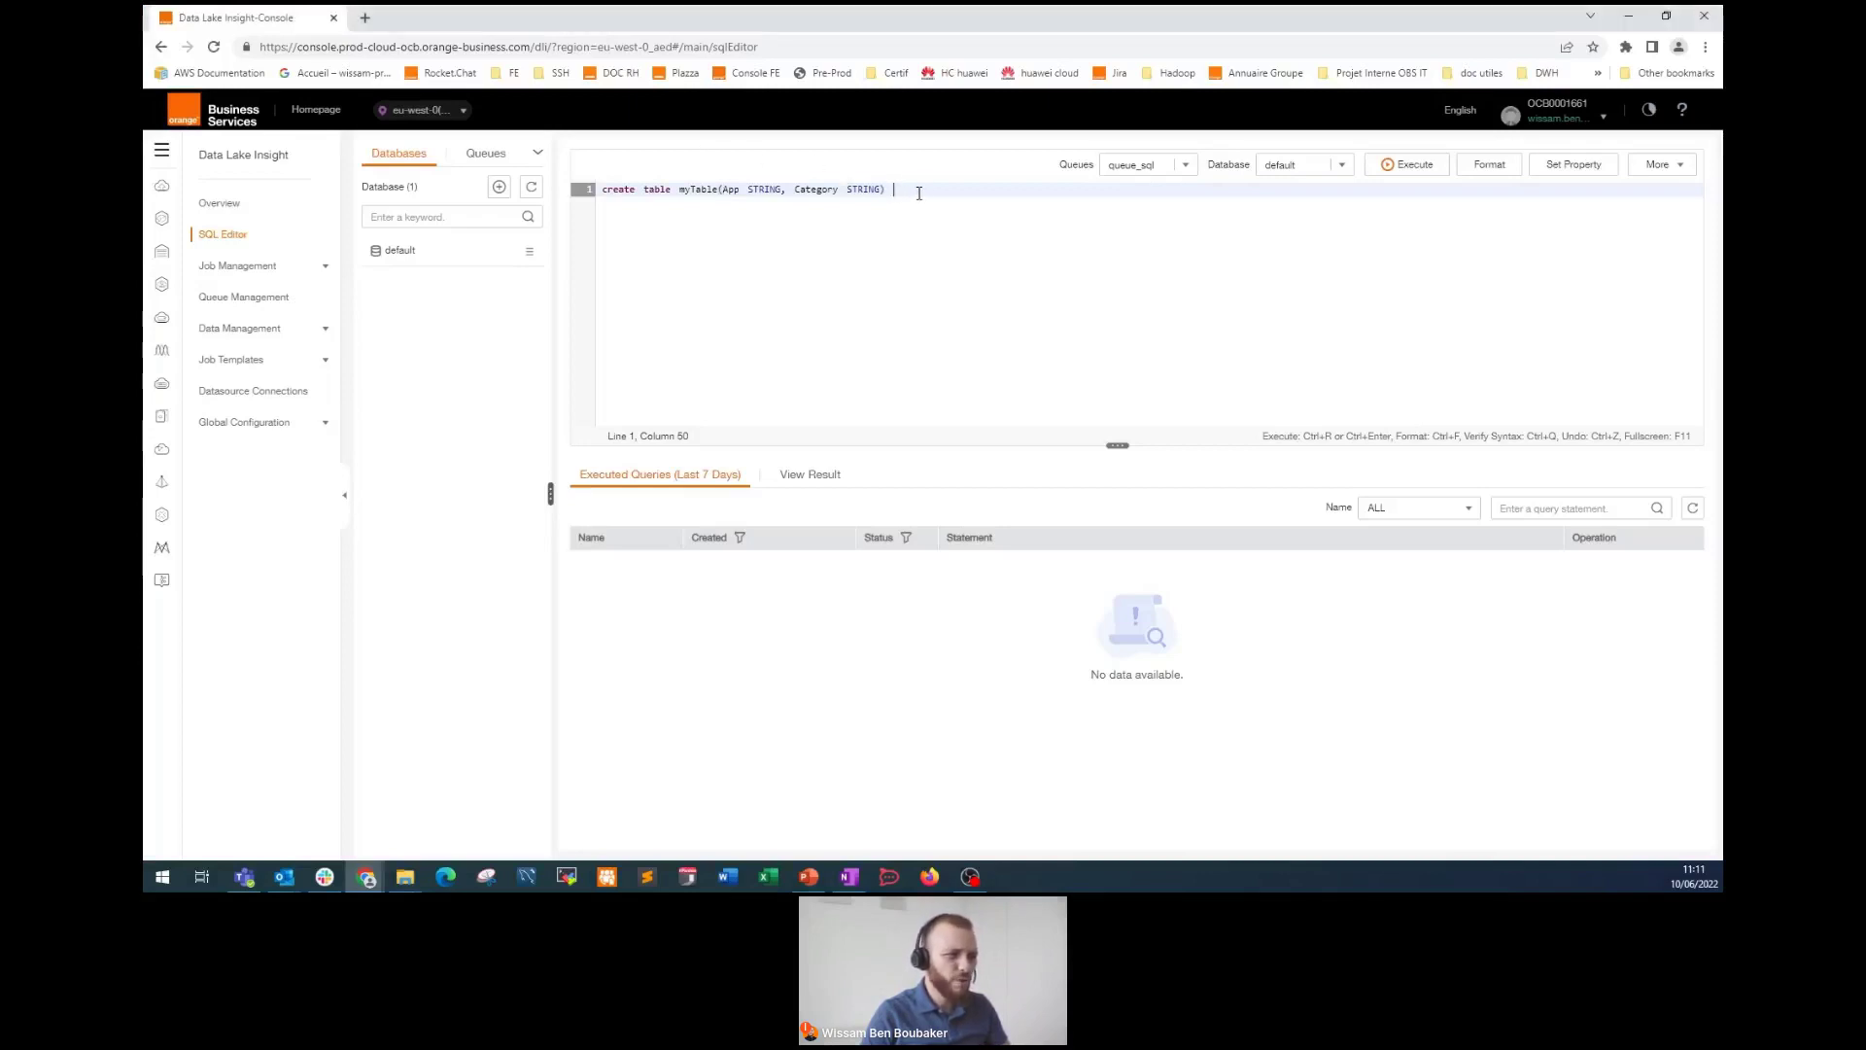
type("using csv options(  path 'obs://bucket-abdel/googleplaystore.csv',  DELIMITER =';',  Header=TRUE)")
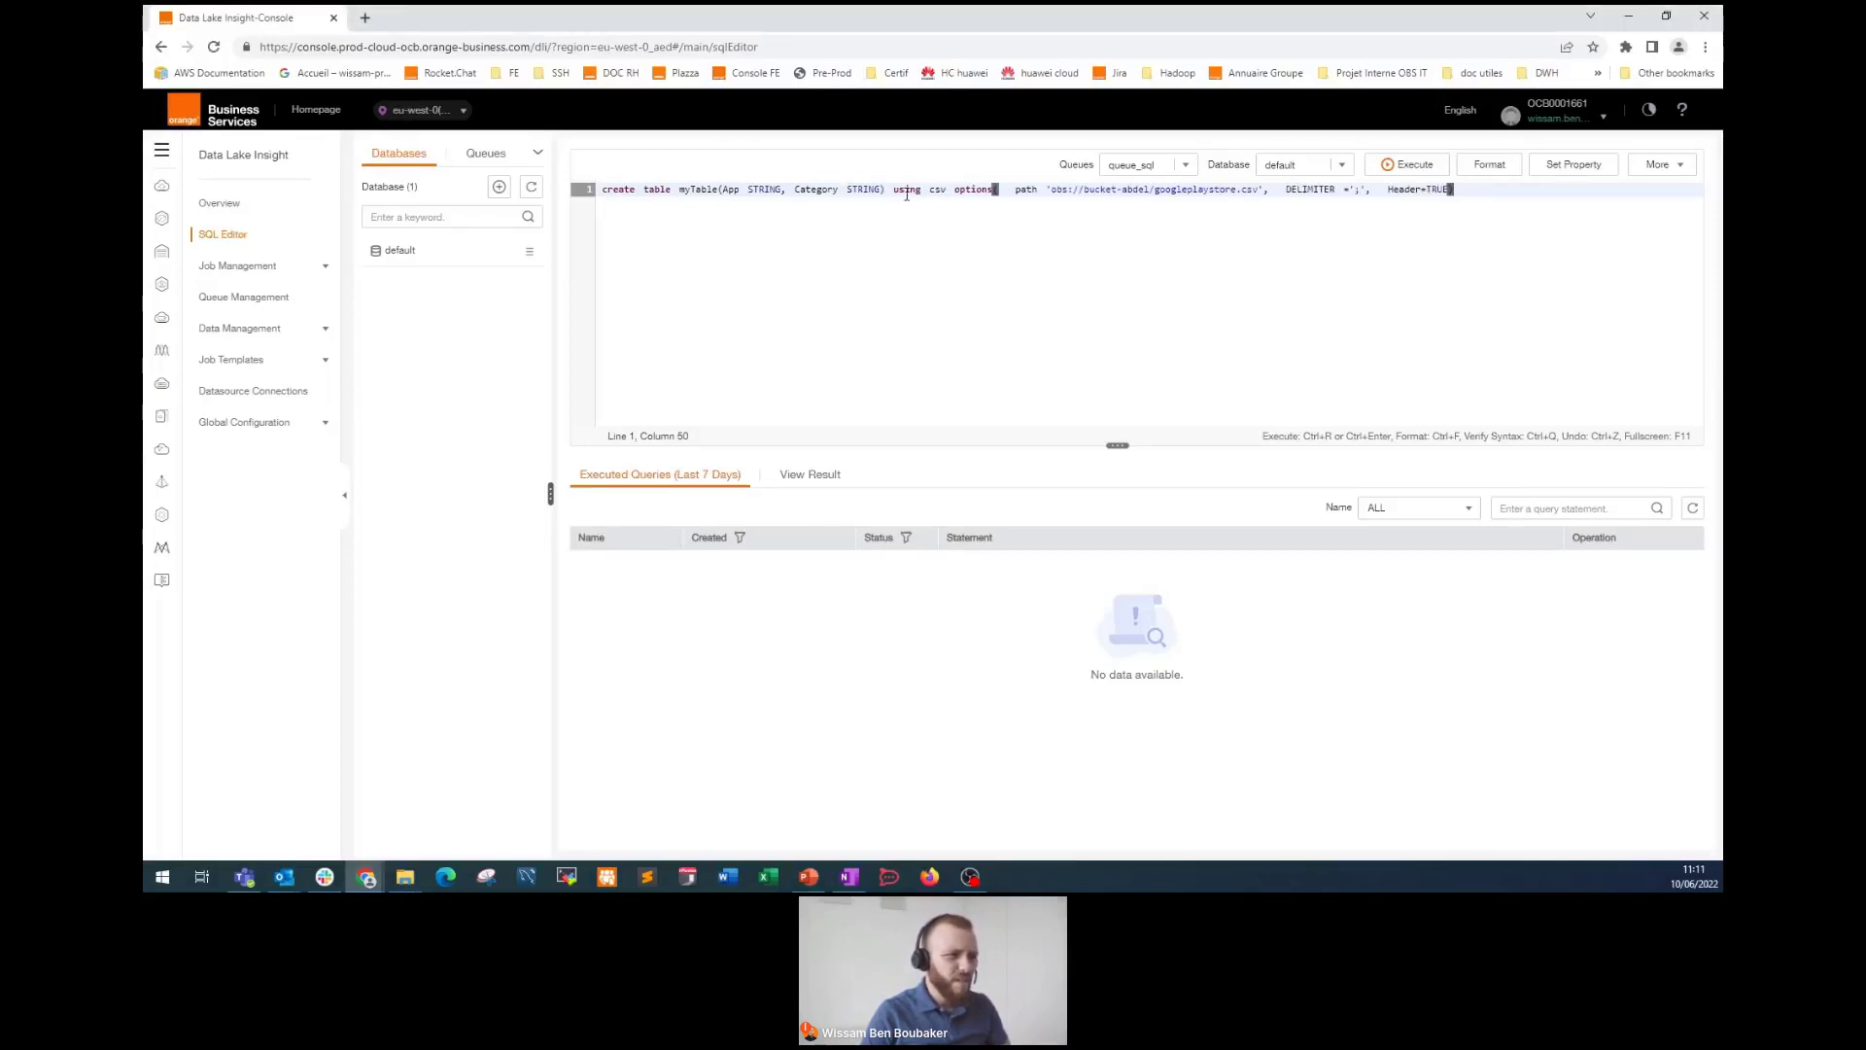
Step: Put OPTIONS, path, DELIMITER ';' and Header=TRUE each on their own line
left_click(954, 190)
key("Return")
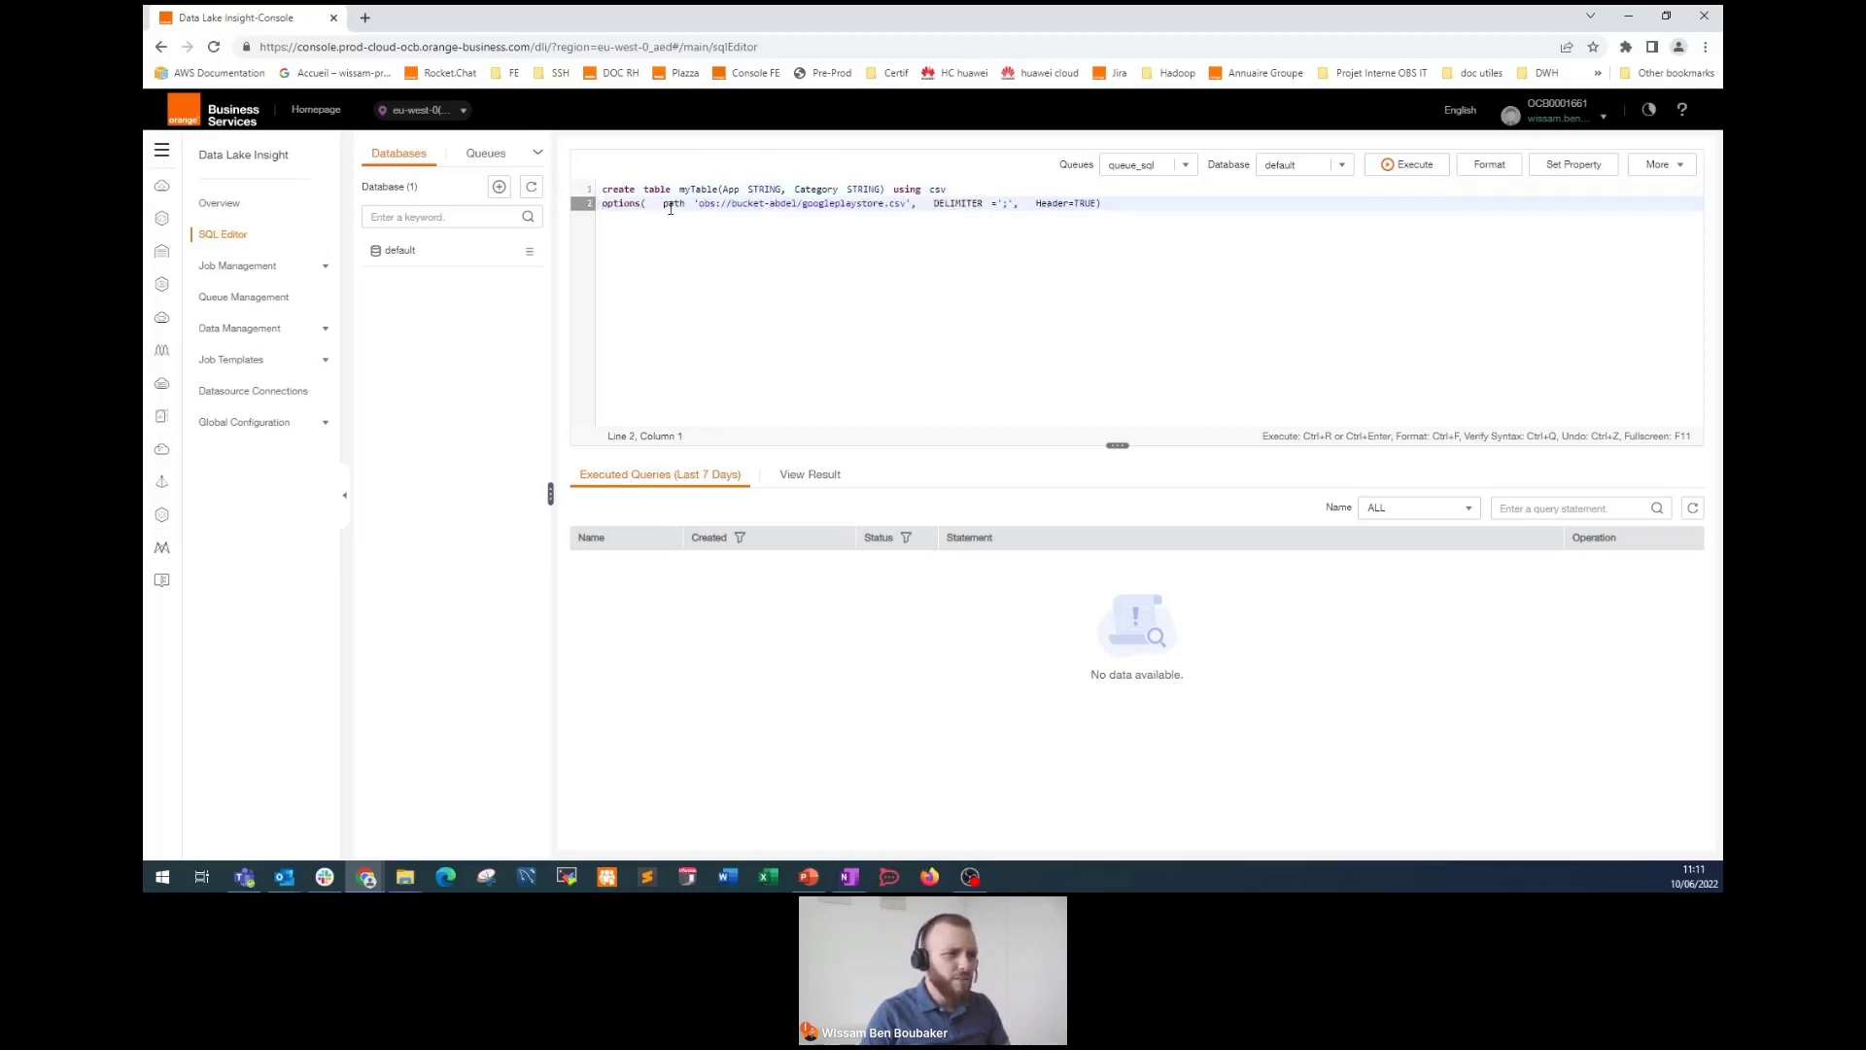
left_click(665, 204)
key("Return")
left_click(881, 218)
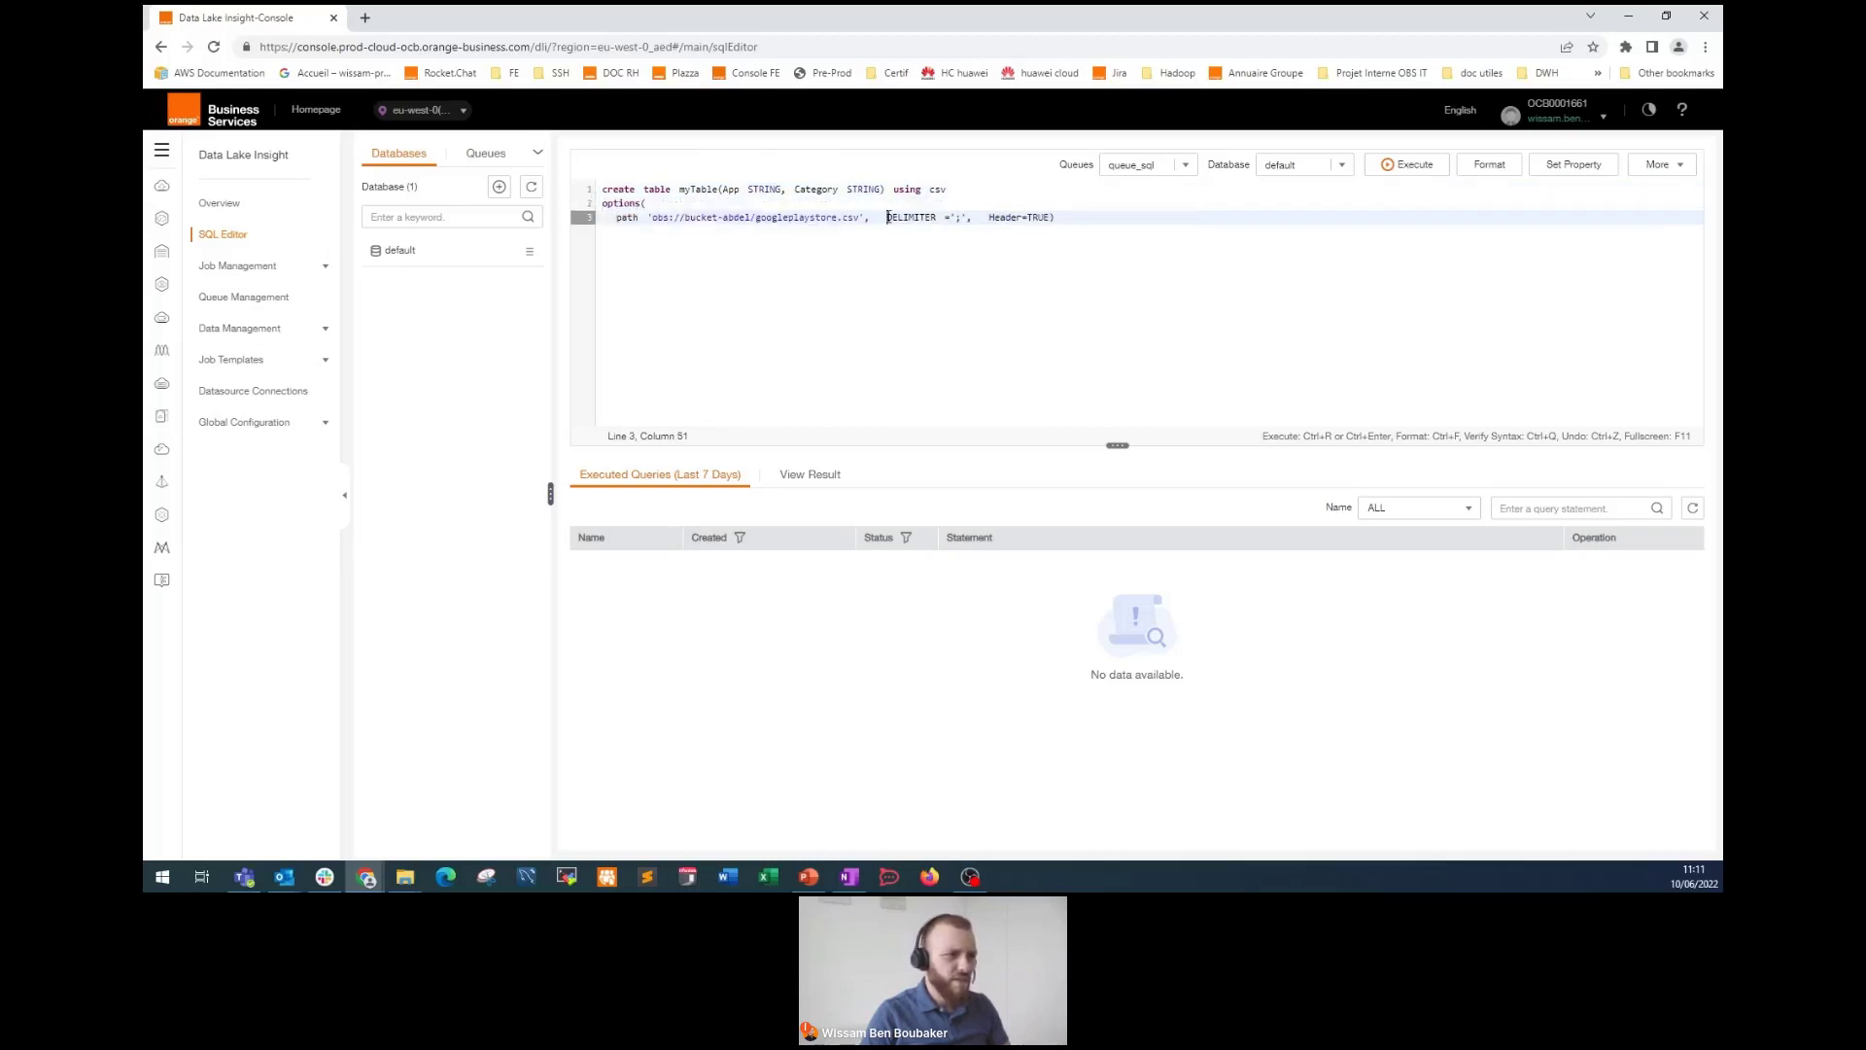
key("Return")
left_click(718, 231)
key("Return")
left_click(719, 250)
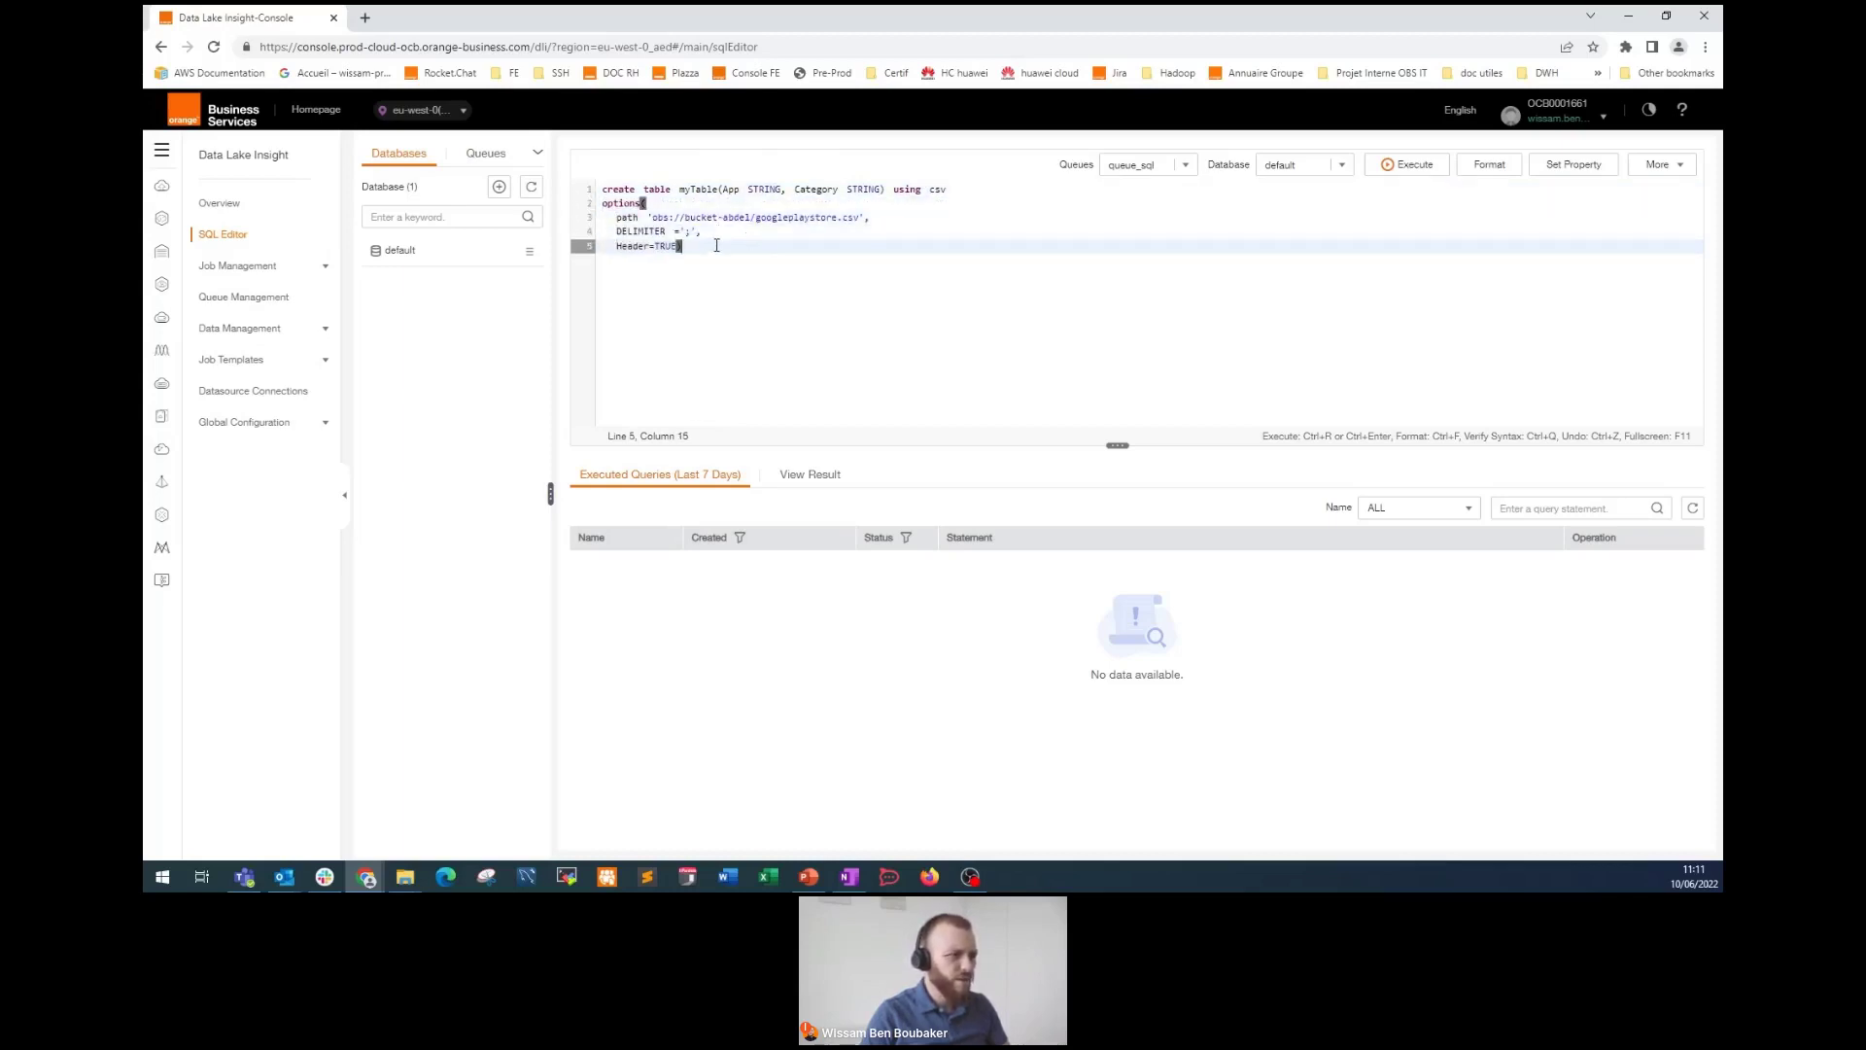
key("Home")
key("Left")
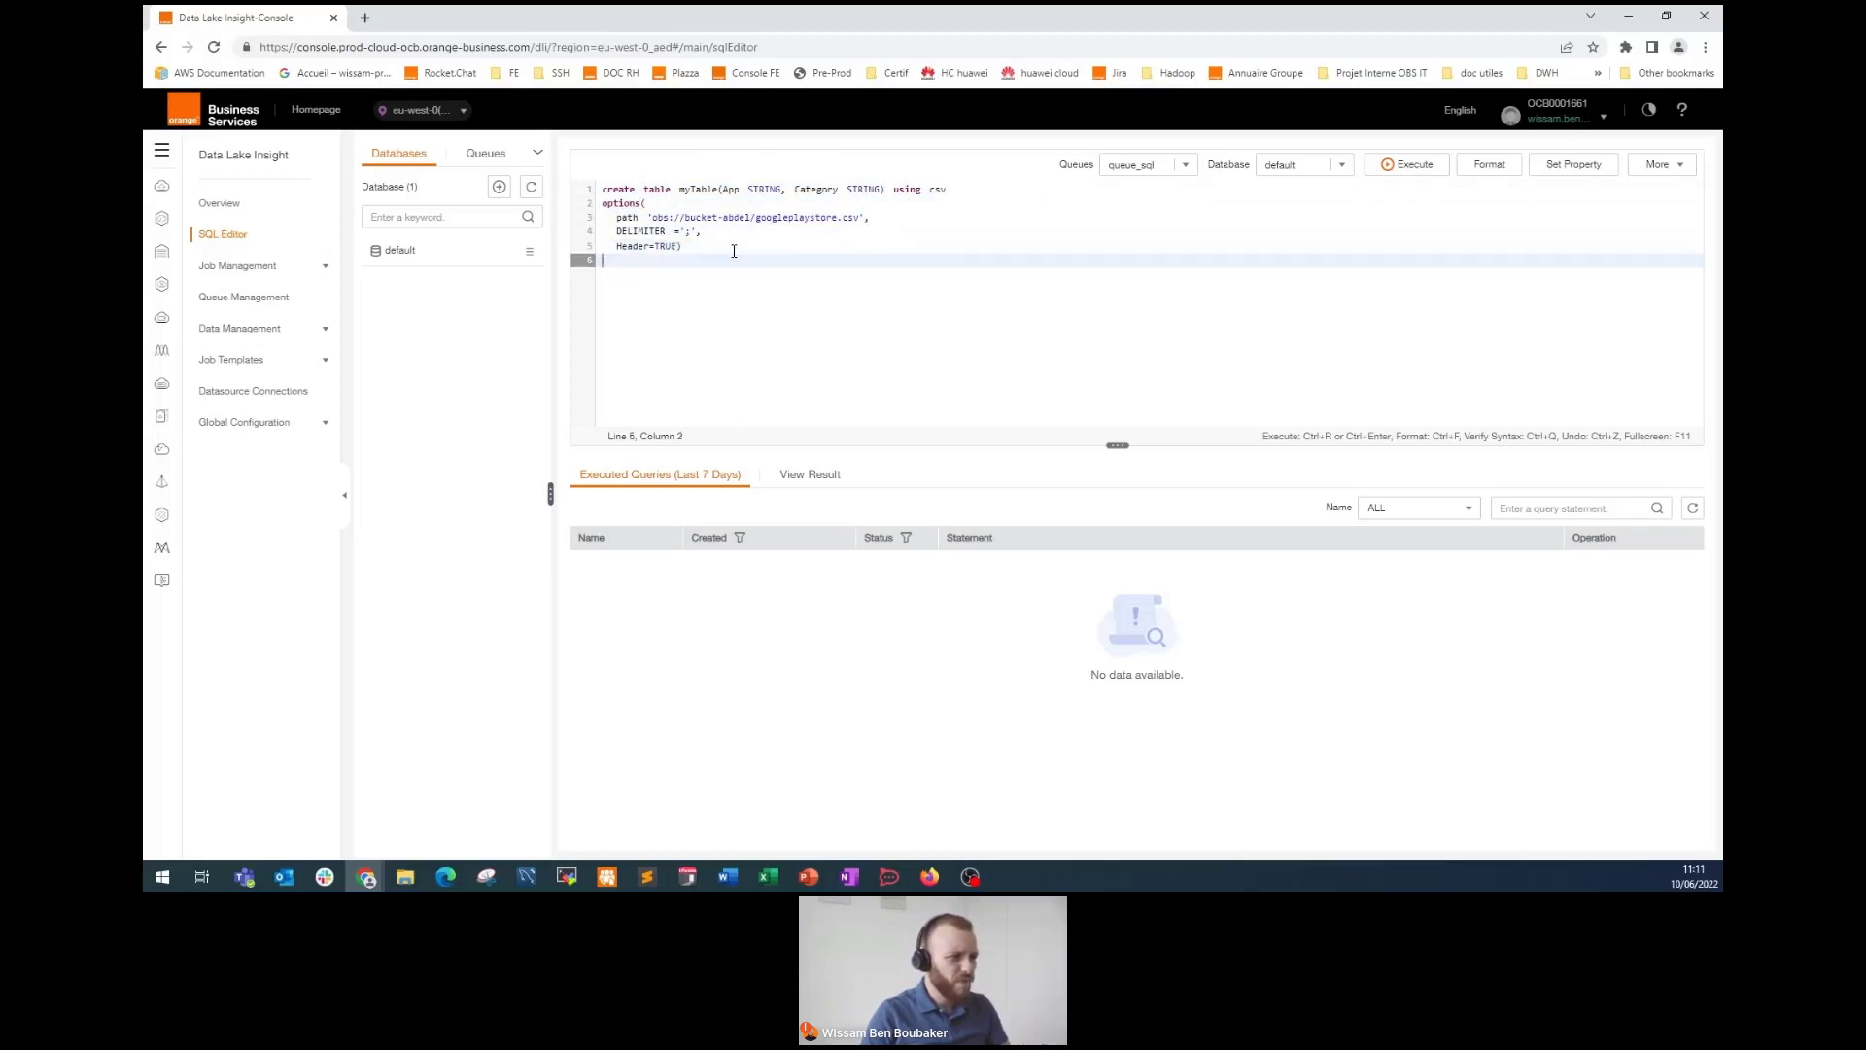
key("End")
key("ctrl+space")
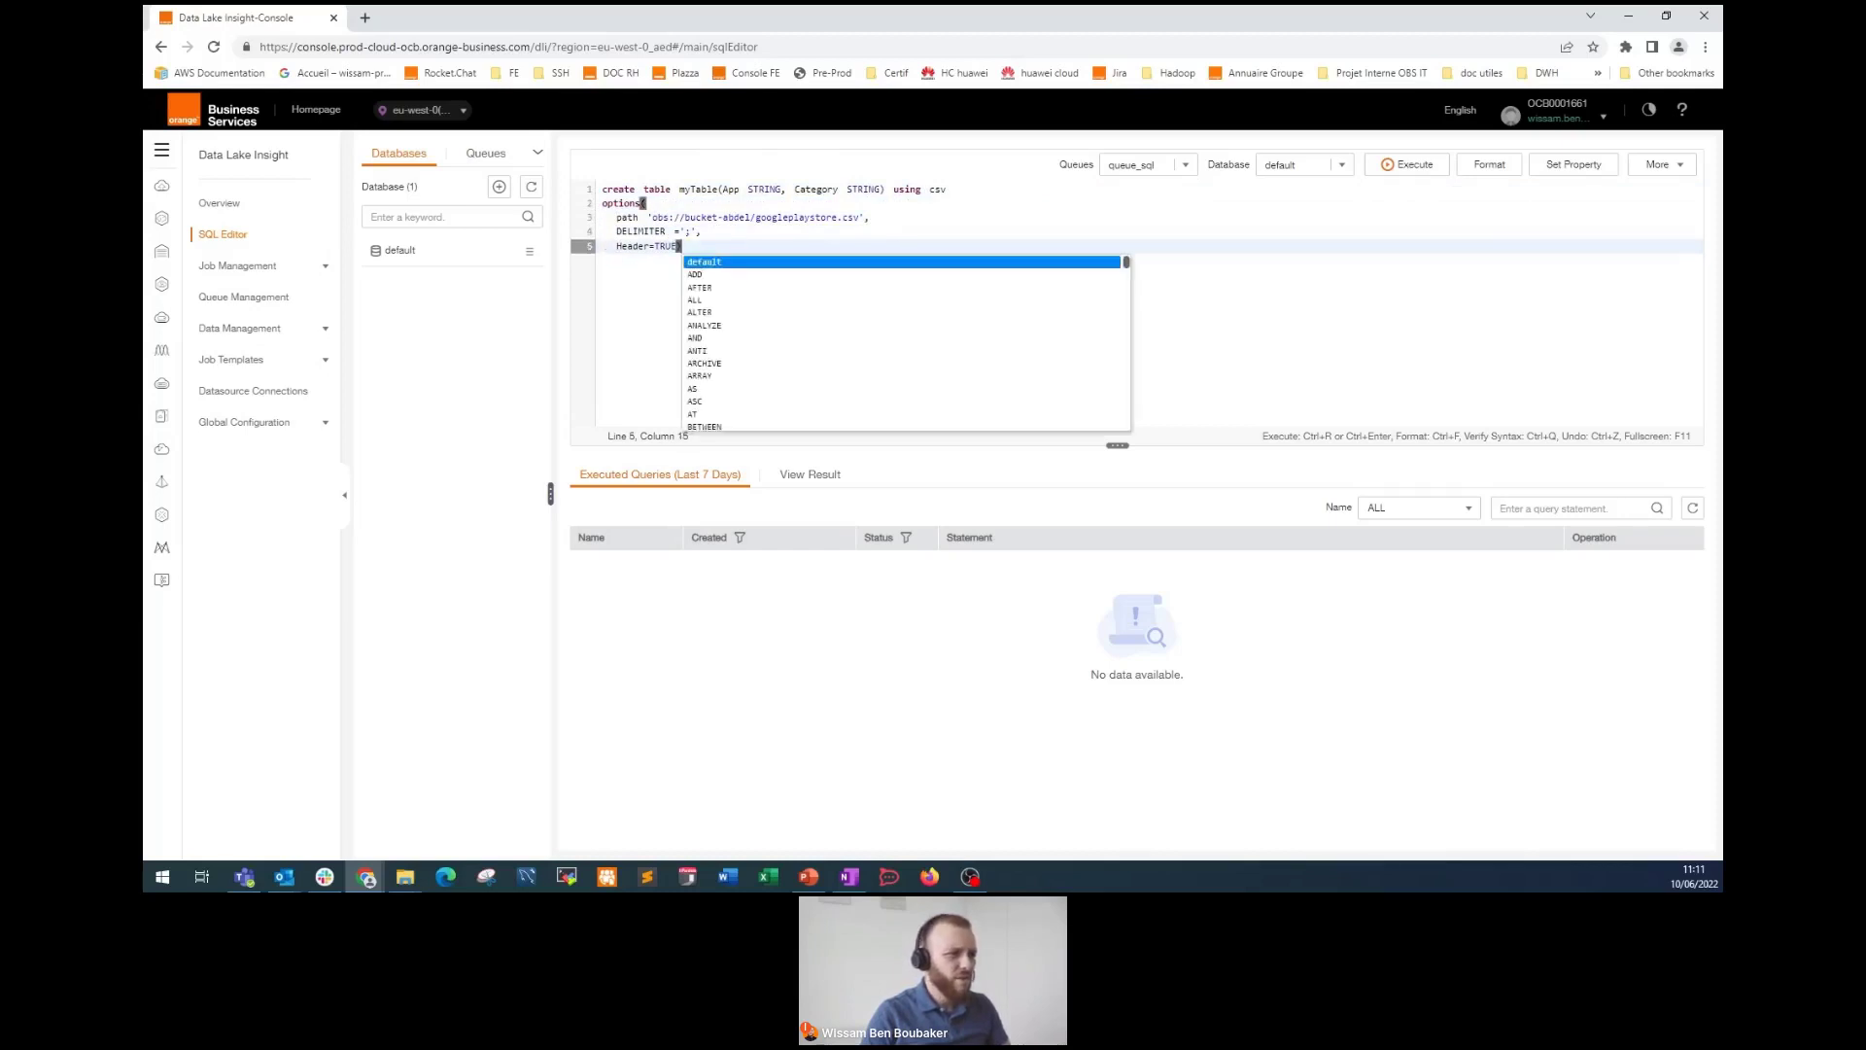
key("alt+Tab")
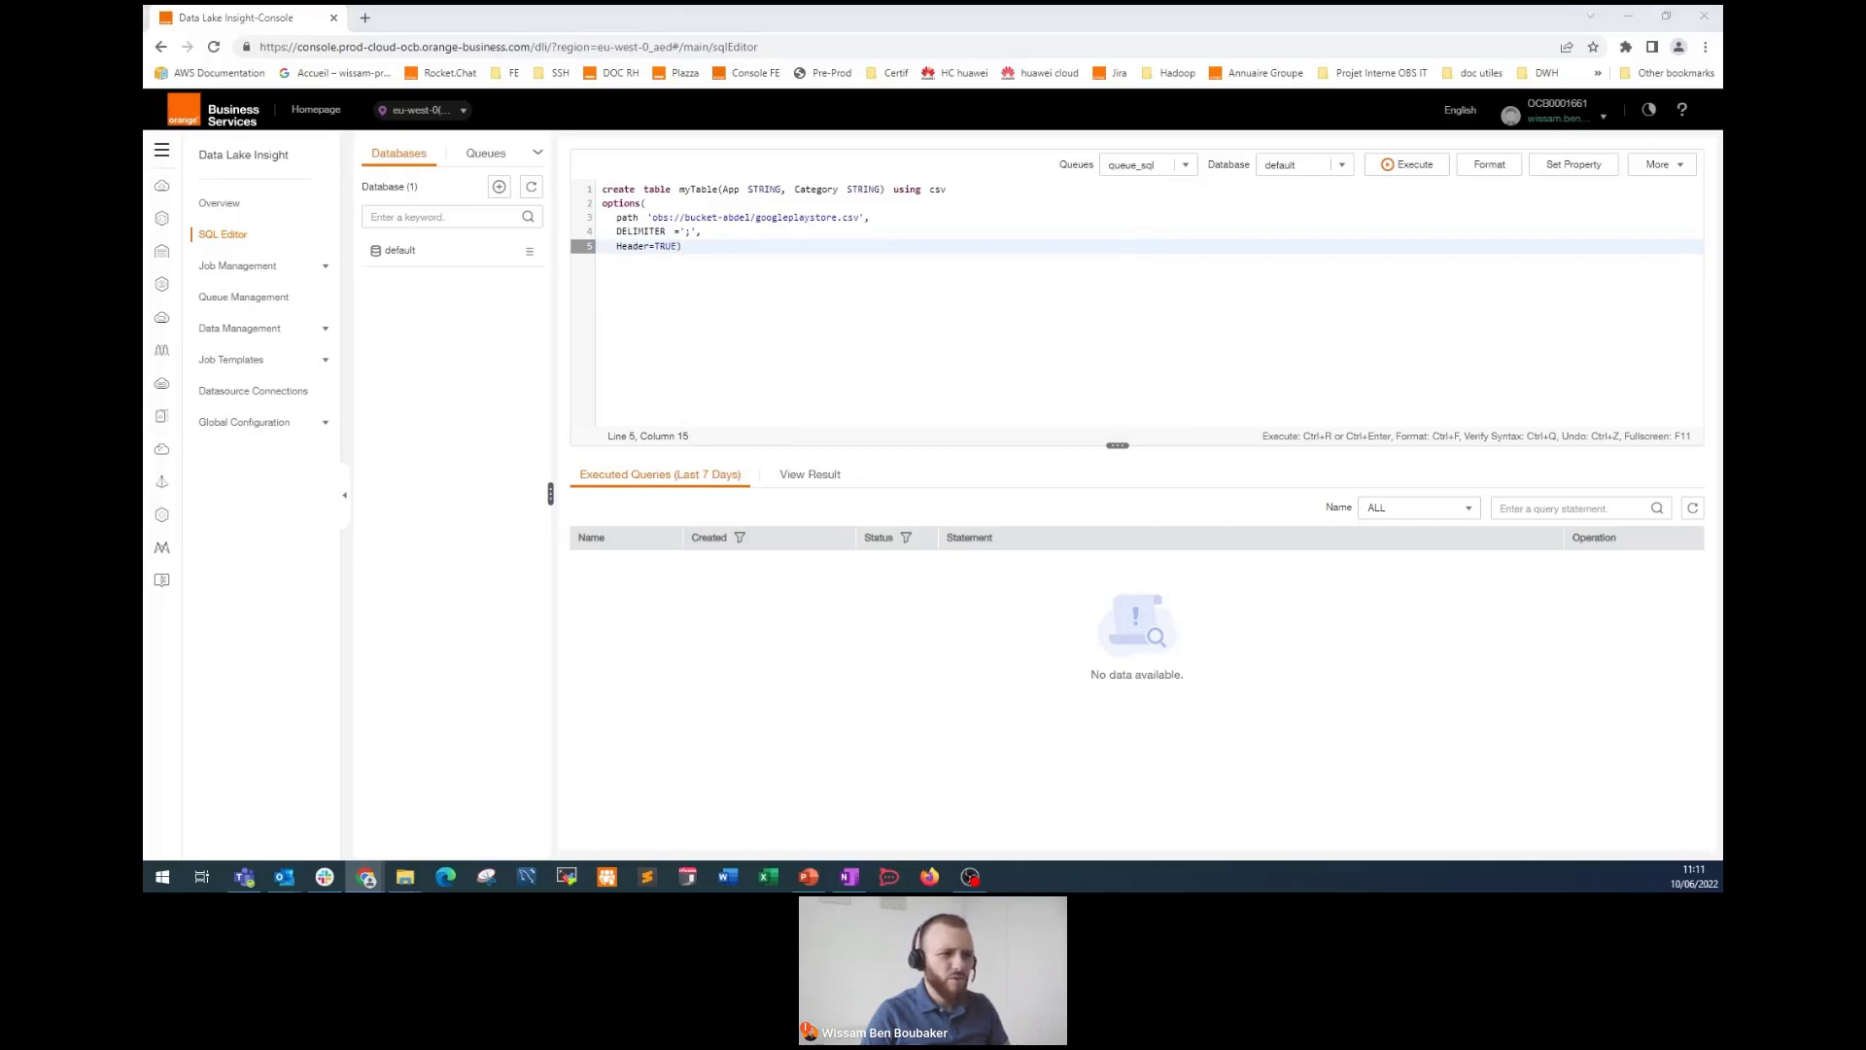
key("alt+Tab")
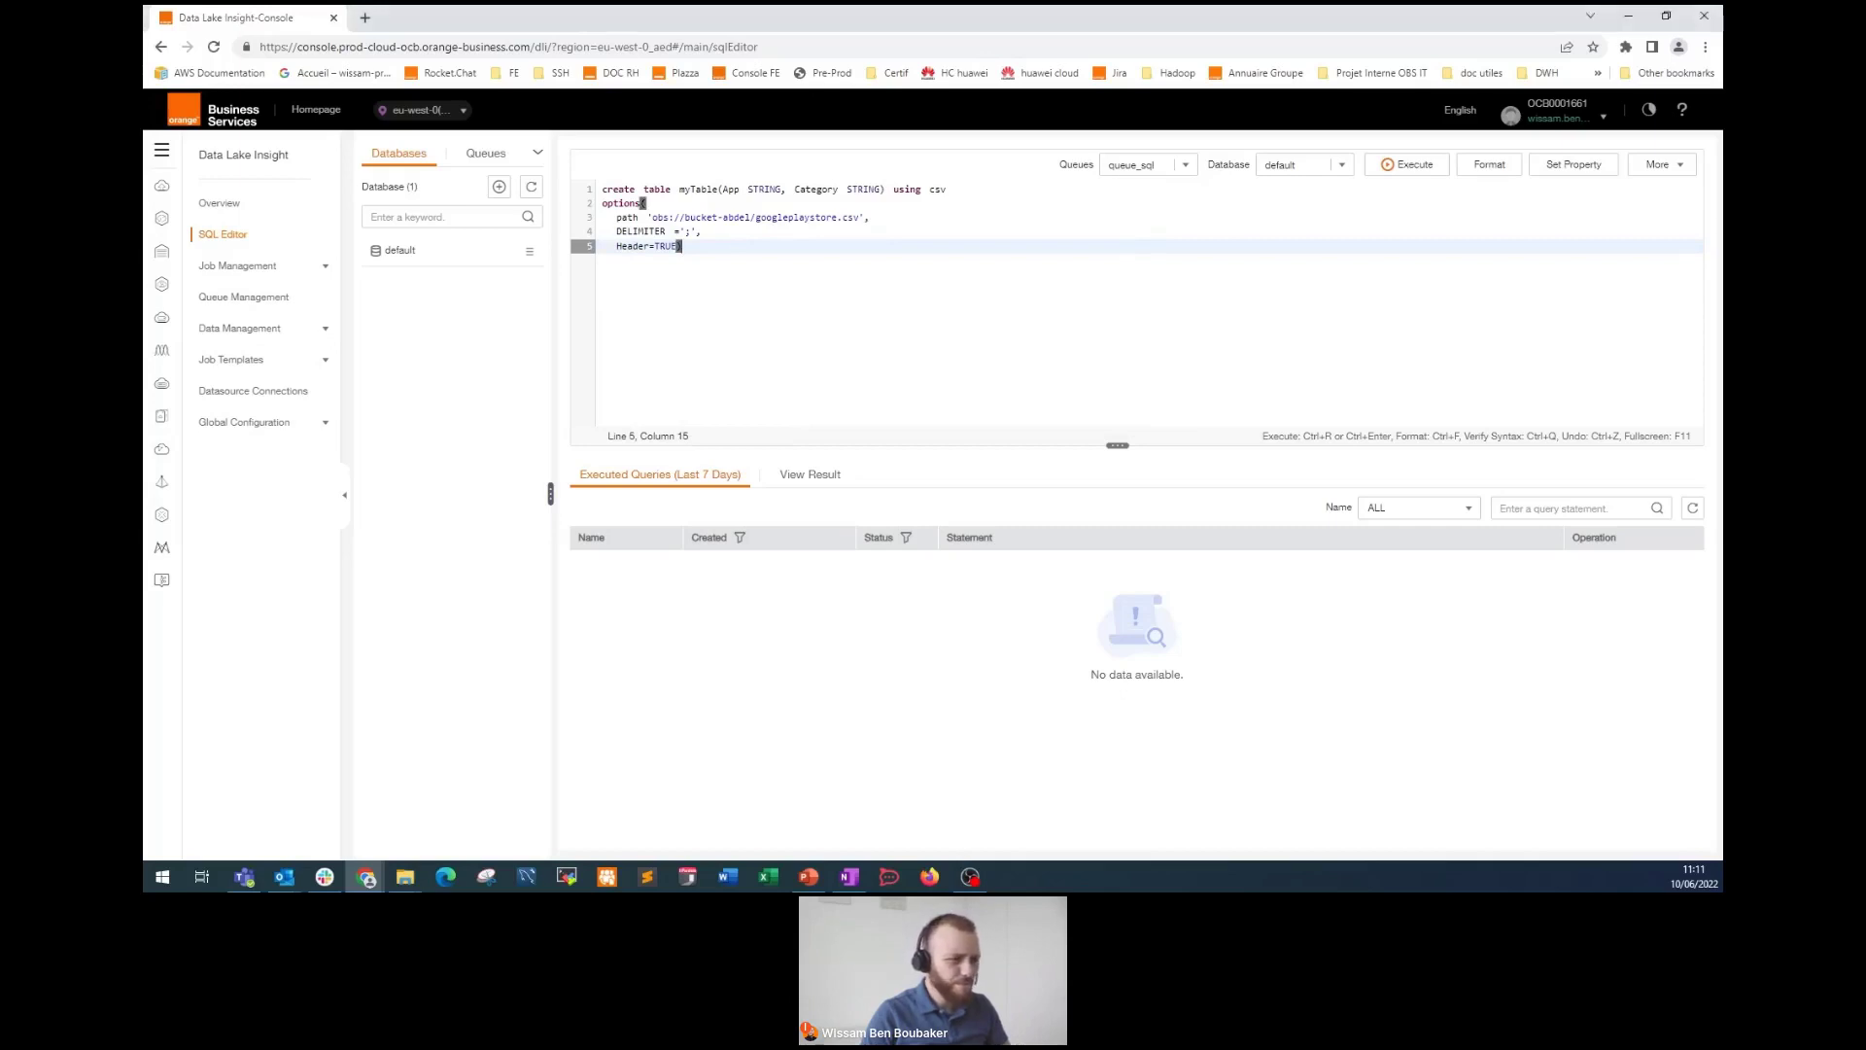
key("alt+Tab")
key("alt+Tab")
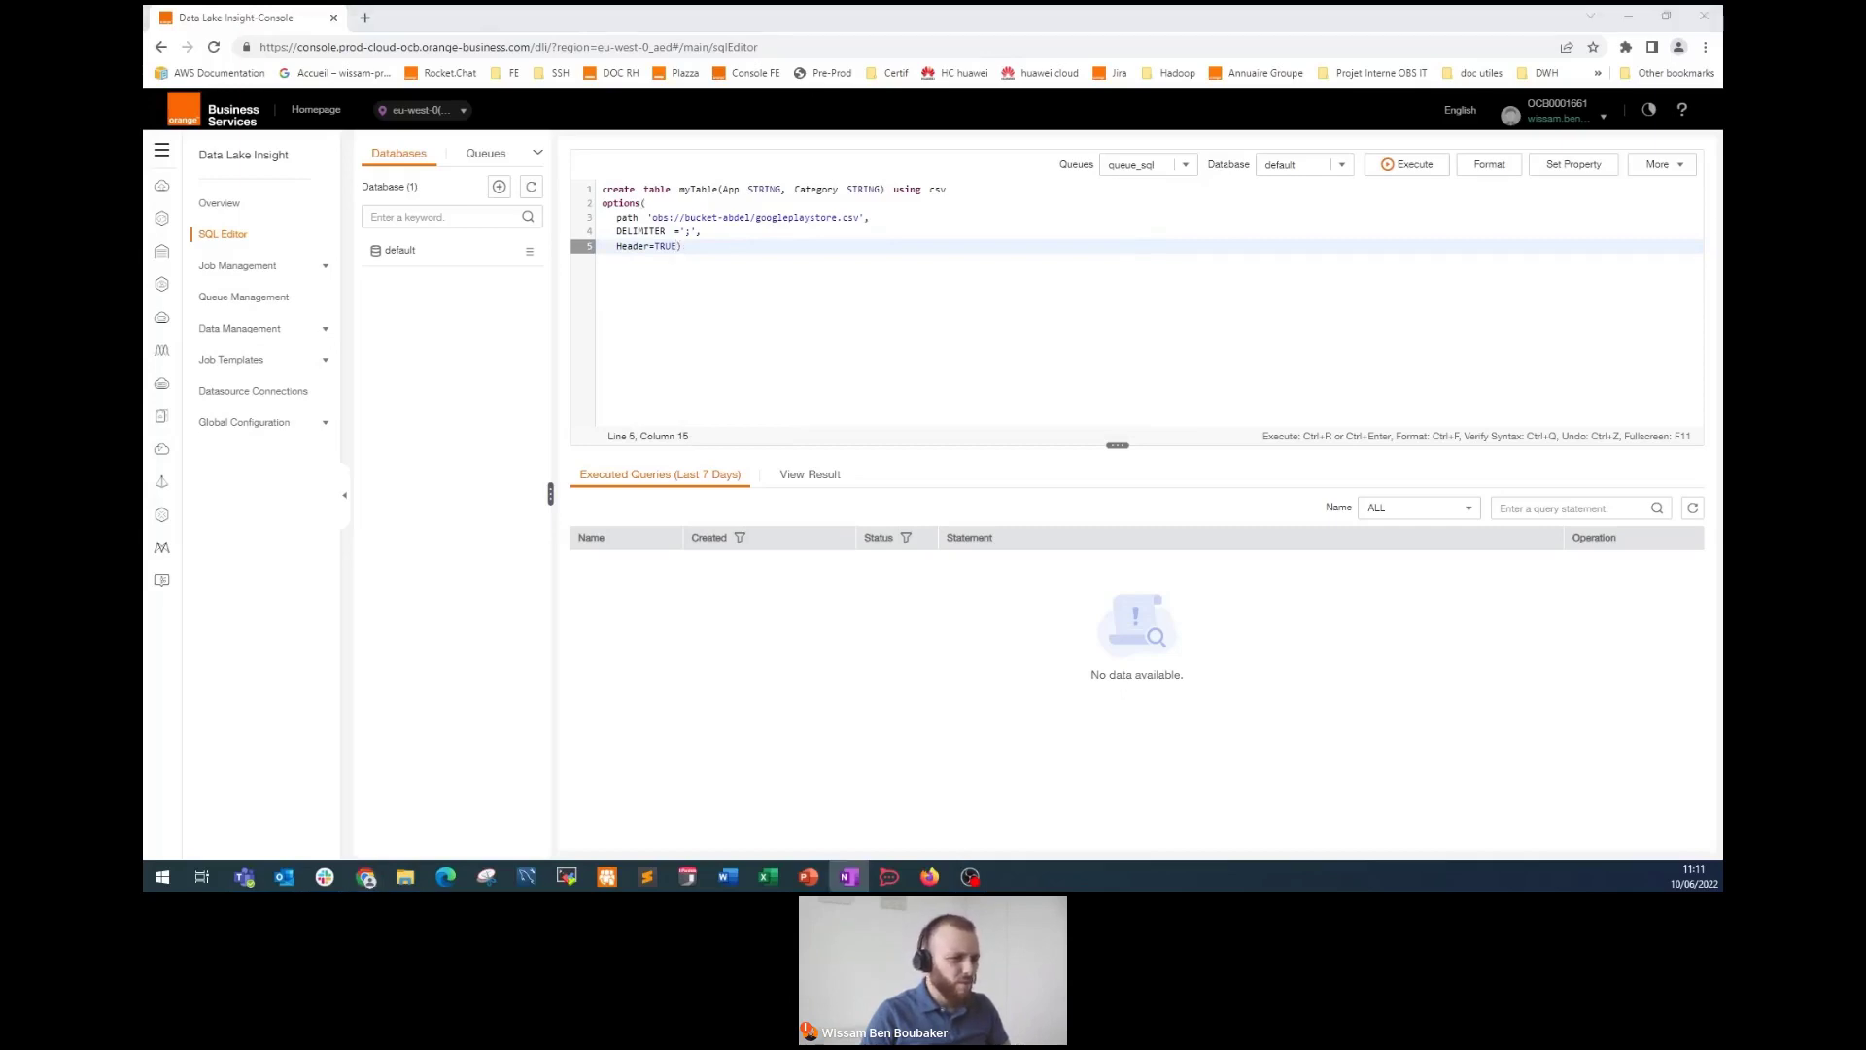
Step: Set the dli.jobs.sql.resultPath property to the OBS result folder path
left_click(1556, 171)
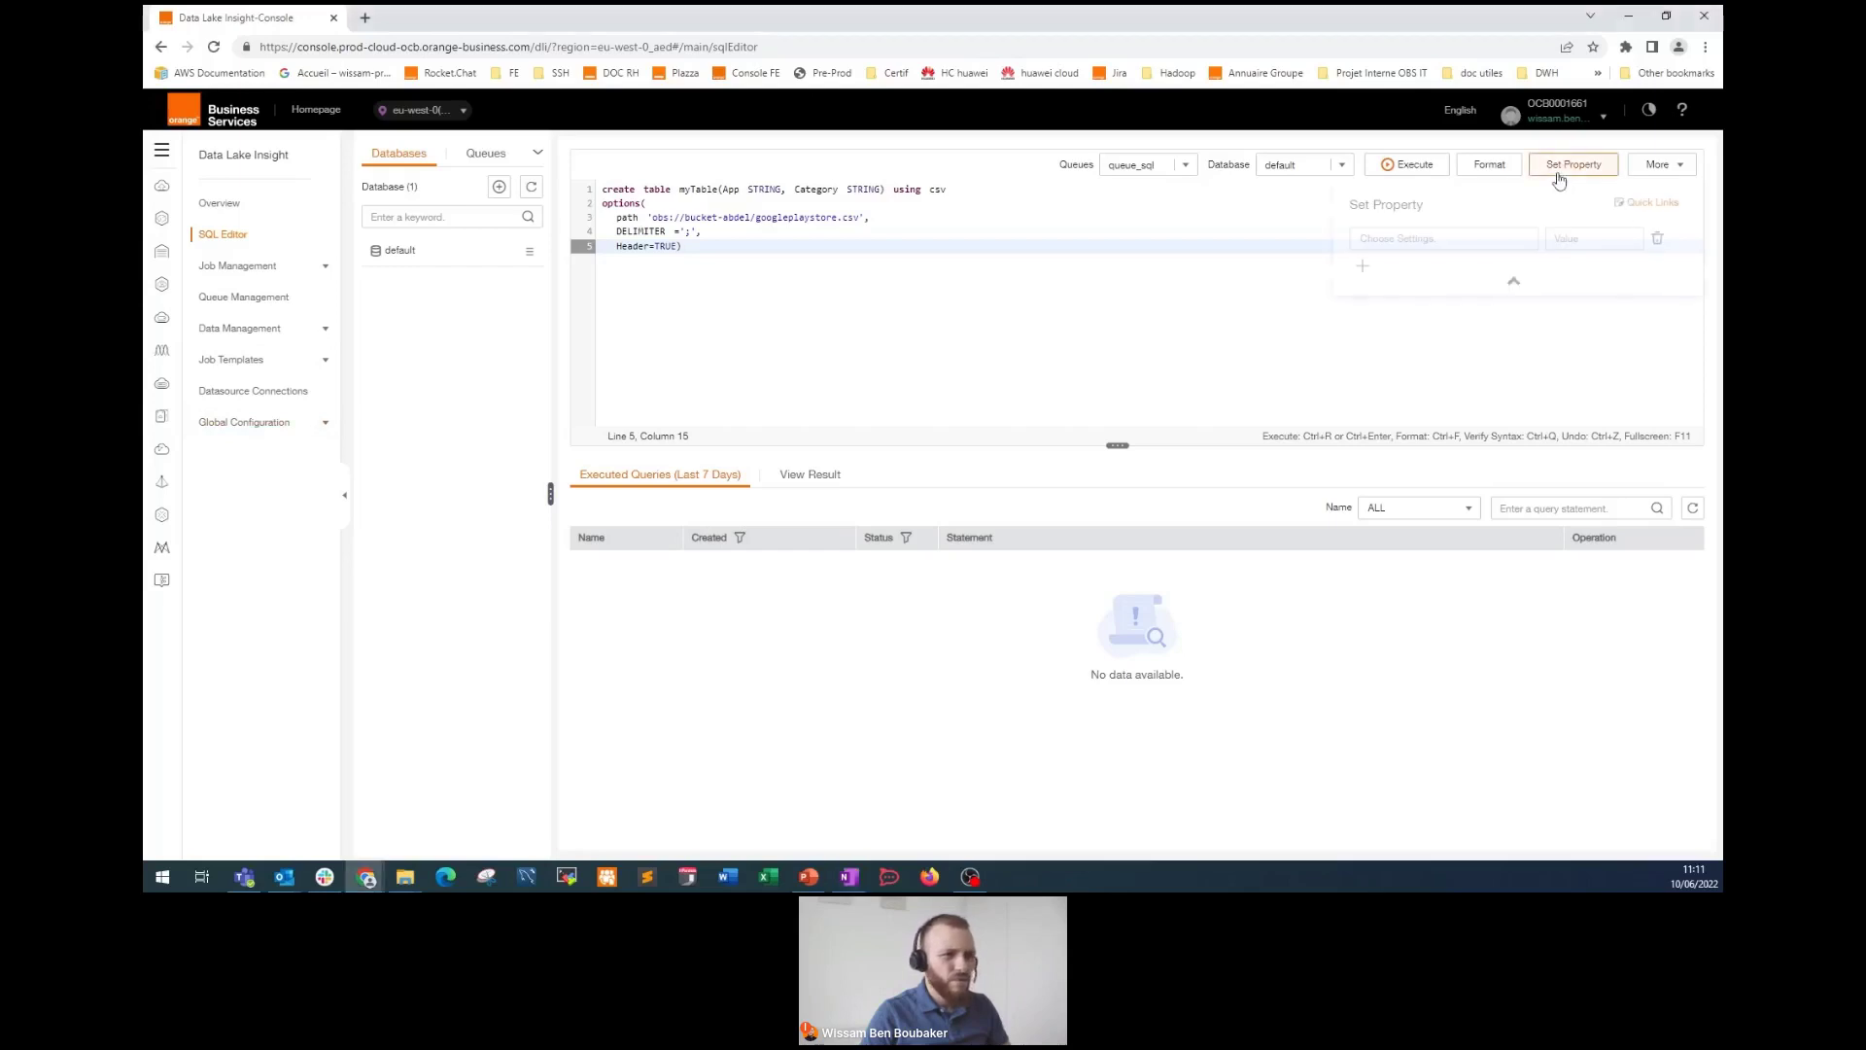
left_click(1418, 245)
left_click(1418, 282)
left_click(1571, 239)
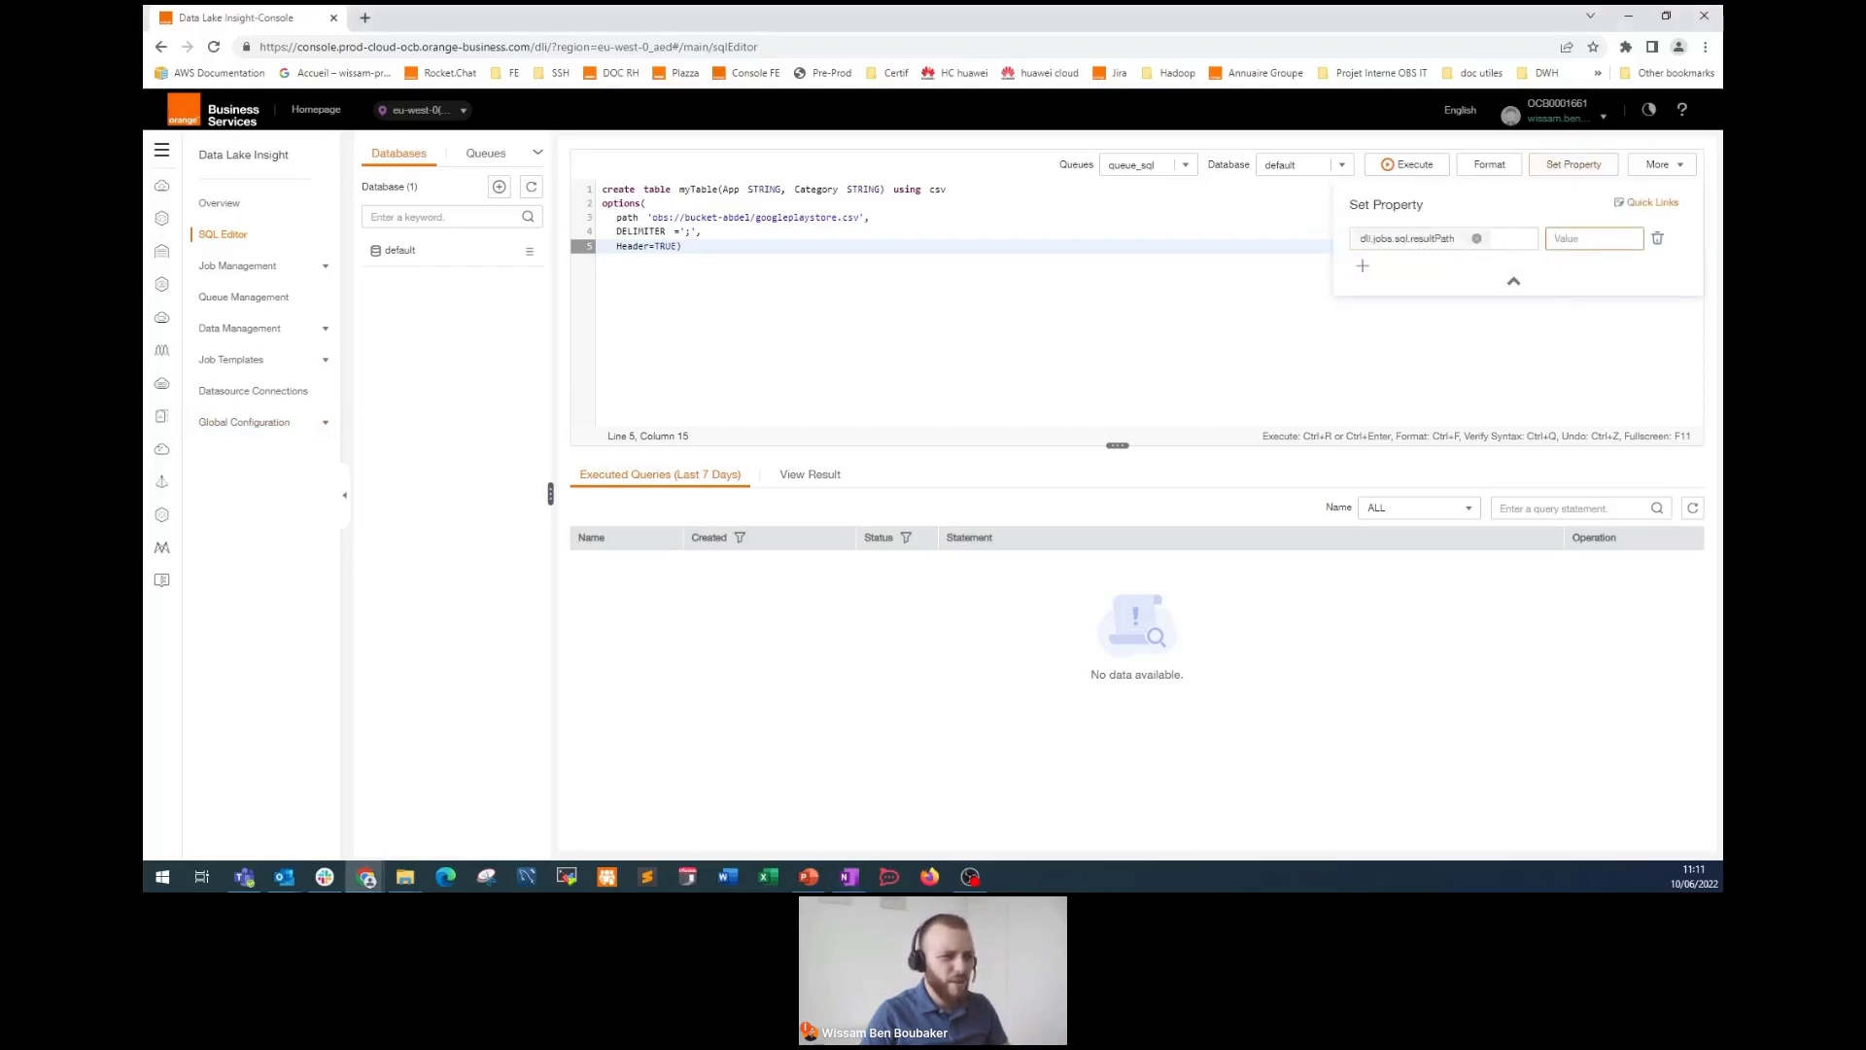
key("alt+Tab")
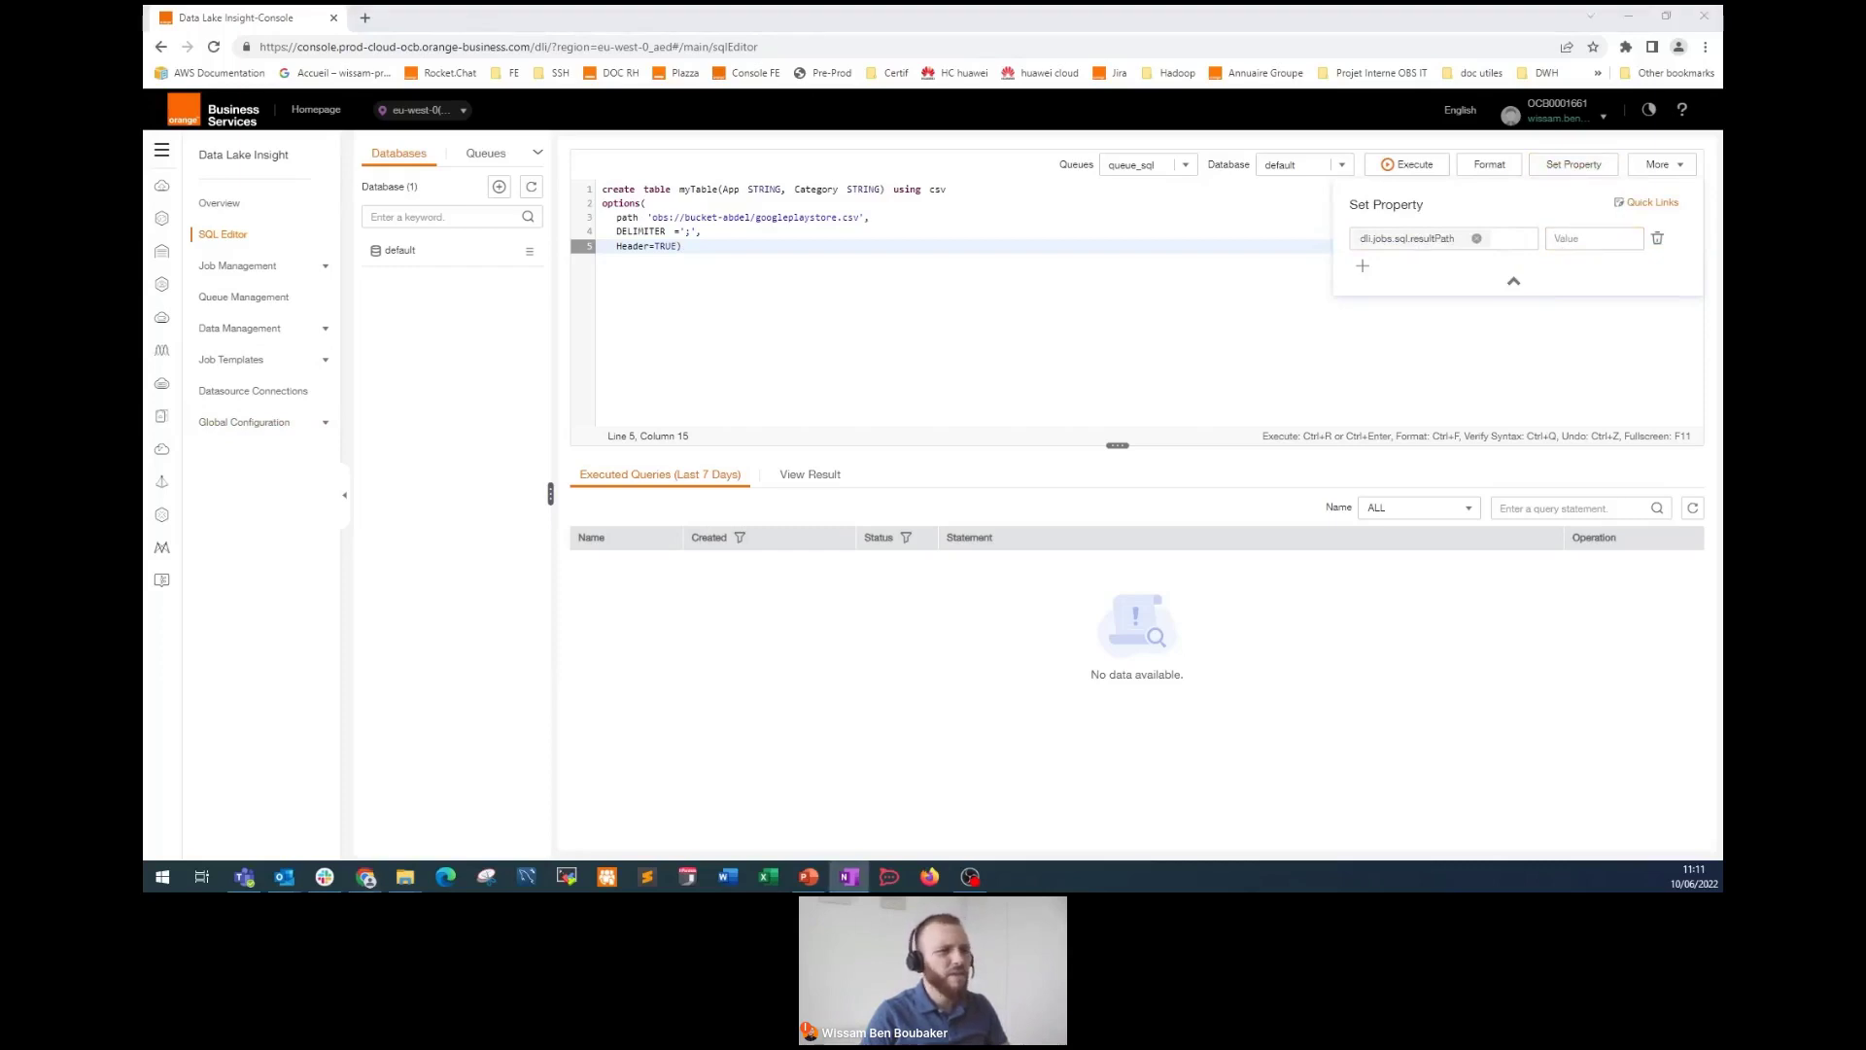
left_click(1579, 244)
key("ctrl+v")
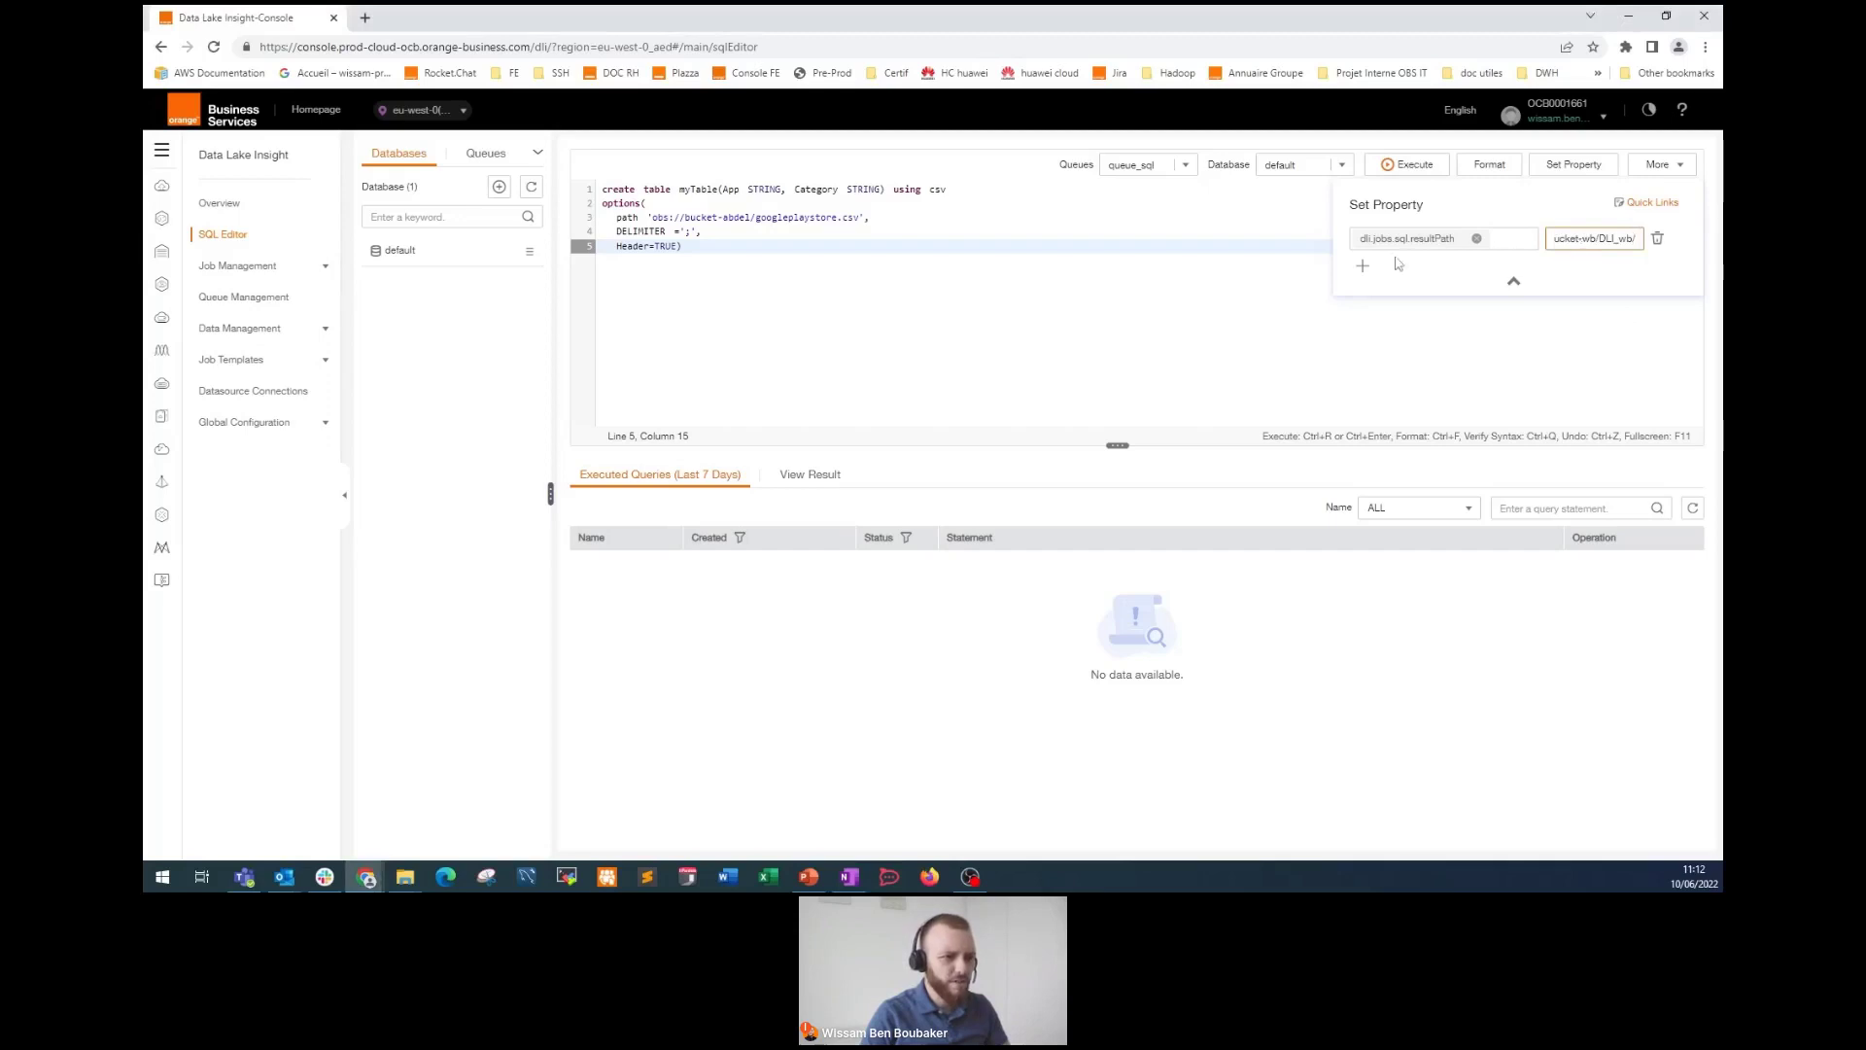
left_click(1291, 282)
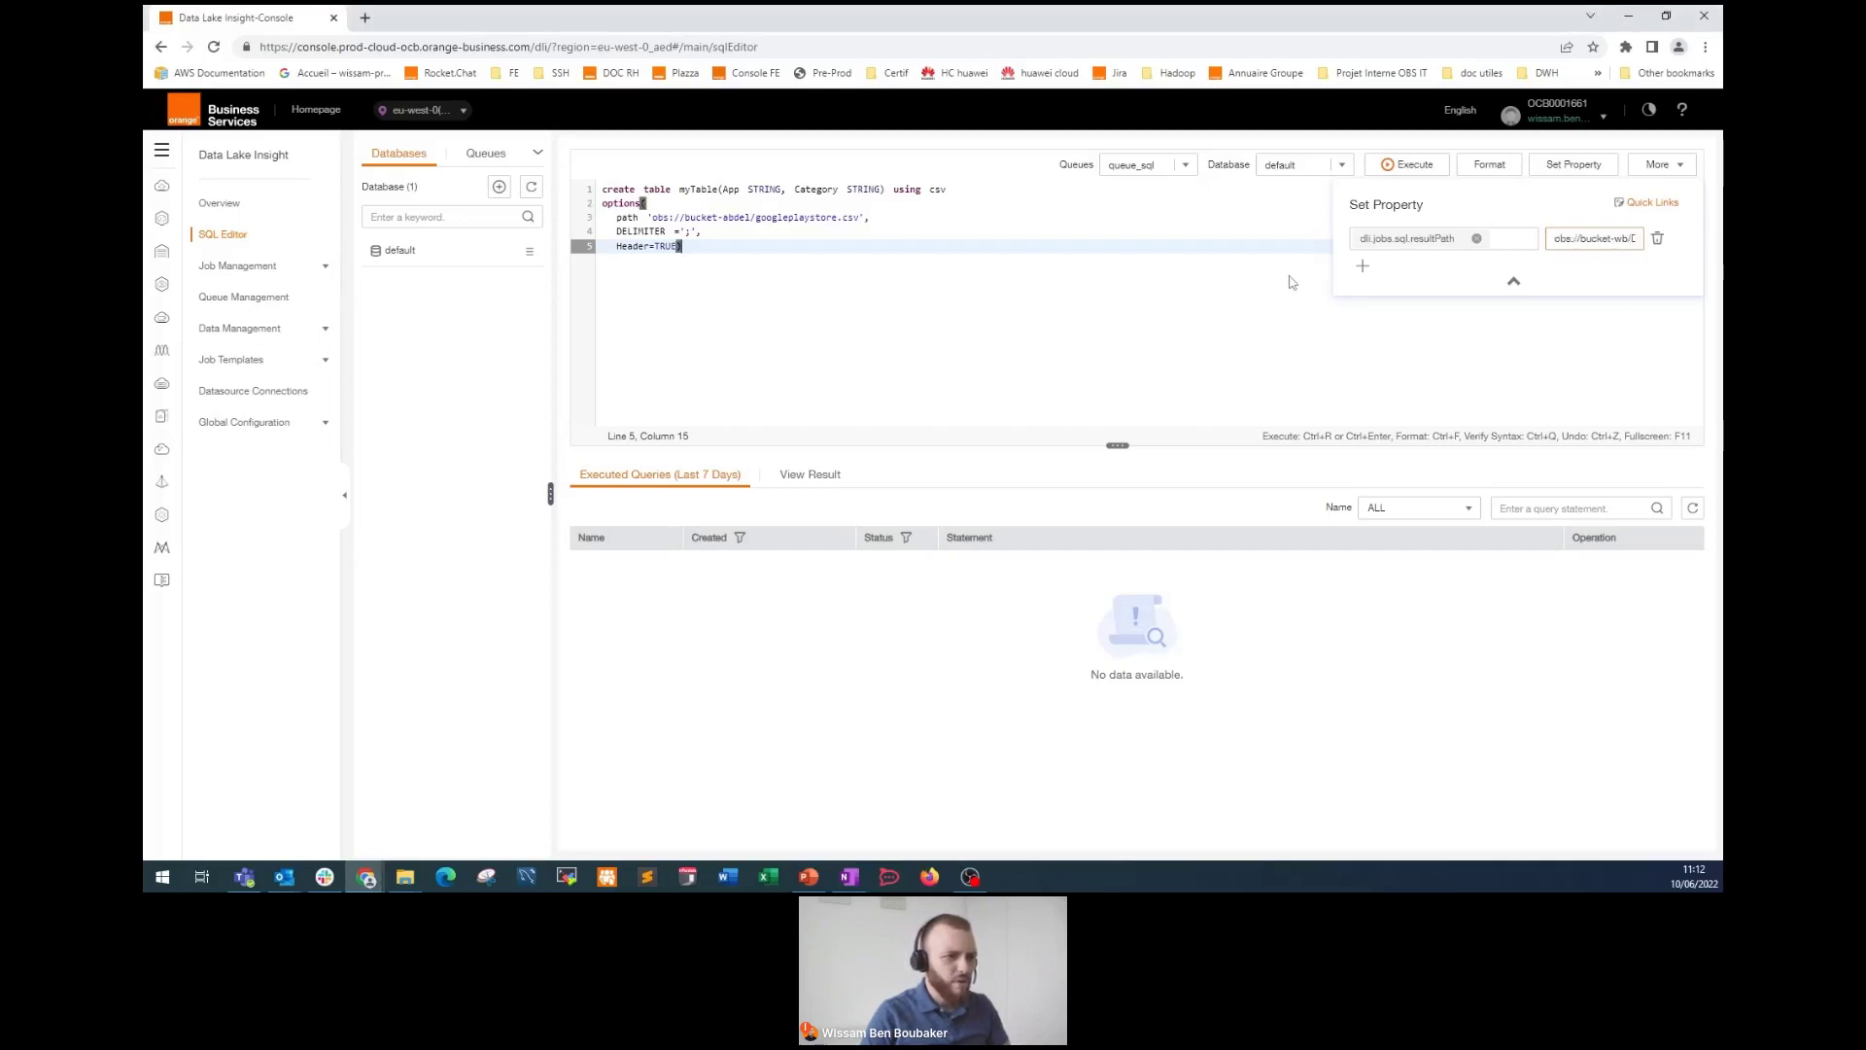
left_click(1514, 281)
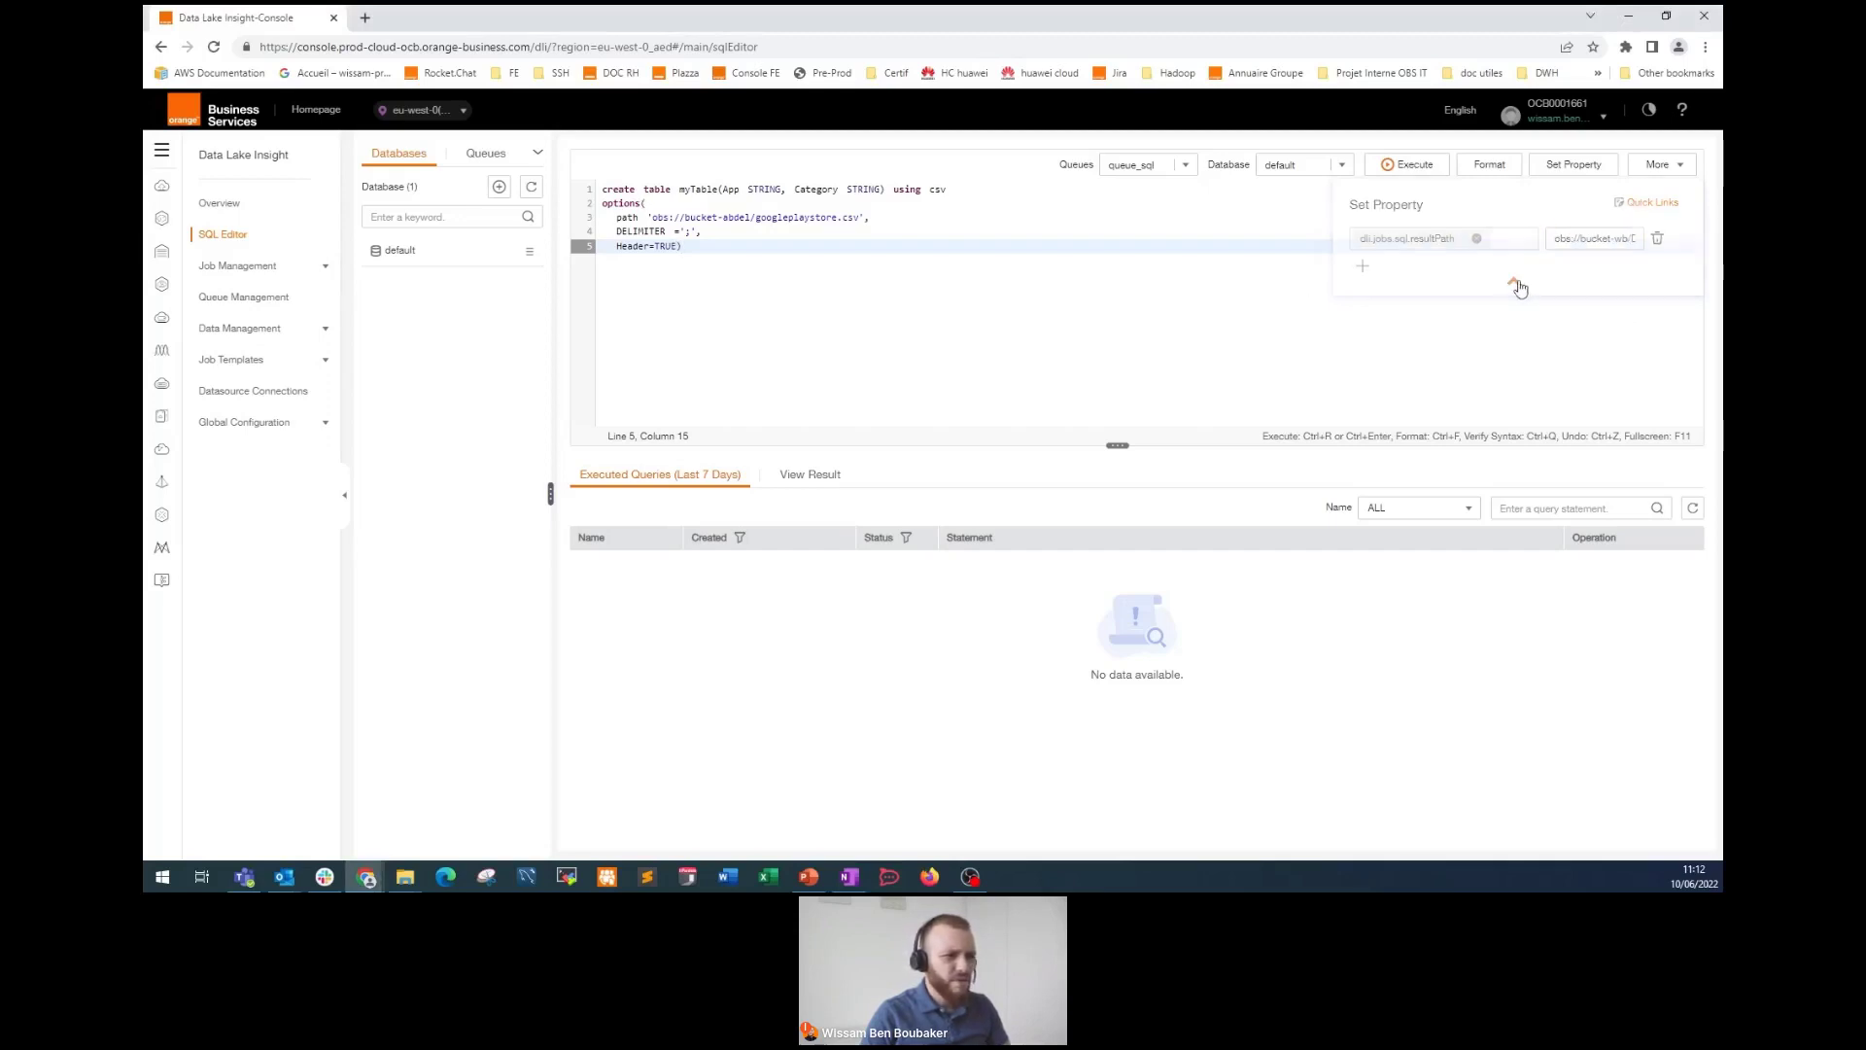
Step: Run the CREATE TABLE and expand default > External > mytable to see its App and Category columns
left_click(1426, 177)
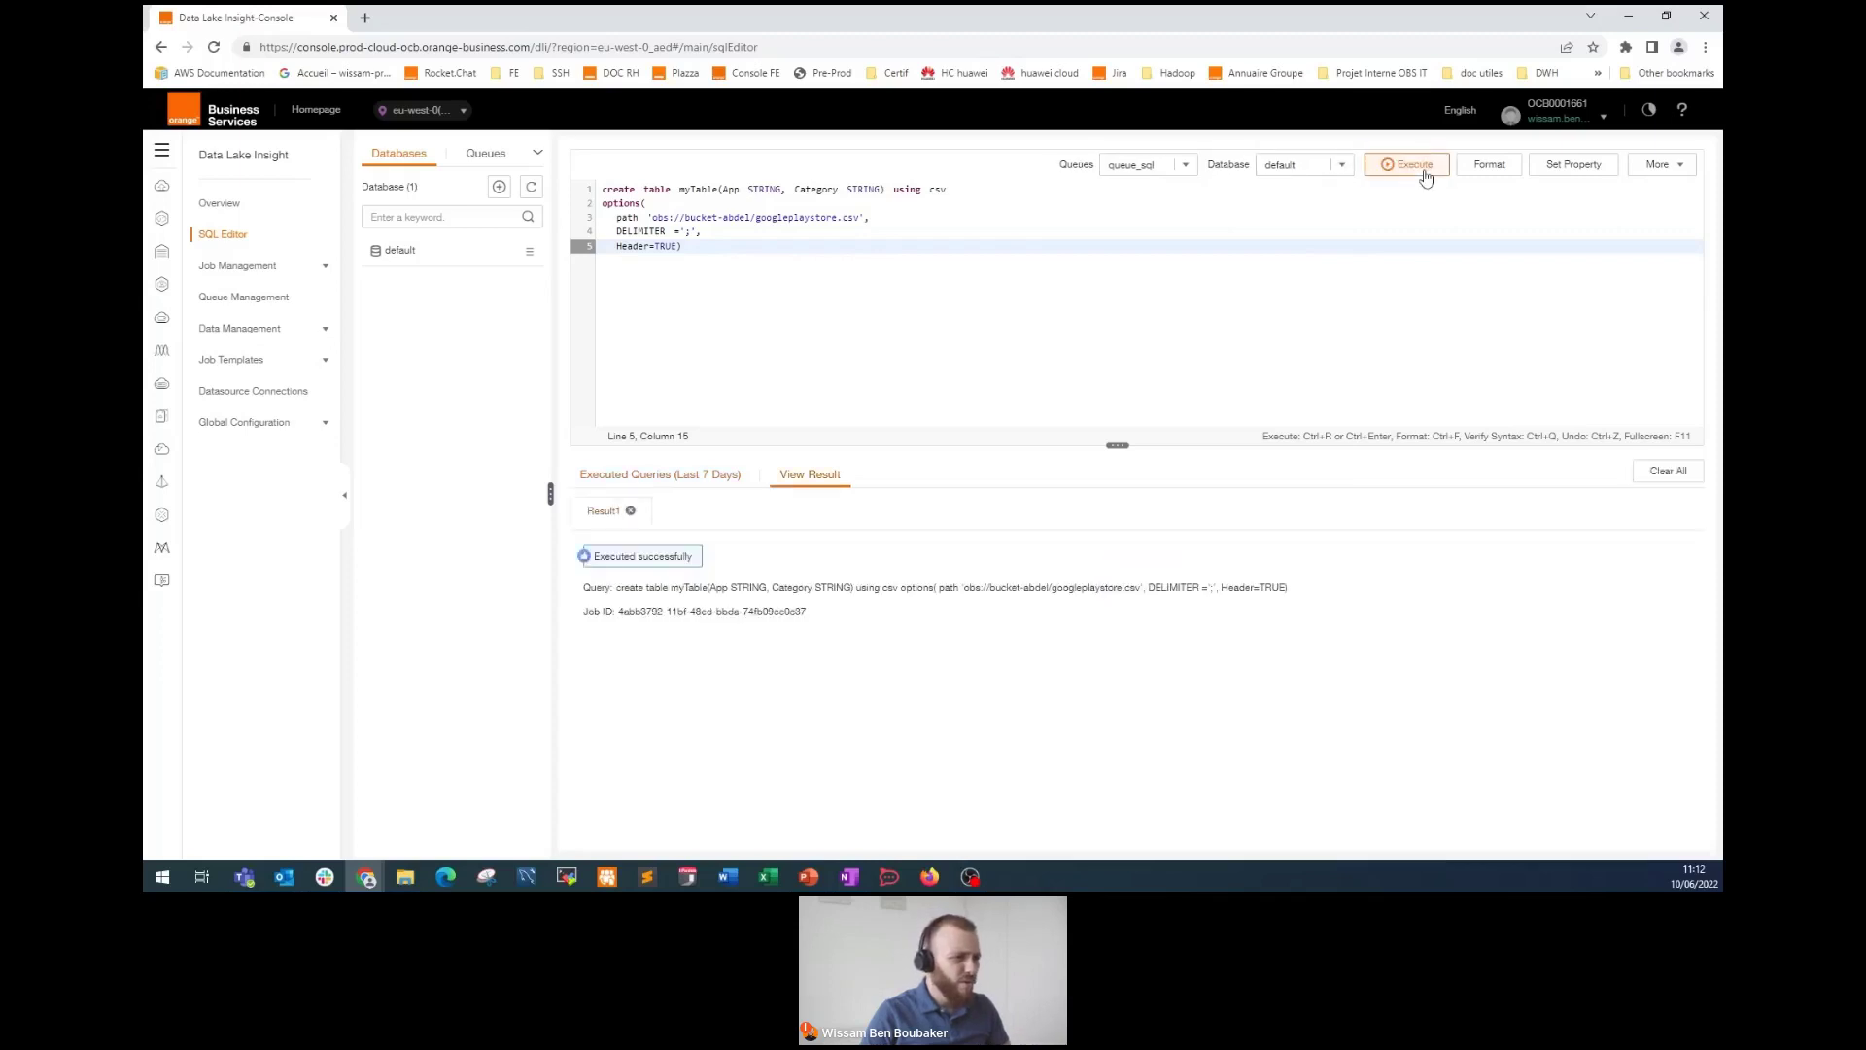
left_click(410, 251)
left_click(374, 278)
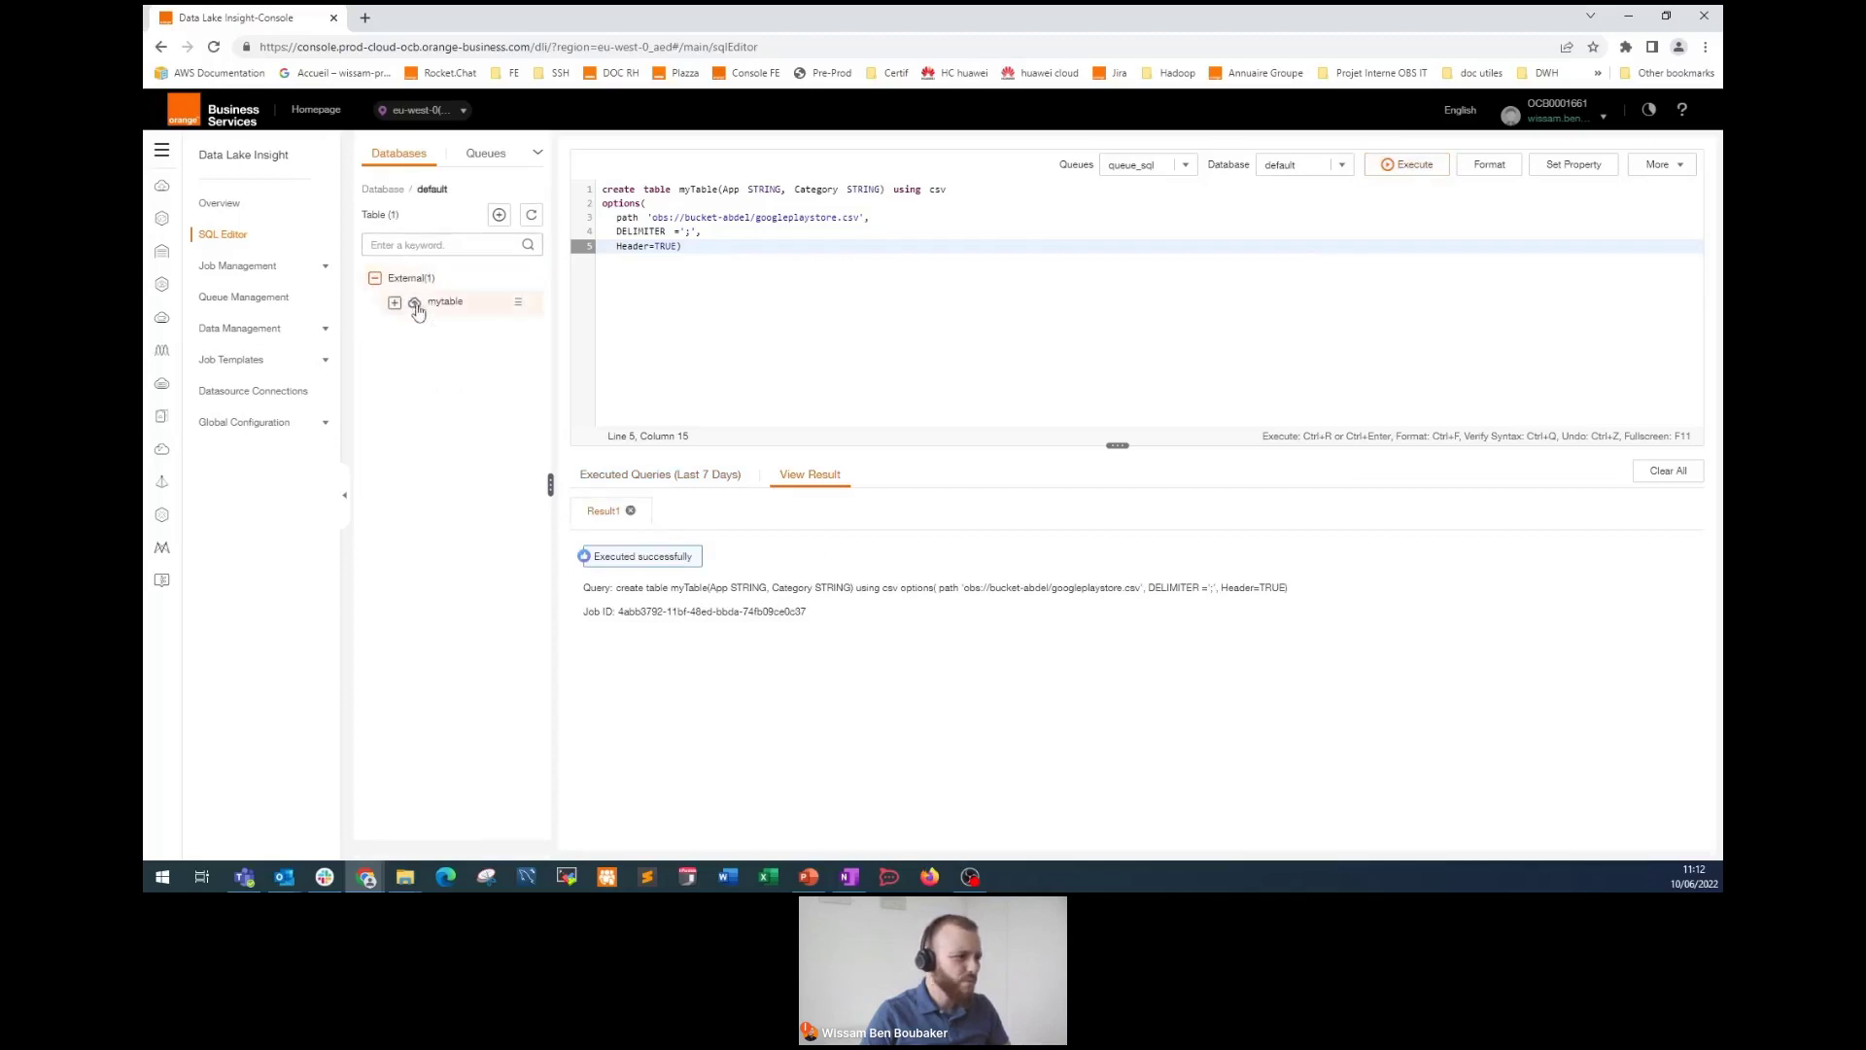
left_click(395, 303)
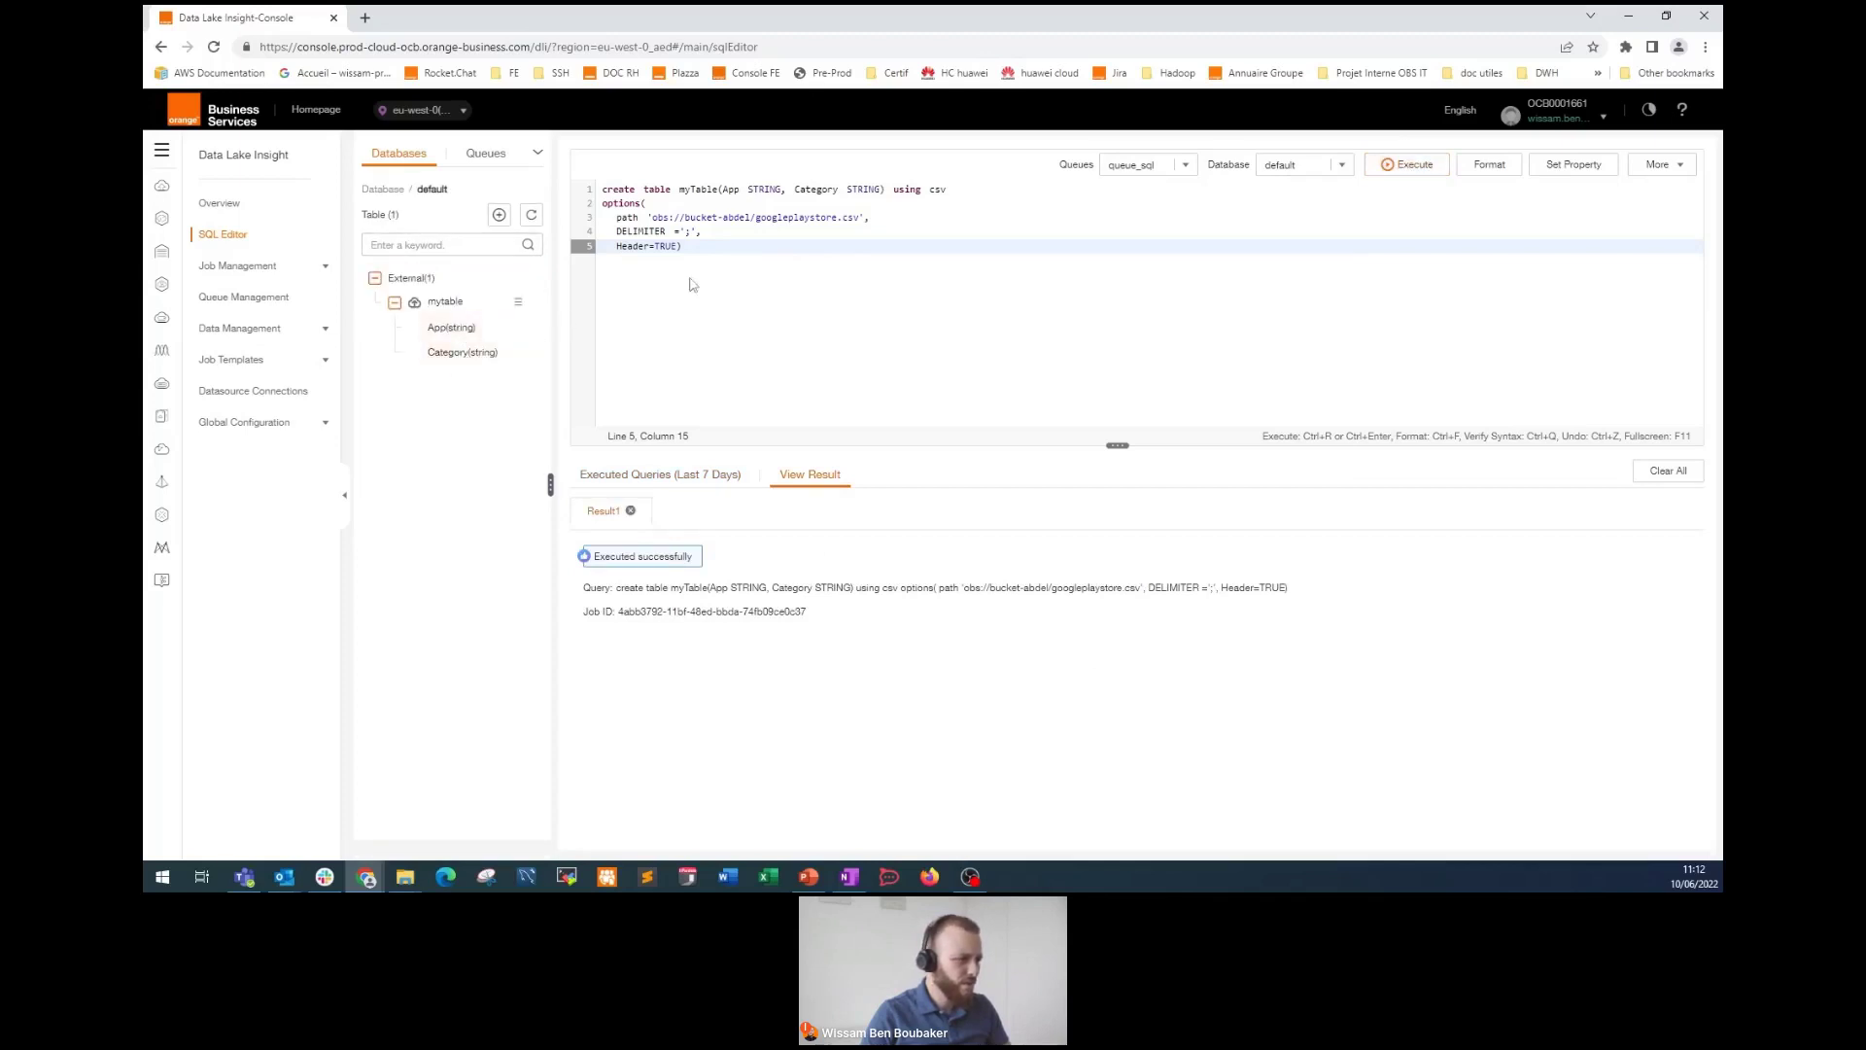
left_click(717, 252)
key("Return")
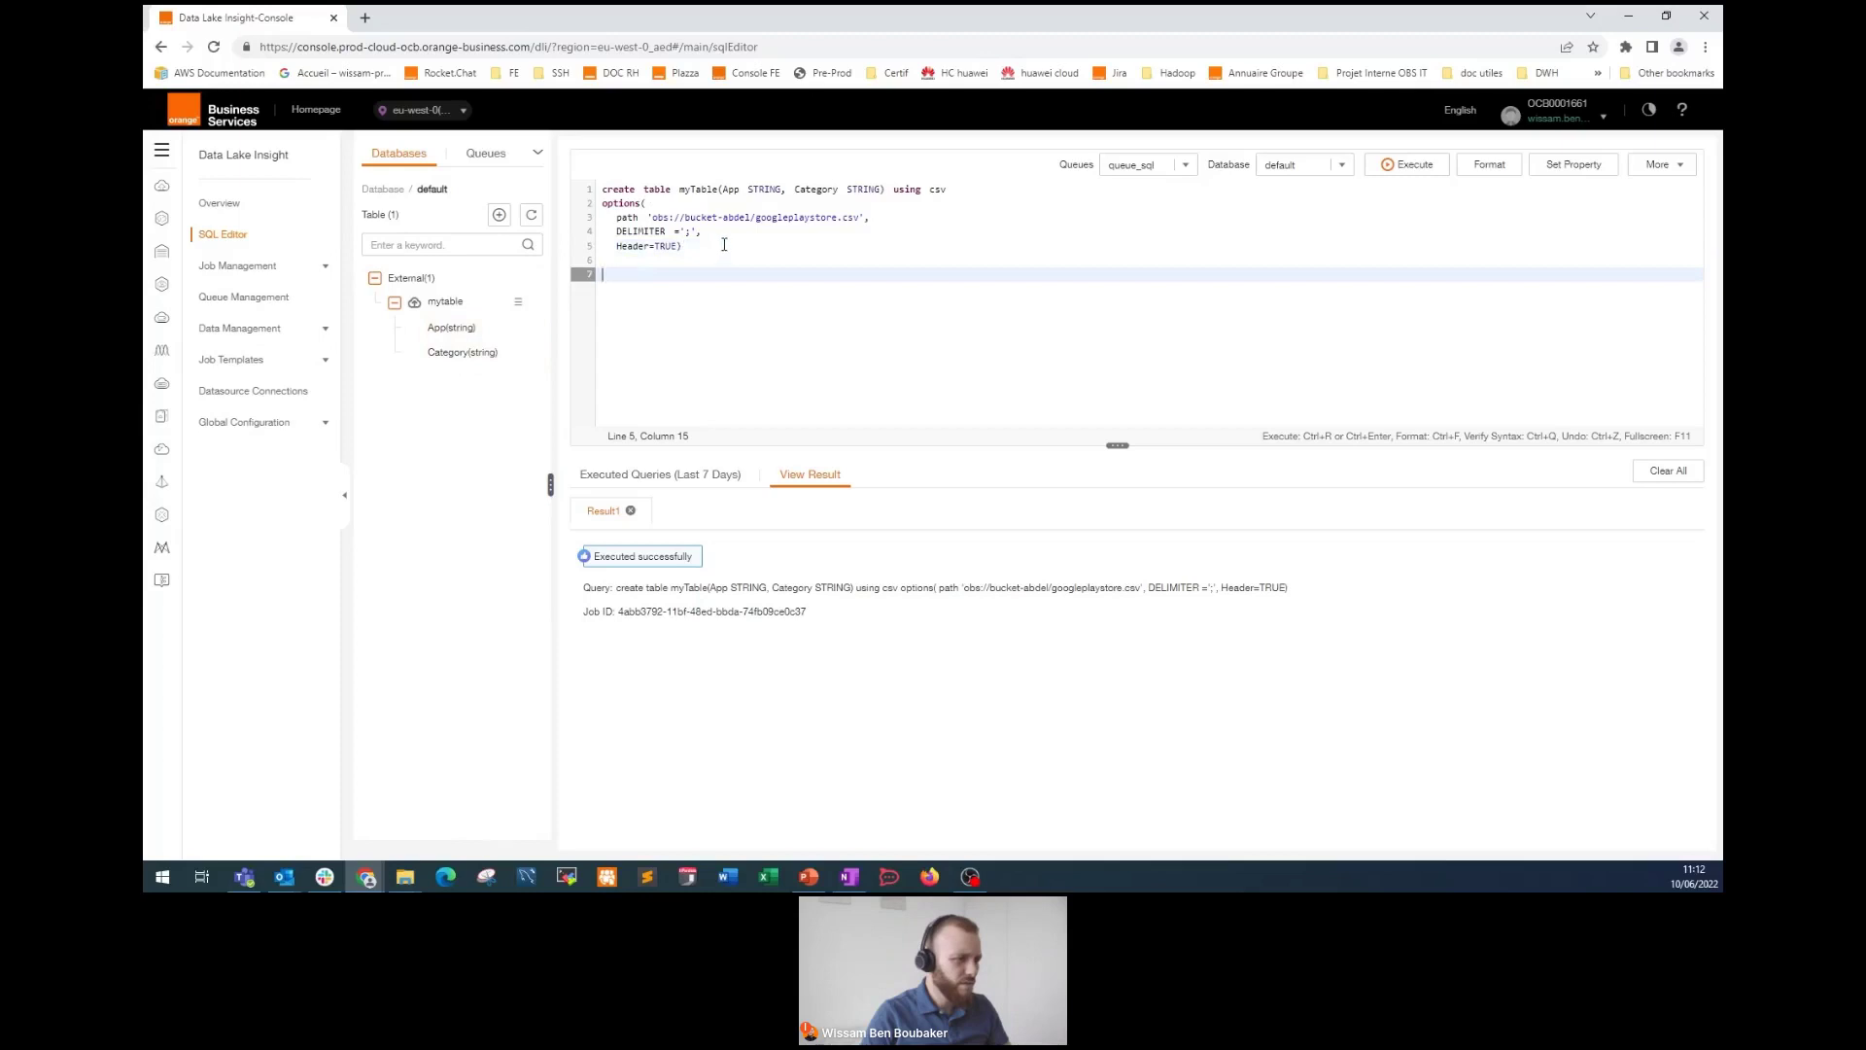
key("ctrl+space")
key("Escape")
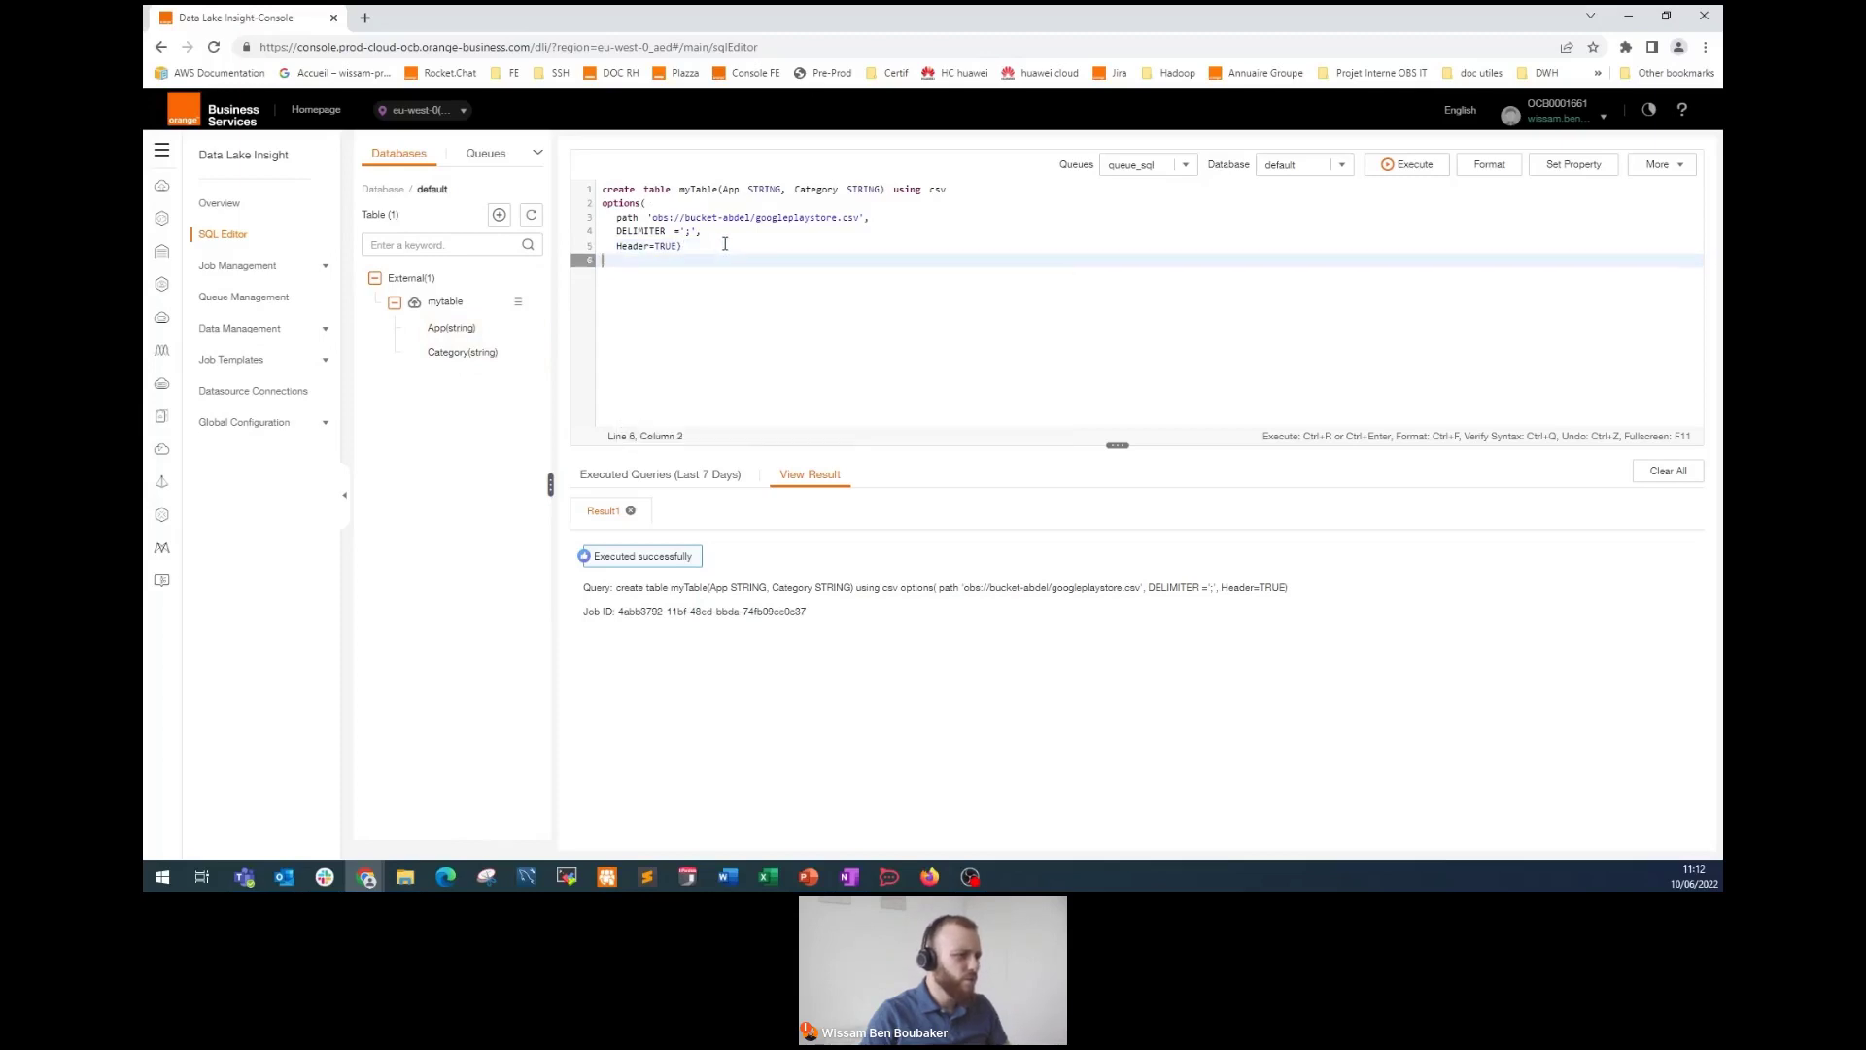
Step: Remove the blank line and the unwanted autocompleted database text, leaving the editor empty
key("BackSpace")
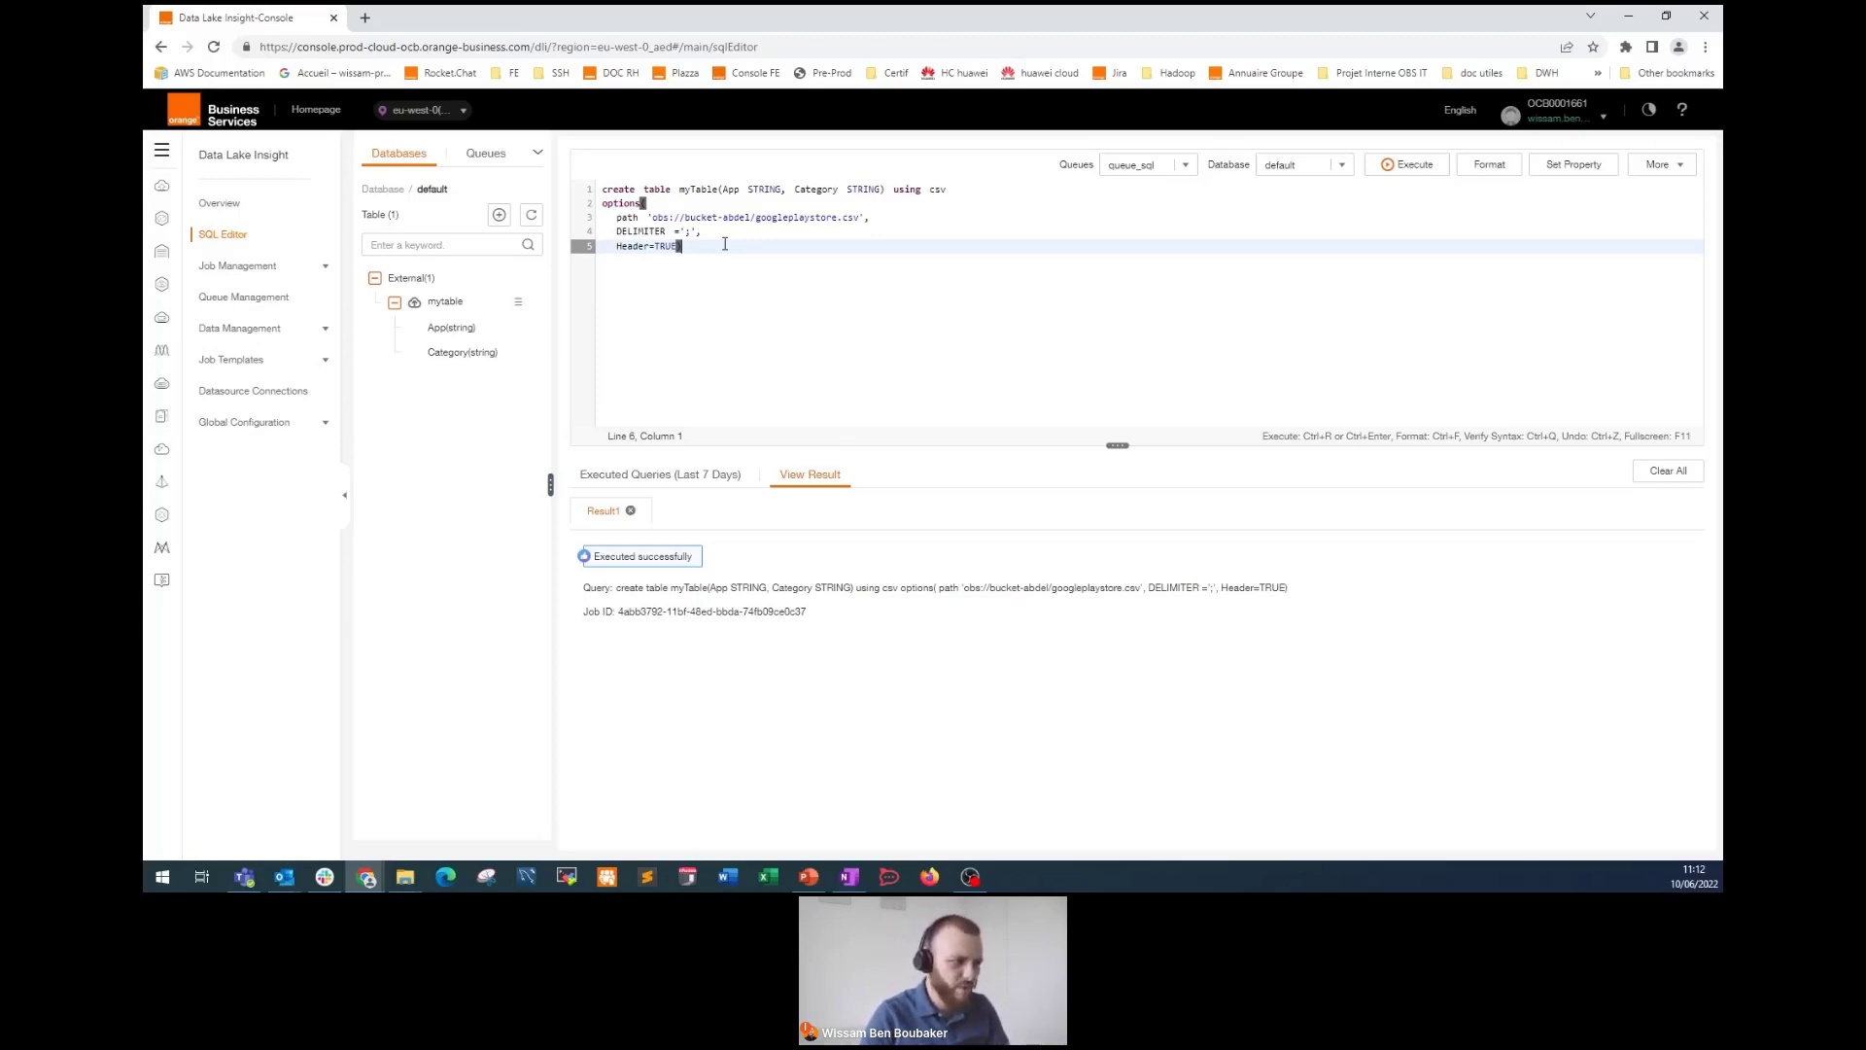
key("ctrl+space")
key("Return")
key("Return")
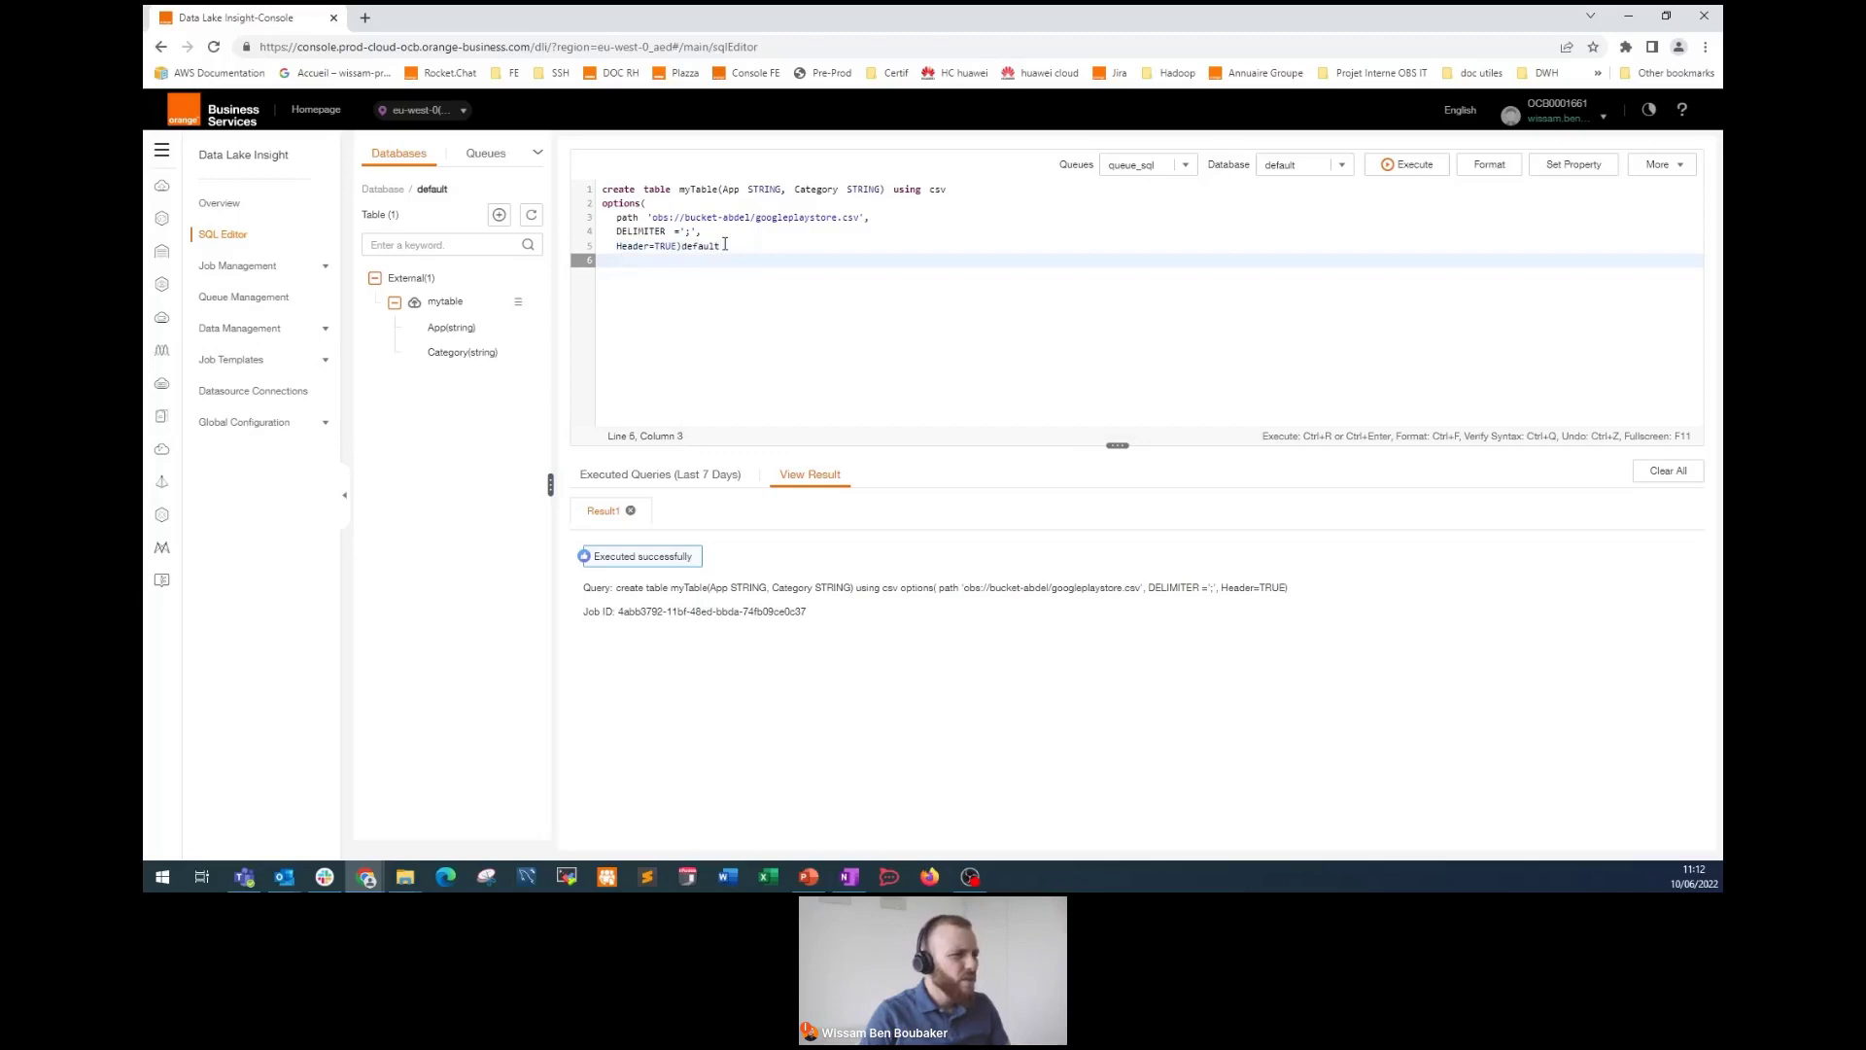
key("ctrl+z")
key("ctrl+z")
key("ctrl+space")
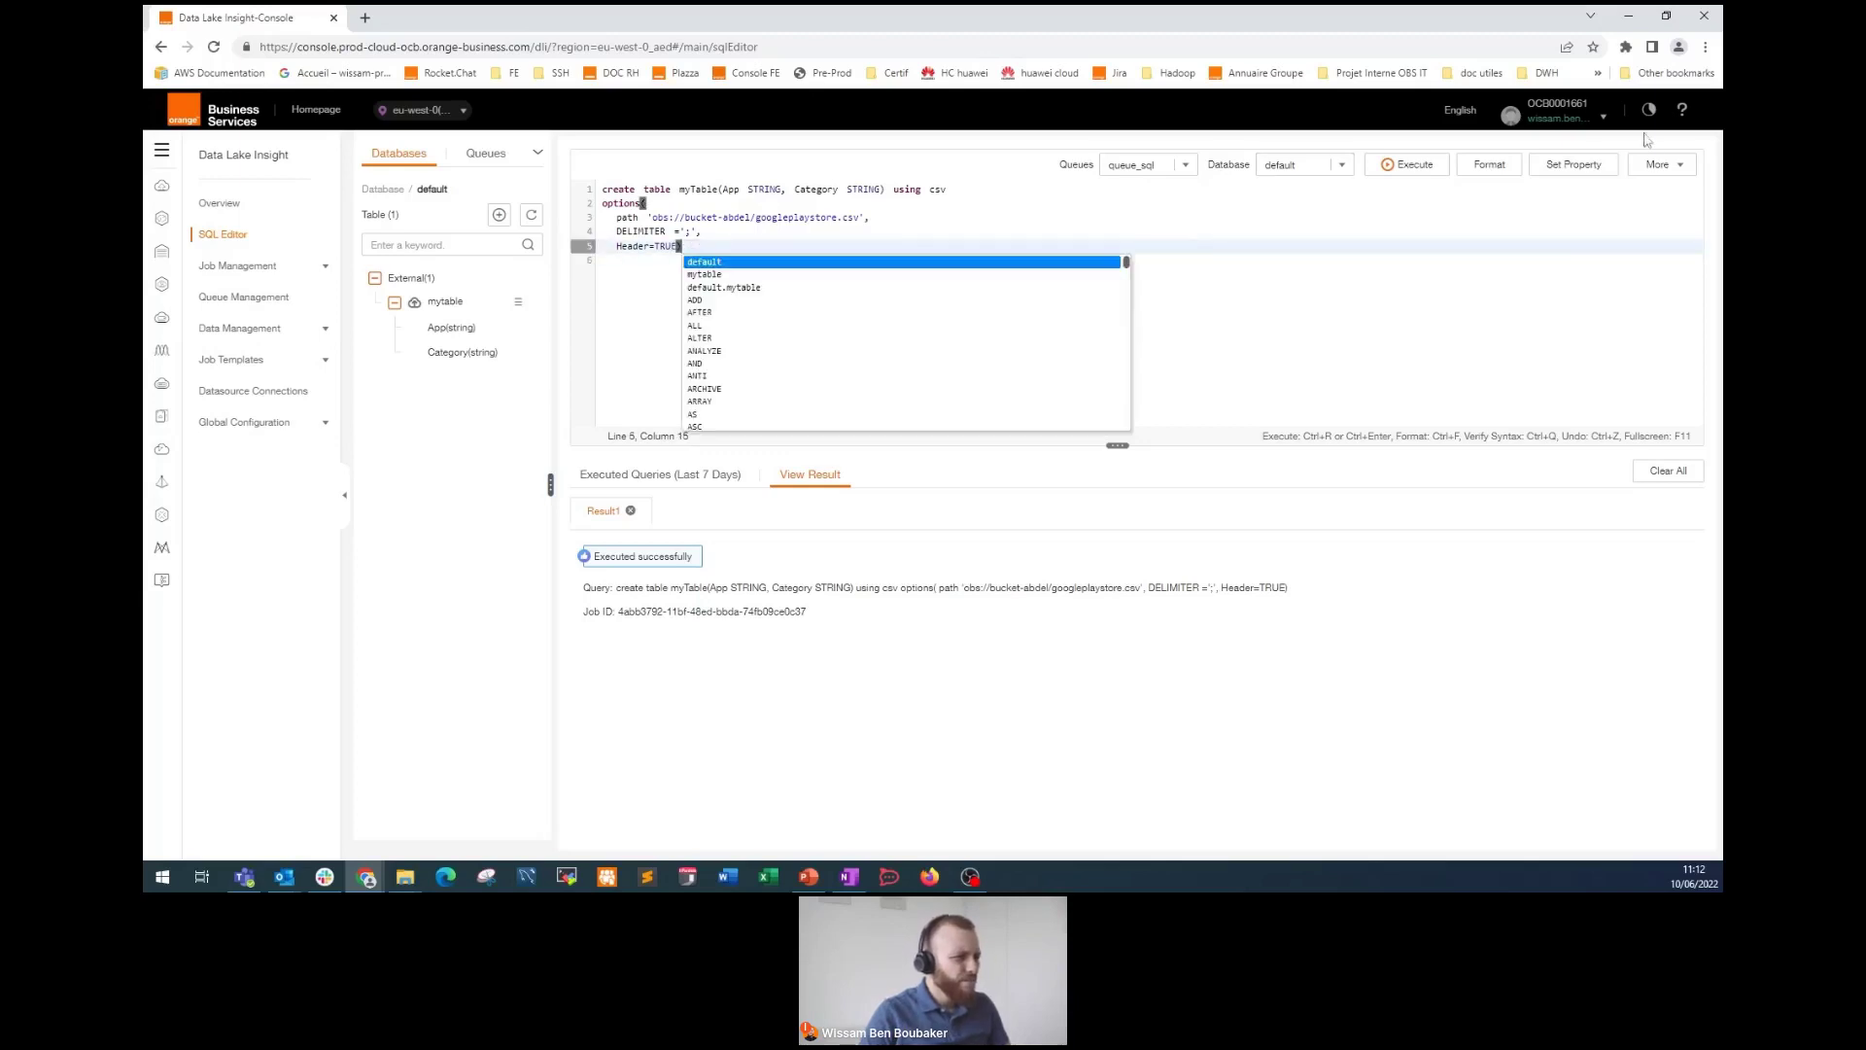
key("alt+Tab")
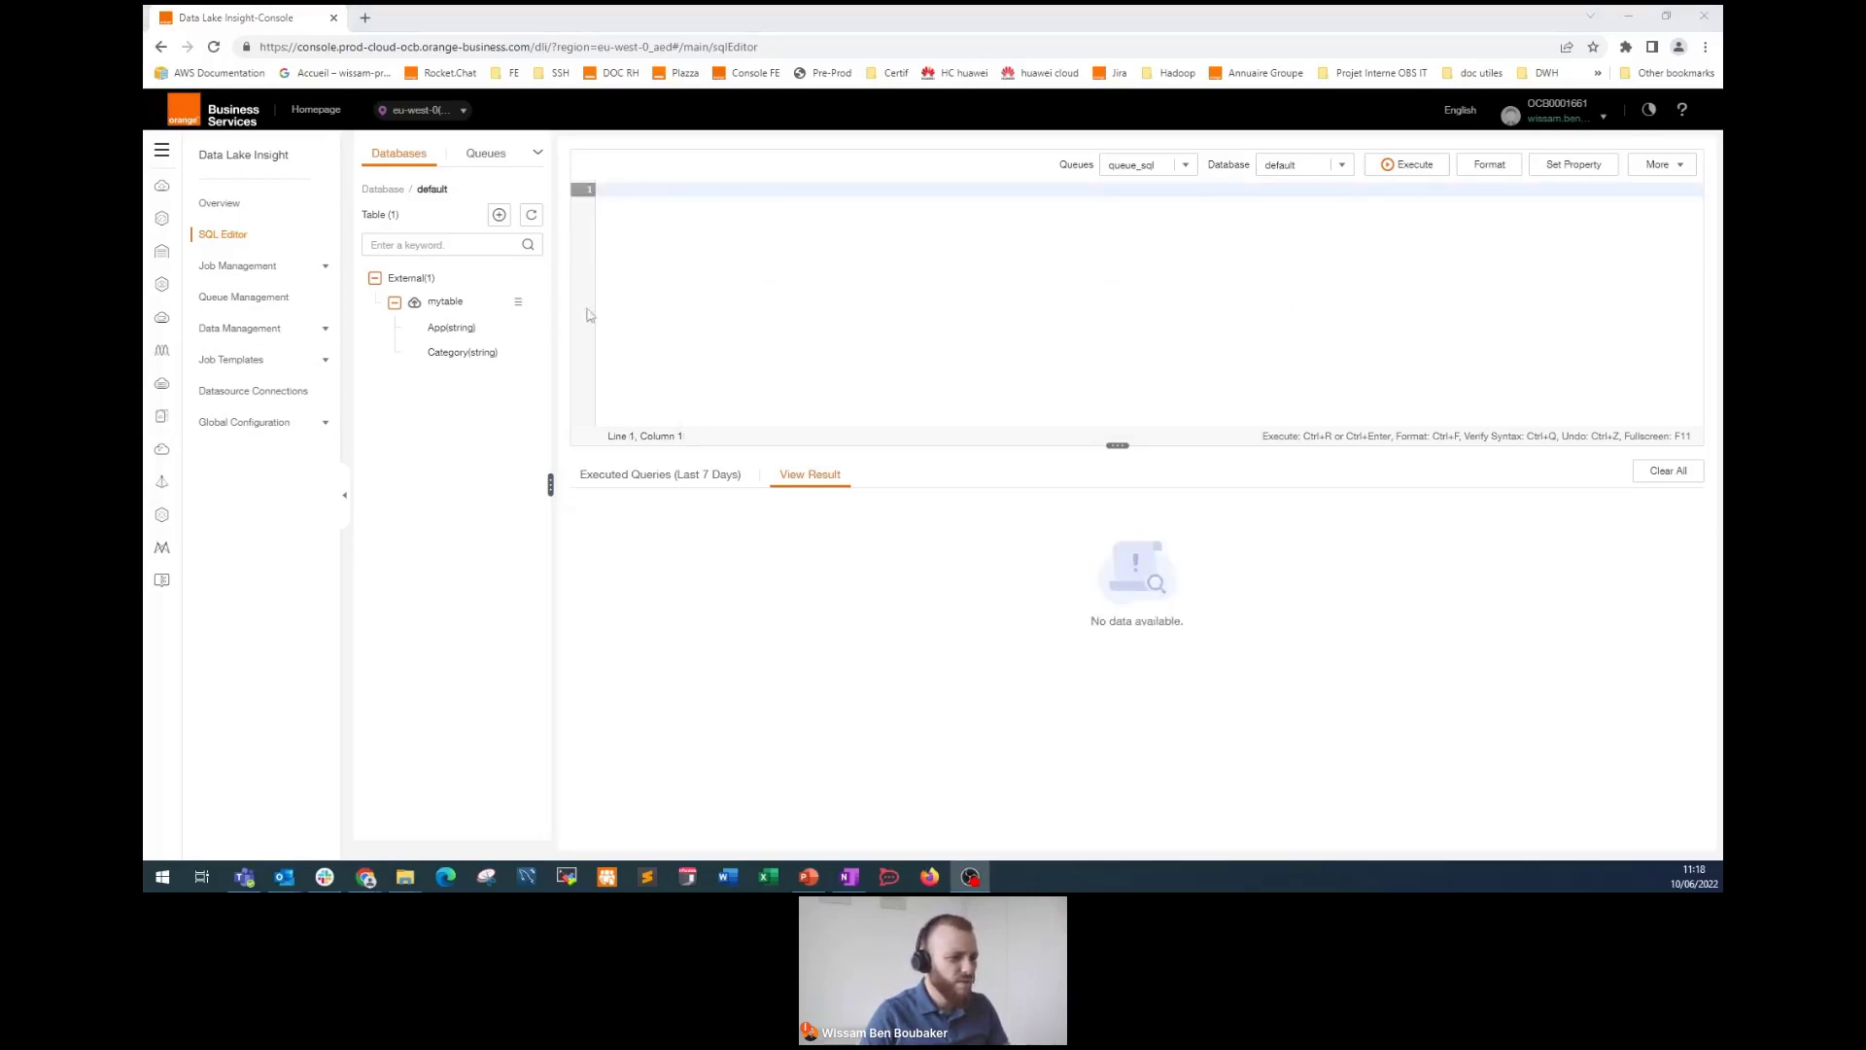
Step: Run select * from mytable; and page through the returned App and Category rows
left_click(685, 210)
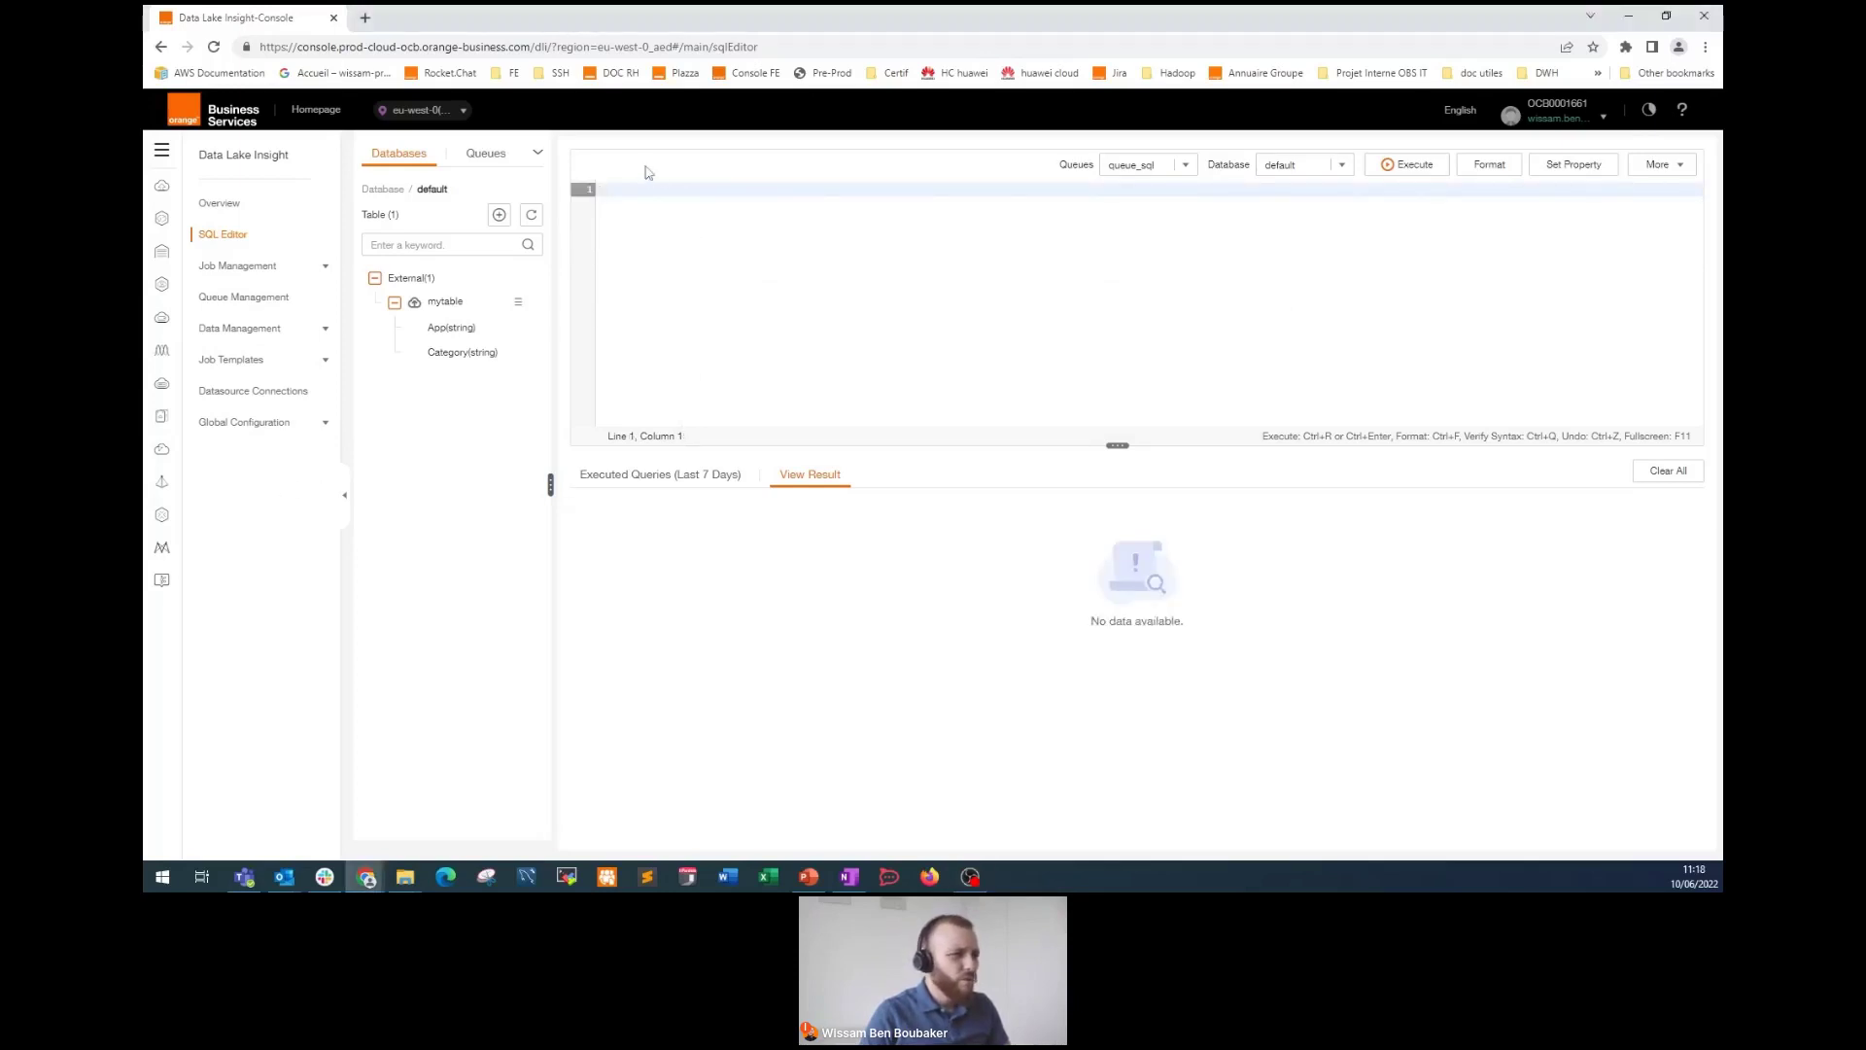
type("select * from mytable;")
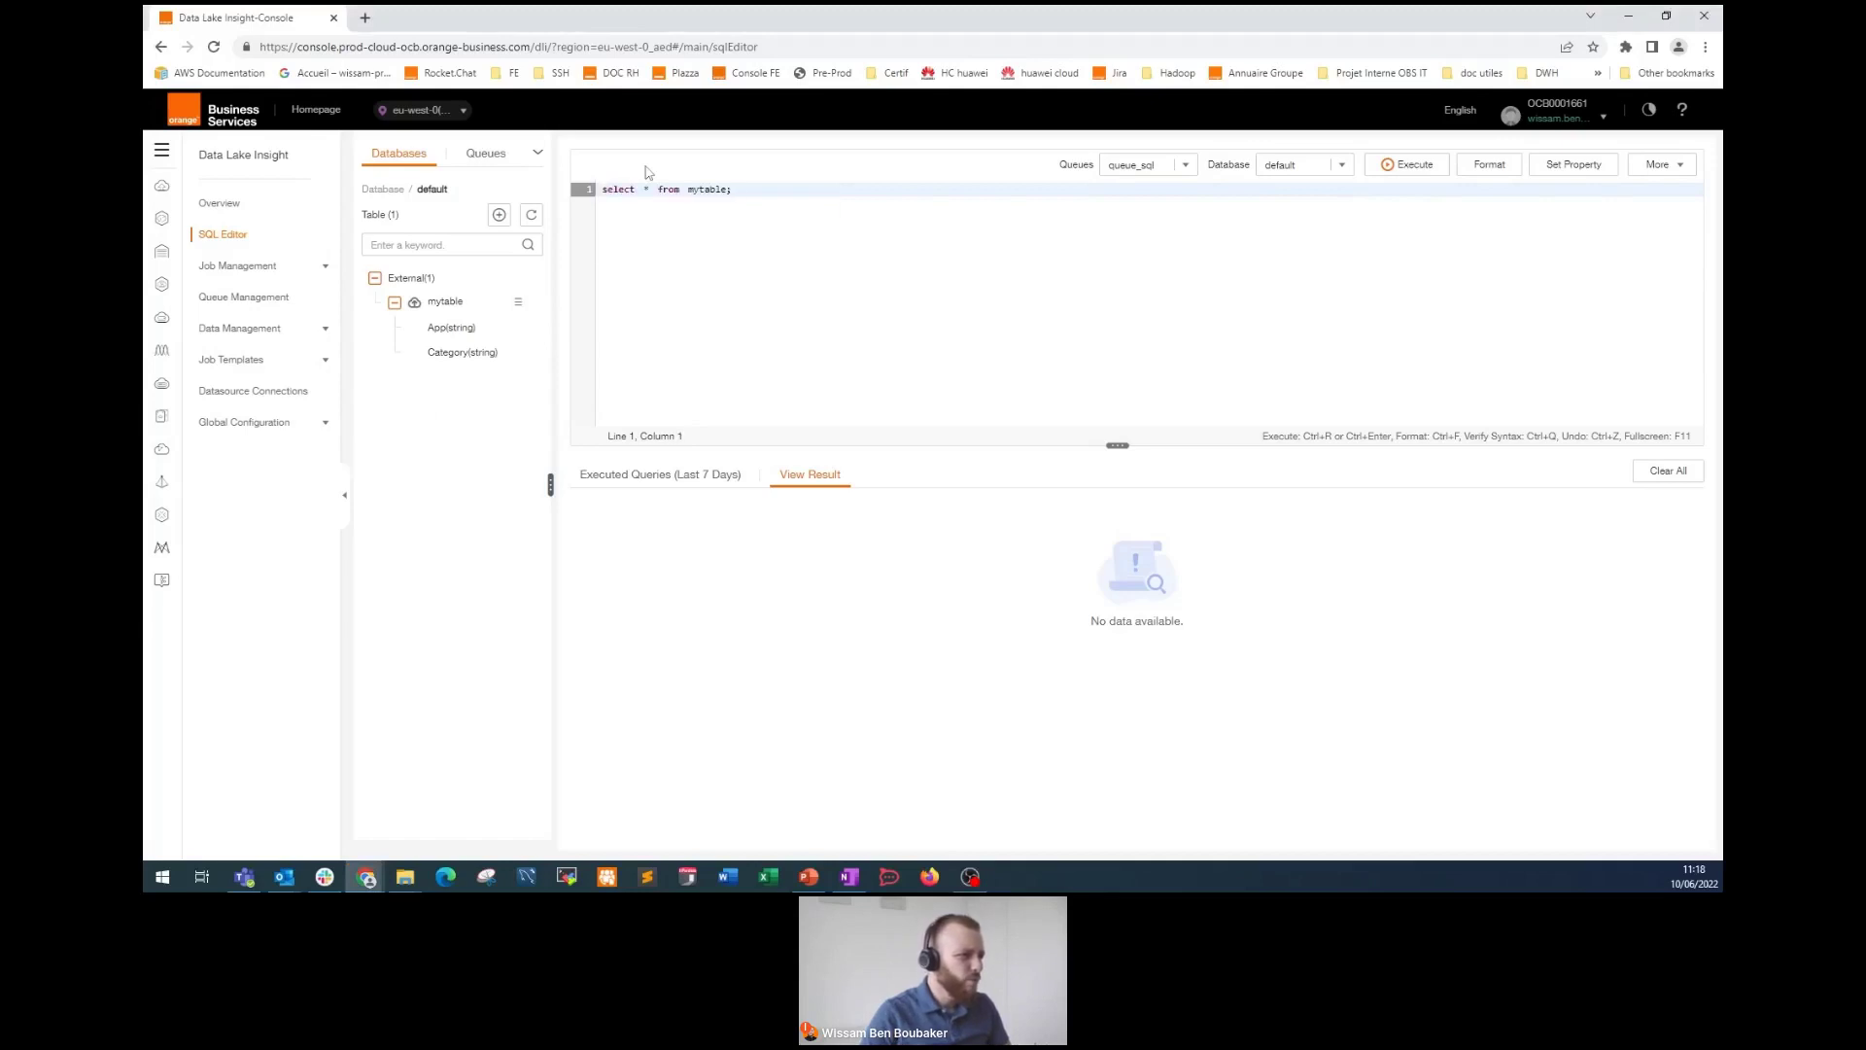
left_click(1422, 169)
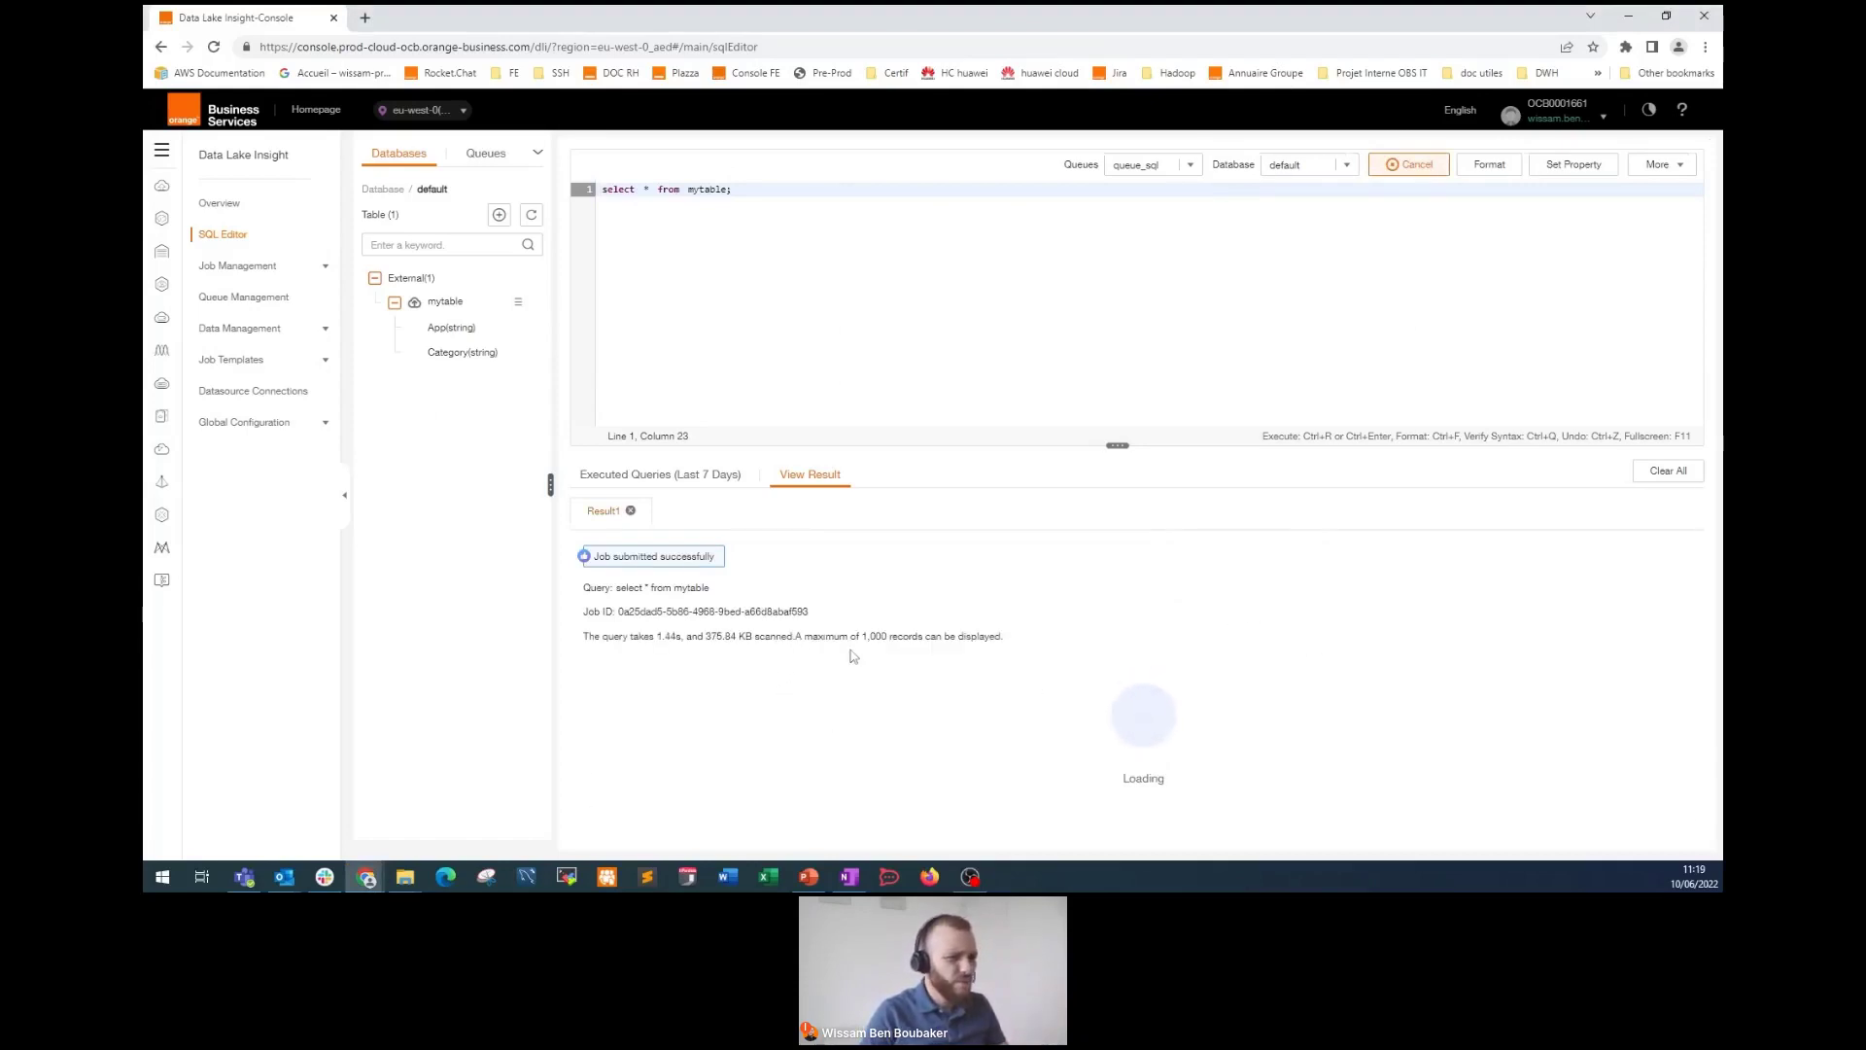
scroll(972, 670, "down", 2)
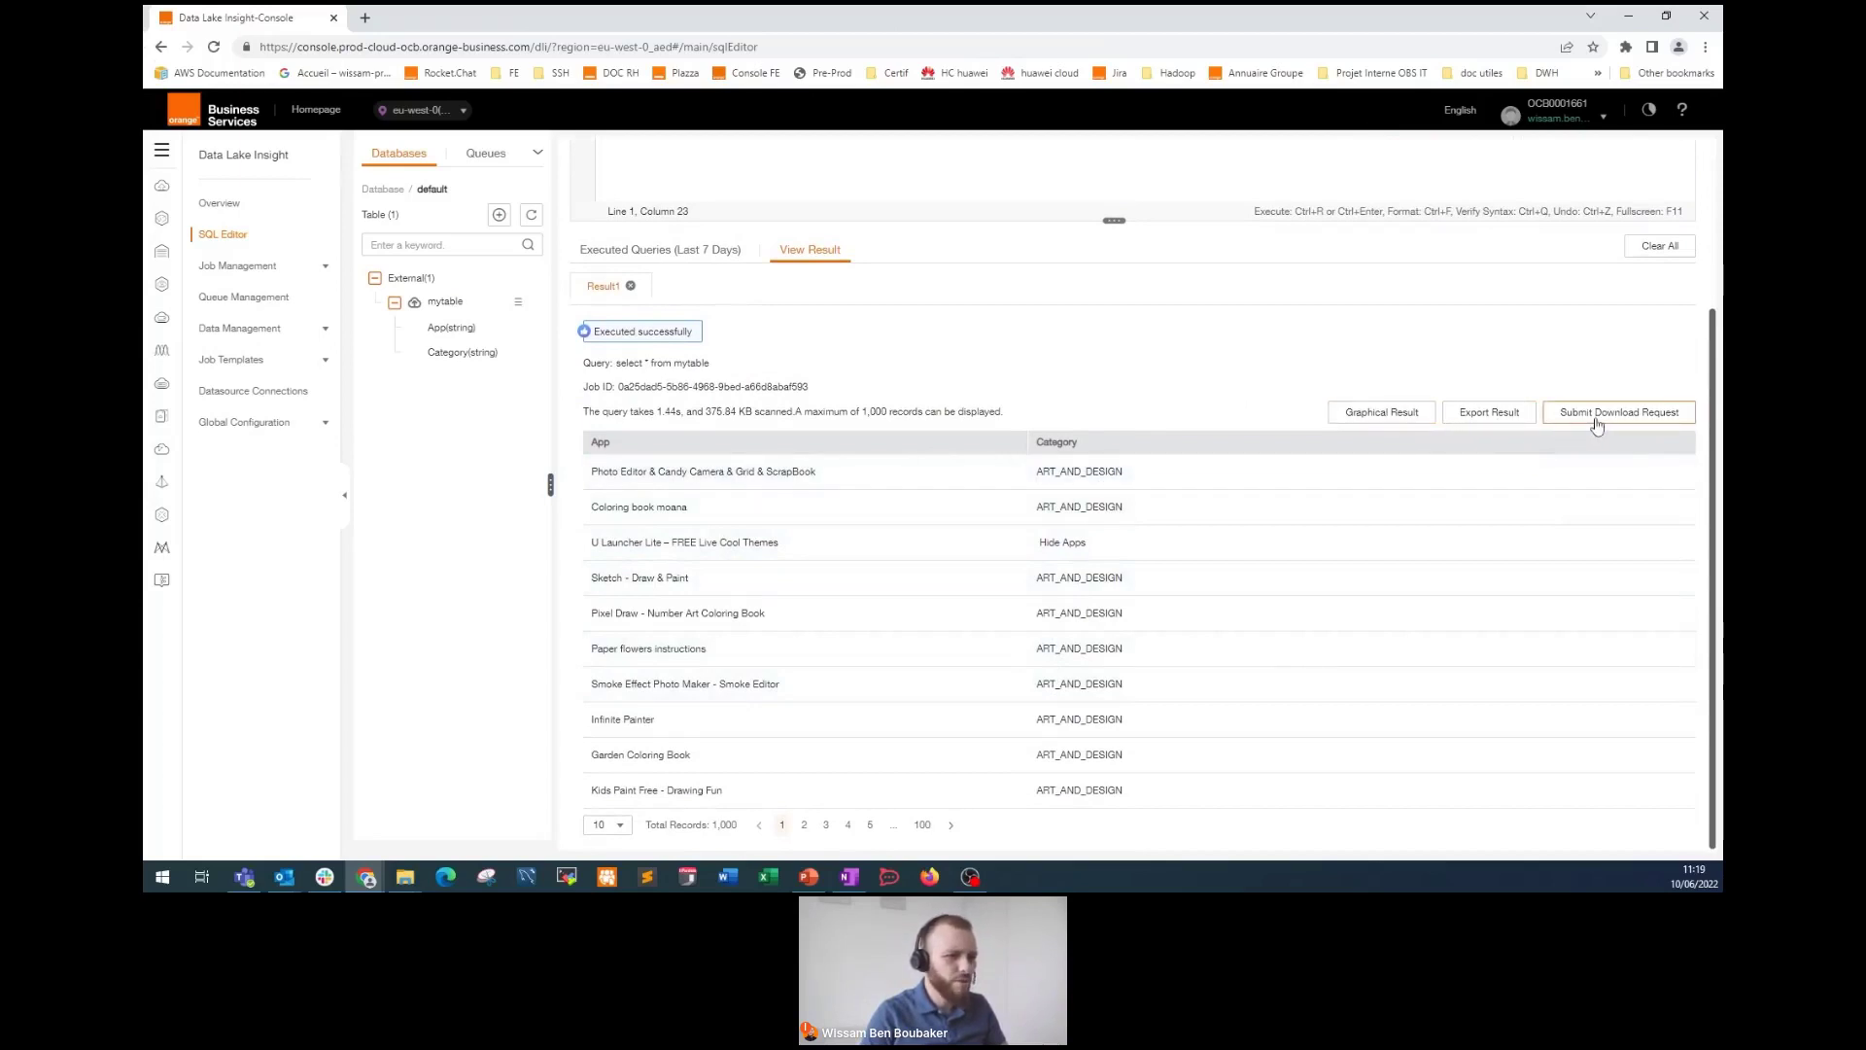
left_click(805, 825)
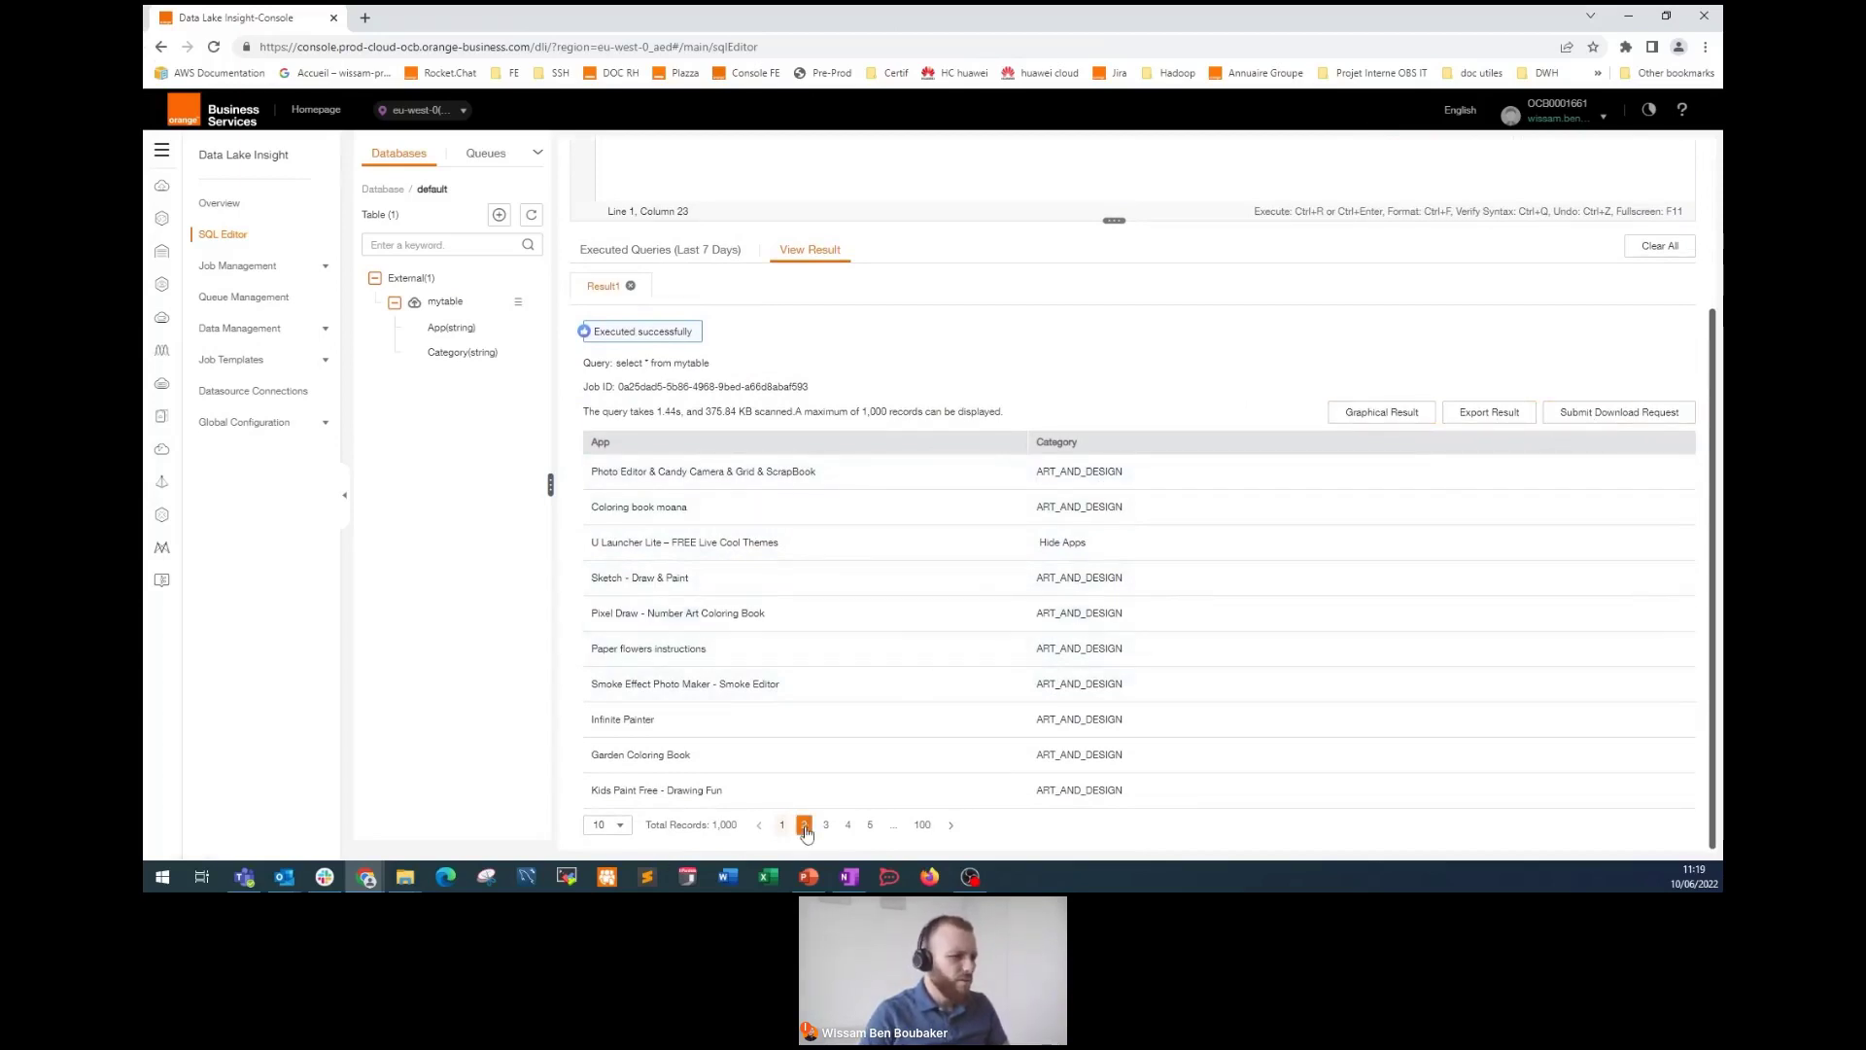
left_click(827, 825)
left_click(870, 826)
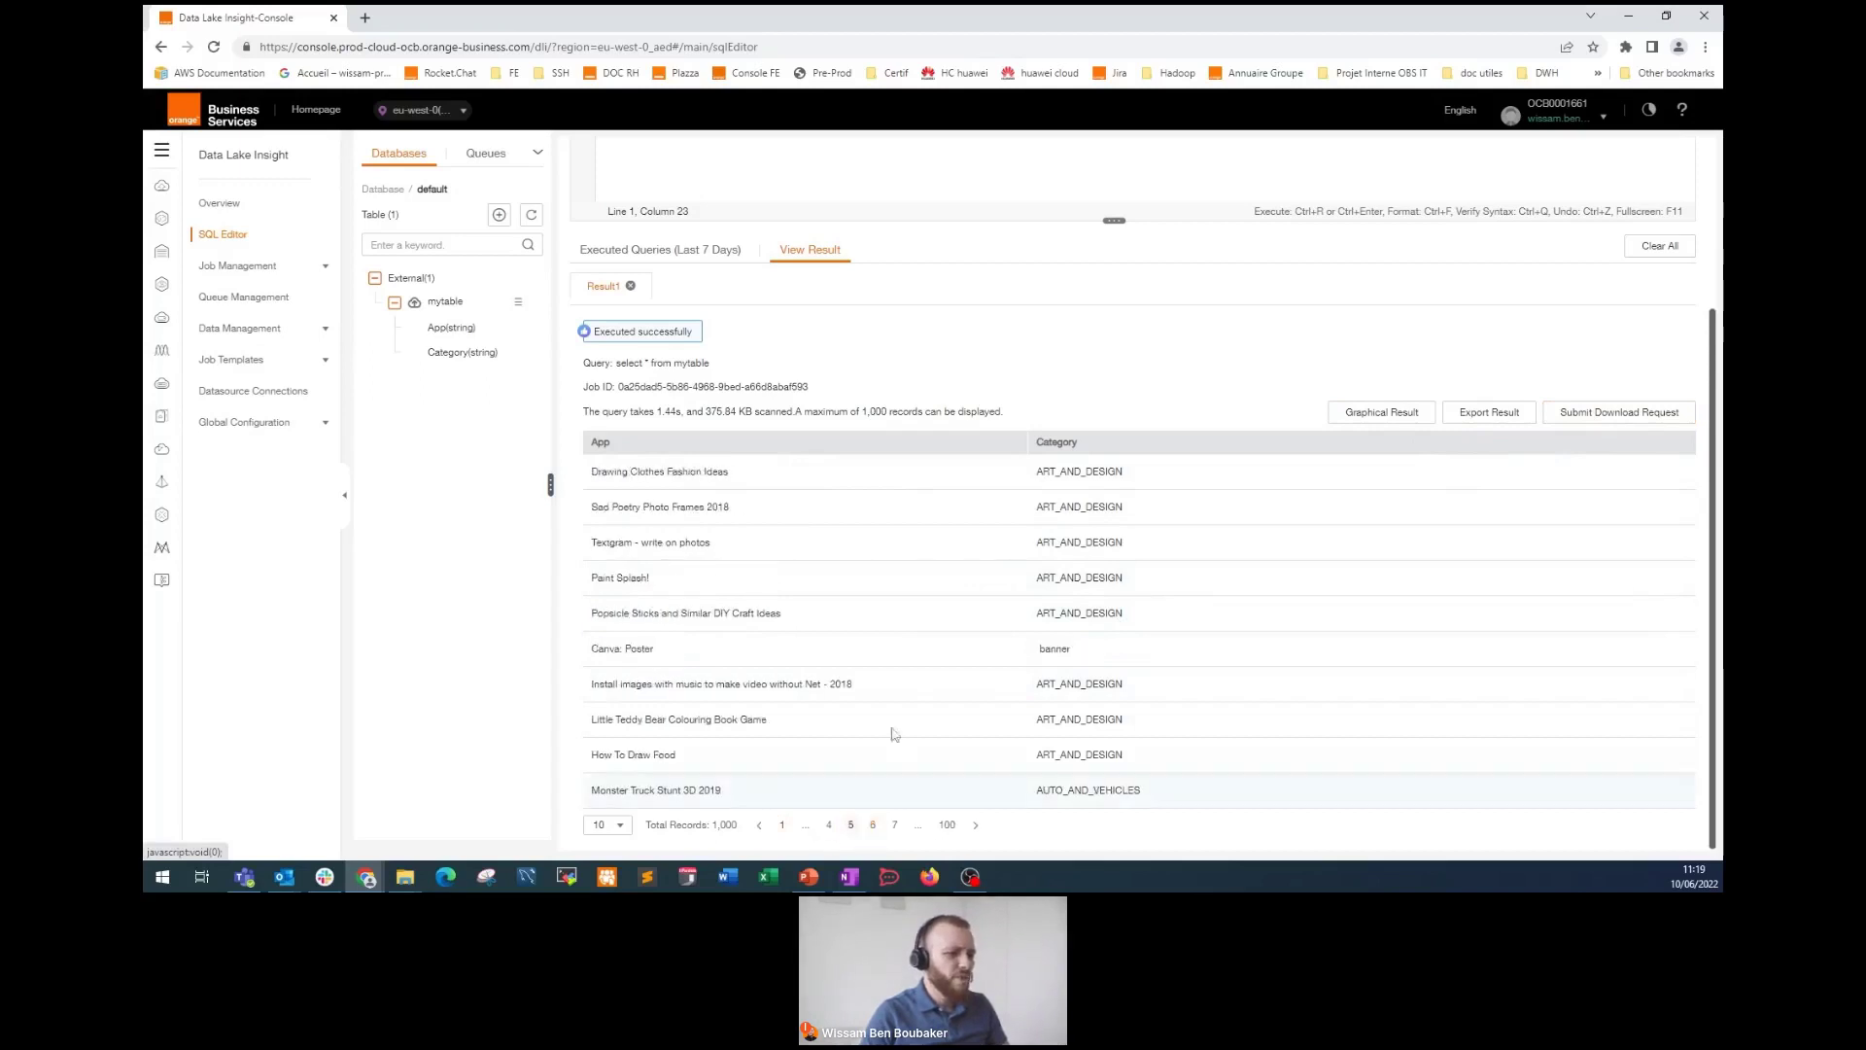
scroll(893, 734, "up", 3)
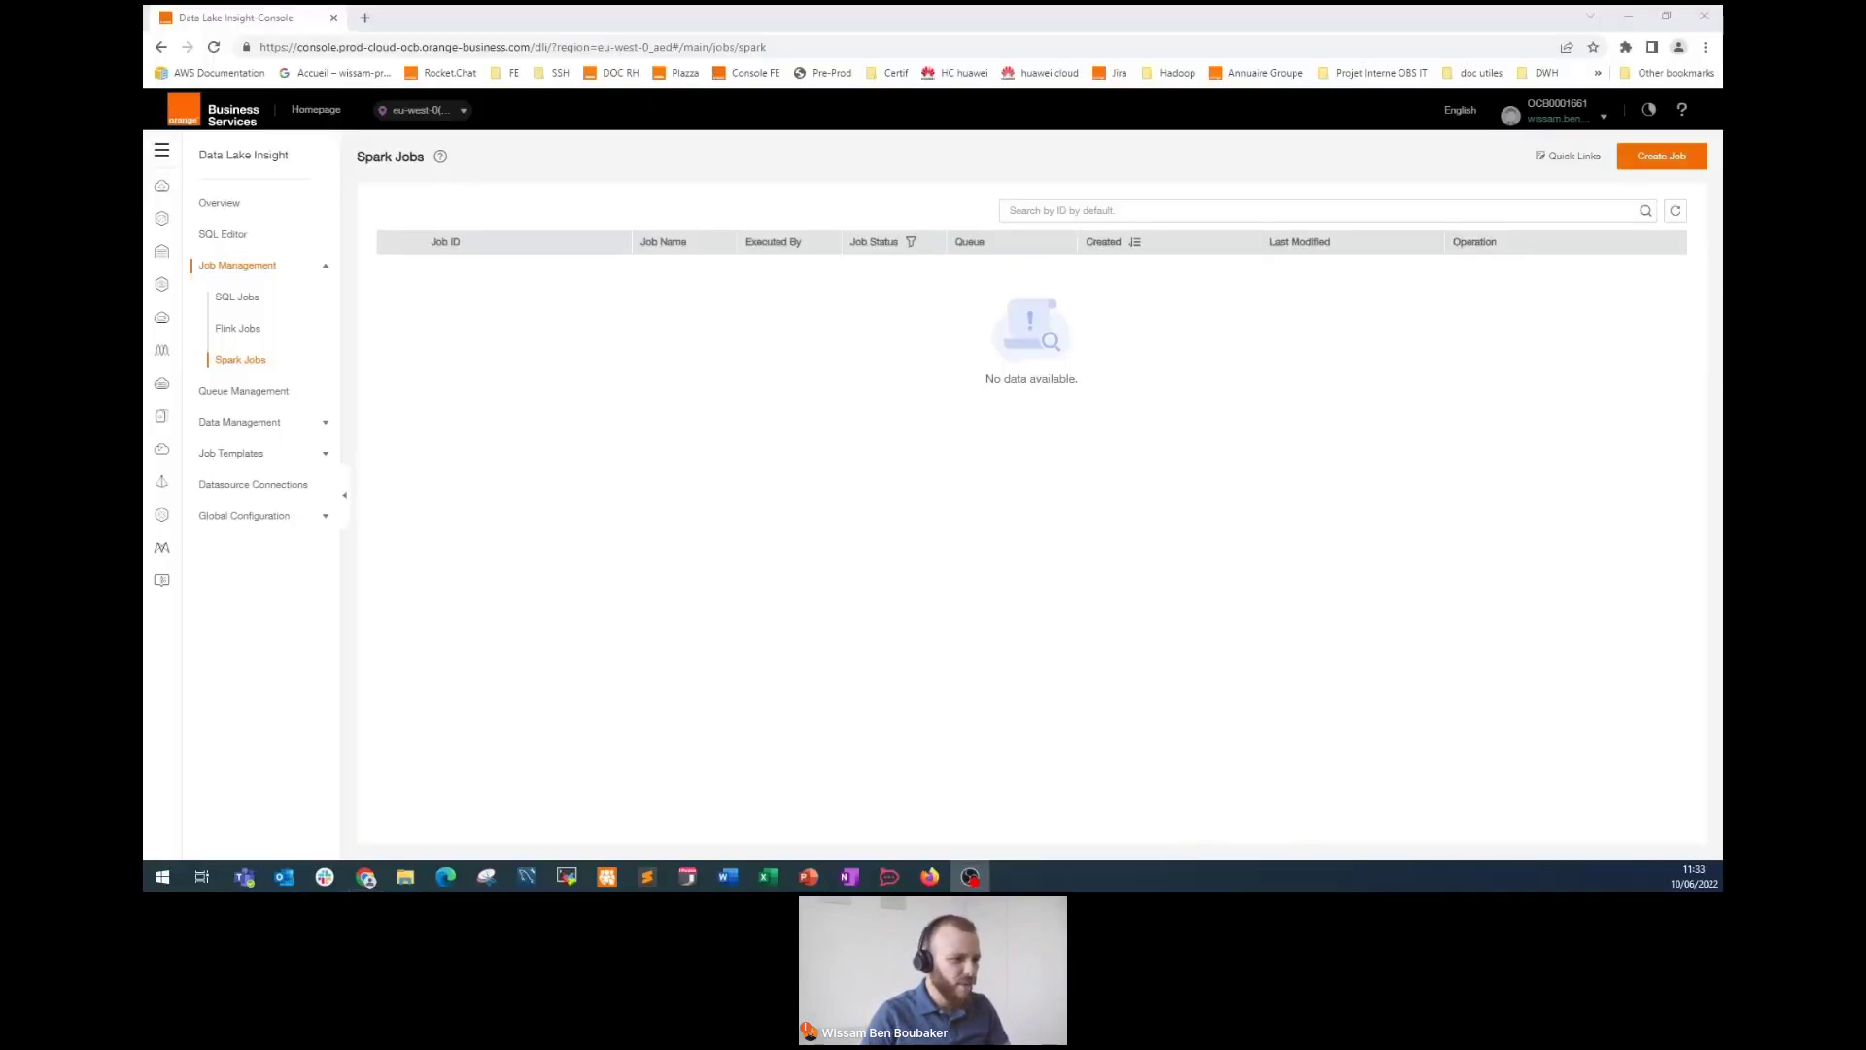
Step: Start a new Spark job on the dedicated resource queue and open the application package picker
left_click(259, 268)
left_click(258, 268)
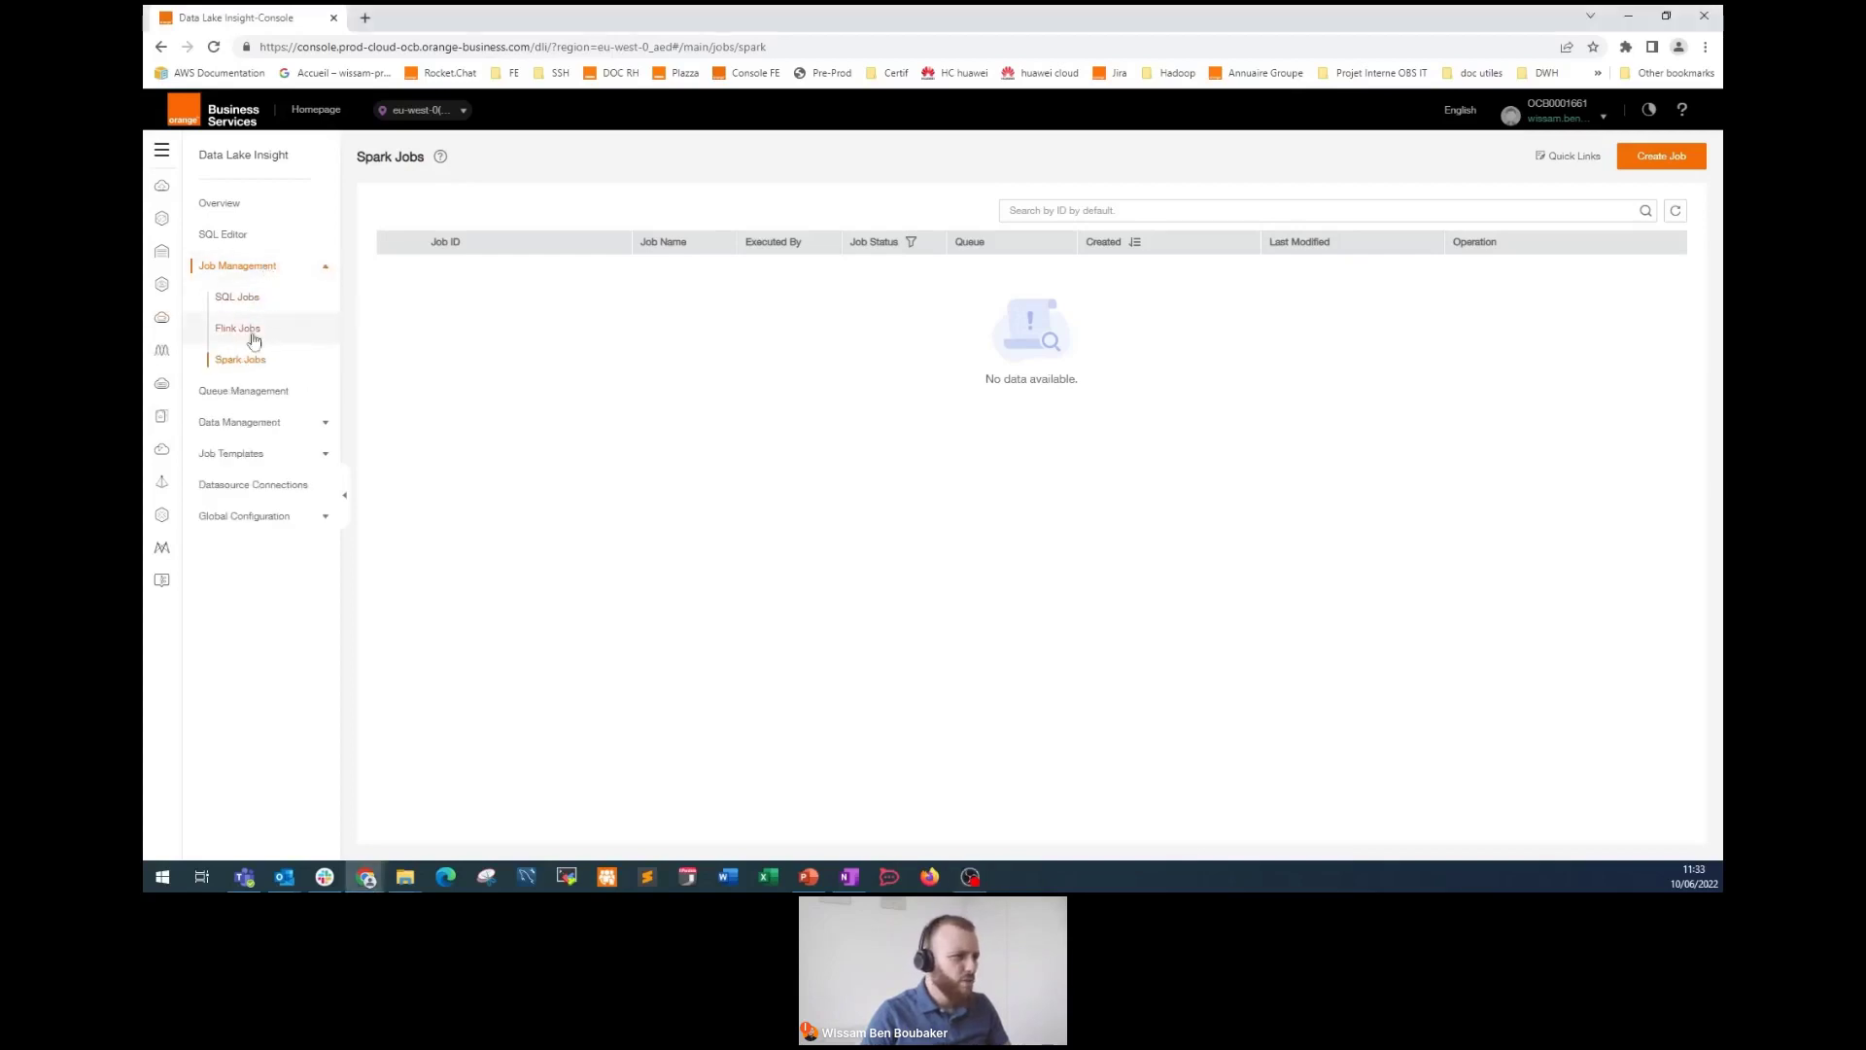
left_click(1661, 158)
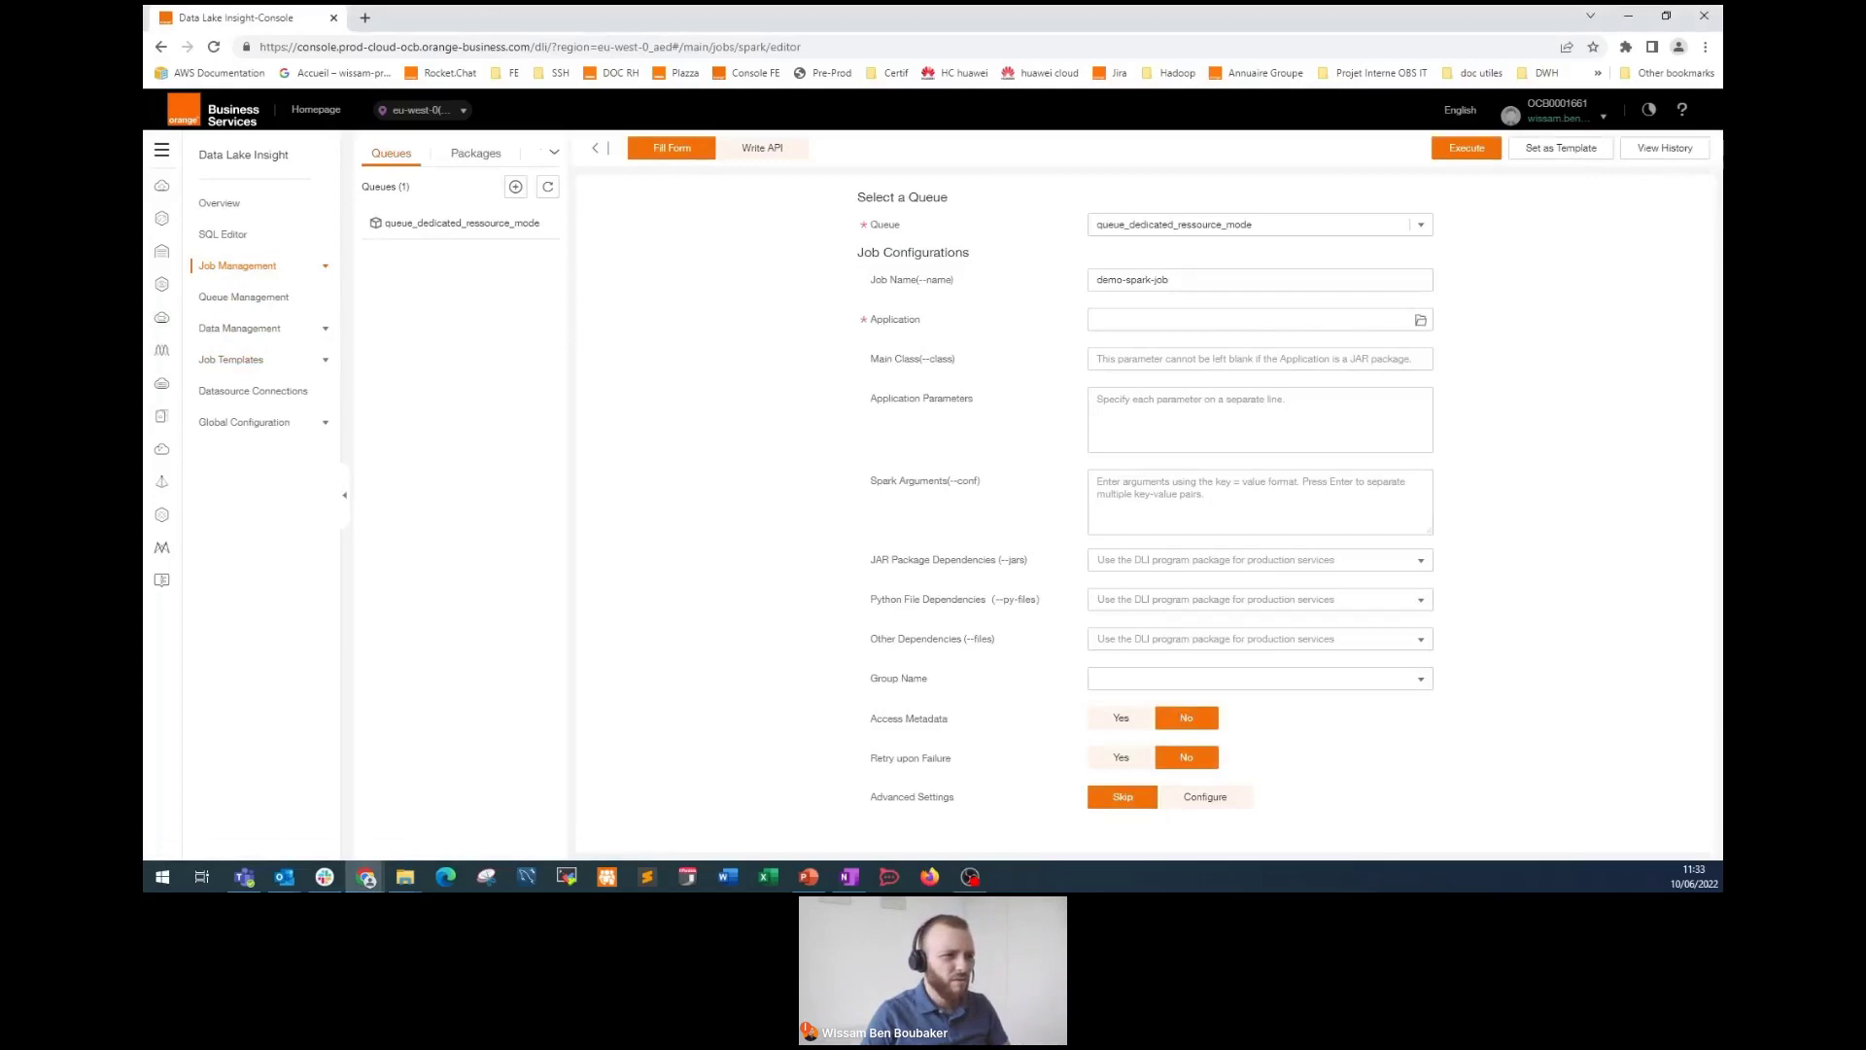
left_click(1221, 224)
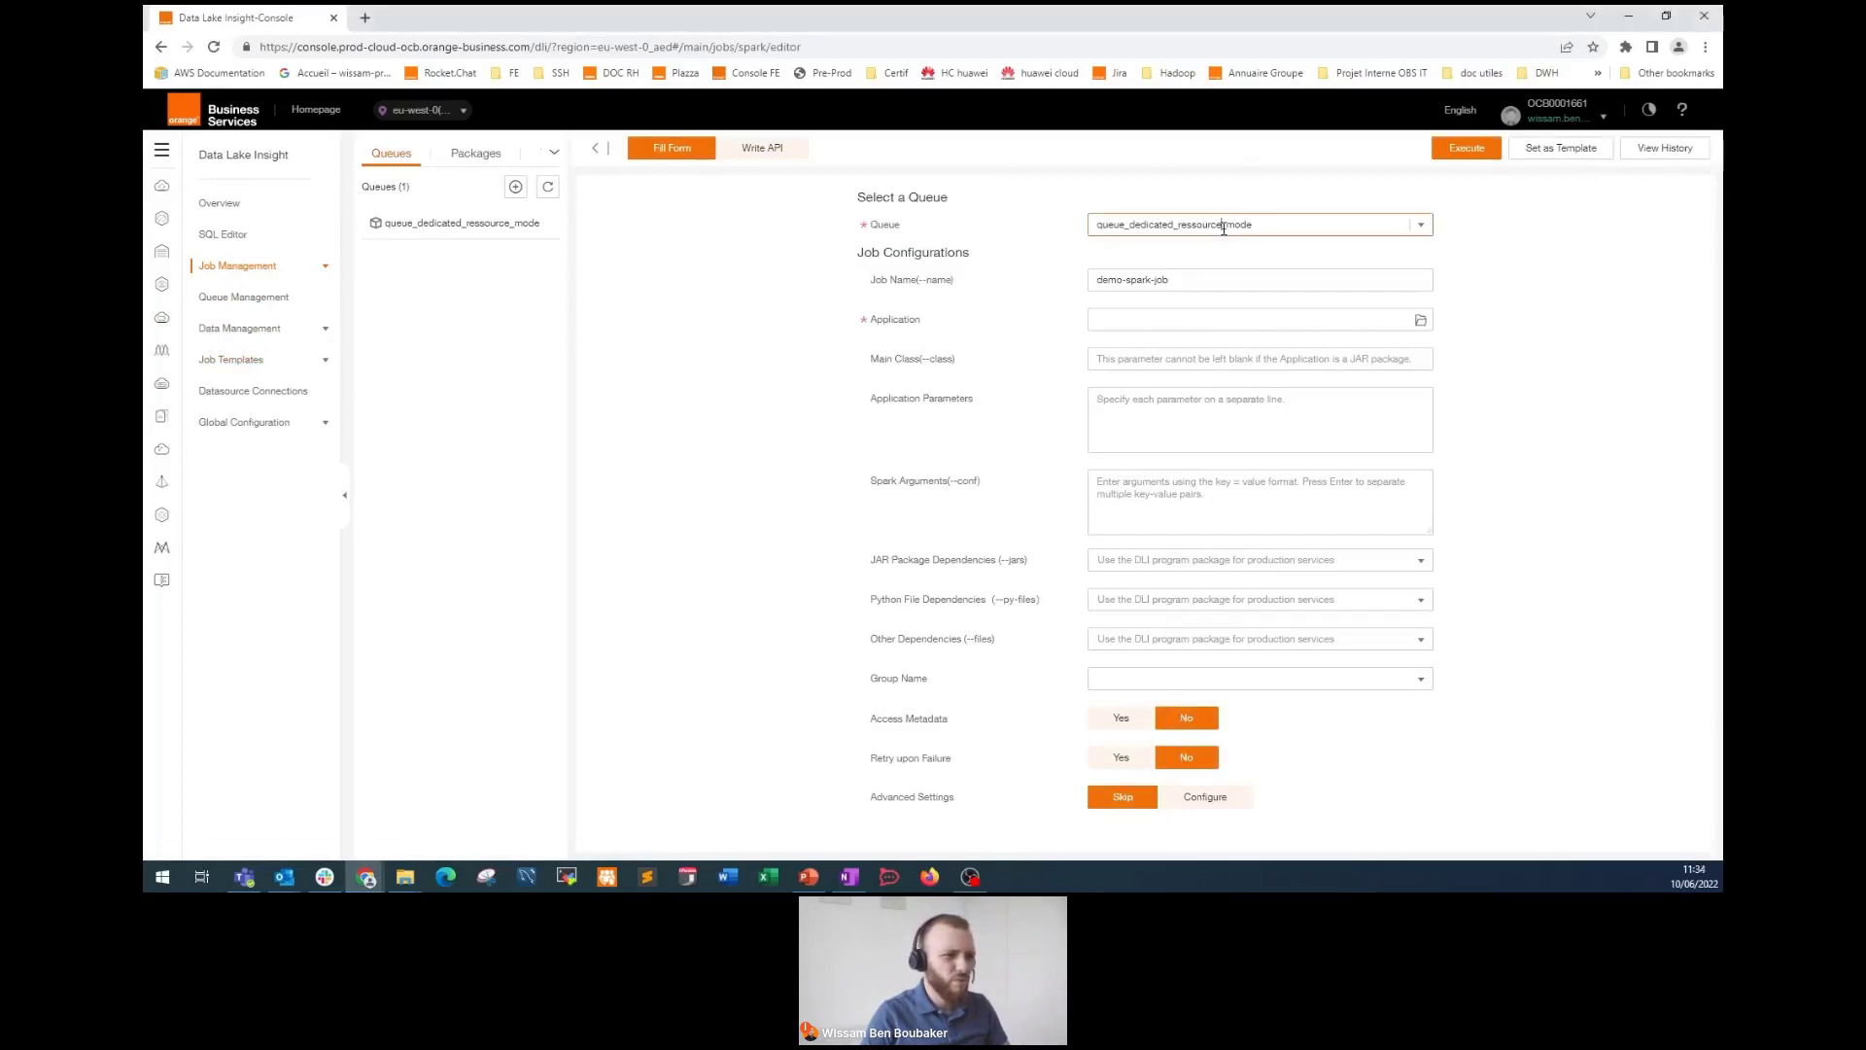
left_click(1422, 230)
left_click(1201, 250)
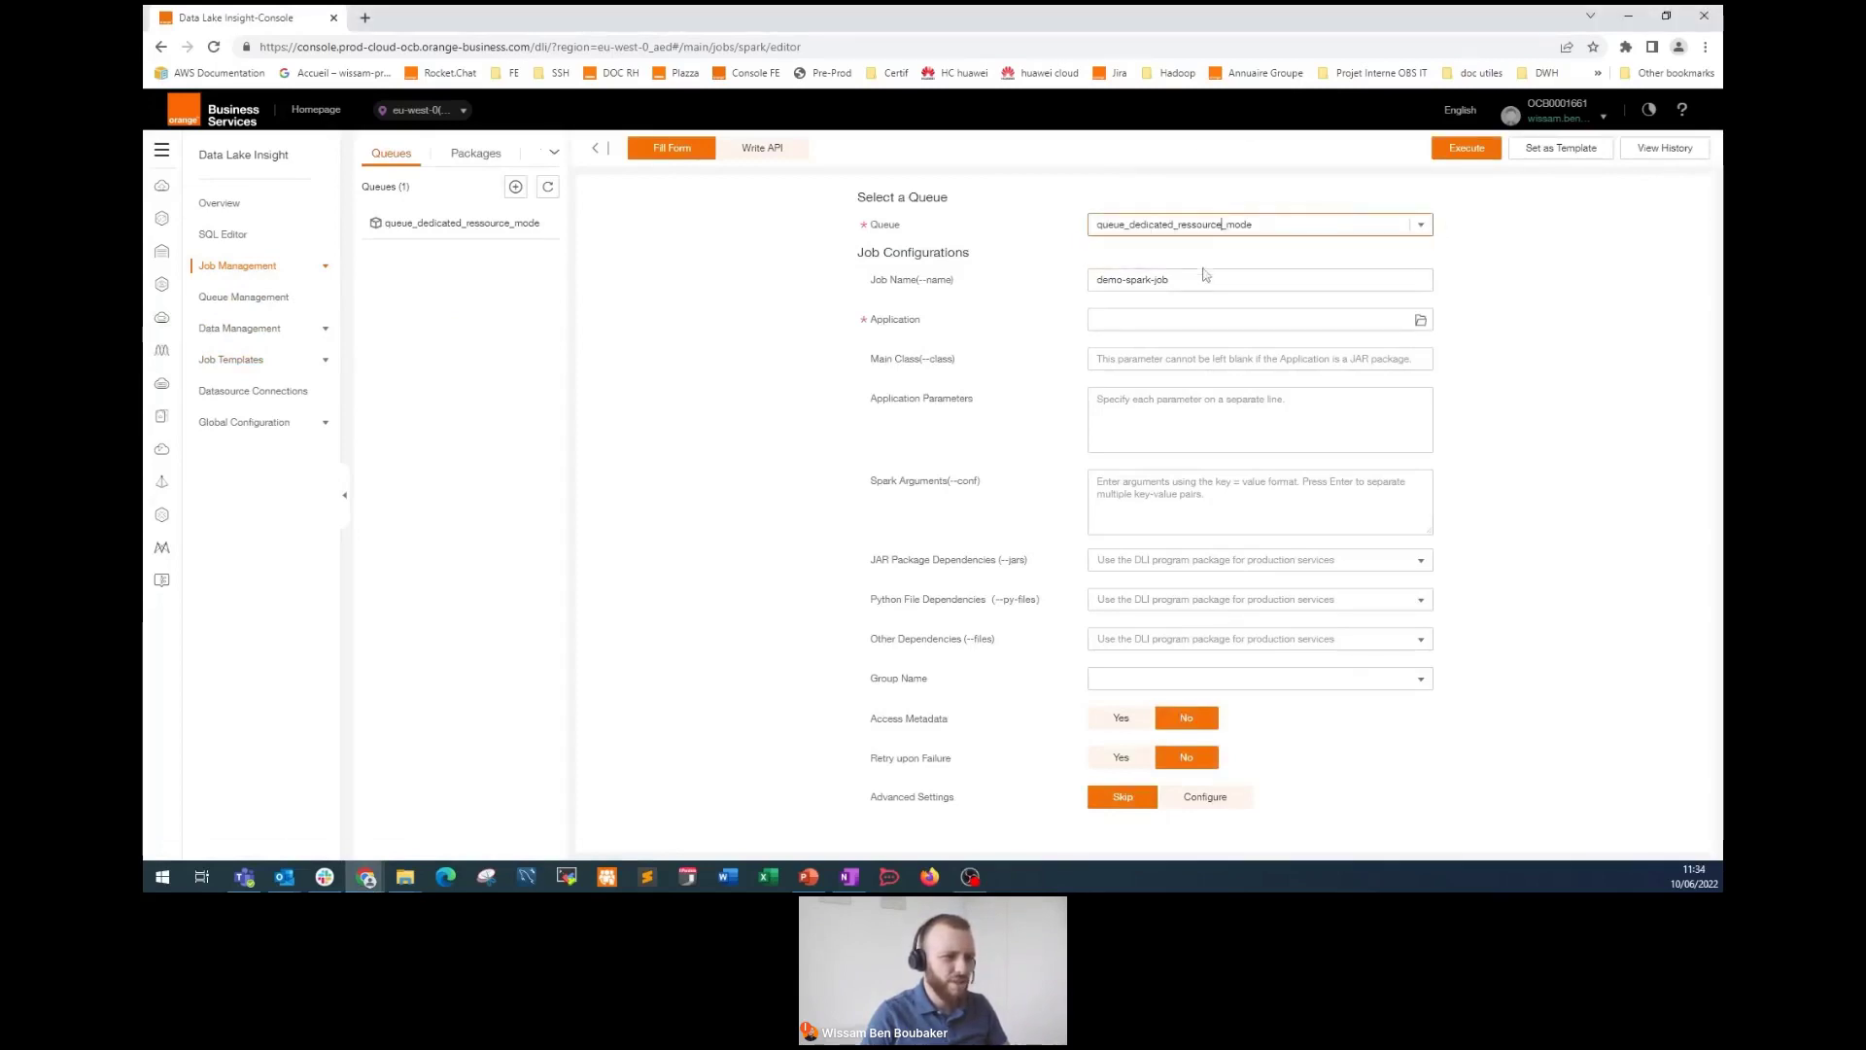
left_click(1208, 280)
left_click(1173, 323)
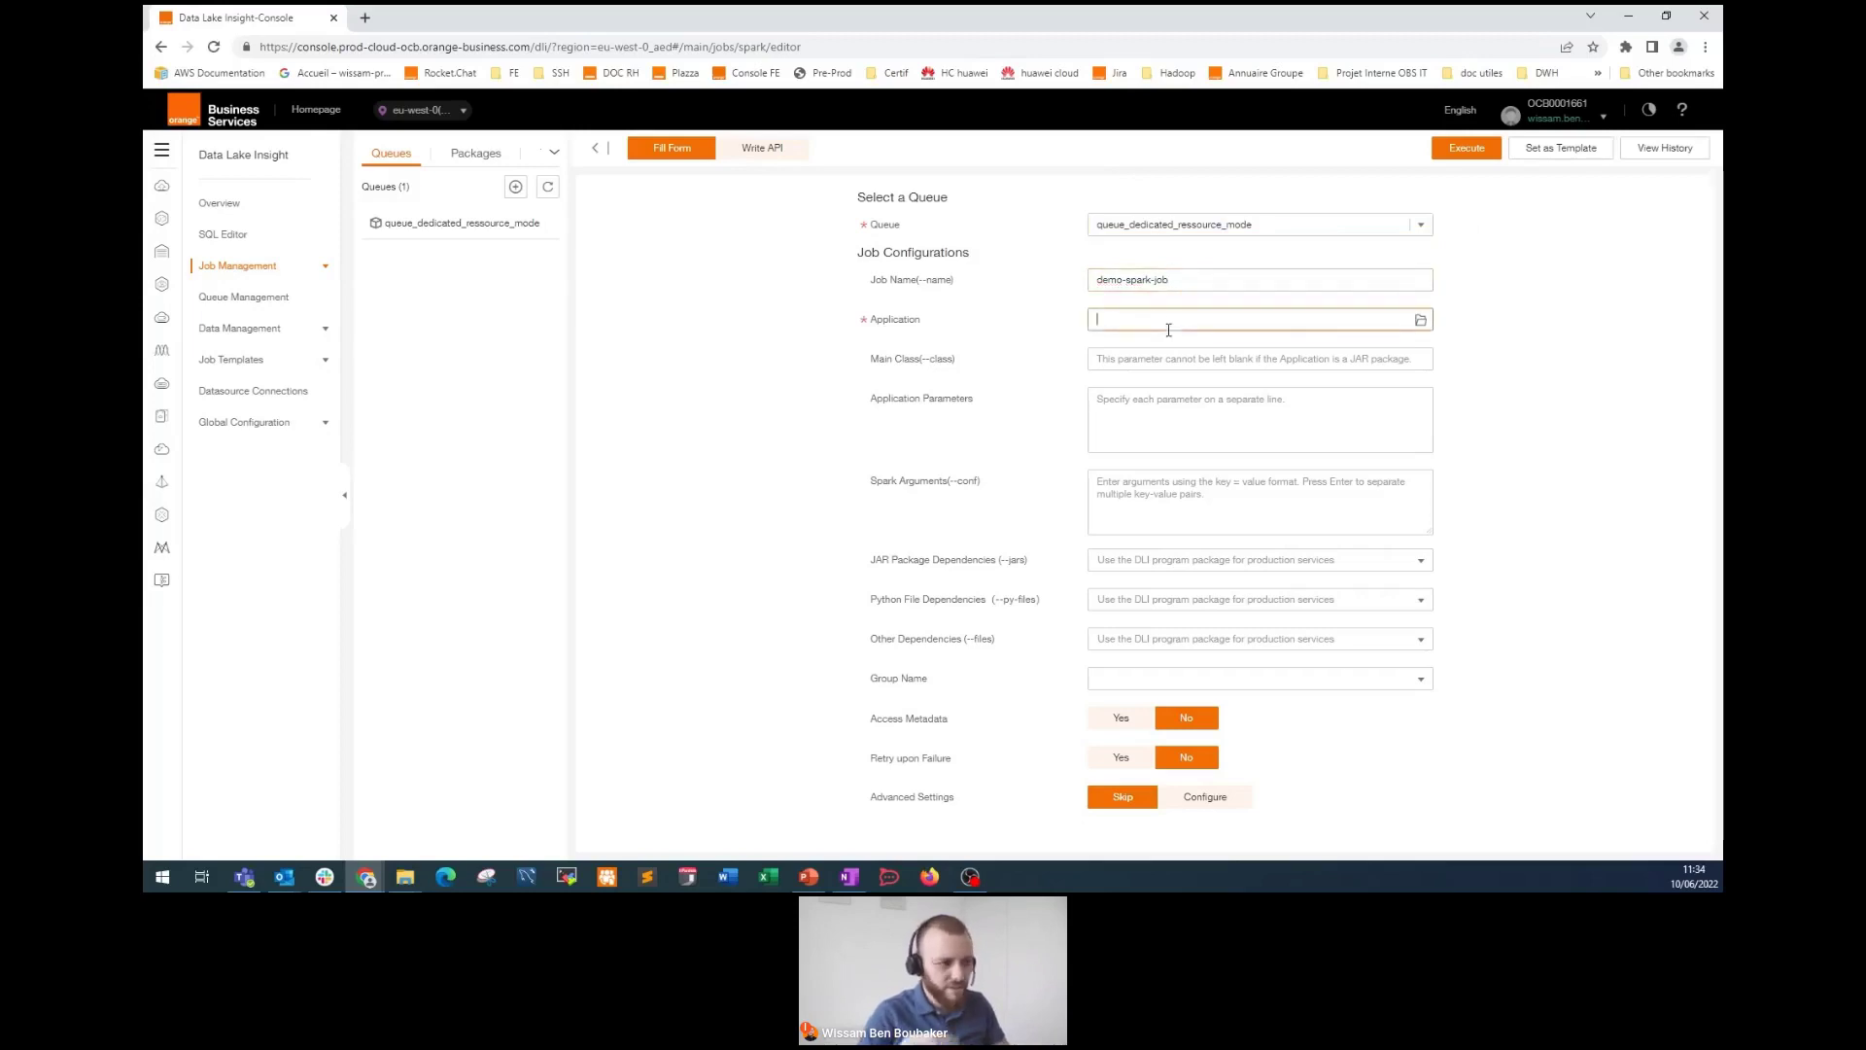
left_click(1421, 321)
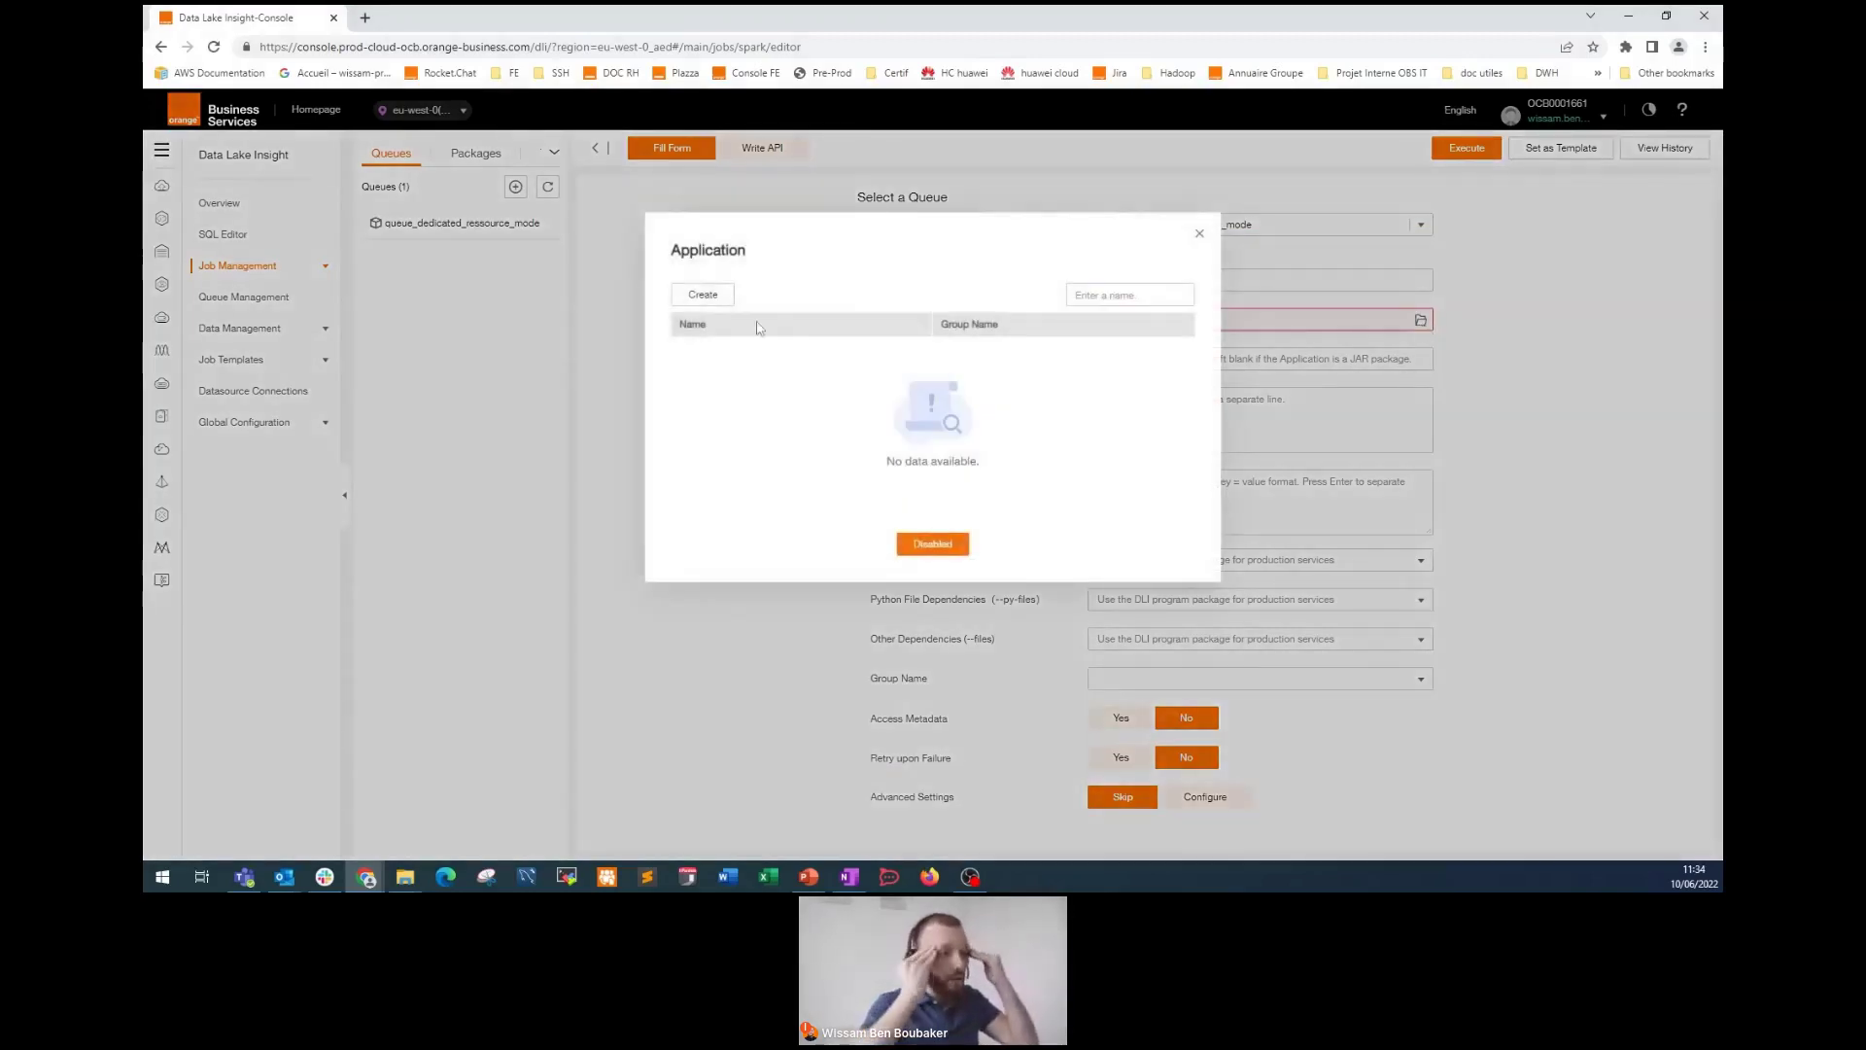
Step: Begin a new package from dli-demo-240622/jars/spark-examples_2.10-1.1.1.jar in OBS
left_click(725, 291)
left_click(898, 375)
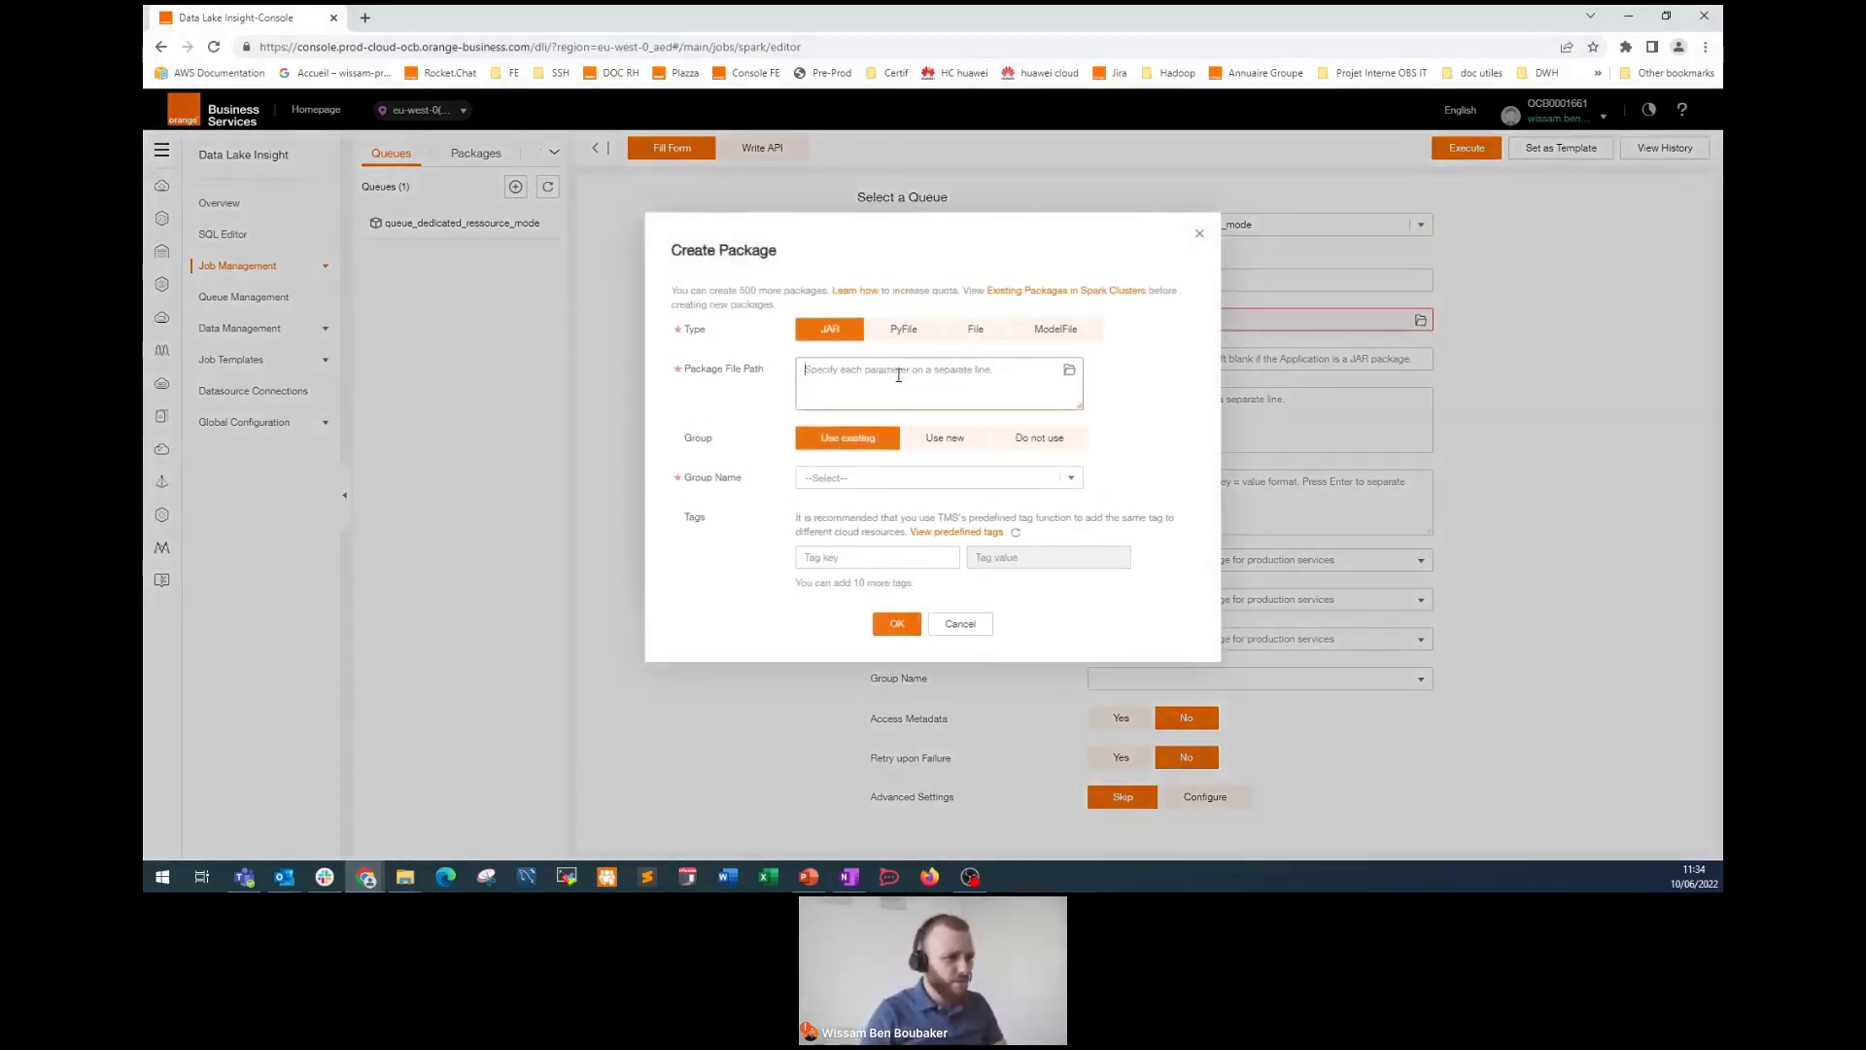
left_click(1070, 373)
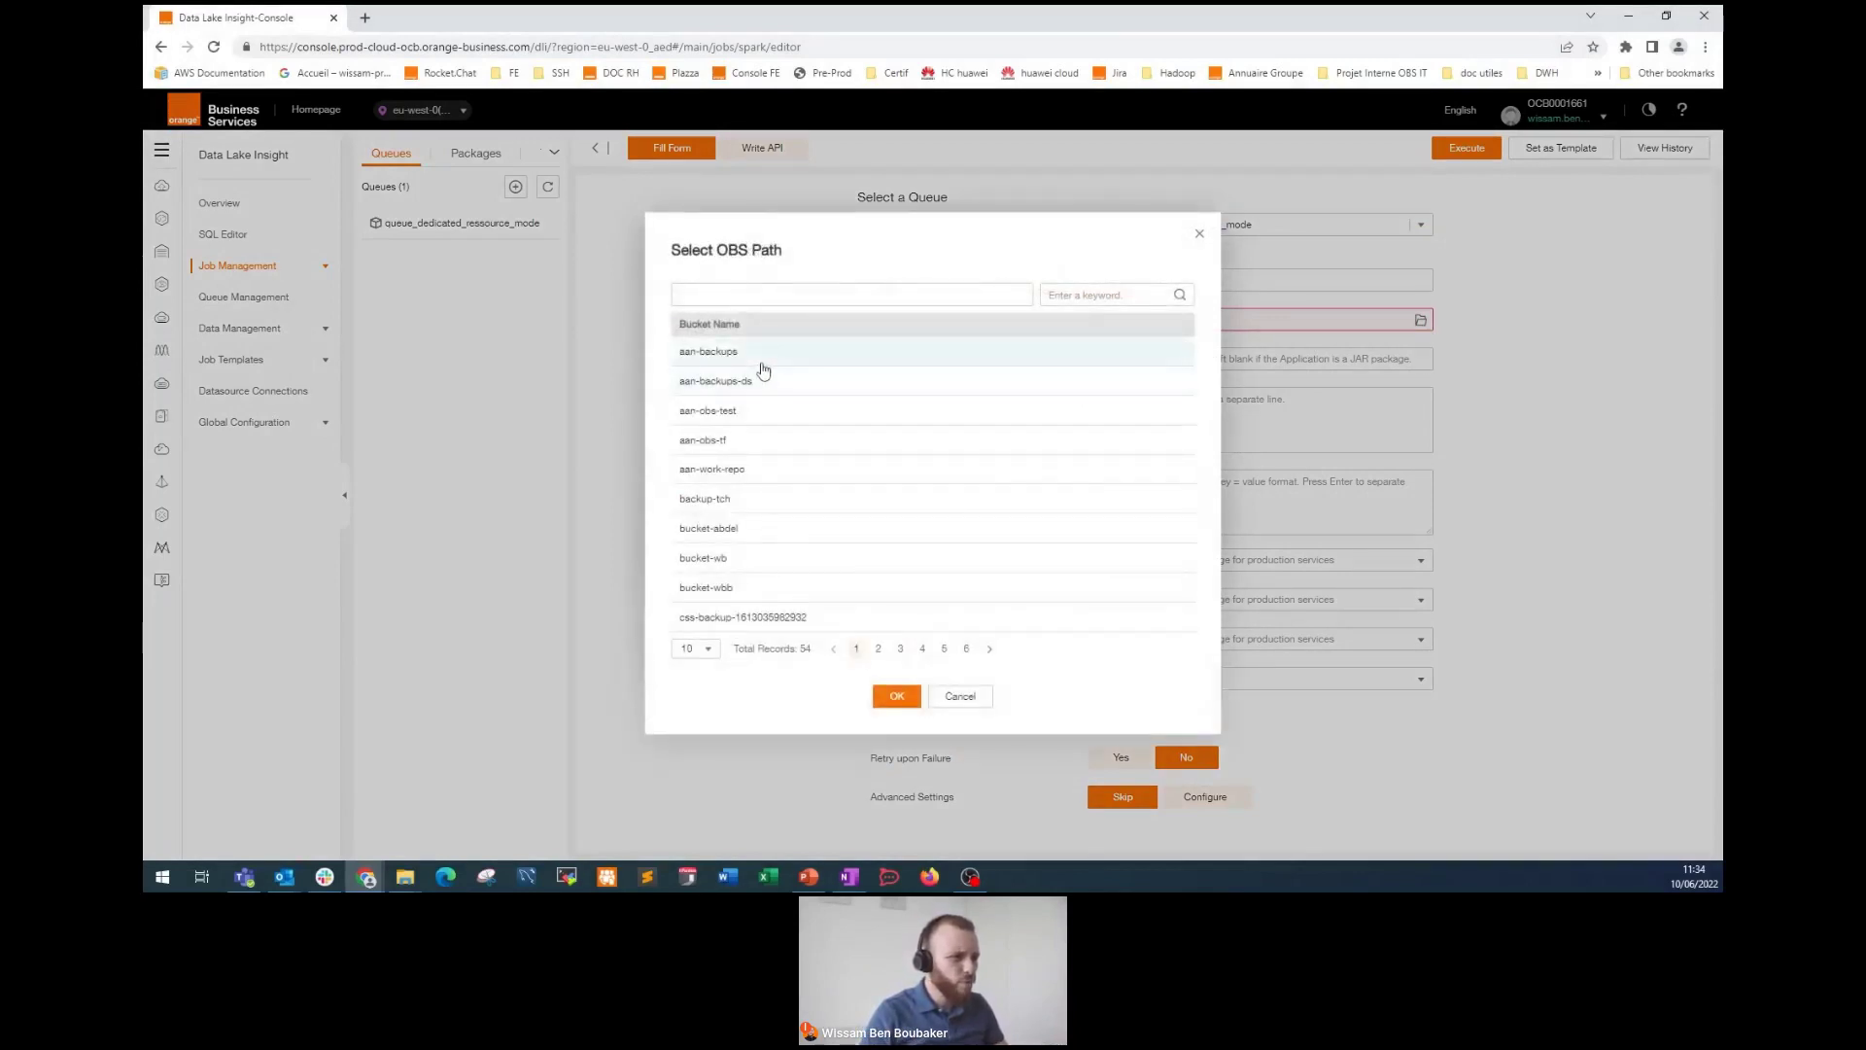
left_click(878, 648)
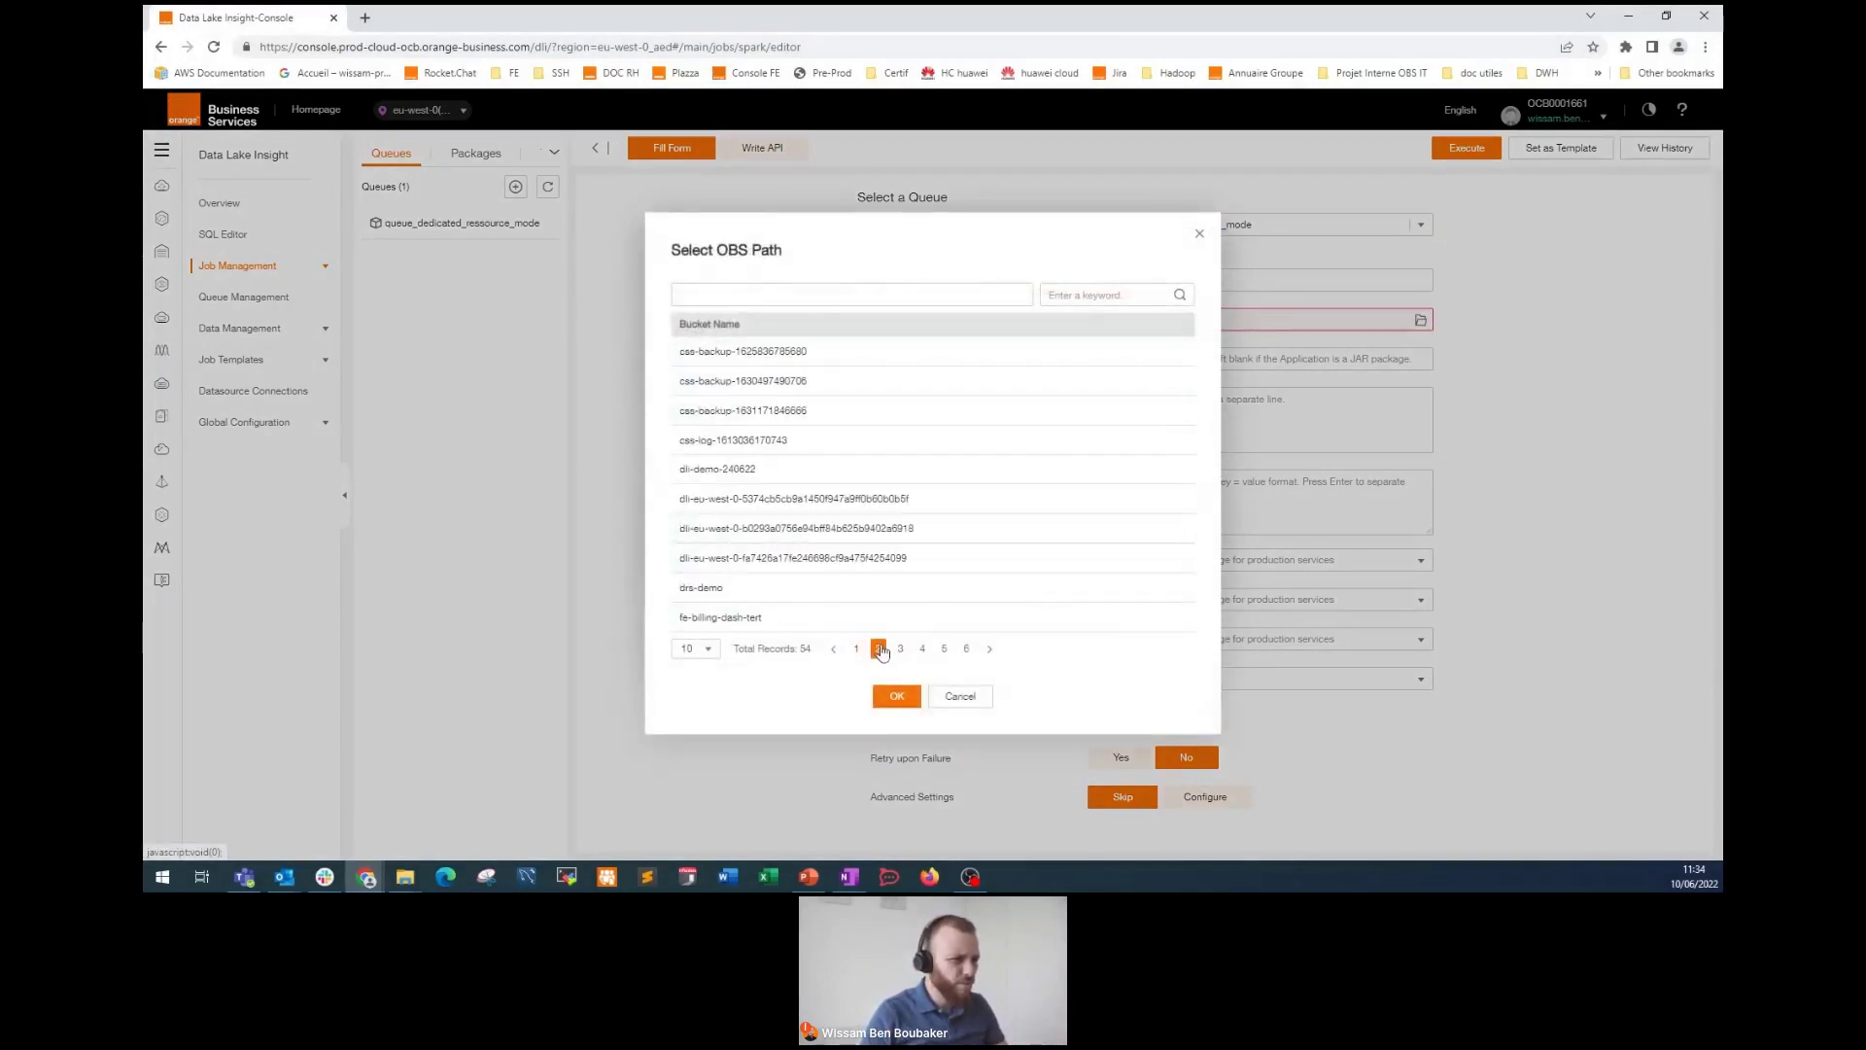
left_click(715, 470)
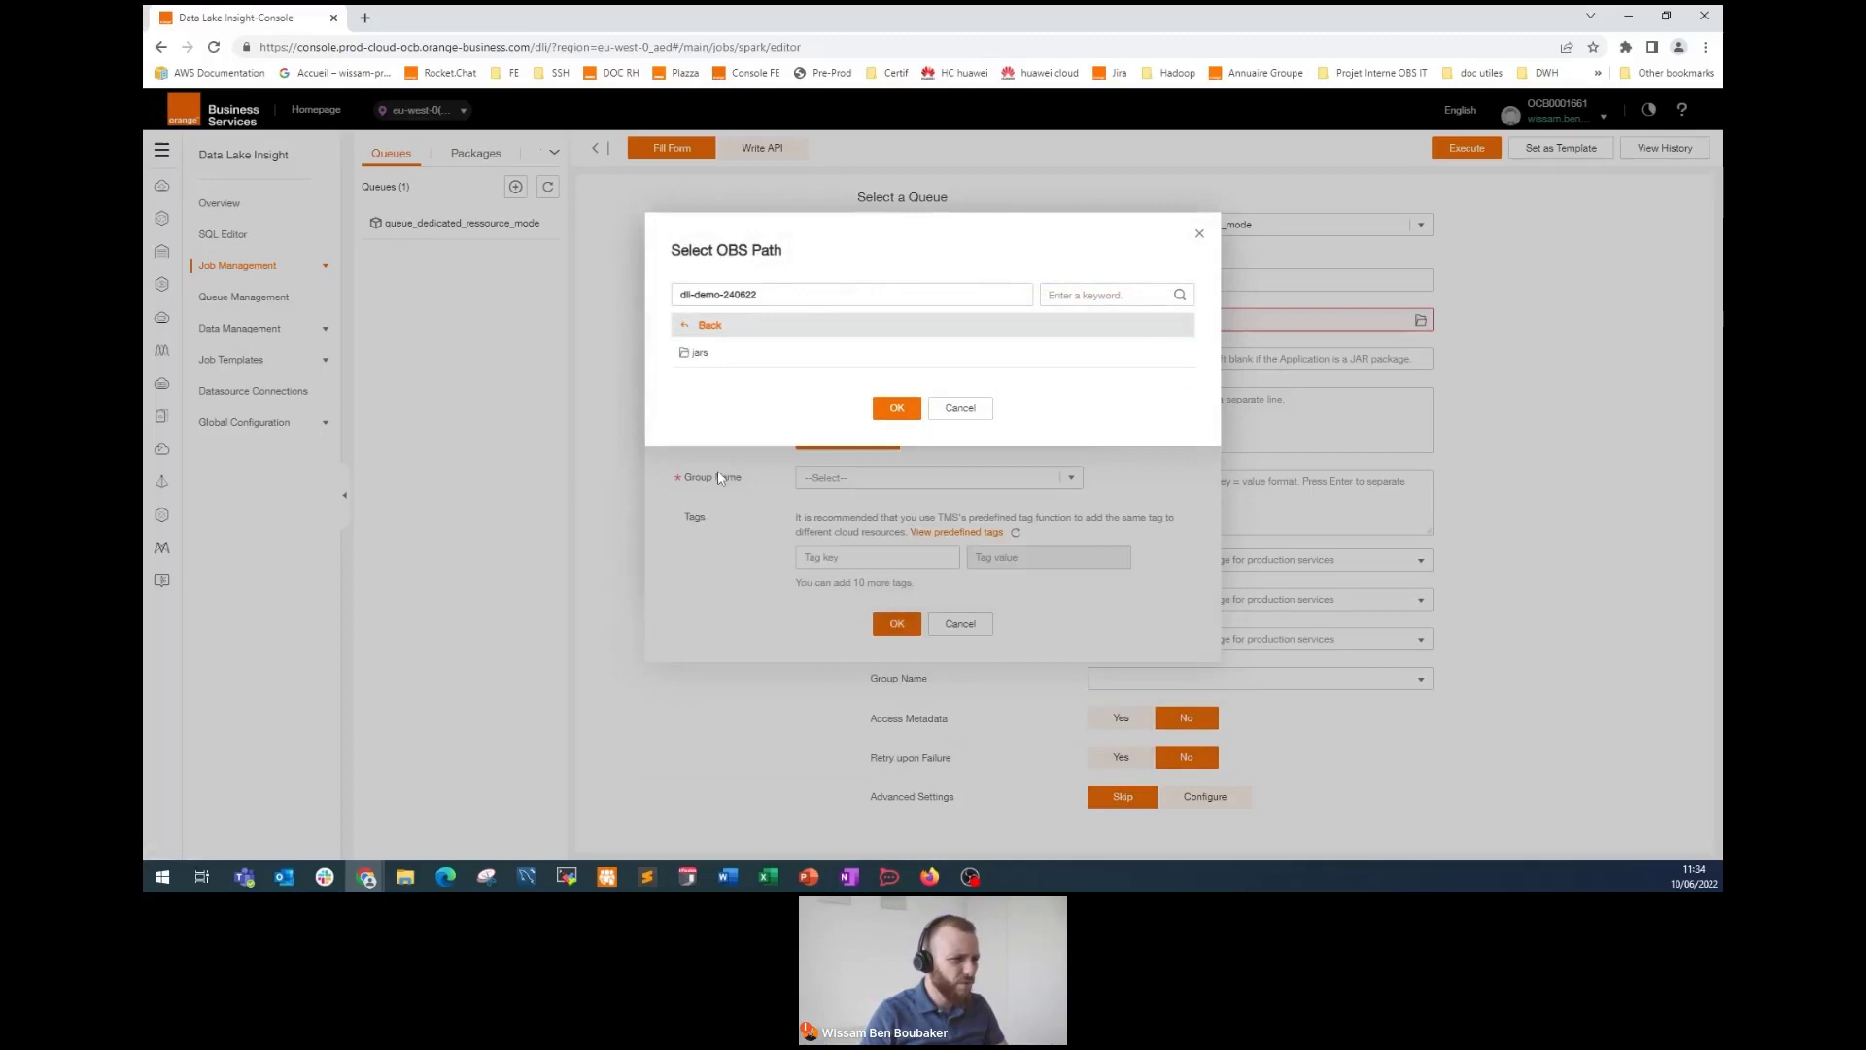
left_click(700, 360)
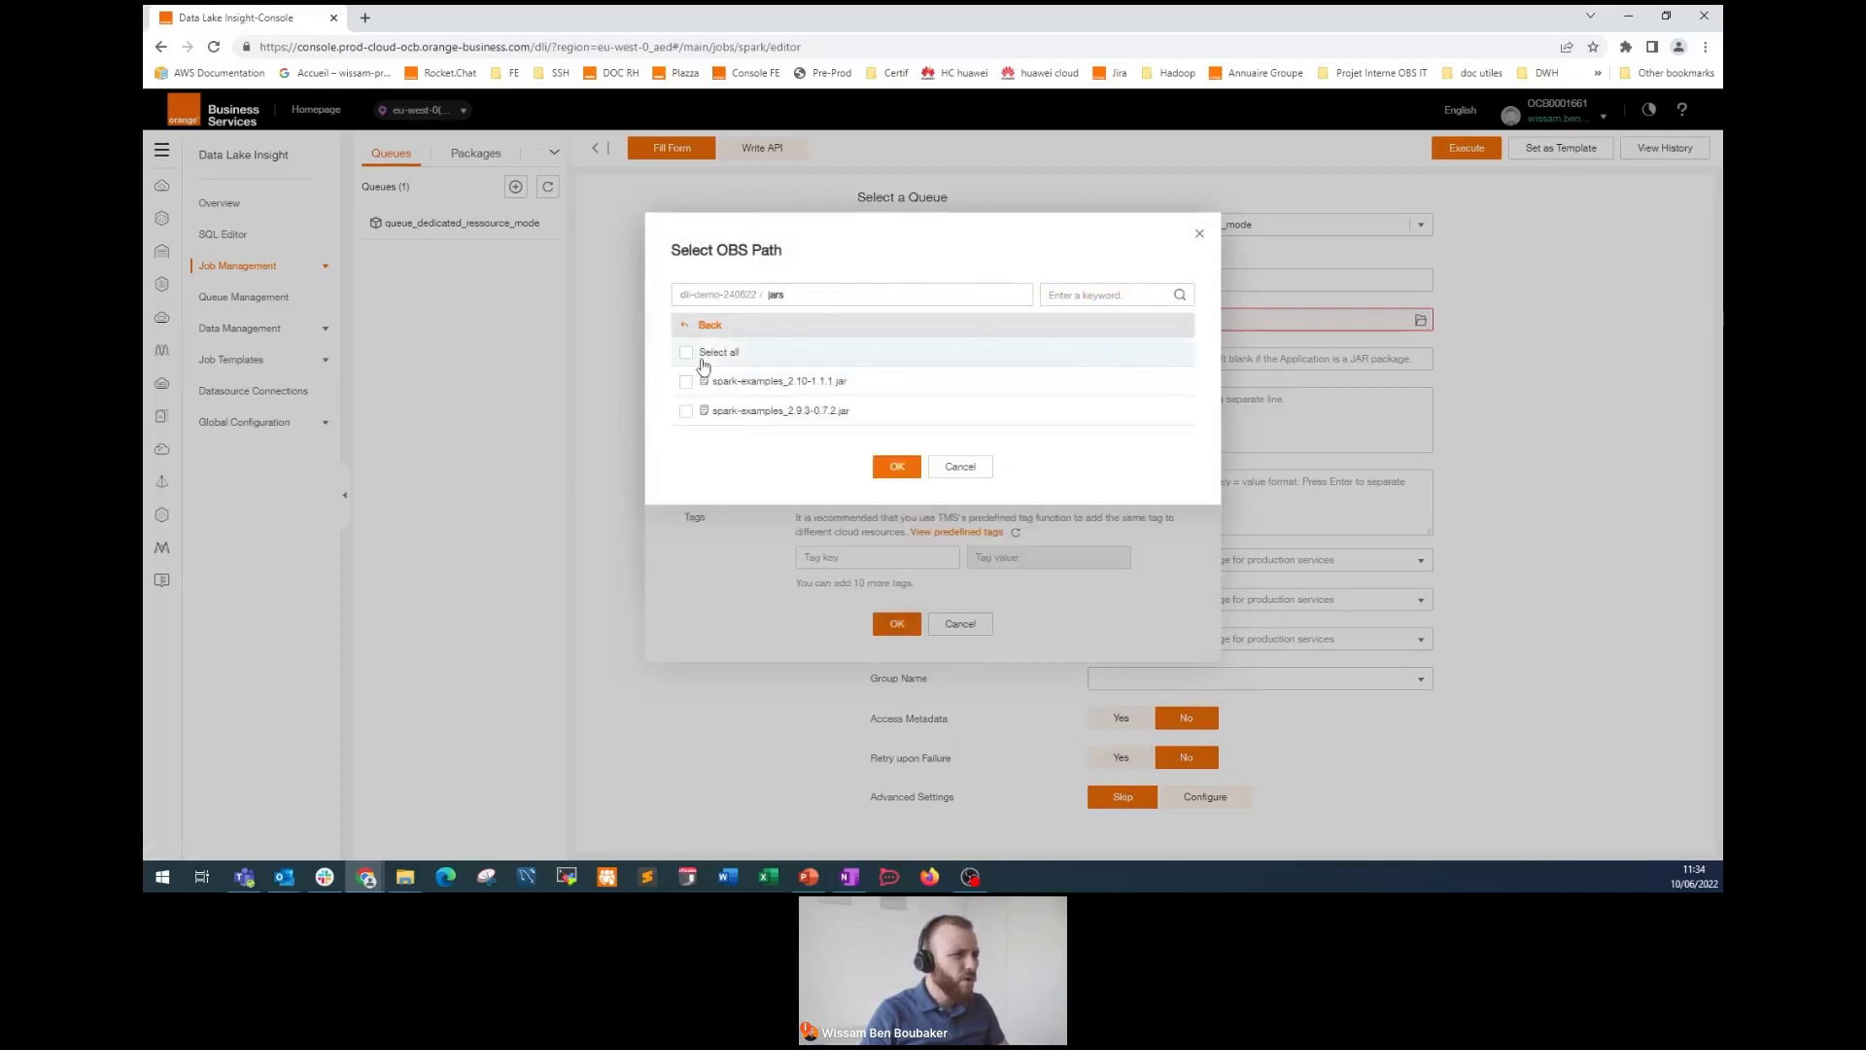
left_click(783, 386)
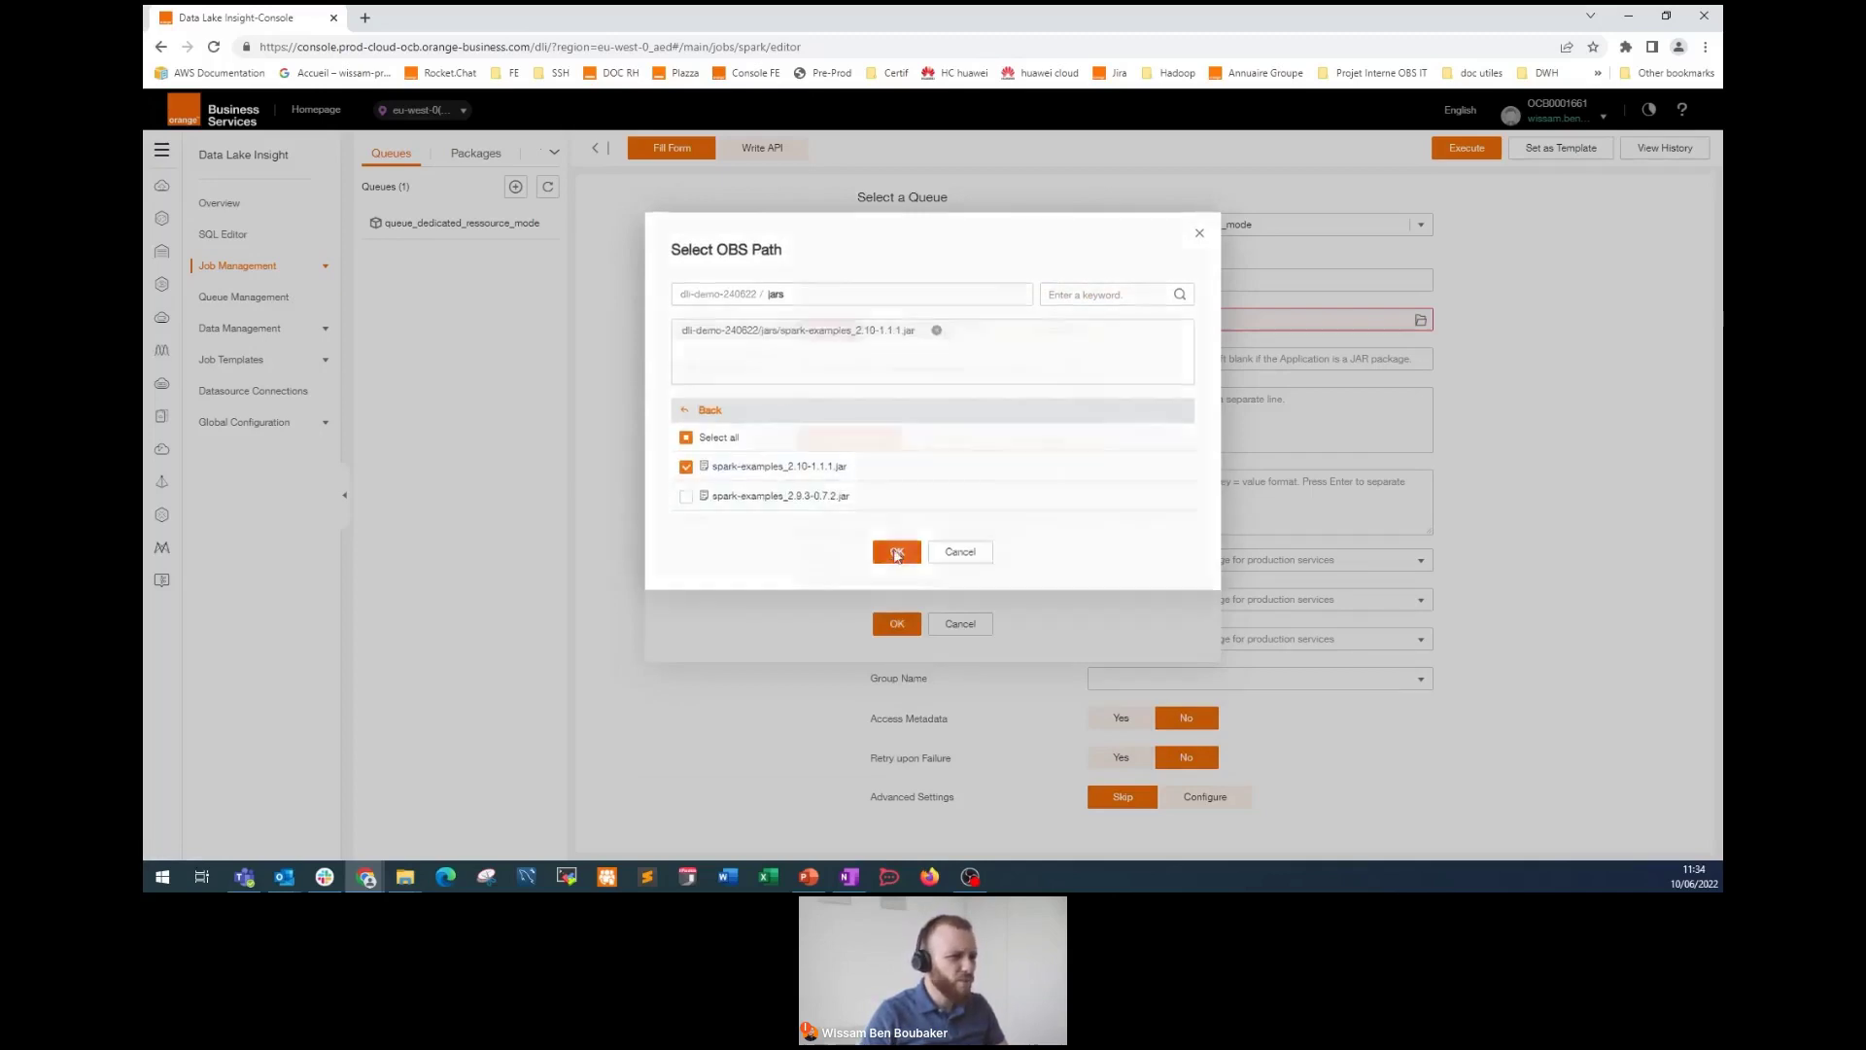
left_click(896, 552)
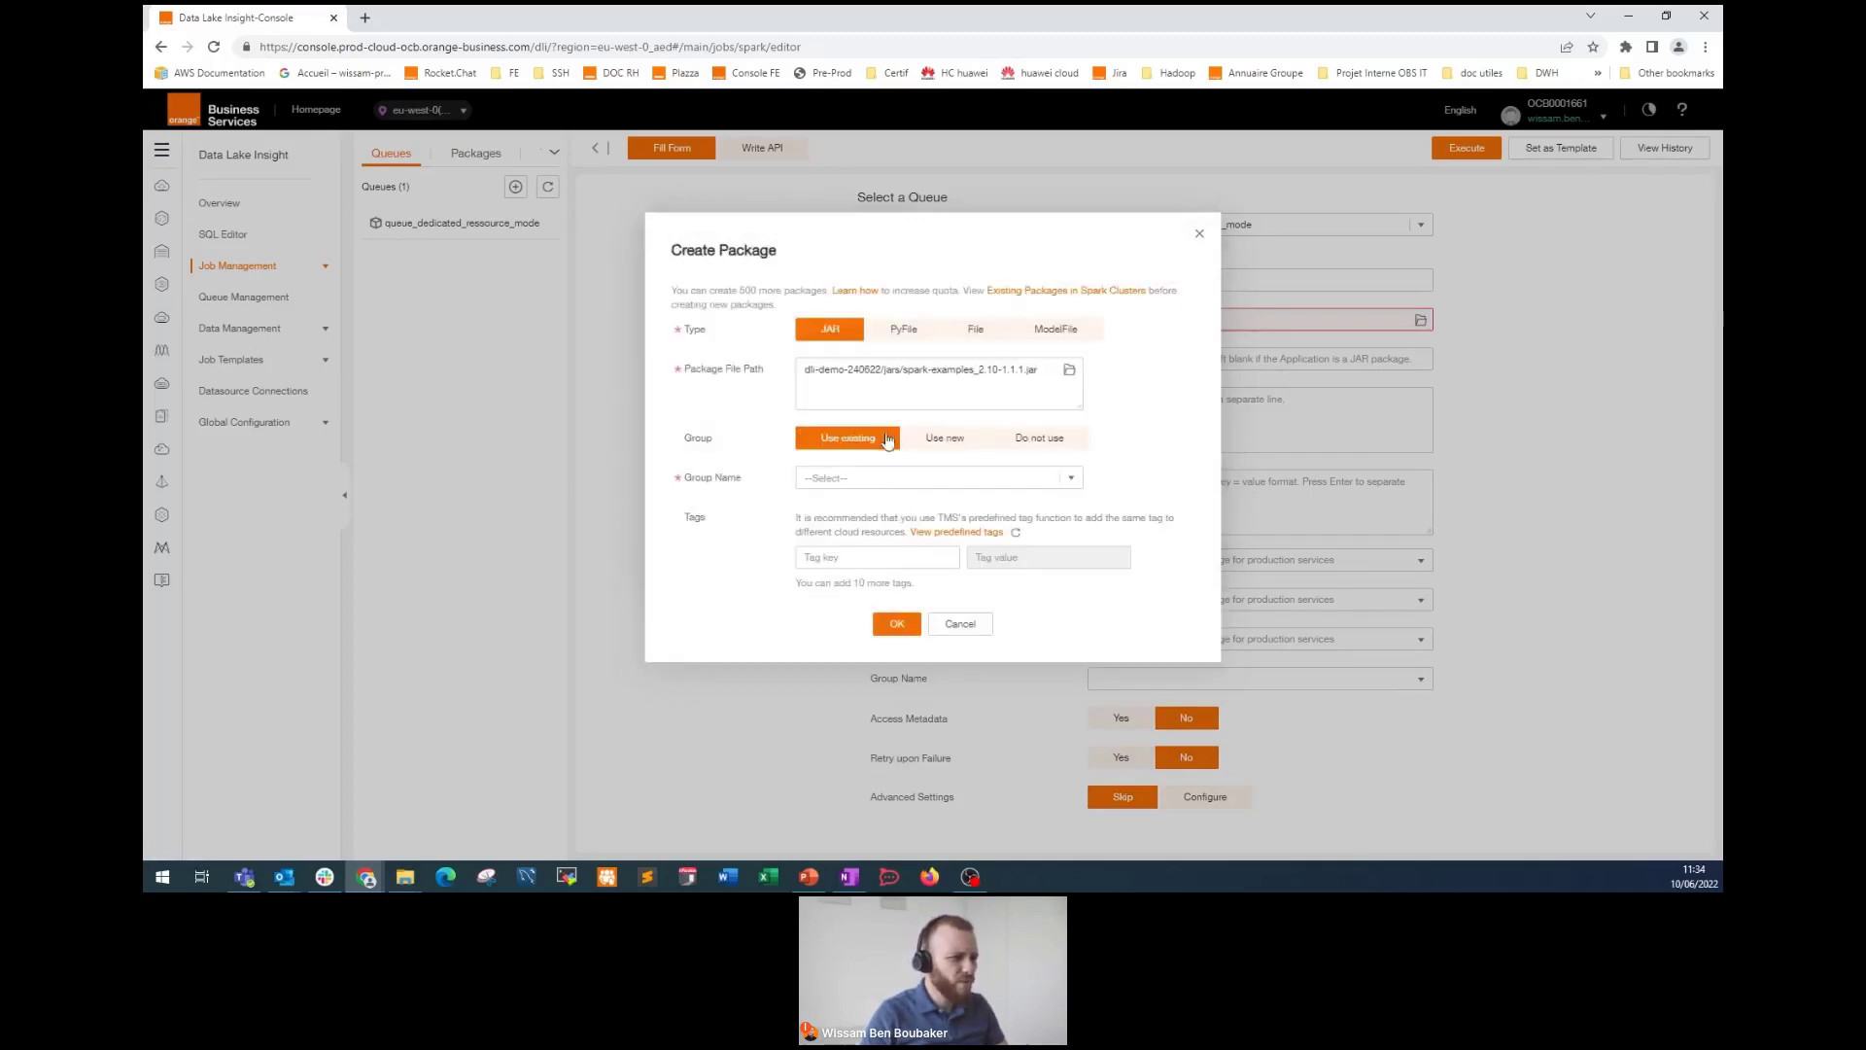
Step: Look for an existing package group (grp-dl, gro) and find no match
left_click(1074, 482)
left_click(1074, 482)
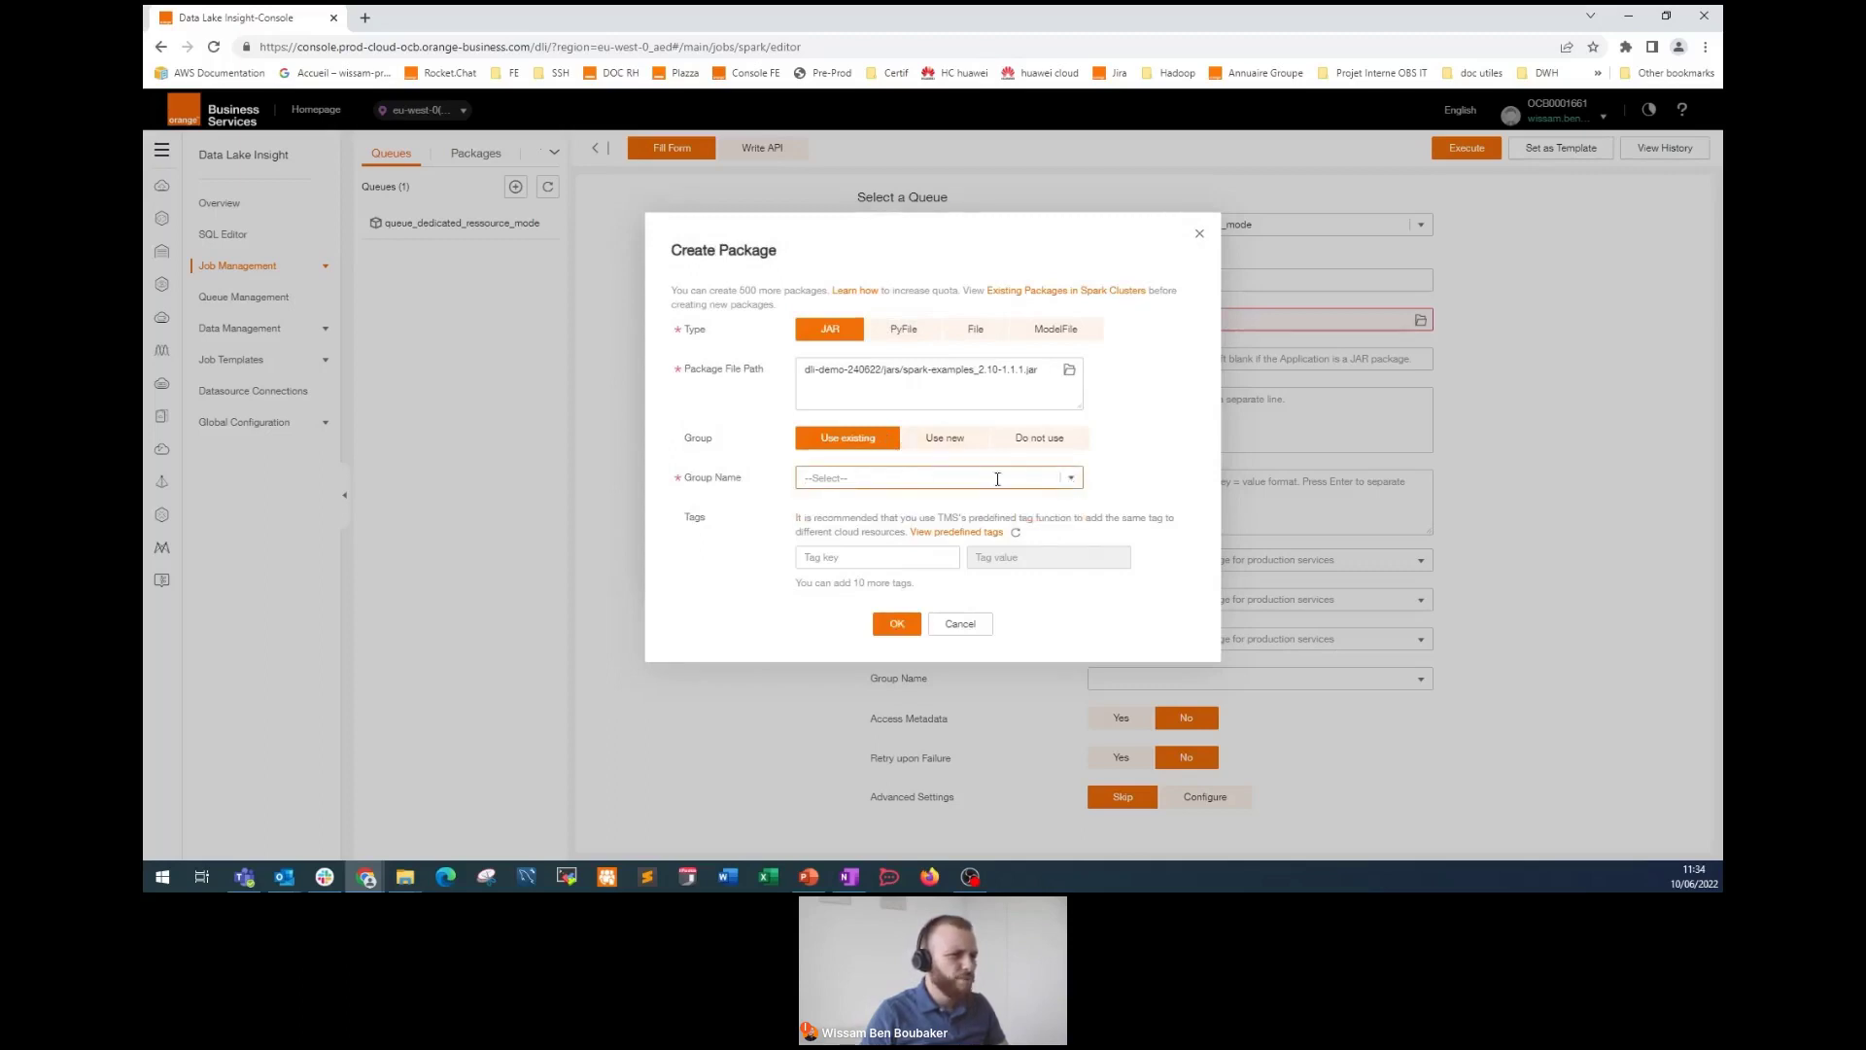
type("grp-dli")
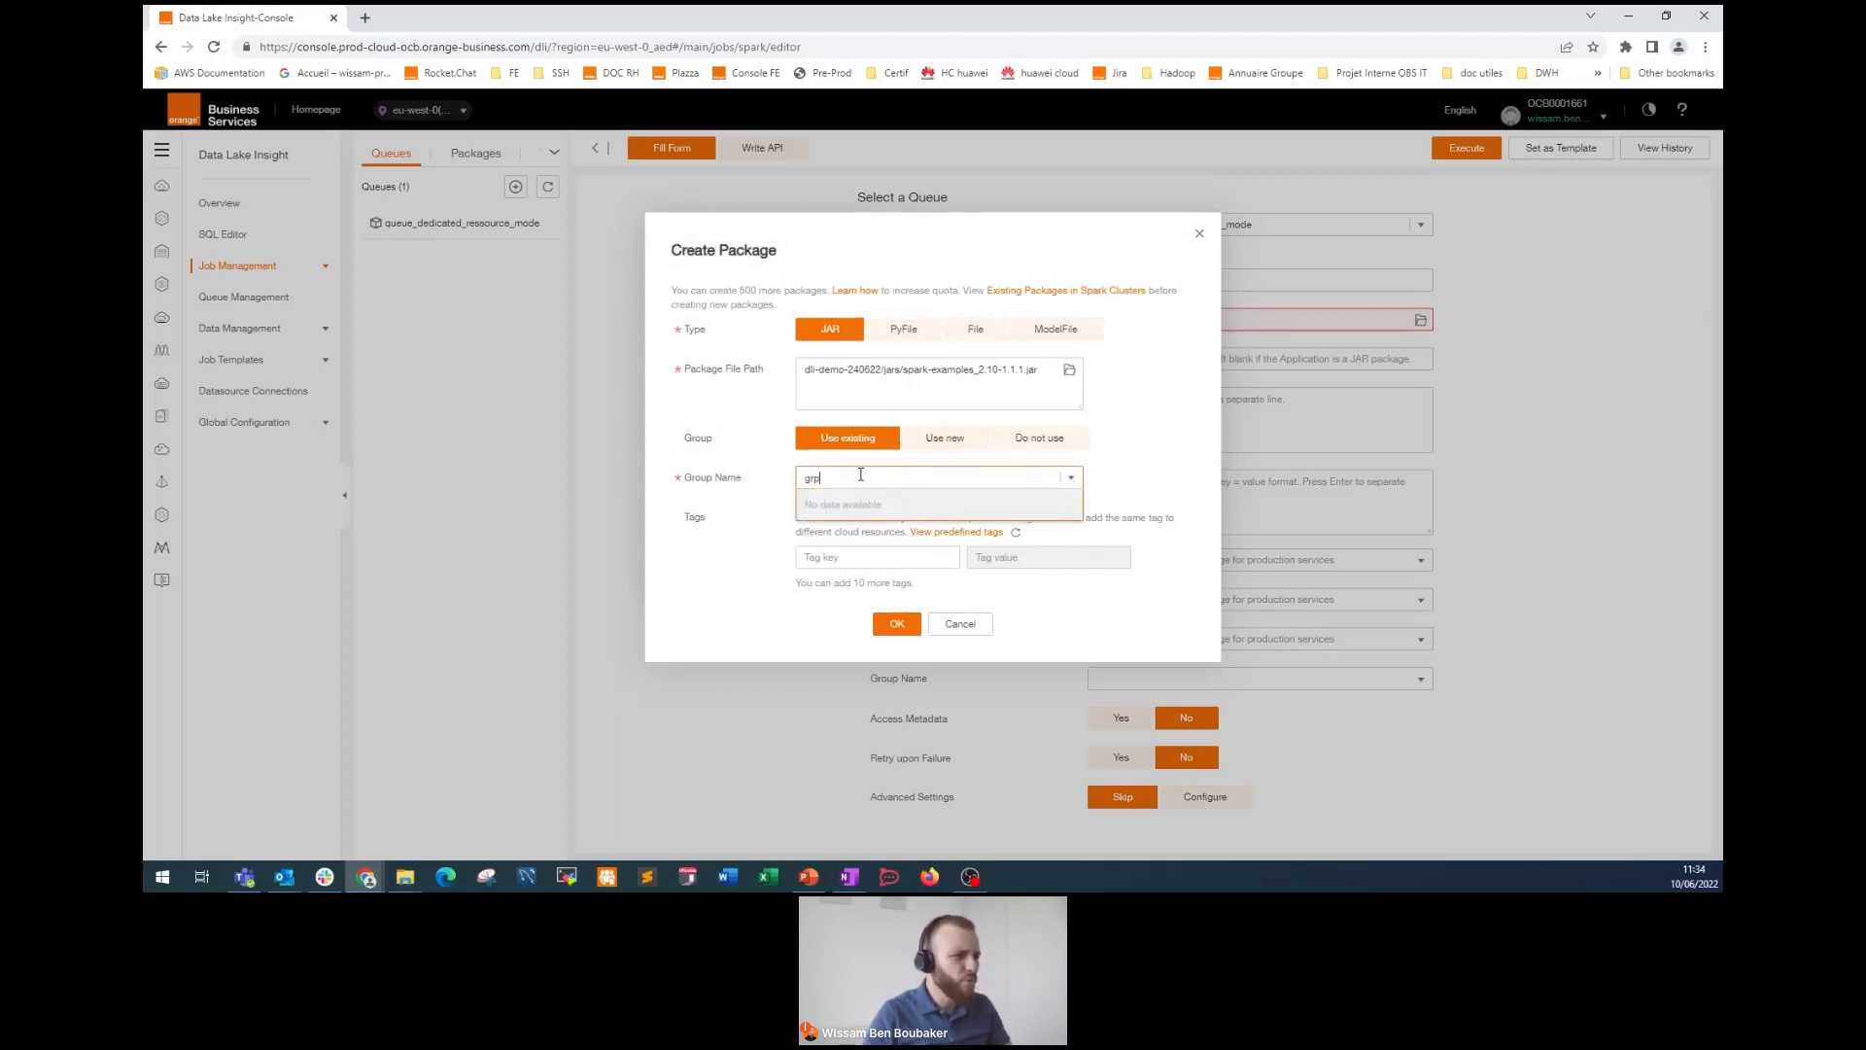
left_click(861, 558)
left_click(859, 481)
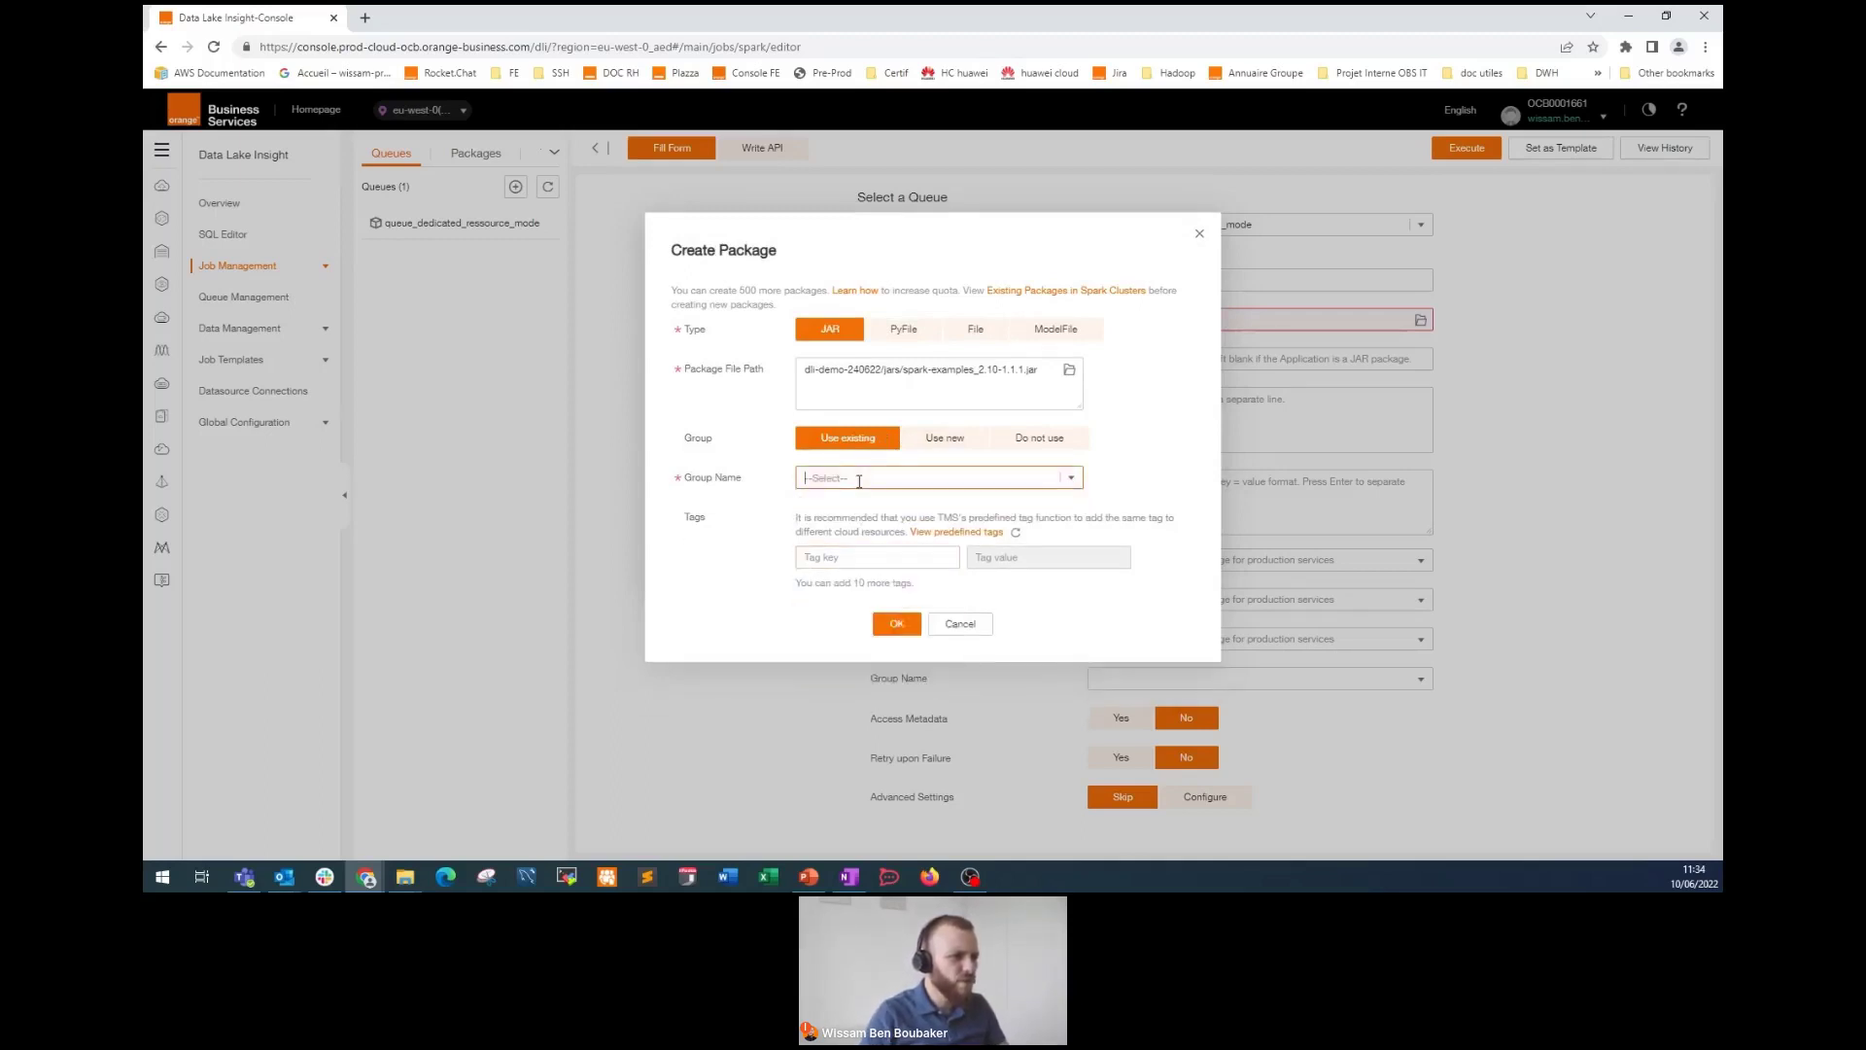
type("group_DLI")
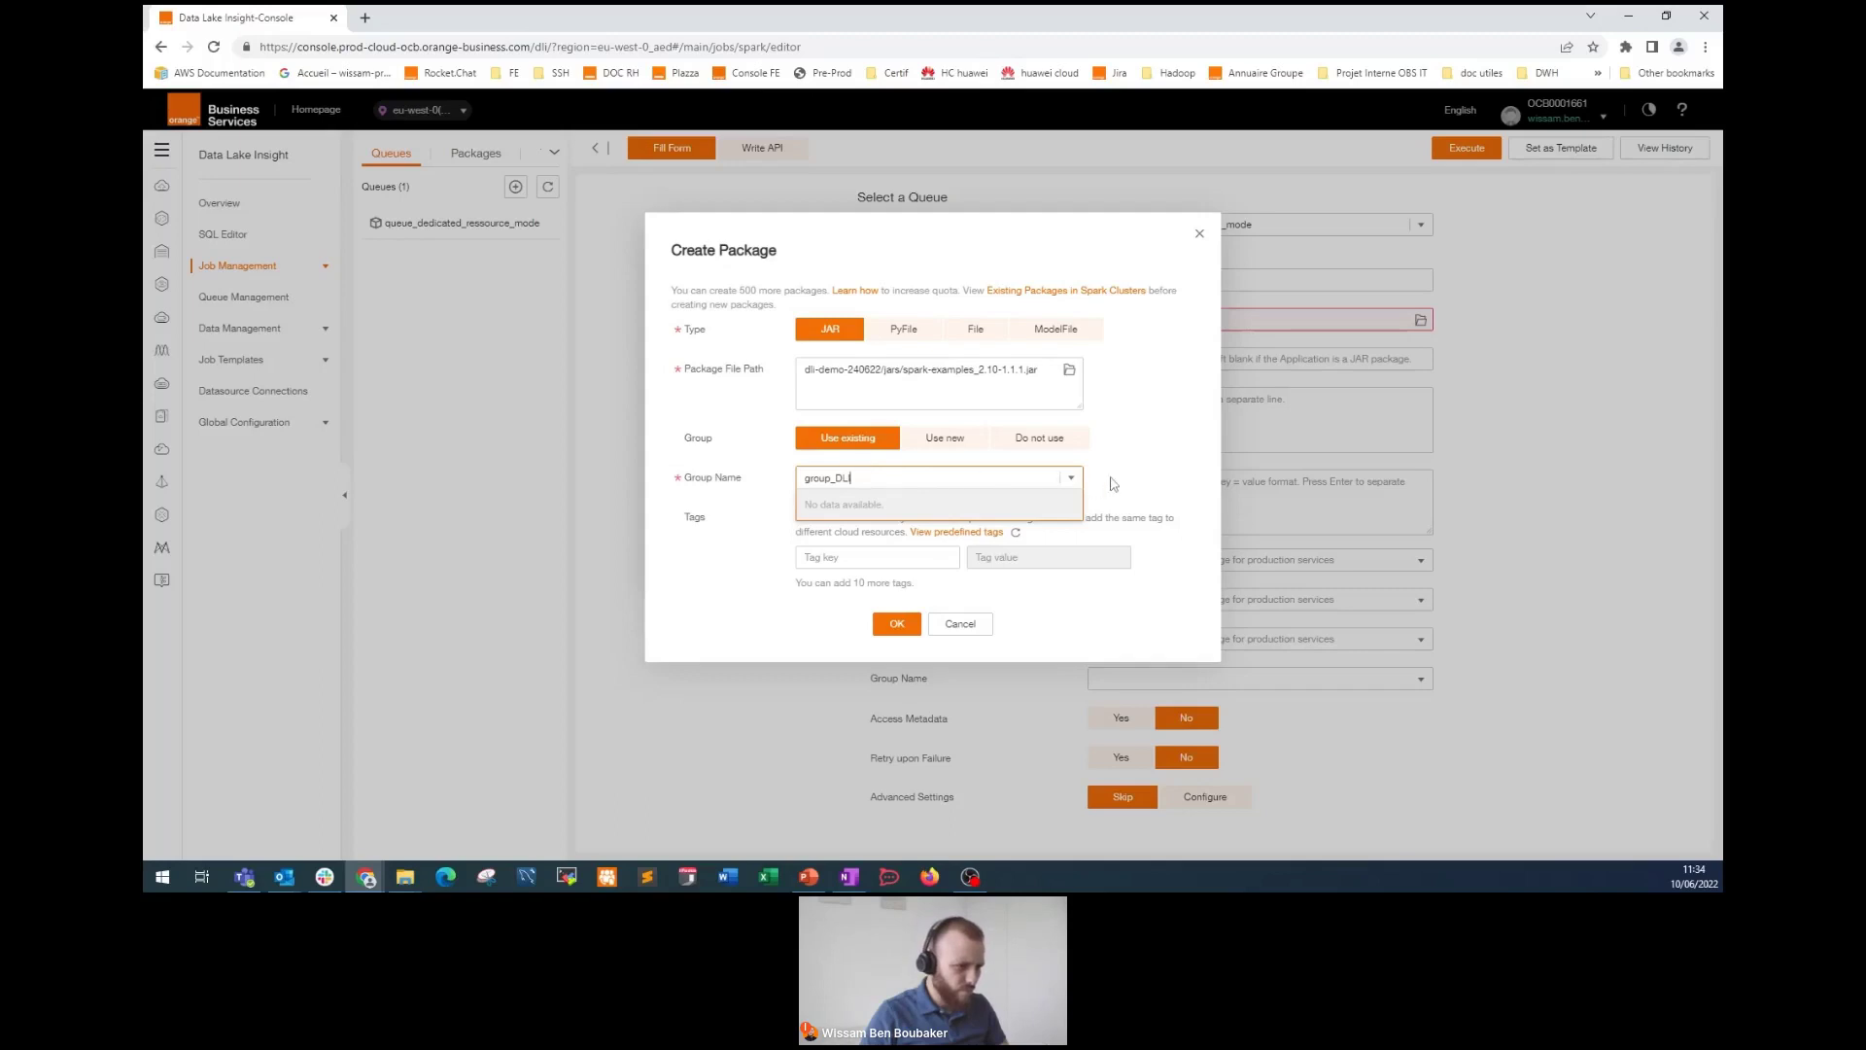
left_click(1113, 483)
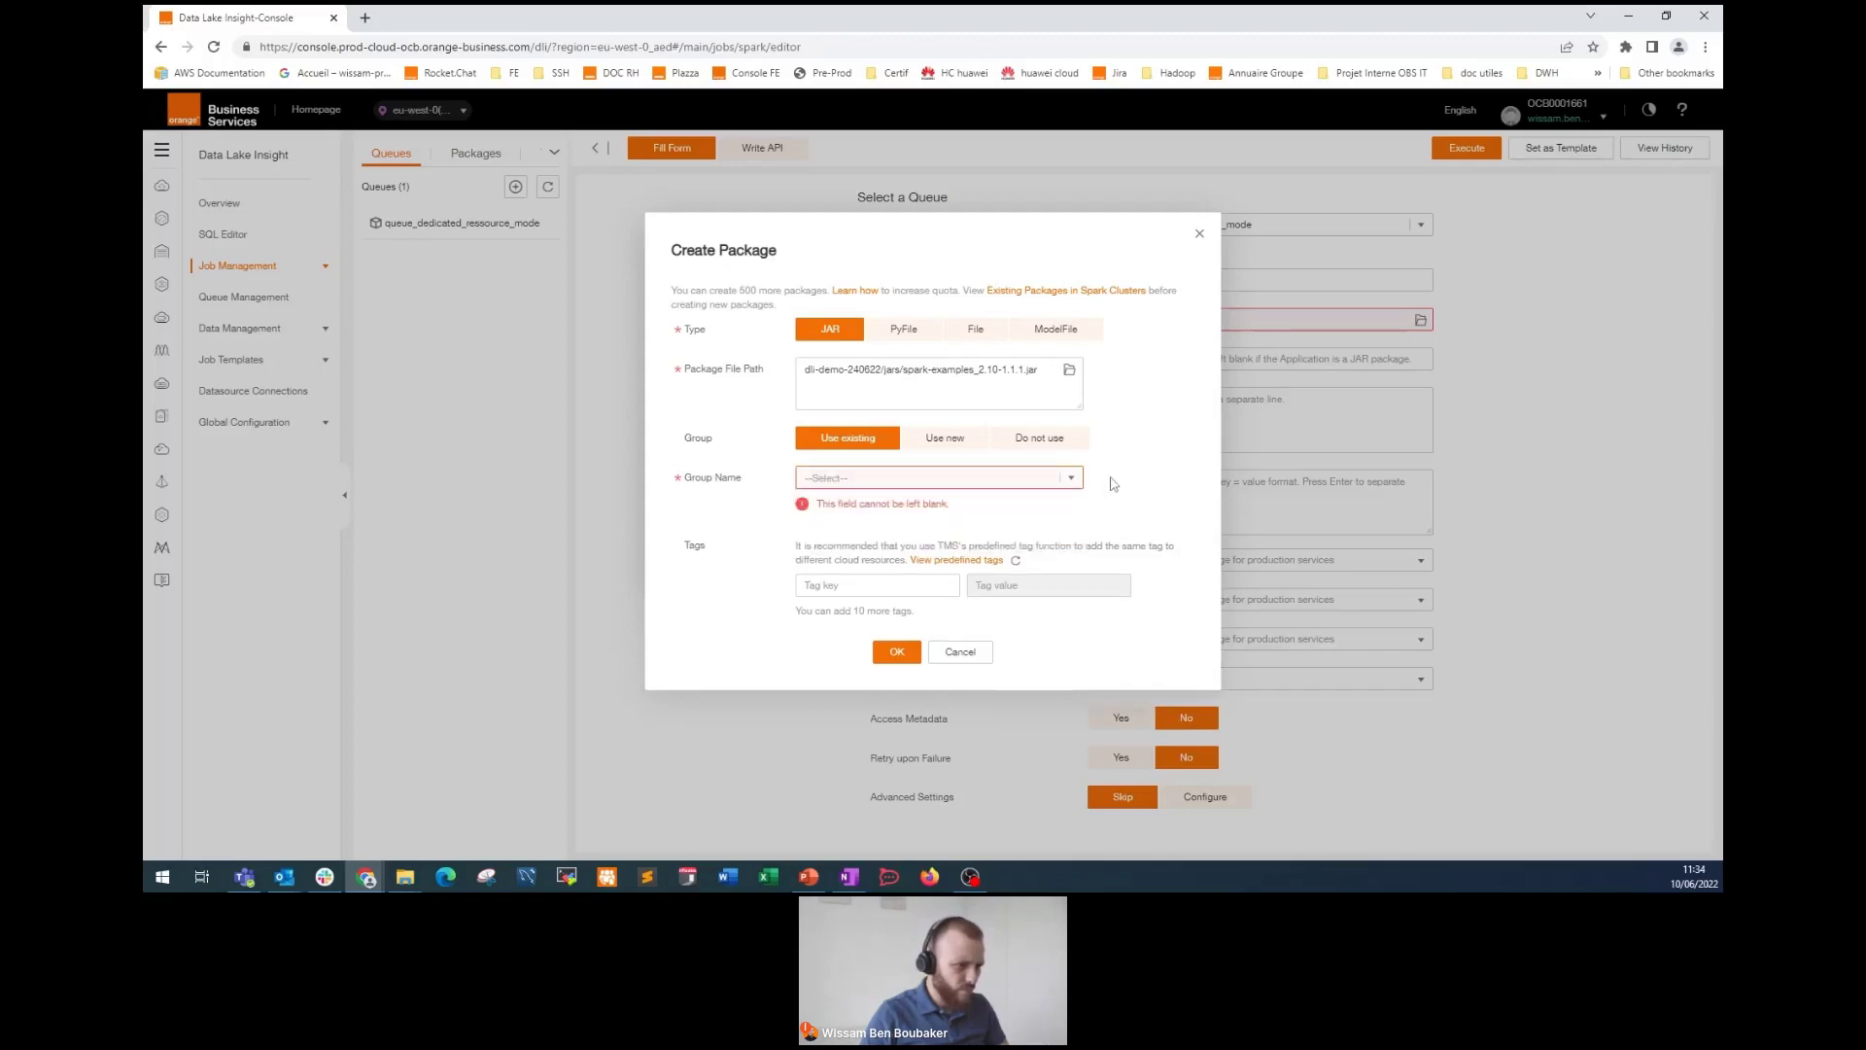
Step: Put the package in new group Group_DLI with an owner tag and create it
left_click(945, 439)
left_click(919, 478)
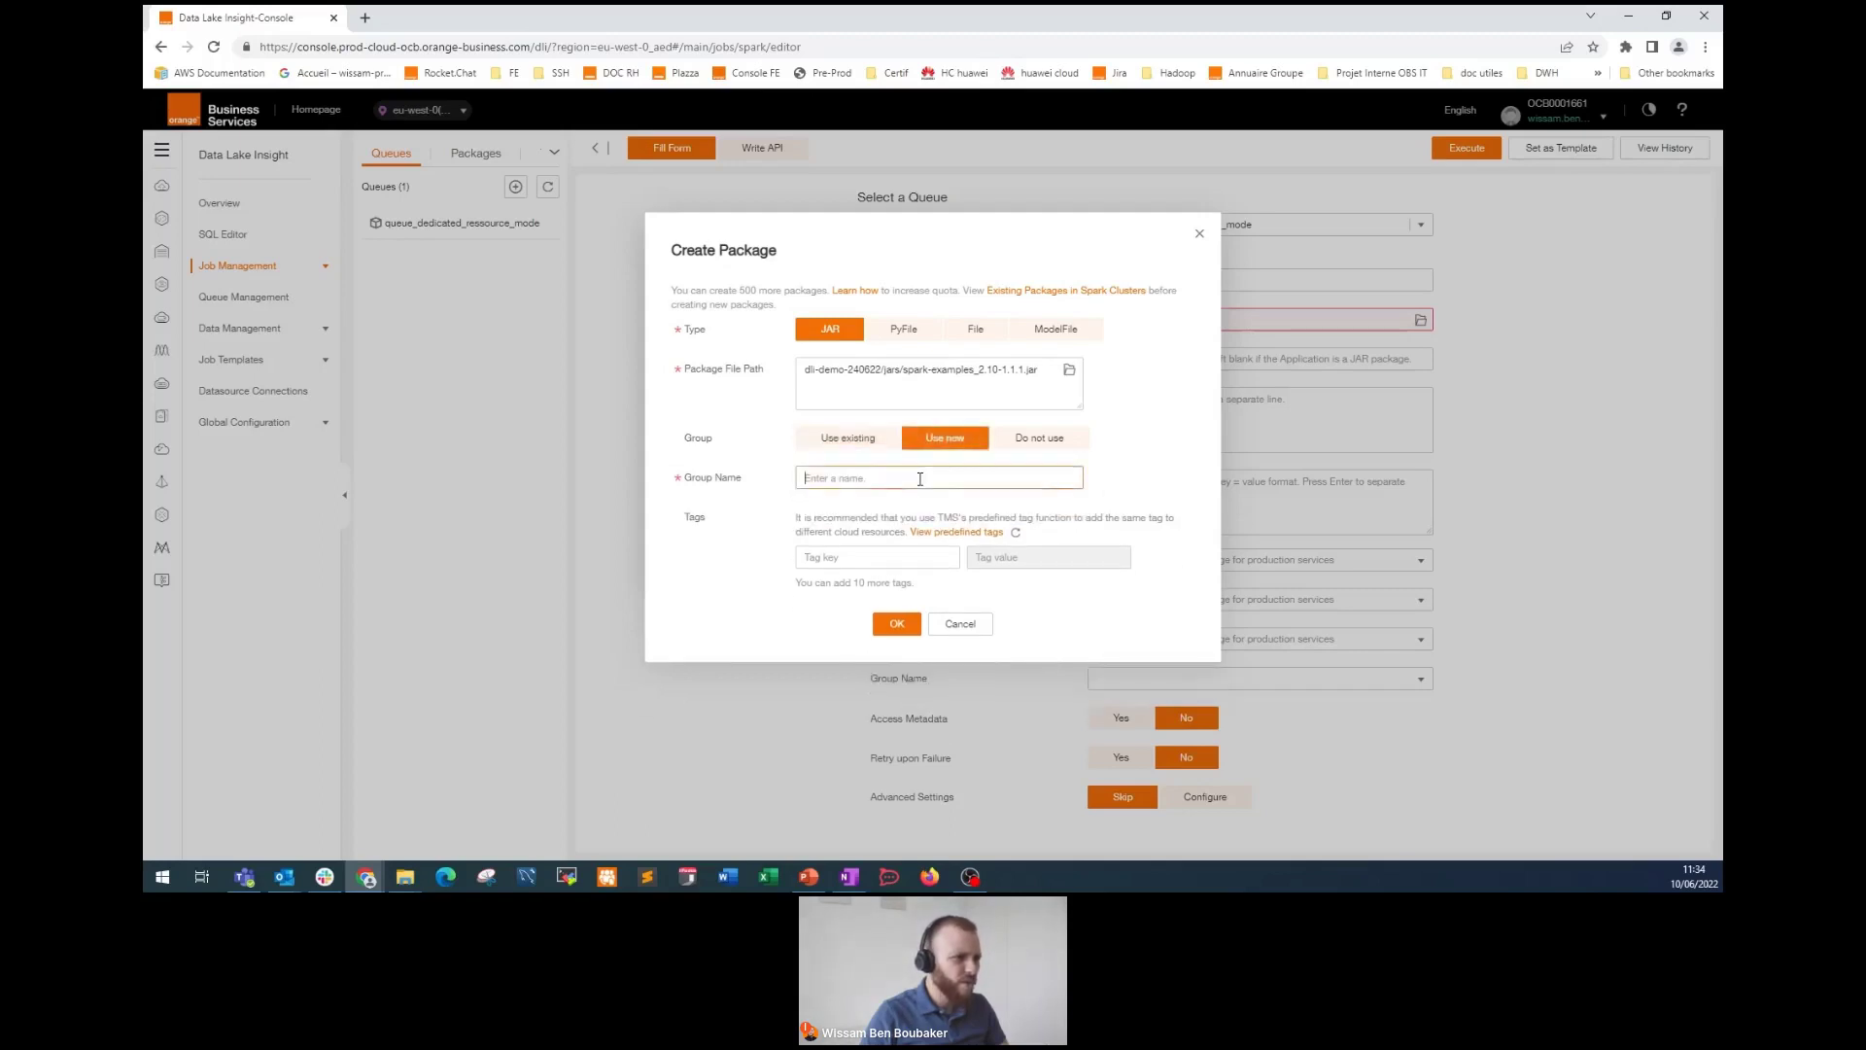
type("Group")
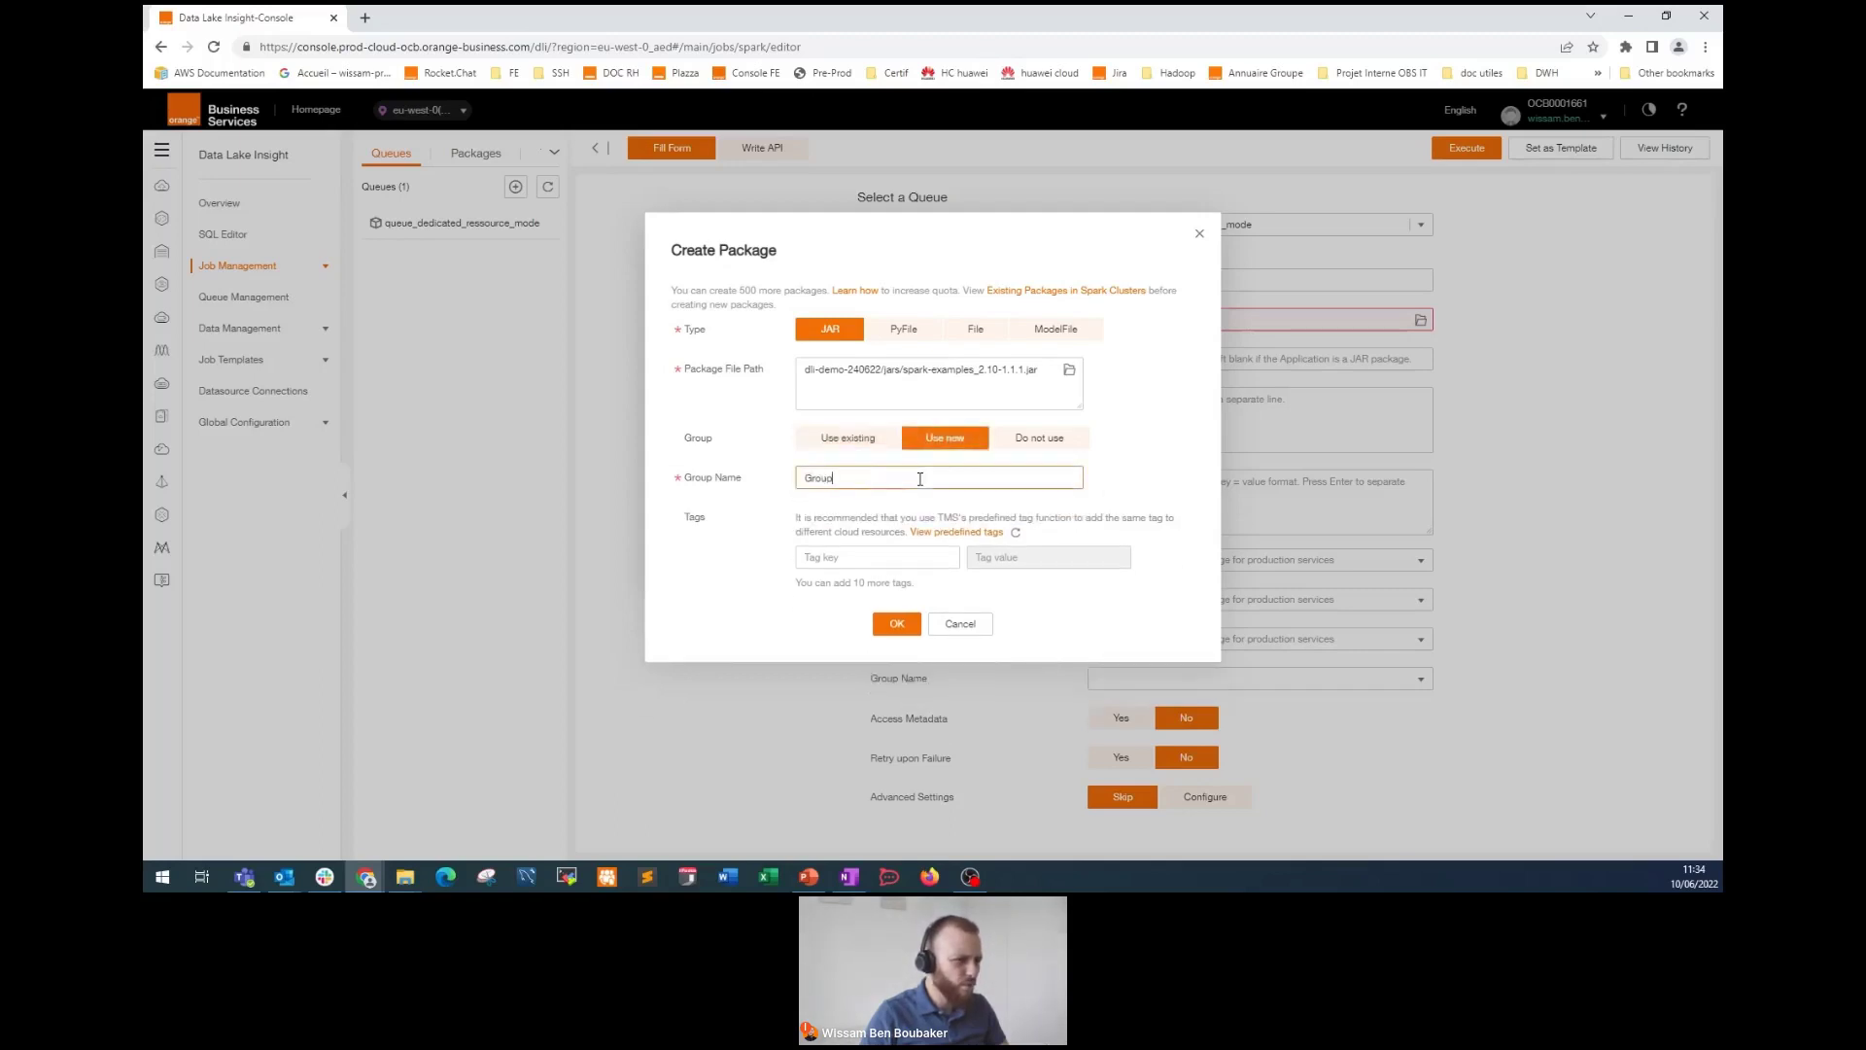
type("_DLI")
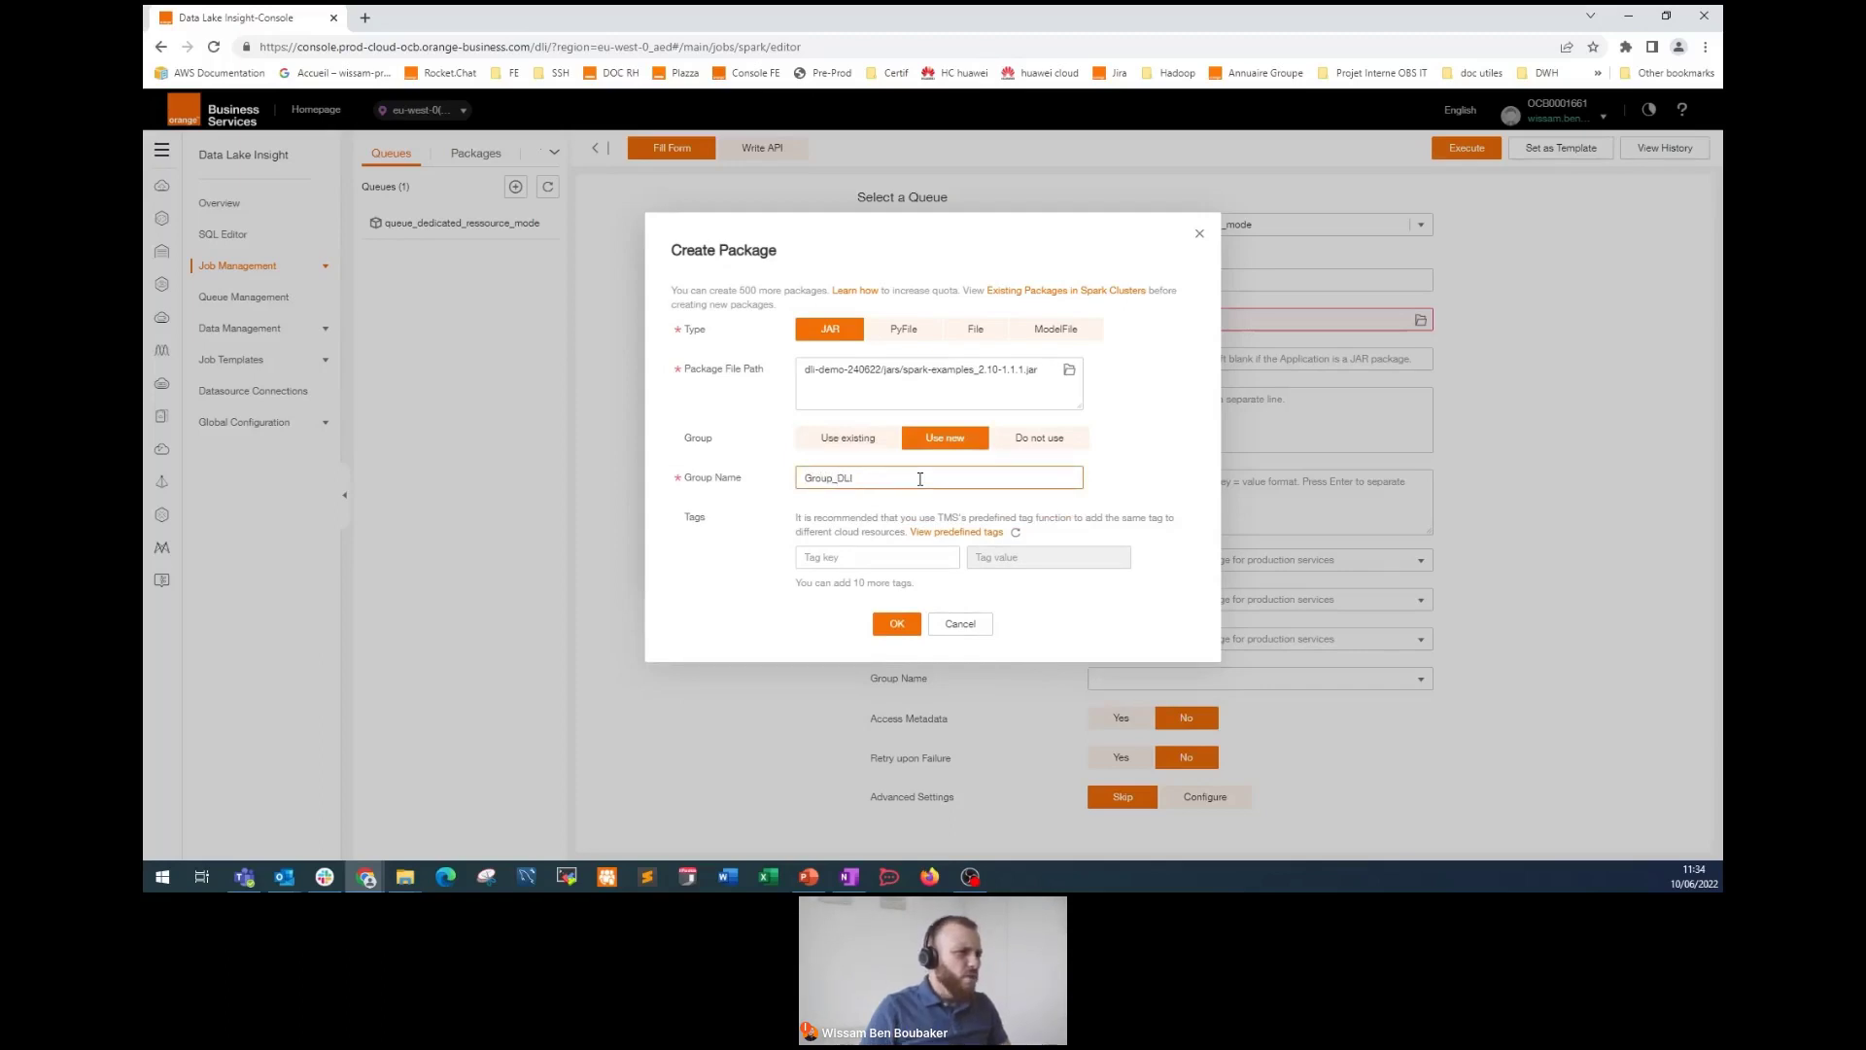
left_click(878, 559)
left_click(856, 585)
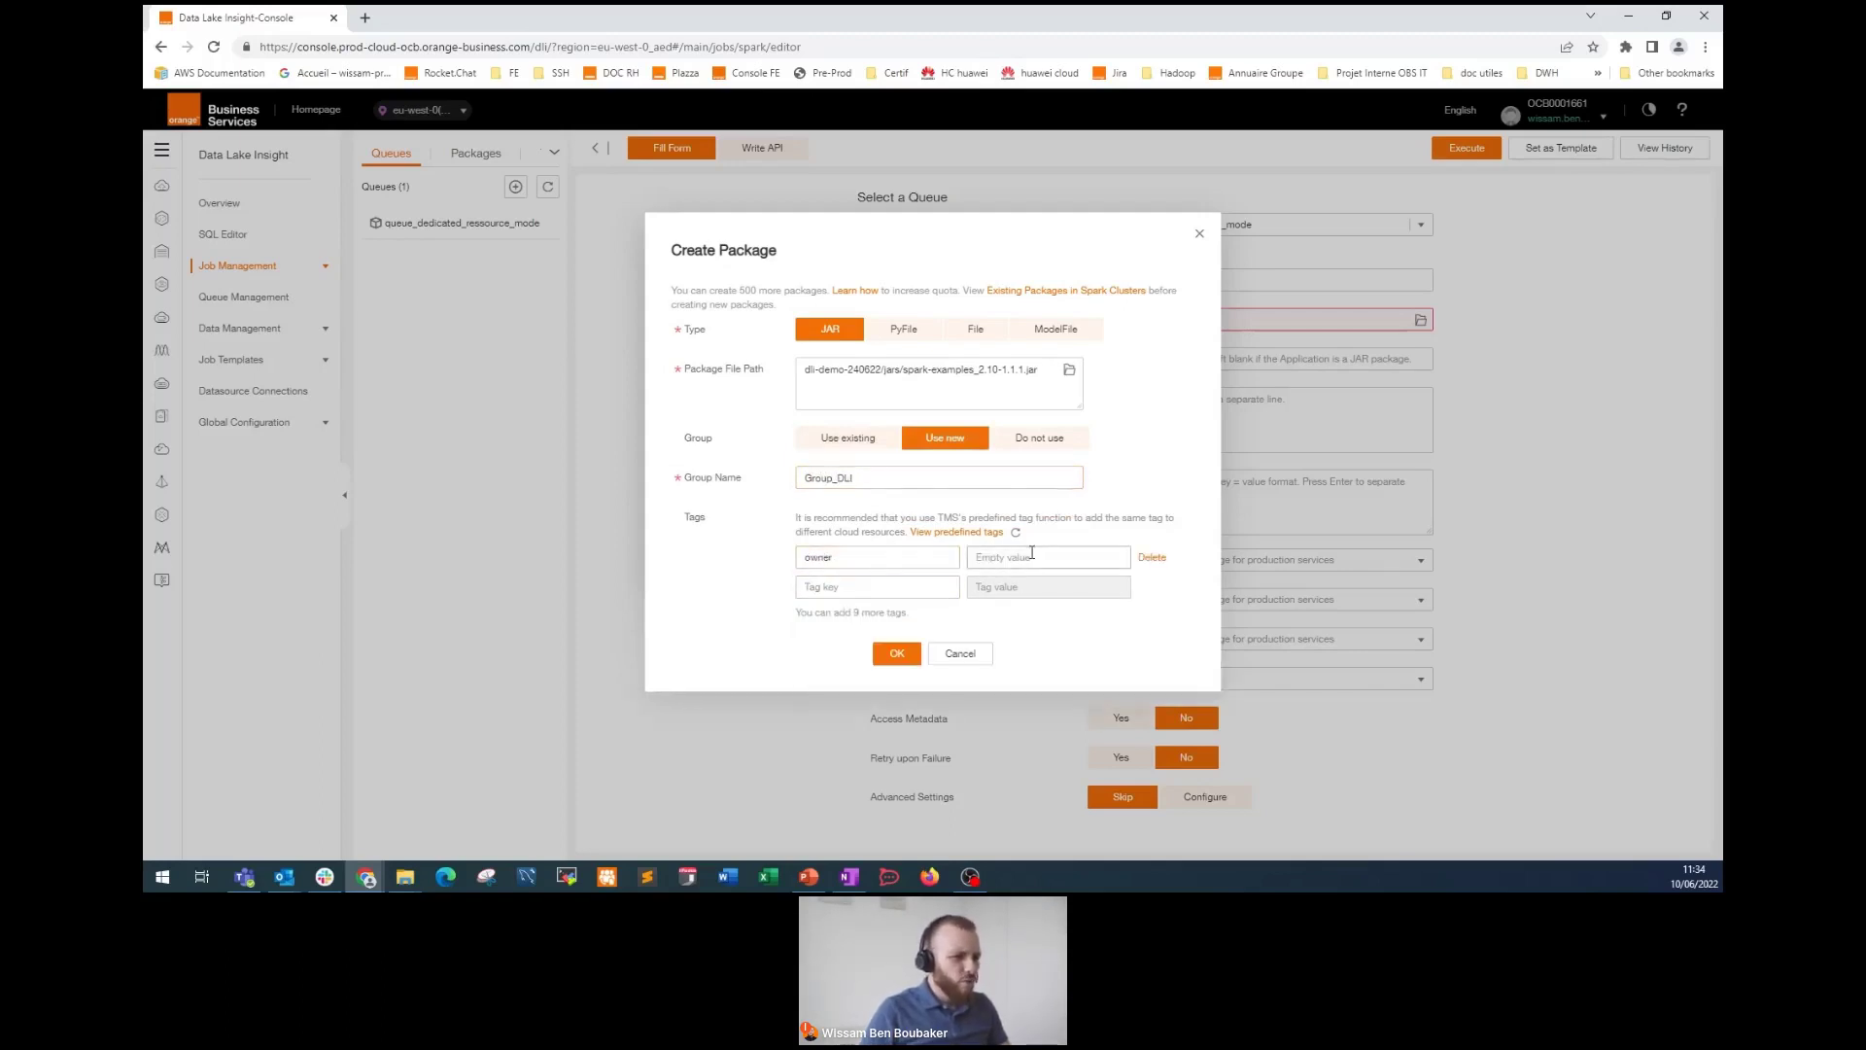
left_click(1027, 556)
type("wissam")
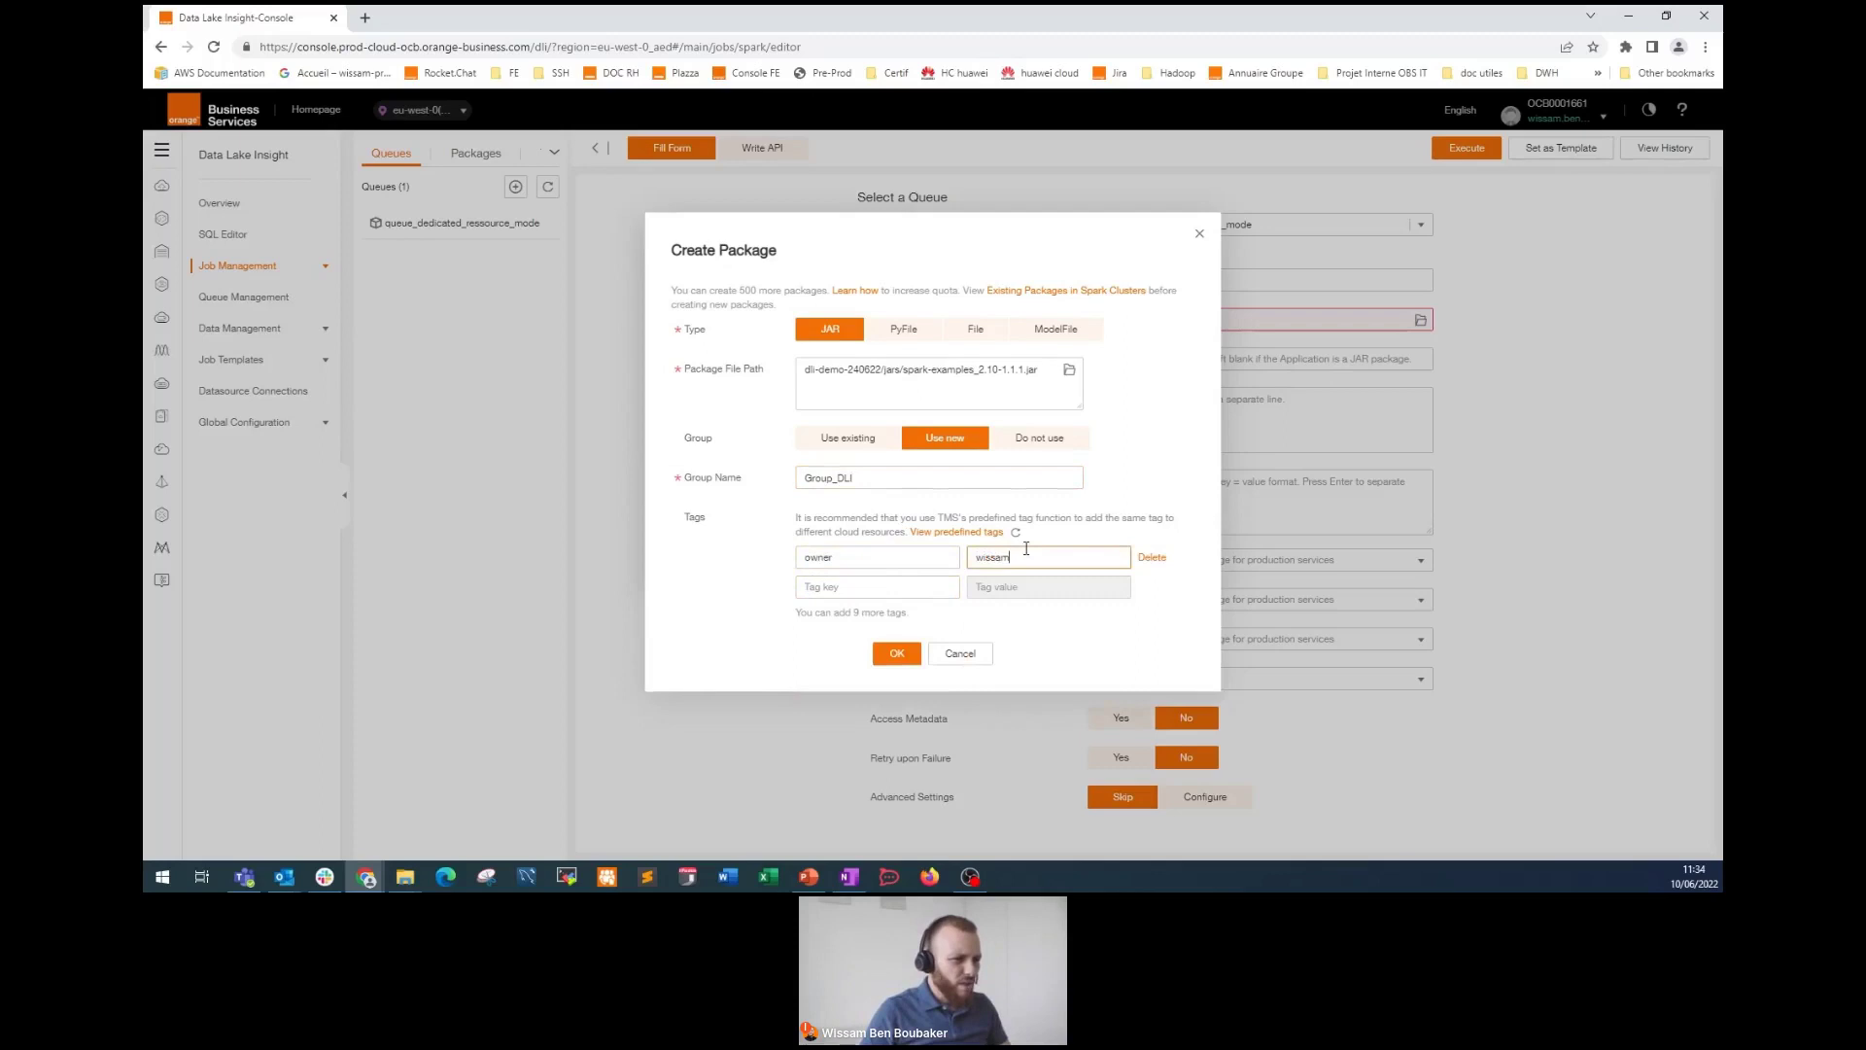
left_click(897, 655)
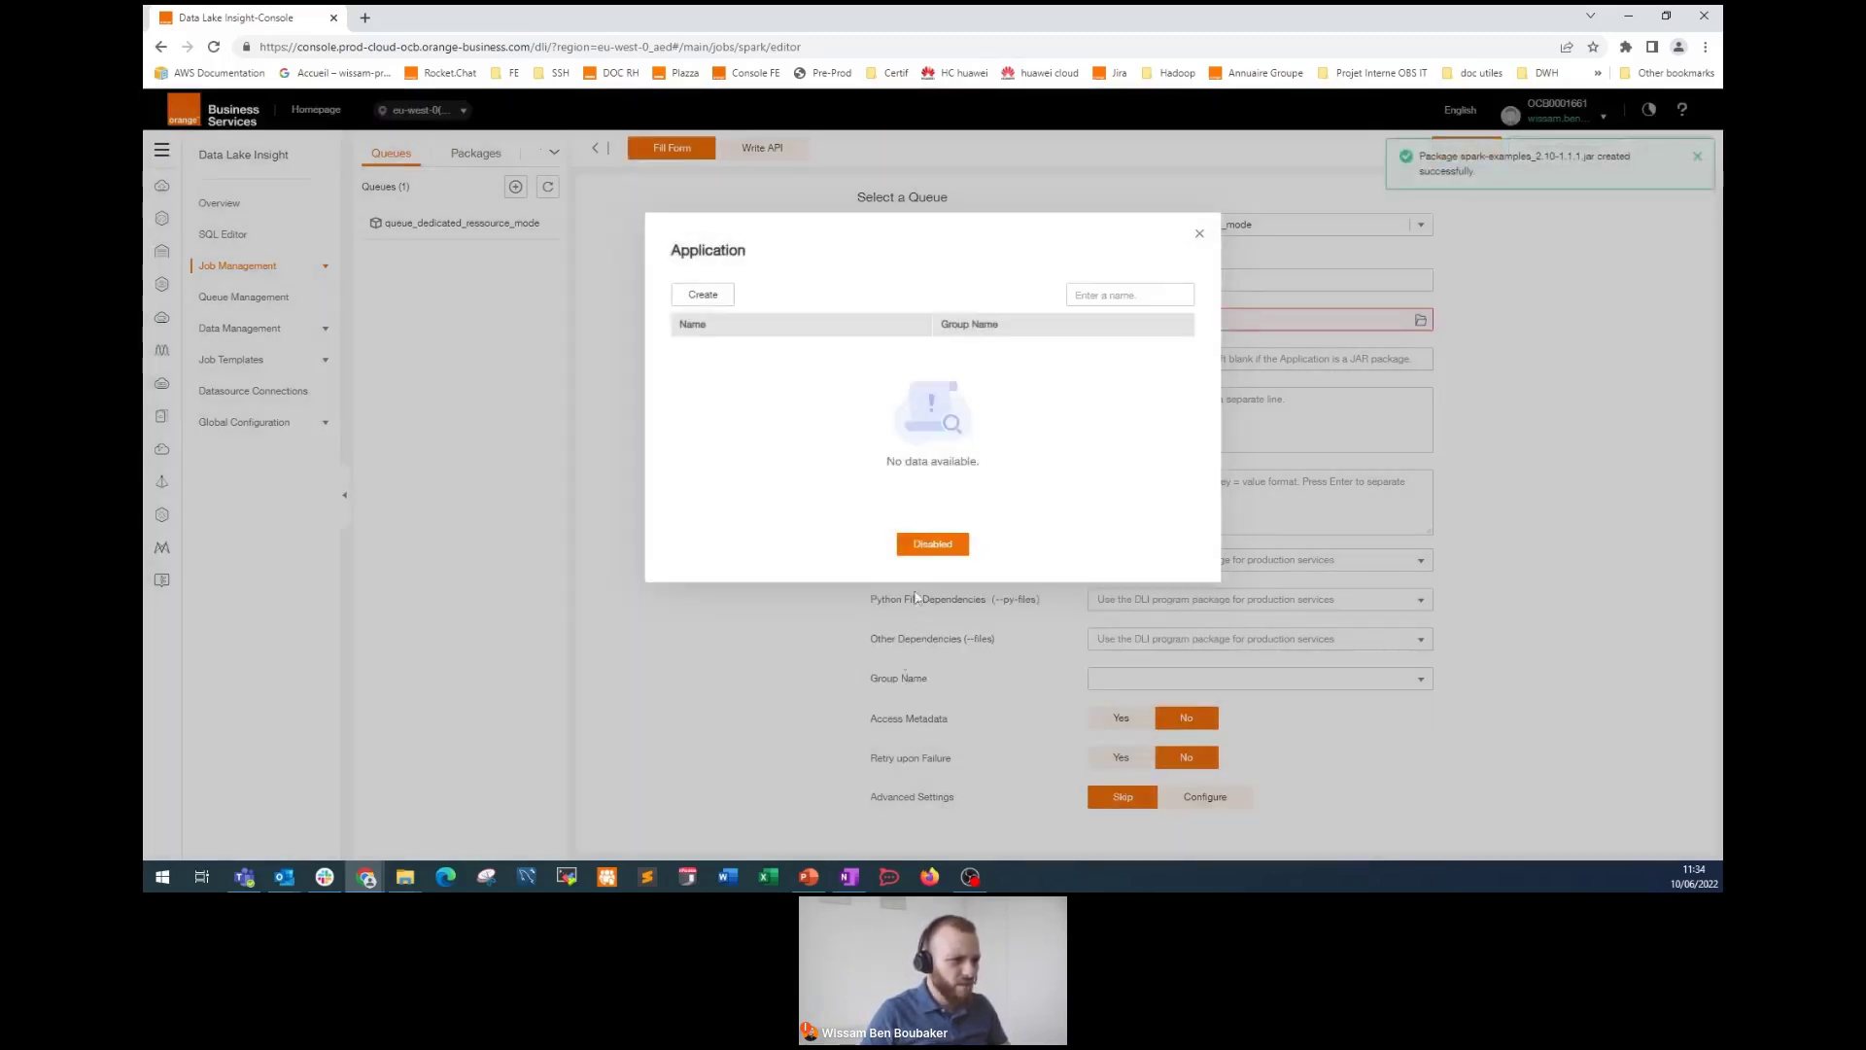
Step: Use the spark-examples jar with main class org.apache.spark.examples.SparkPi and no JAR dependencies
left_click(933, 544)
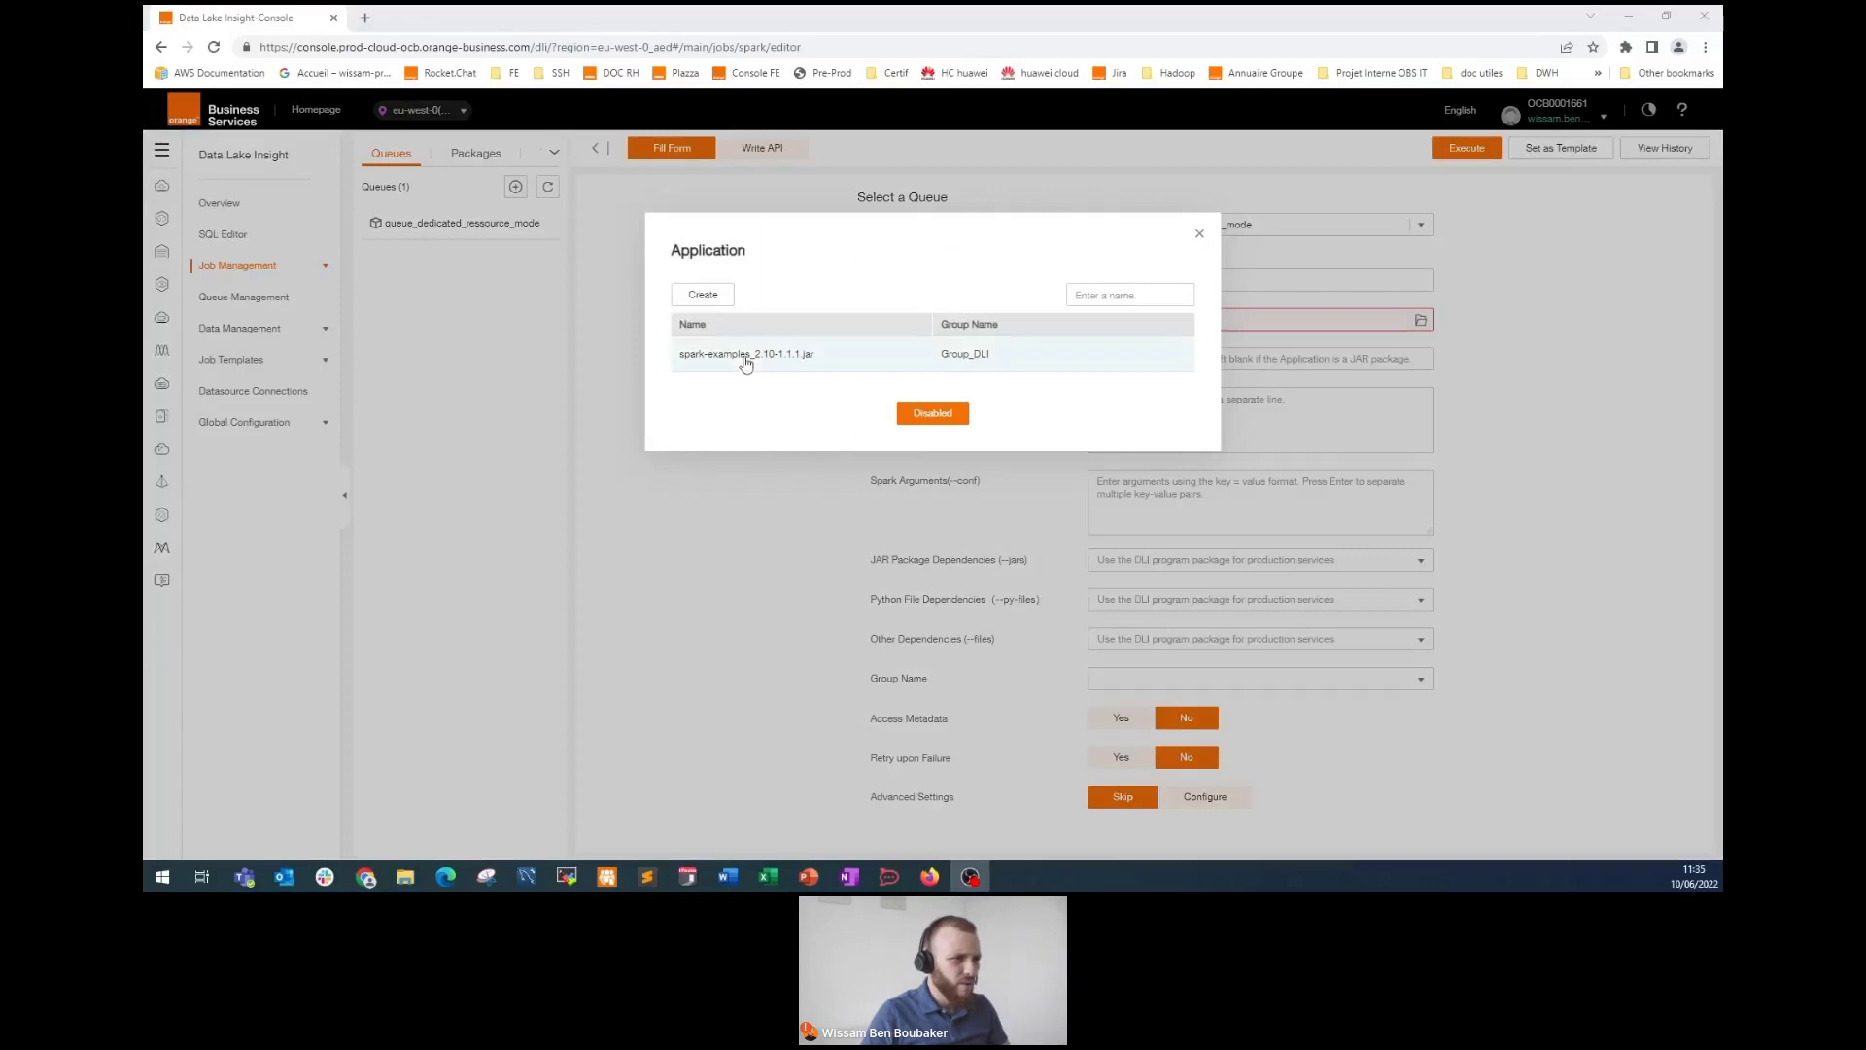
double_click(746, 356)
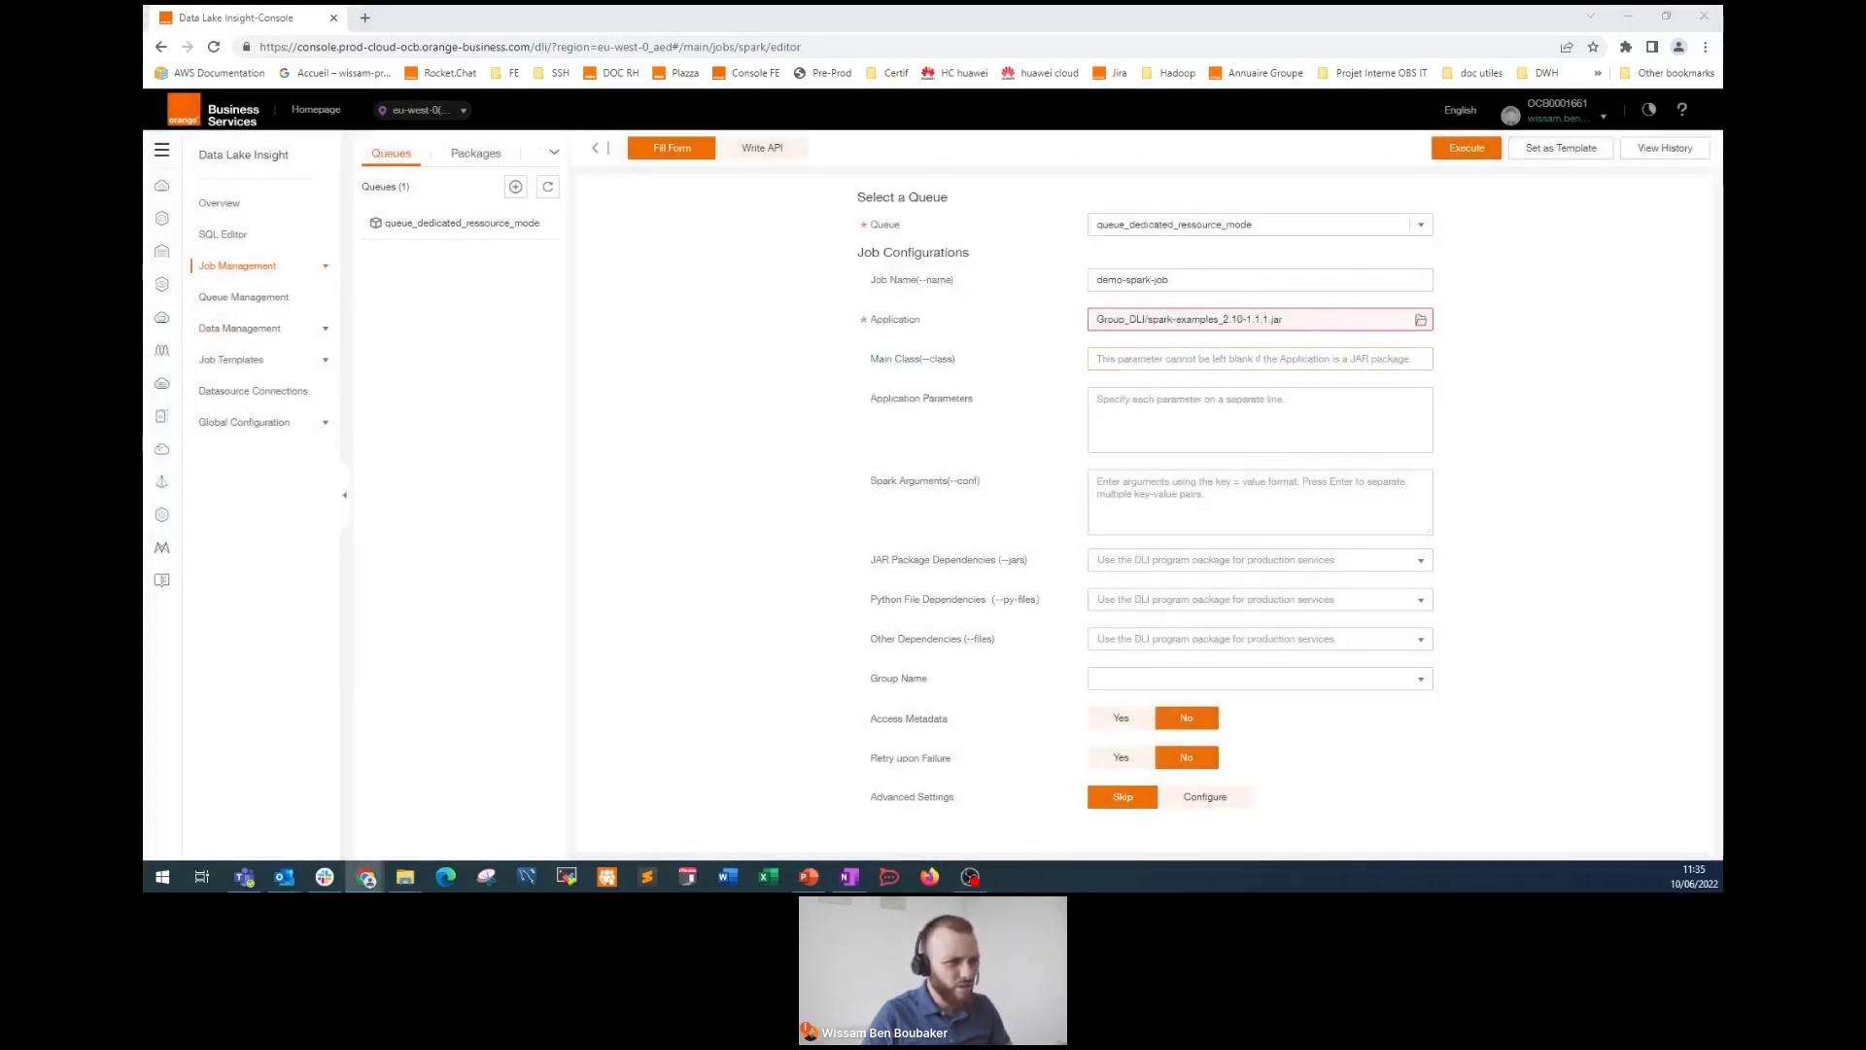
left_click(1188, 360)
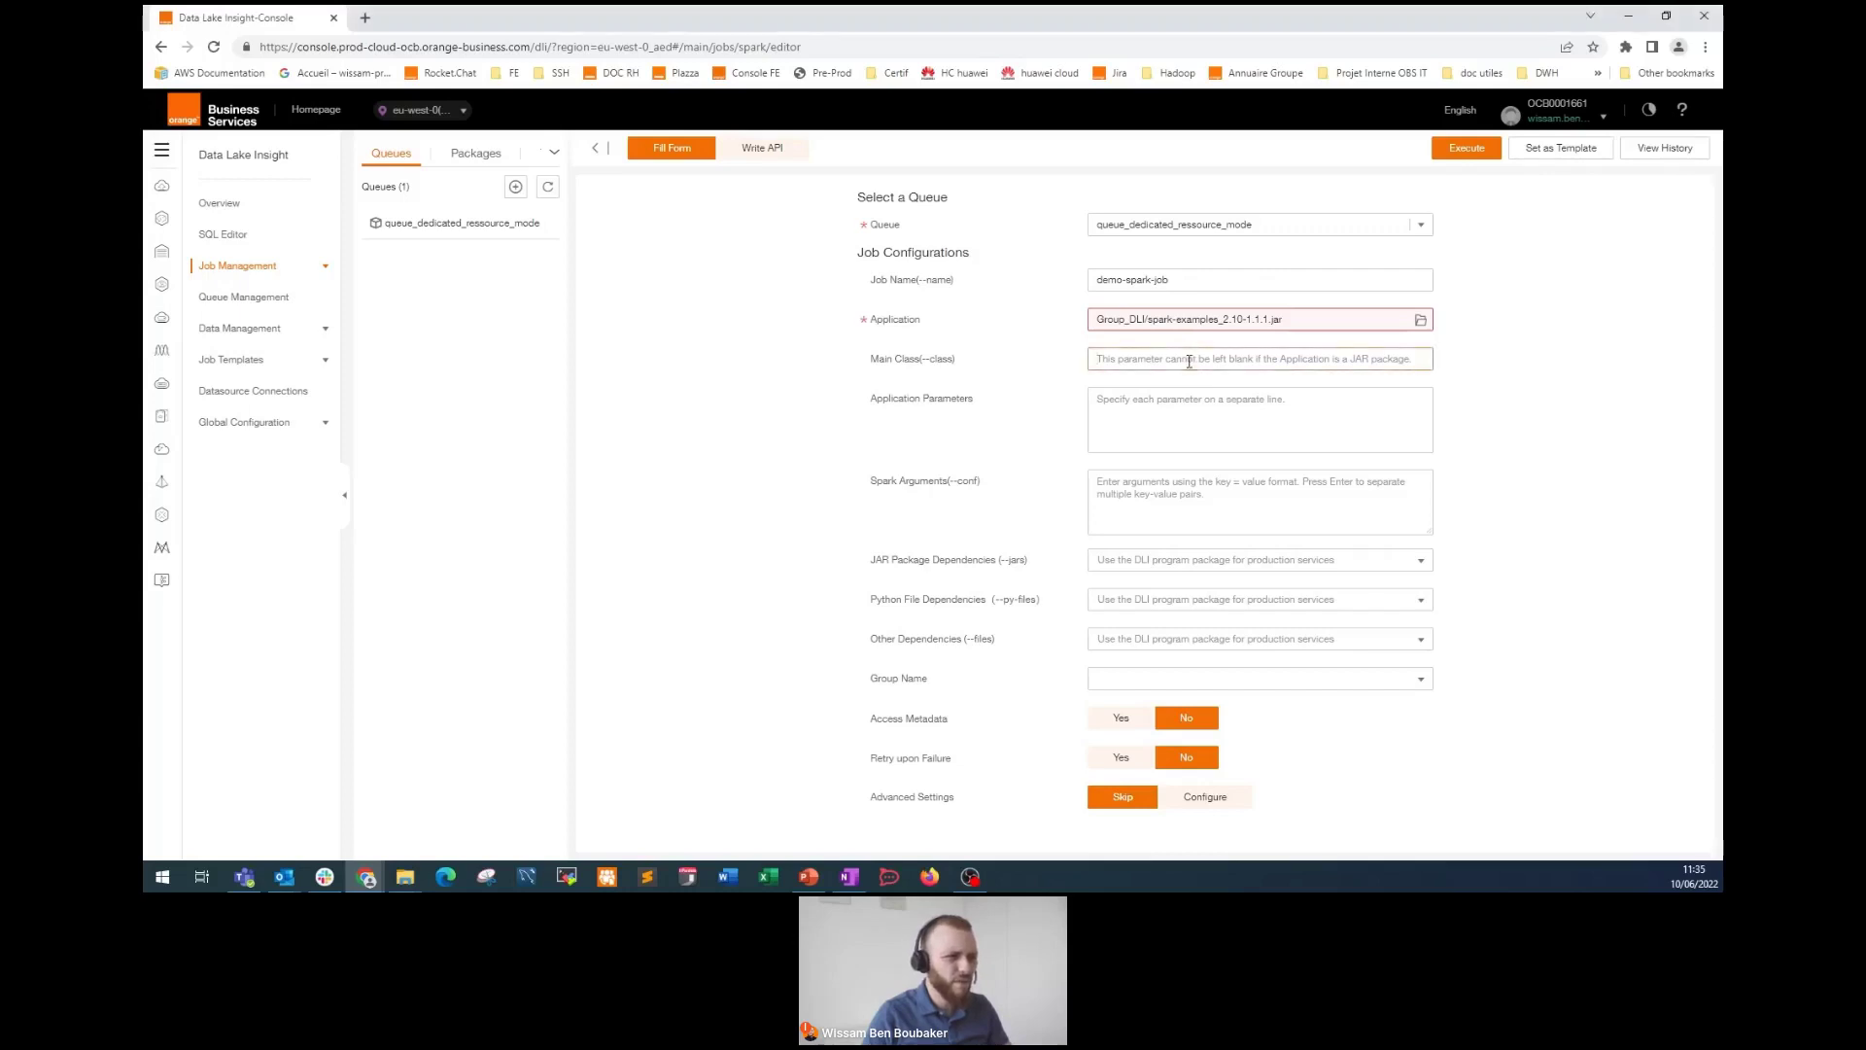
type("org.apache.spark.examples.SparkPi")
left_click(1185, 400)
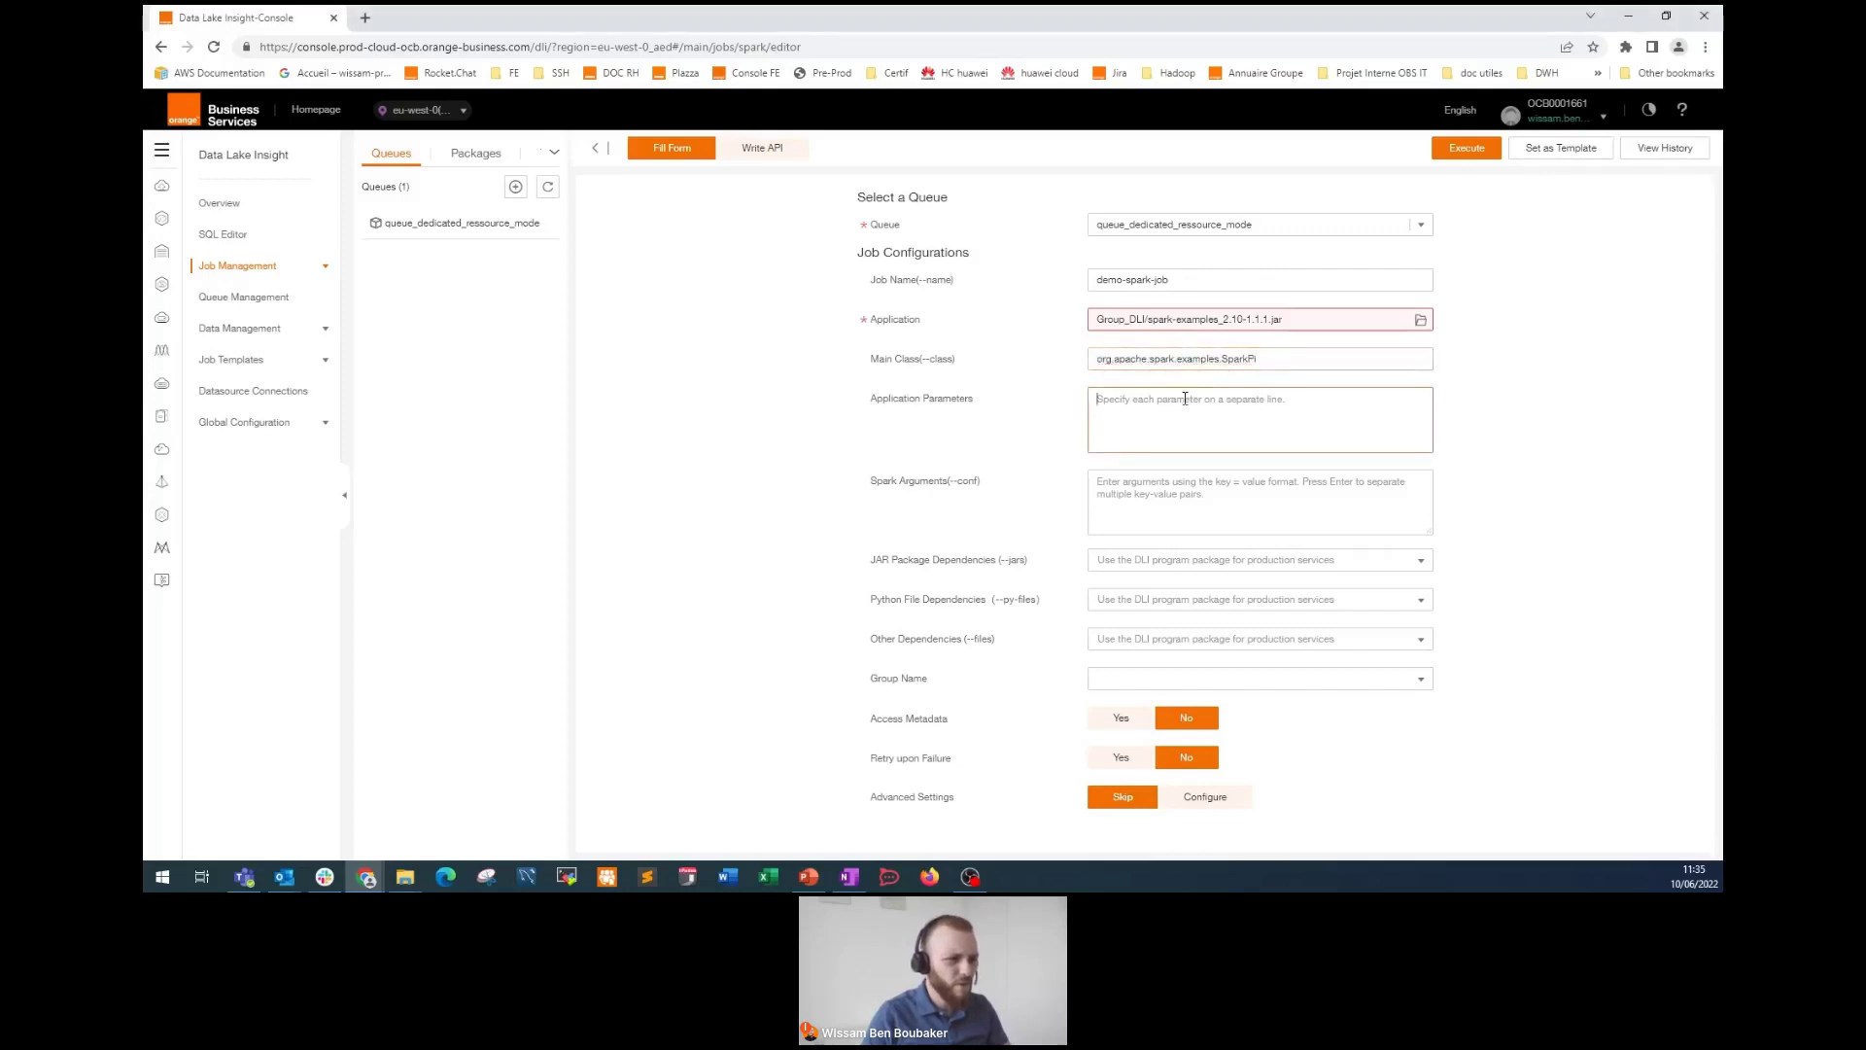
left_click(1171, 529)
left_click(1164, 560)
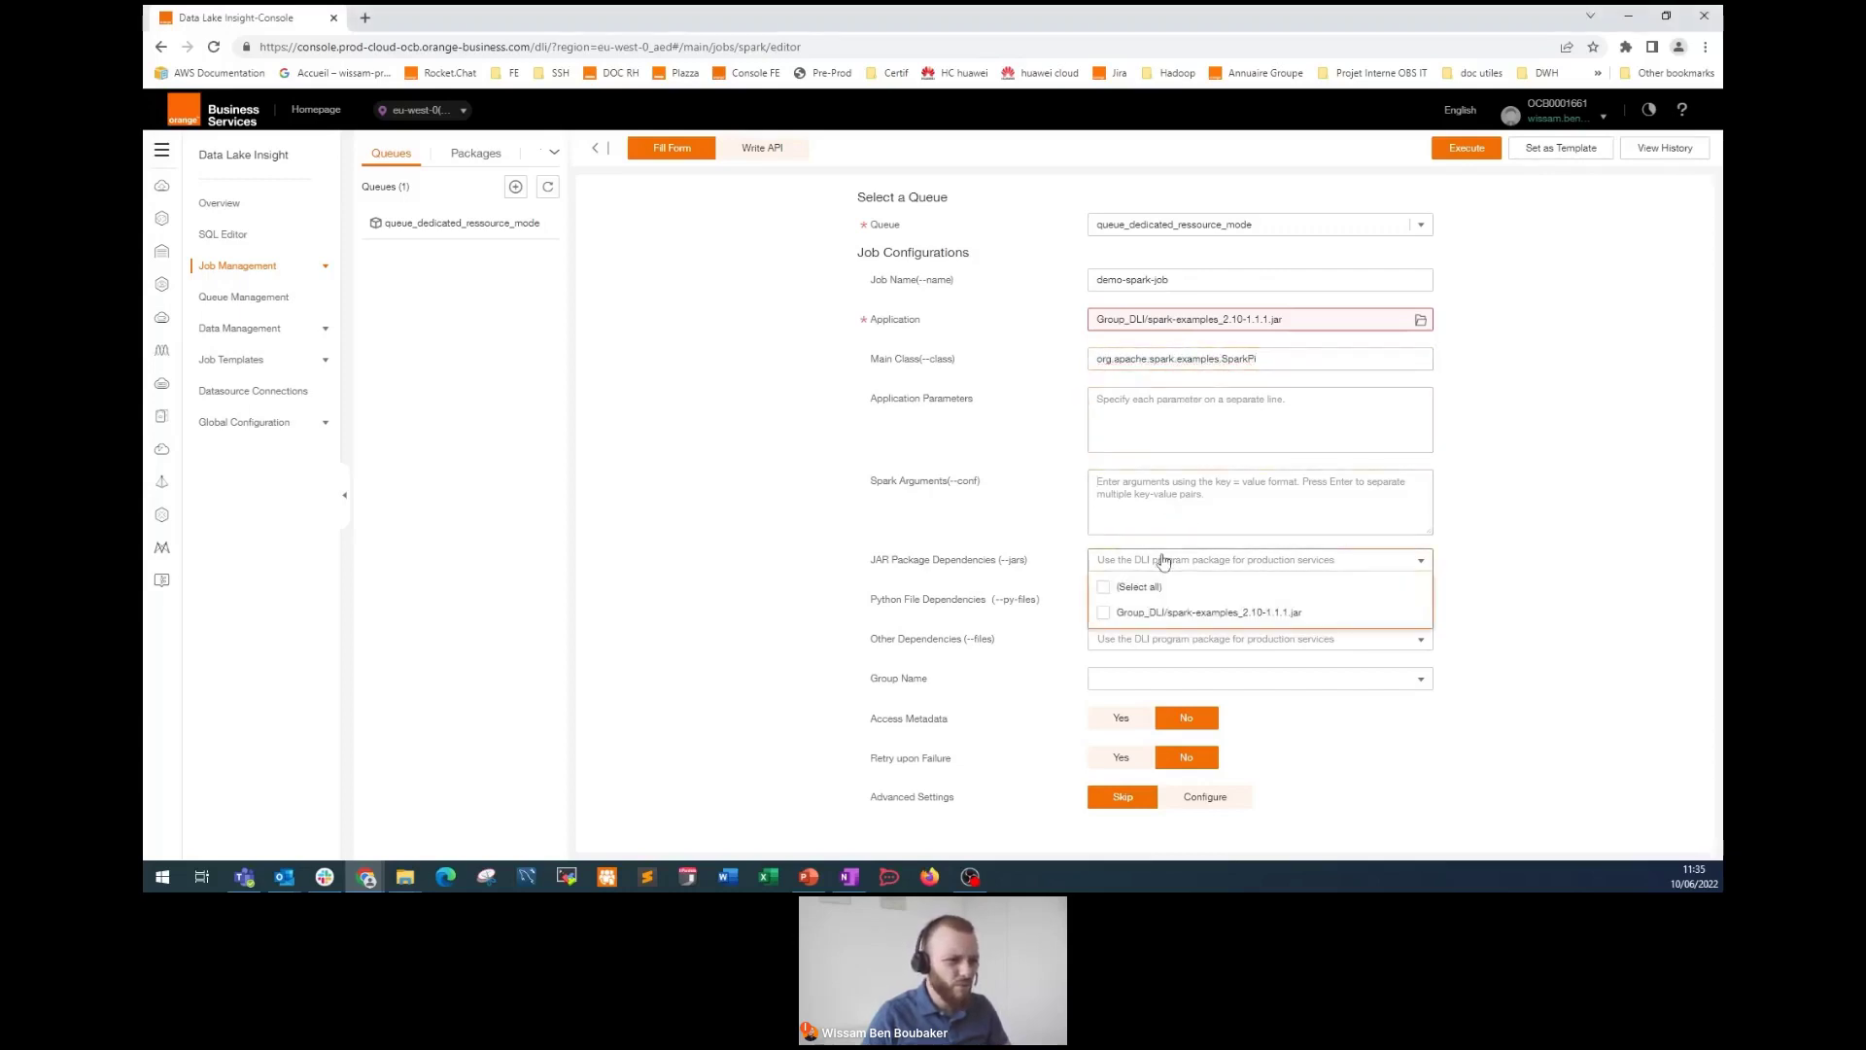
left_click(1163, 560)
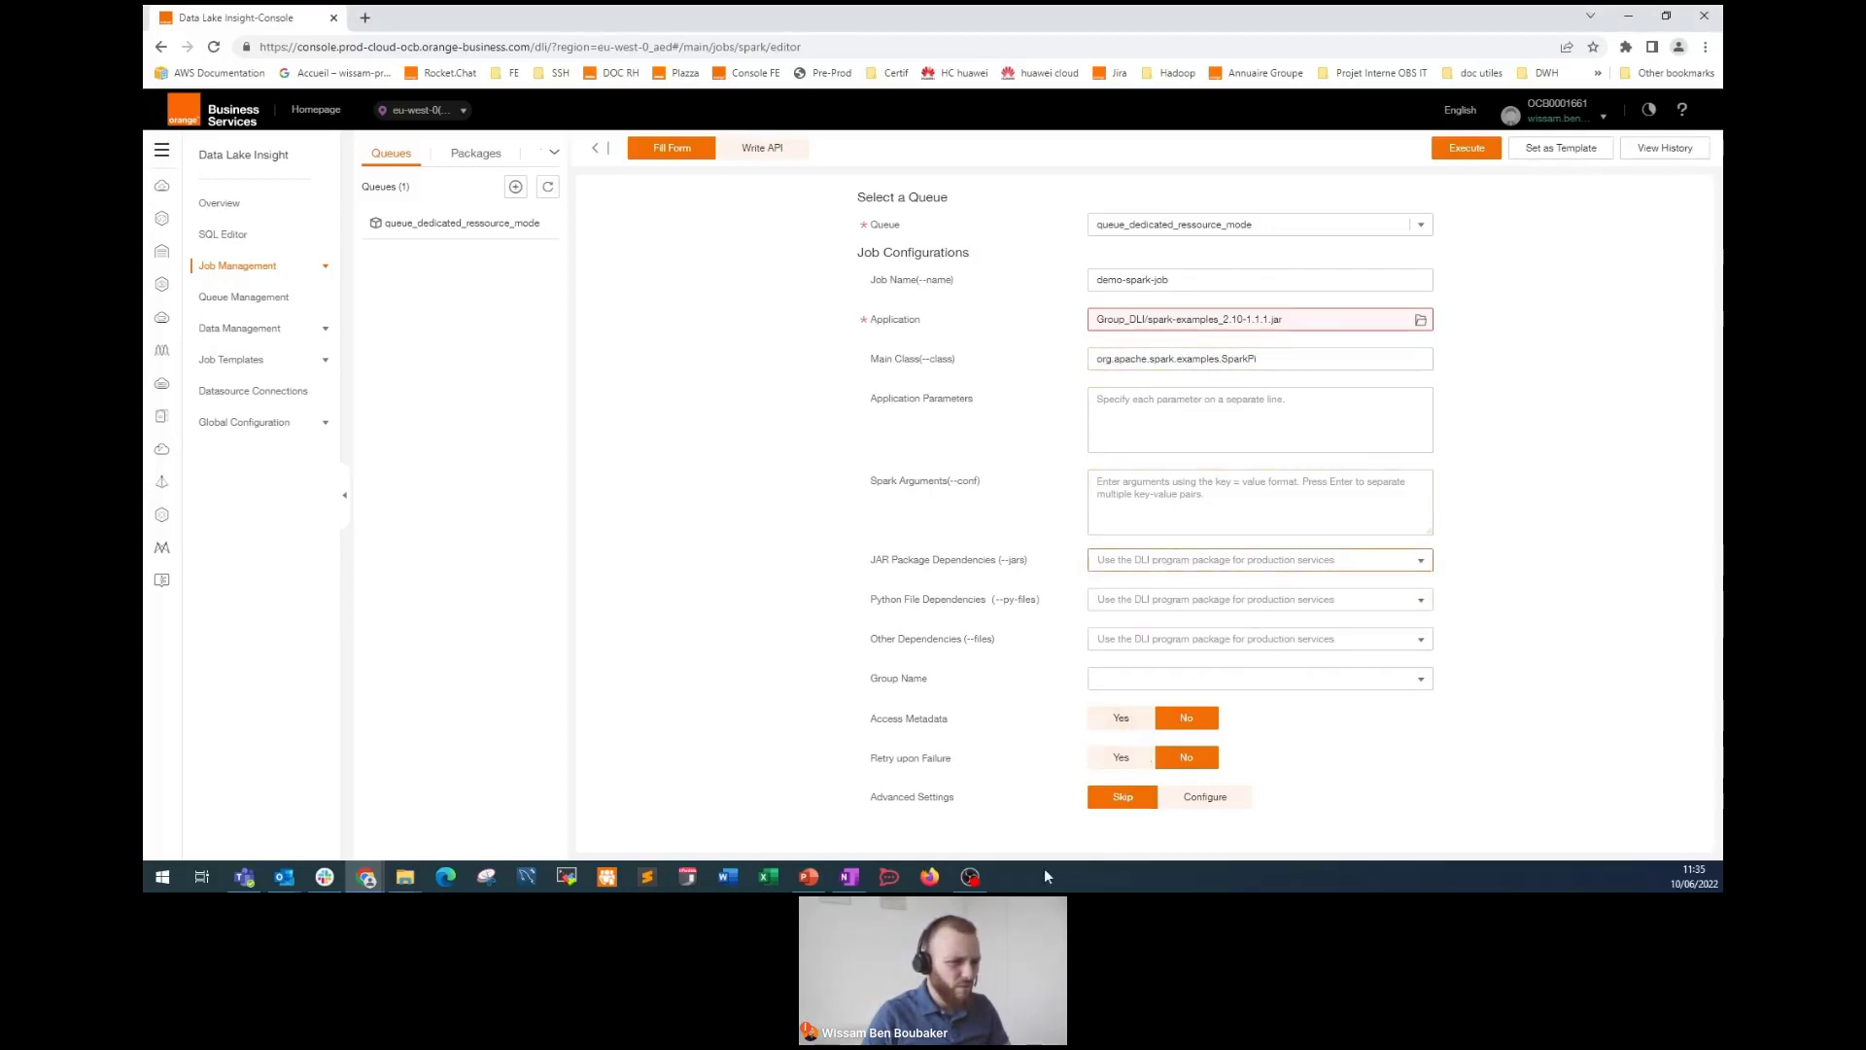
Step: Run demo-spark-job and review its finished Spark Pi run in the Spark UI
left_click(1495, 155)
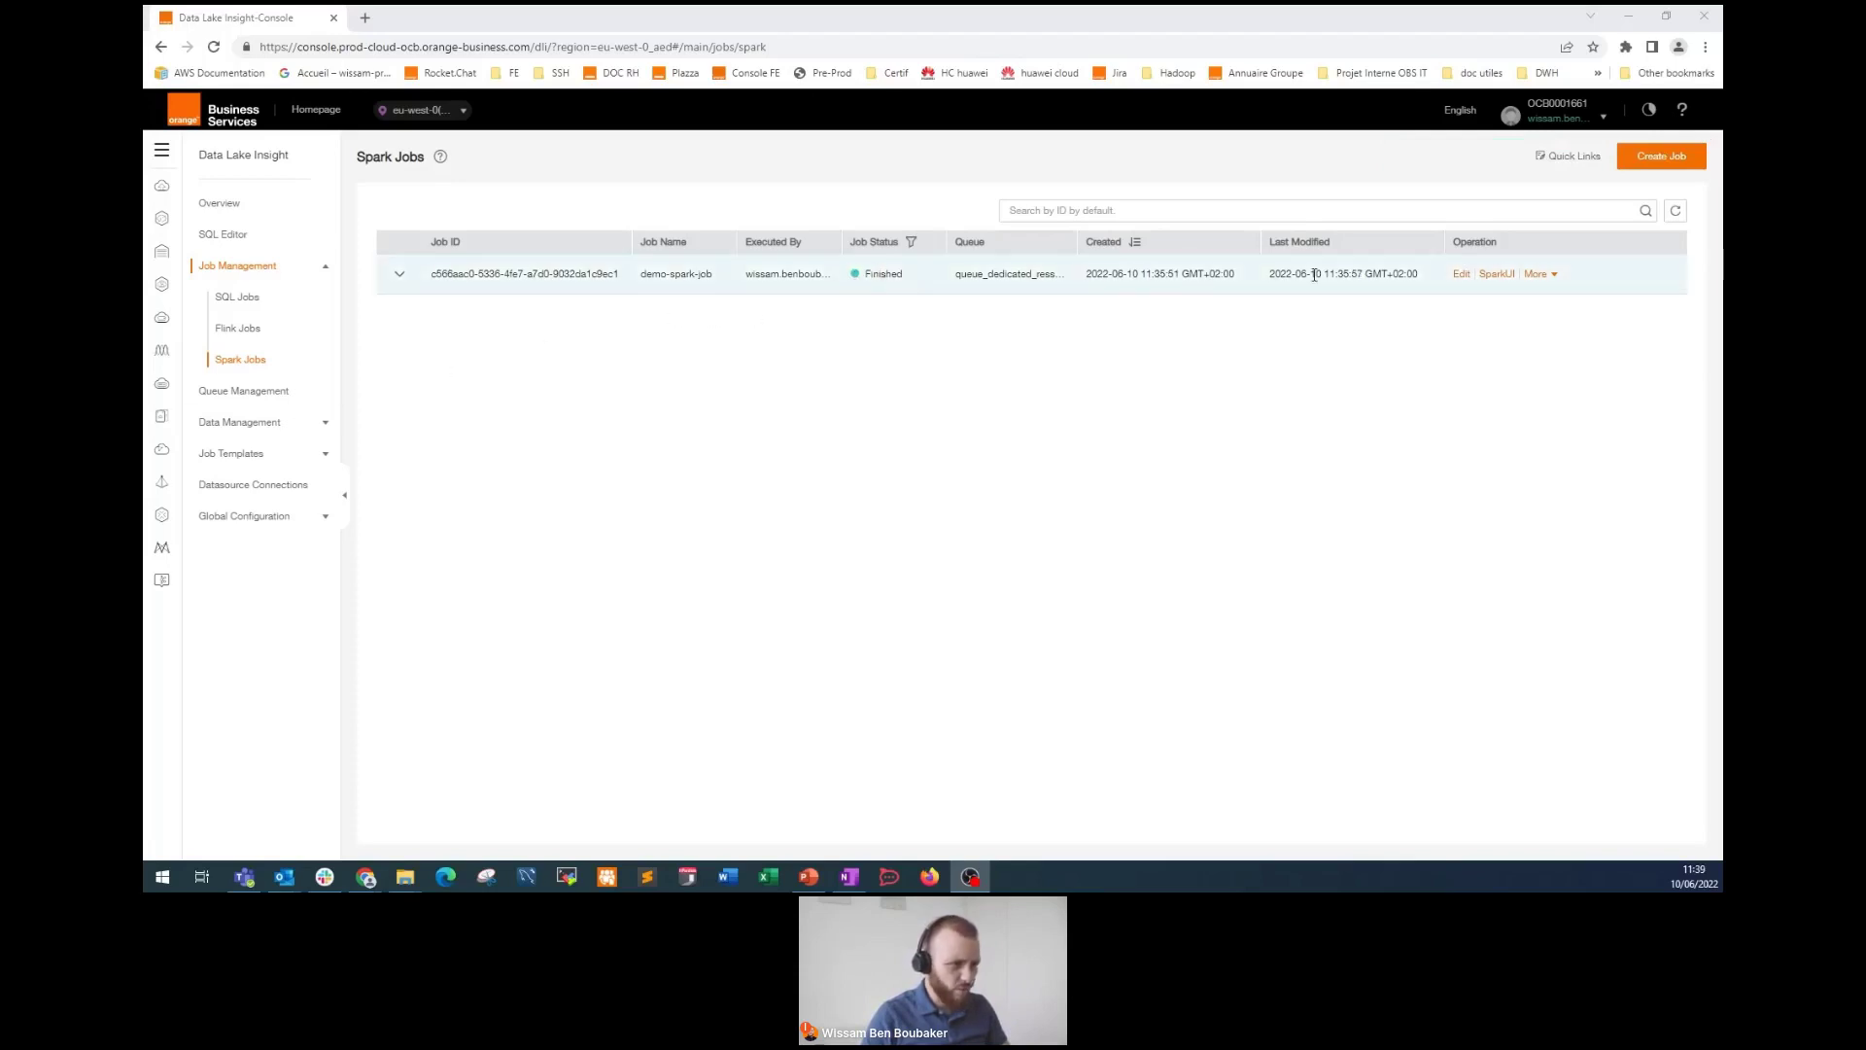
left_click(1498, 275)
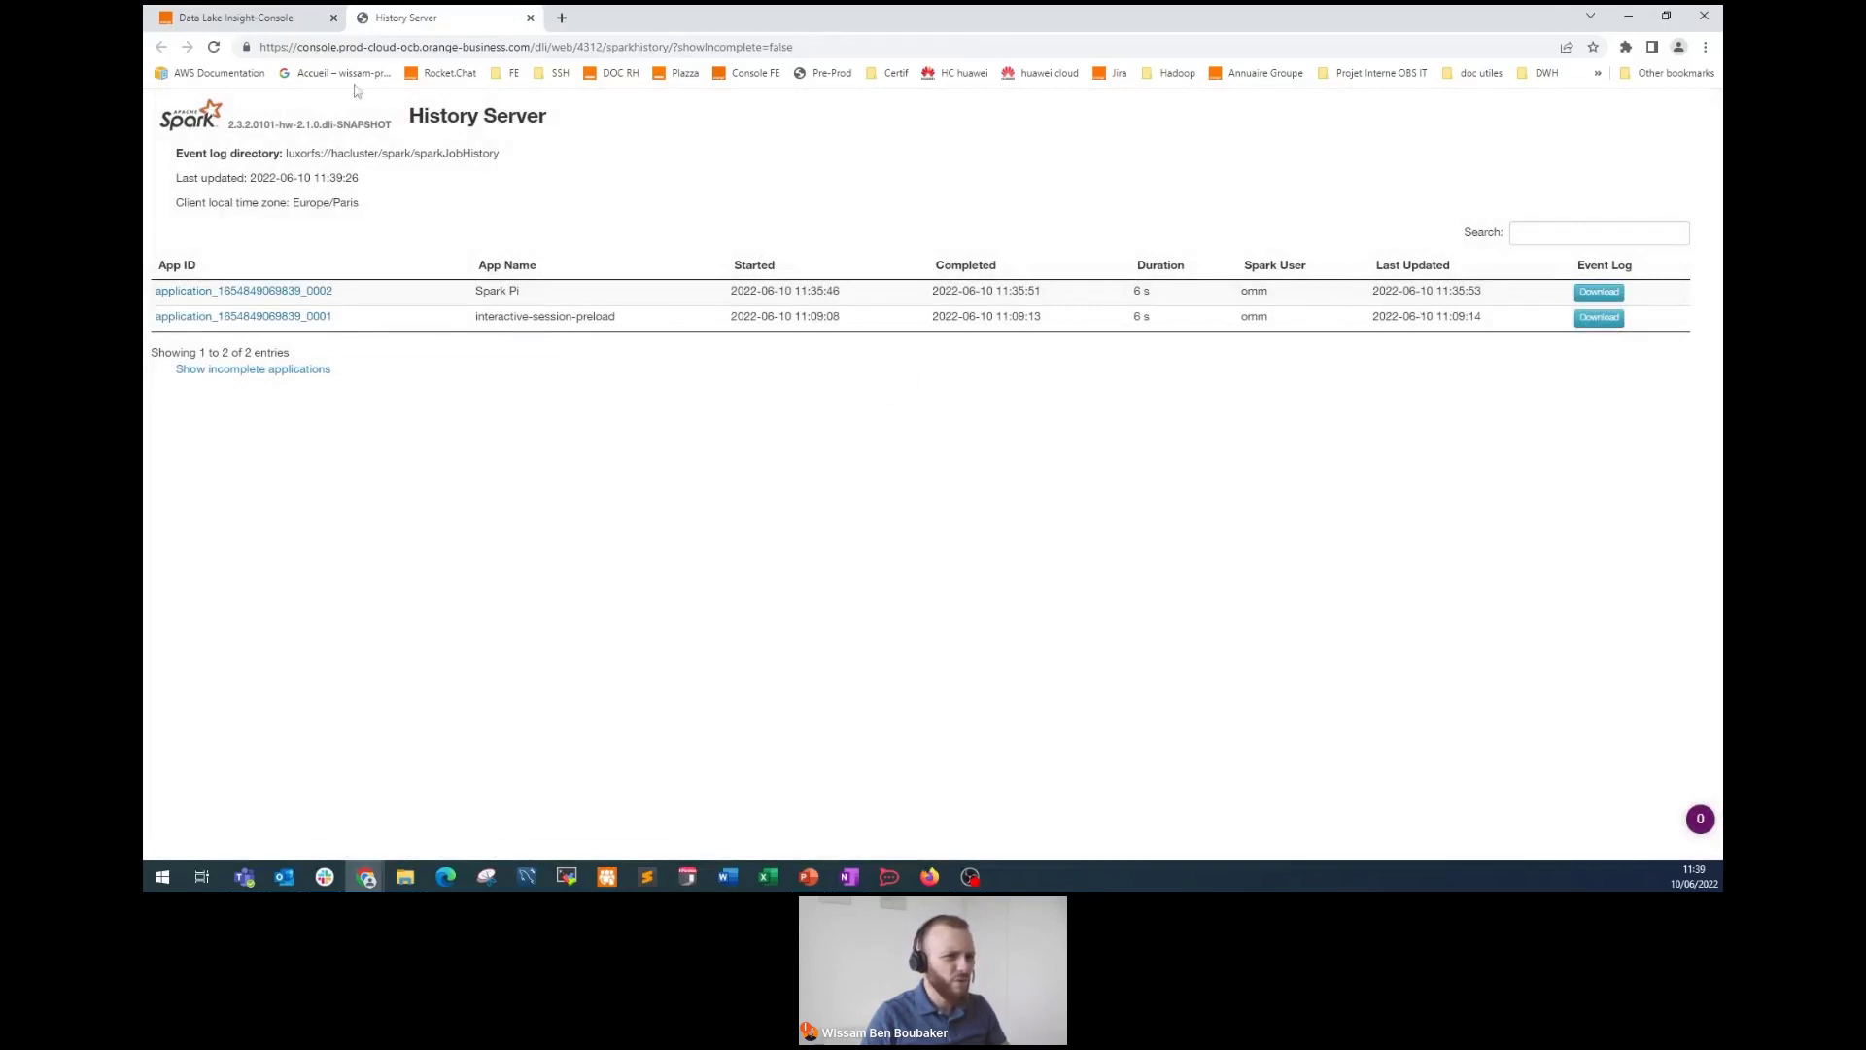
left_click(248, 19)
Step: Open demo-spark-job's driver log and select the result line 'Pi is roughly 3.13432'
mouse_move(1556, 280)
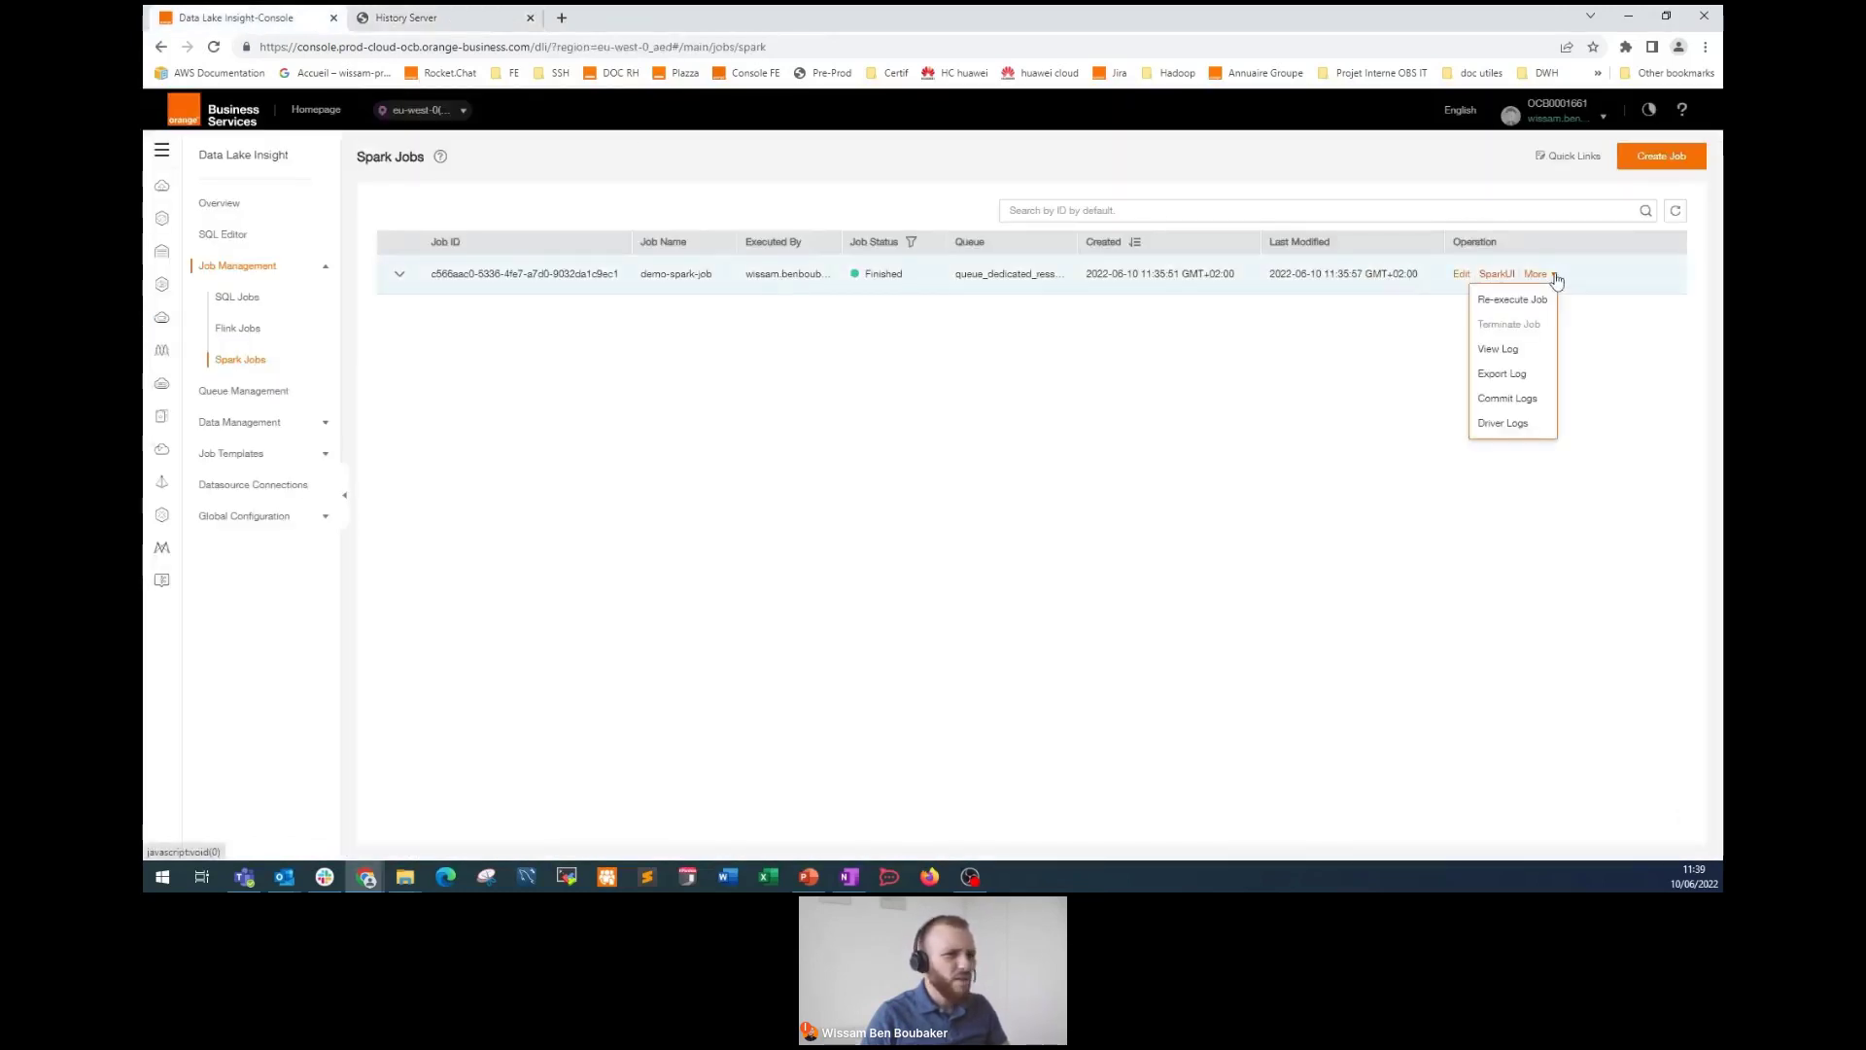
left_click(1516, 423)
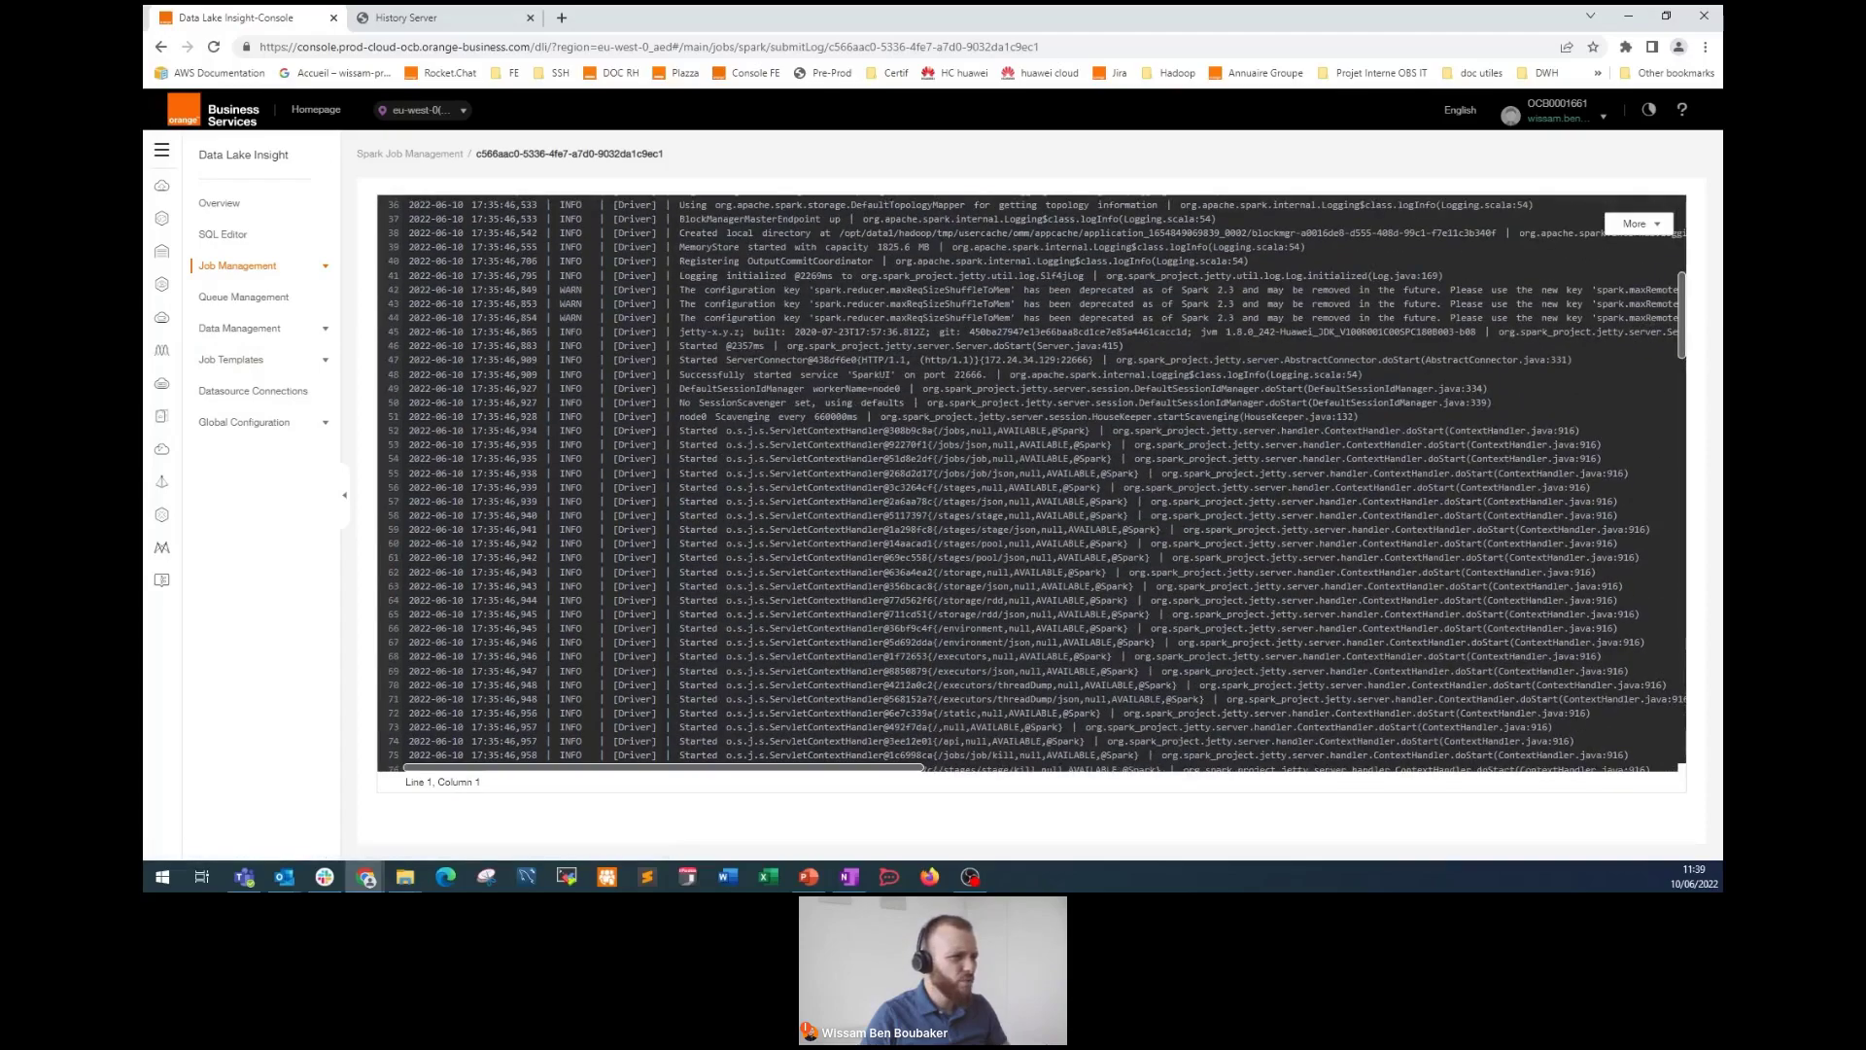
scroll(1006, 435, "down", 10)
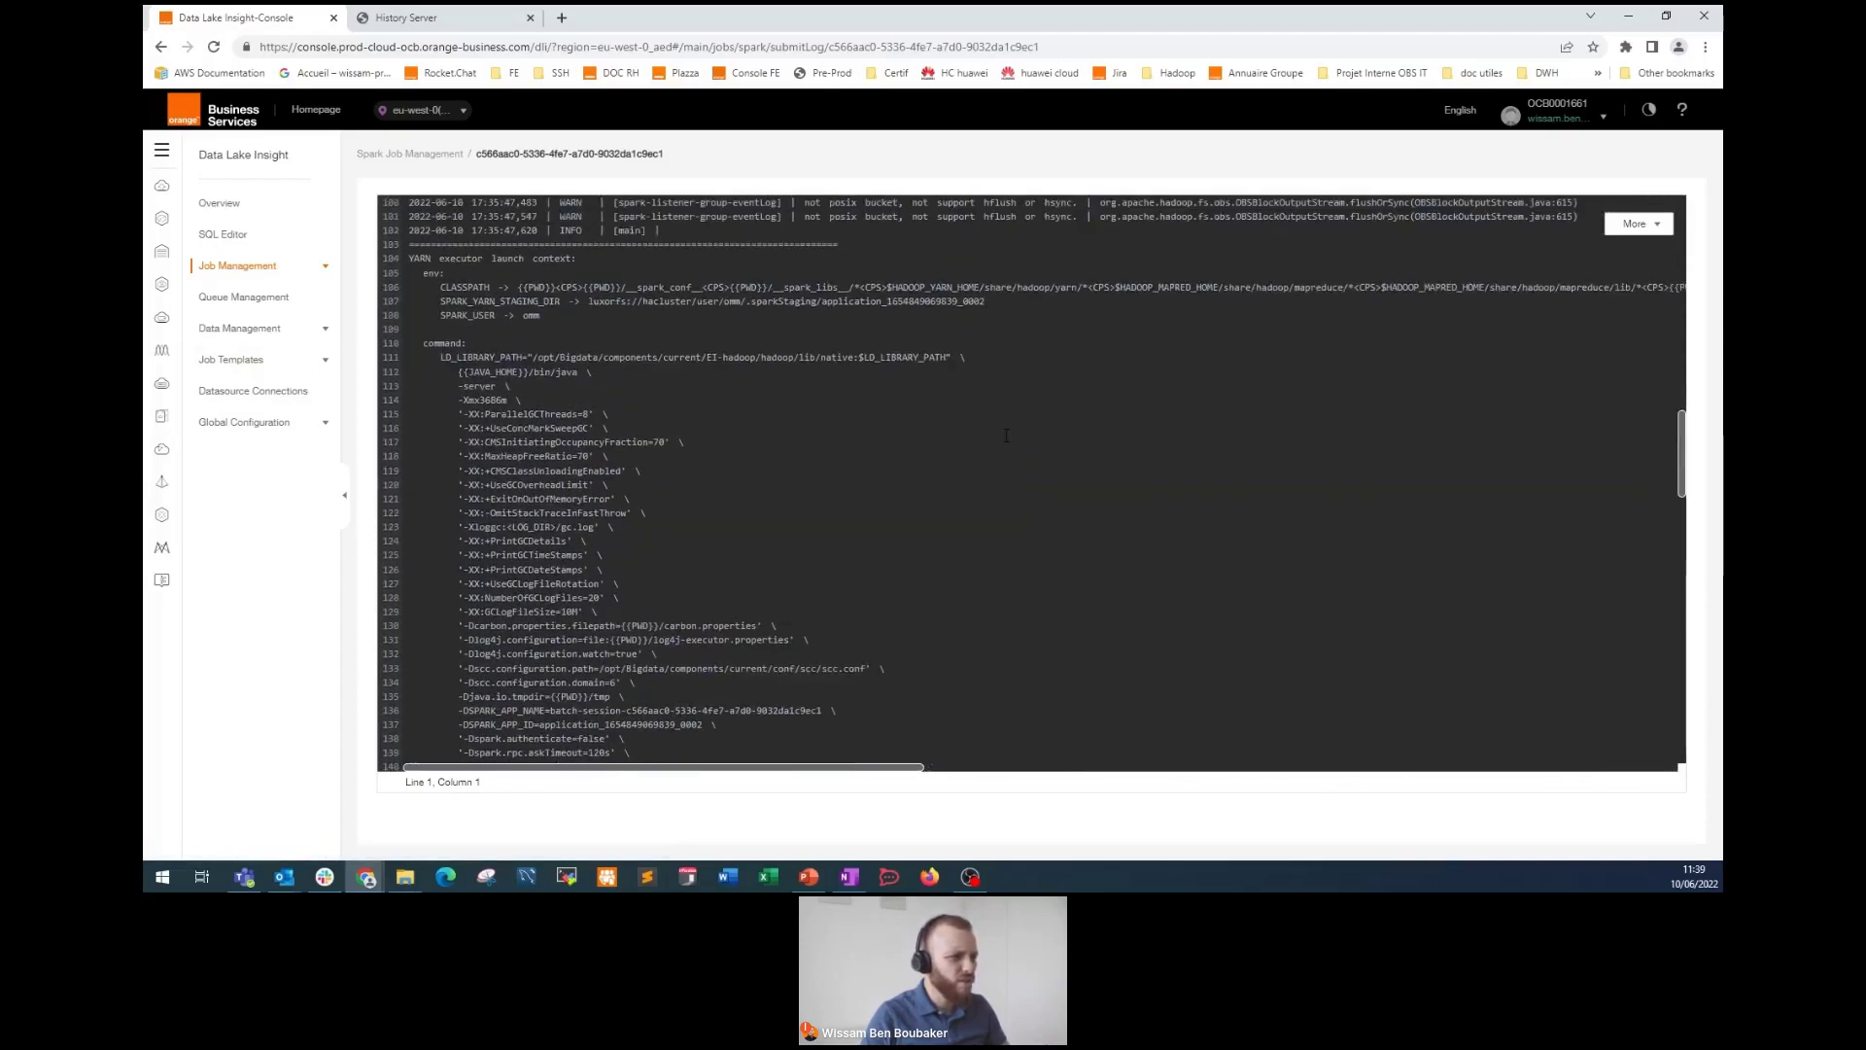
scroll(1006, 435, "down", 8)
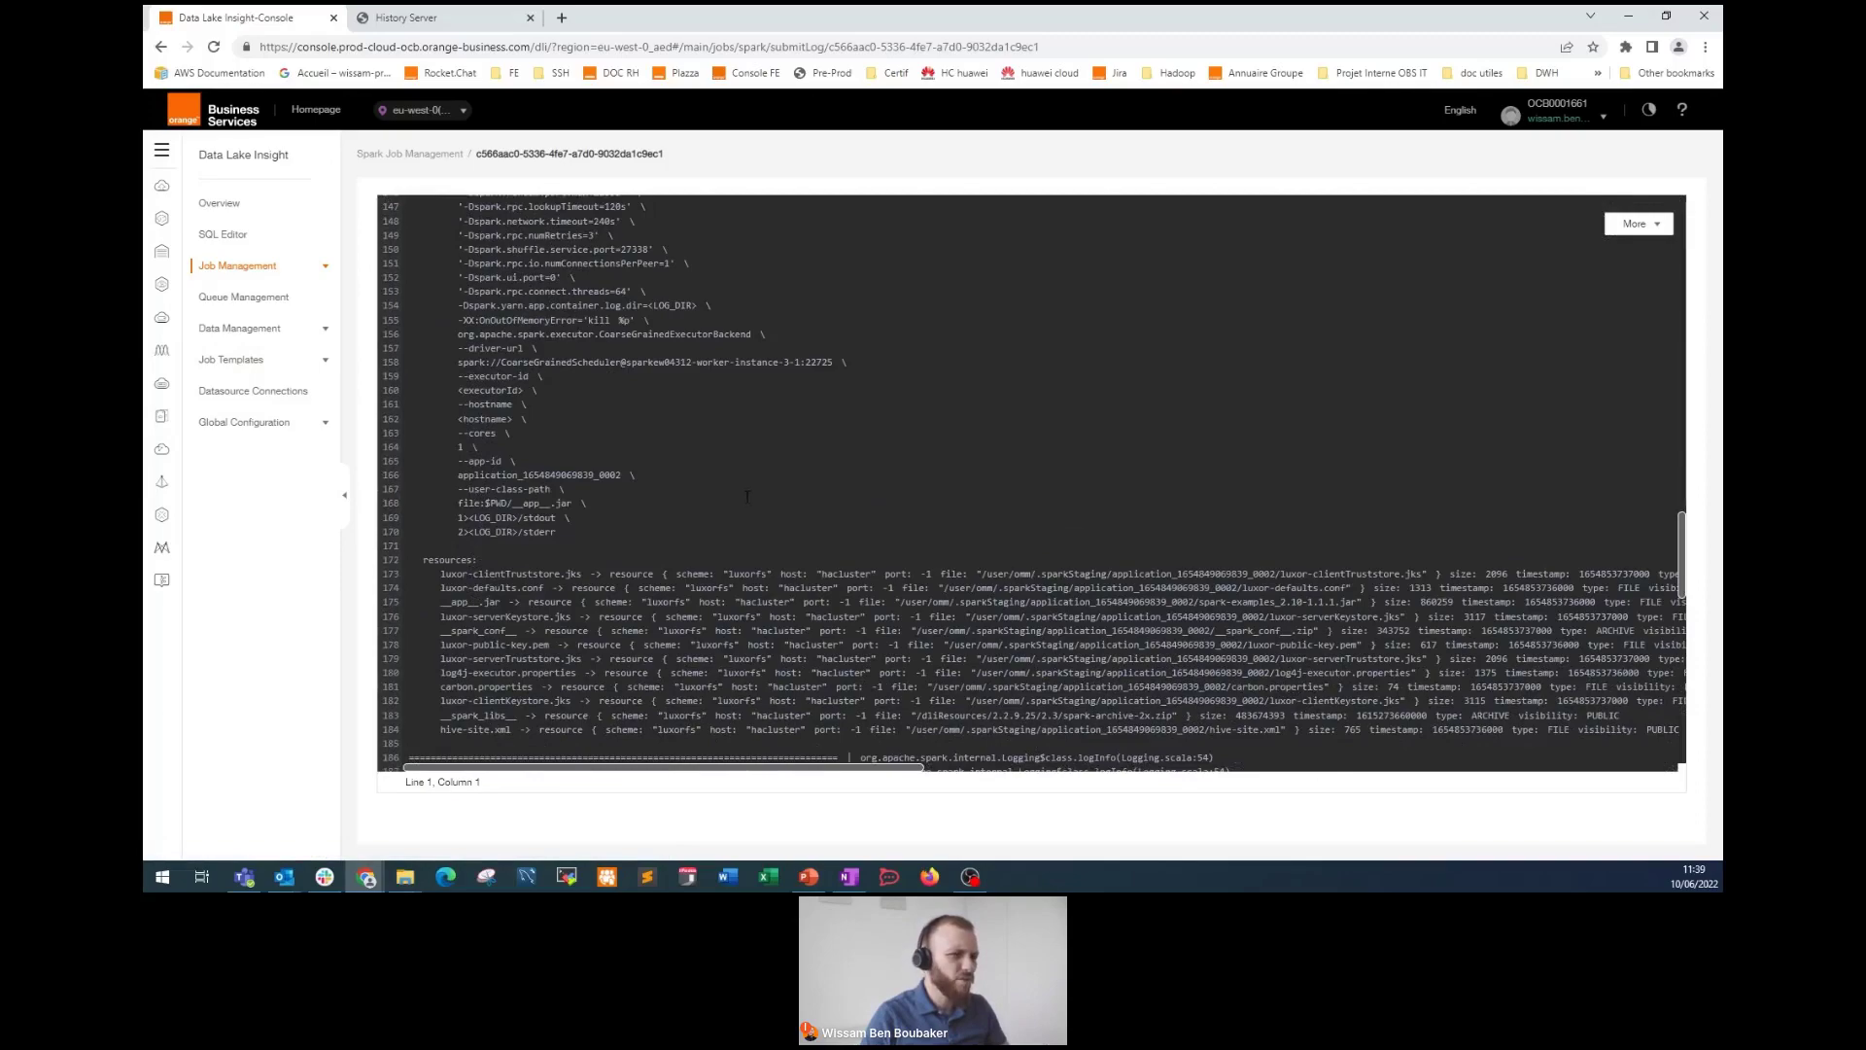
scroll(746, 497, "down", 5)
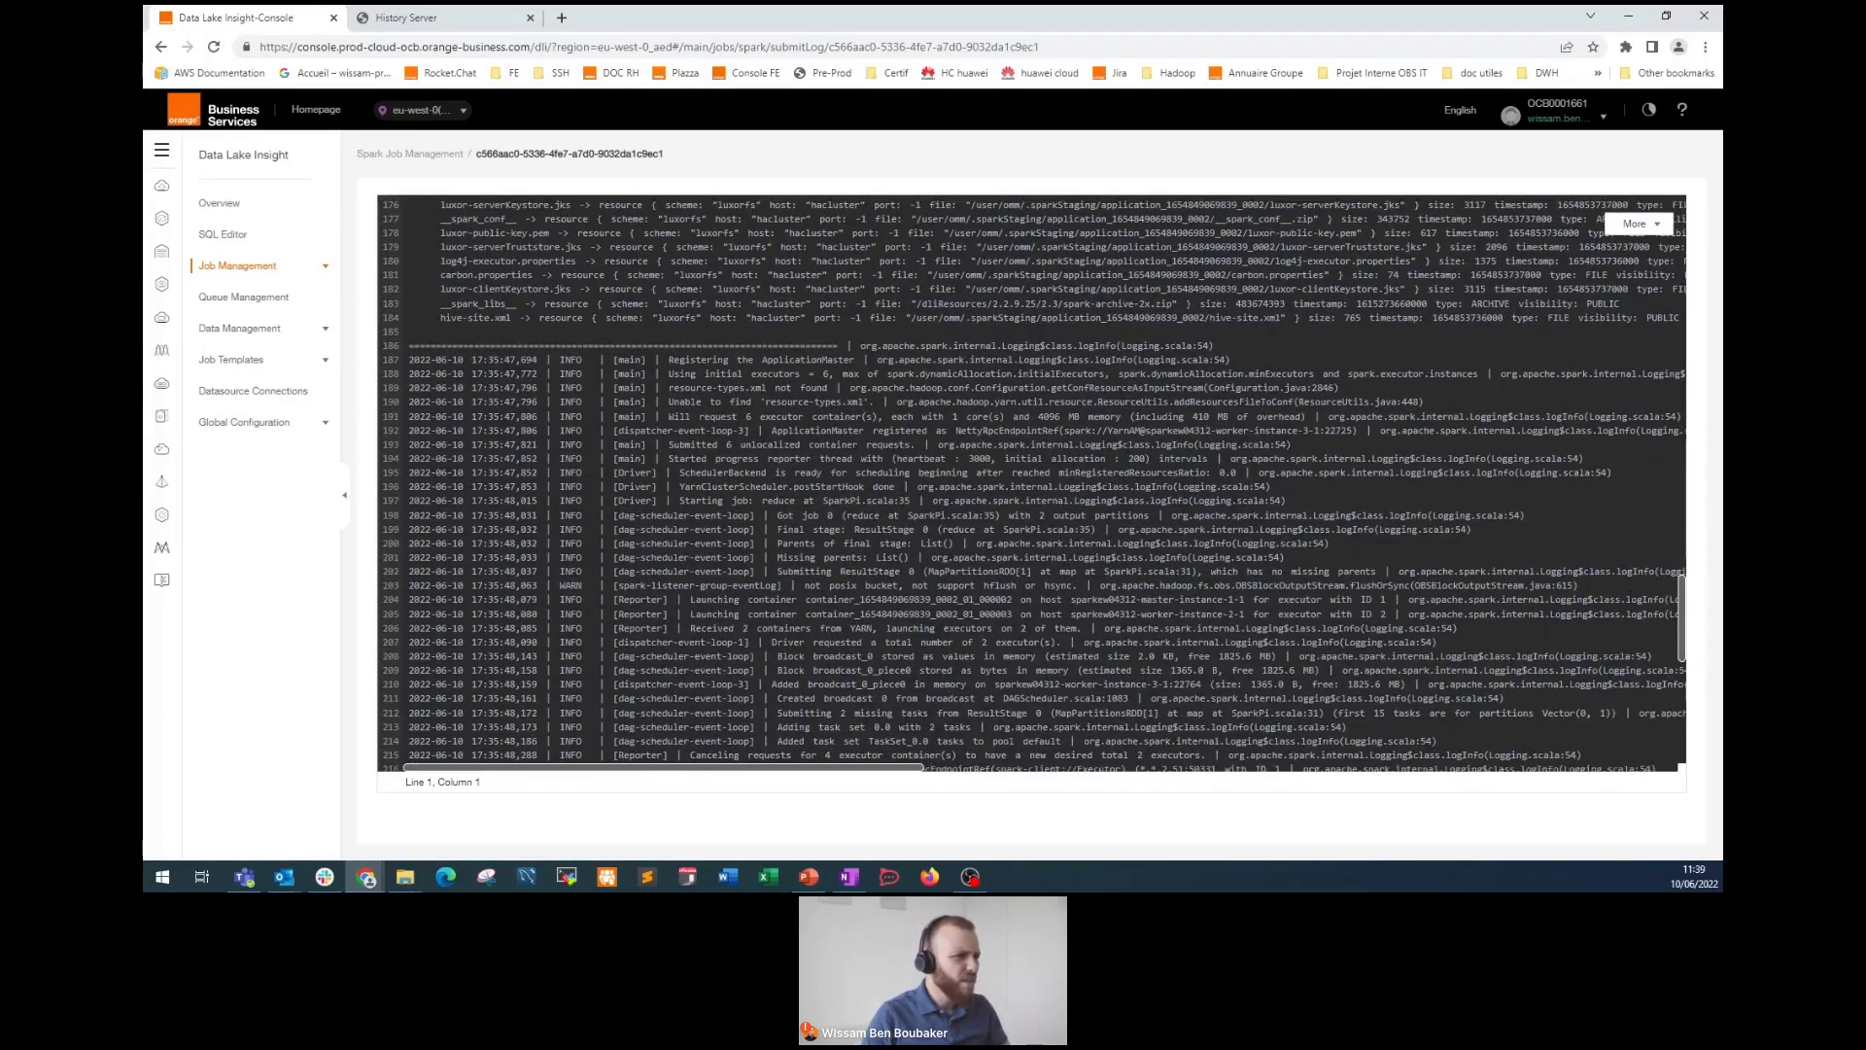
scroll(1501, 572, "down", 7)
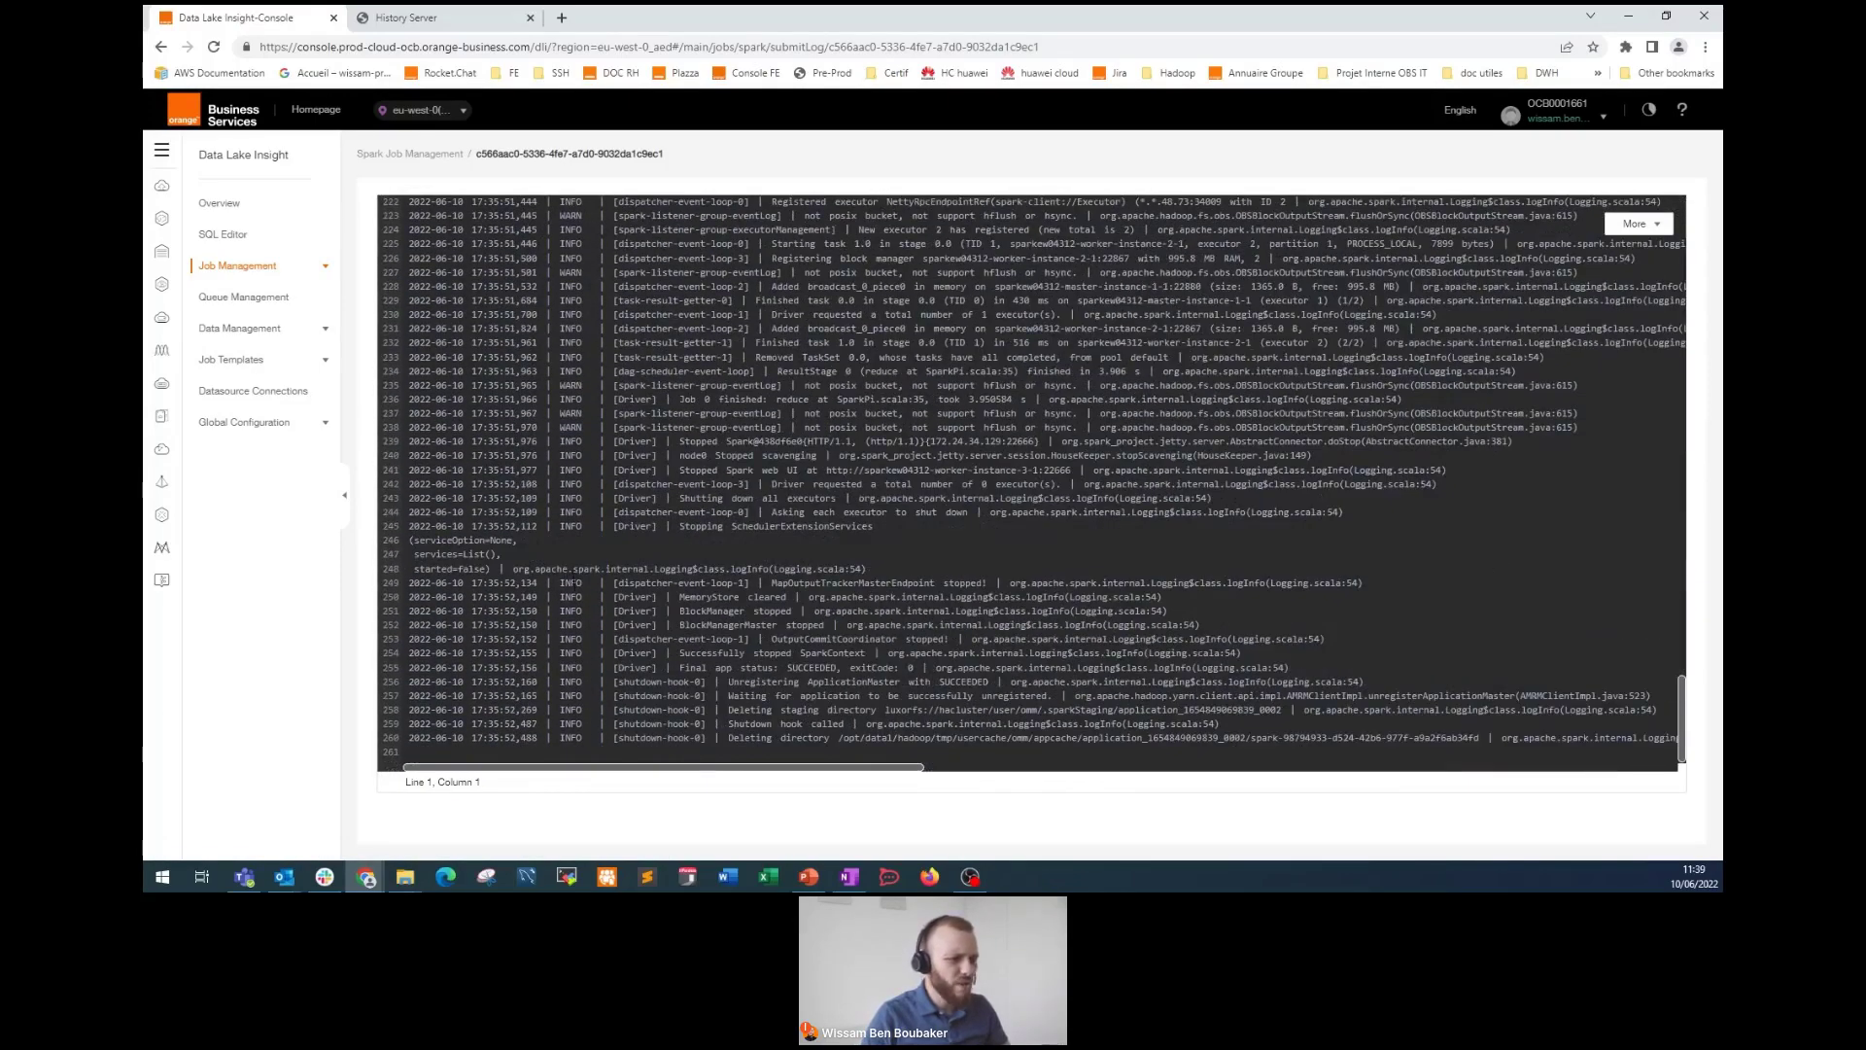
scroll(1030, 481, "up", 6)
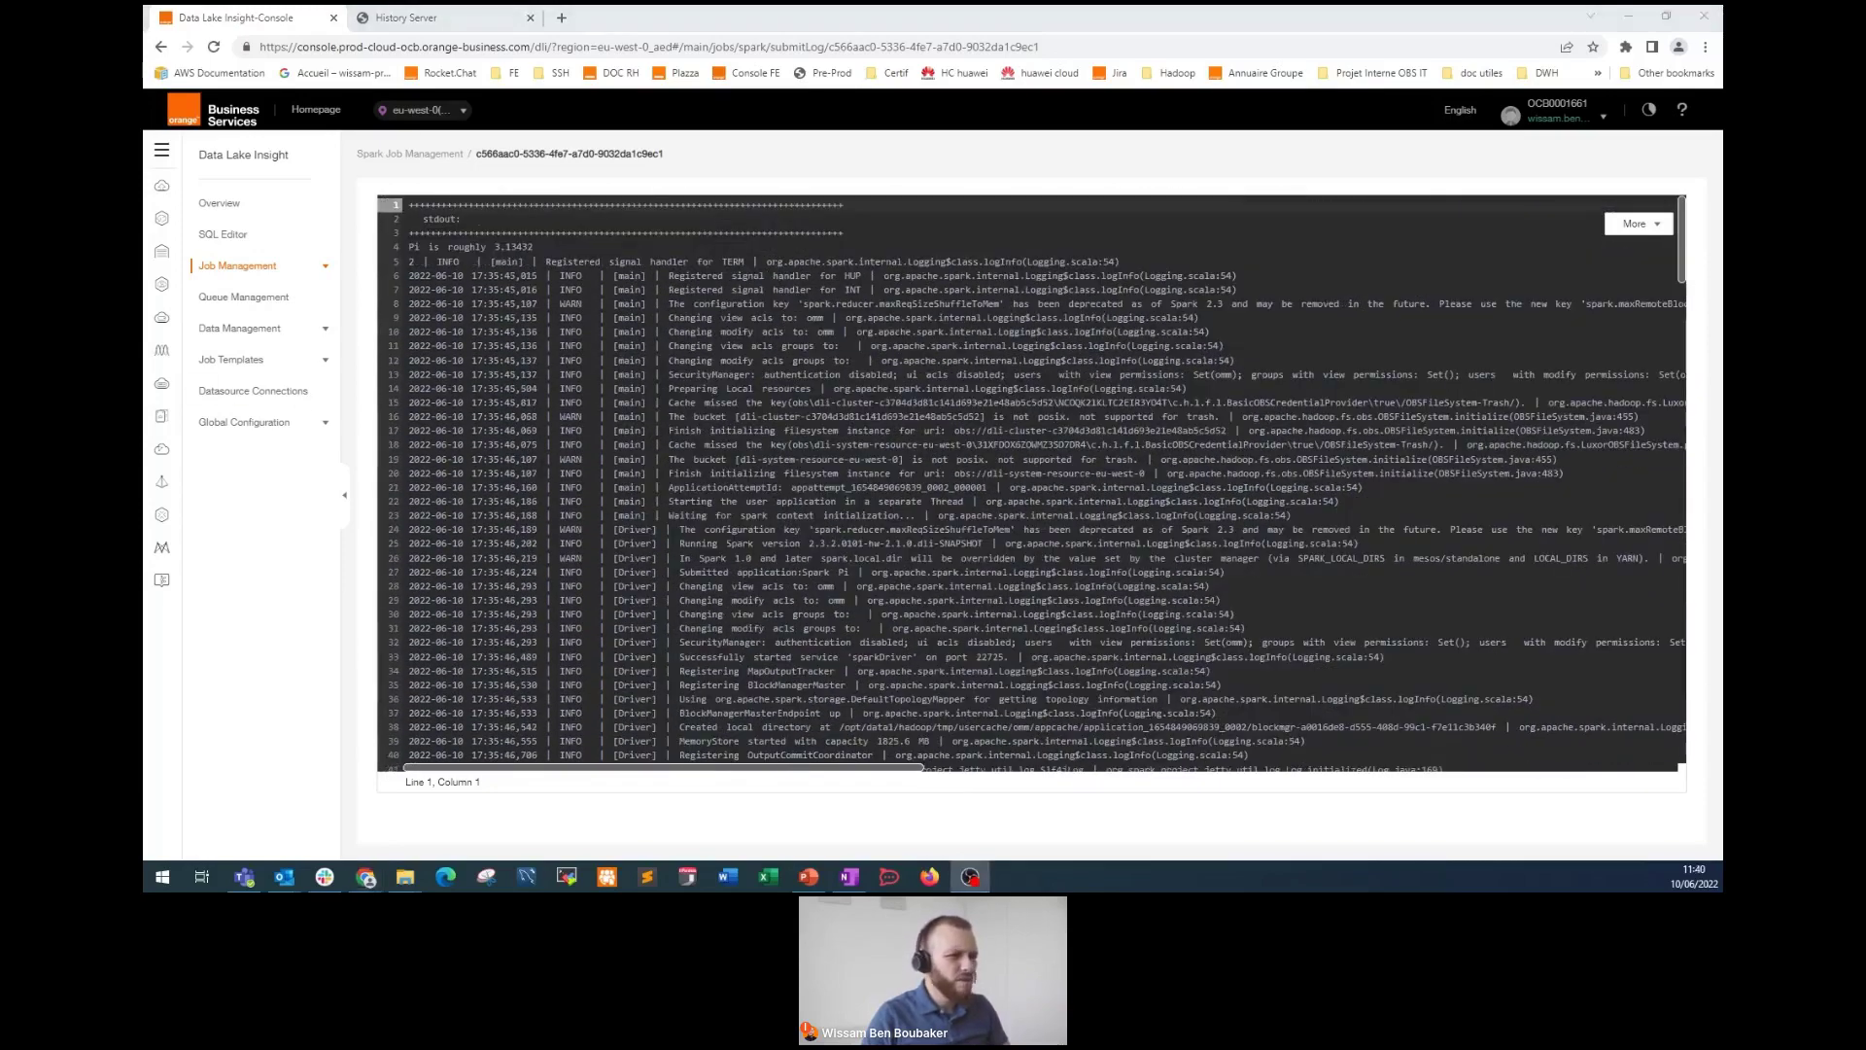
left_click(375, 250)
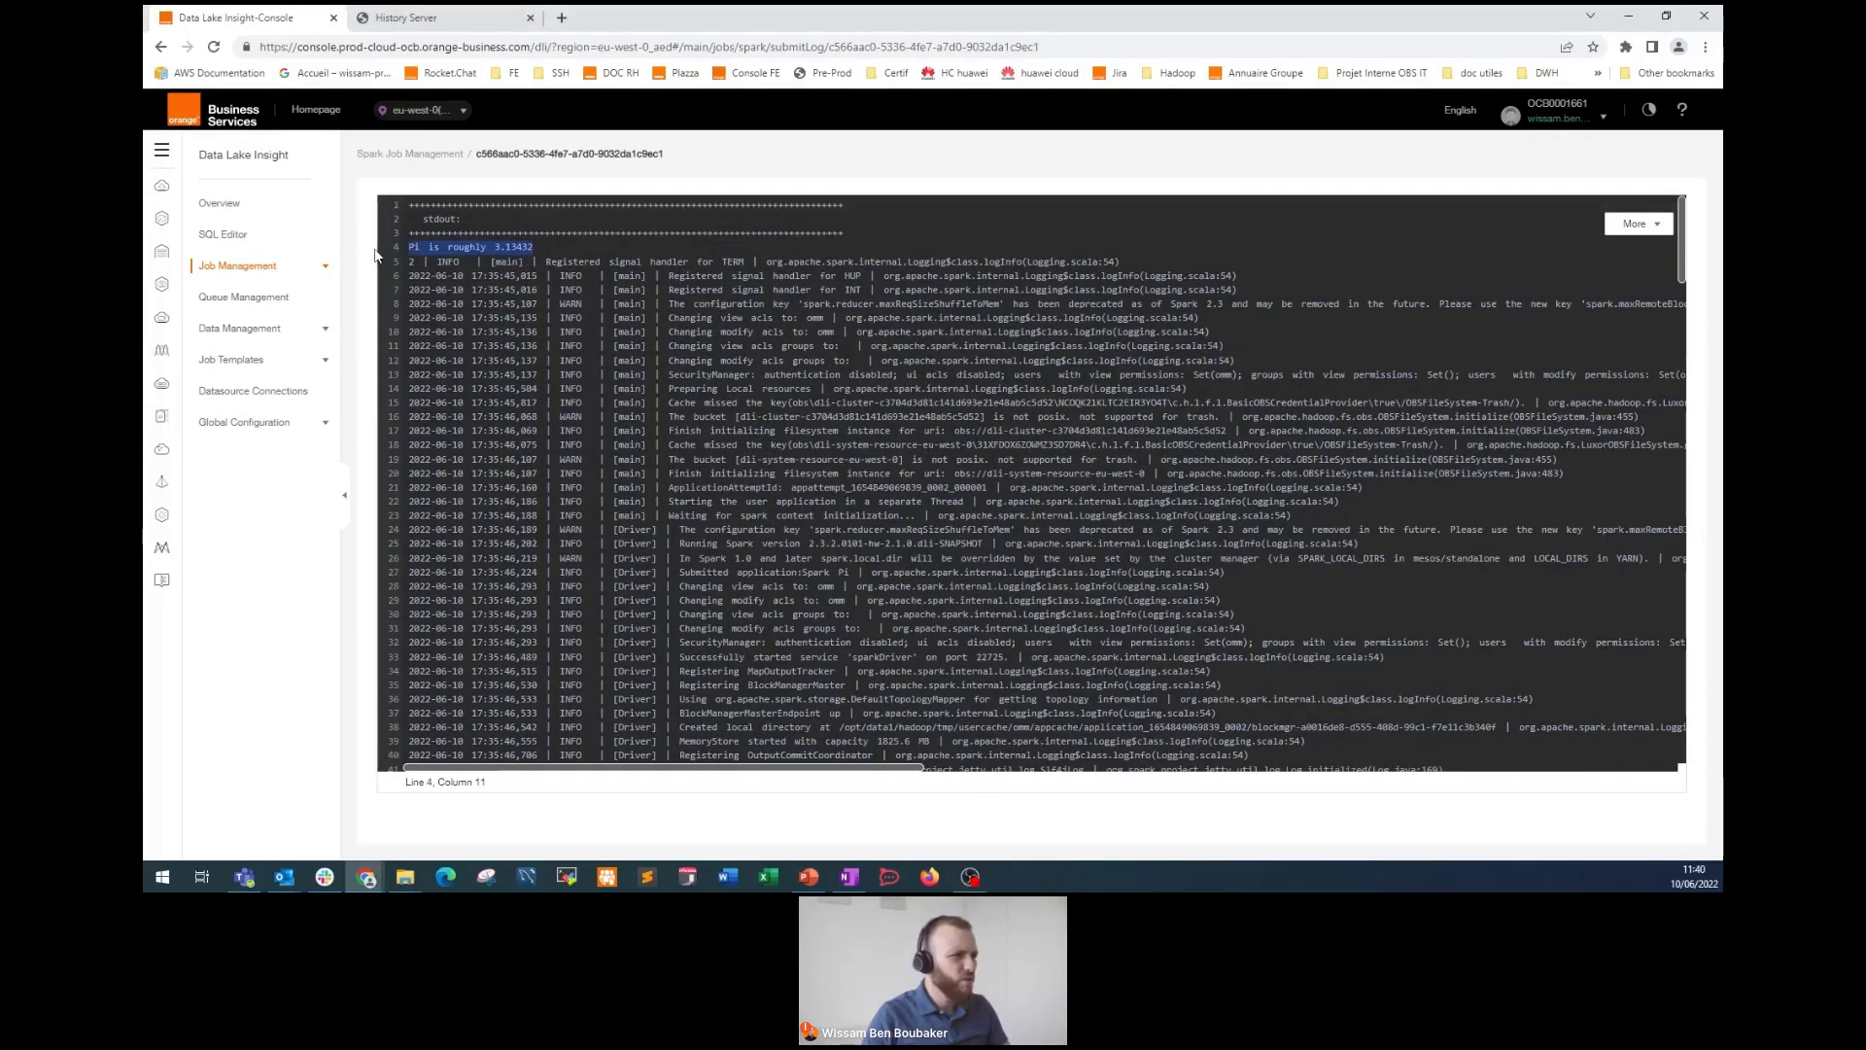
key("Home")
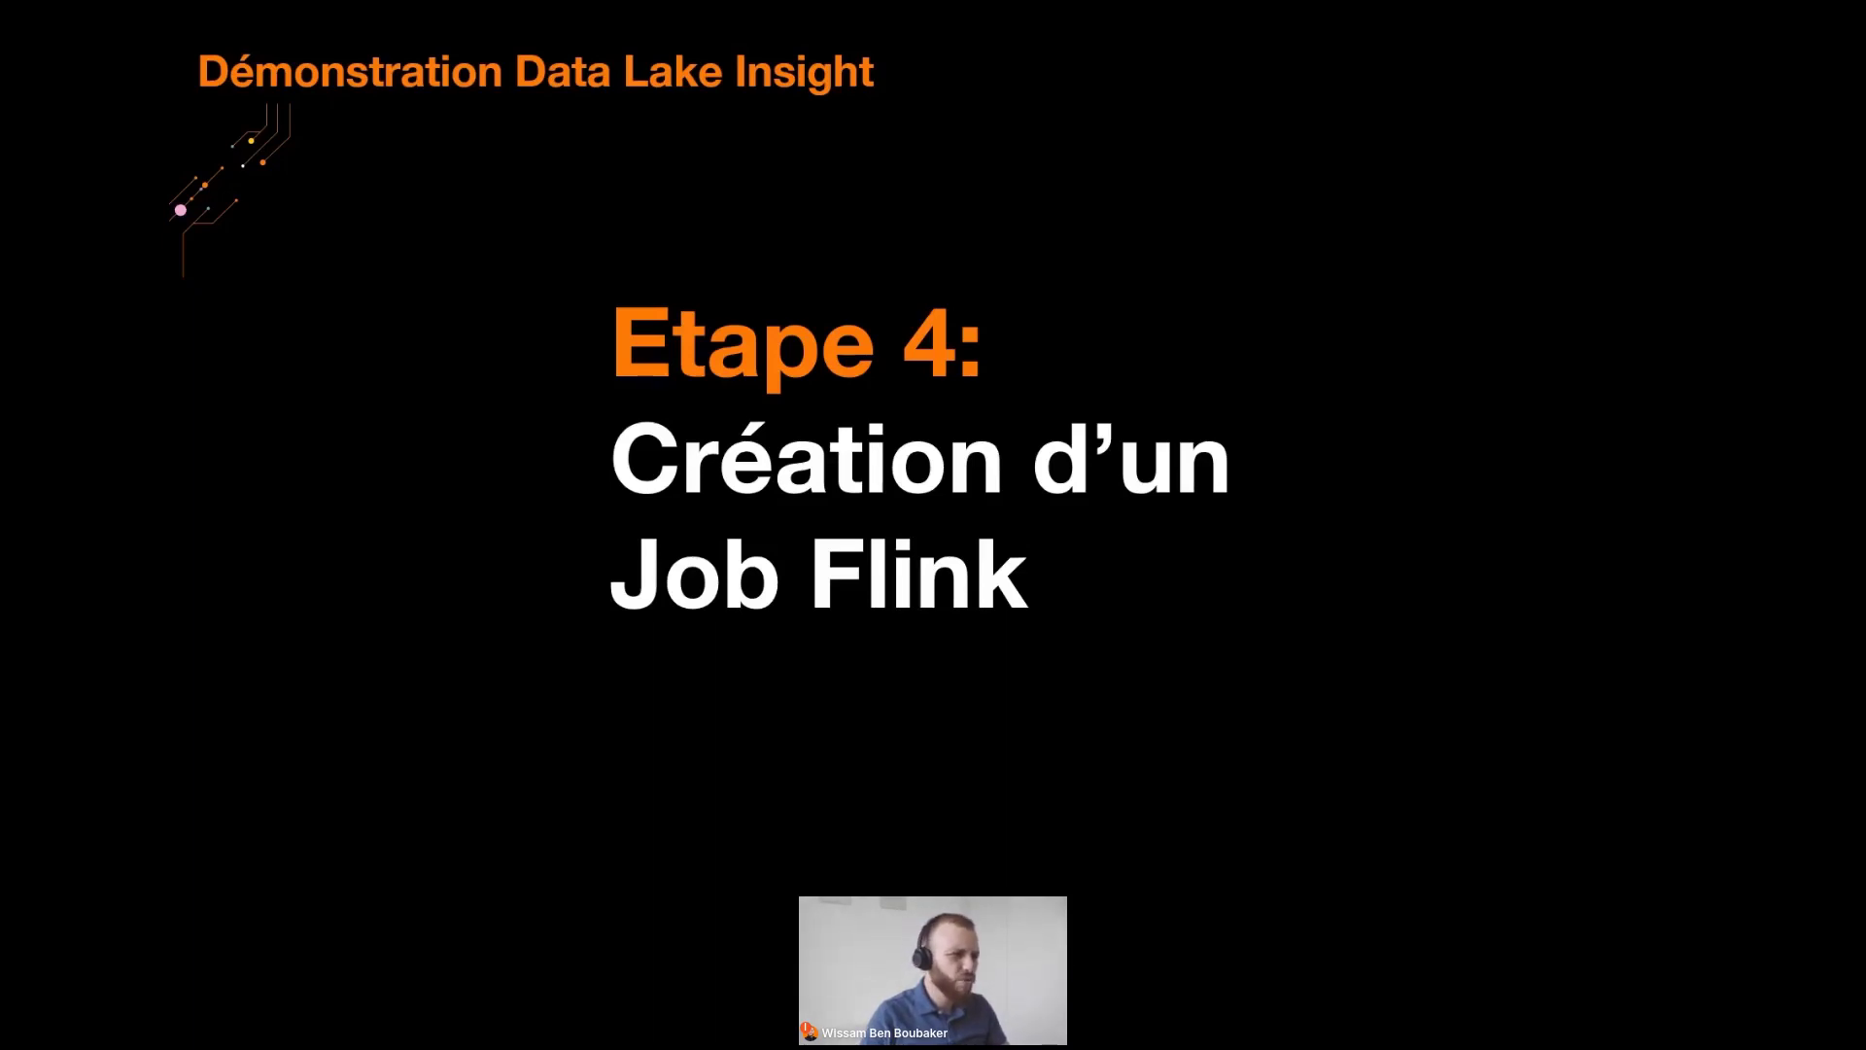
key("alt+Tab")
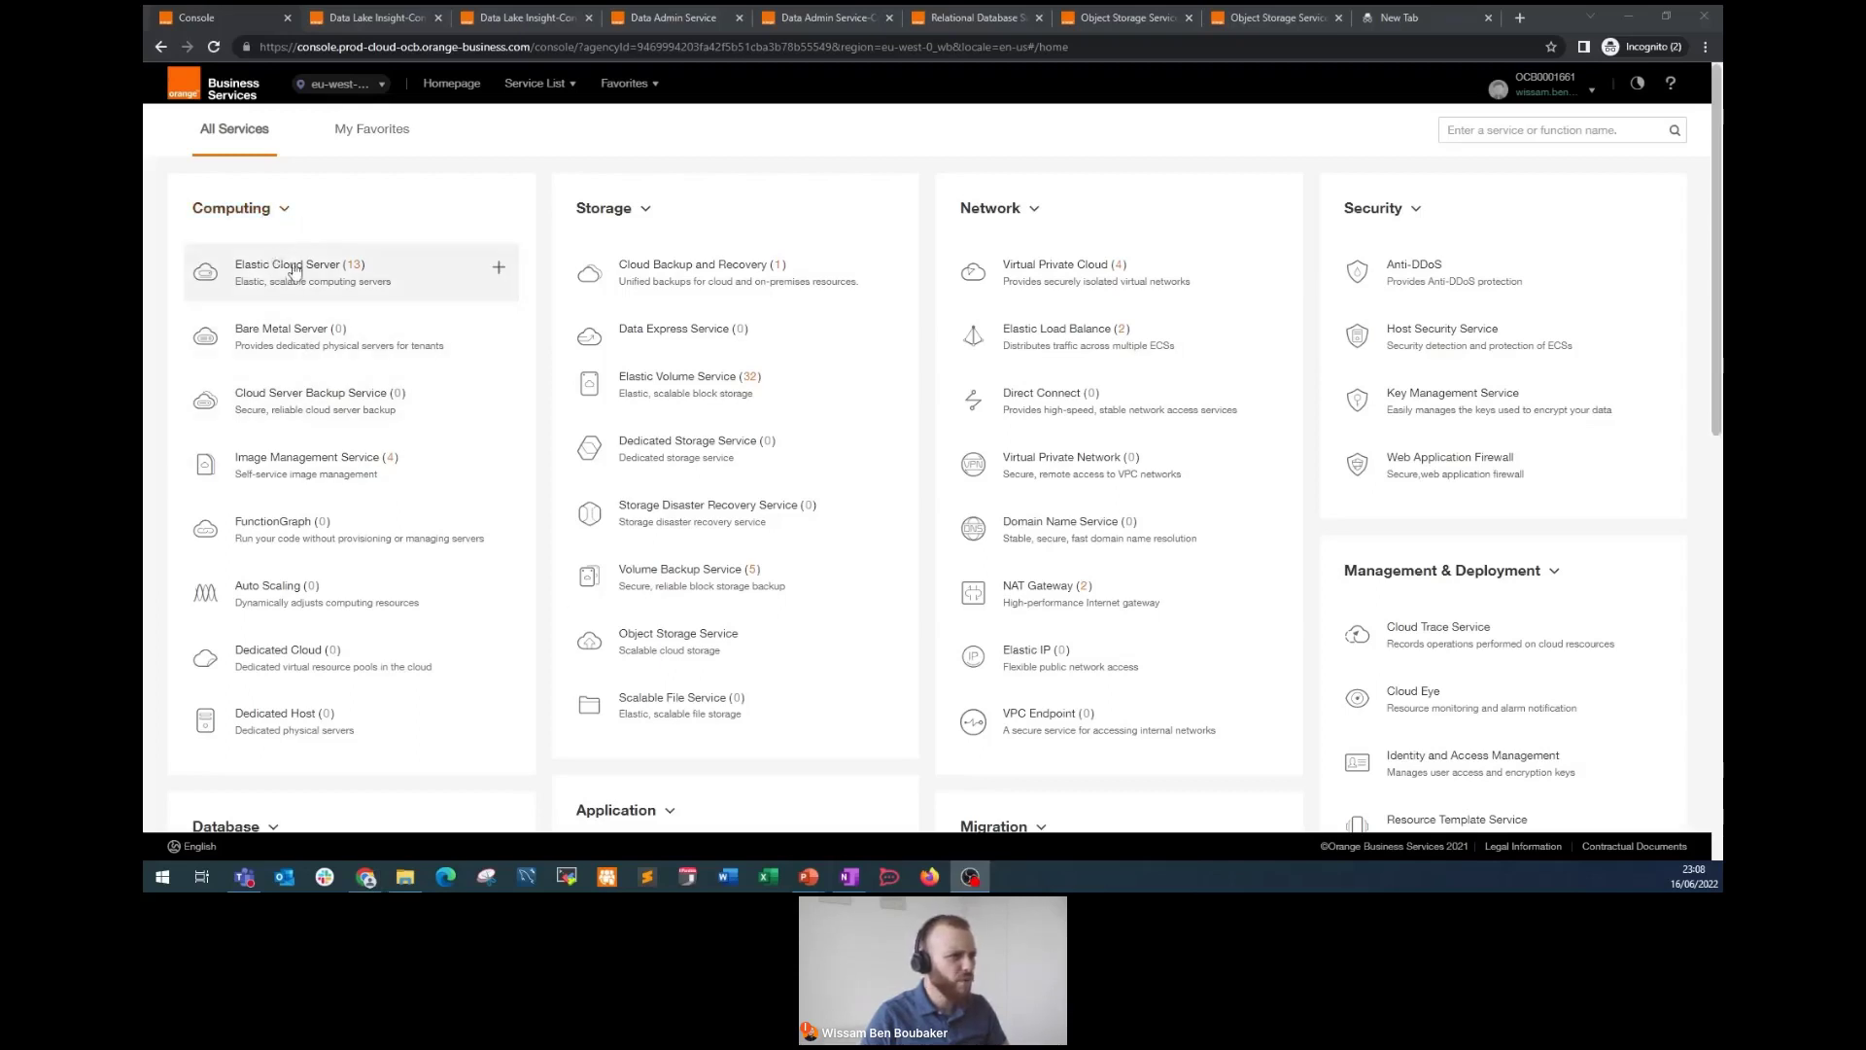
Step: In OBS, browse to the output folder of bucket fe-billing-dashbaord and select output.csv
left_click(1518, 133)
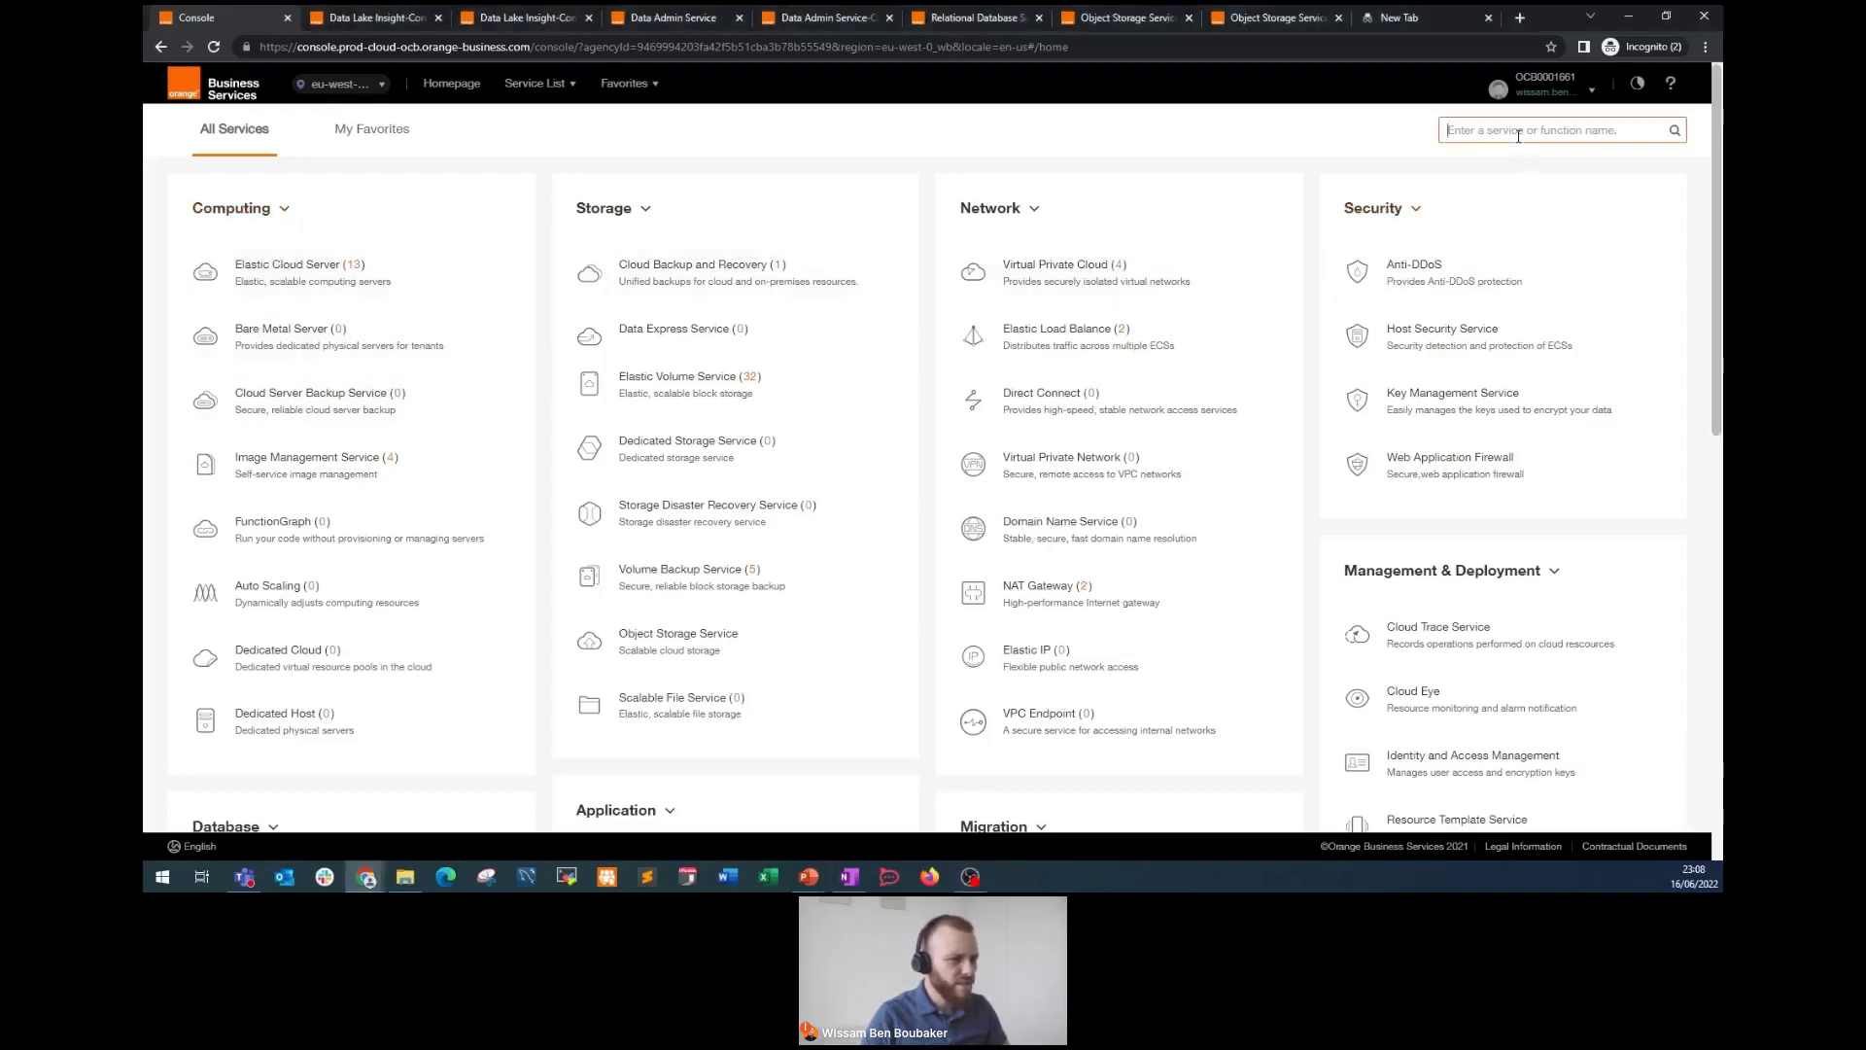
type("obs")
left_click(1521, 165)
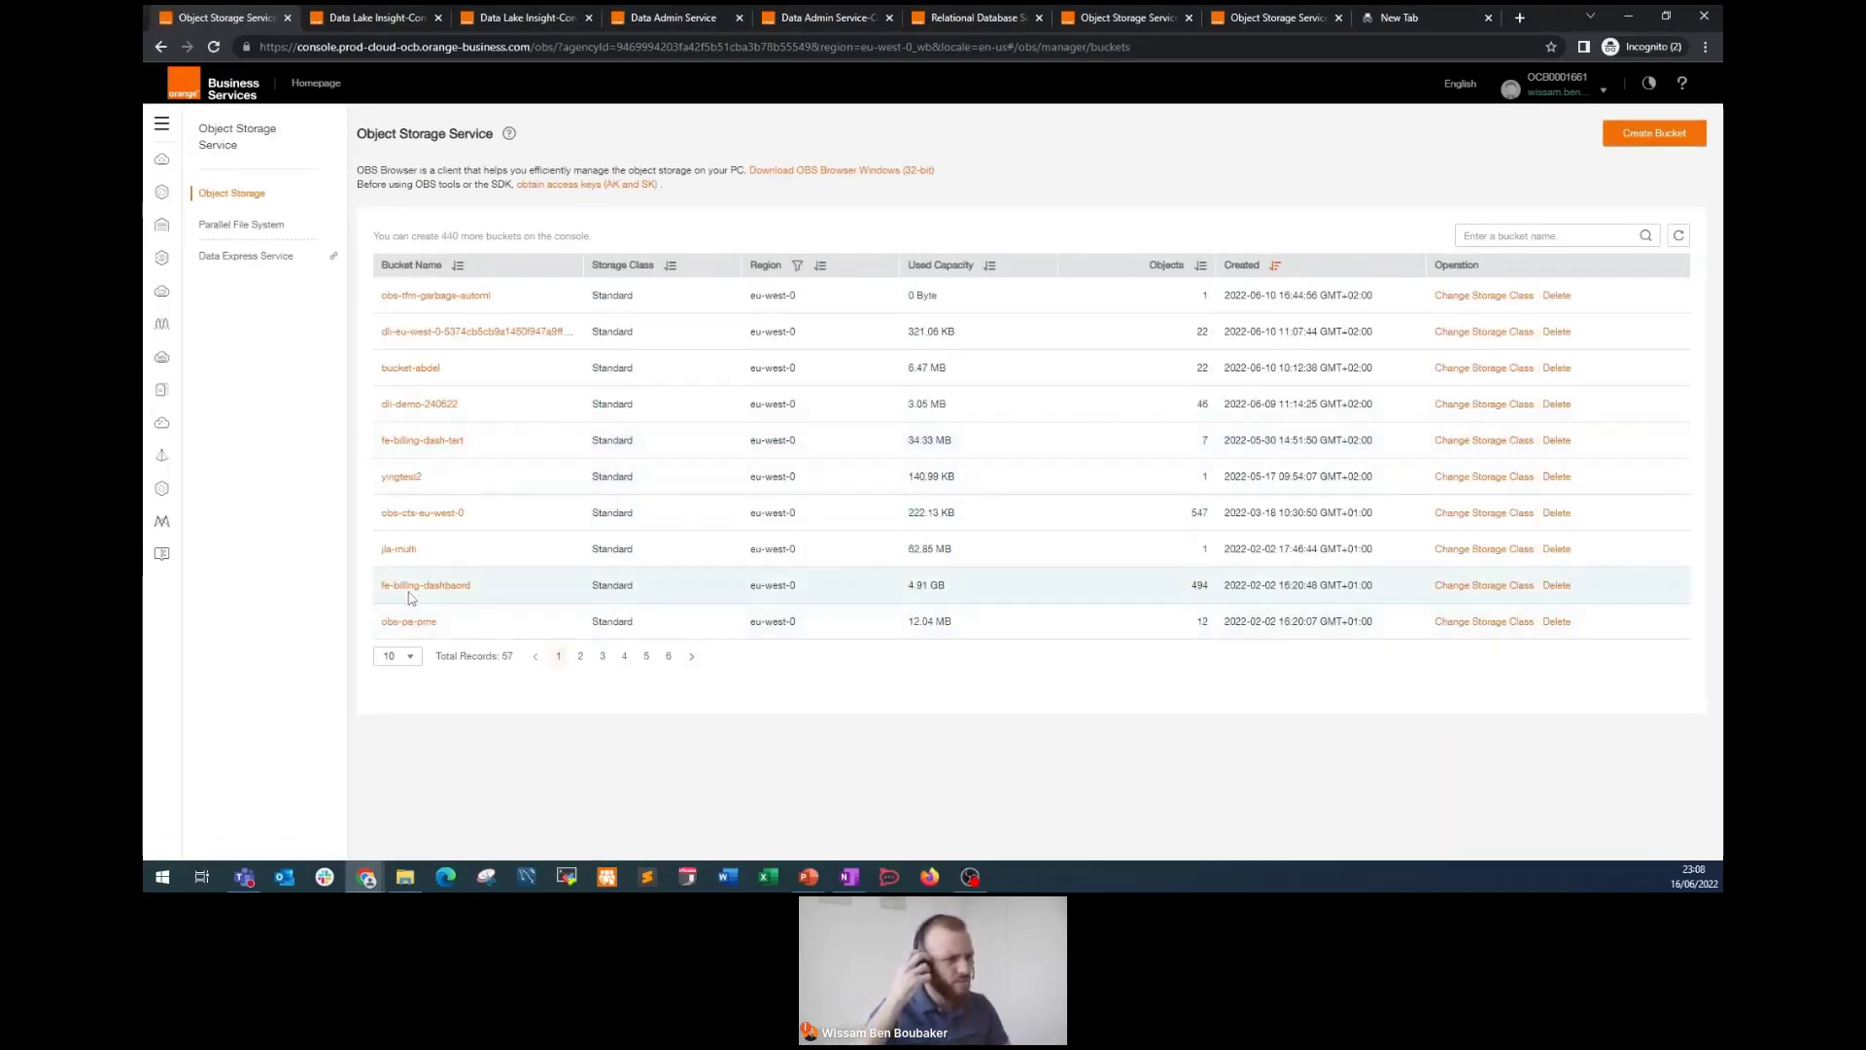
left_click(406, 585)
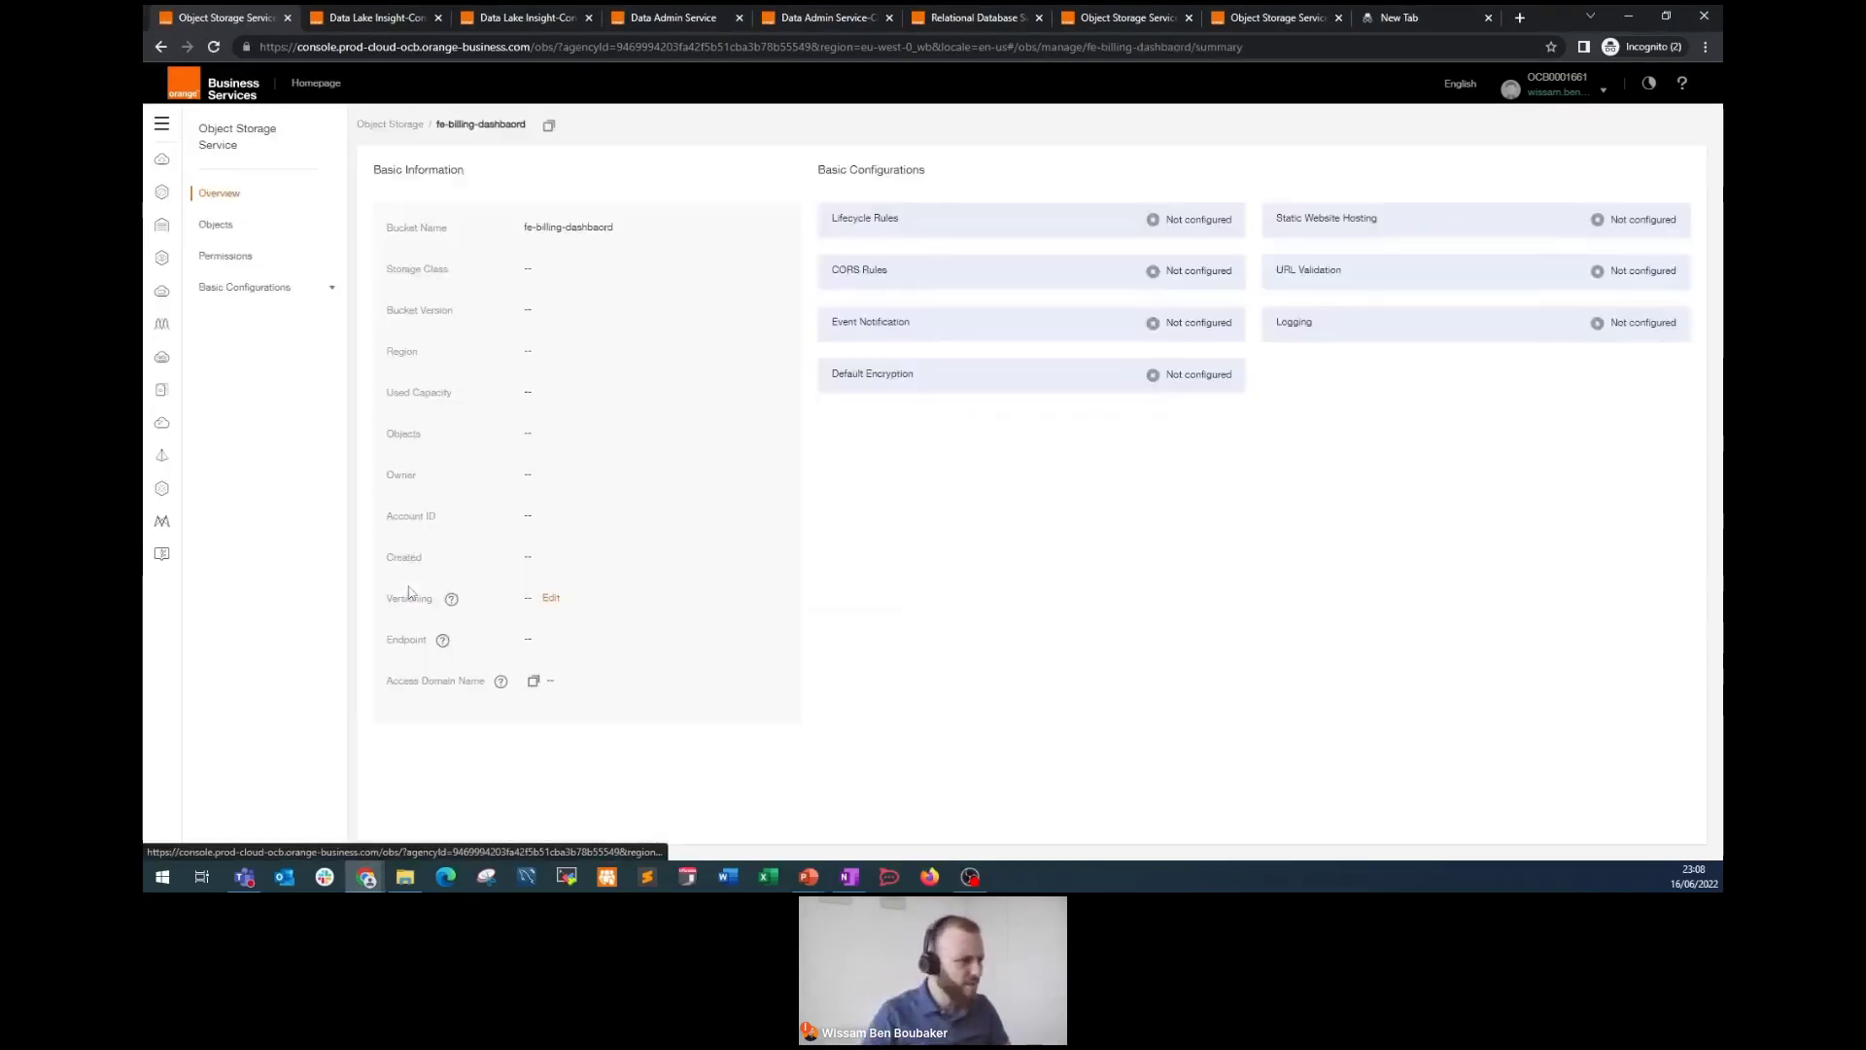
left_click(219, 230)
left_click(443, 385)
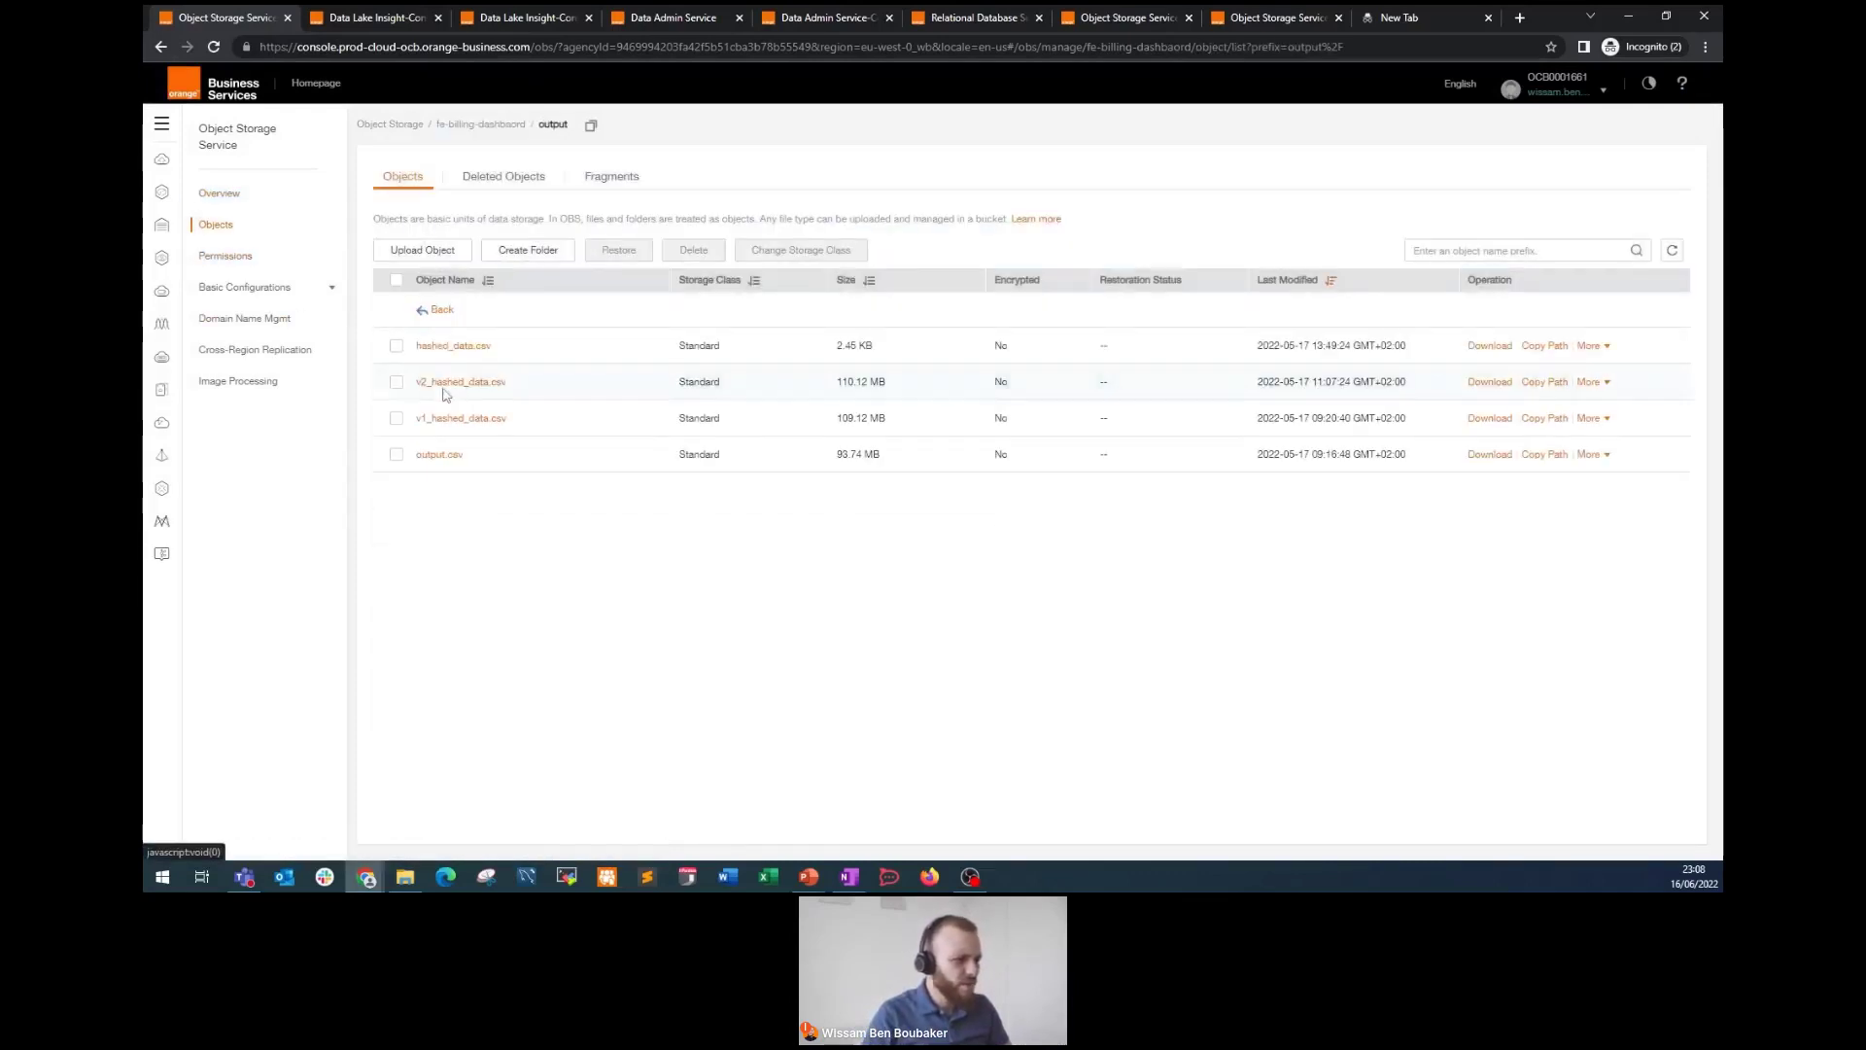
left_click_drag(464, 454, 407, 463)
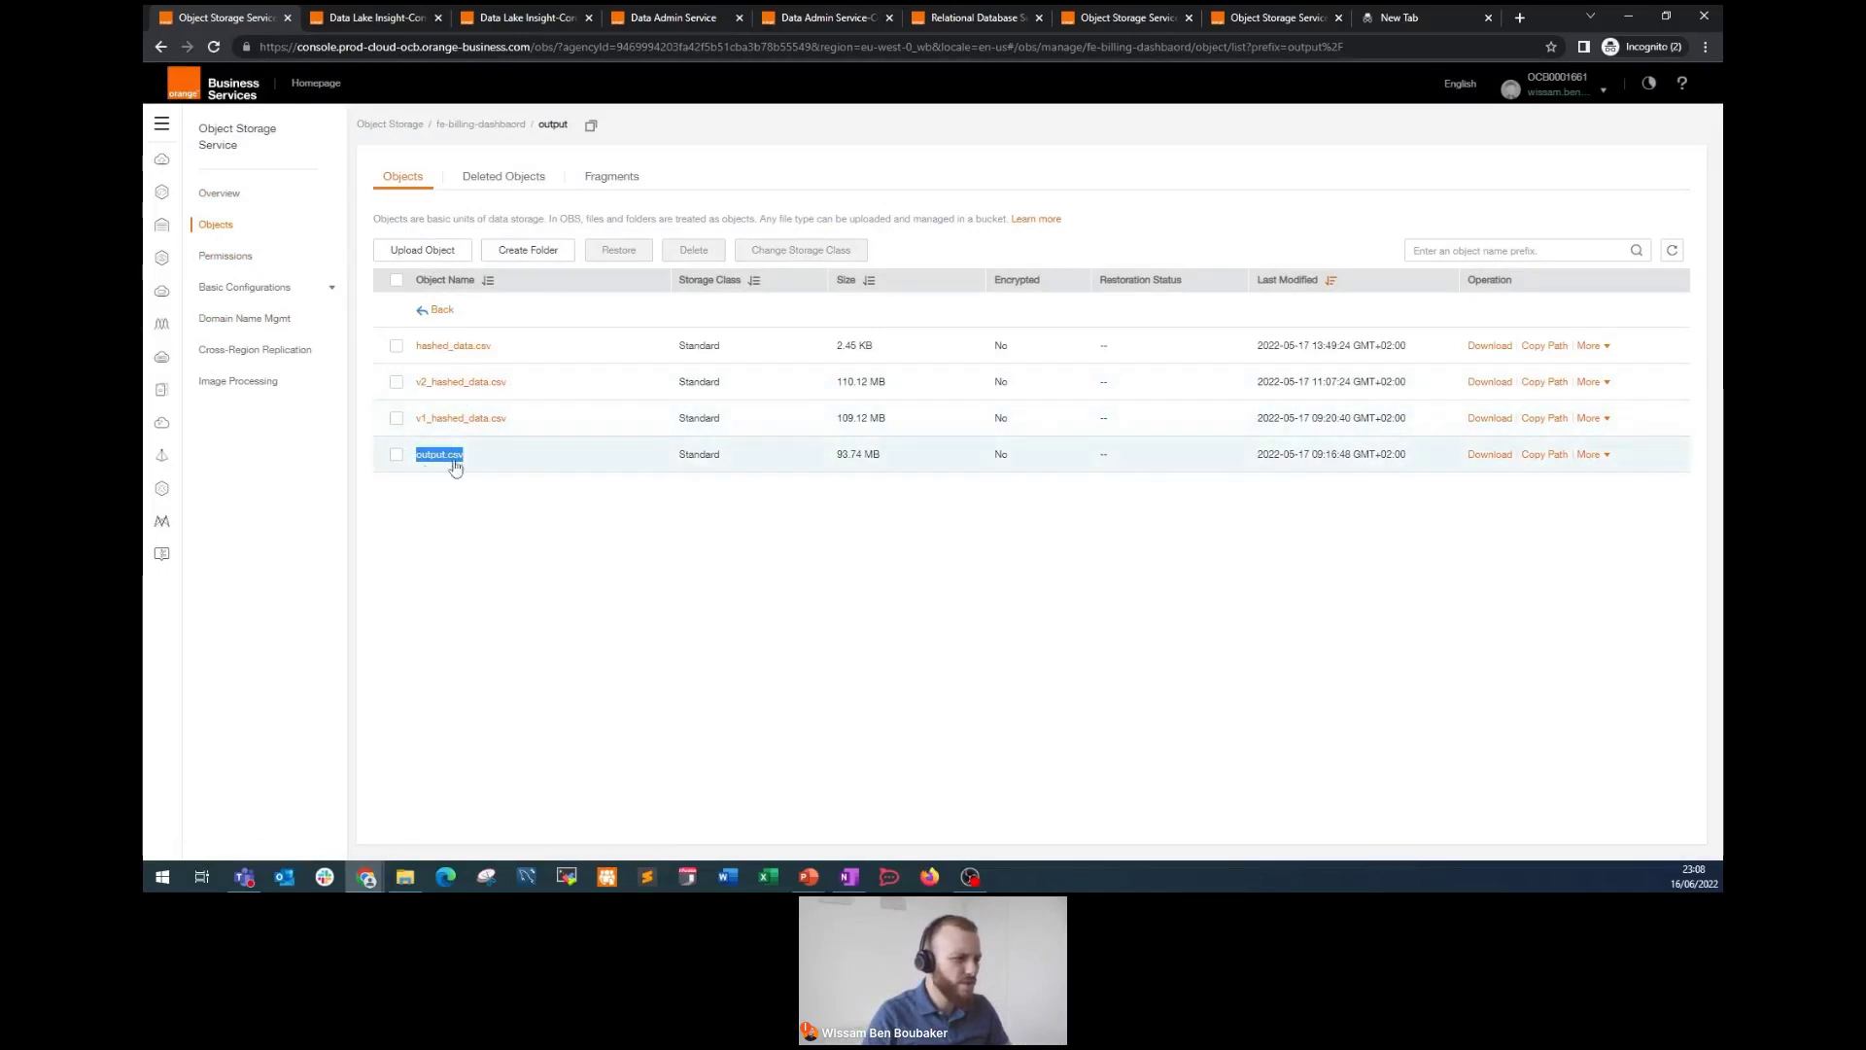
Step: Go to Data Lake Insight's Job Management > Flink Jobs list
left_click(342, 20)
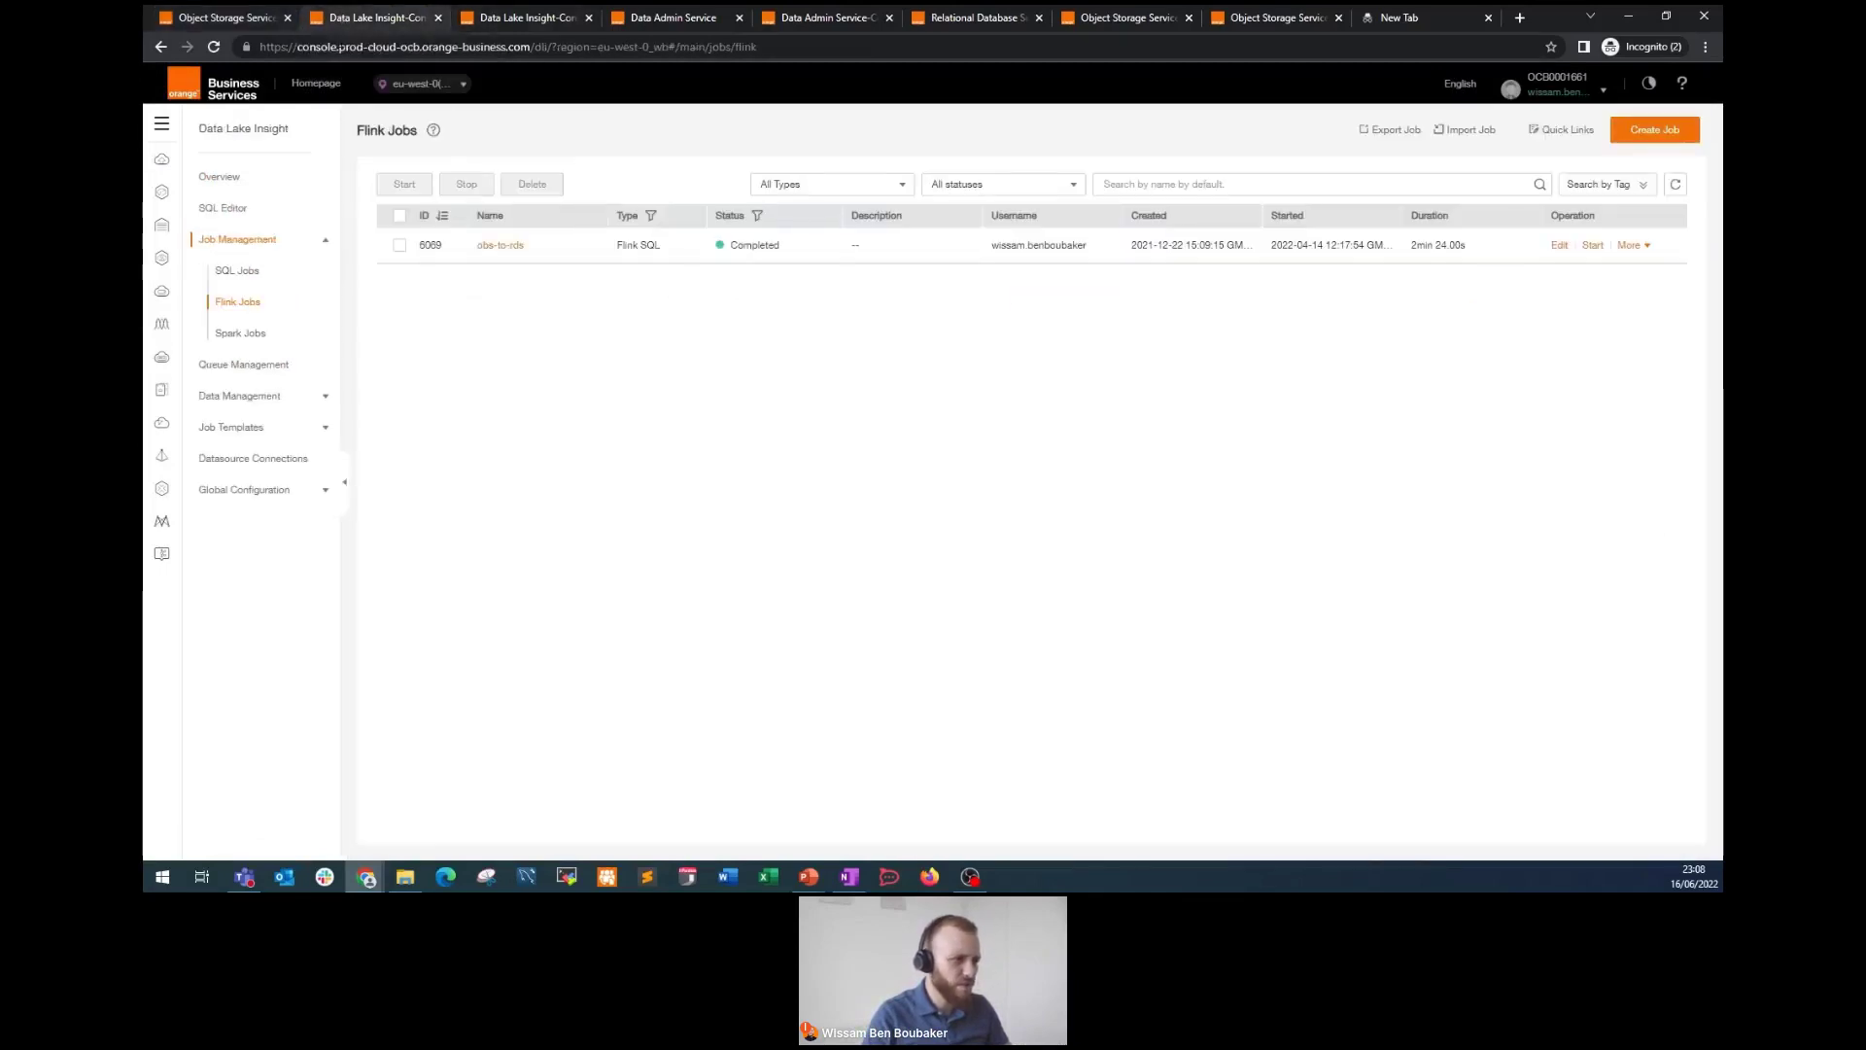
left_click(161, 123)
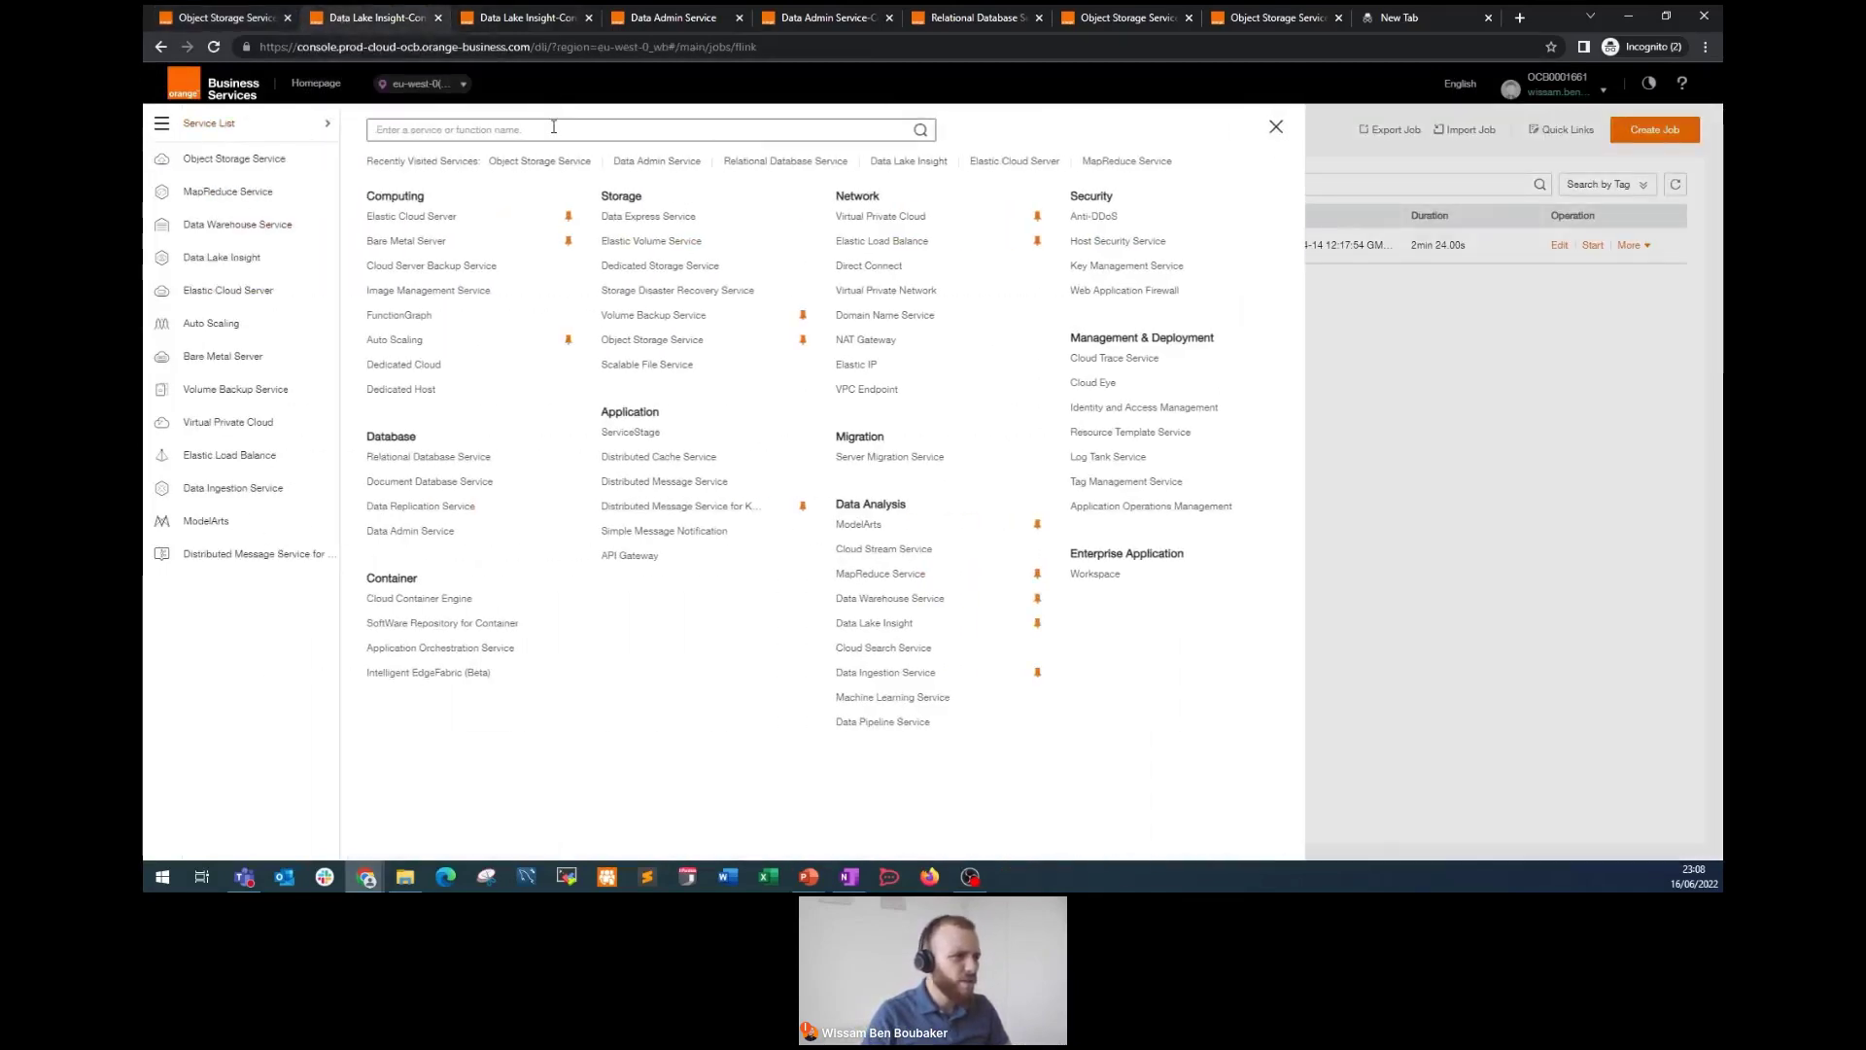
type("ob")
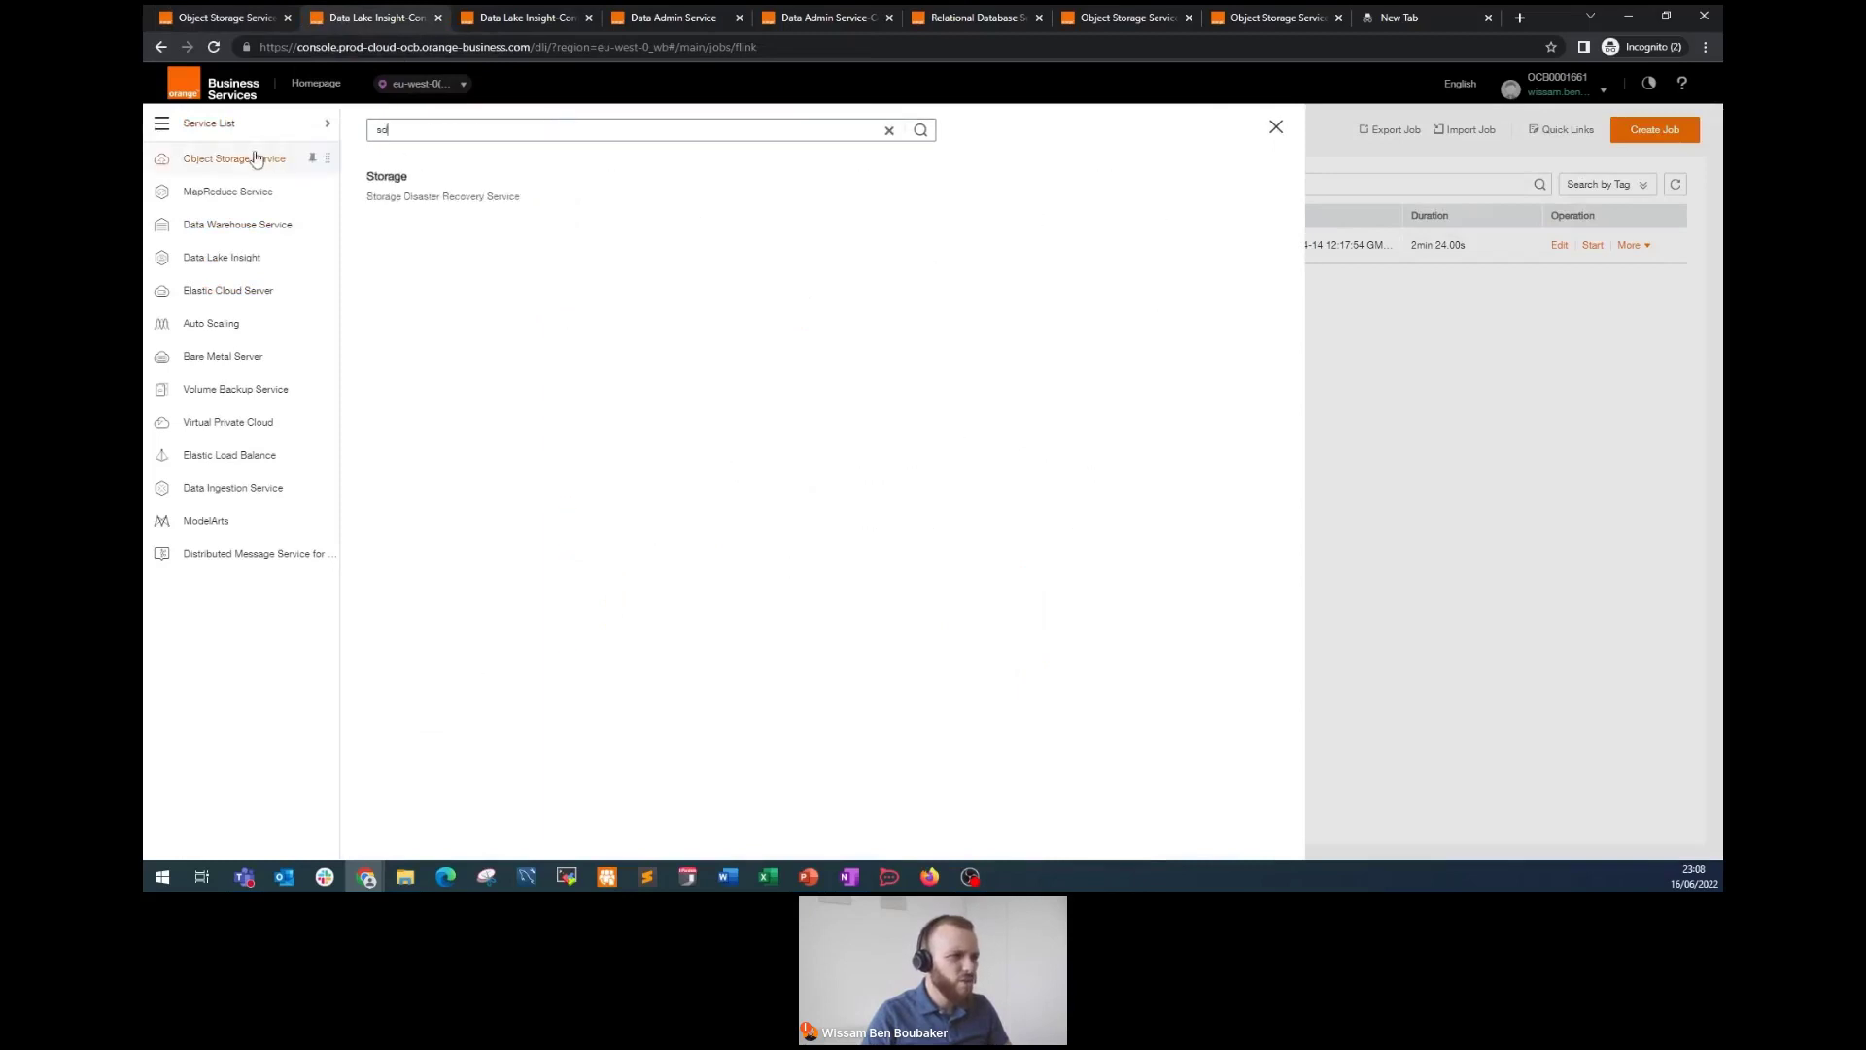
key("BackSpace")
key("BackSpace")
type("dli")
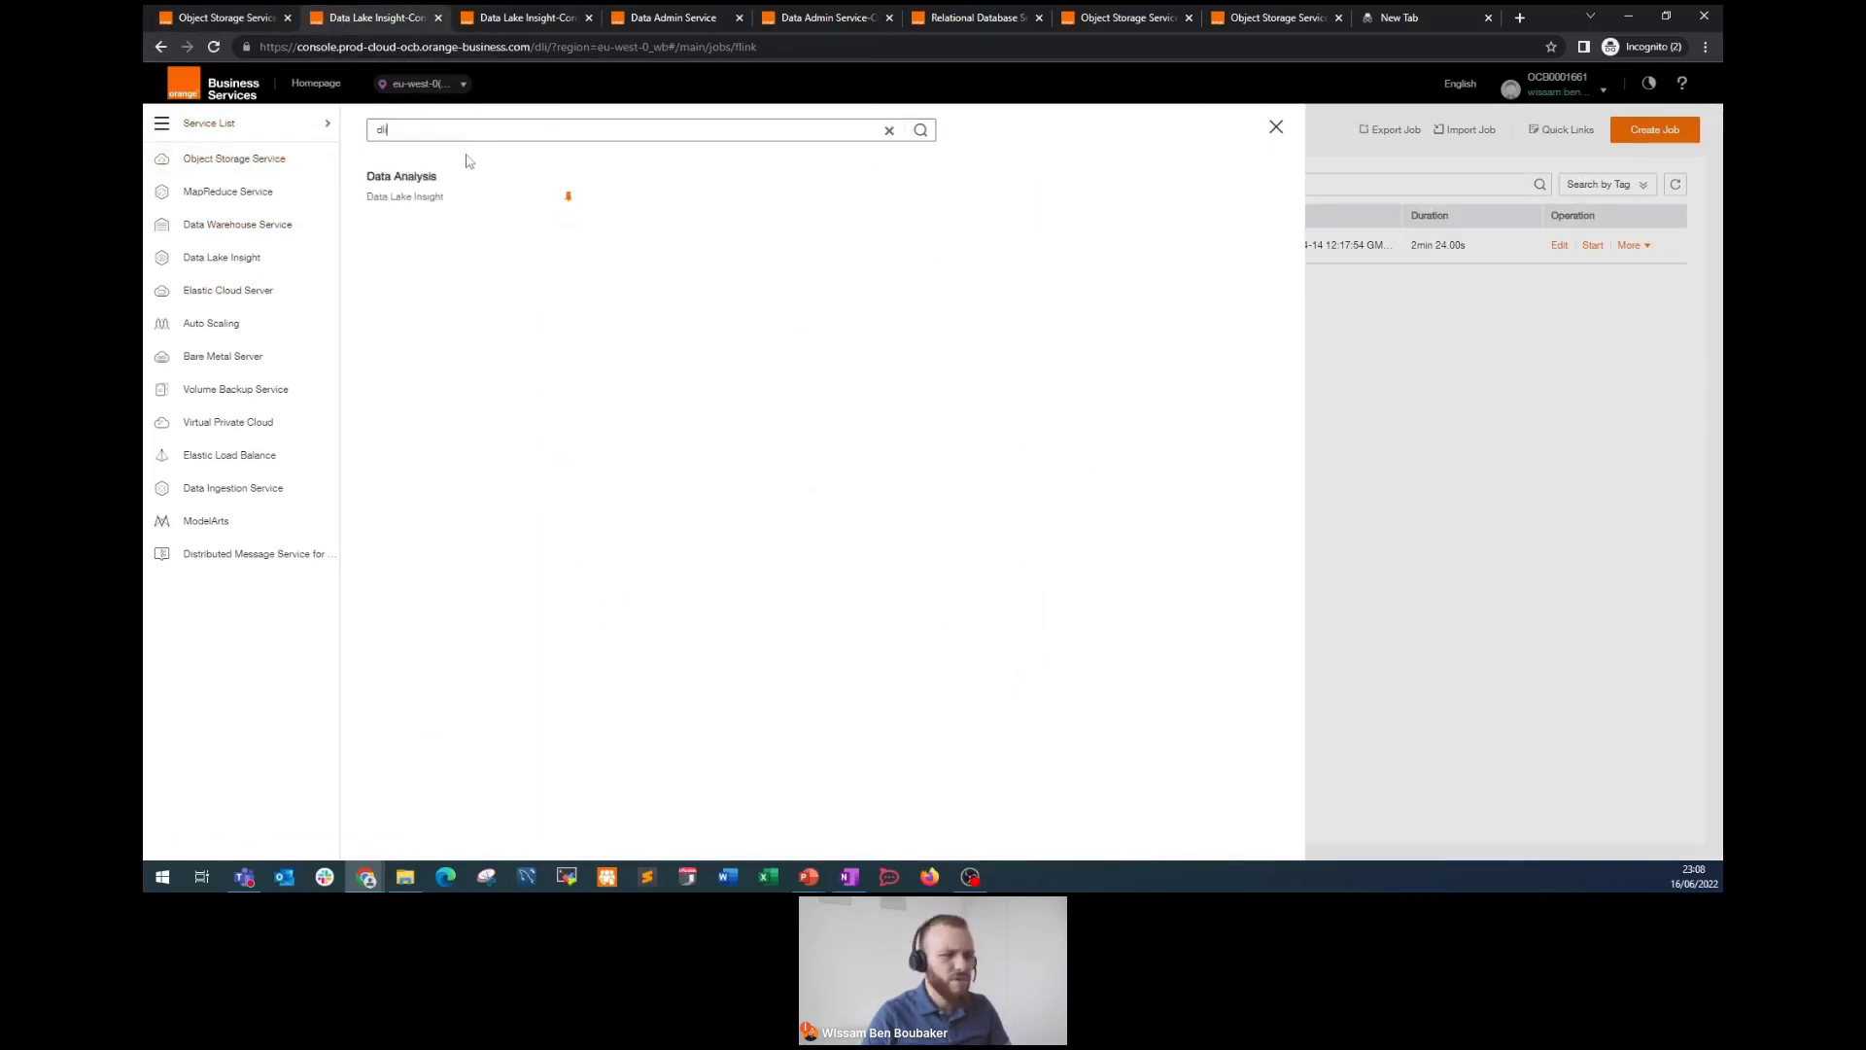
left_click(431, 195)
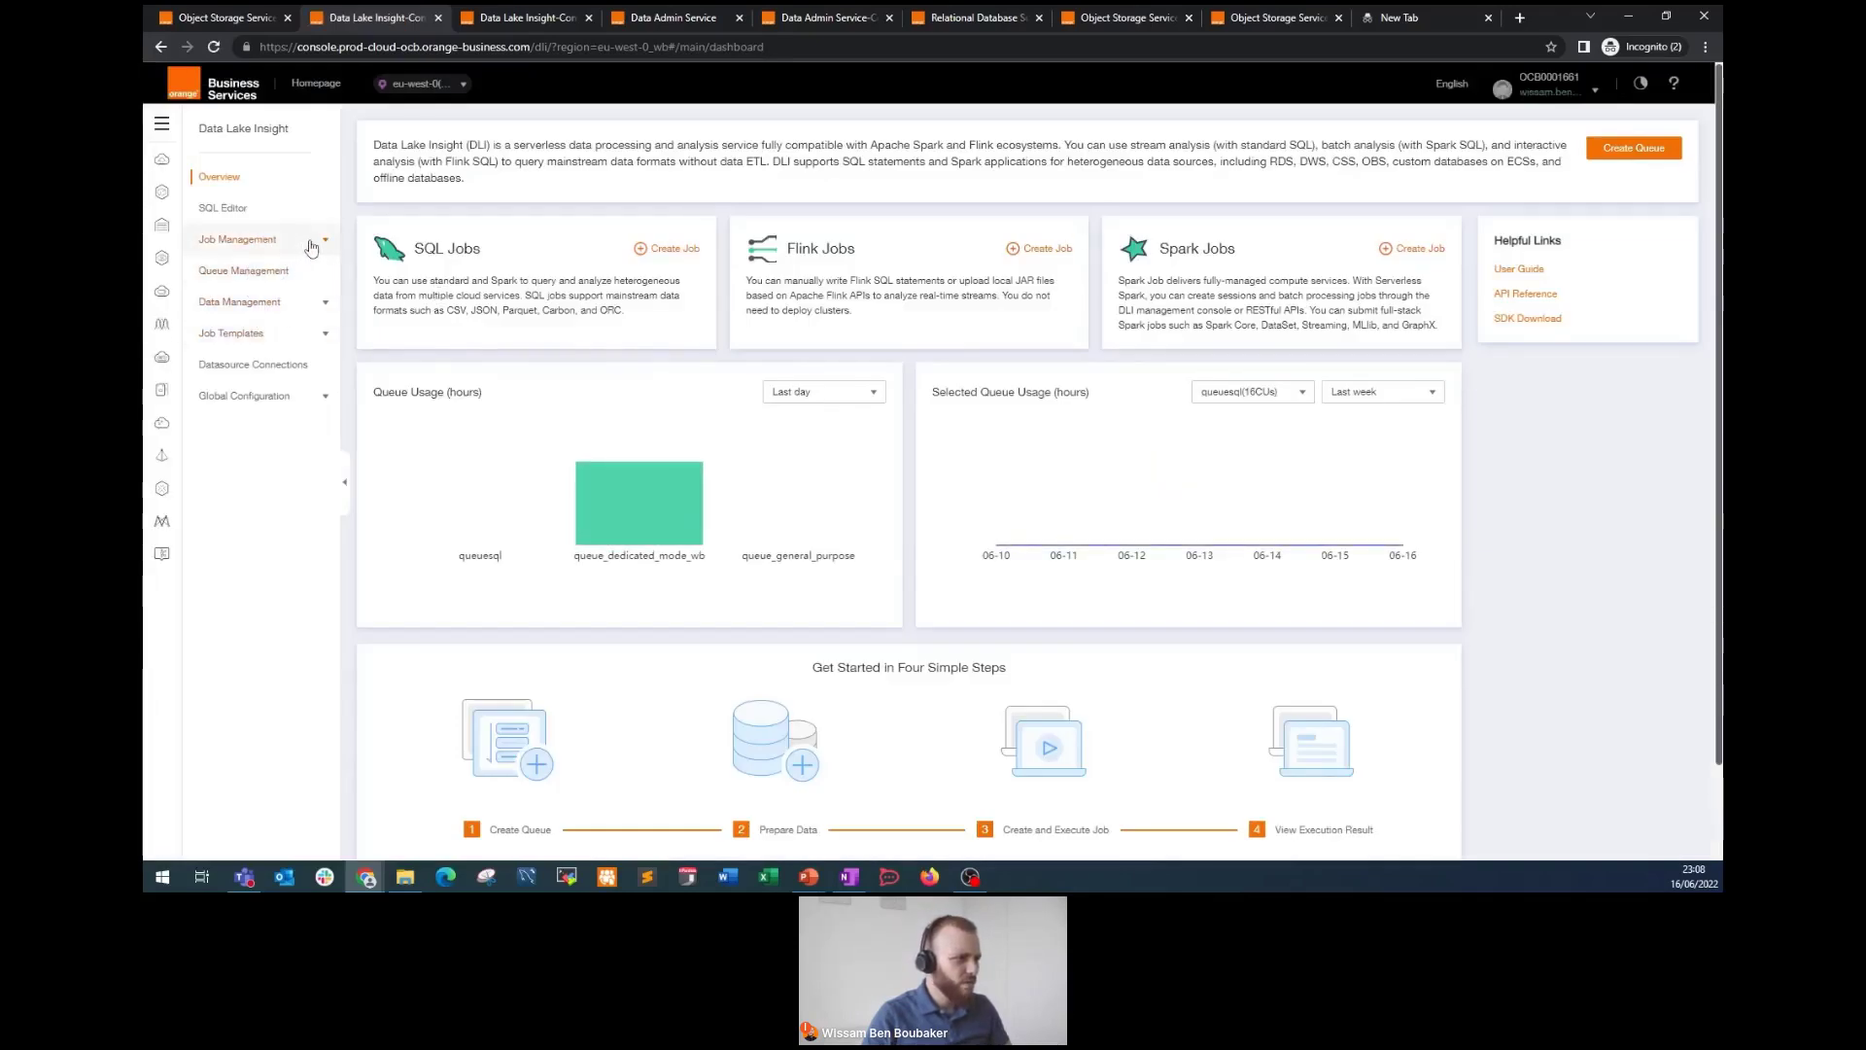
left_click(311, 245)
left_click(276, 305)
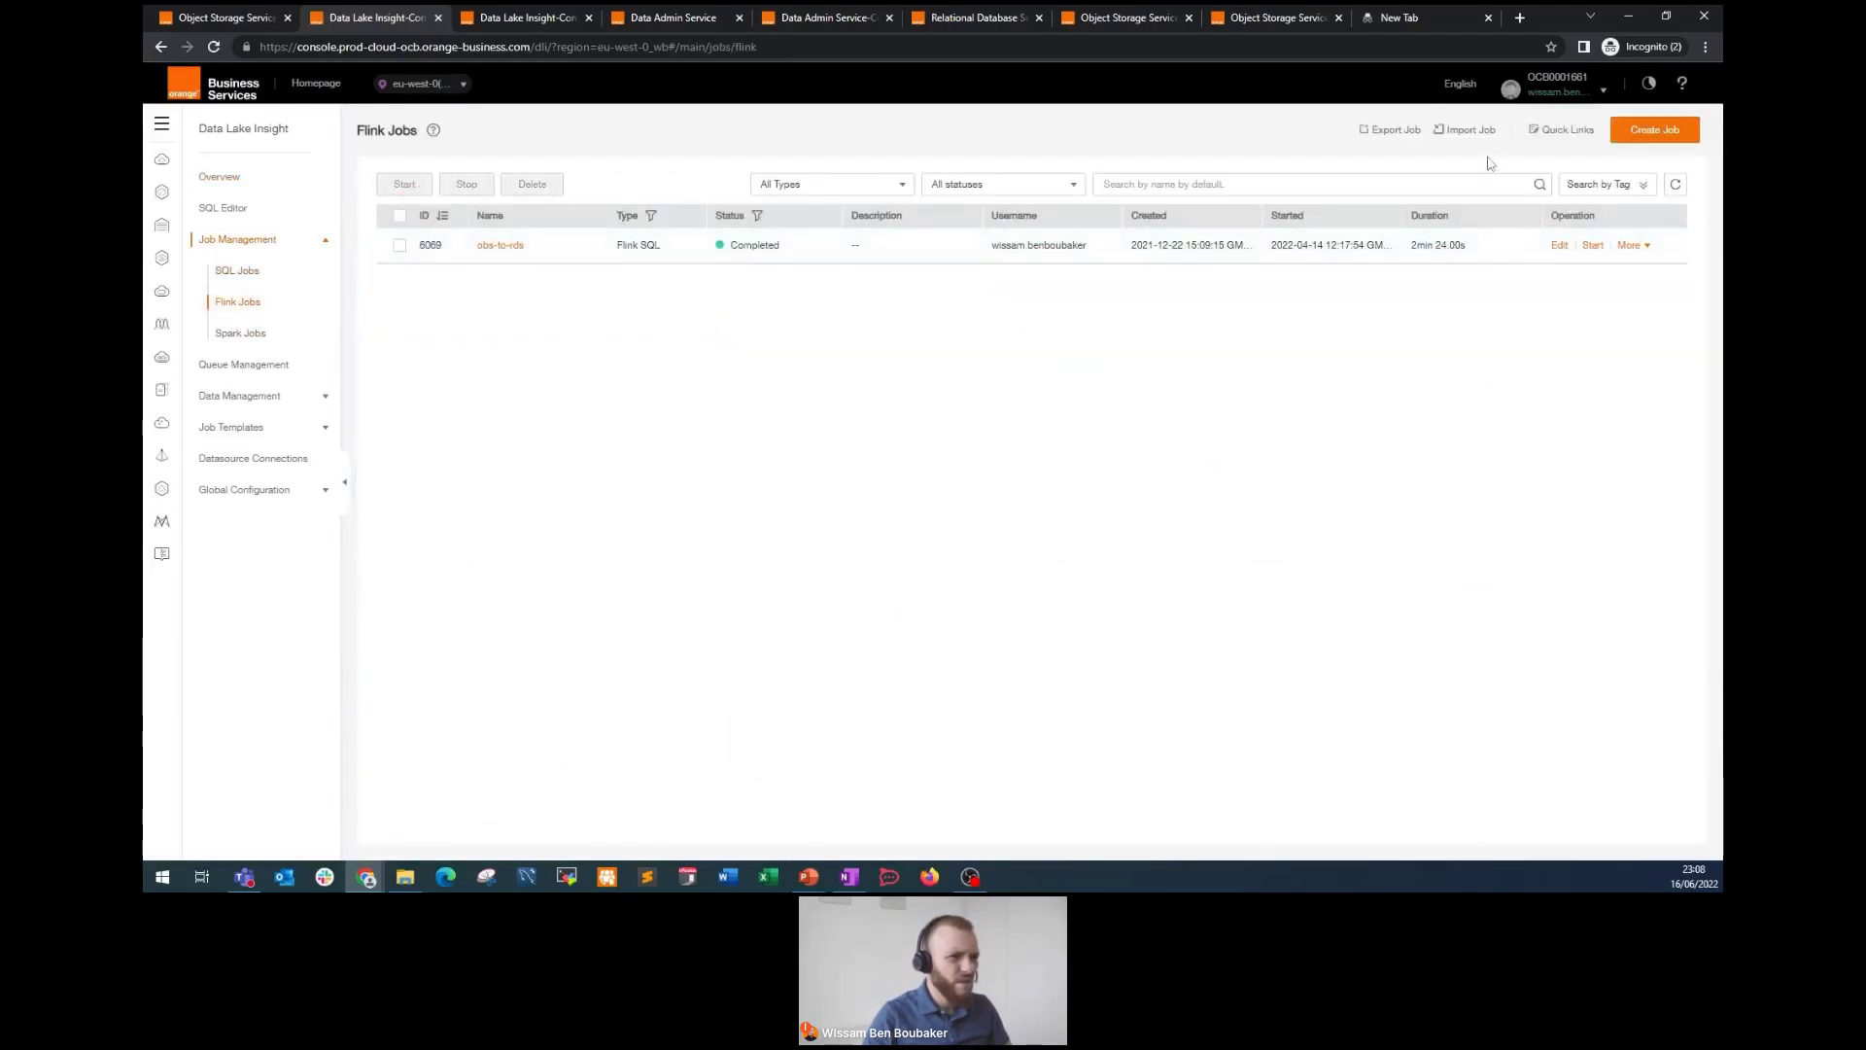
Step: Create a Flink SQL job named obs-to-database with an owner tag
left_click(1654, 131)
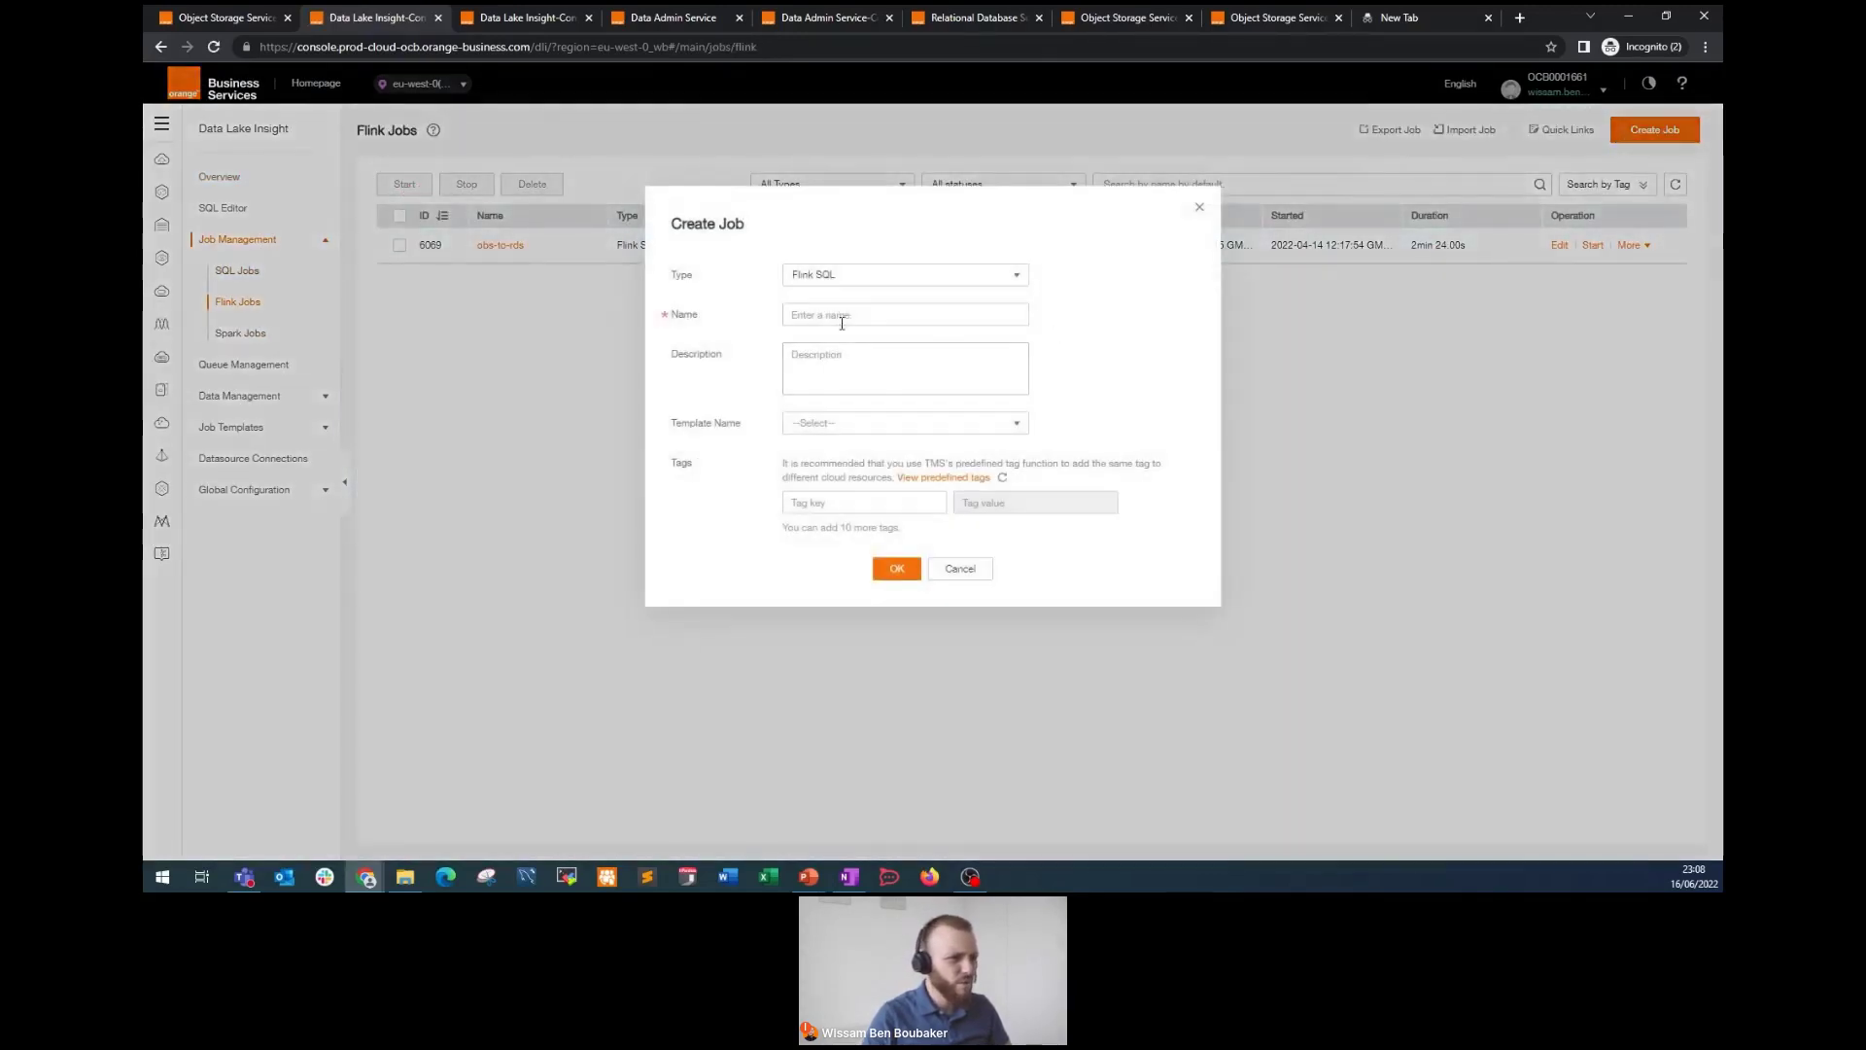
left_click(844, 316)
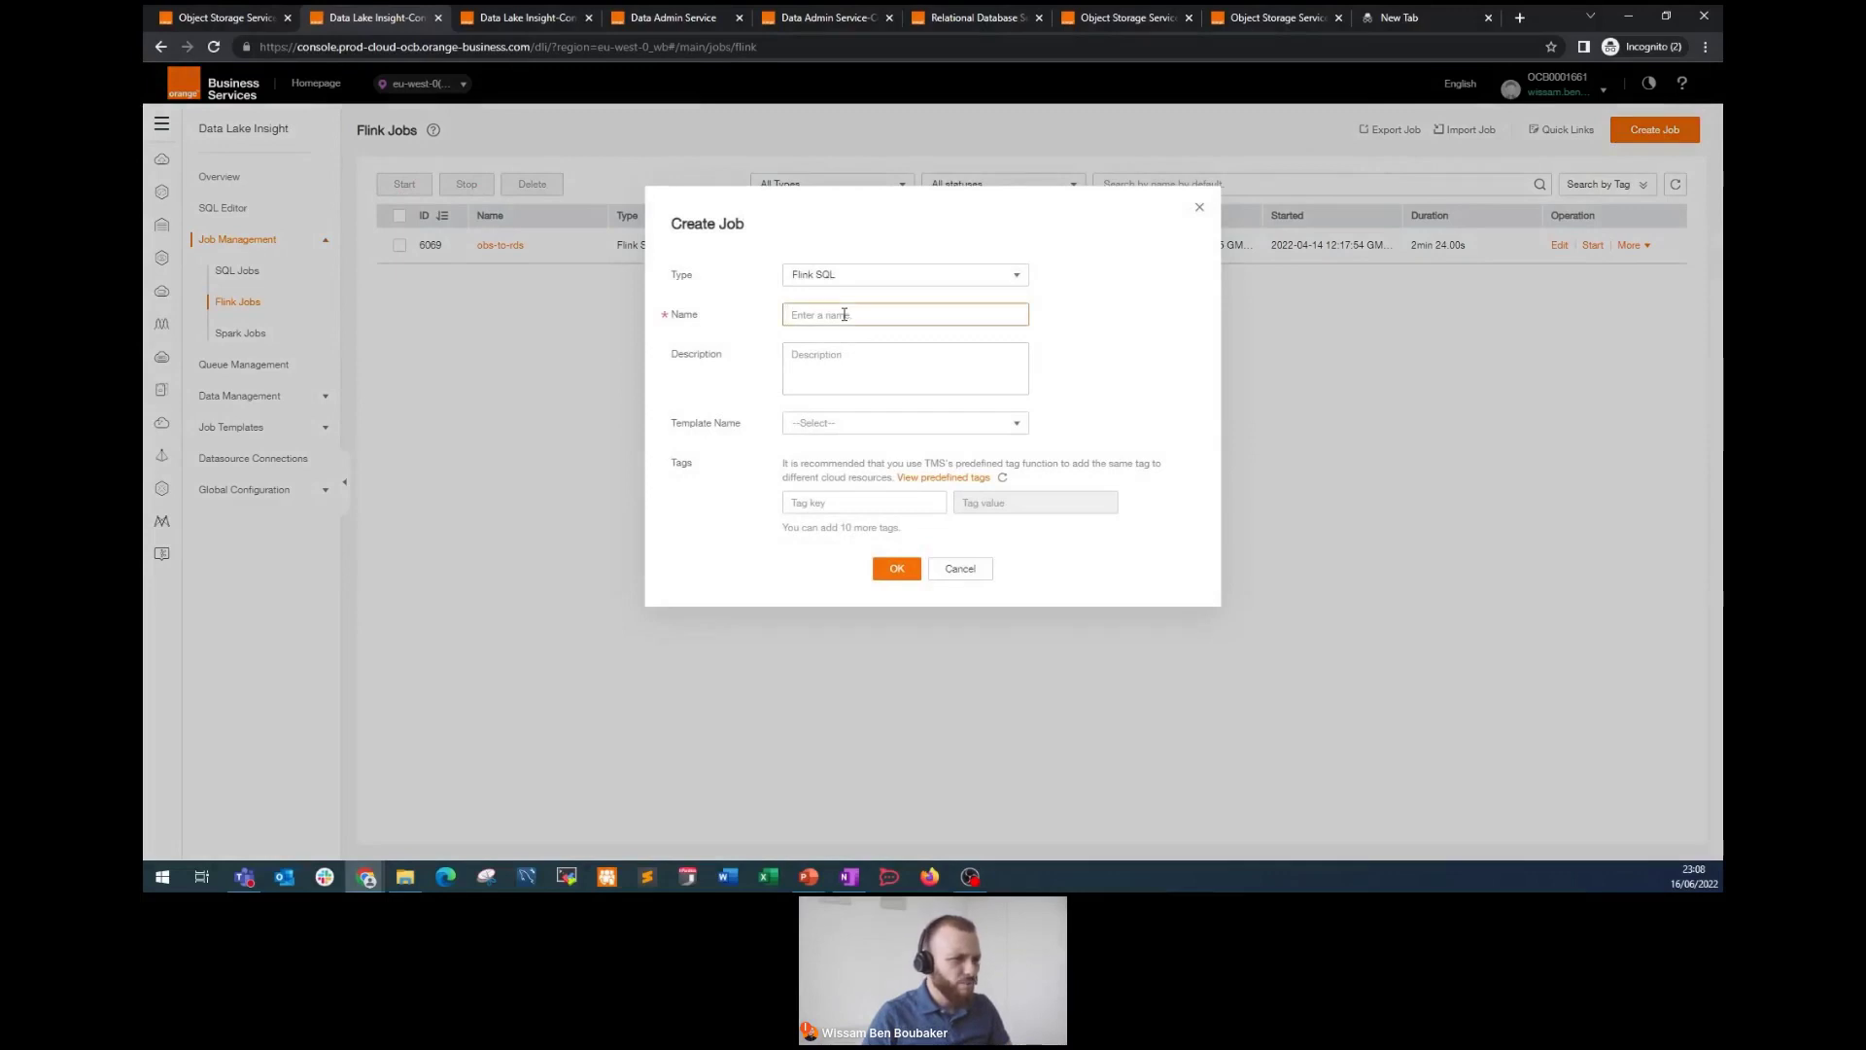
type("obs-to-Da")
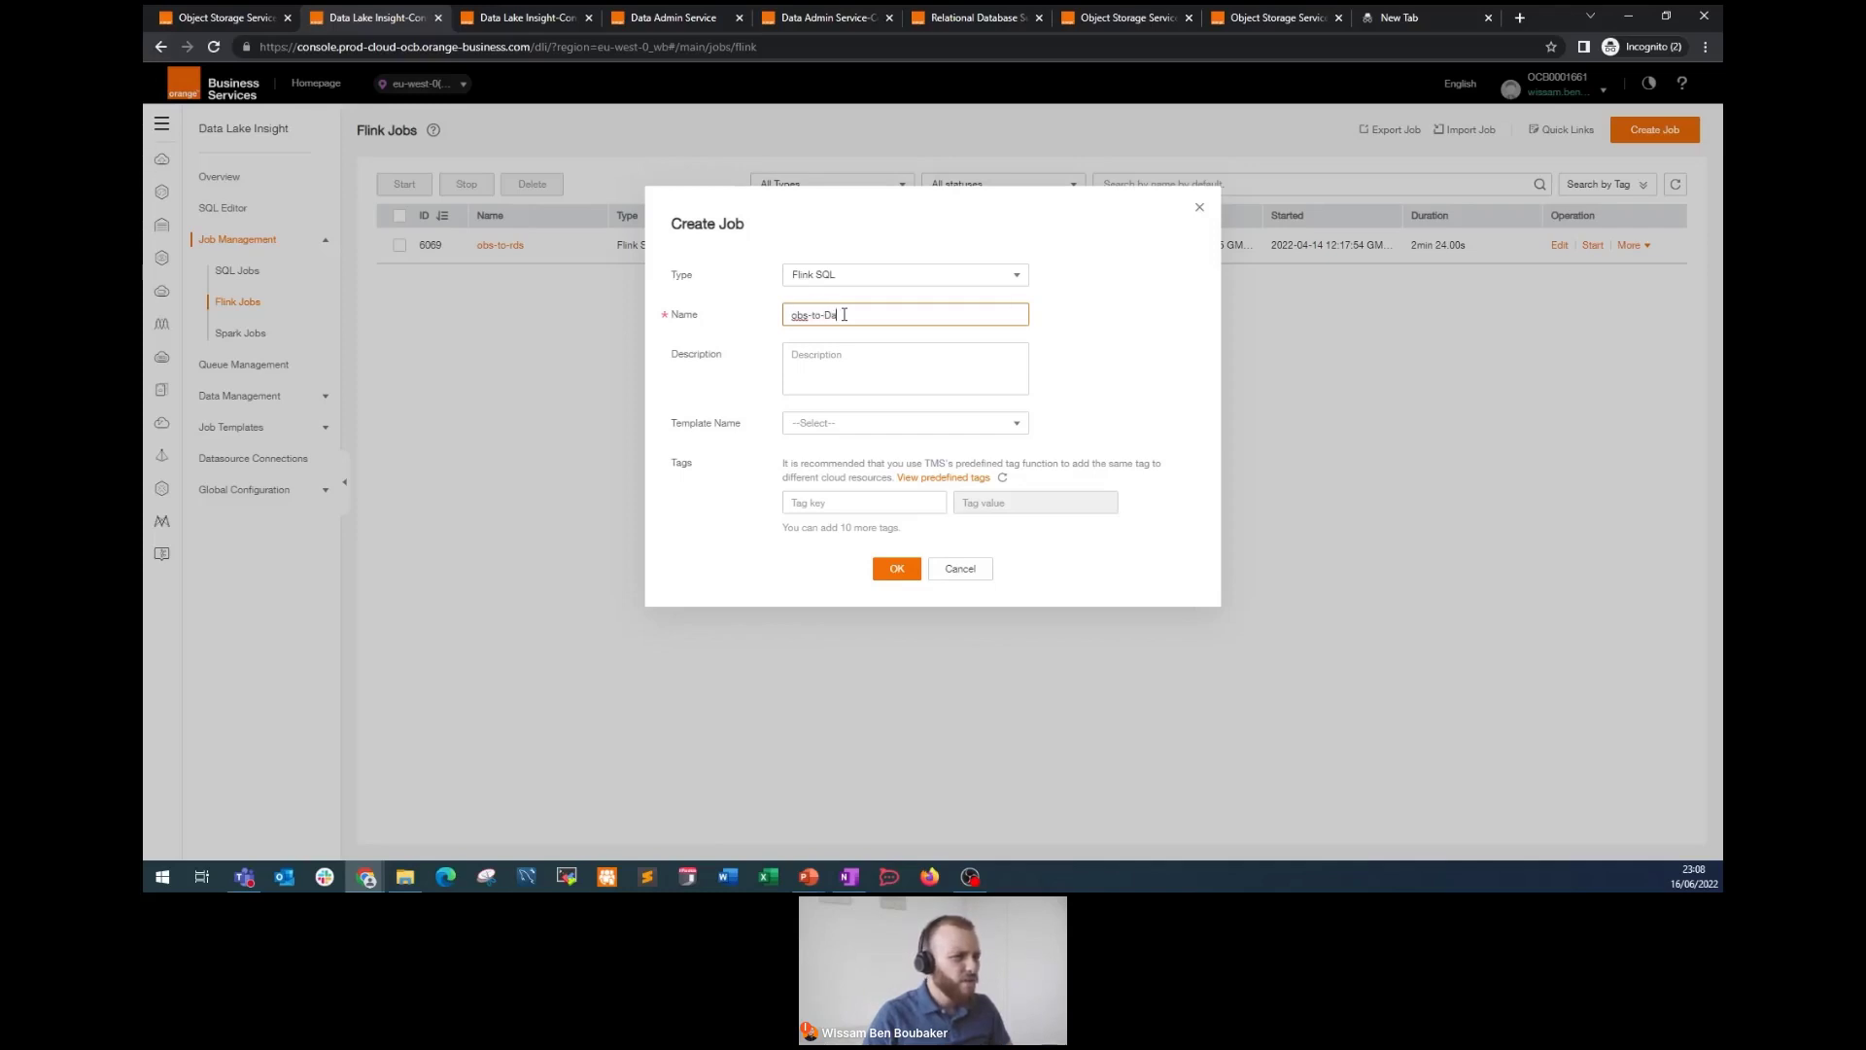
type("tabase")
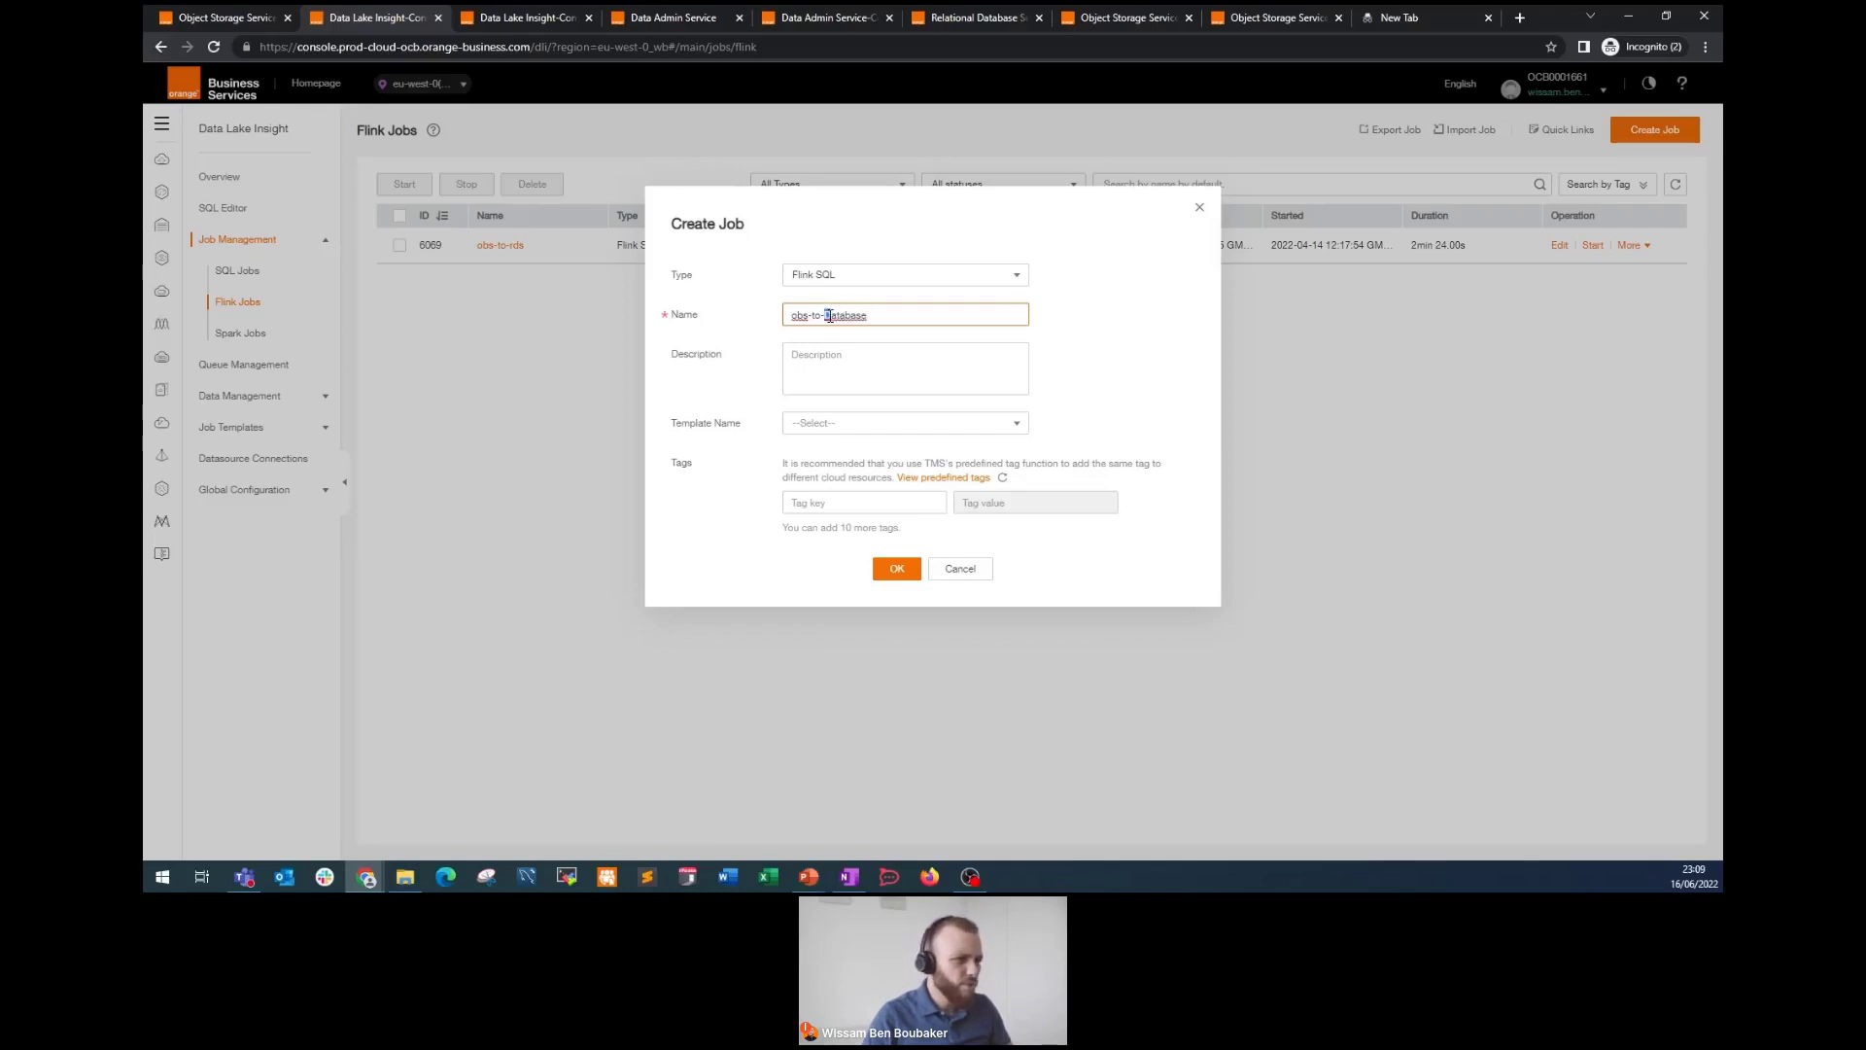
type("d")
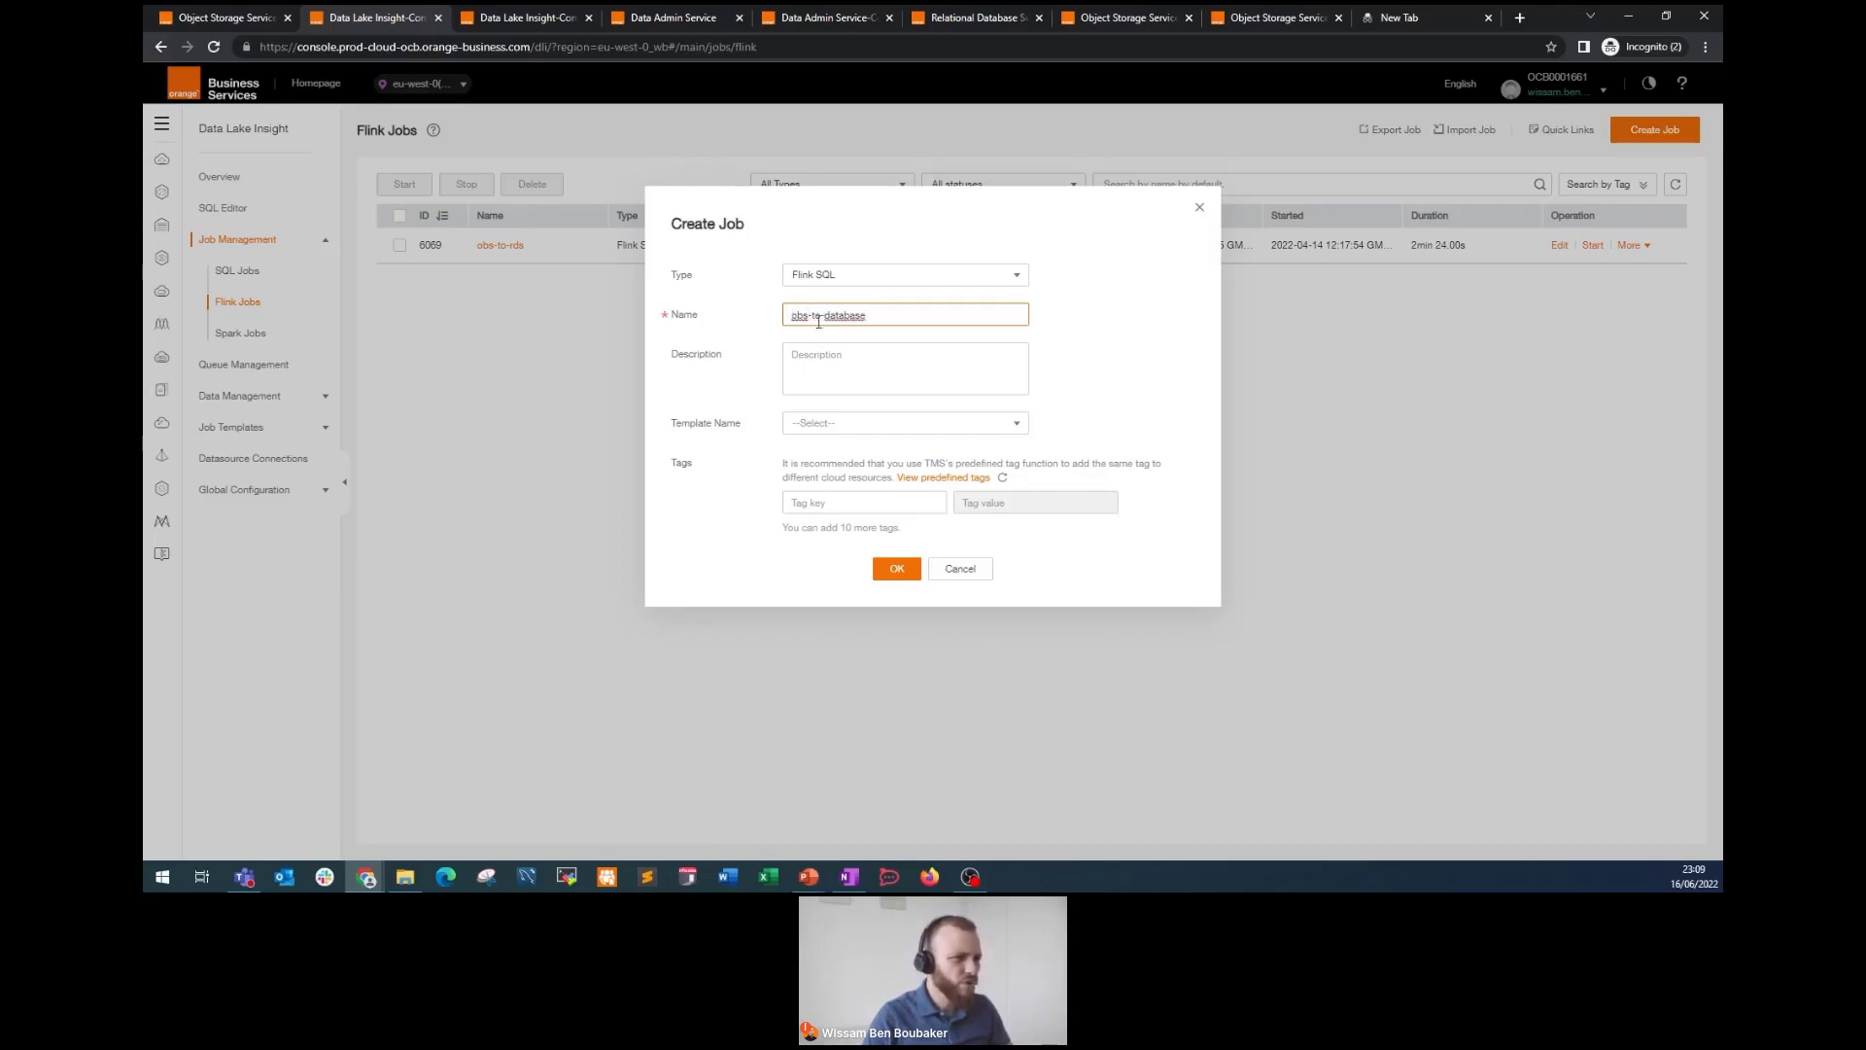
left_click(820, 352)
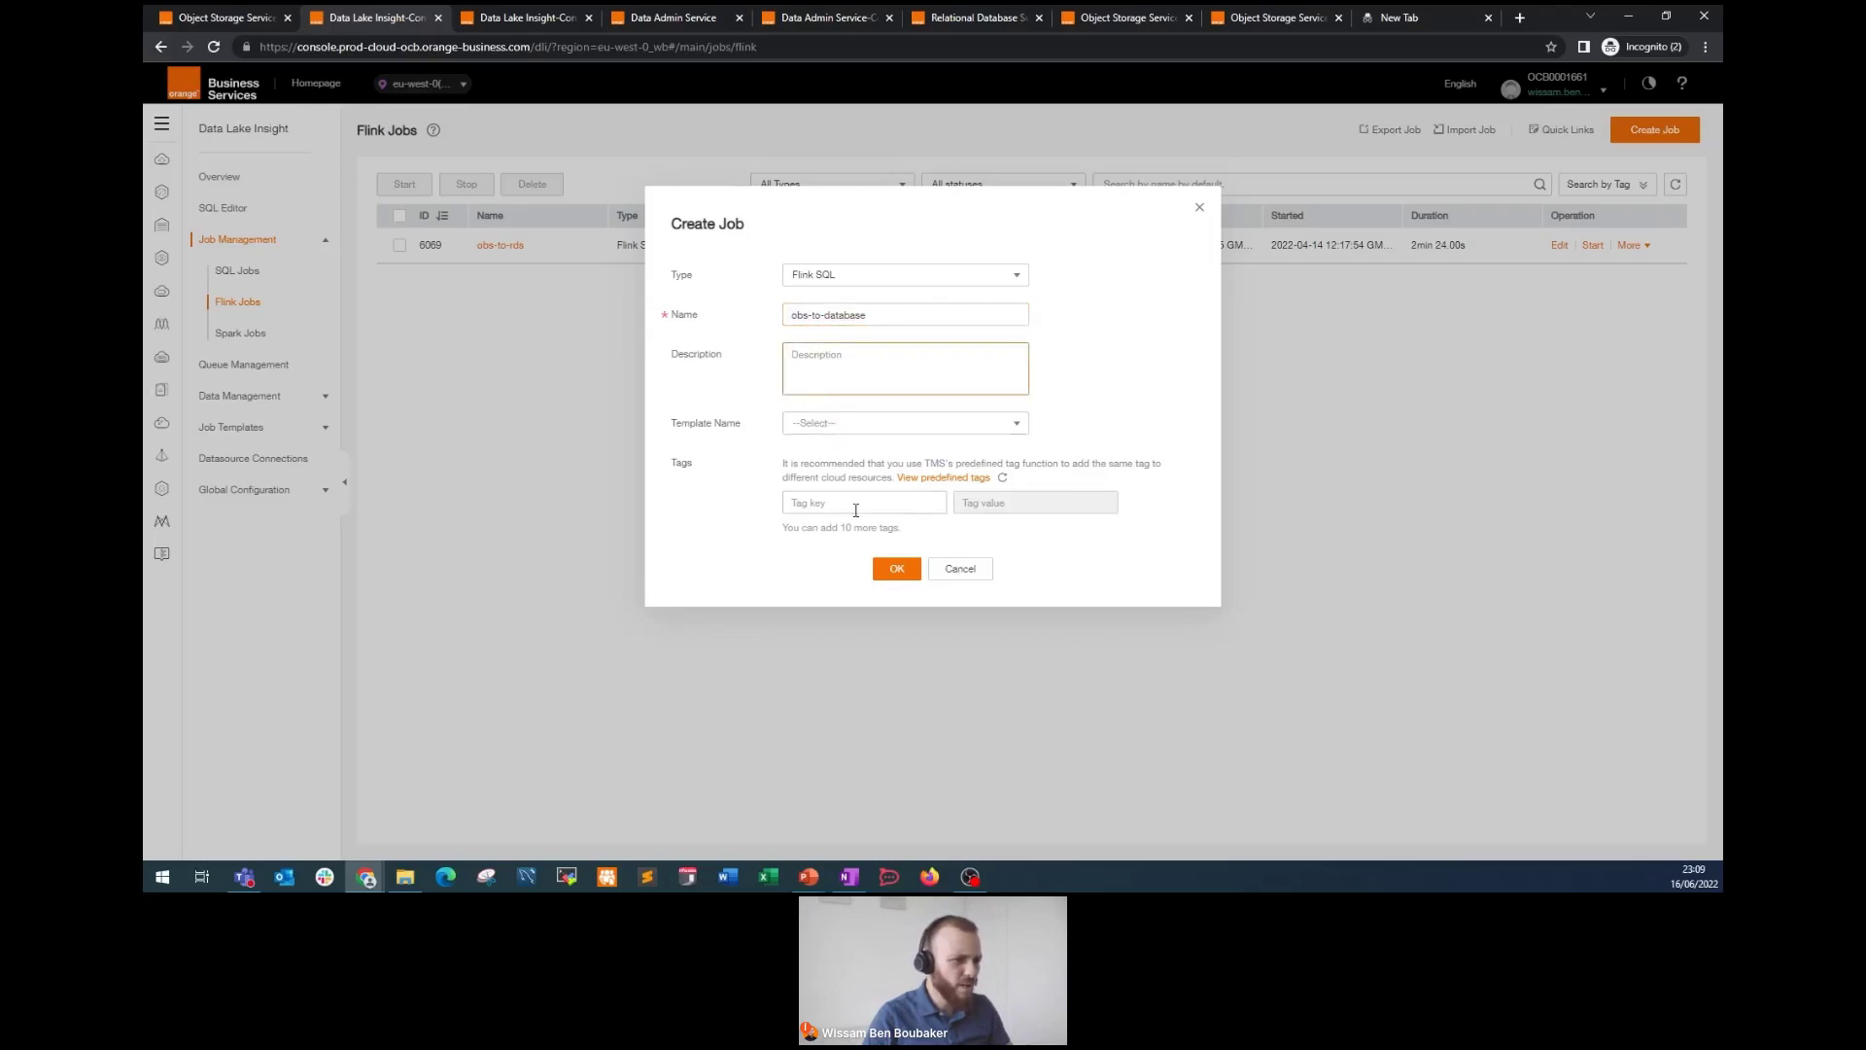
left_click(855, 505)
left_click(846, 532)
left_click(961, 502)
left_click(969, 531)
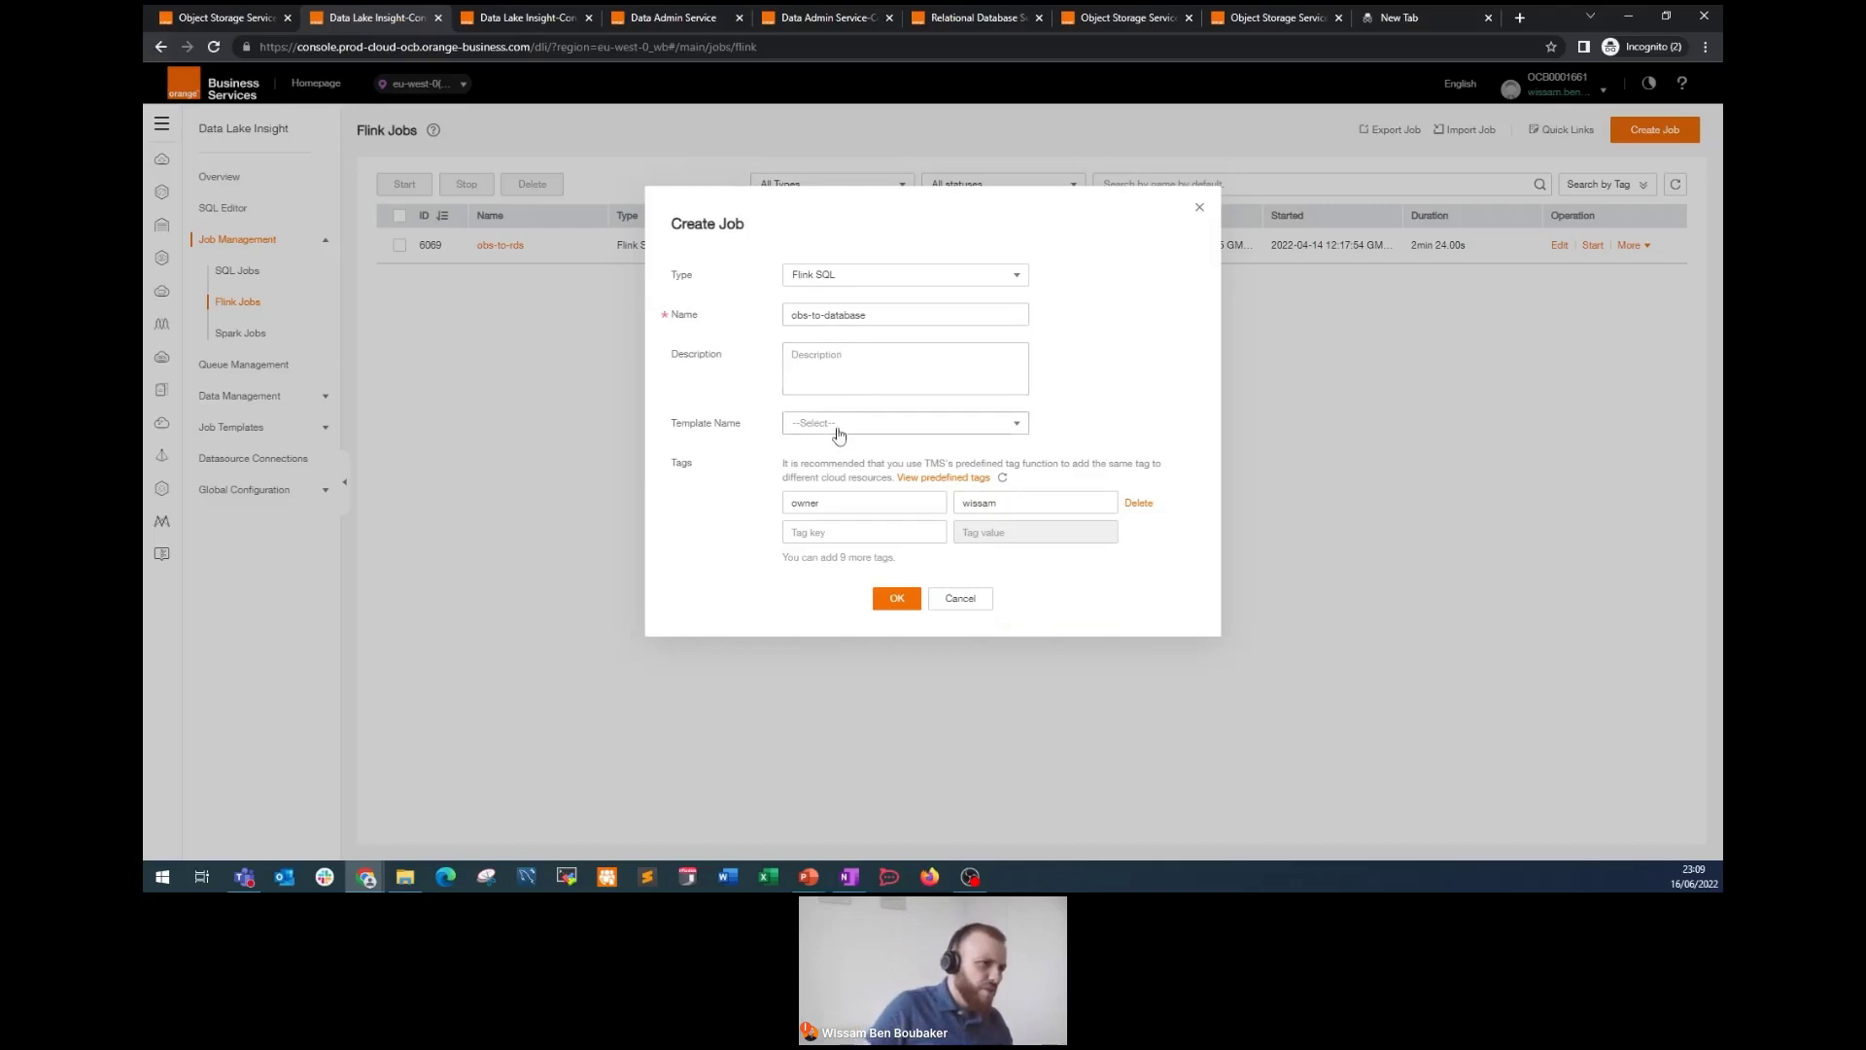
left_click(887, 605)
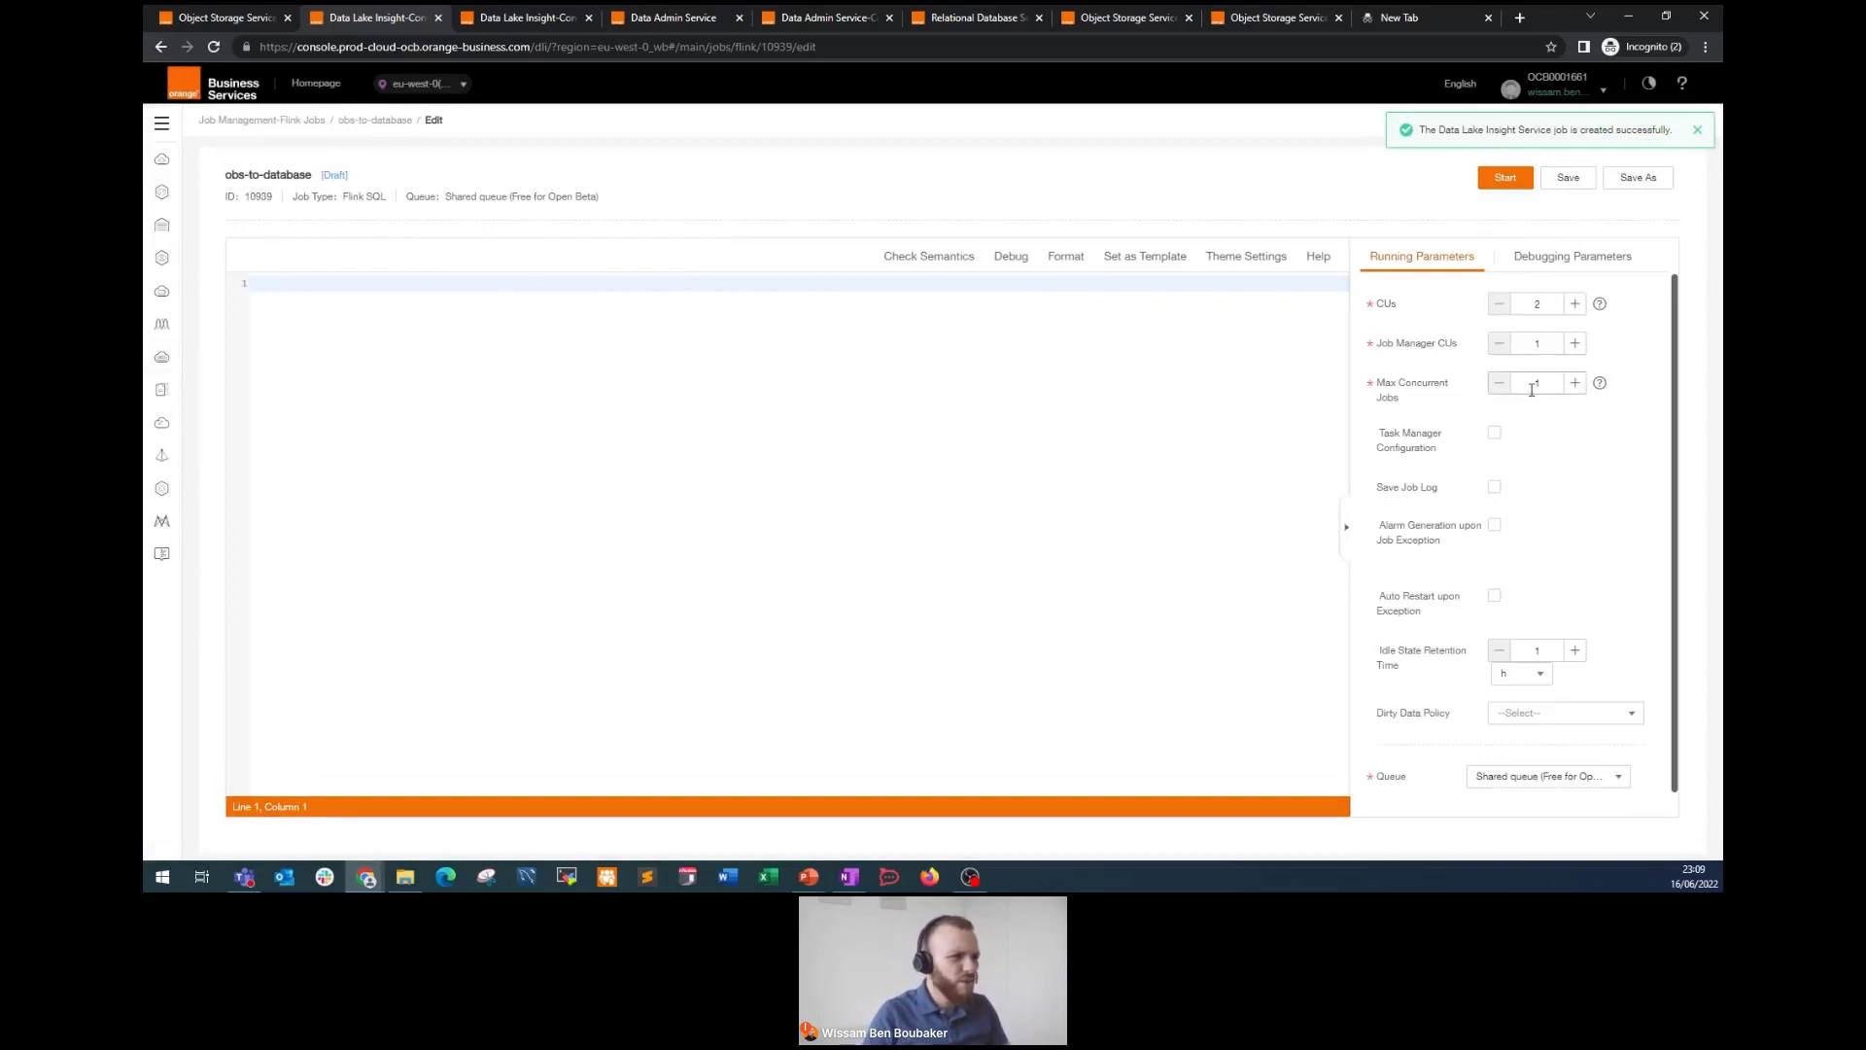
Step: Run the job on queue_dedicated_mode_wb with 5 CUs, 2 Job Manager CUs and 2 max concurrent jobs
scroll(1532, 389, "down", 1)
left_click(1508, 763)
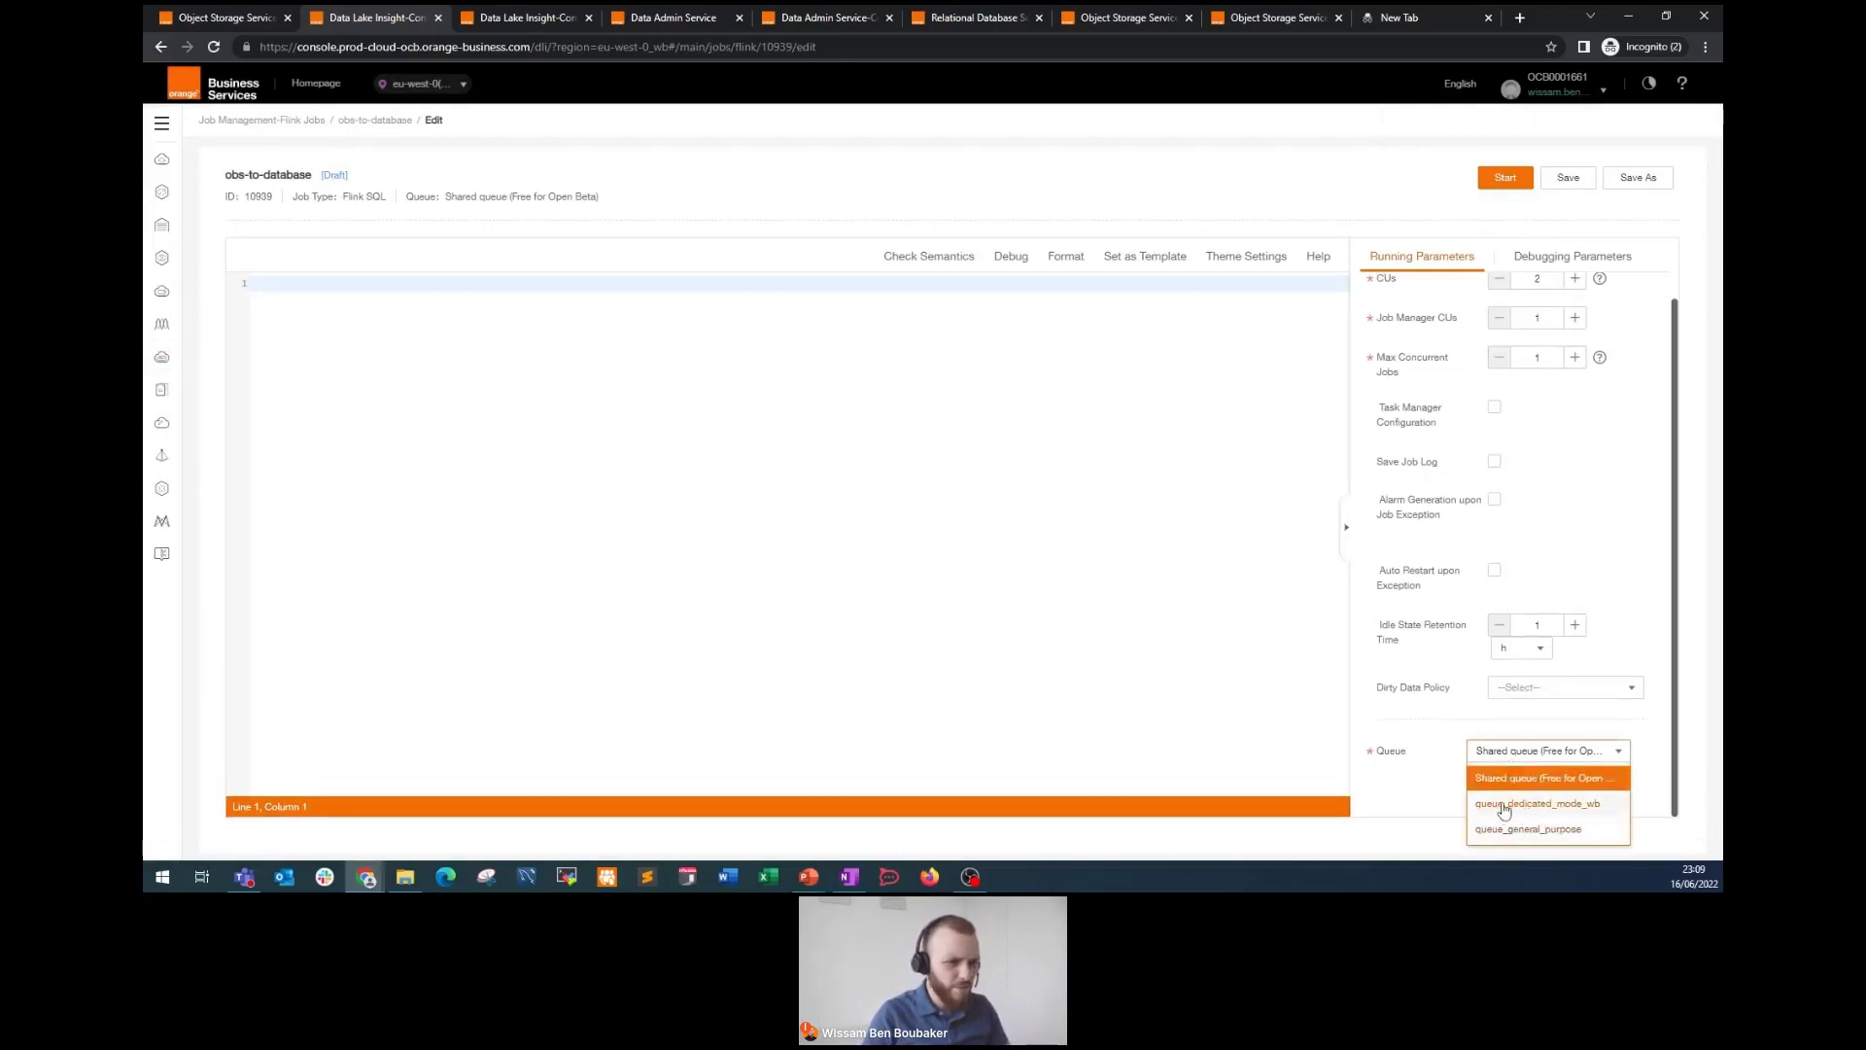
left_click(1503, 804)
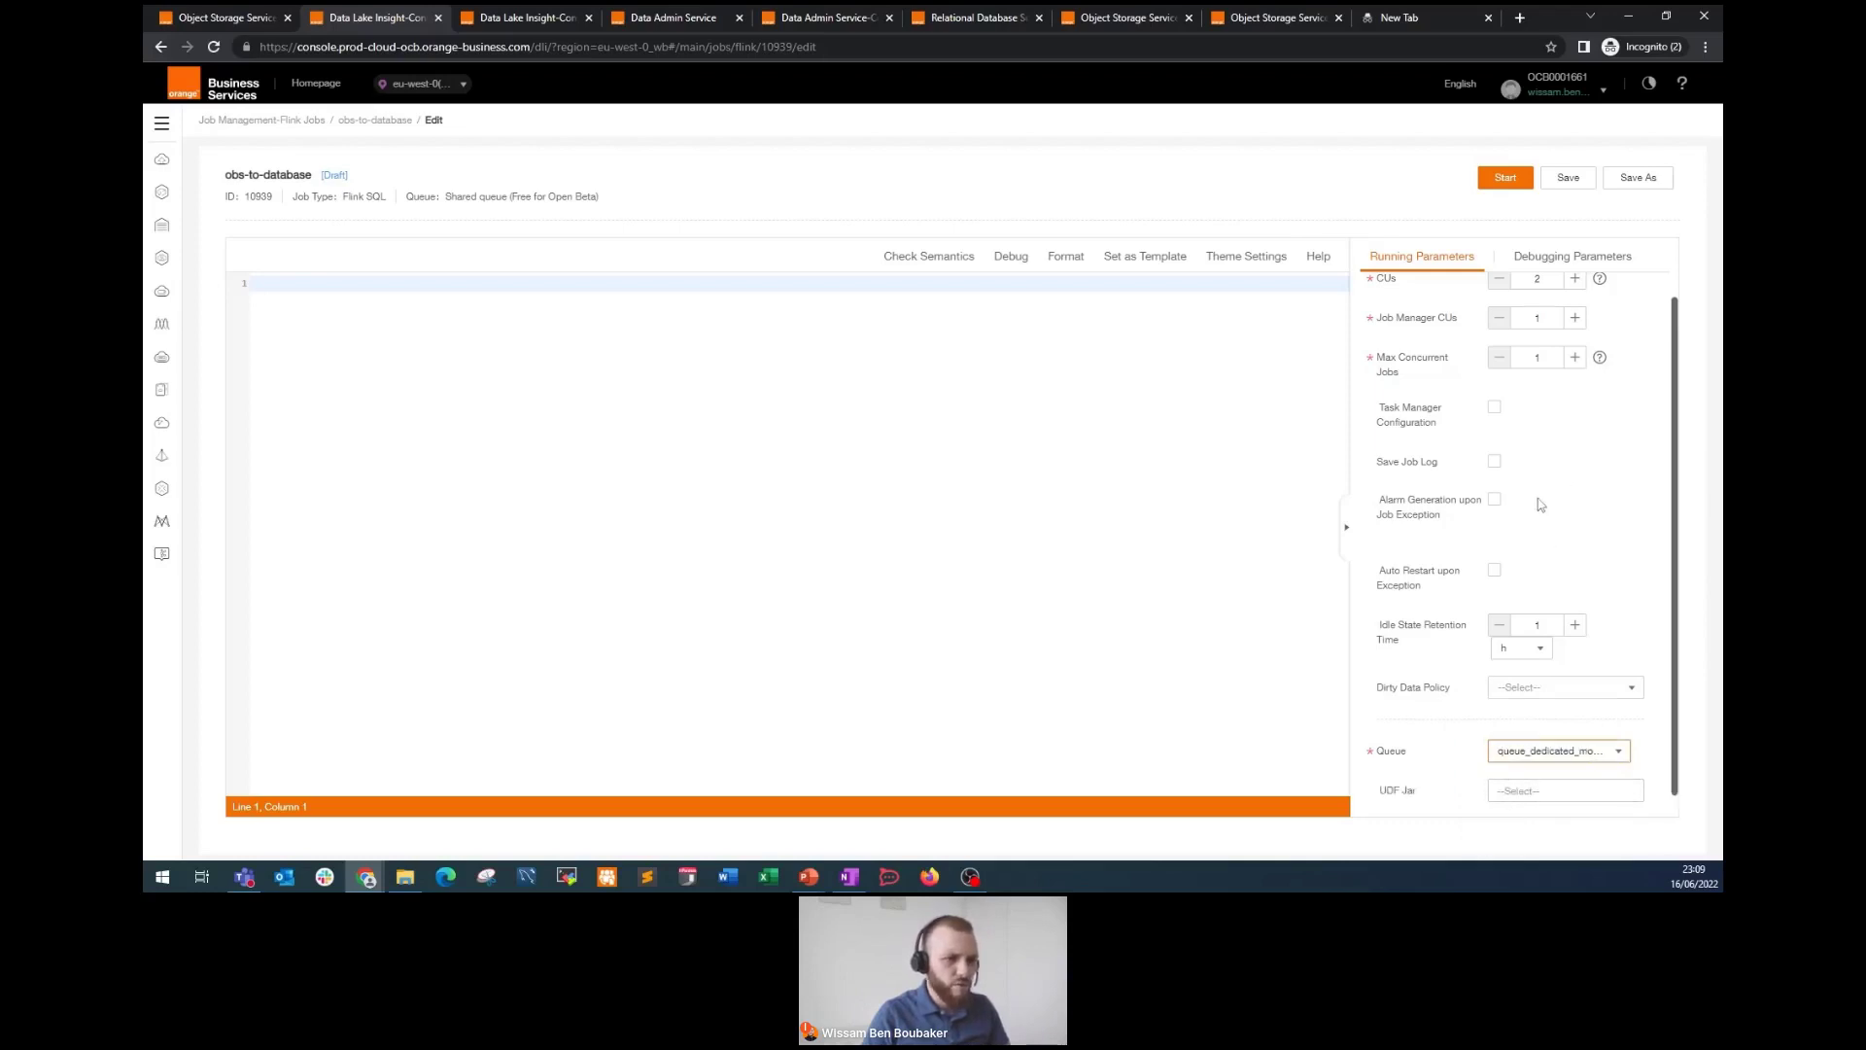
scroll(1540, 505, "up", 1)
double_click(1537, 304)
type("5")
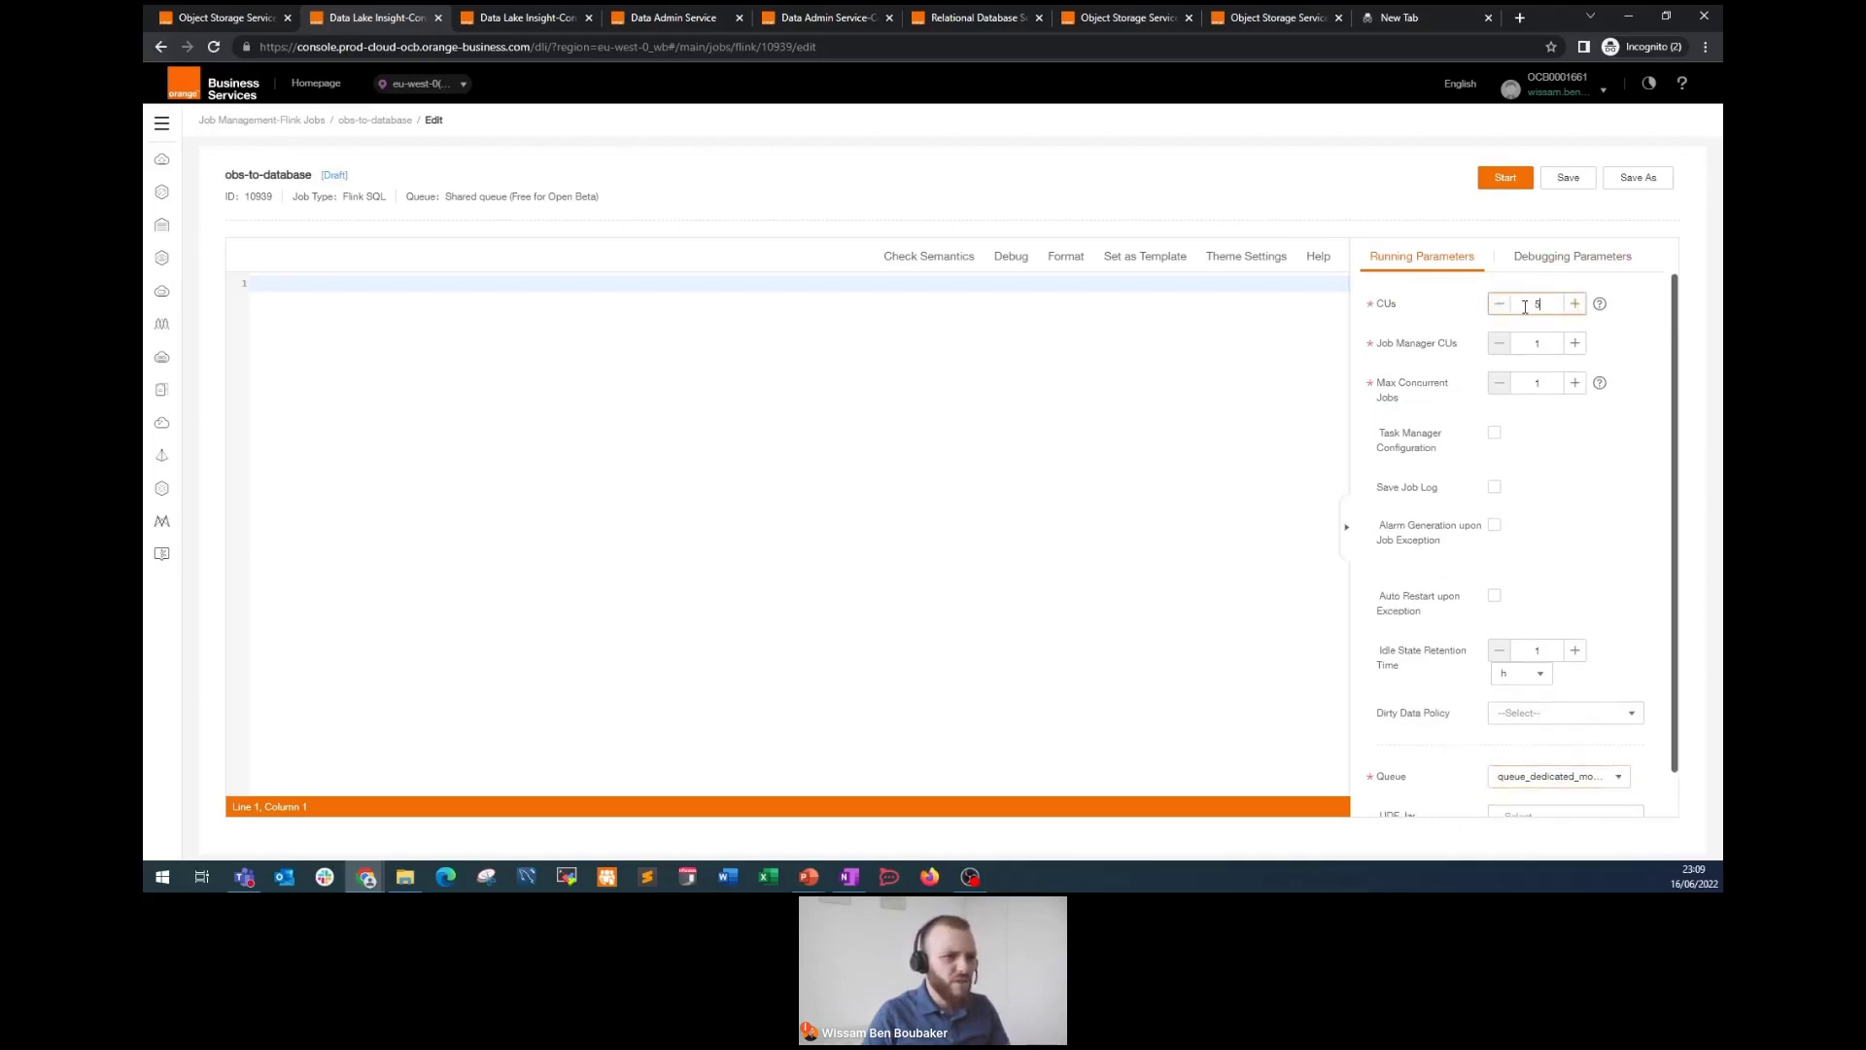
left_click(1575, 344)
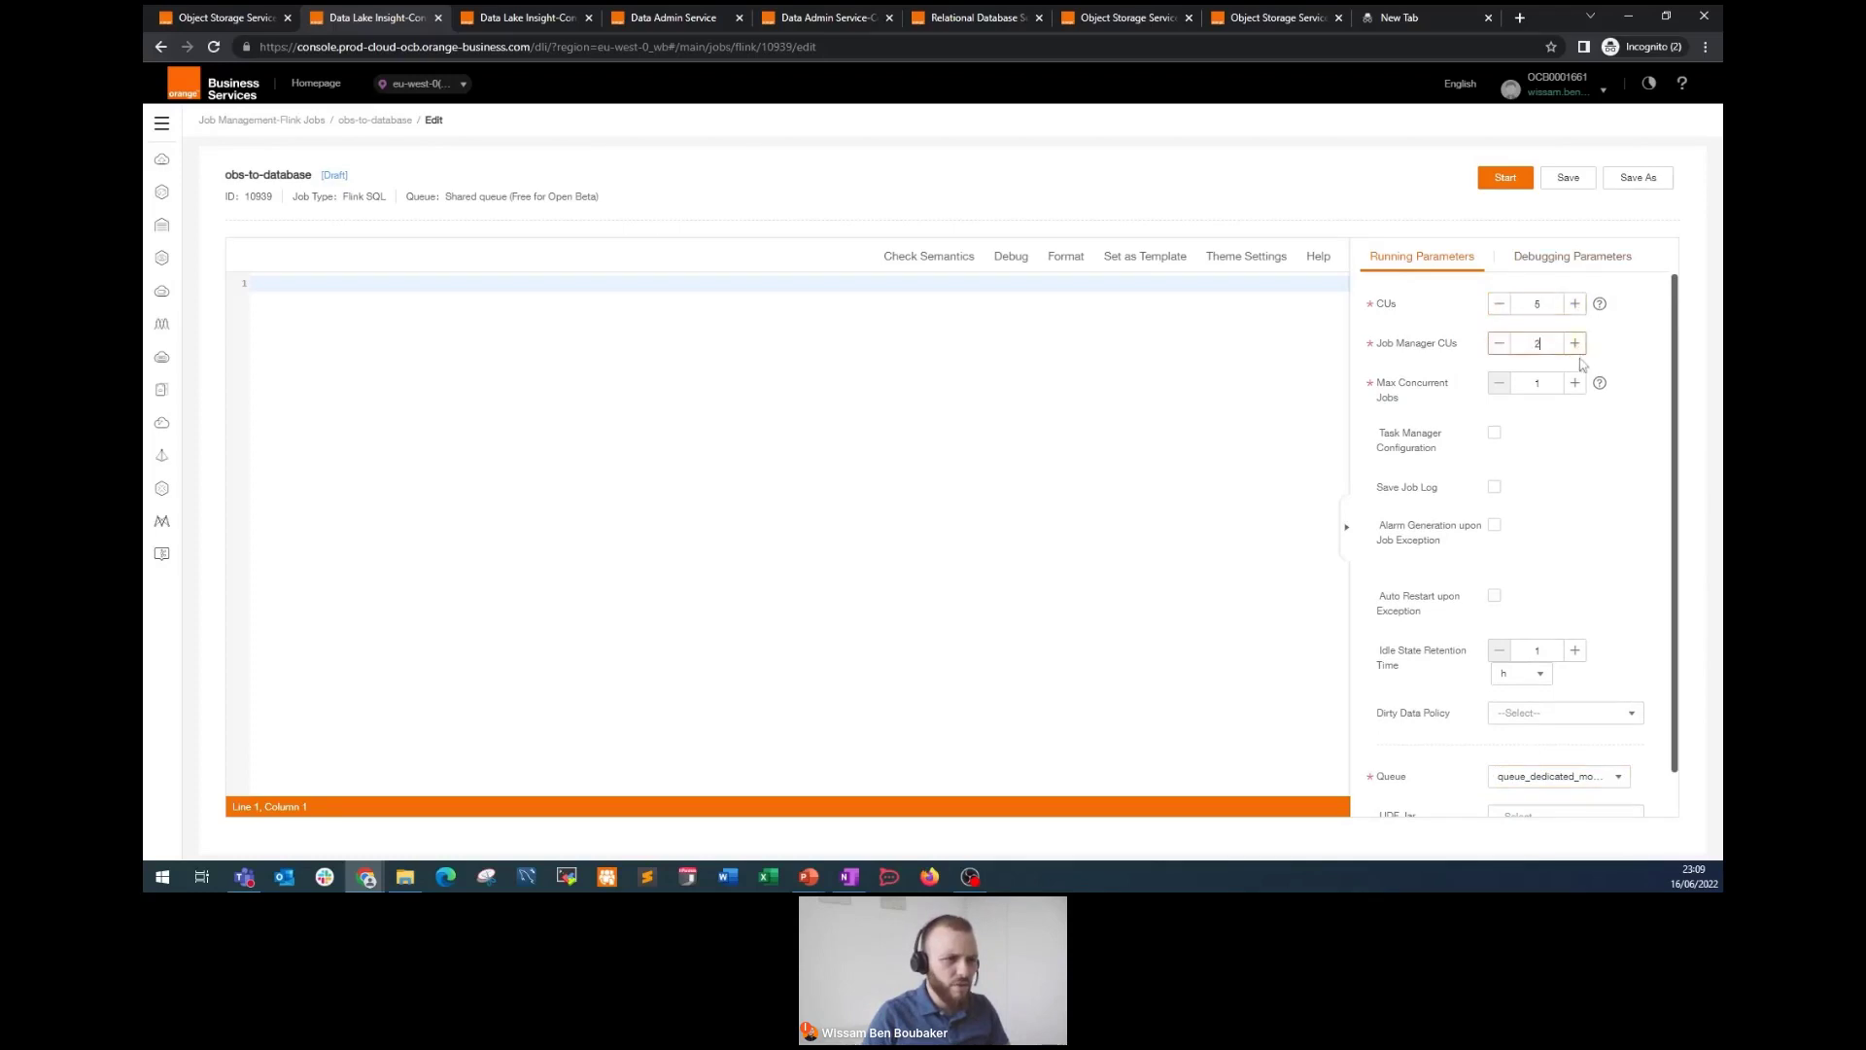
left_click(1576, 384)
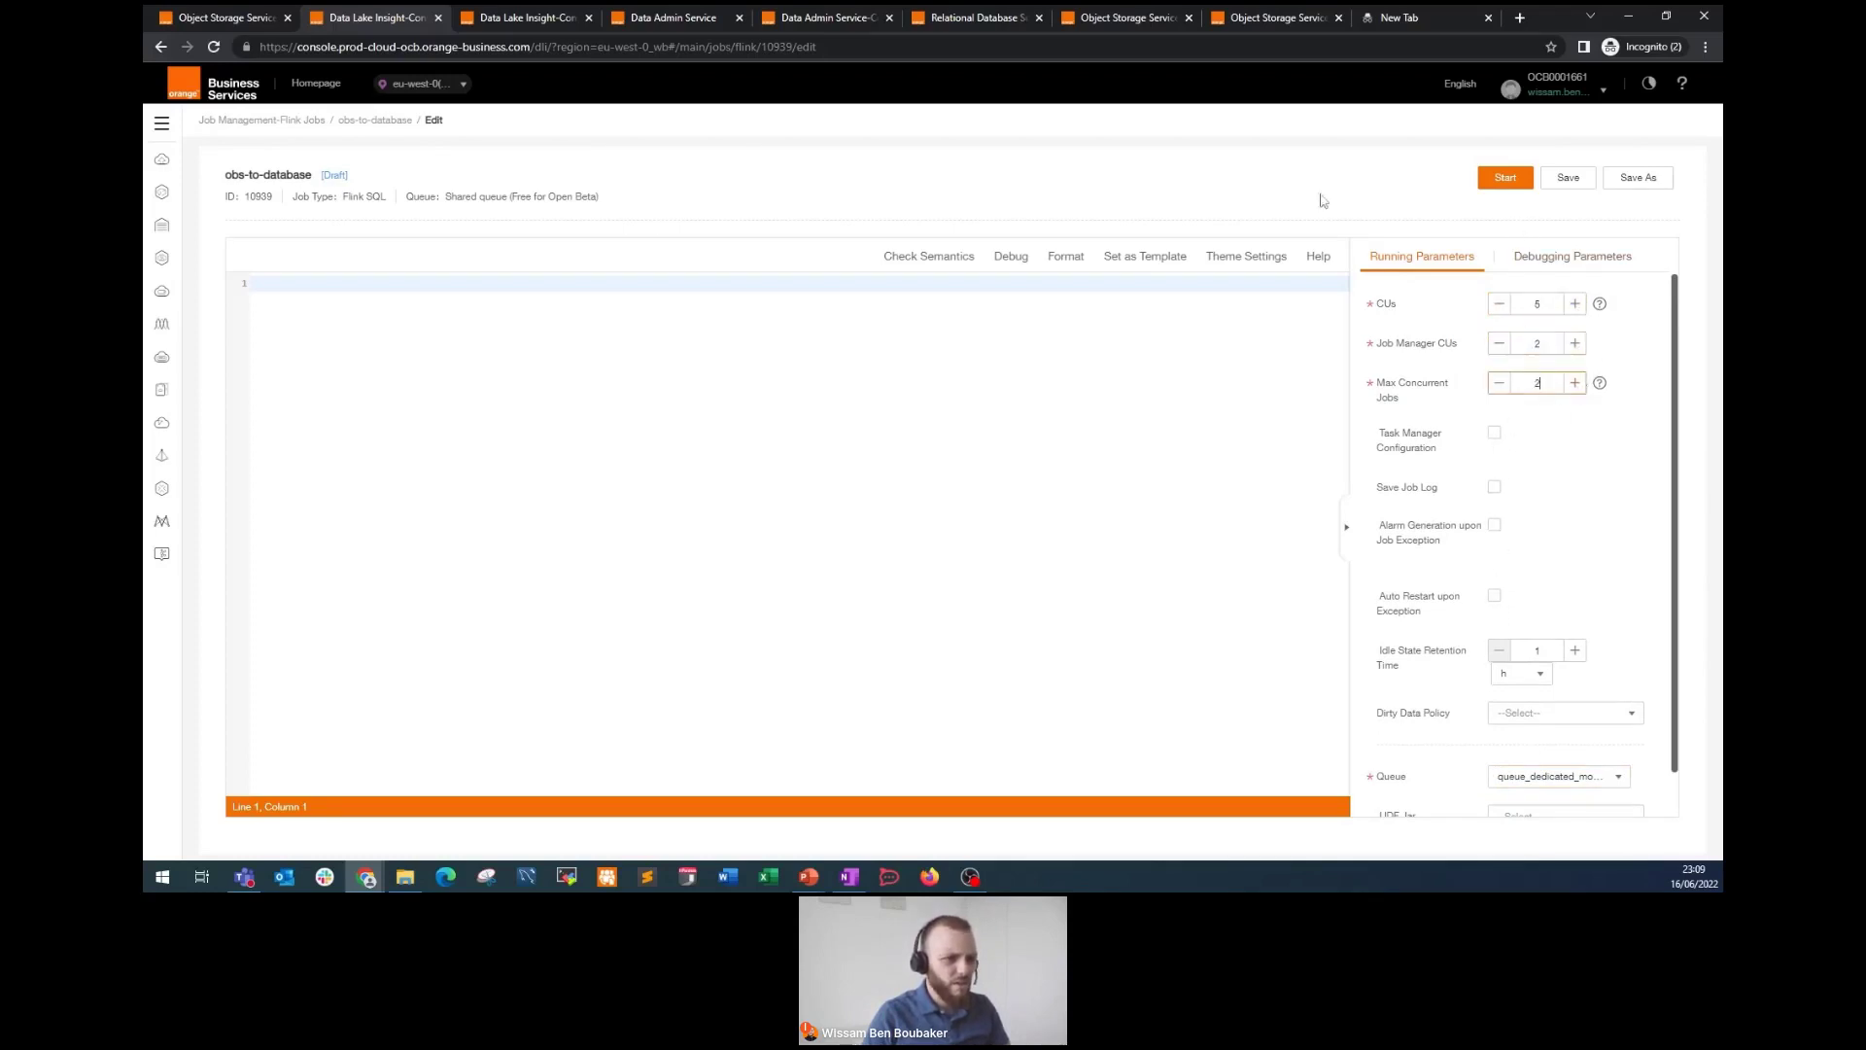
left_click(338, 281)
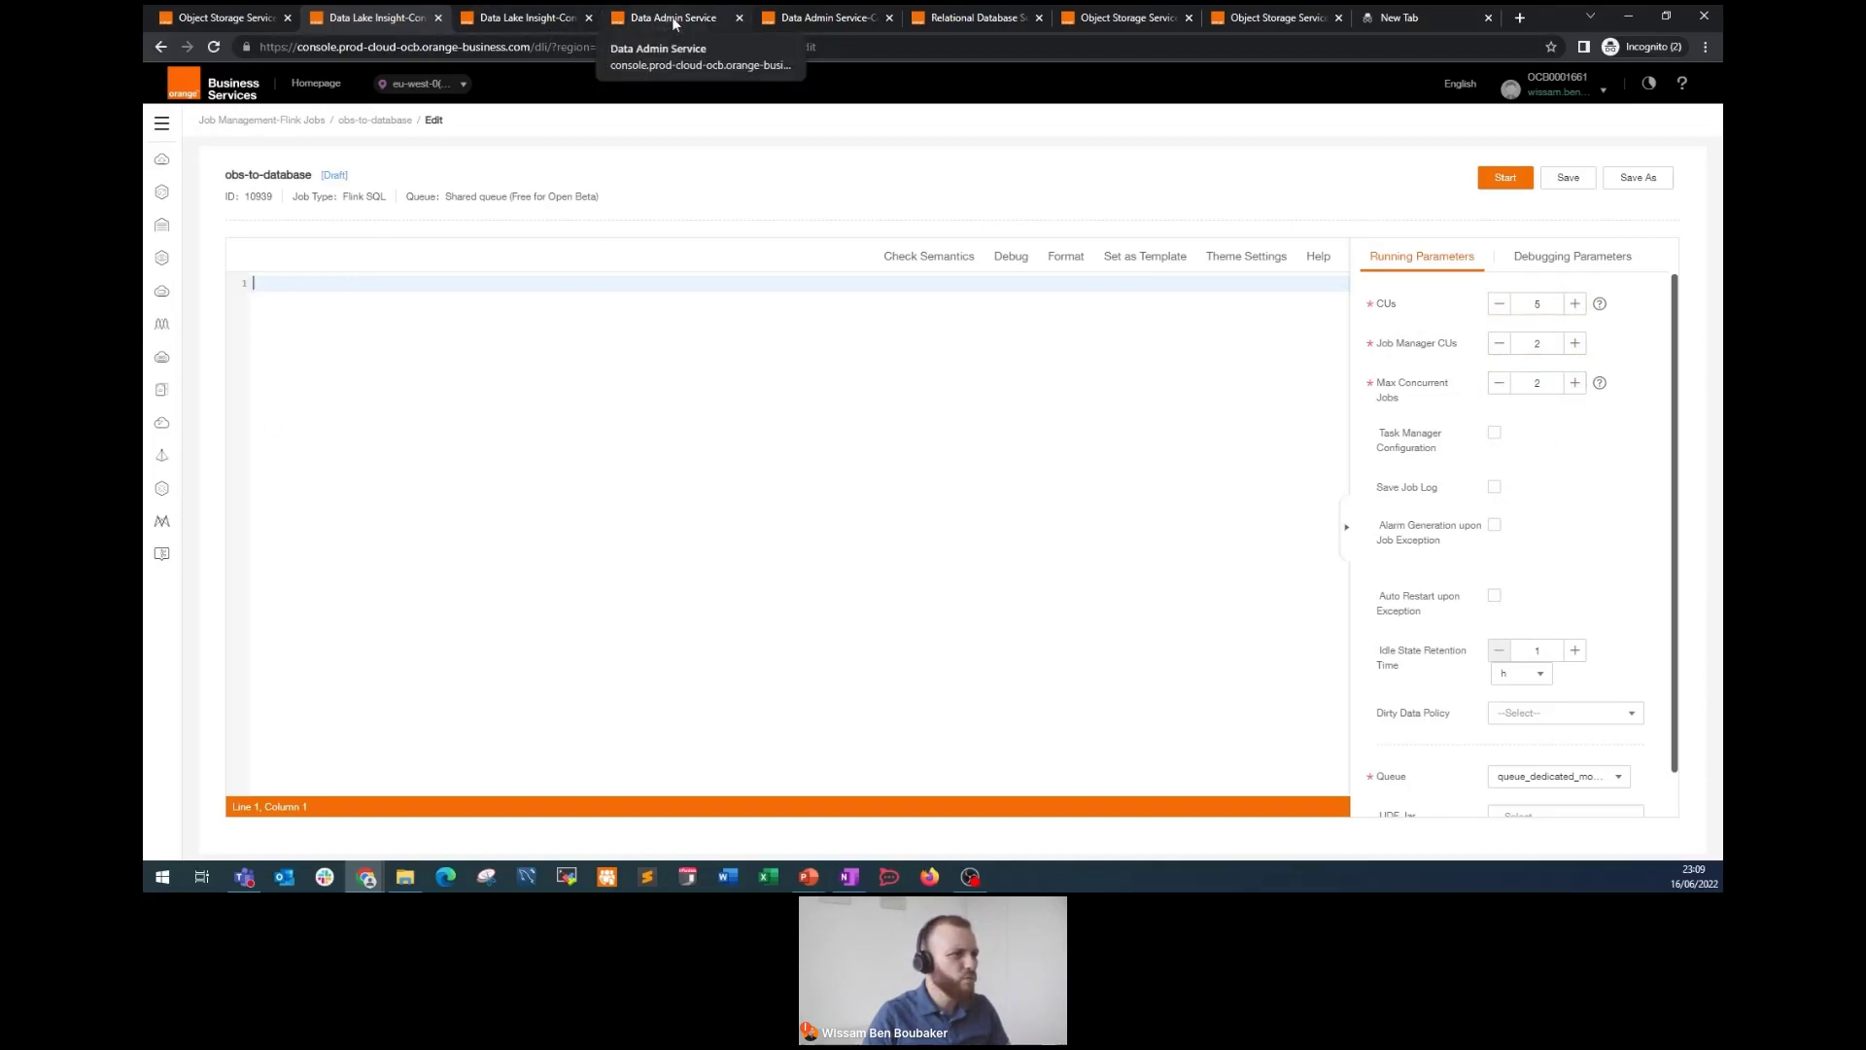
Step: Open Data Admin Service under project eu-west-0_wb and log in to the rds-wb MySQL 8.0.21 instance
left_click(964, 17)
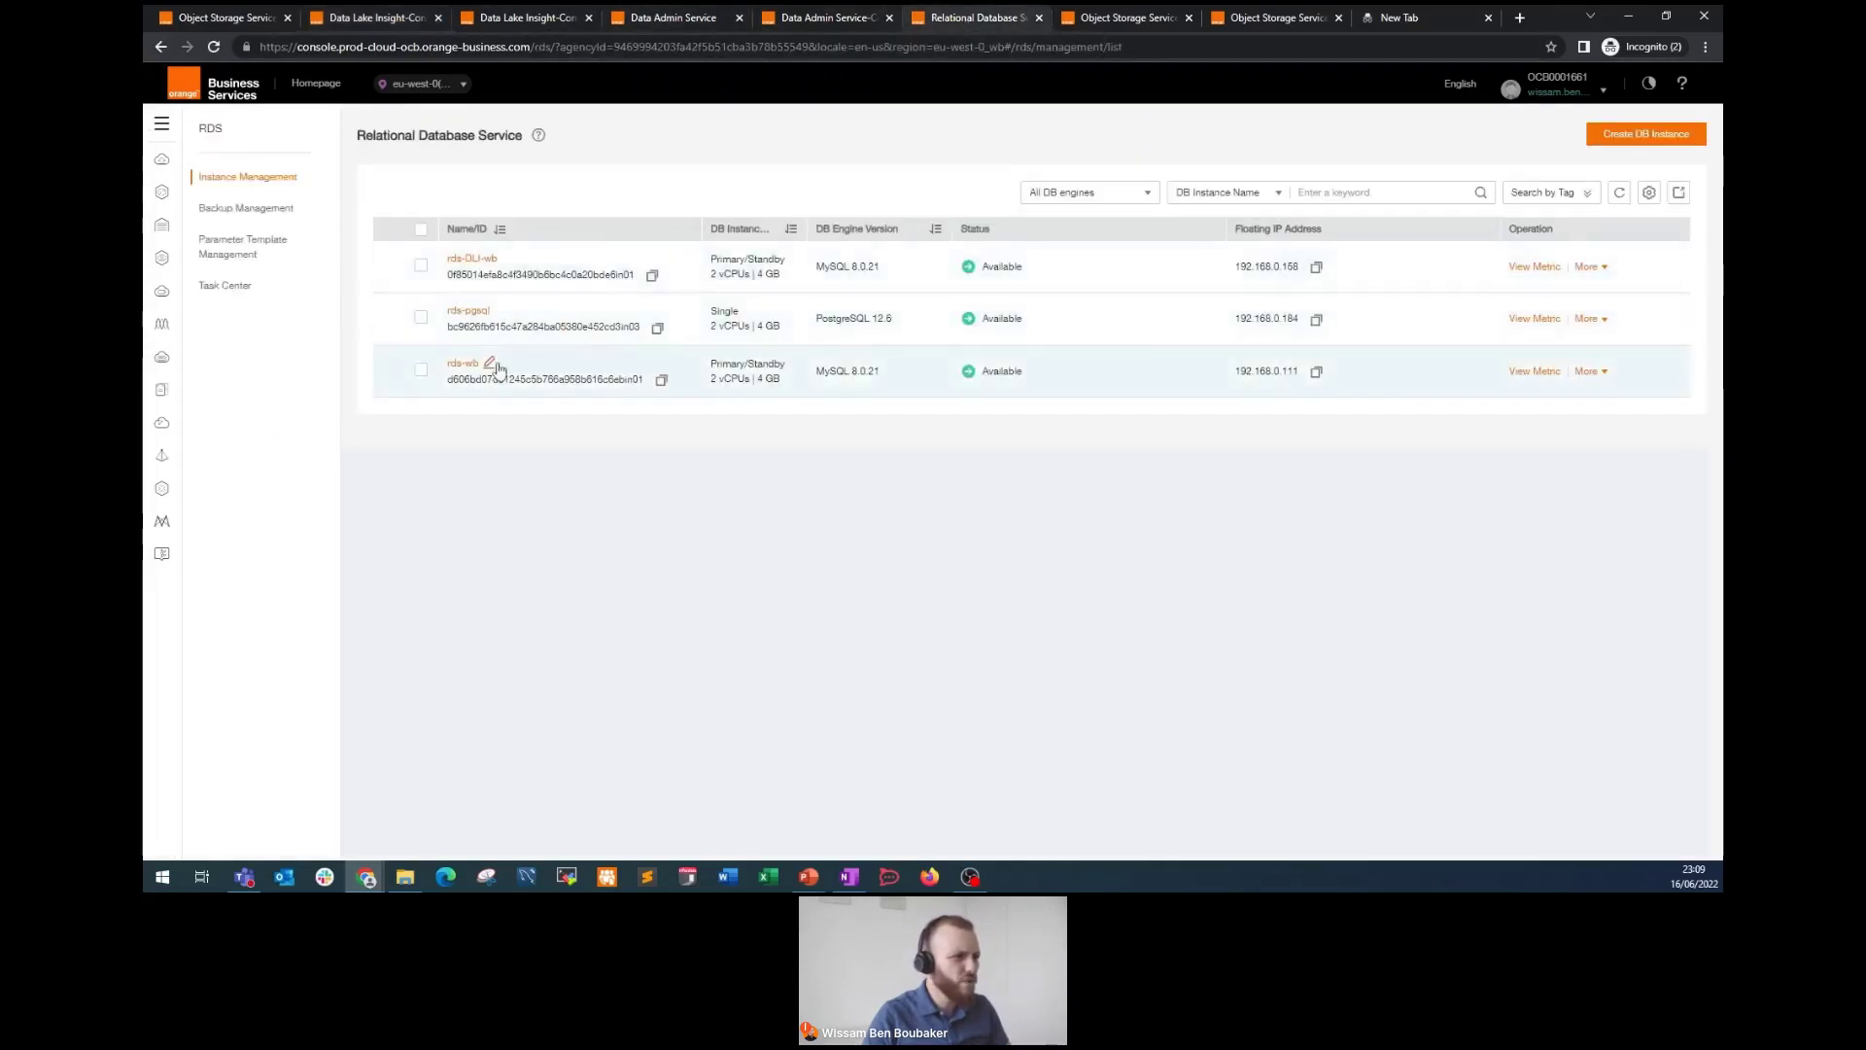
left_click(840, 17)
left_click(977, 17)
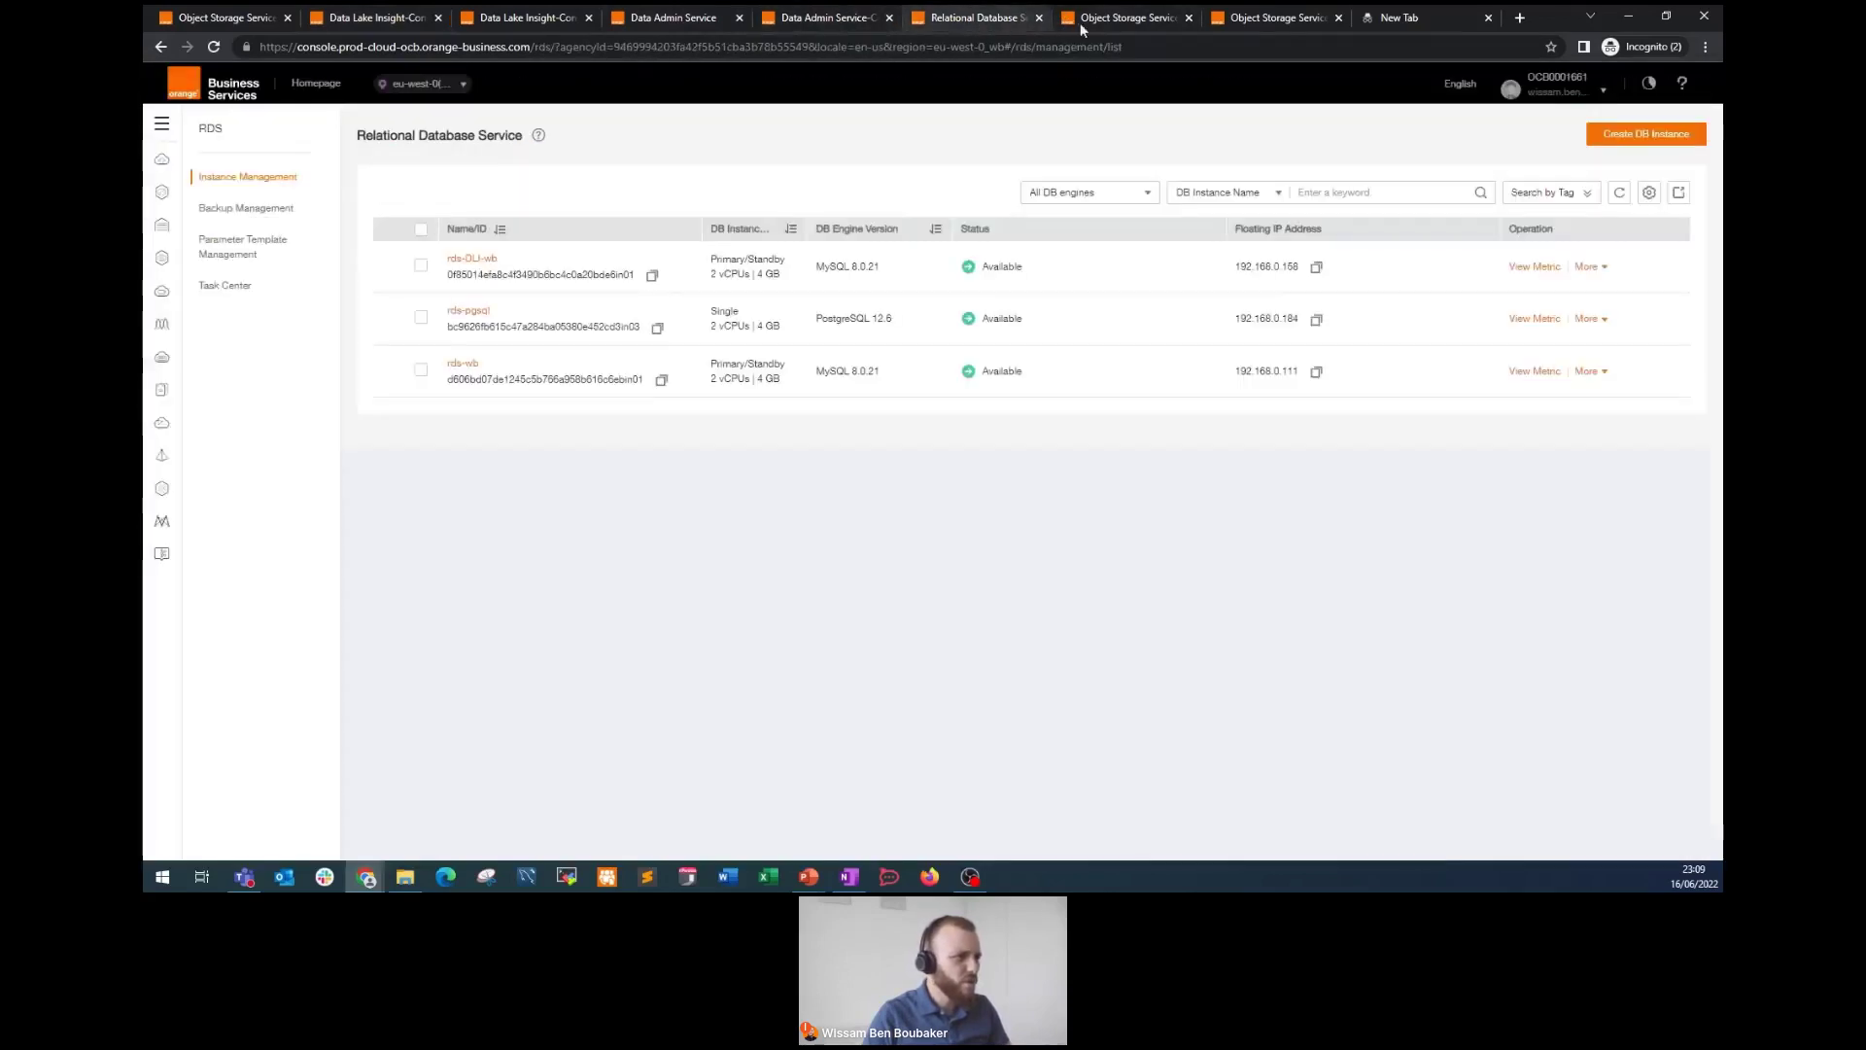
left_click(1081, 24)
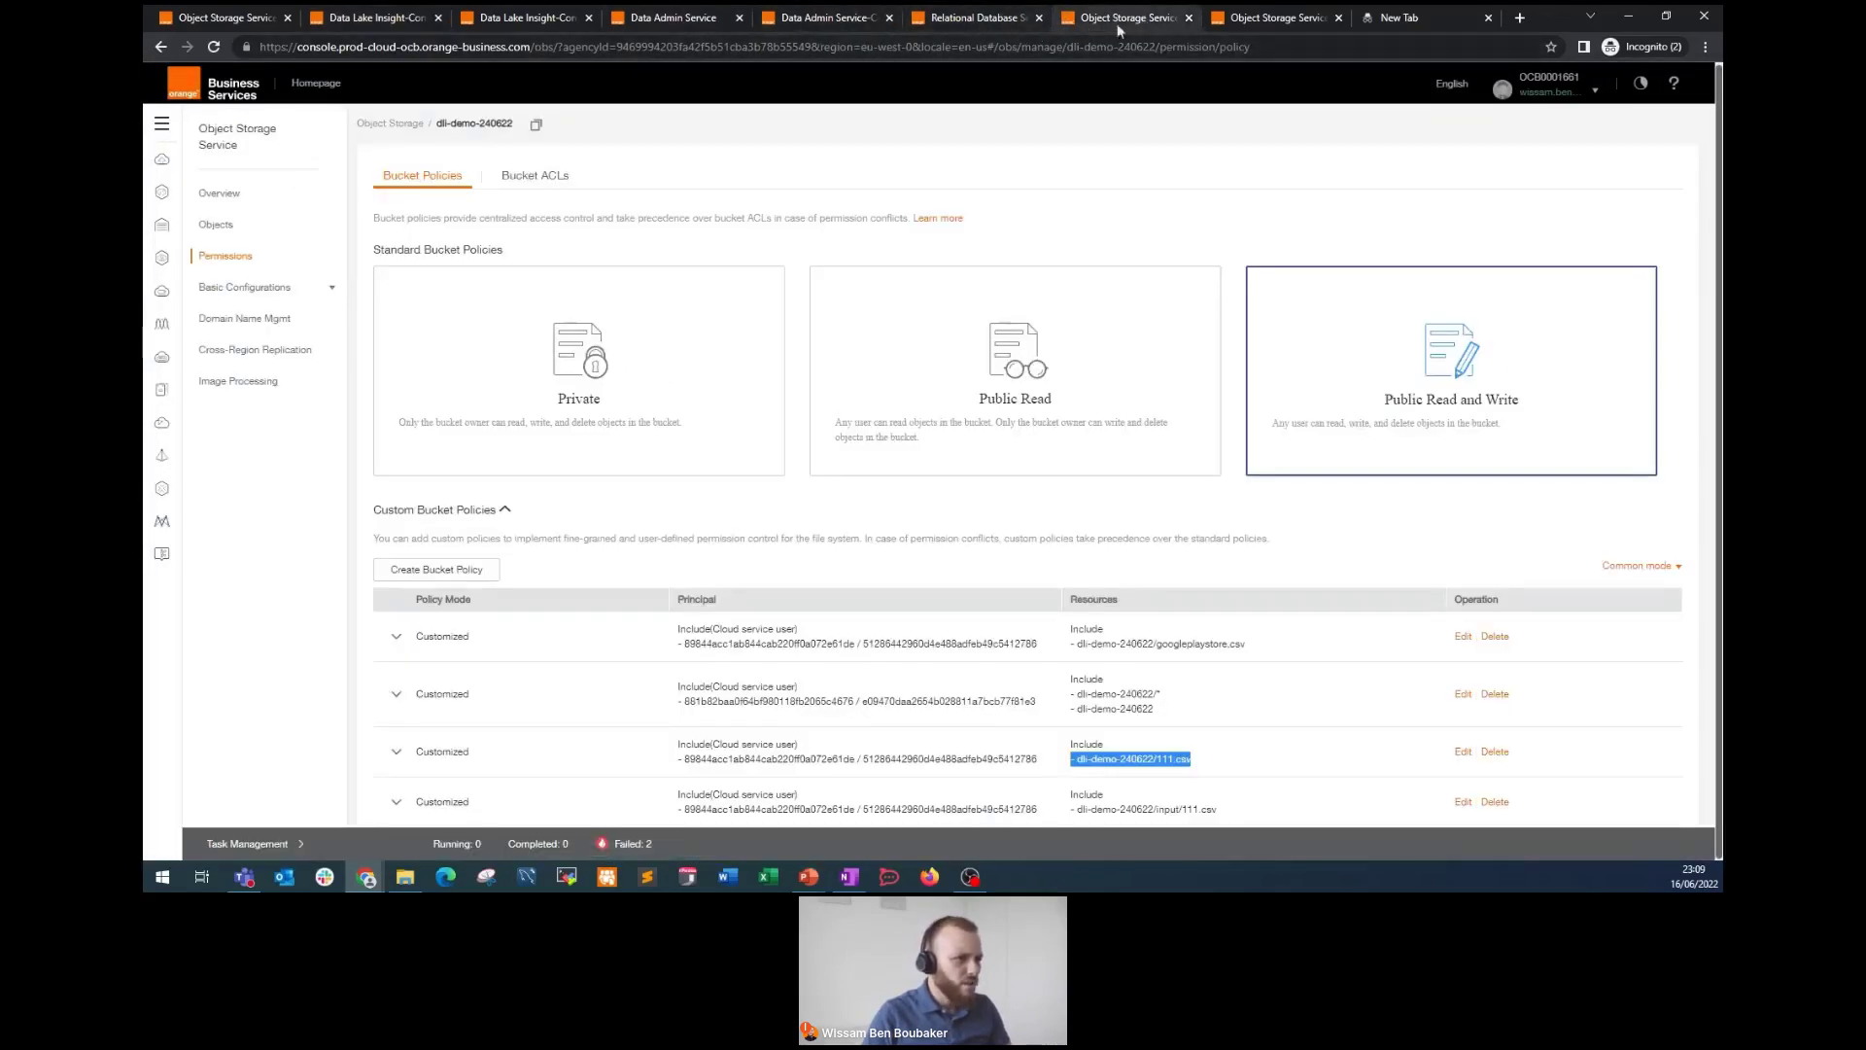
left_click(161, 124)
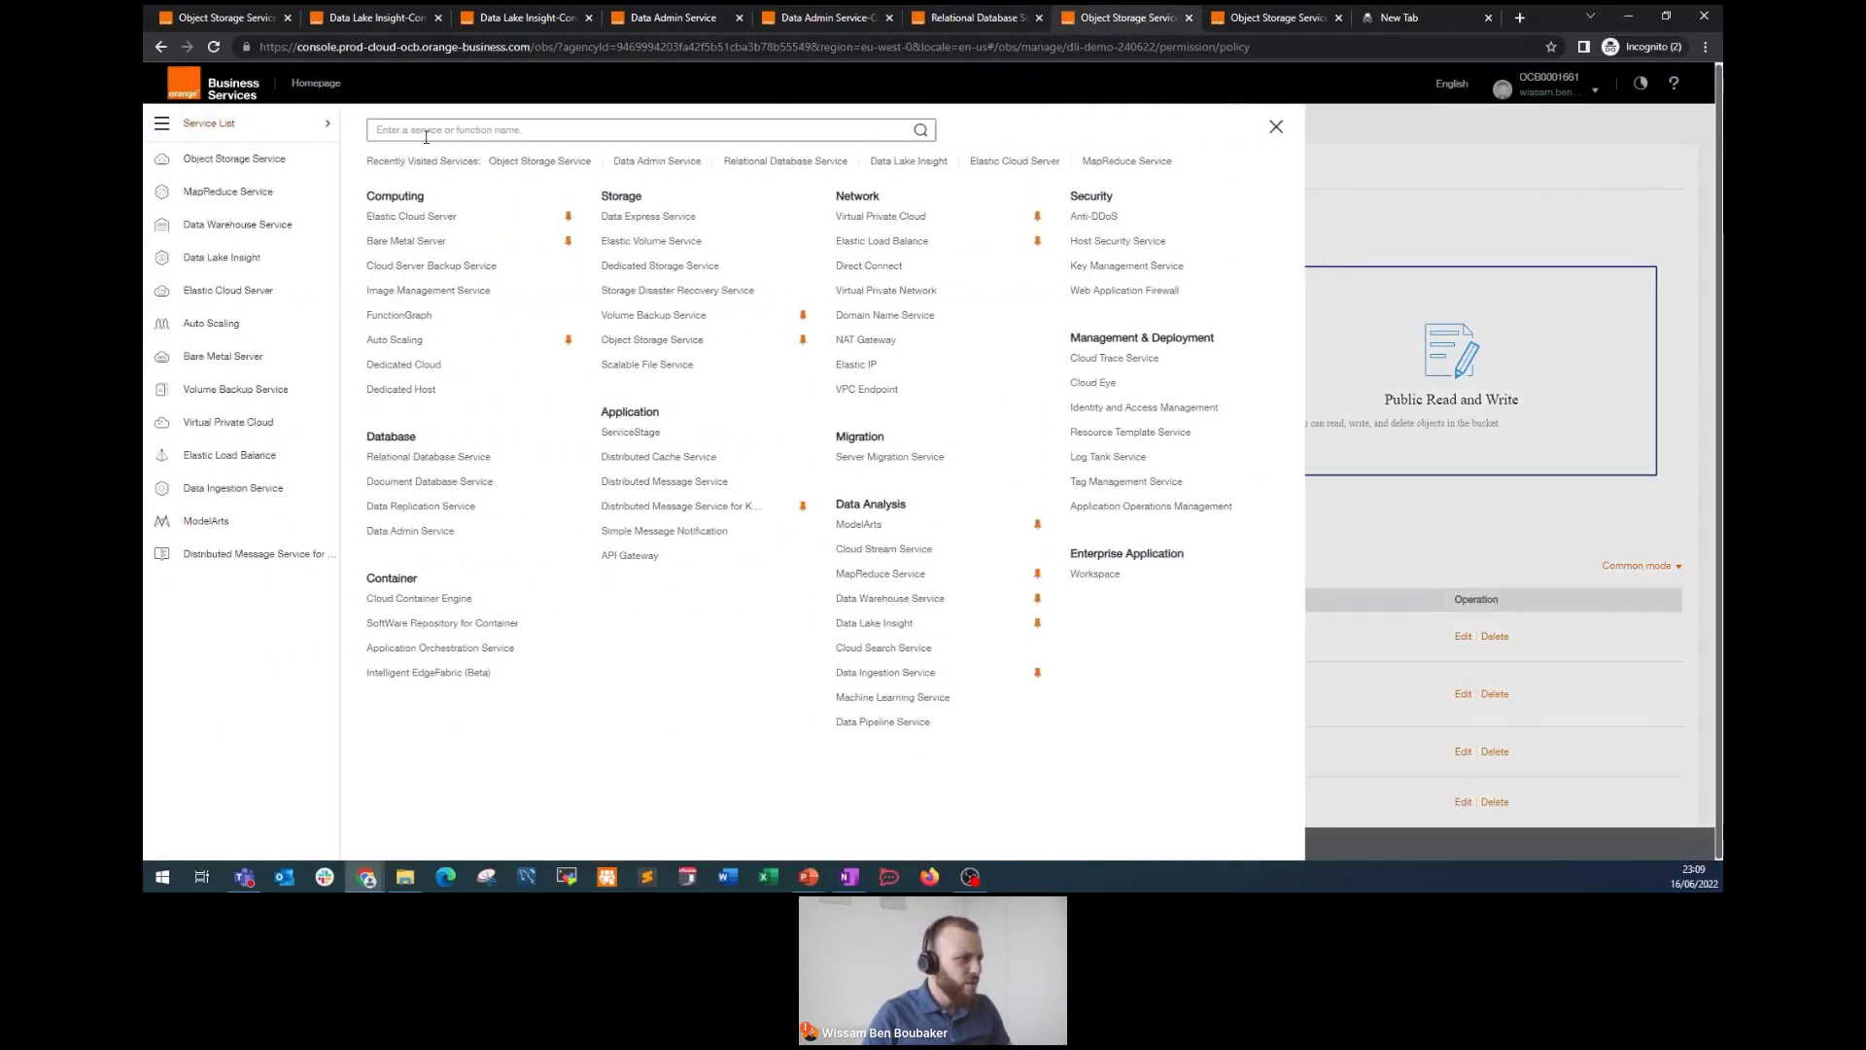
type("admin")
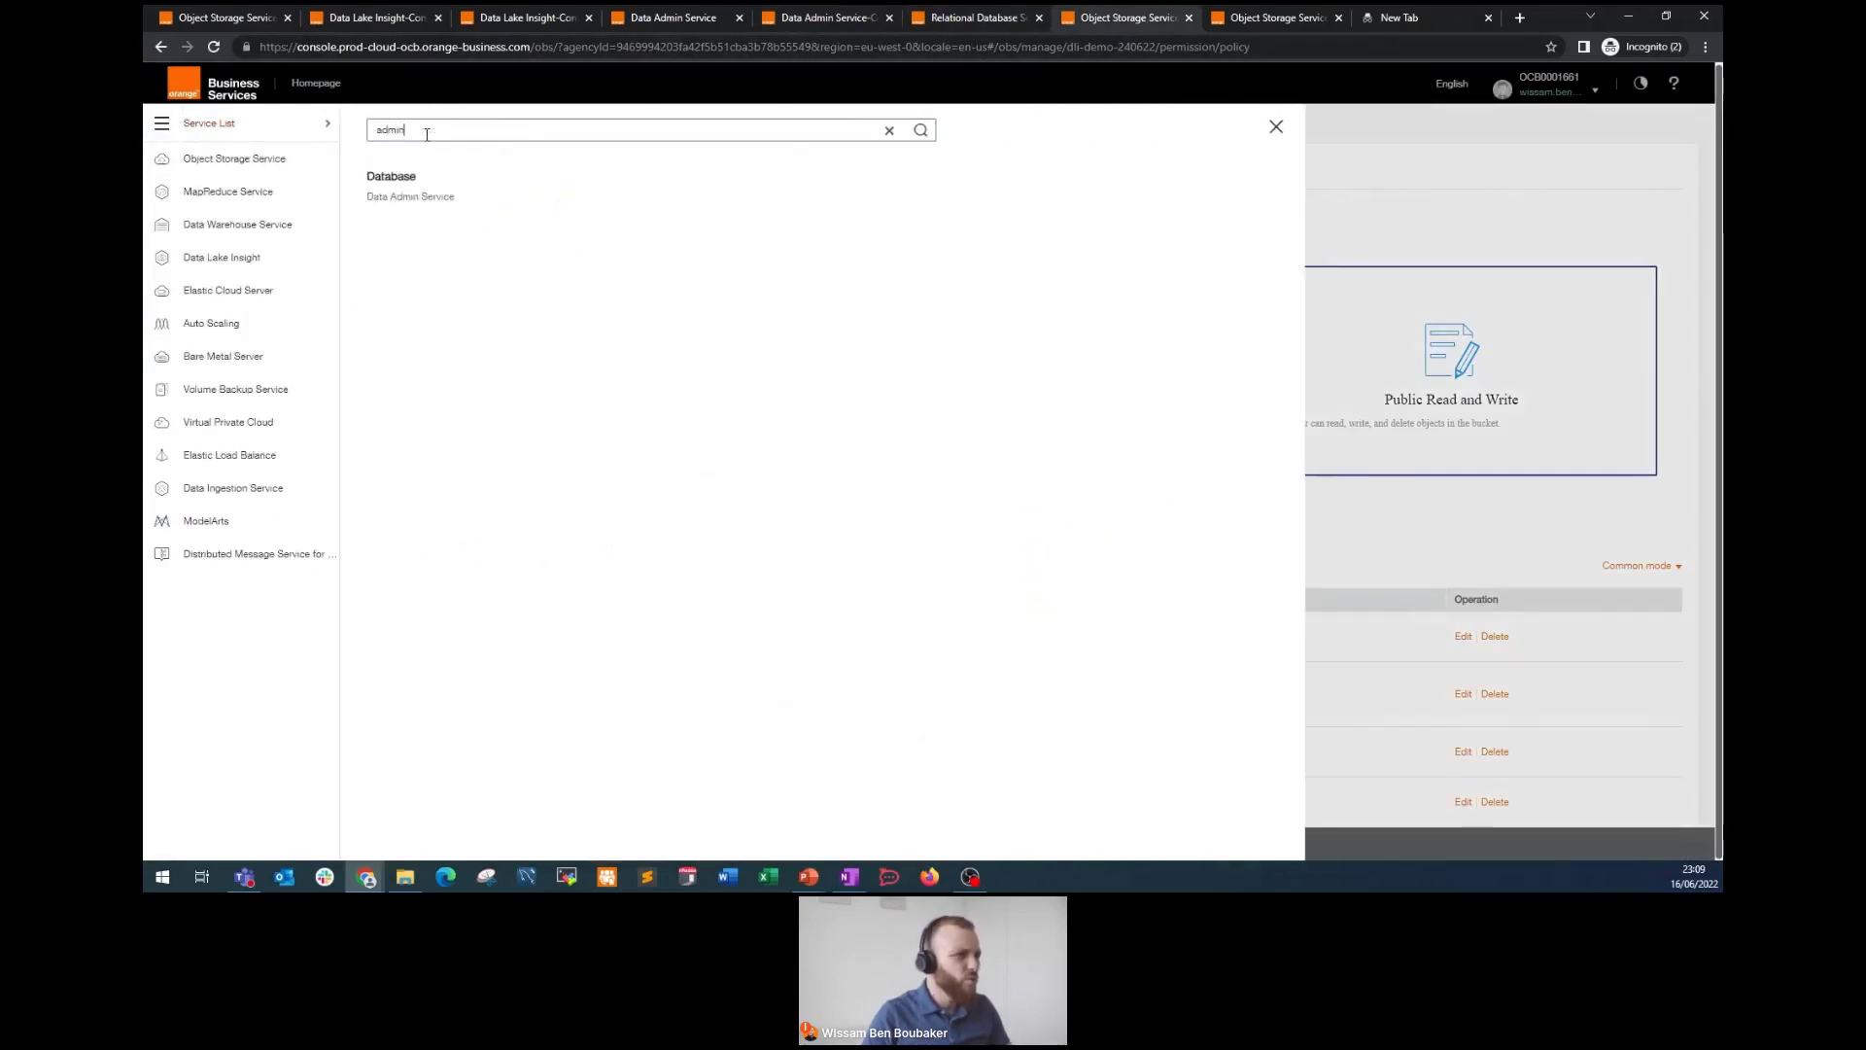
left_click(409, 196)
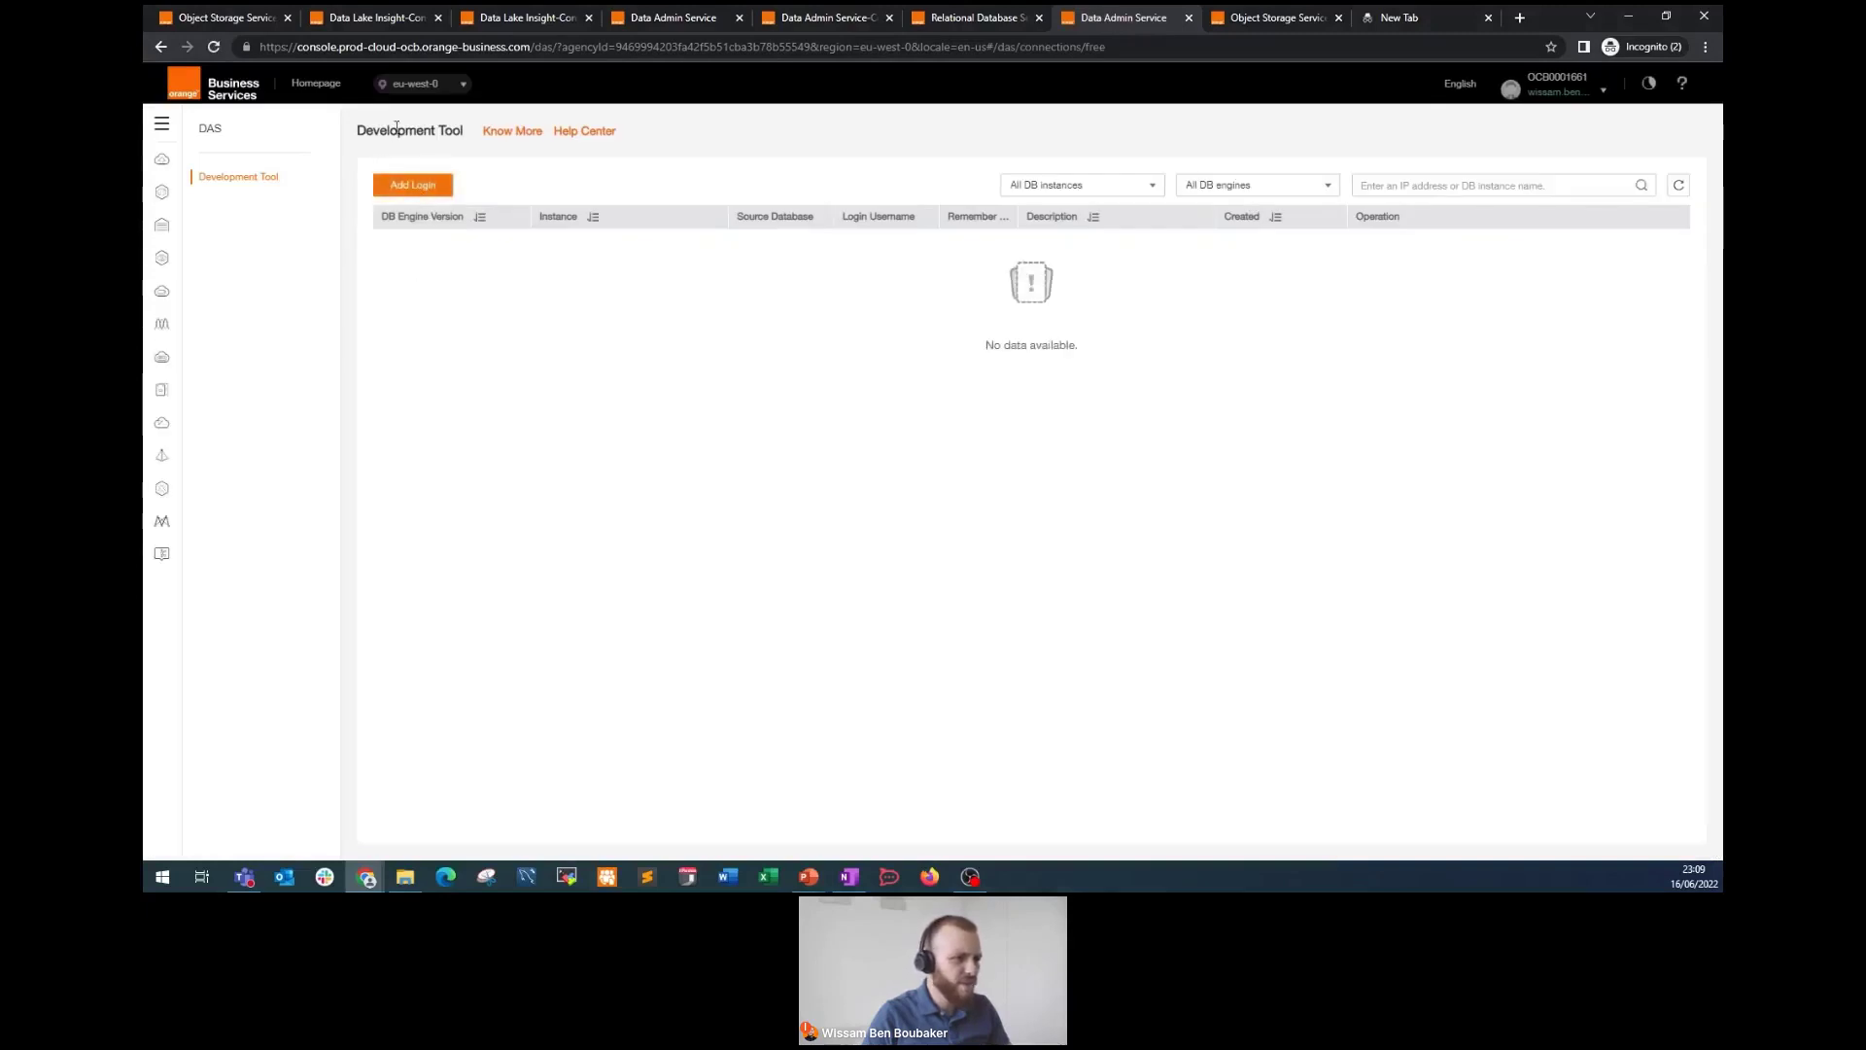
left_click(418, 84)
left_click(405, 429)
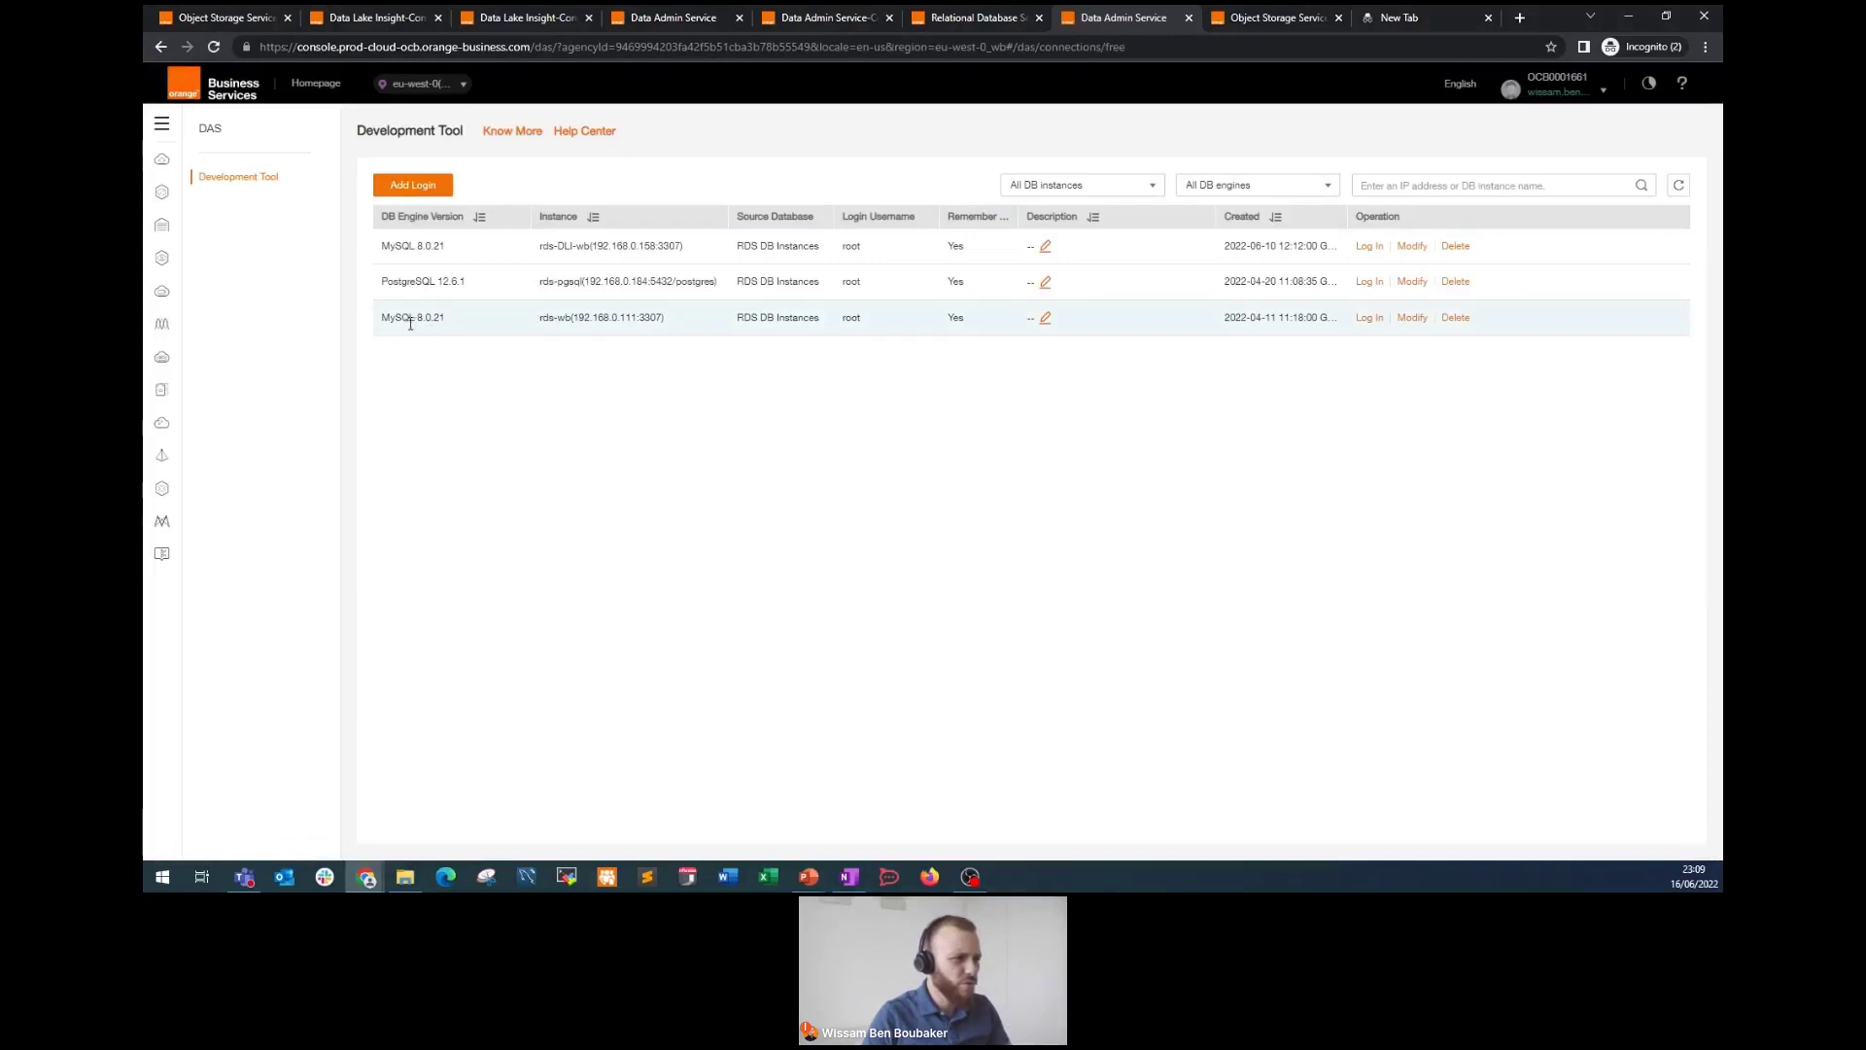
left_click_drag(390, 322, 665, 318)
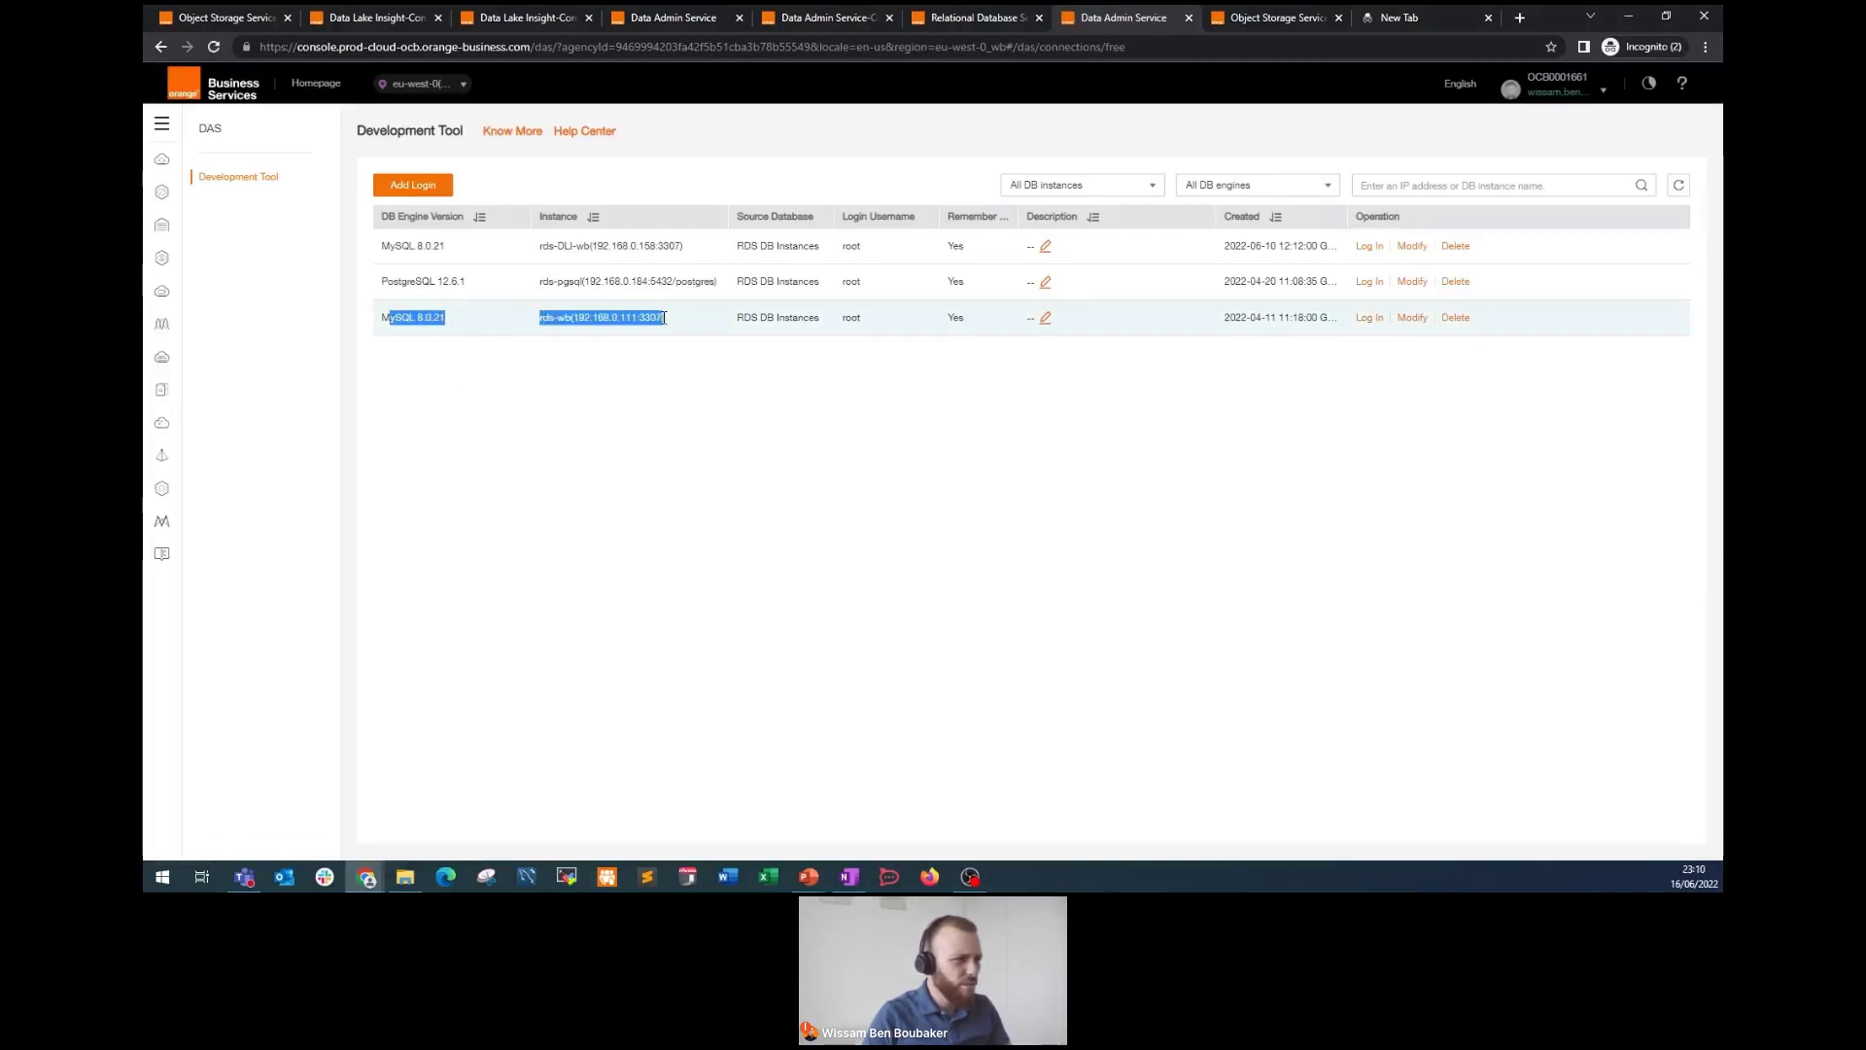
left_click(1367, 320)
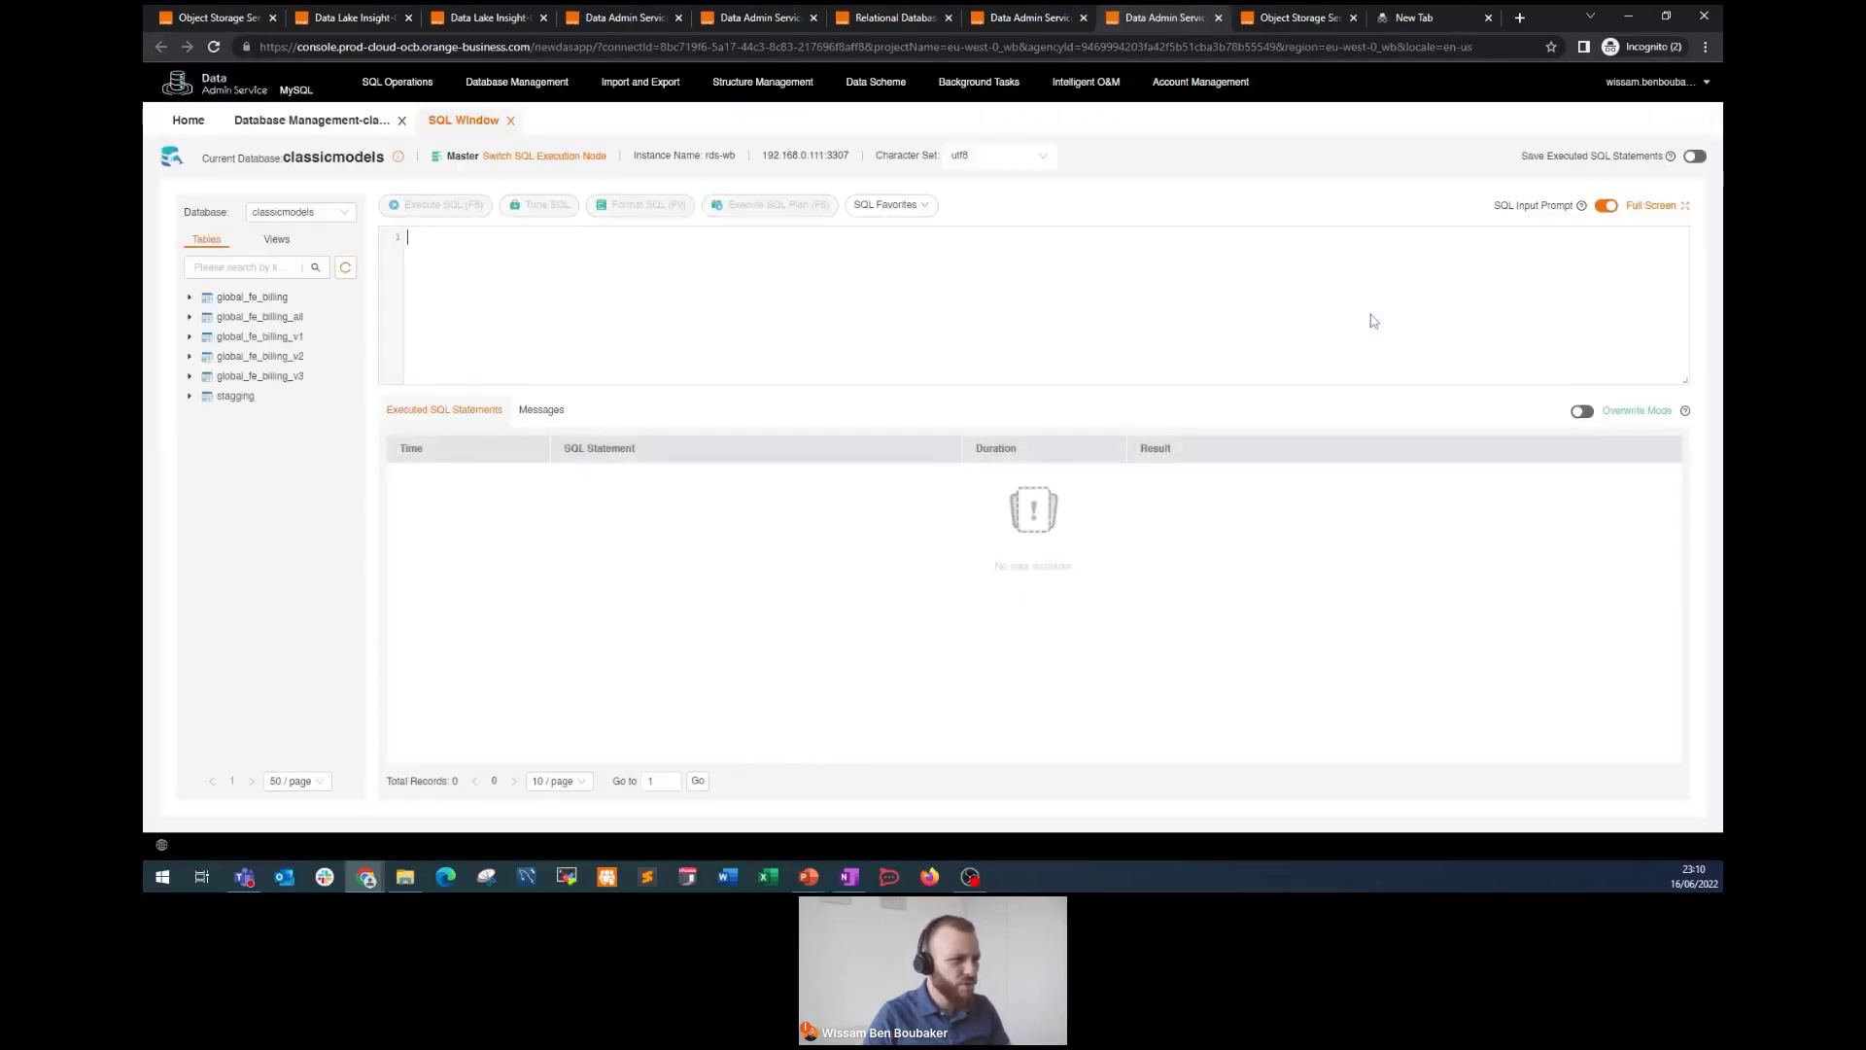
Step: Run the pasted CREATE TABLE MyTable_PoC statement and check its columns in the refreshed table tree
left_click(463, 241)
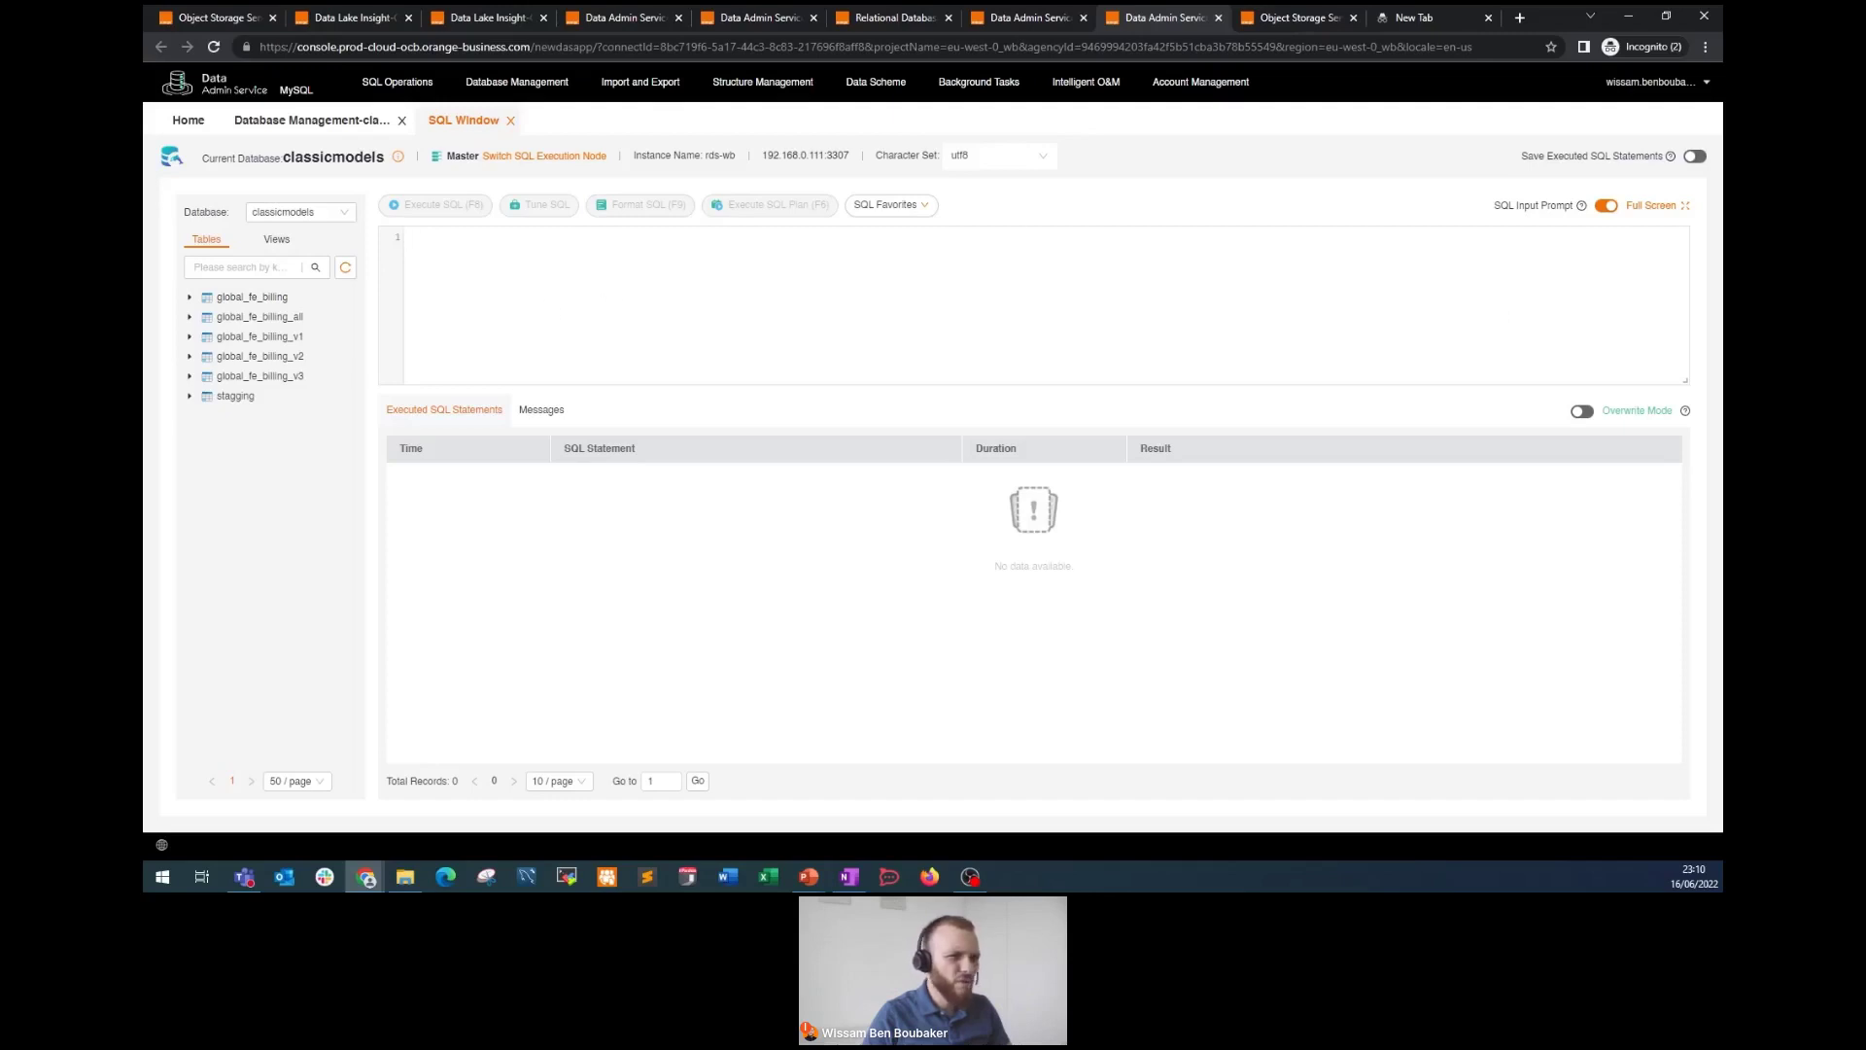
key("alt+Tab")
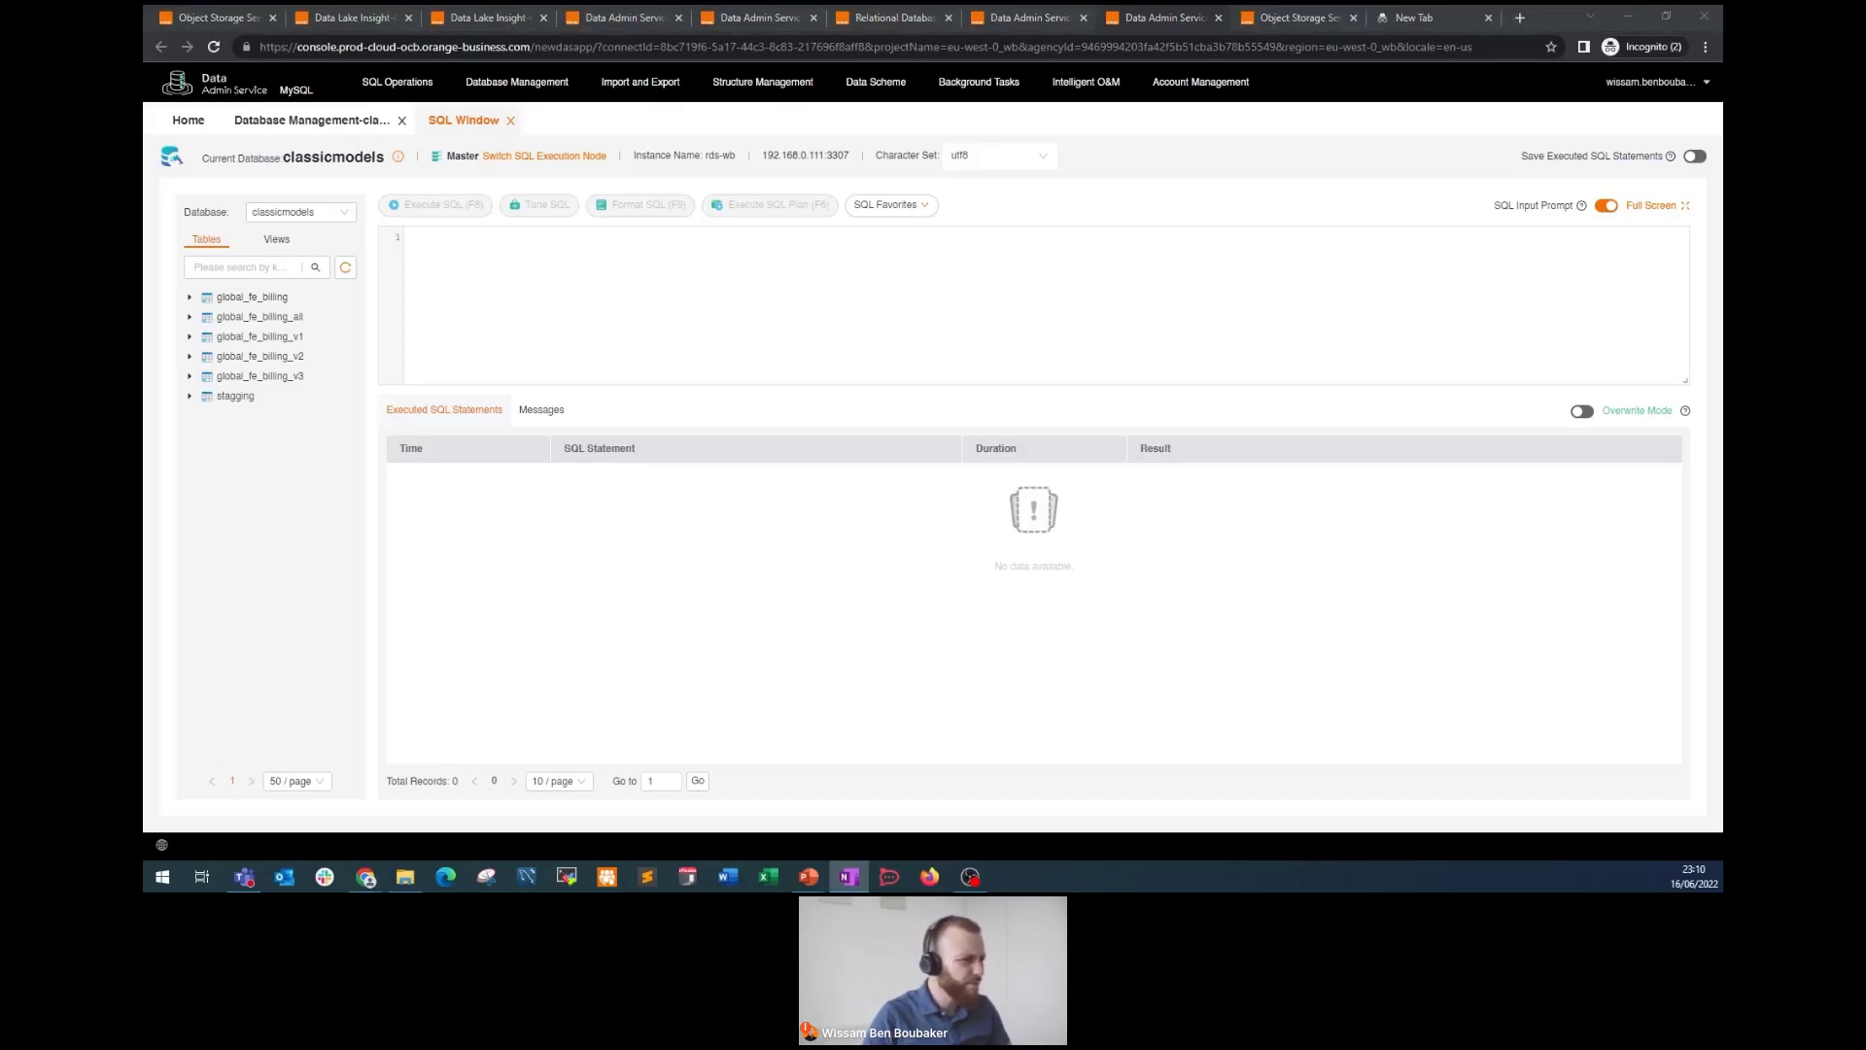
left_click(489, 243)
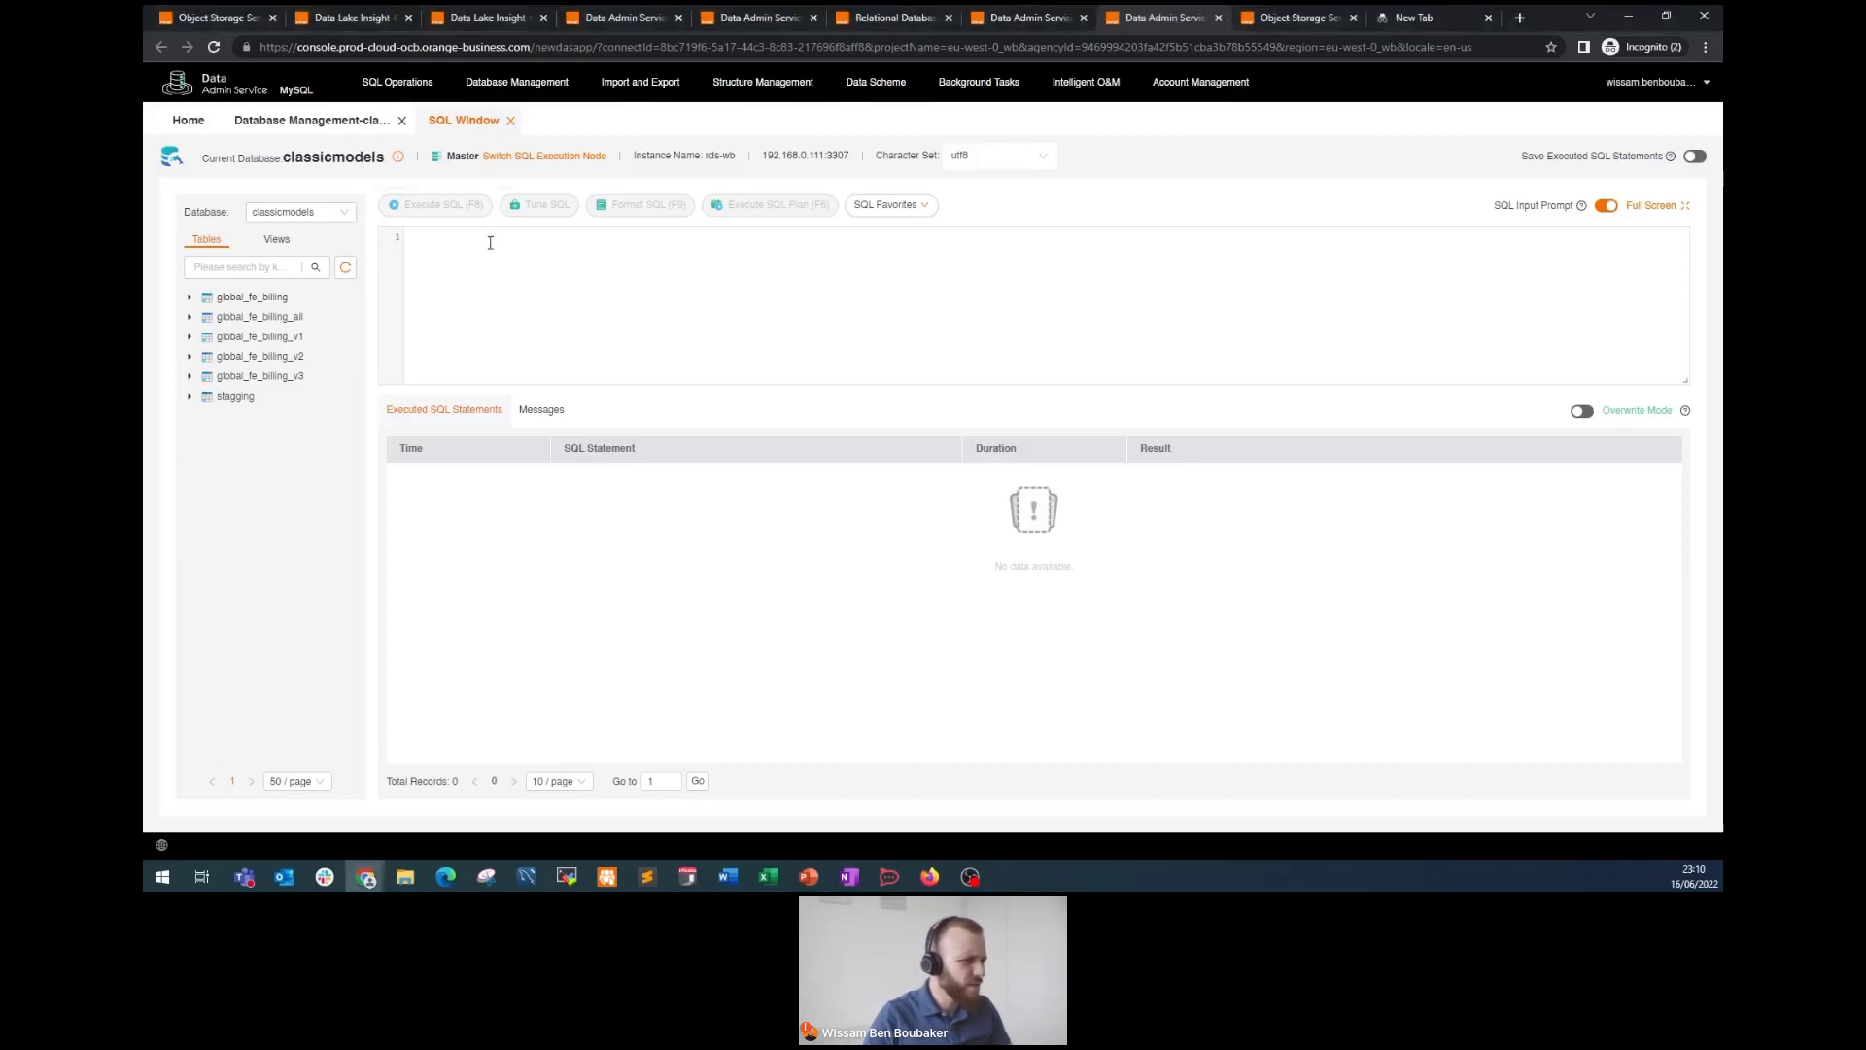
key("ctrl+v")
scroll(572, 298, "up", 10)
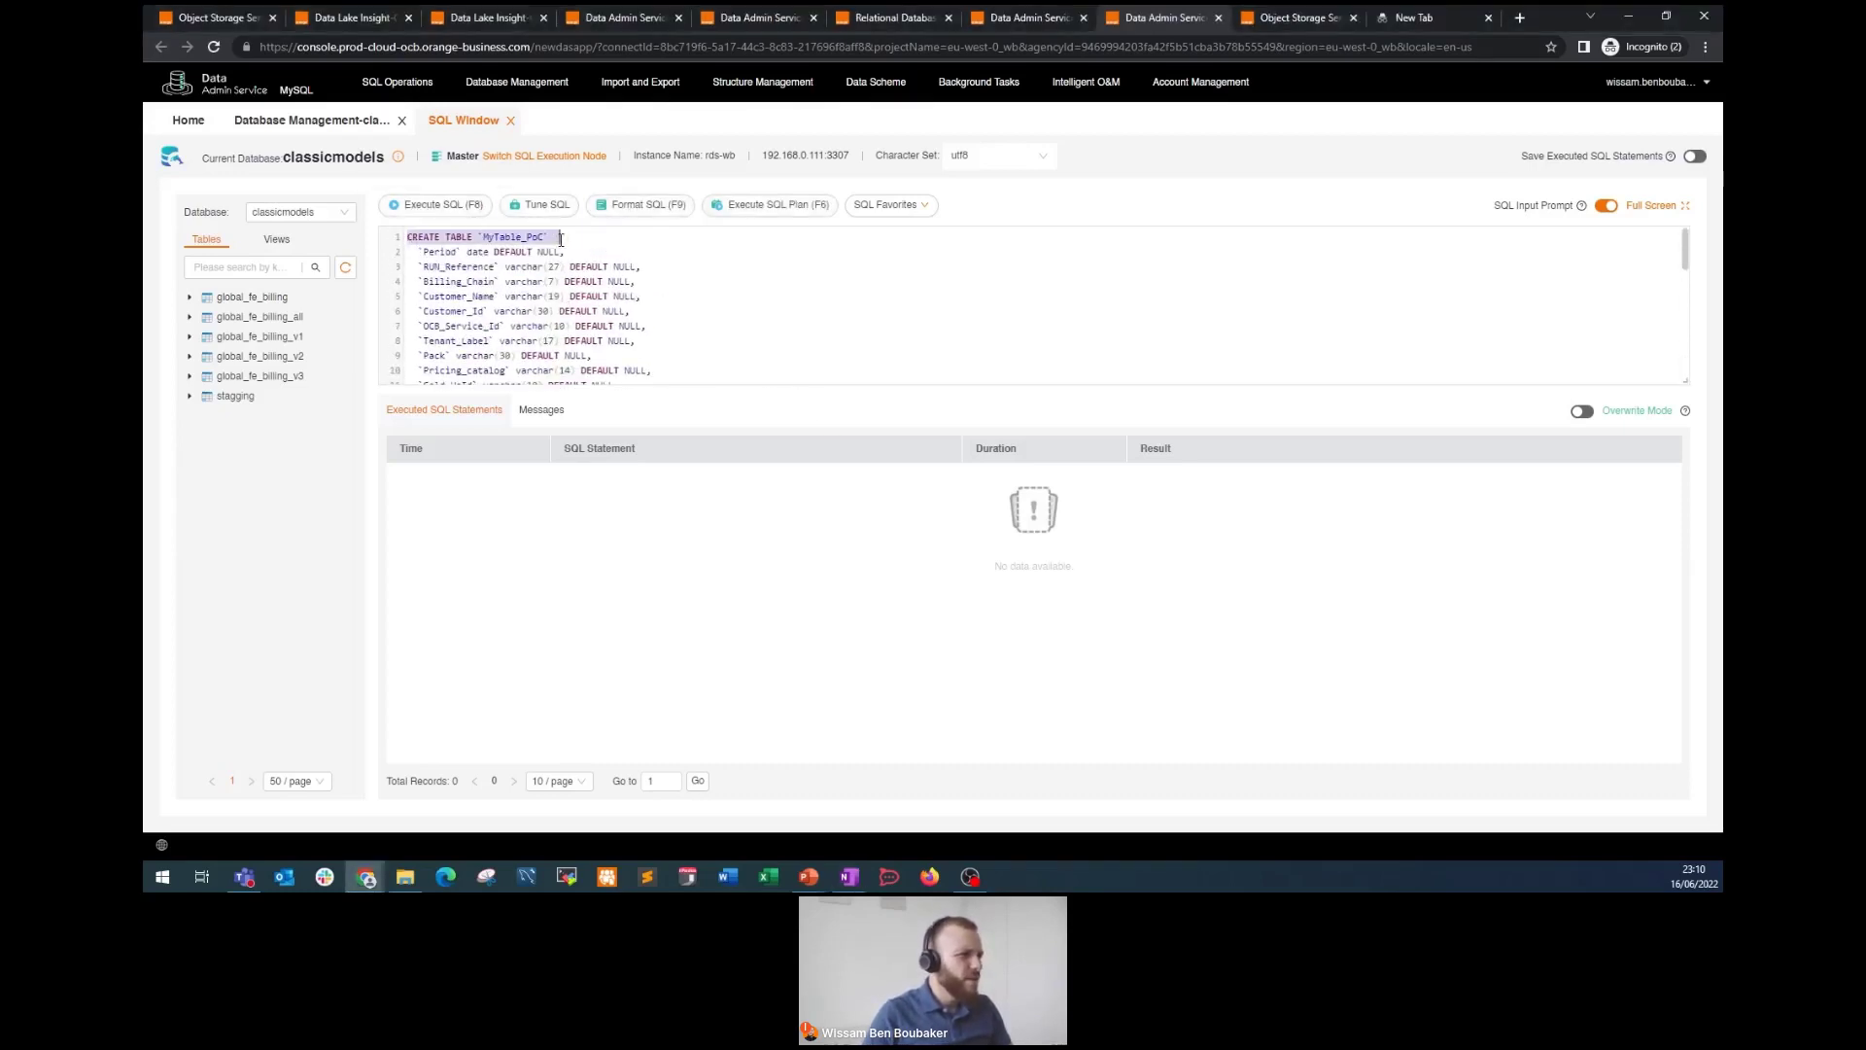
left_click(473, 208)
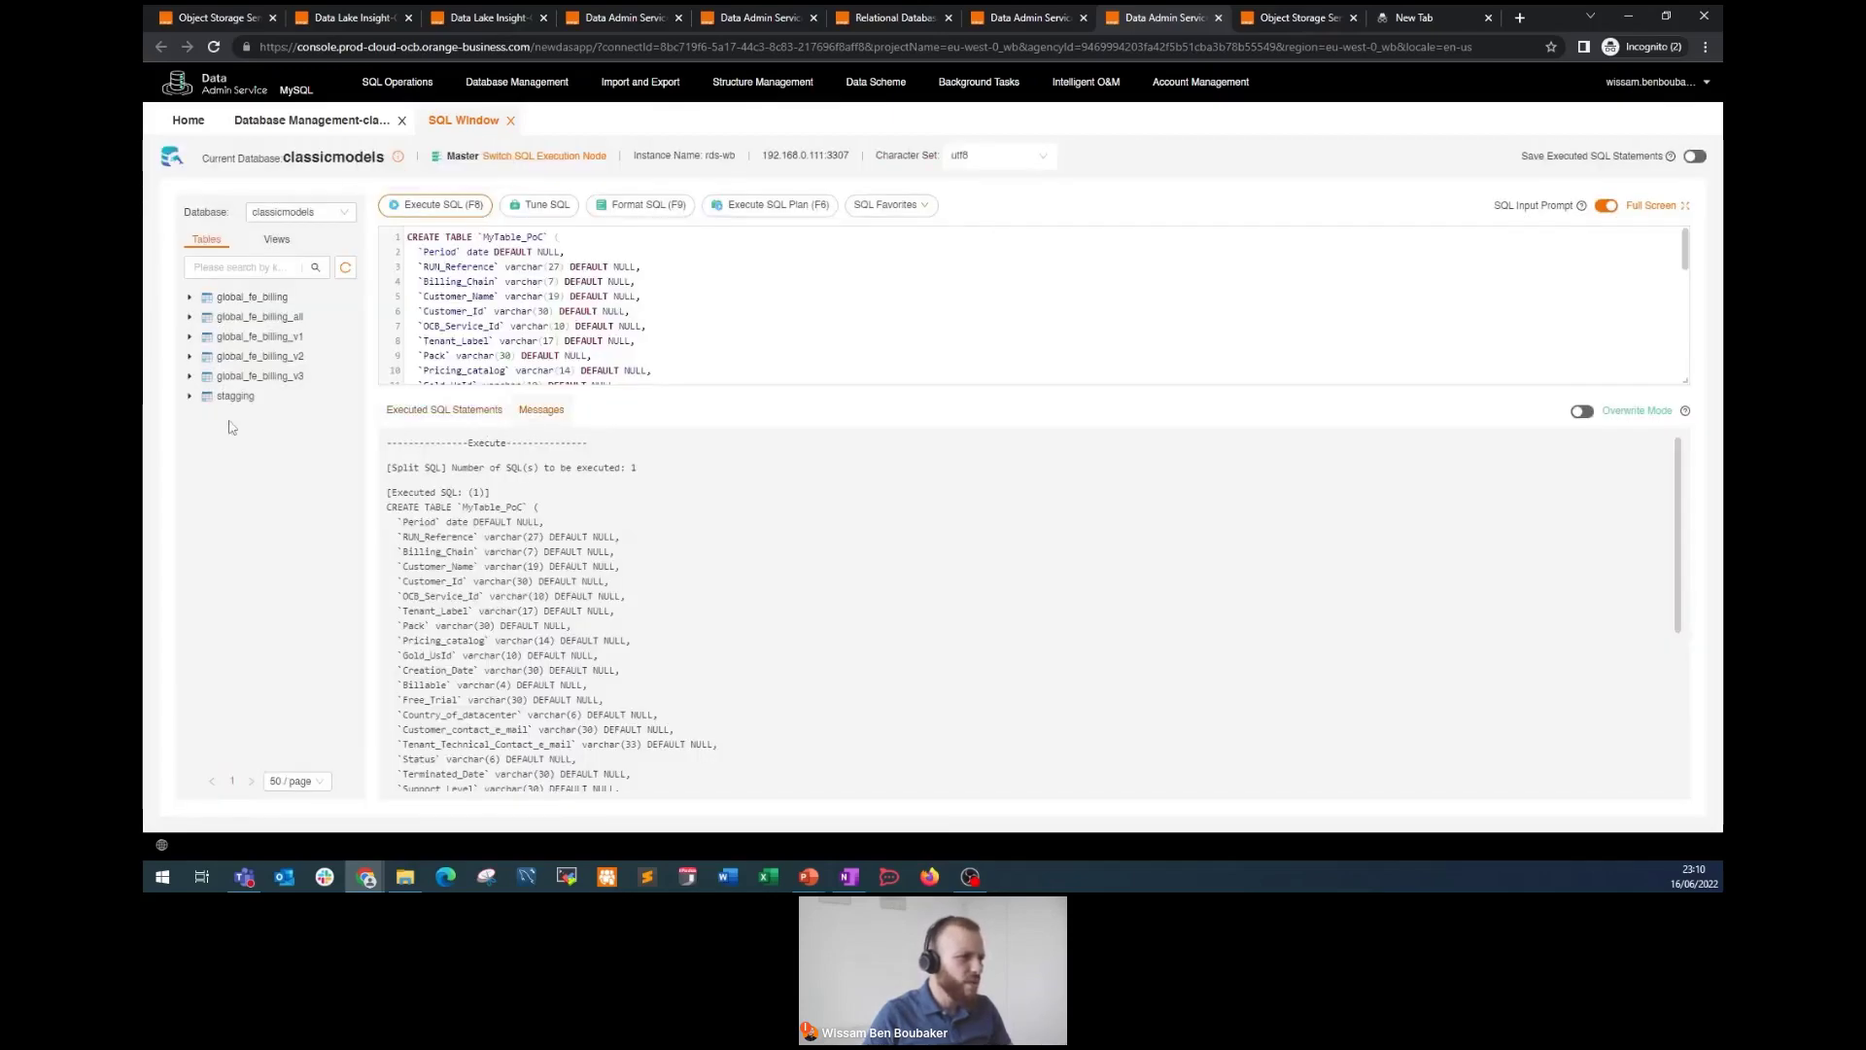
left_click(346, 268)
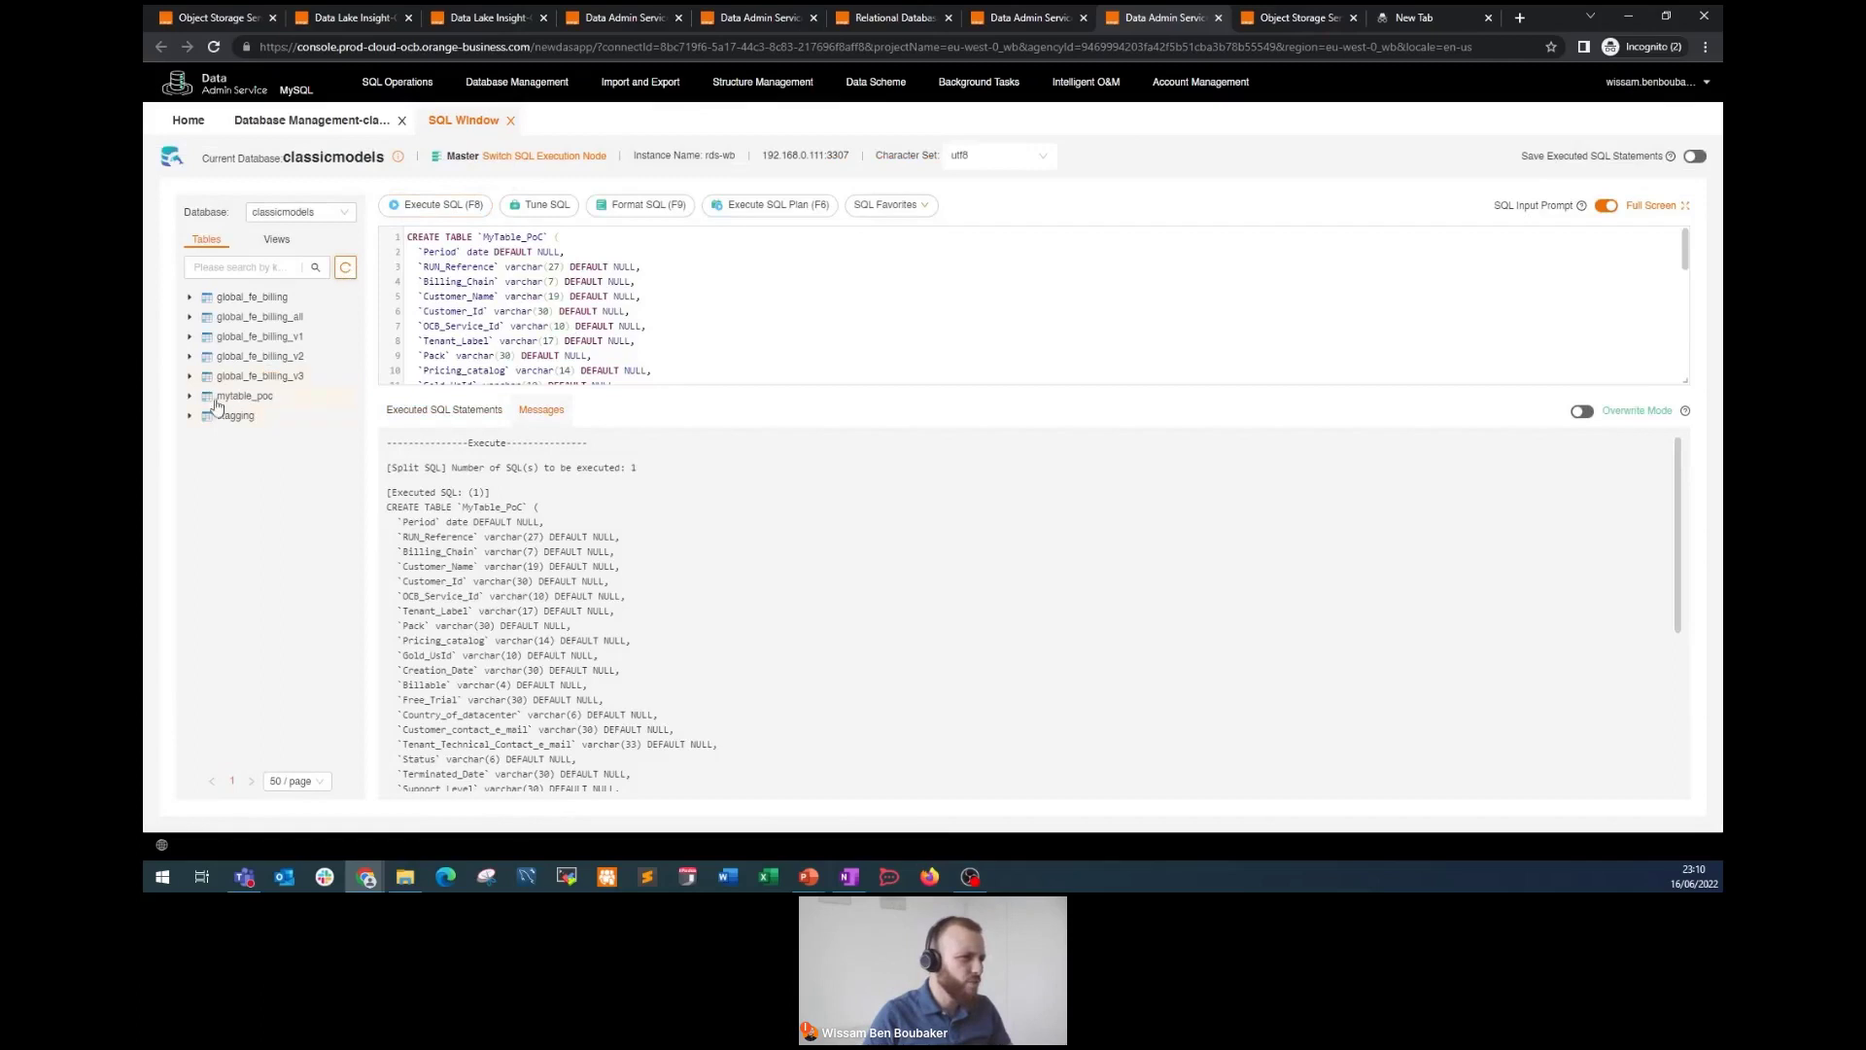
left_click(189, 397)
left_click(205, 416)
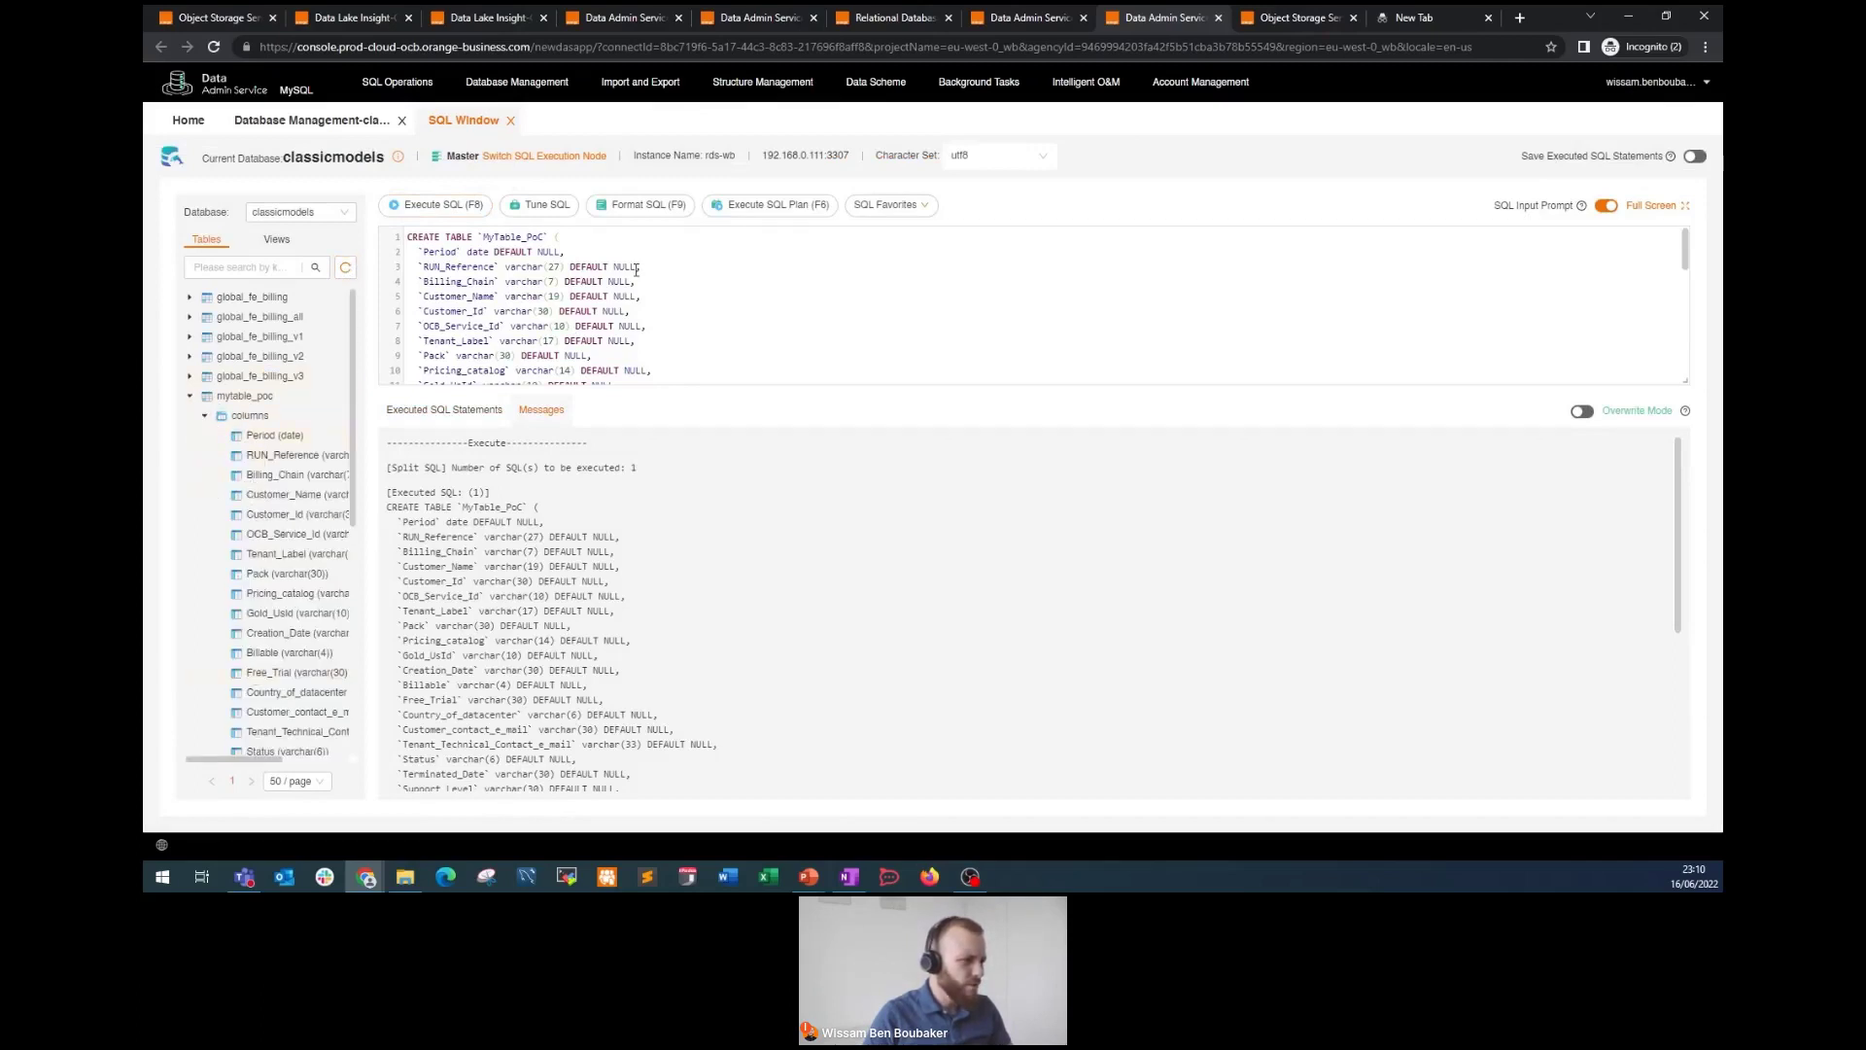
Step: Replace the SQL with a select * query on MyTable_PoC and run it
key("ctrl+a")
key("BackSpace")
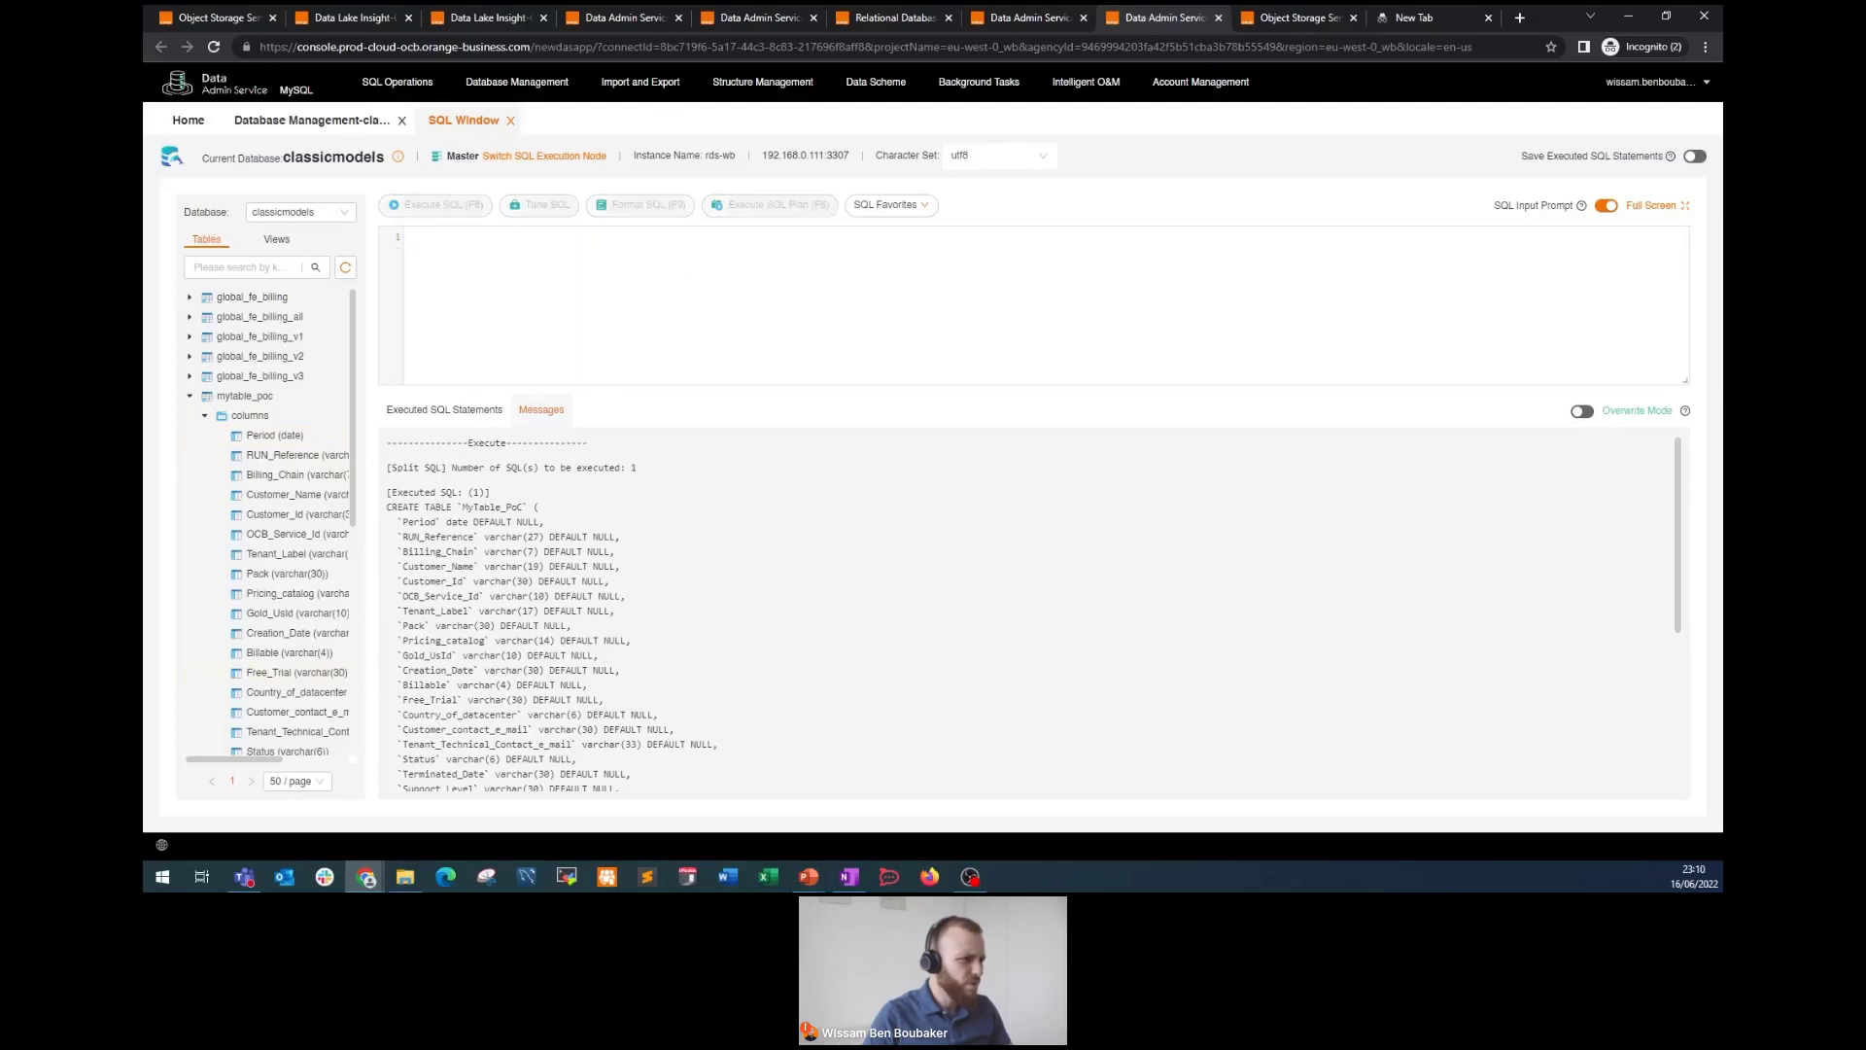
key("alt+Tab")
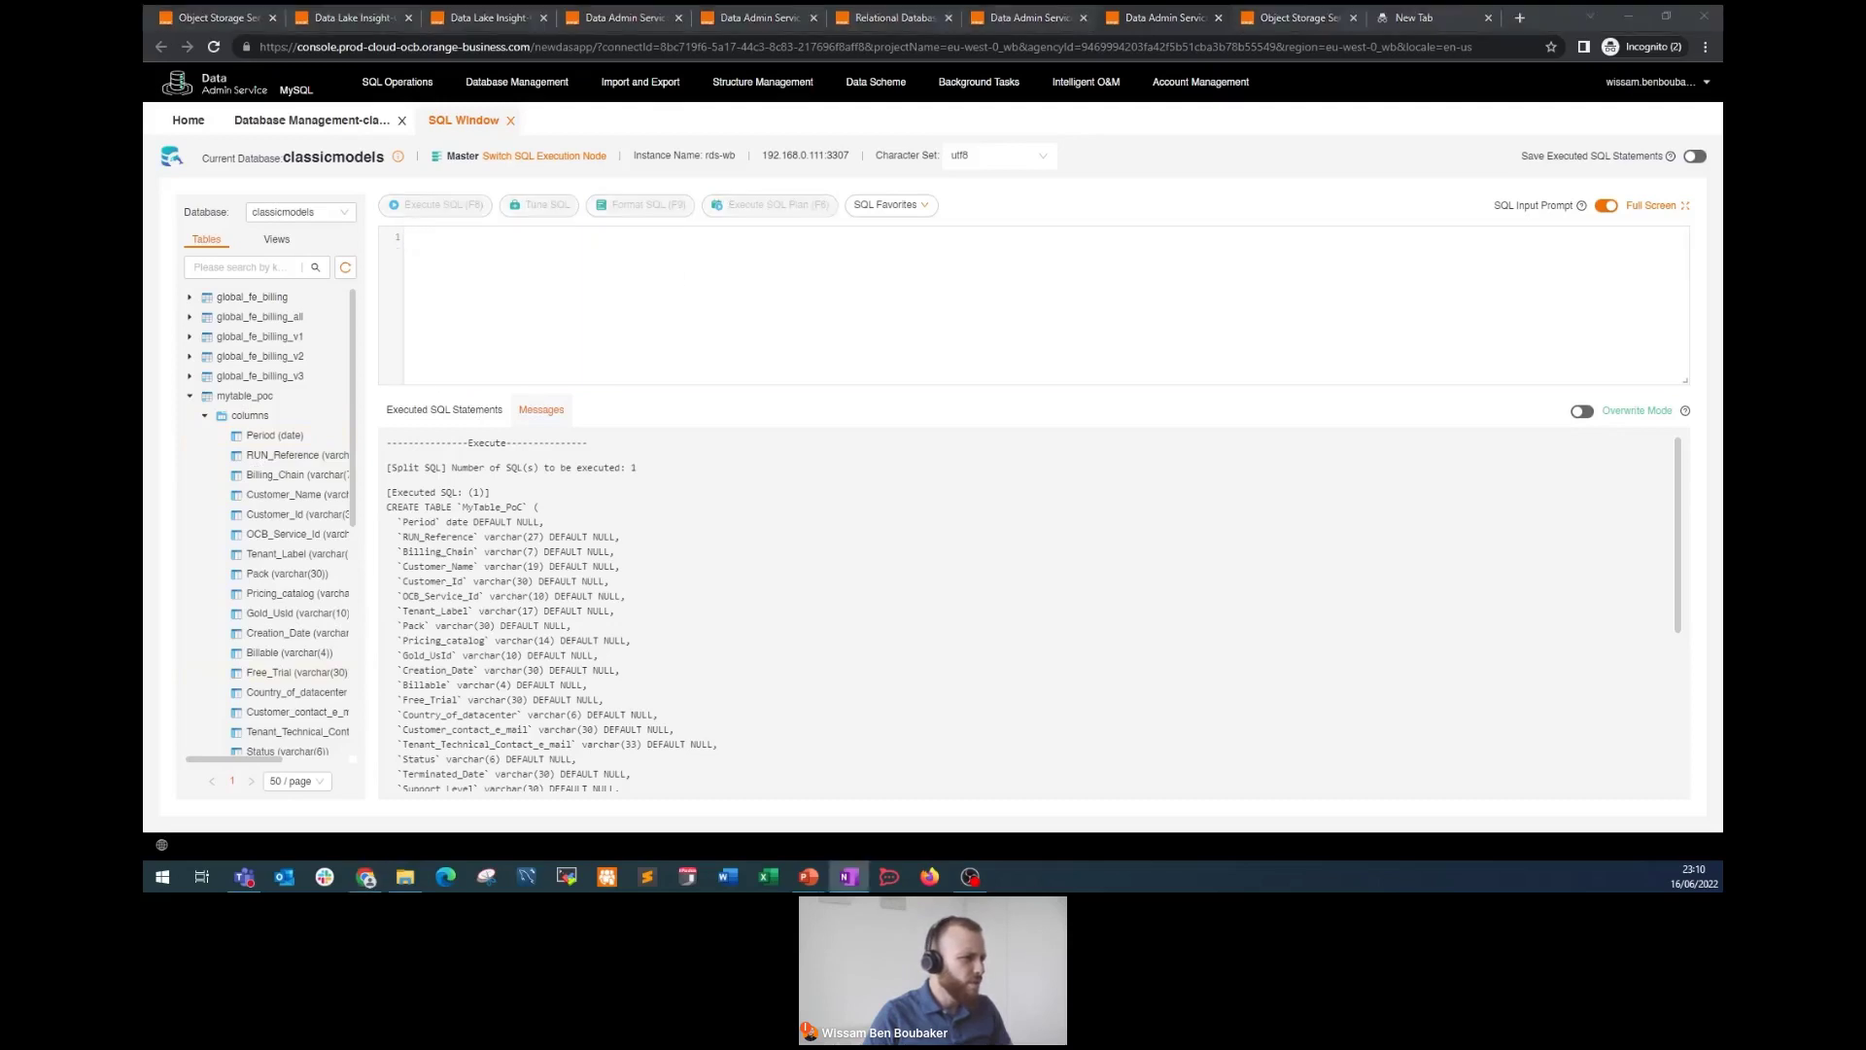
key("alt+Tab")
type("select * from `MyTable_PoC`;")
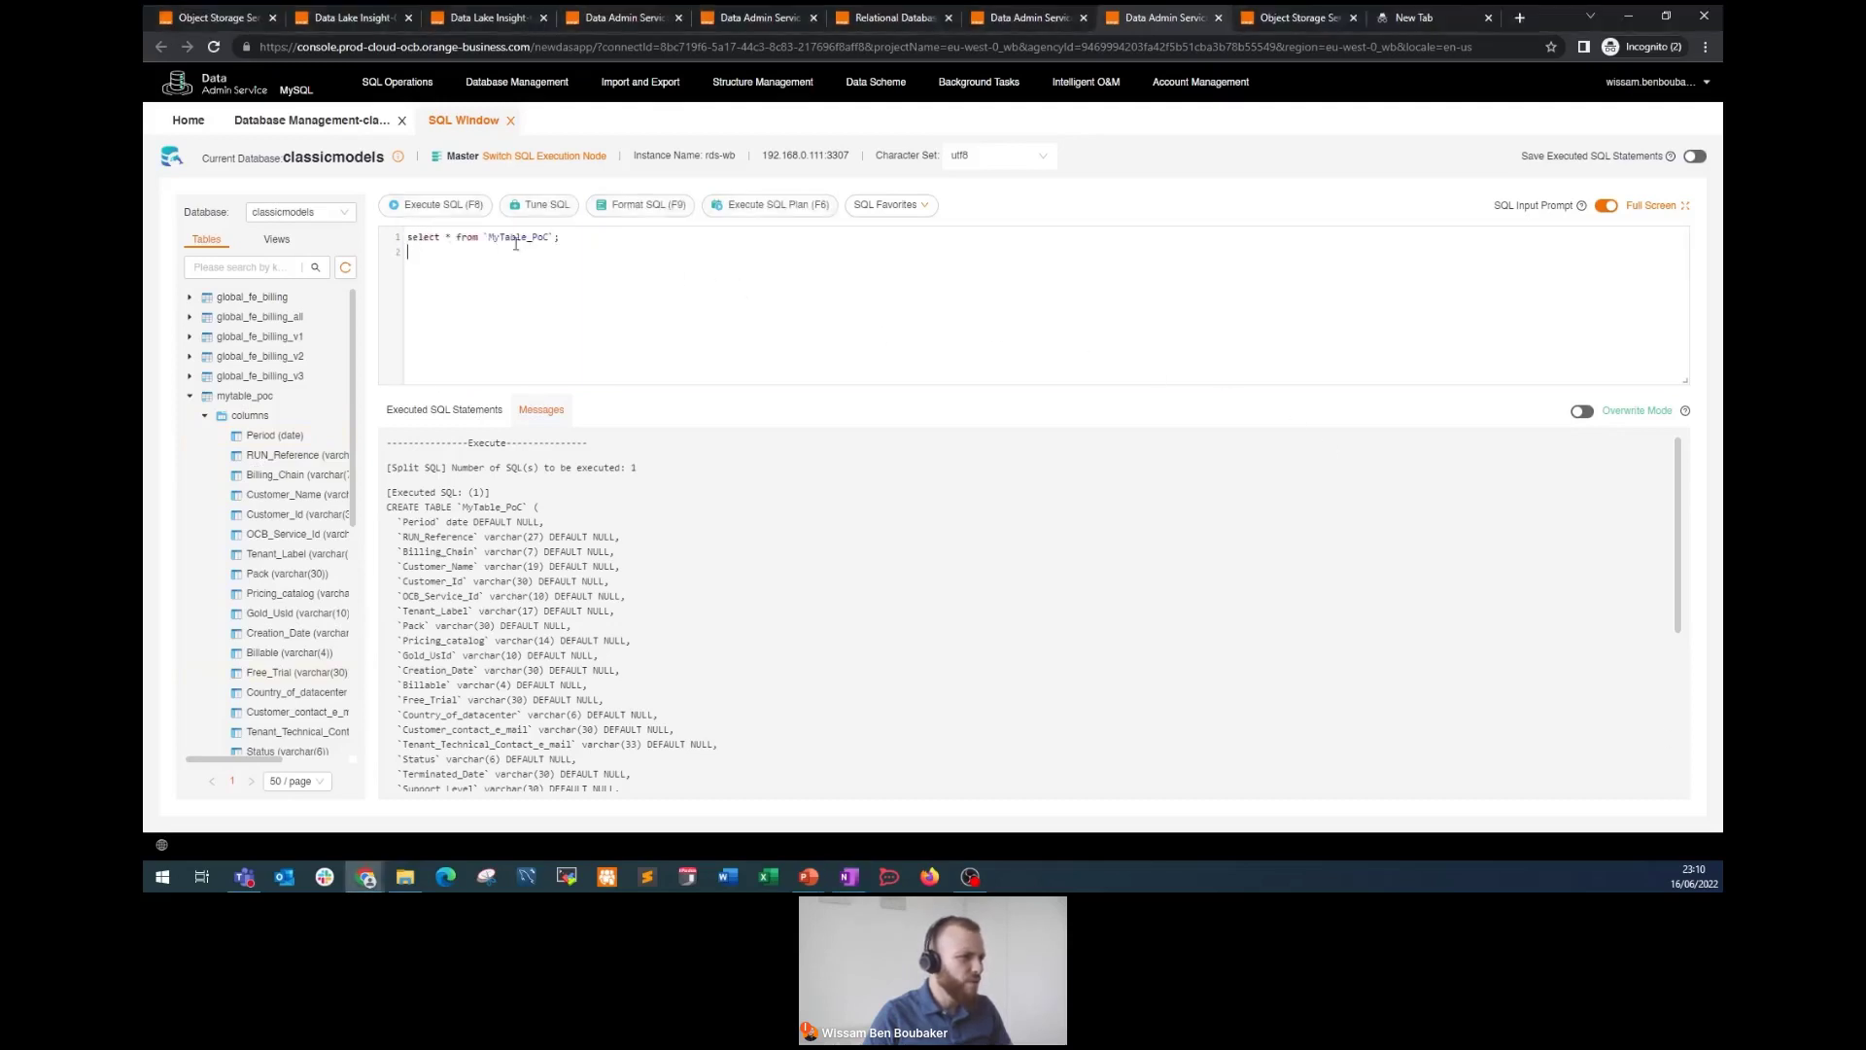
left_click(457, 209)
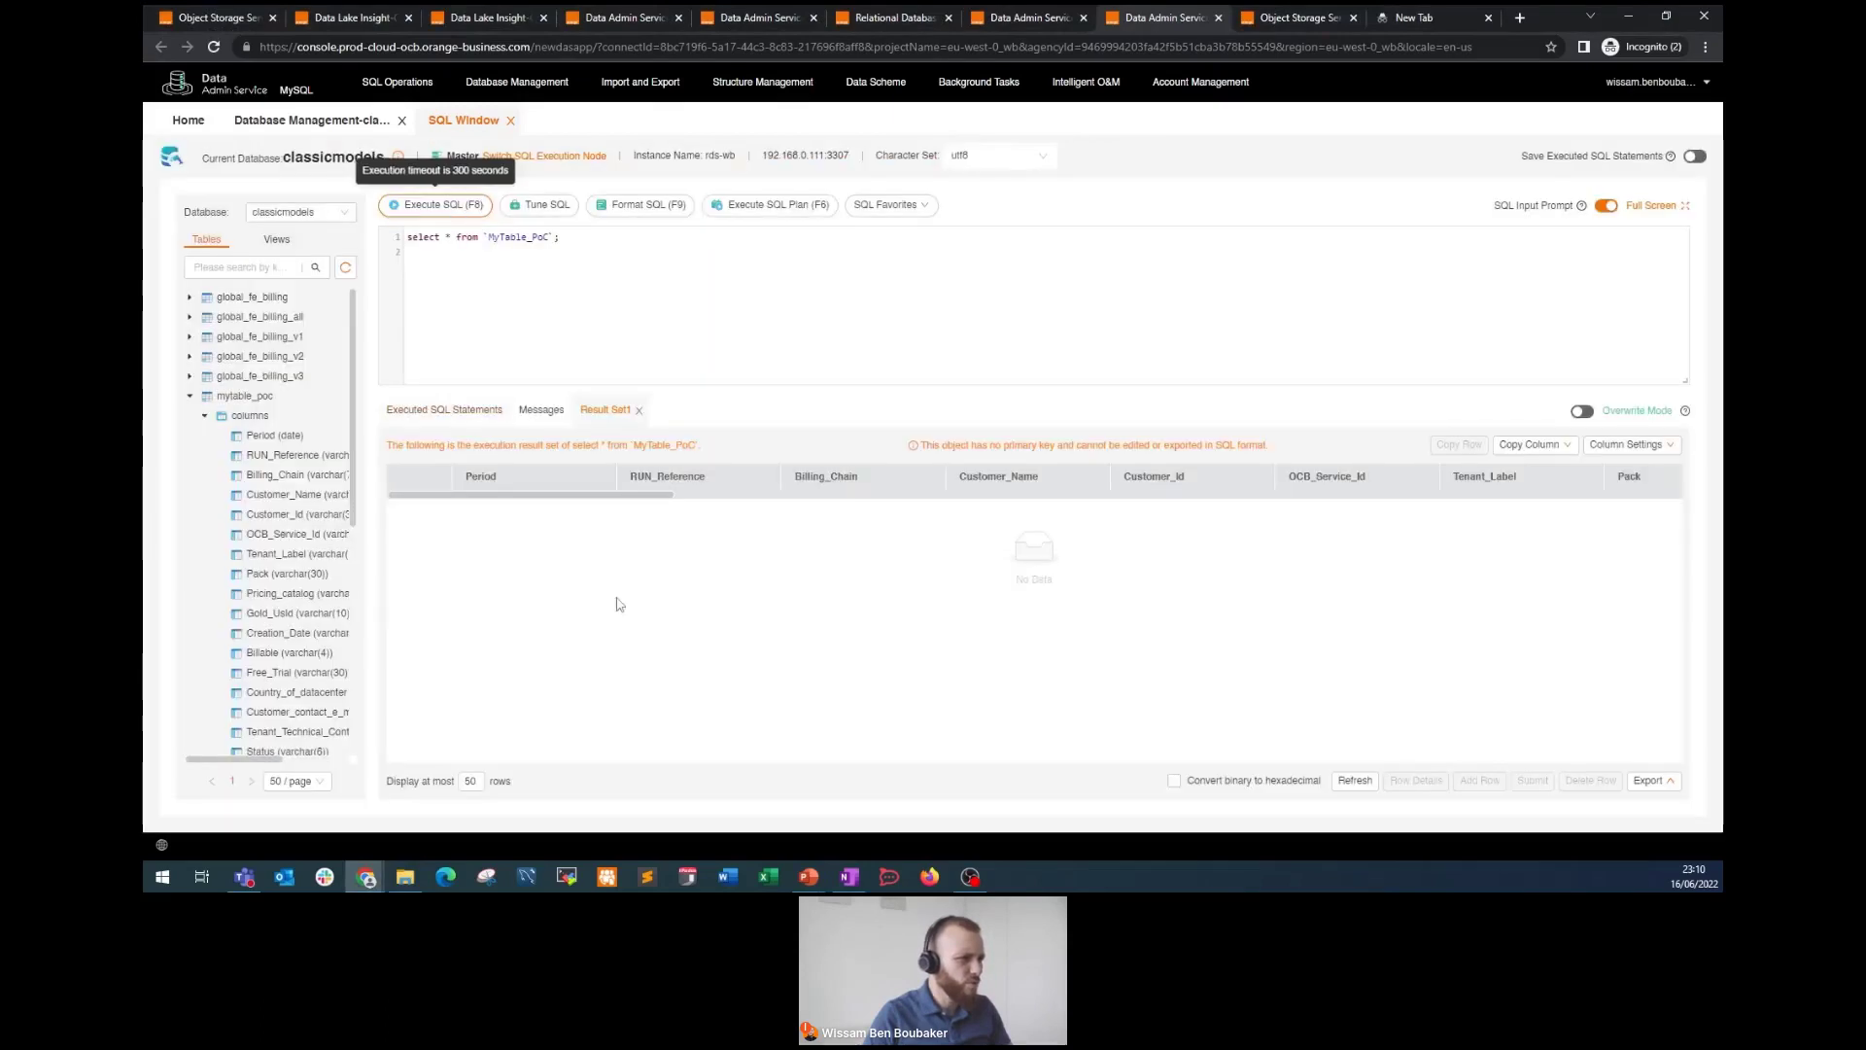
Step: Change the query to select count(*) from MyTable_PoC and run it, returning 0
left_click(444, 237)
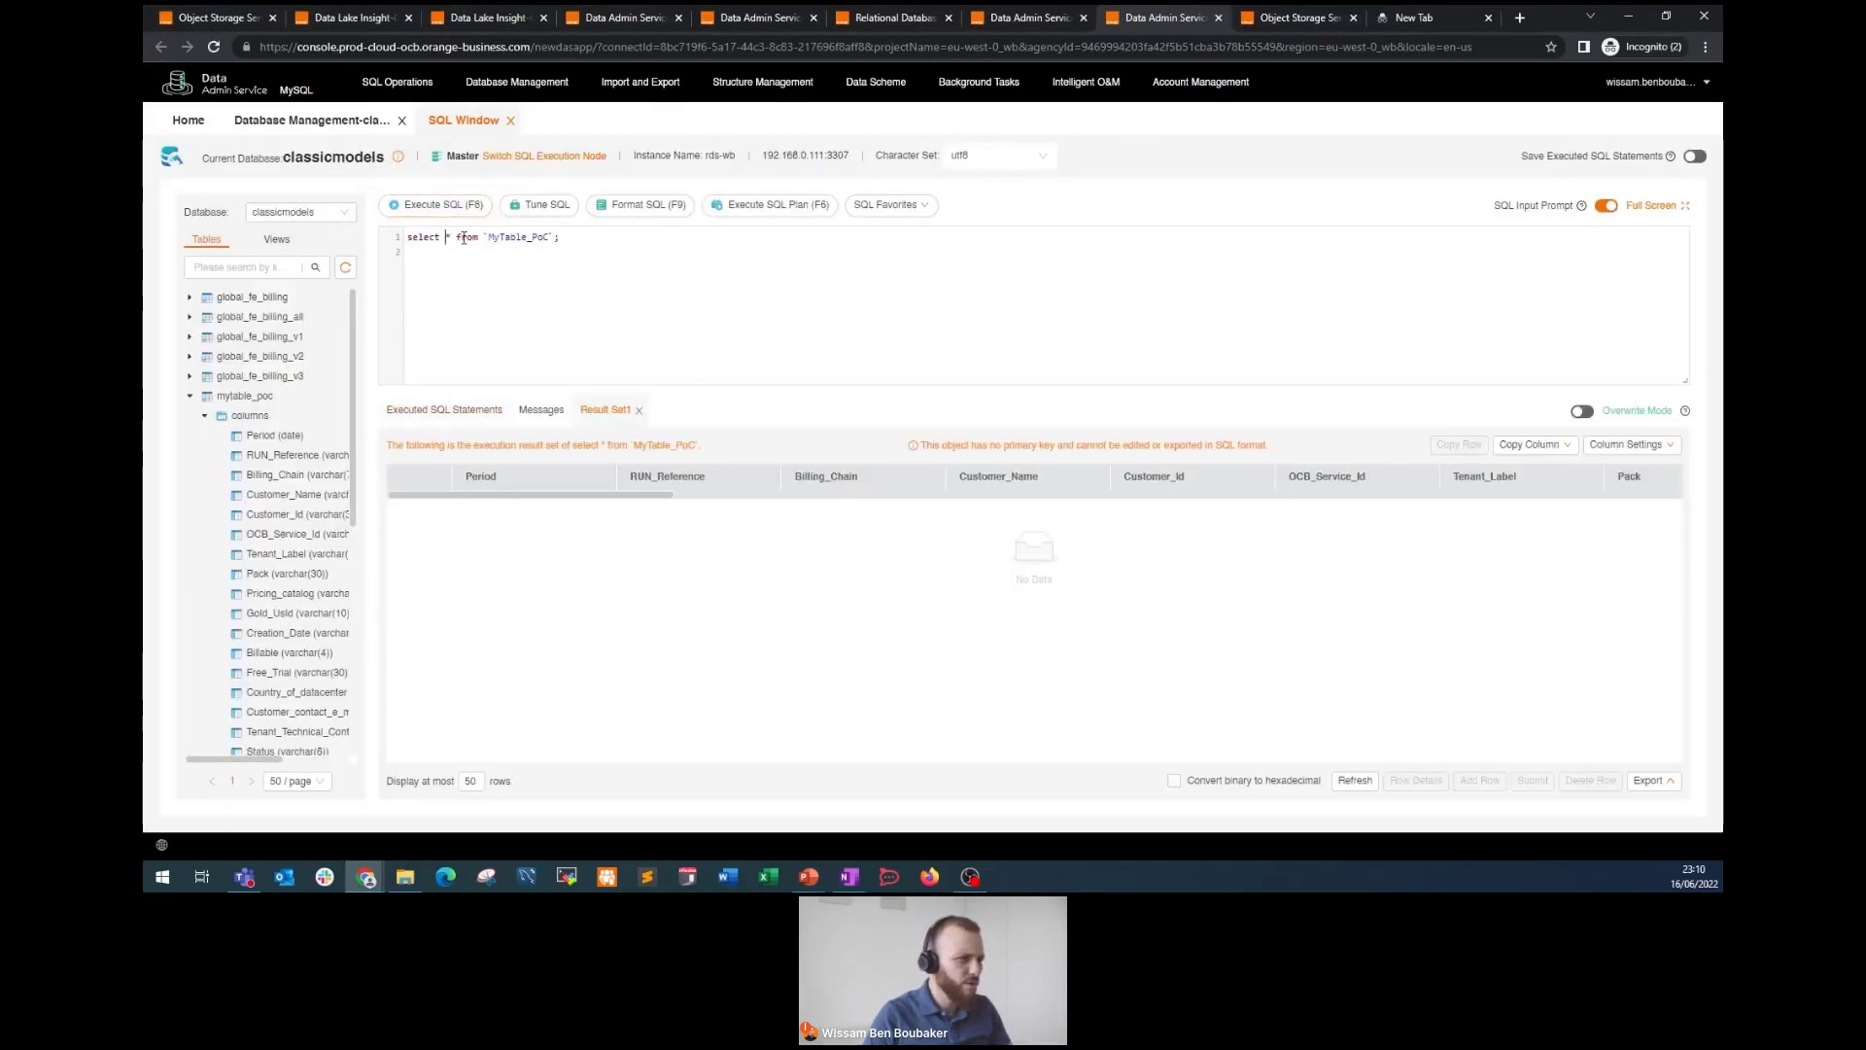
type("co")
key("Return")
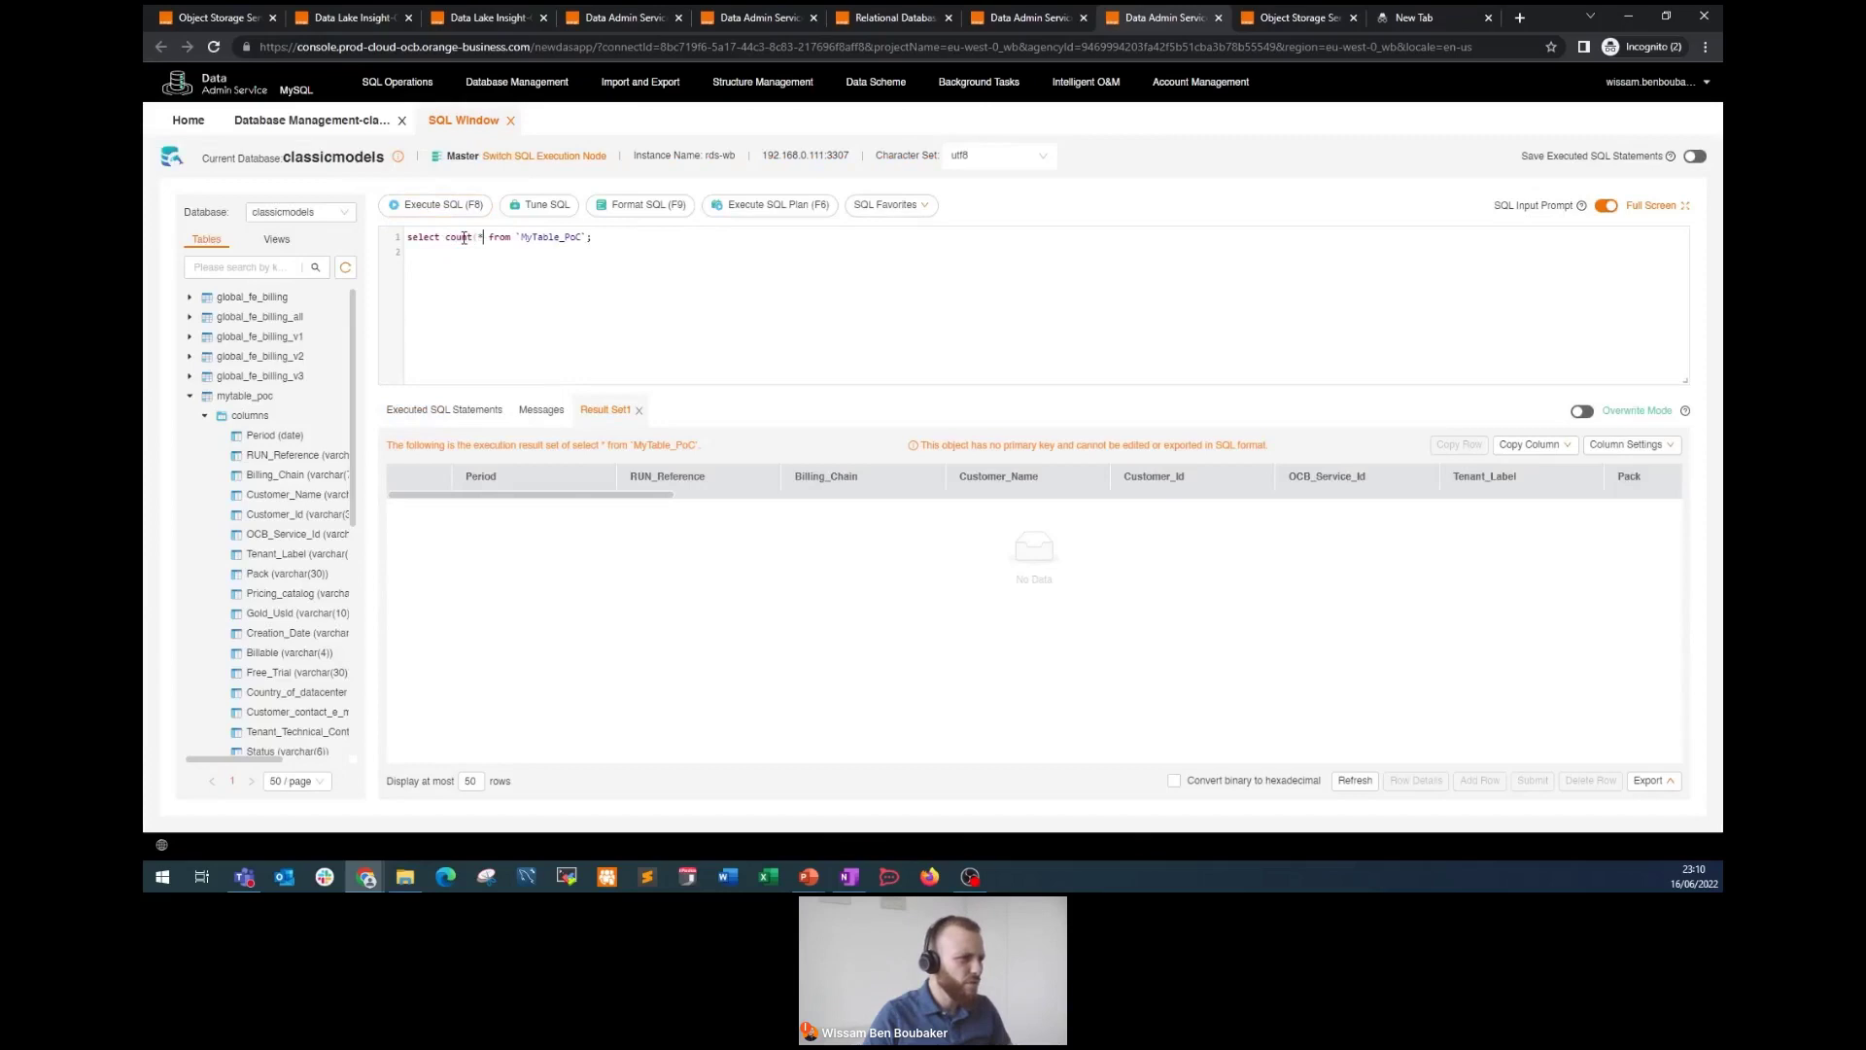
type(")")
left_click(445, 205)
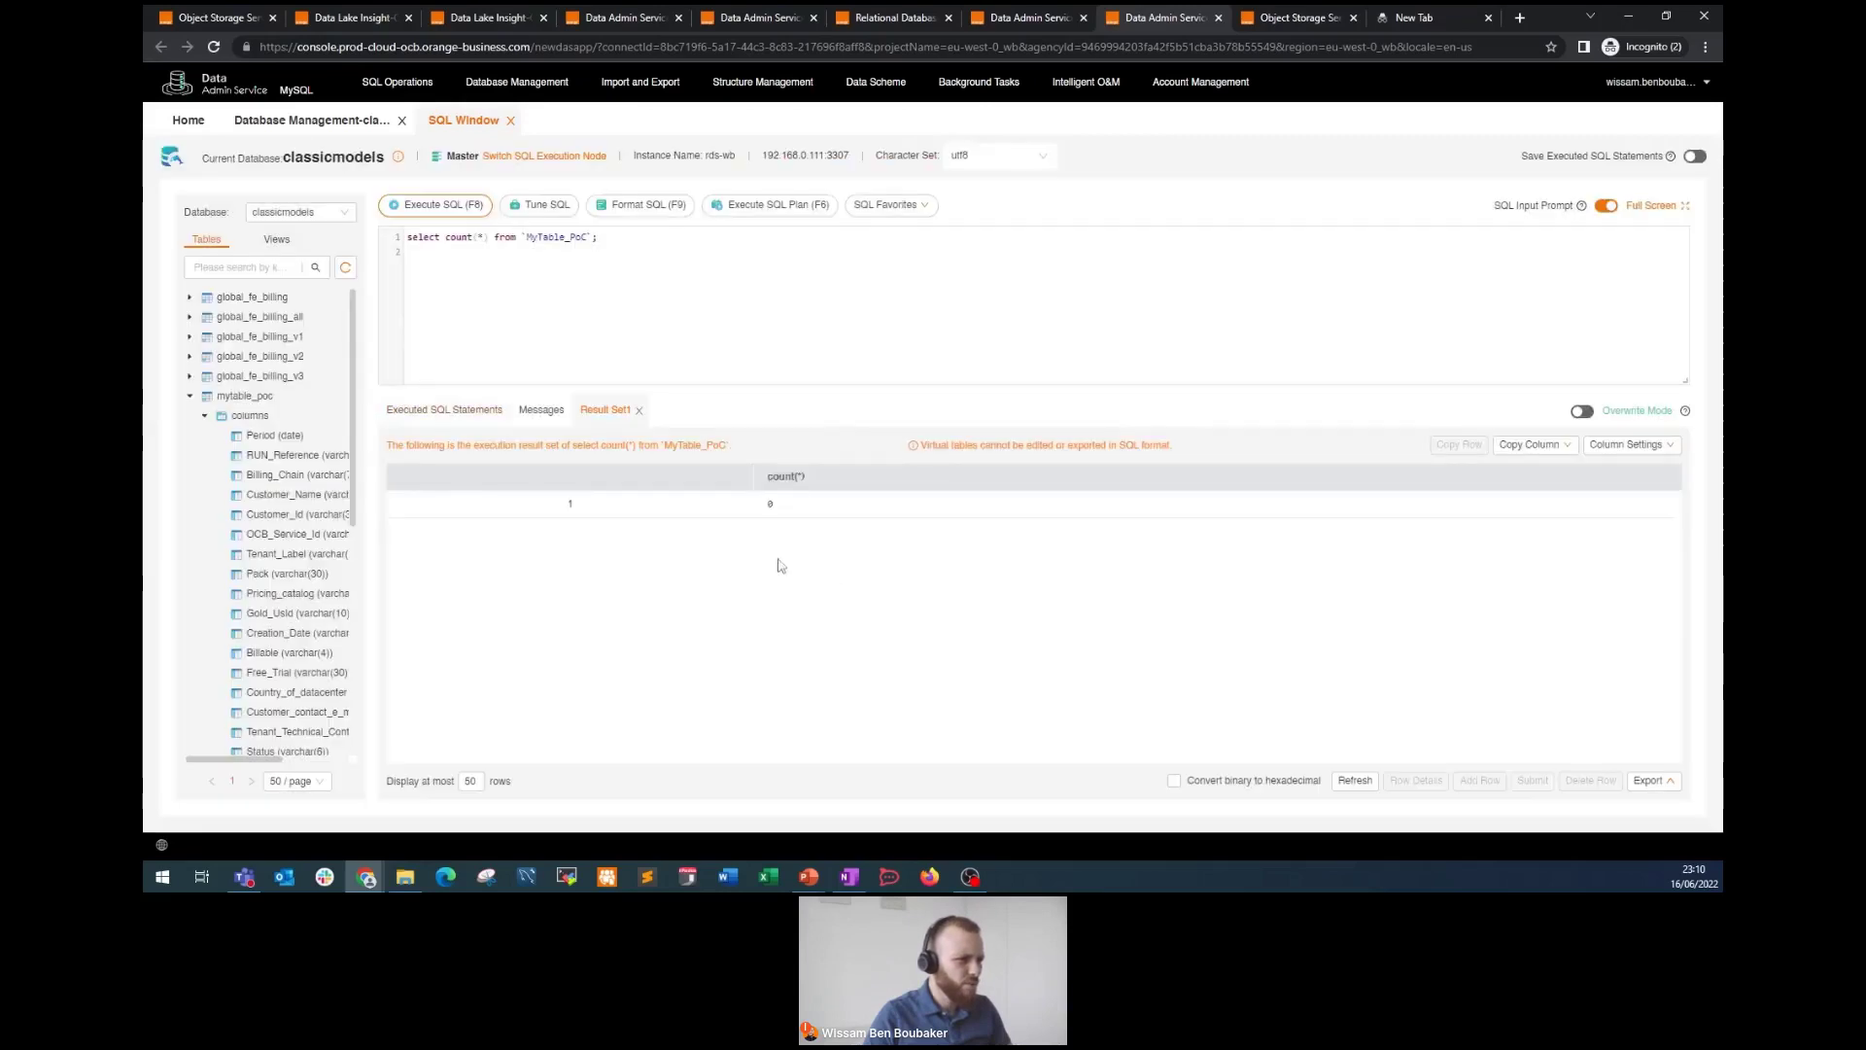
left_click(767, 503)
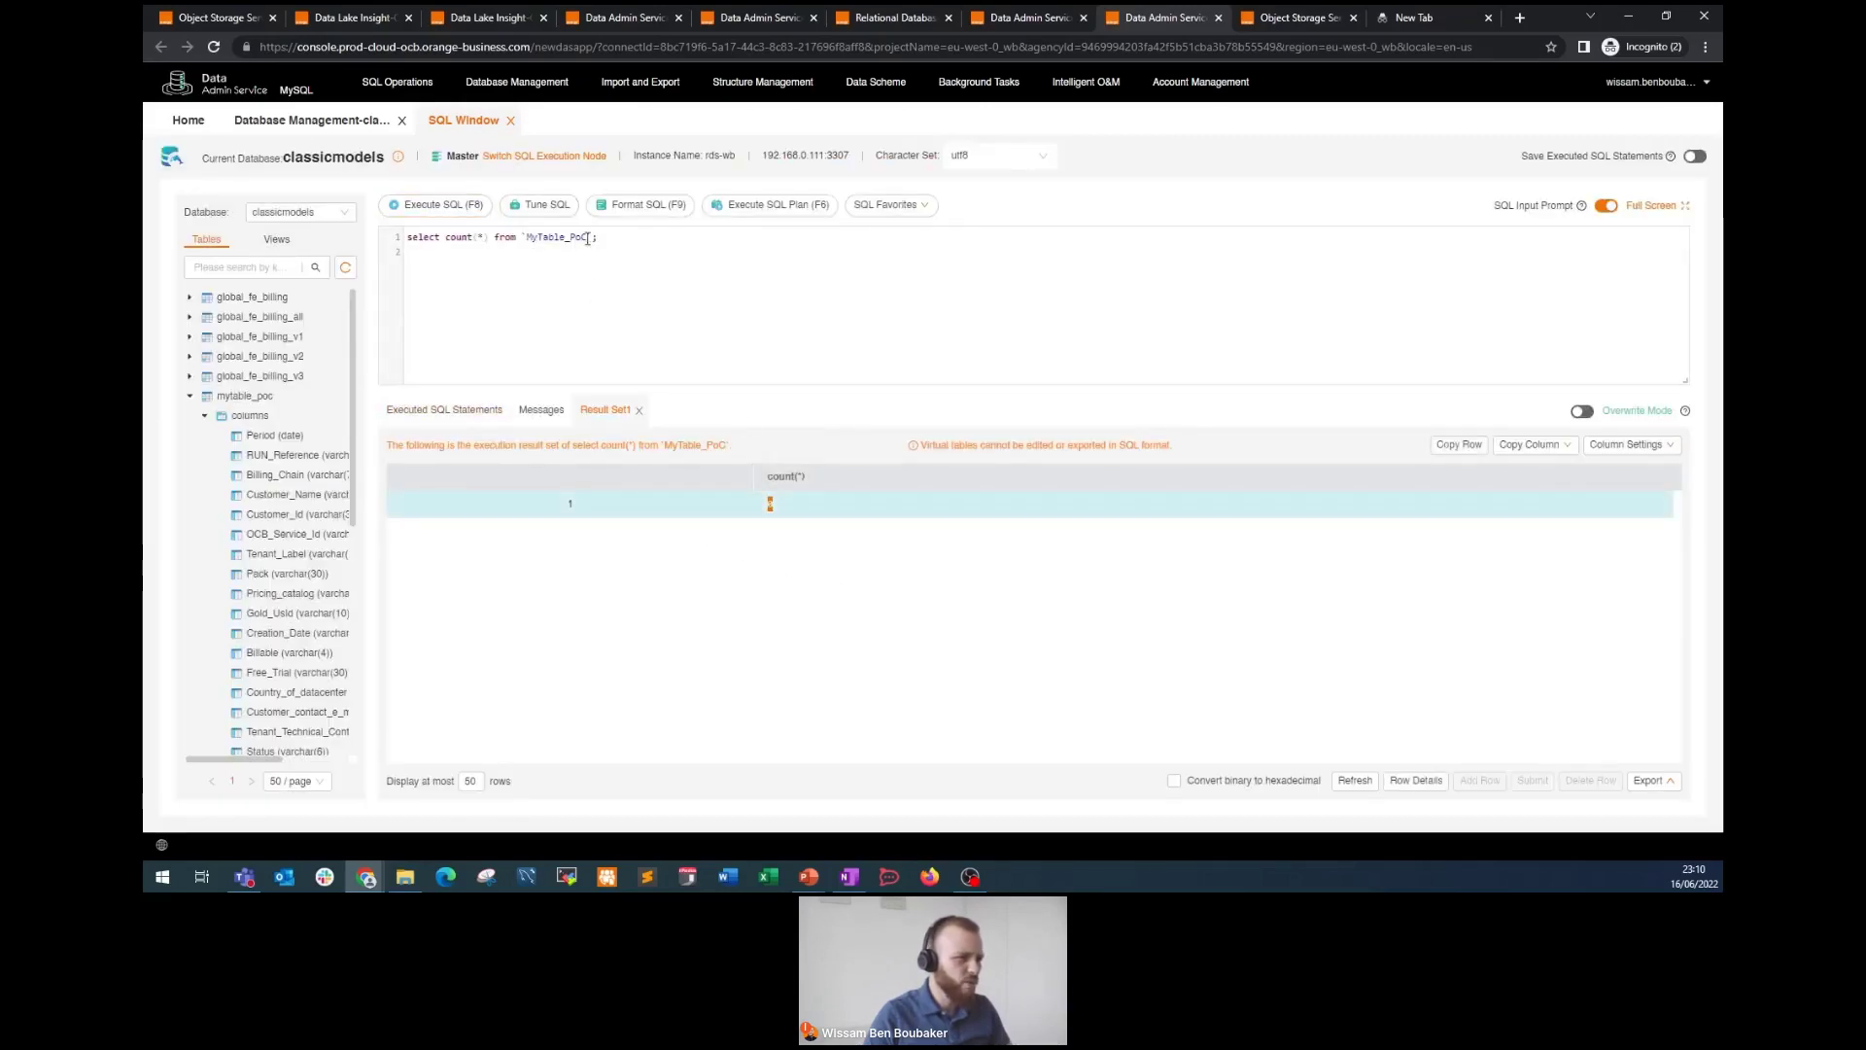
Step: Return to the Data Lake Insight tab and bring up the empty obs-to-database job editor
left_click(911, 18)
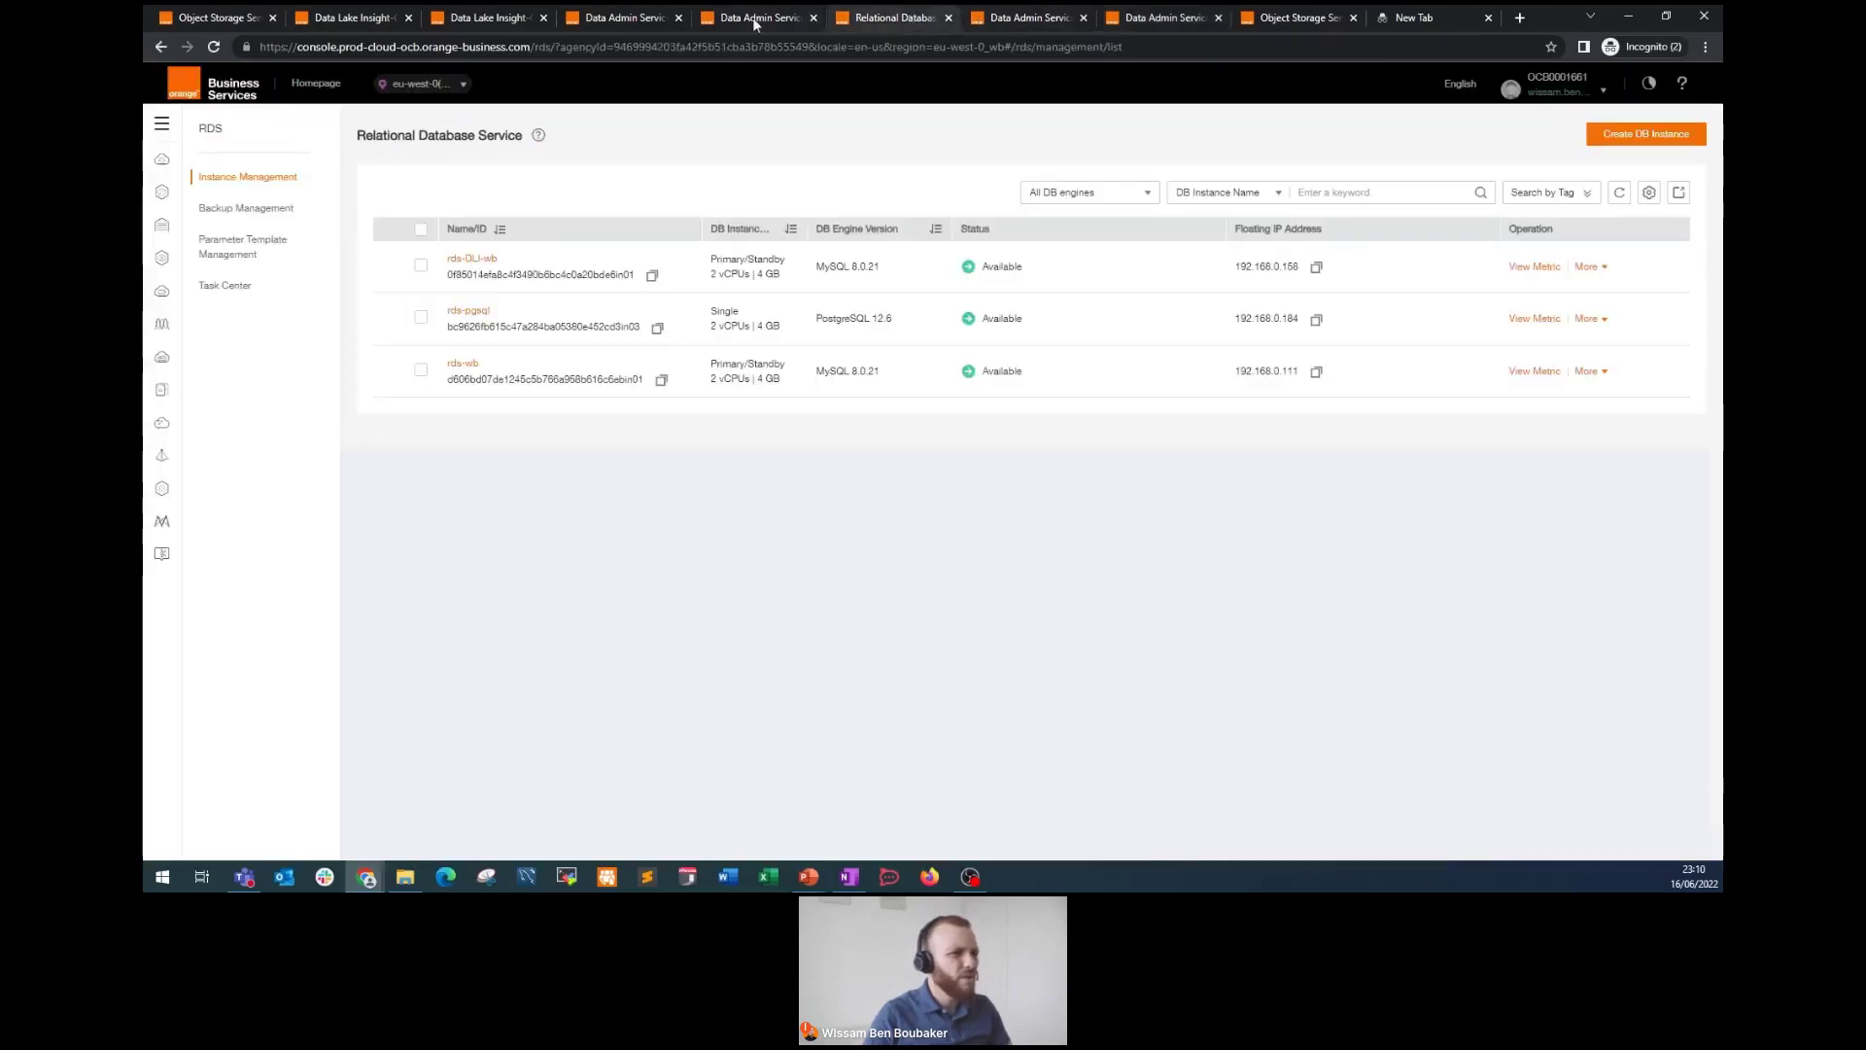
left_click(464, 14)
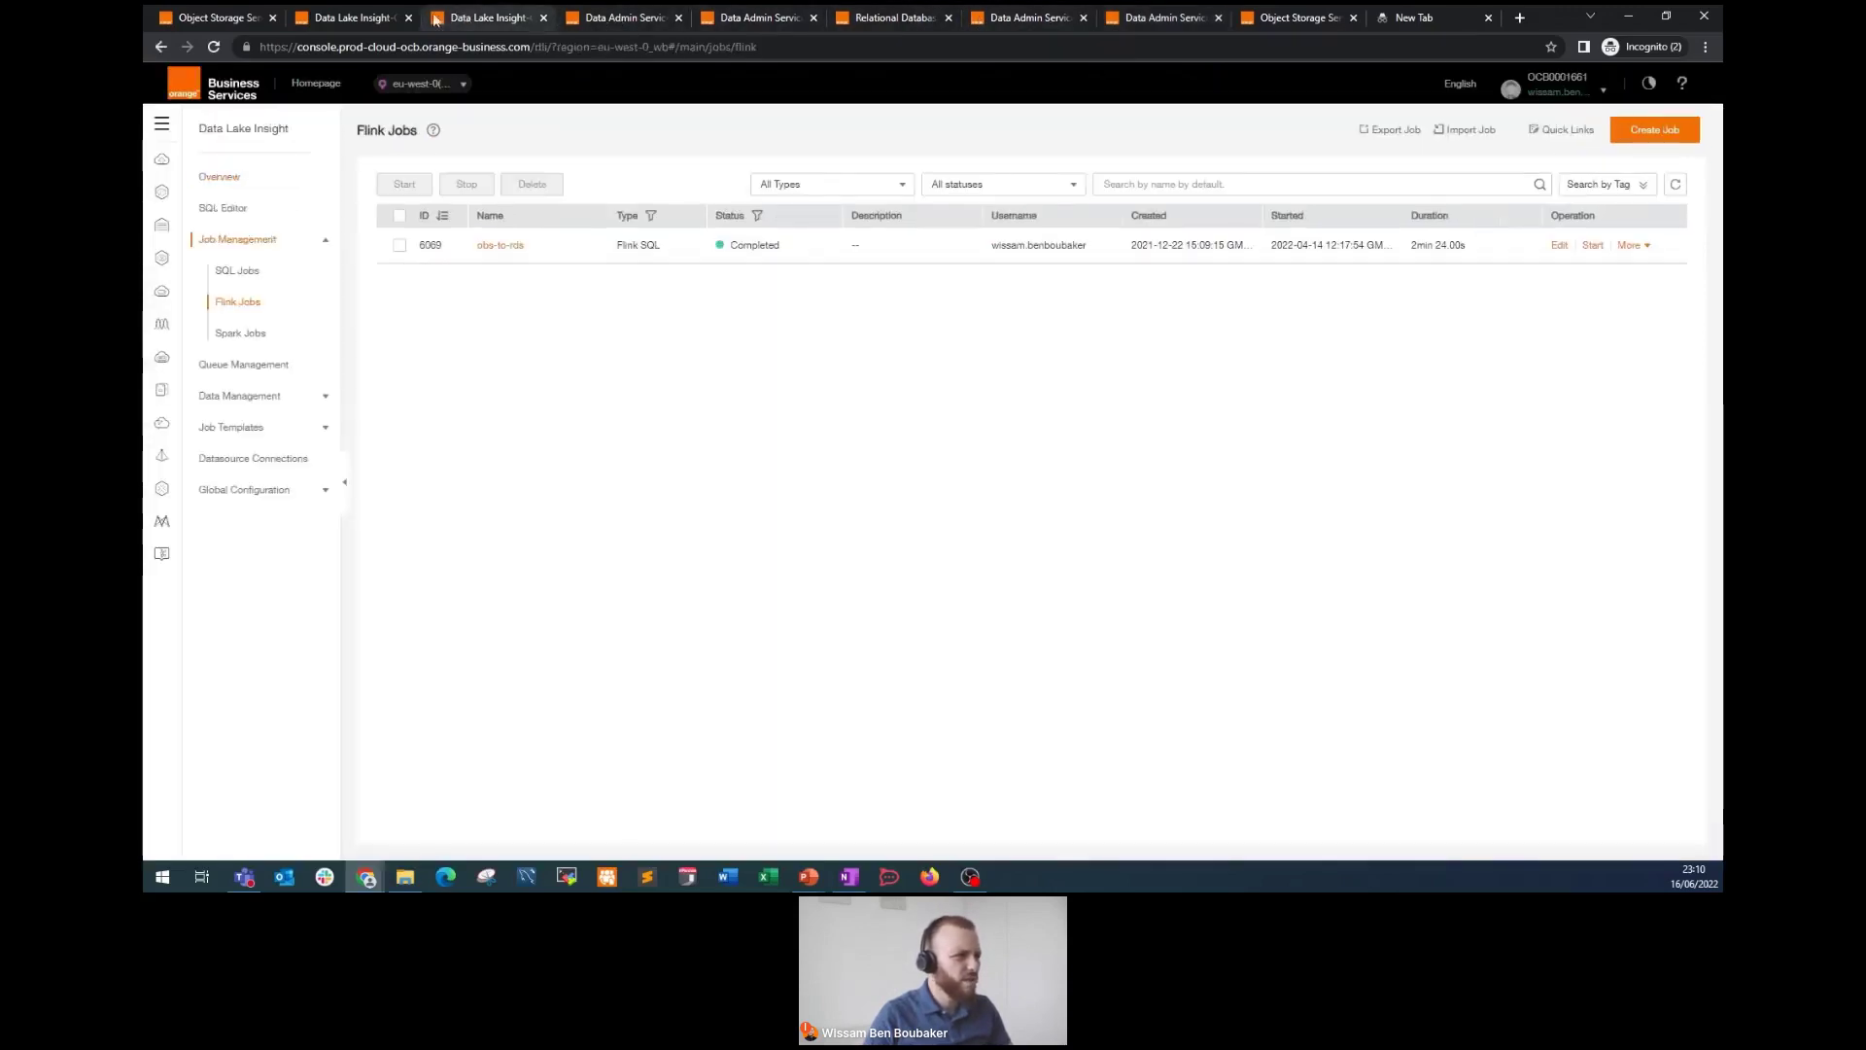
left_click(357, 17)
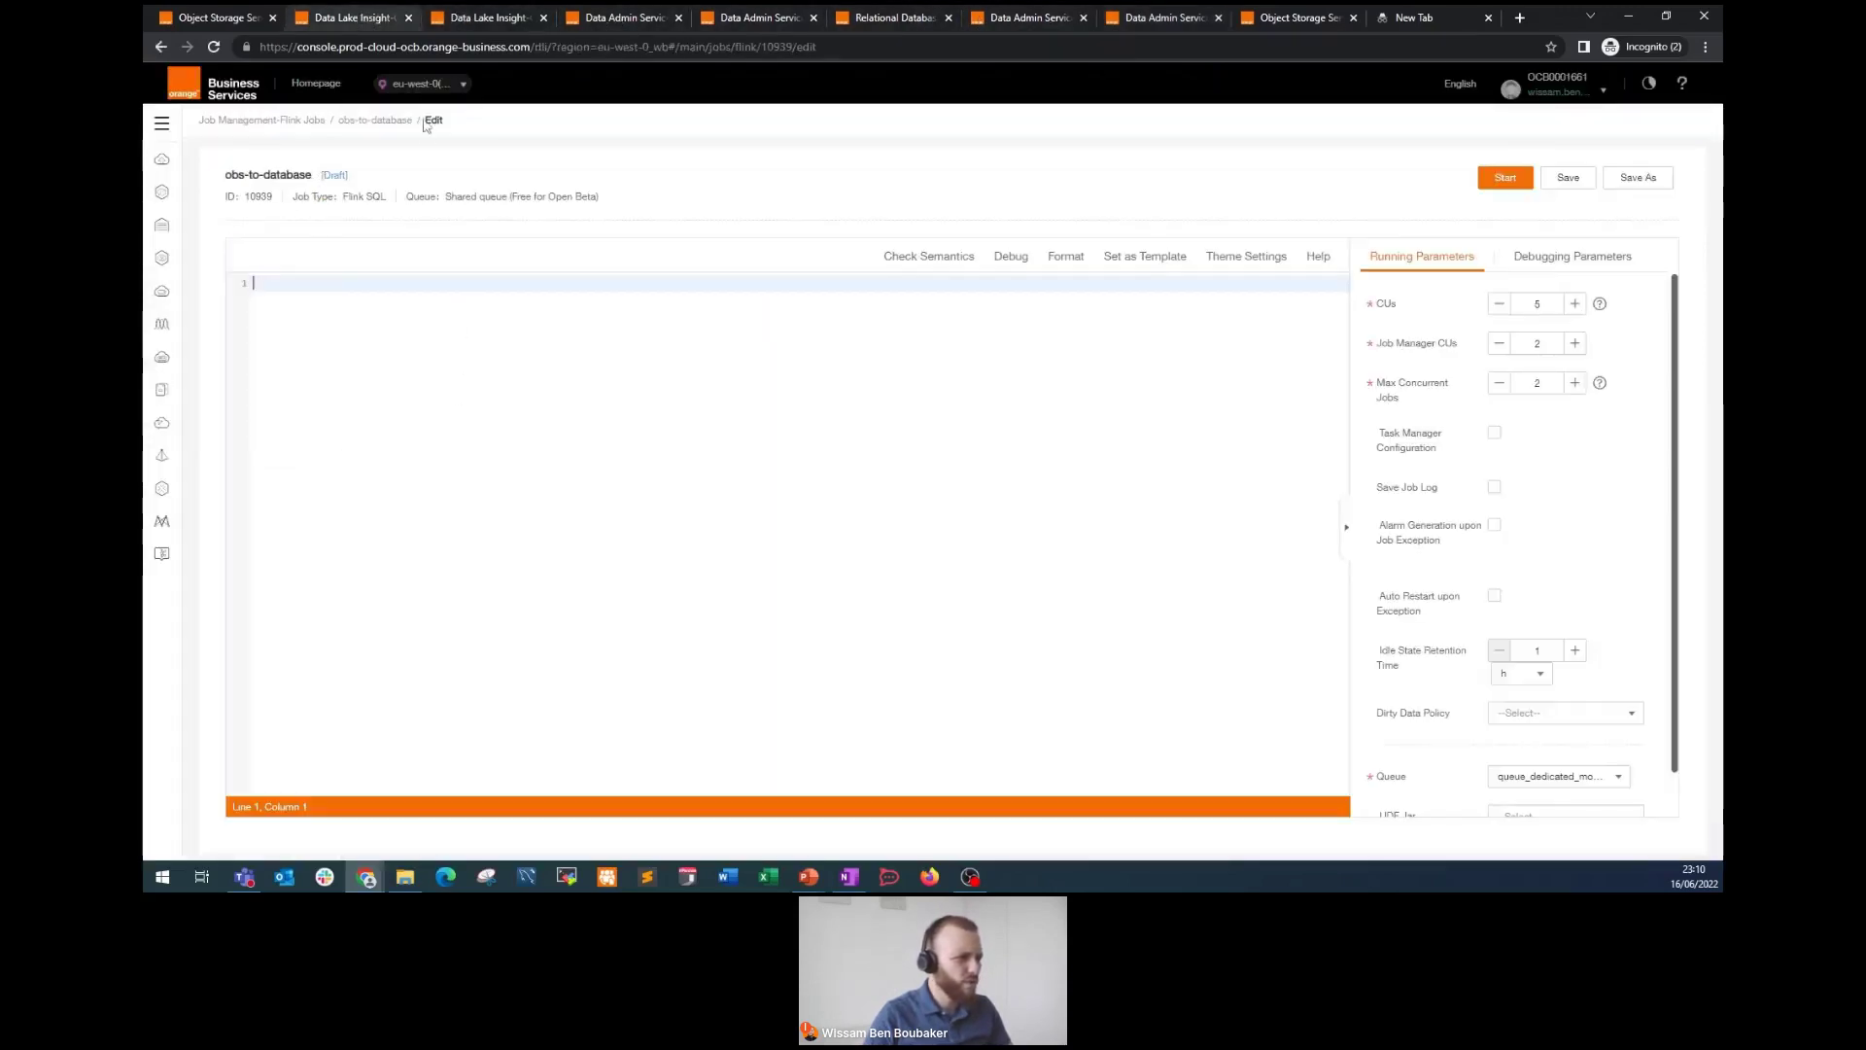
left_click_drag(269, 175, 292, 175)
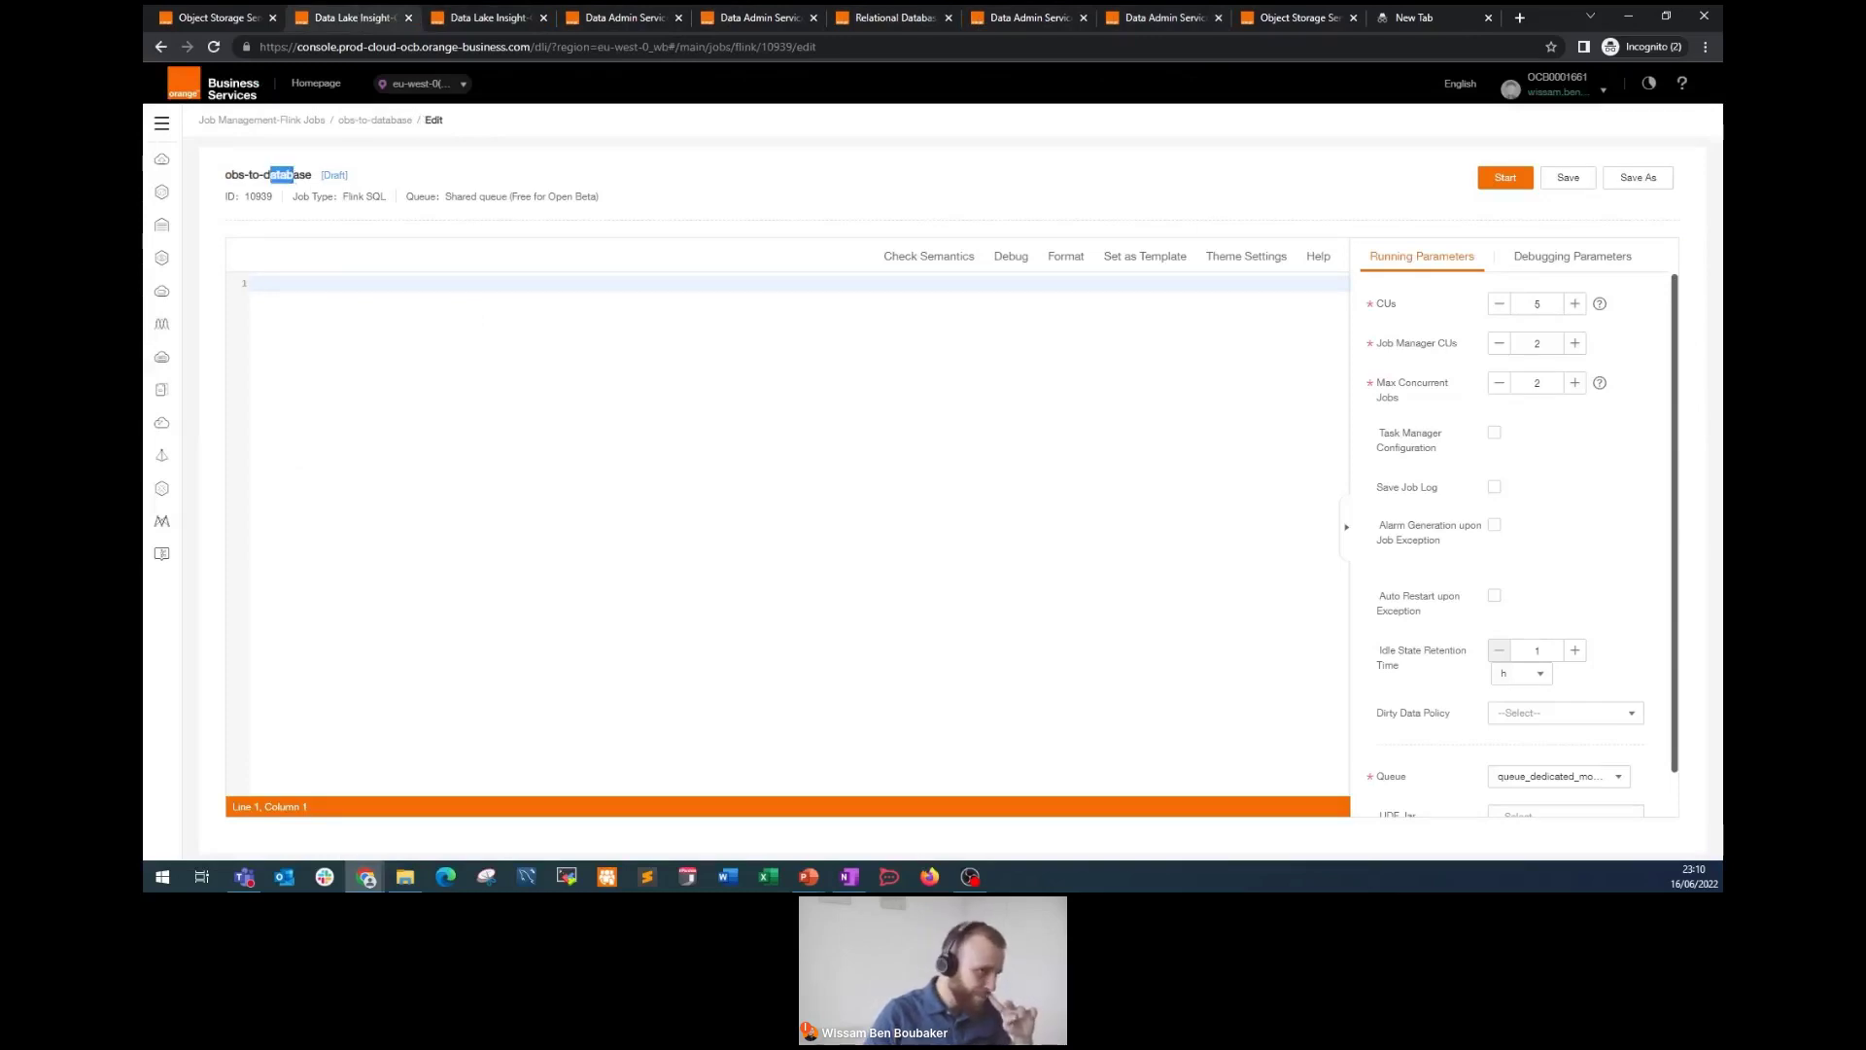
key("alt+Tab")
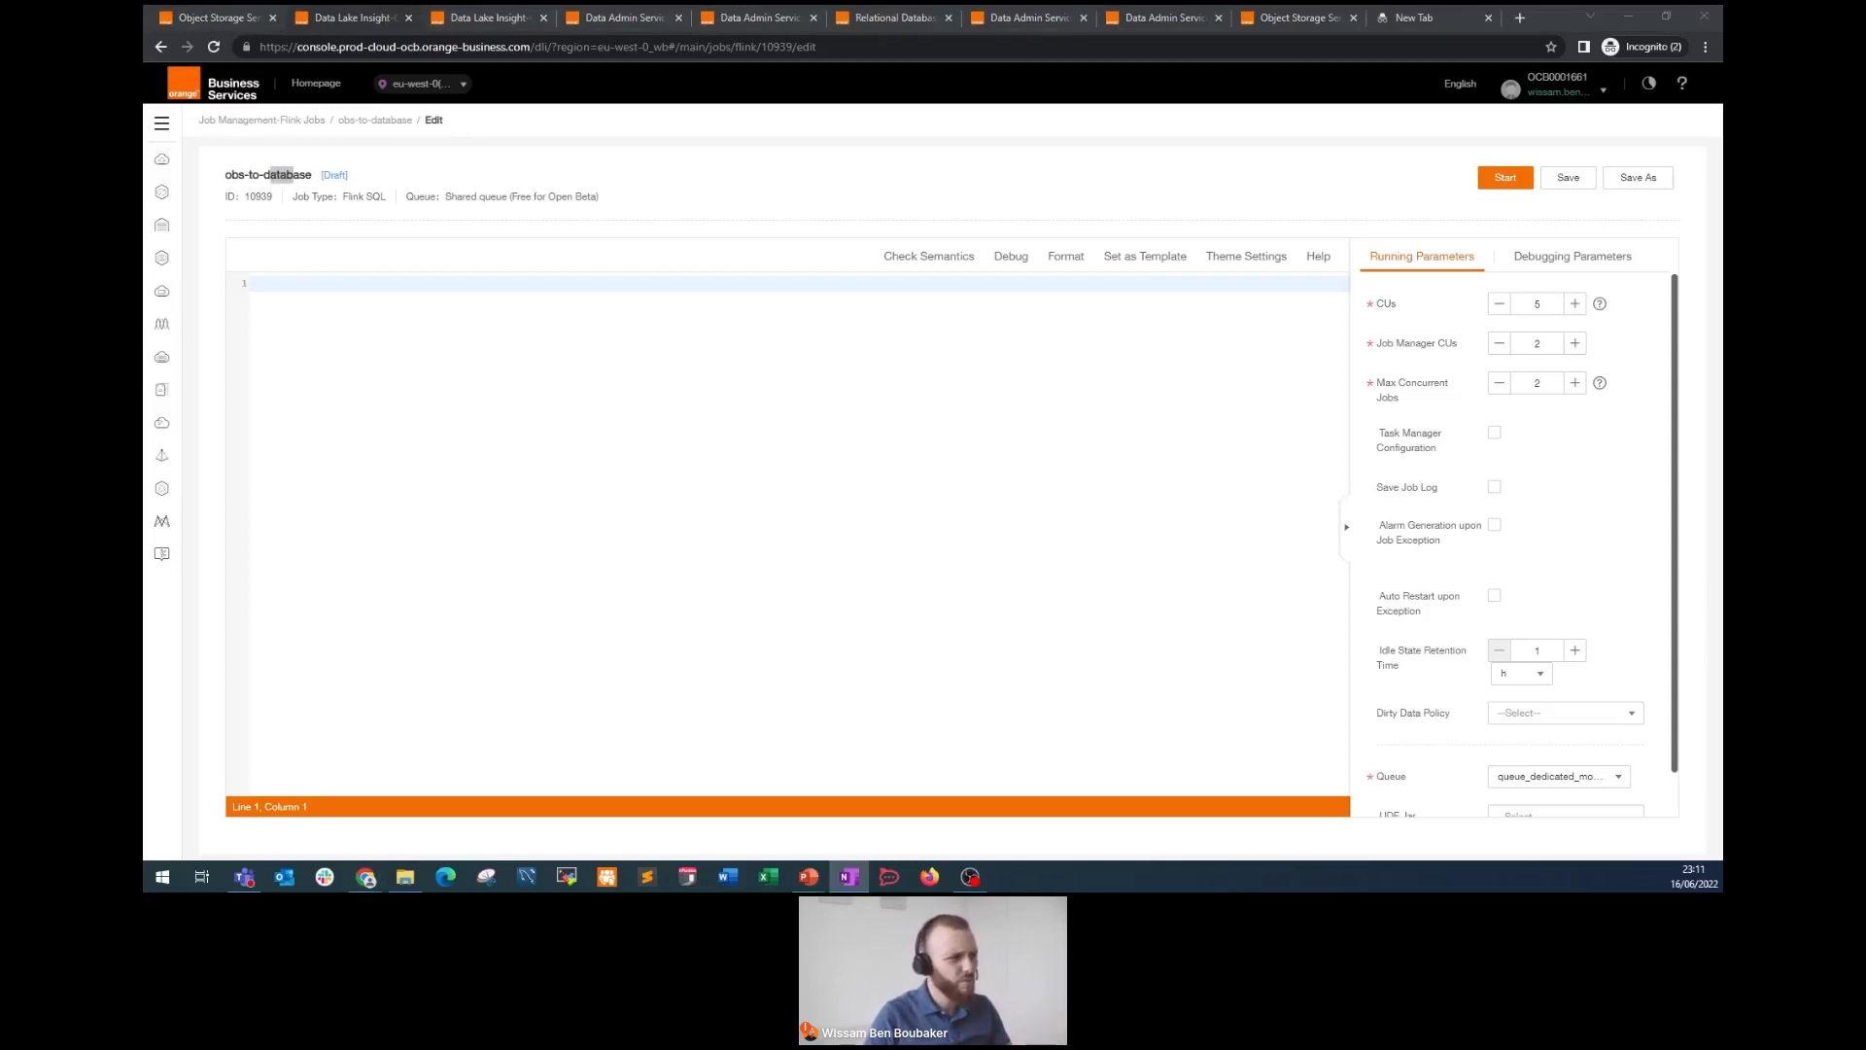
Step: Paste the Flink SQL and review the source_billing_csv stream reading output/output.csv with its delimiters
left_click(292, 284)
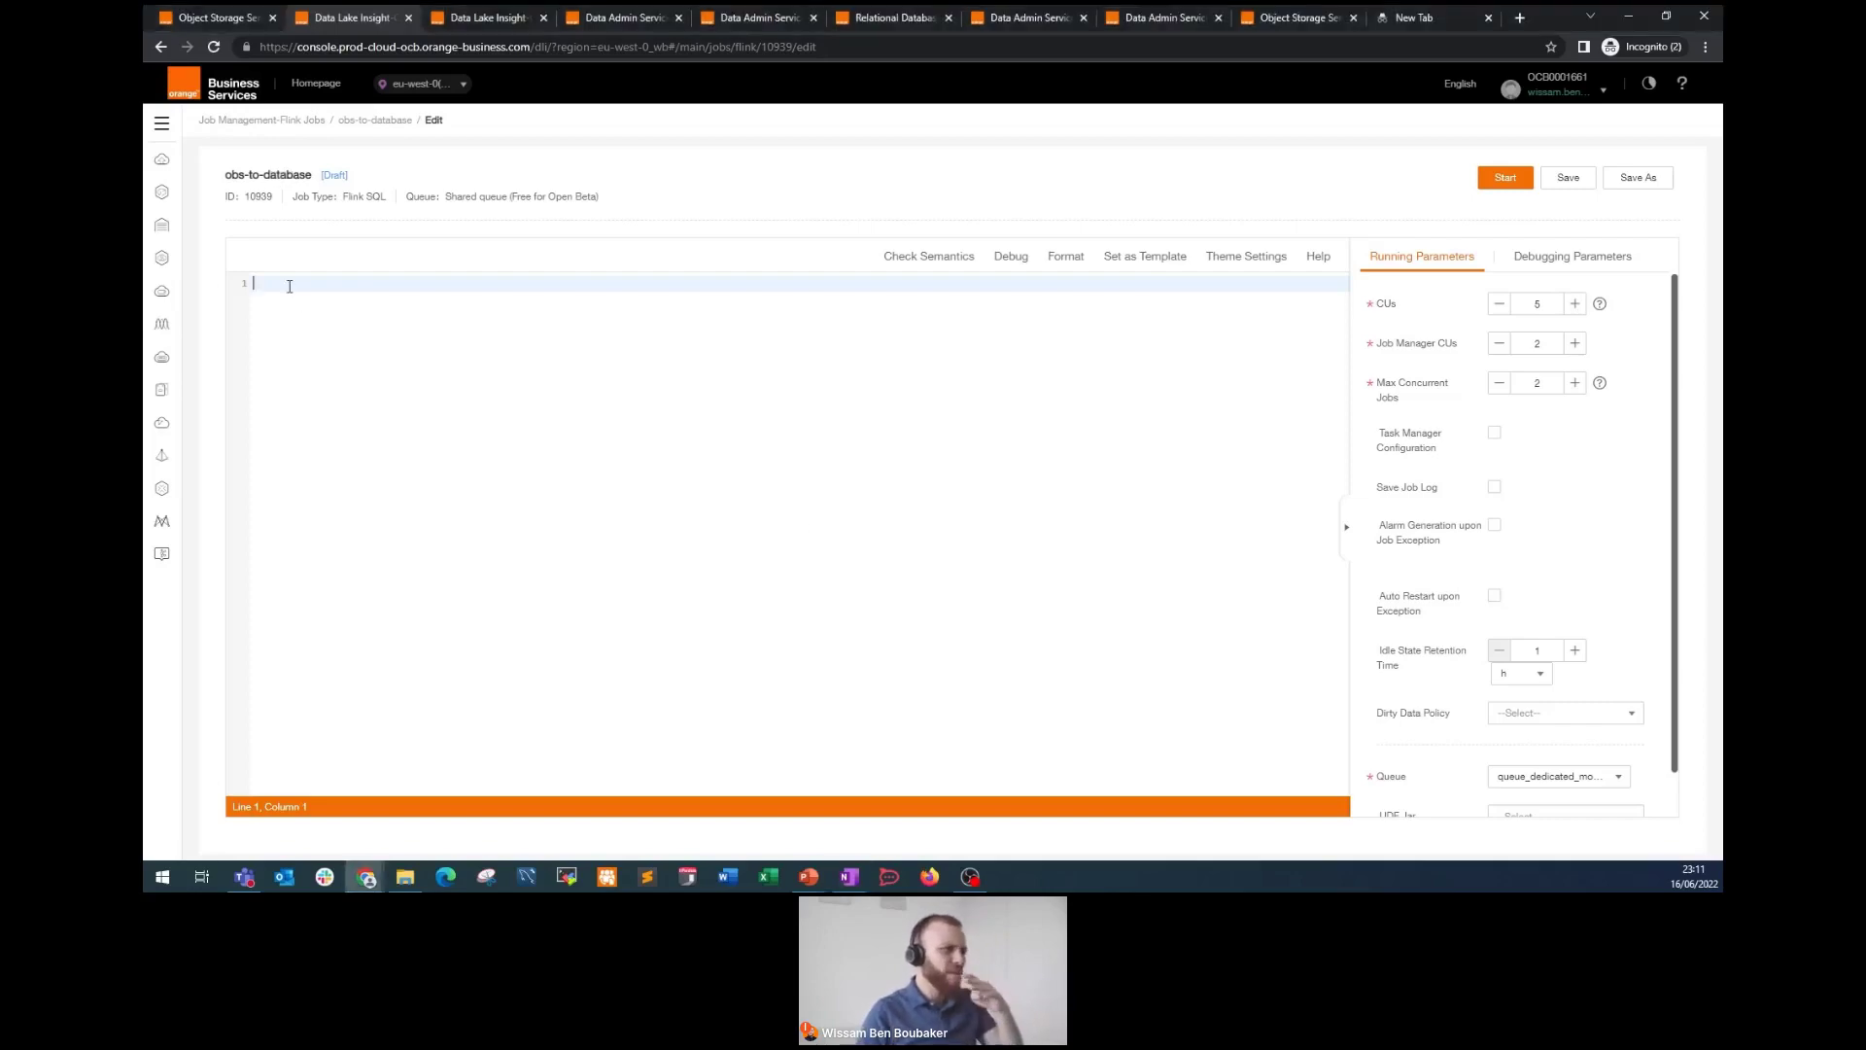
key("ctrl+v")
scroll(343, 357, "up", 2)
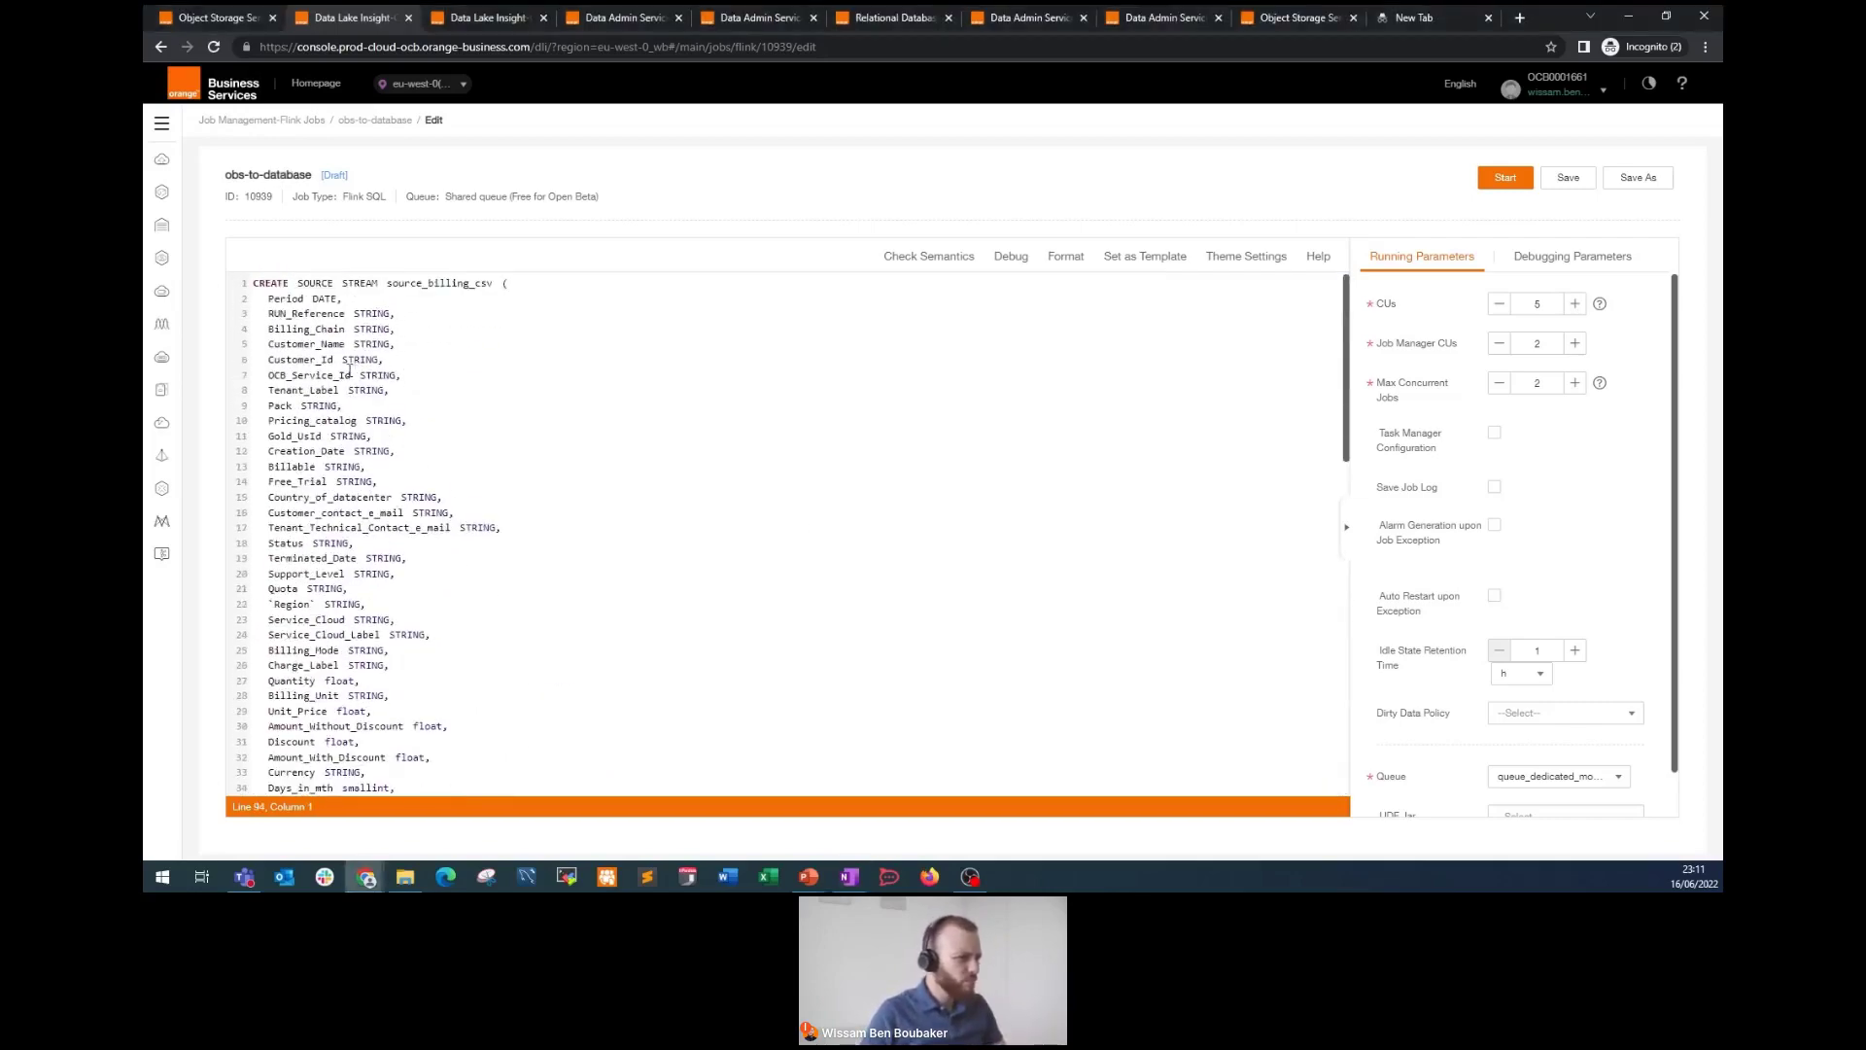
left_click_drag(258, 288, 491, 286)
left_click_drag(287, 312, 464, 468)
scroll(429, 486, "down", 5)
scroll(348, 421, "up", 3)
left_click(399, 498)
left_click(402, 467)
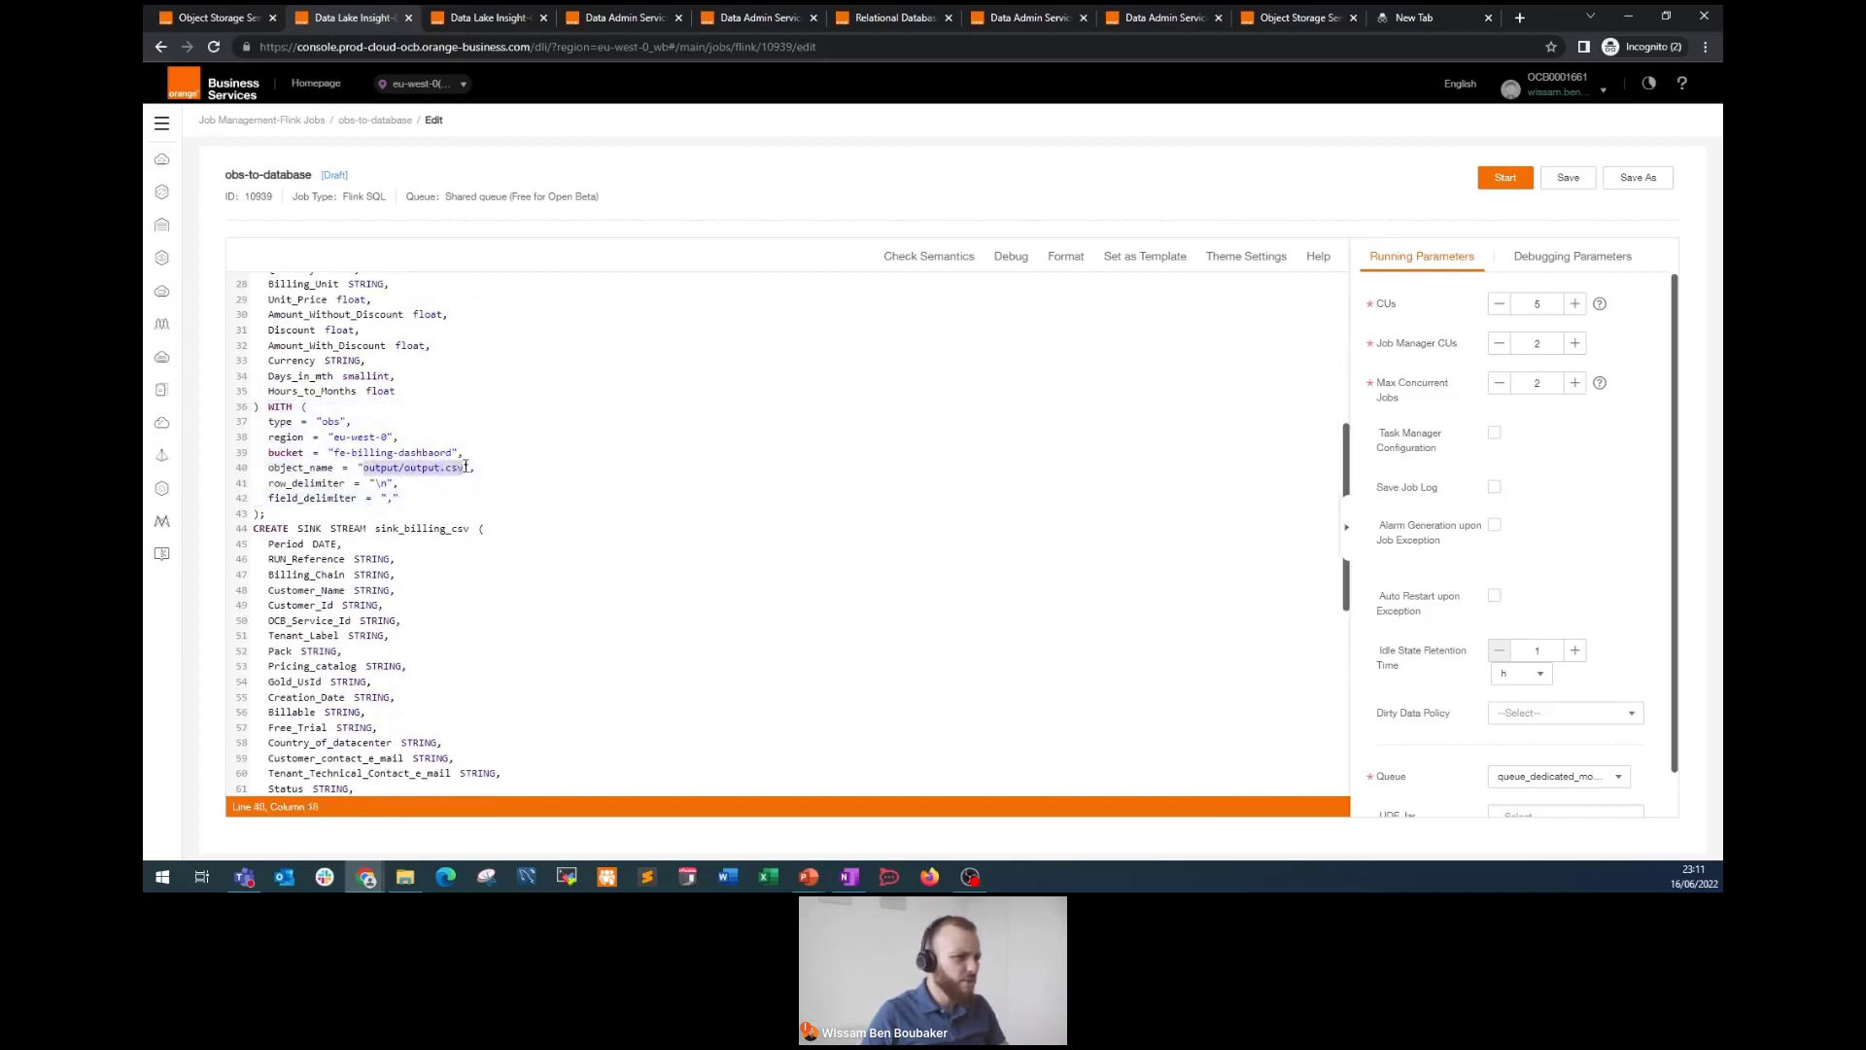
left_click(389, 497)
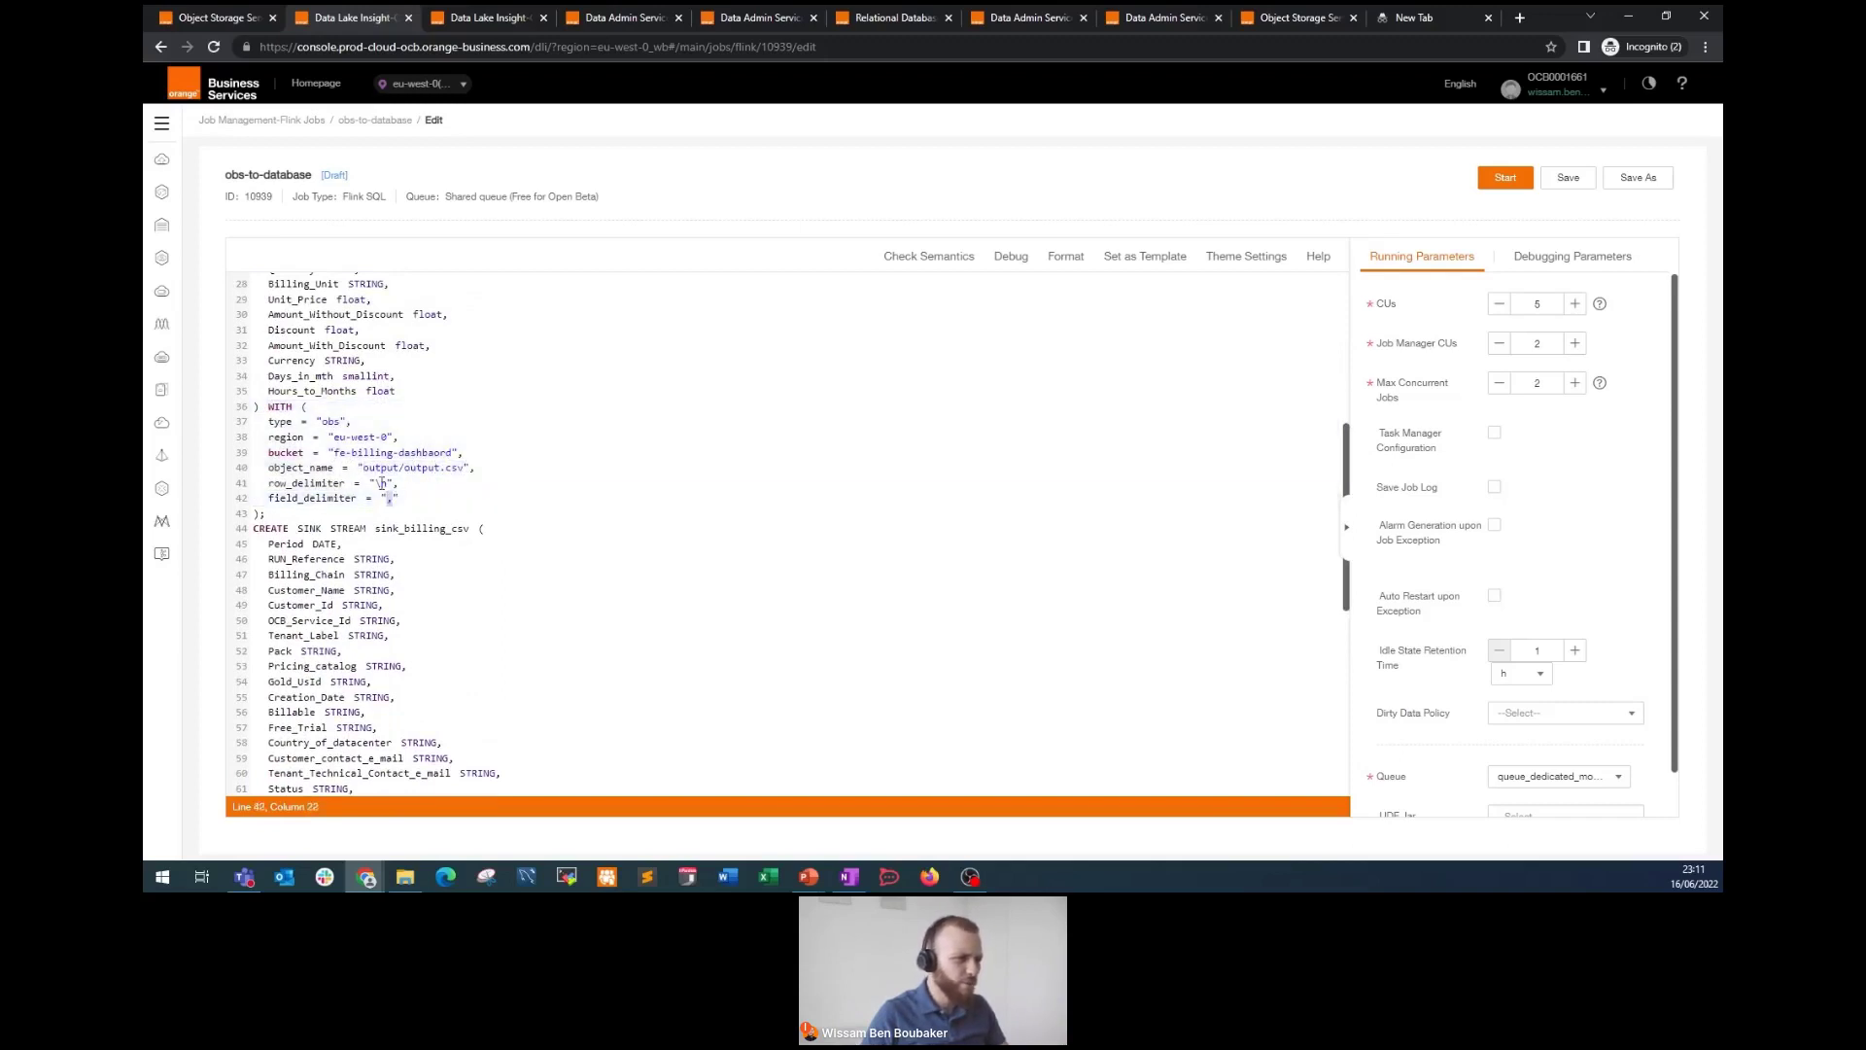
left_click(384, 483)
Step: Review the MySQL sink settings targeting MyTable_PoC and the INSERT INTO statement
scroll(542, 531, "down", 2)
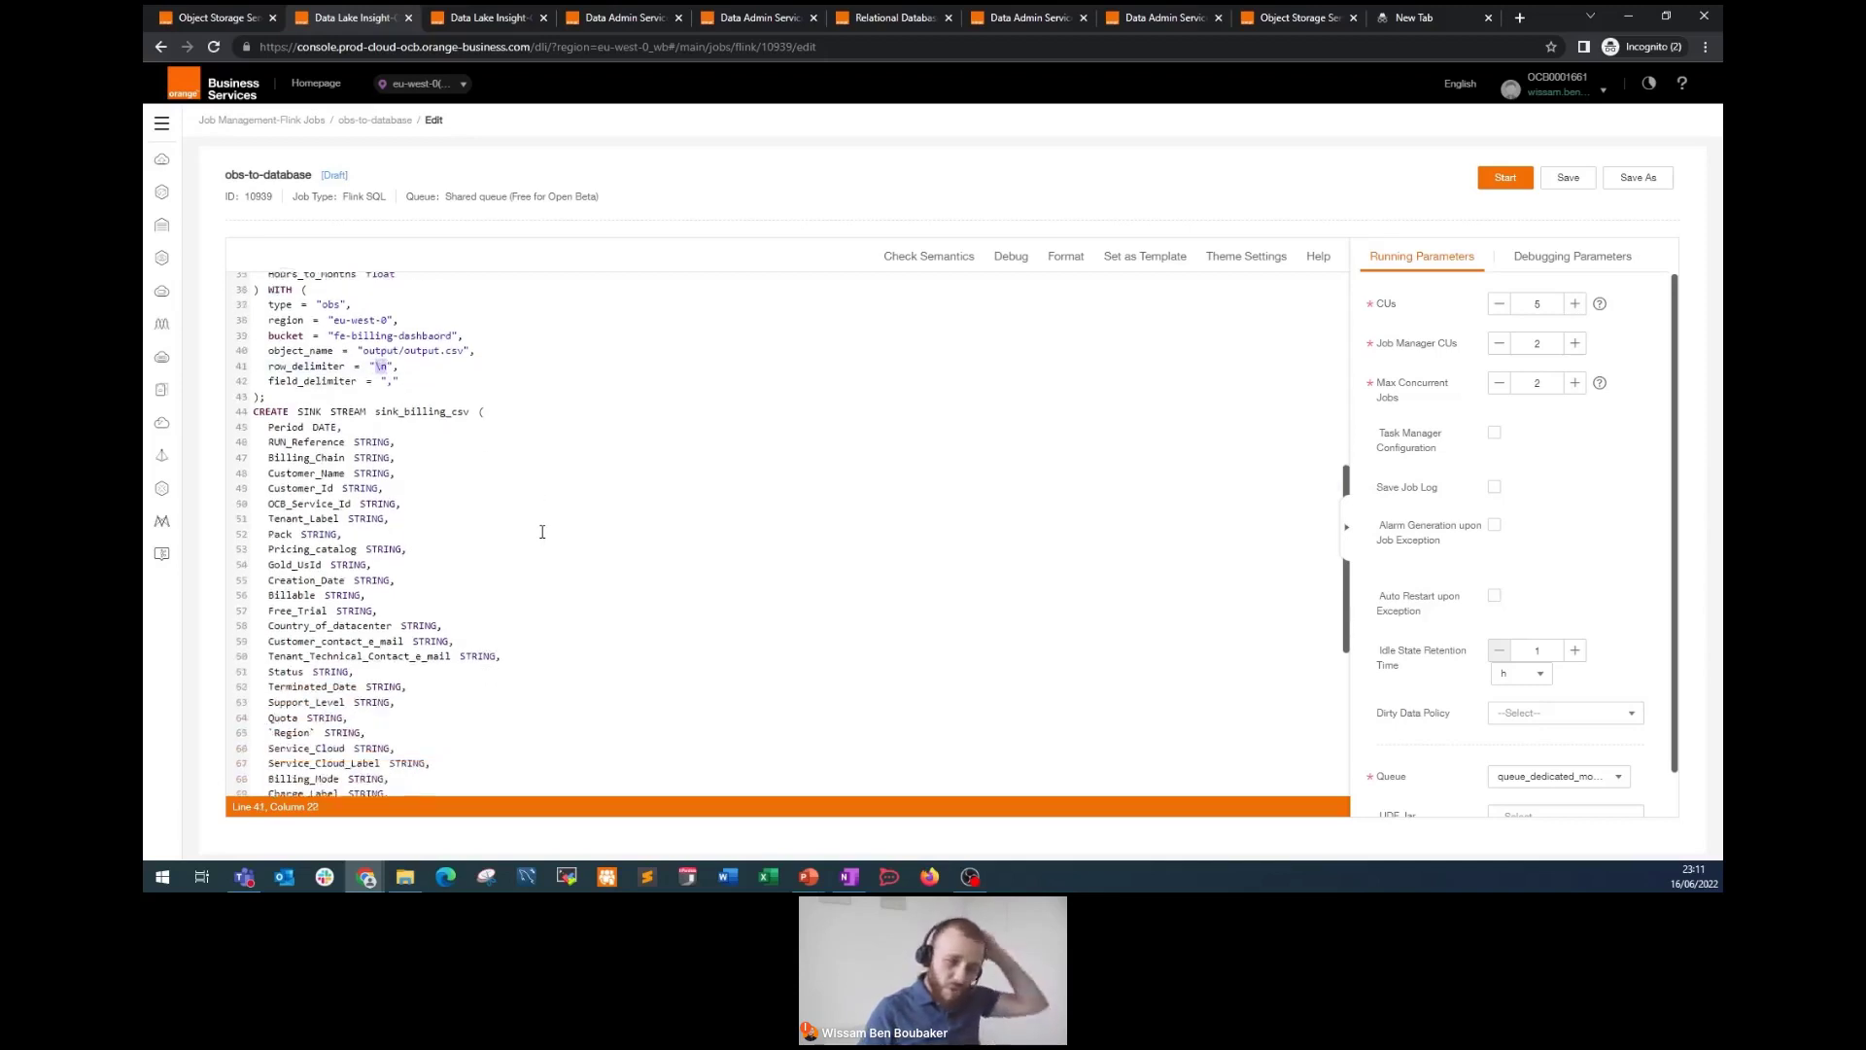
scroll(543, 531, "down", 3)
scroll(524, 492, "up", 3)
left_click_drag(254, 364, 484, 364)
scroll(486, 424, "down", 1)
scroll(476, 426, "down", 4)
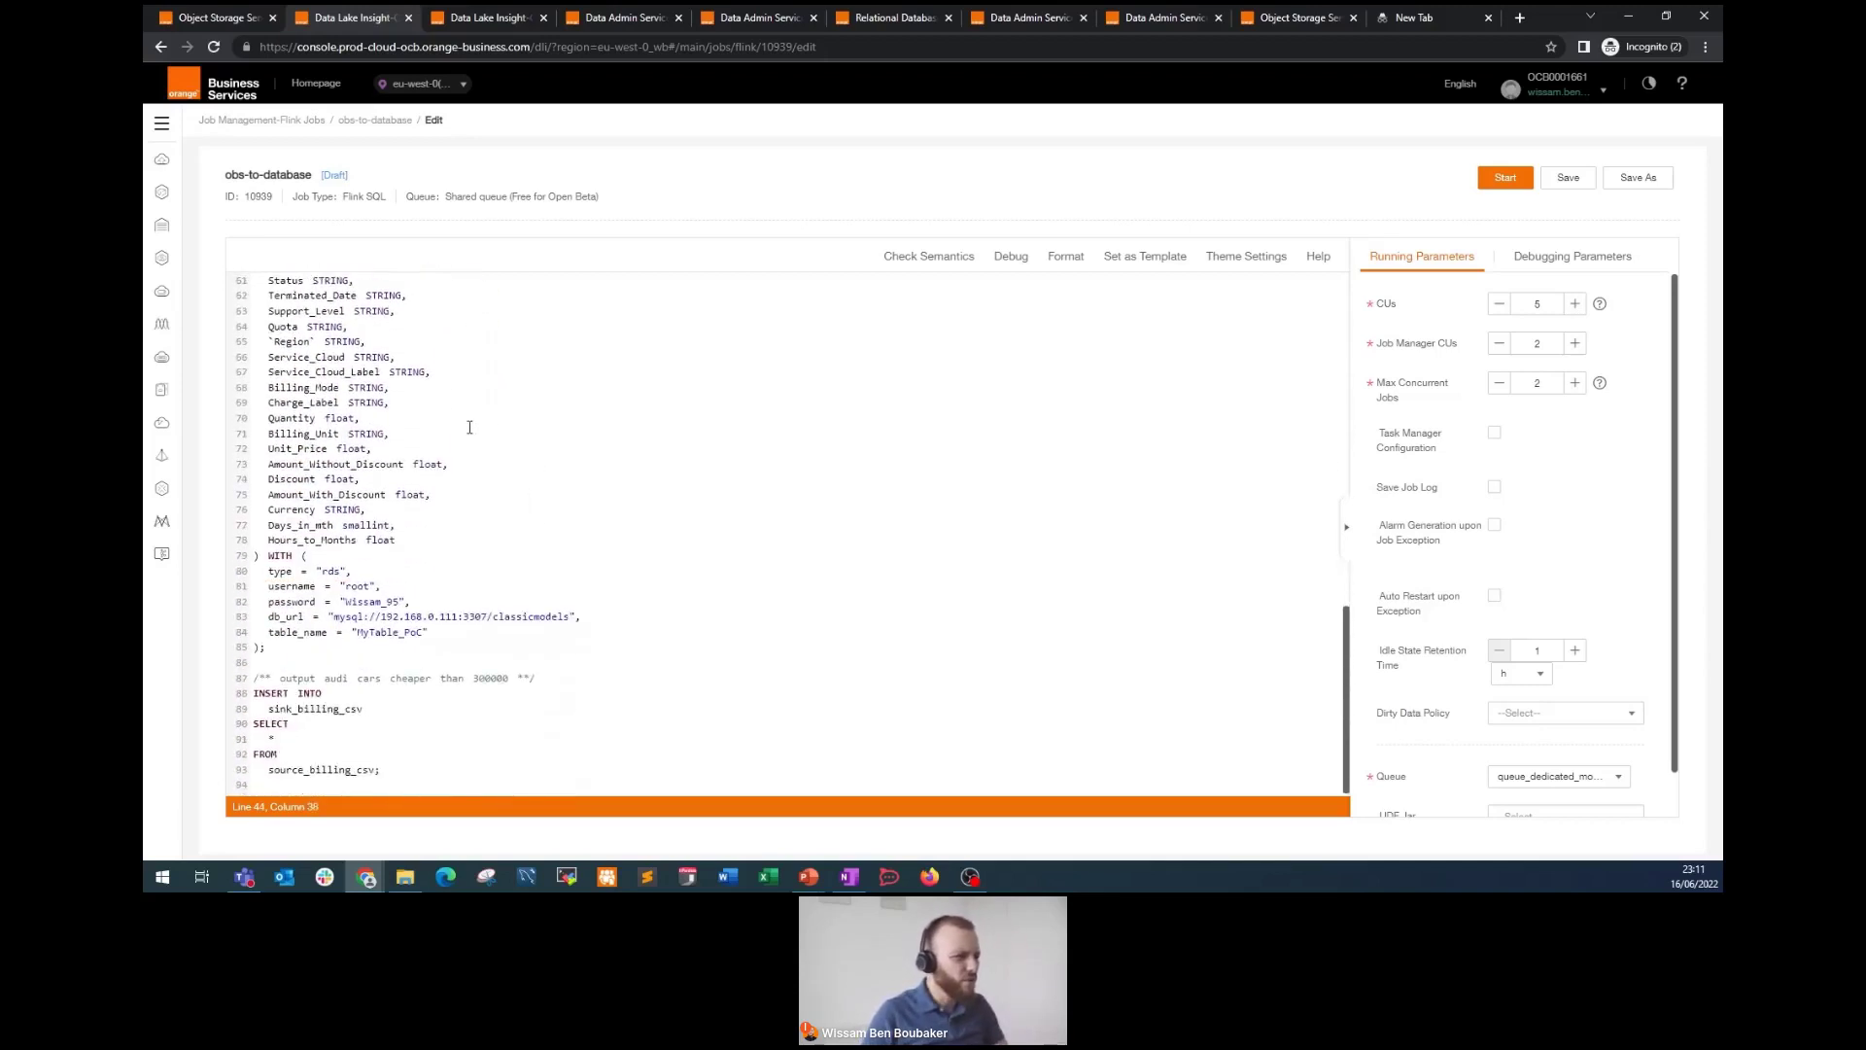
left_click_drag(273, 553, 425, 630)
double_click(392, 633)
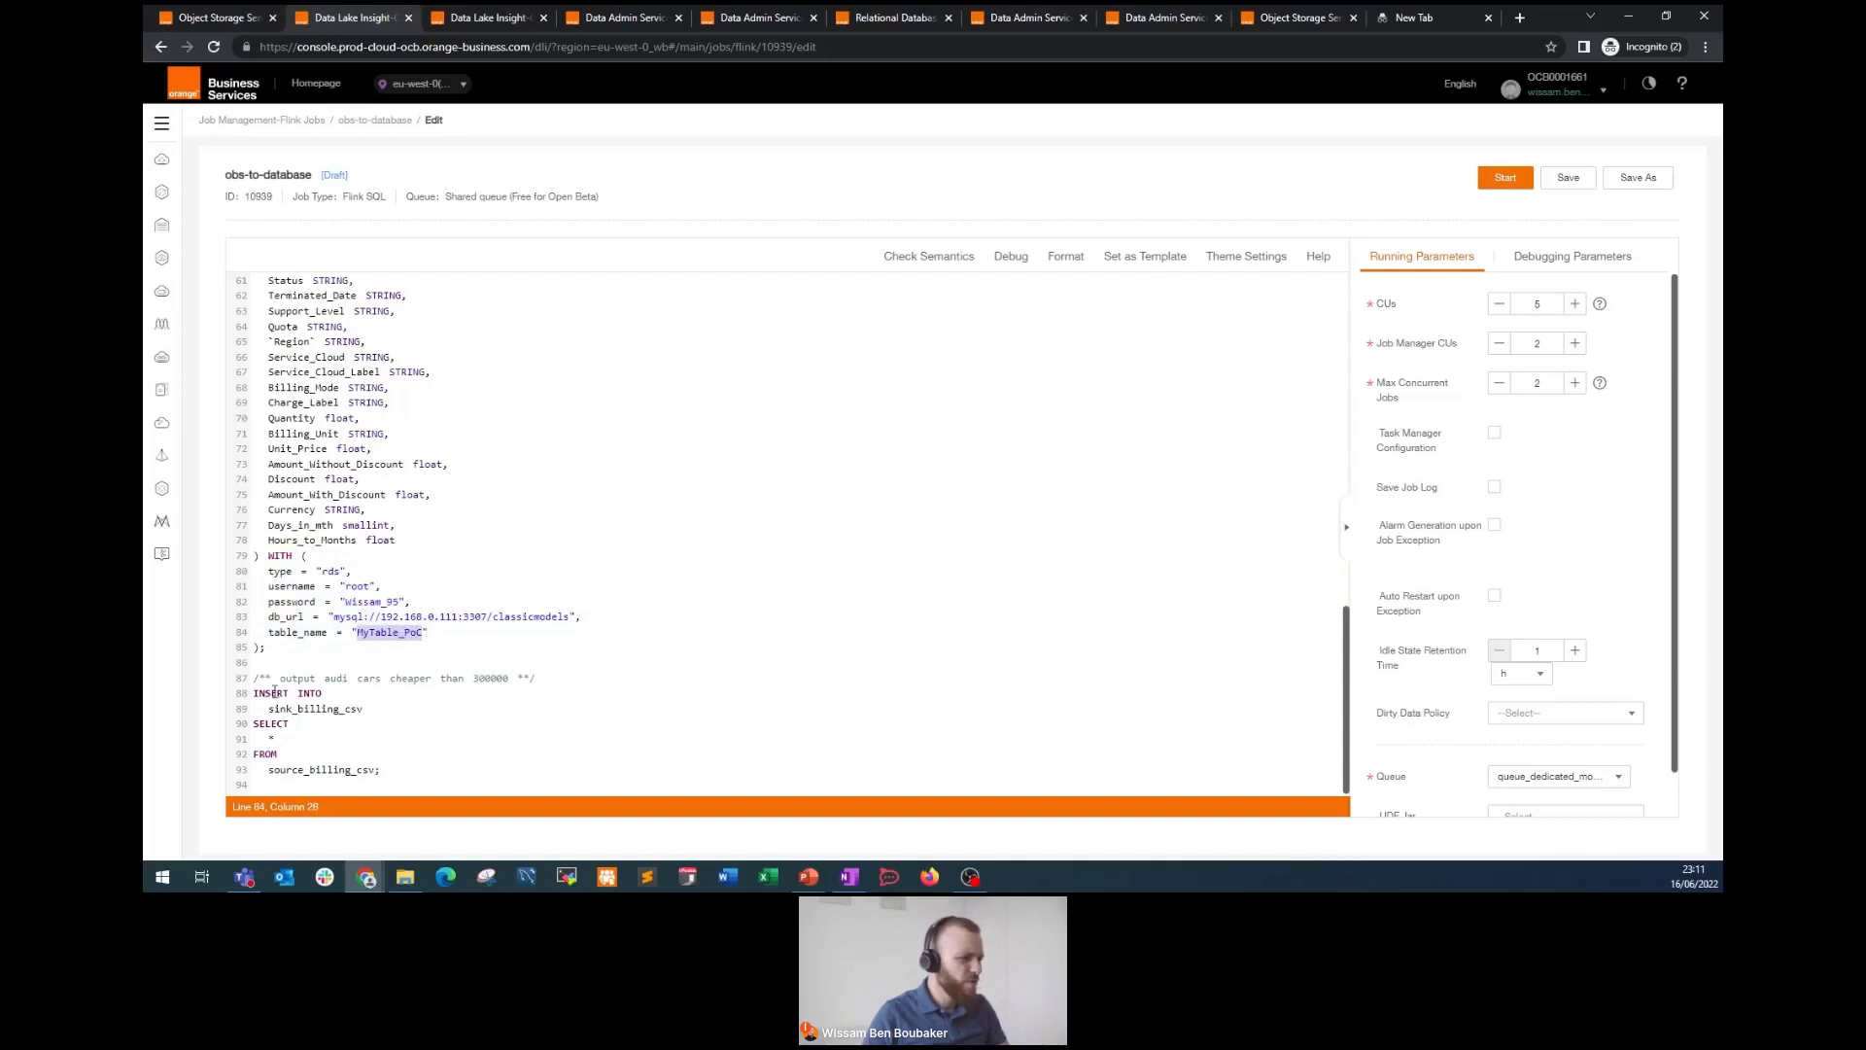
left_click_drag(254, 693, 389, 774)
left_click(390, 773)
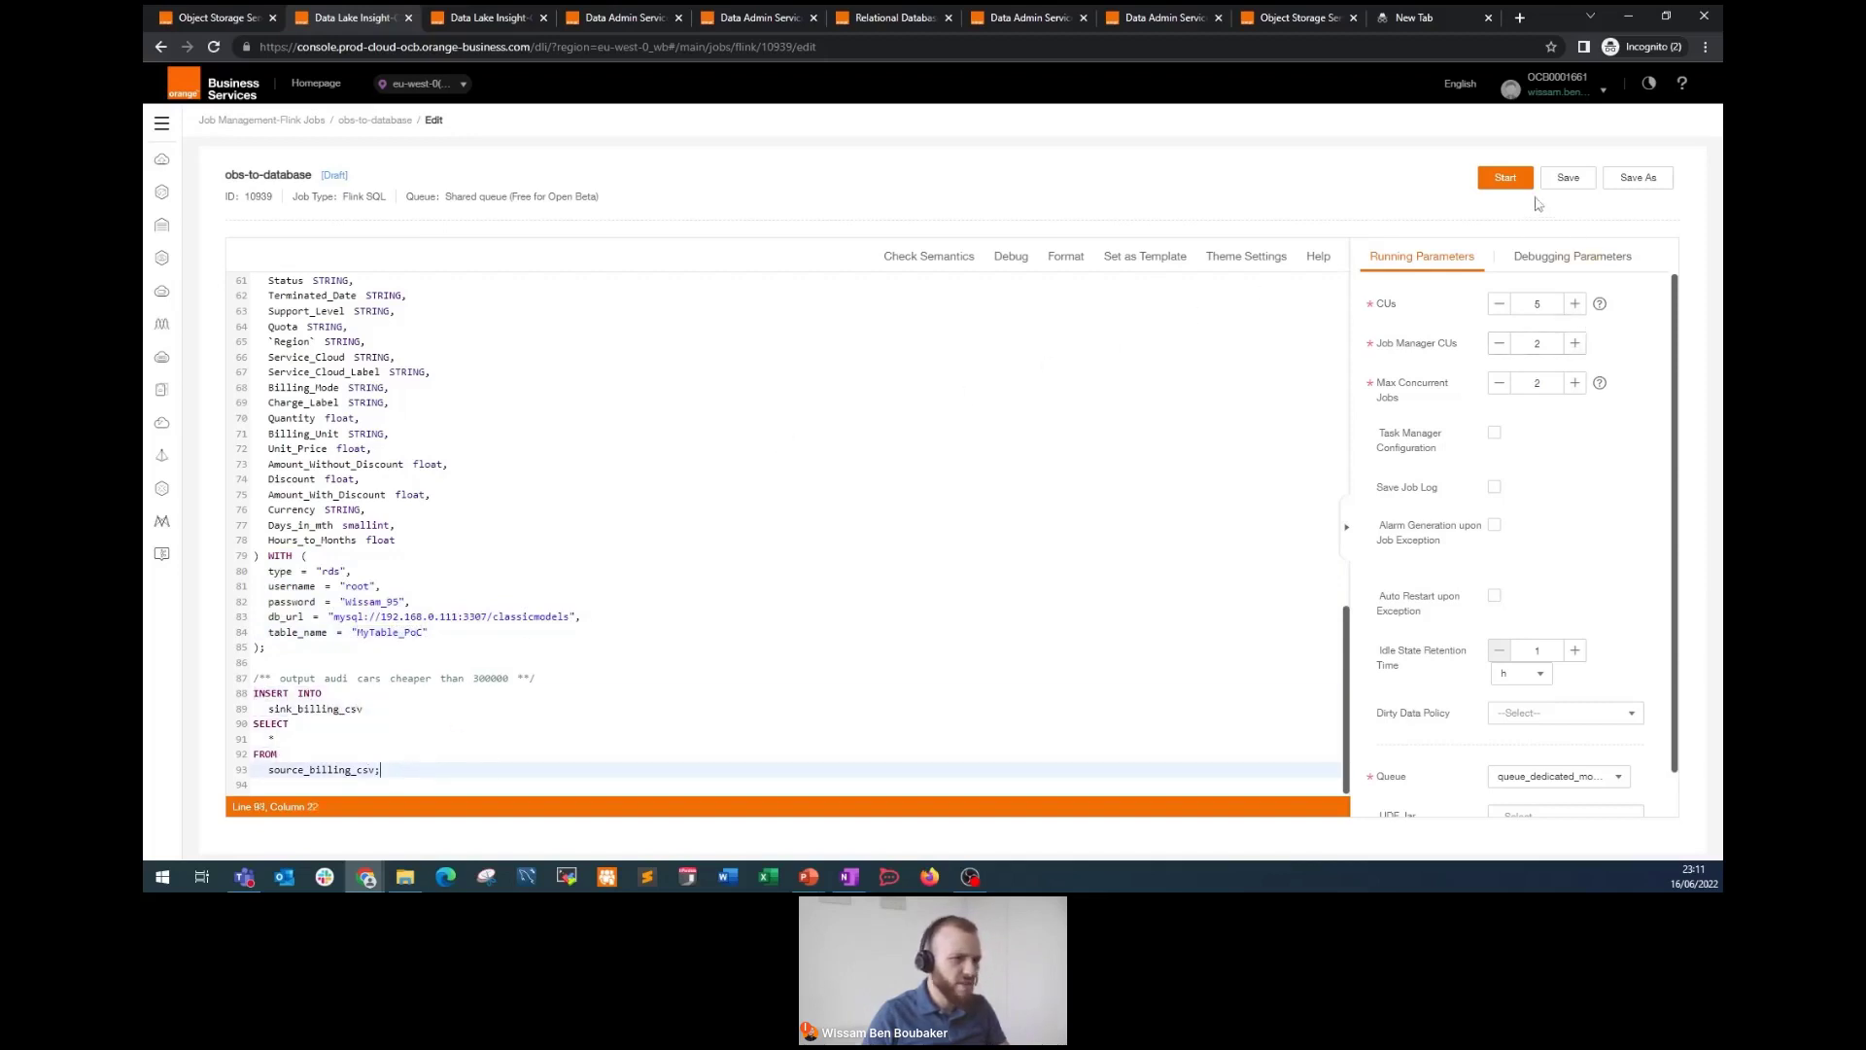
Step: Pass the semantic check, save obs-to-database, and start it with Start Now
left_click(895, 262)
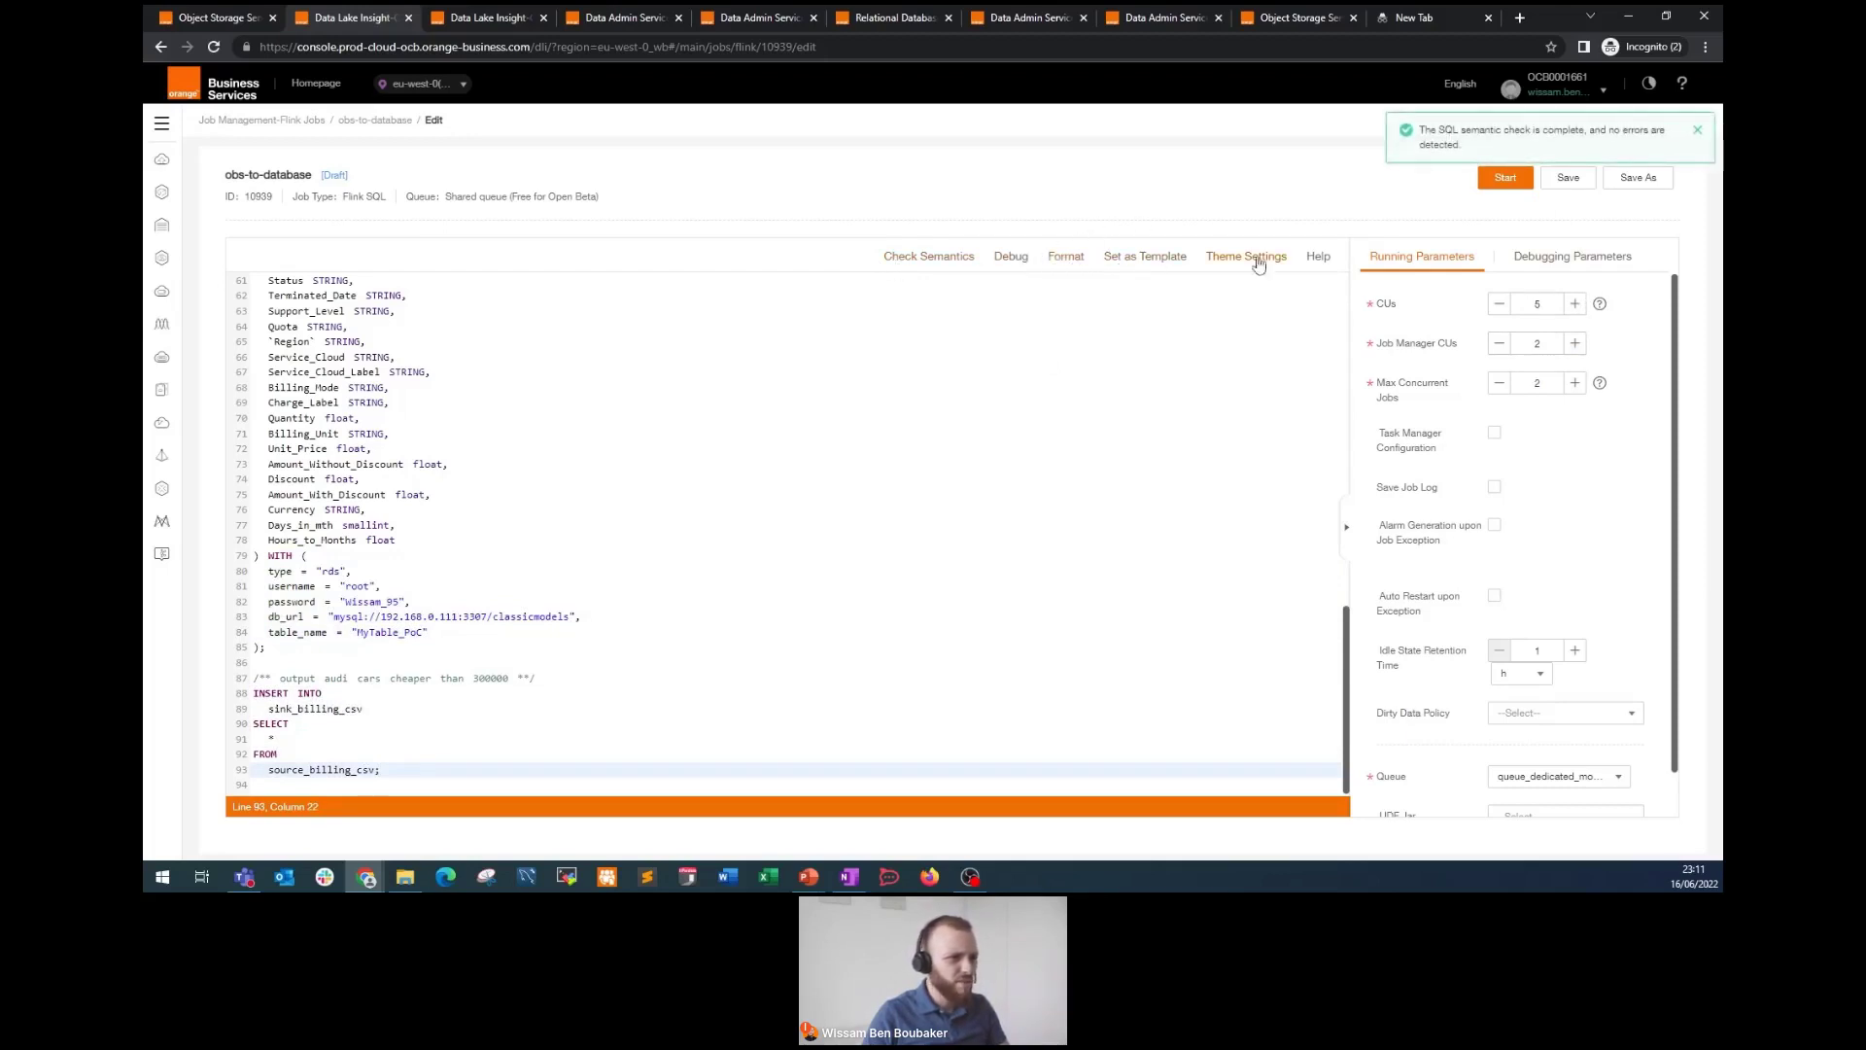
left_click(1555, 187)
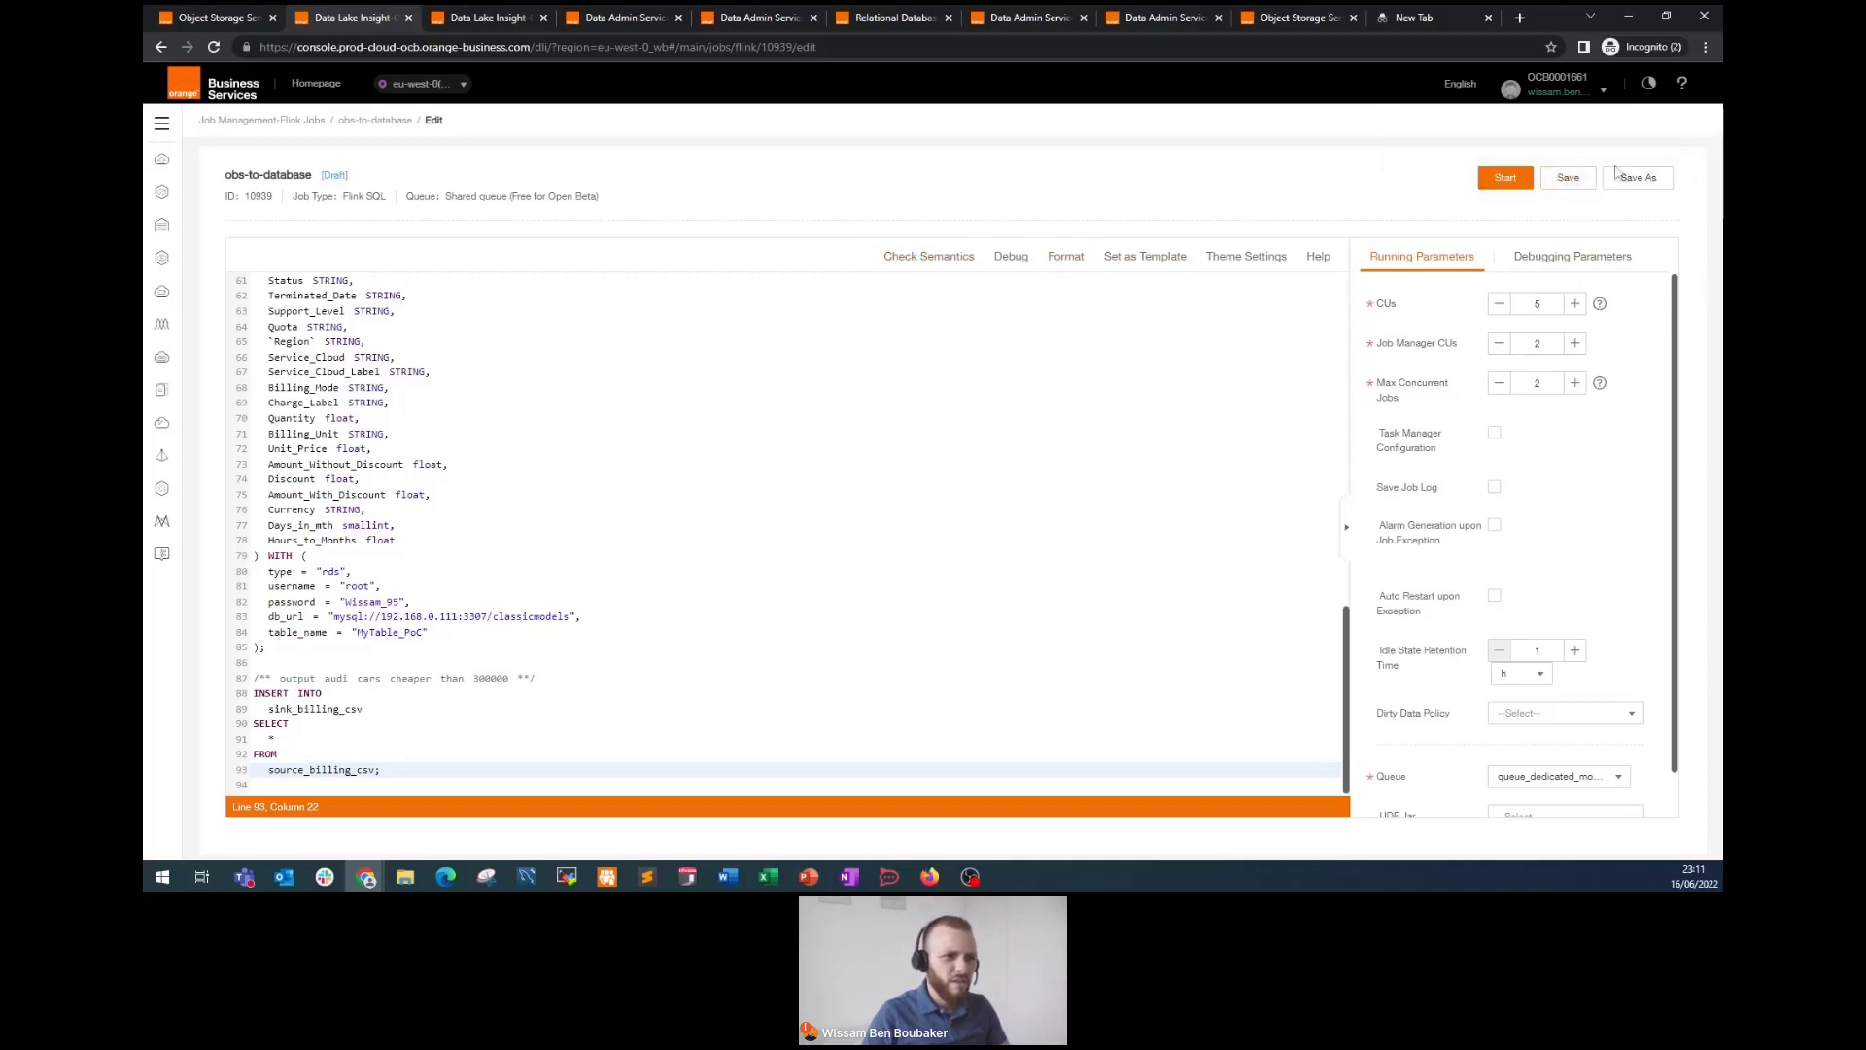
left_click(1505, 178)
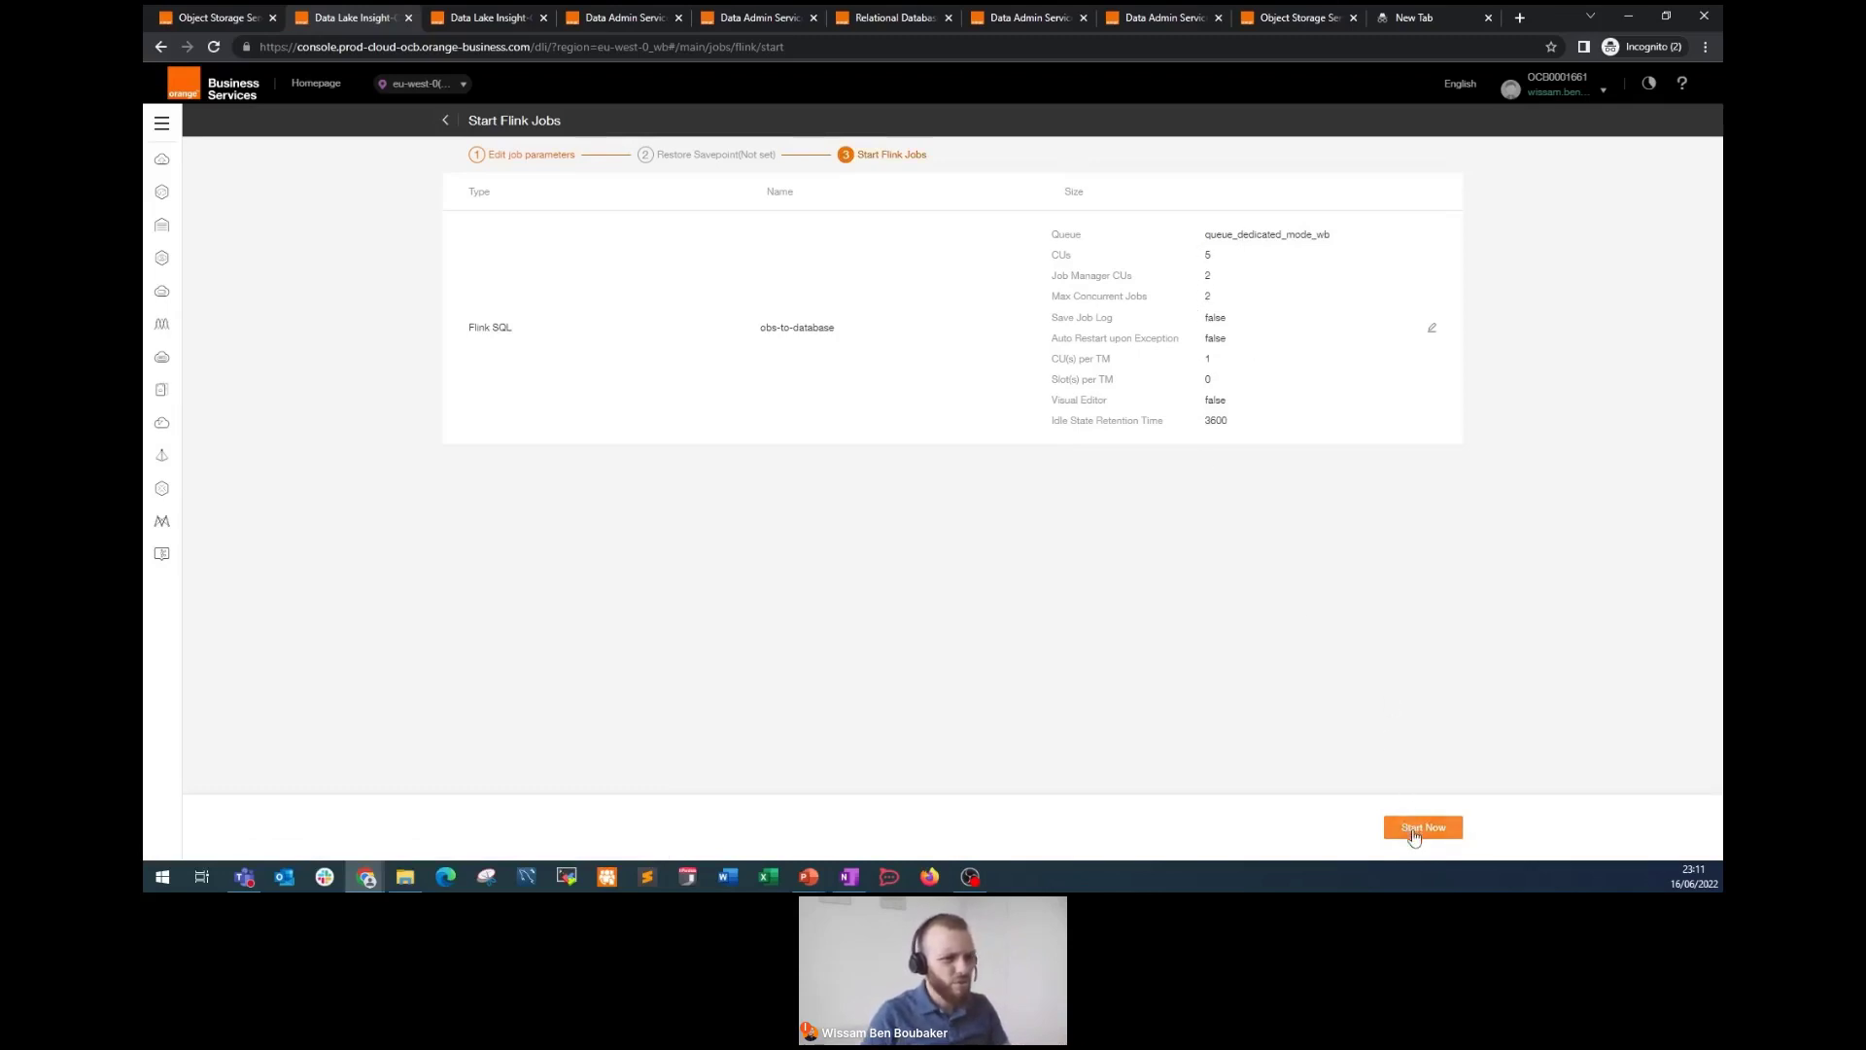
left_click(1414, 831)
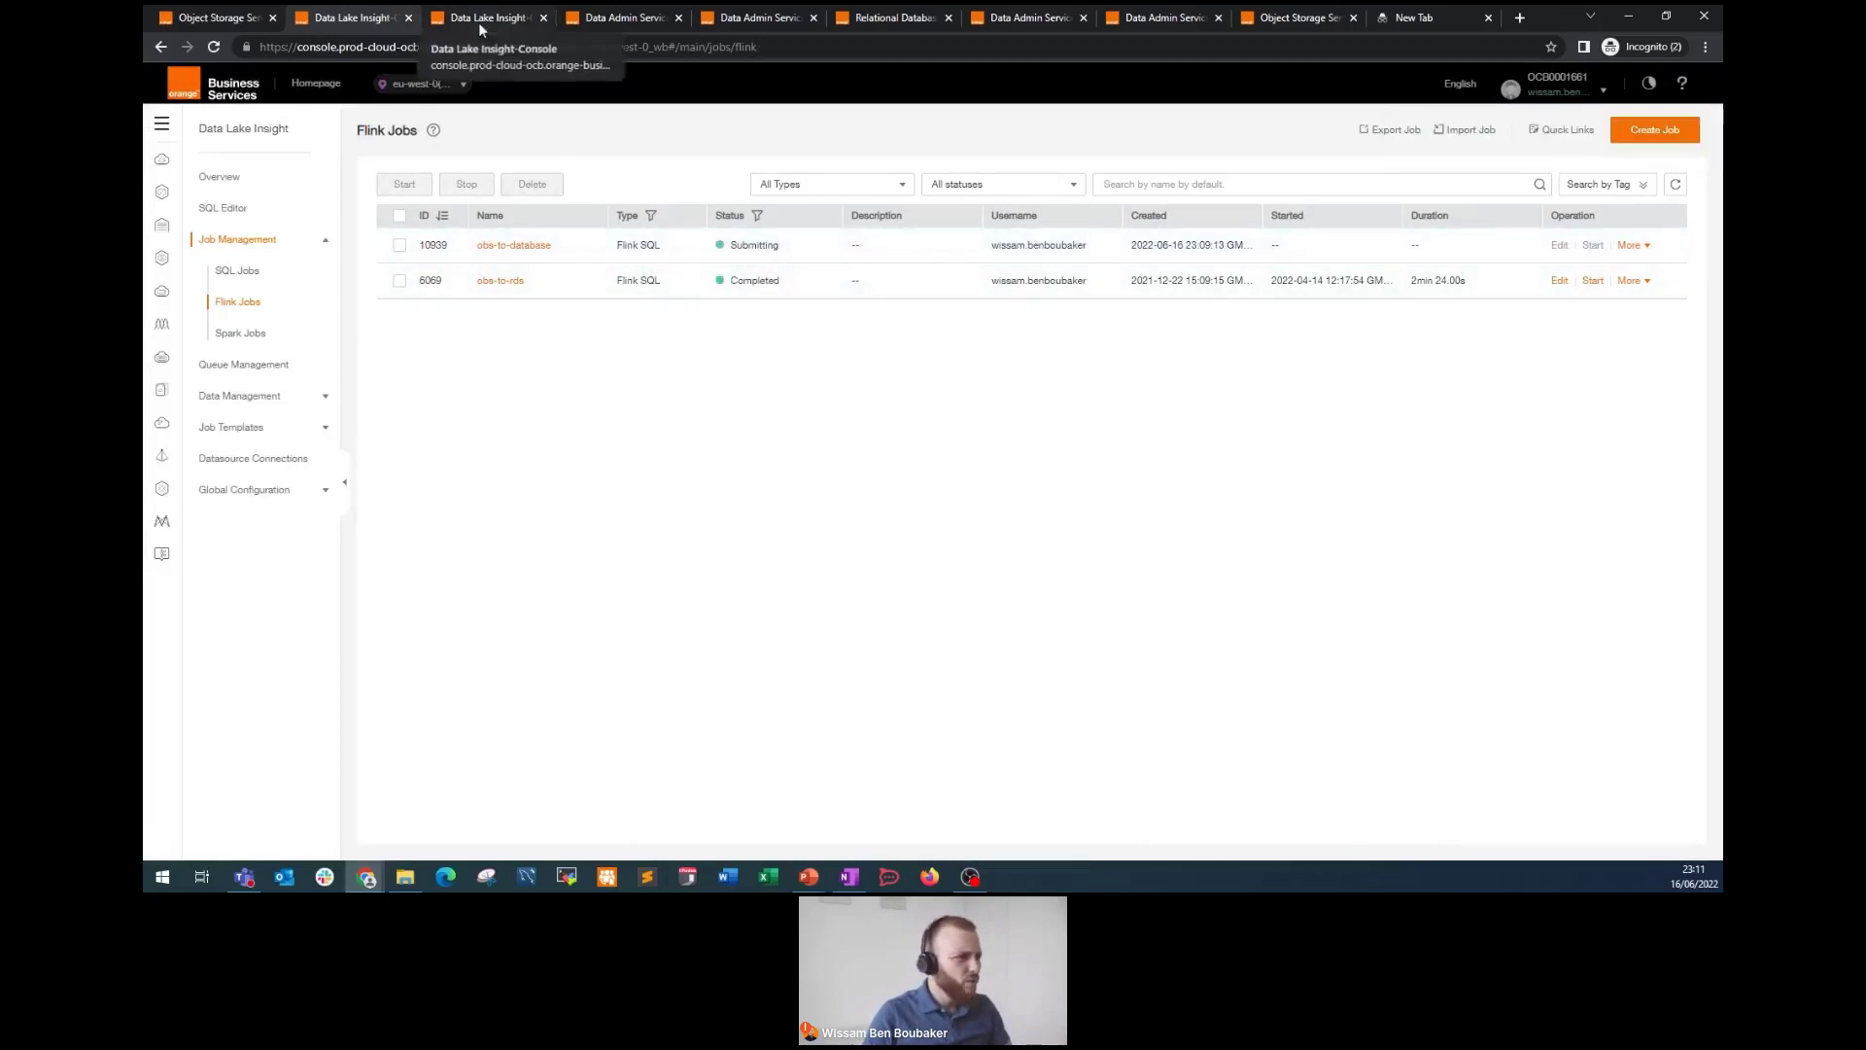
Step: Rerun count(*) on MyTable_PoC in DAS, still 0 rows, then return to the Flink job list
left_click(574, 20)
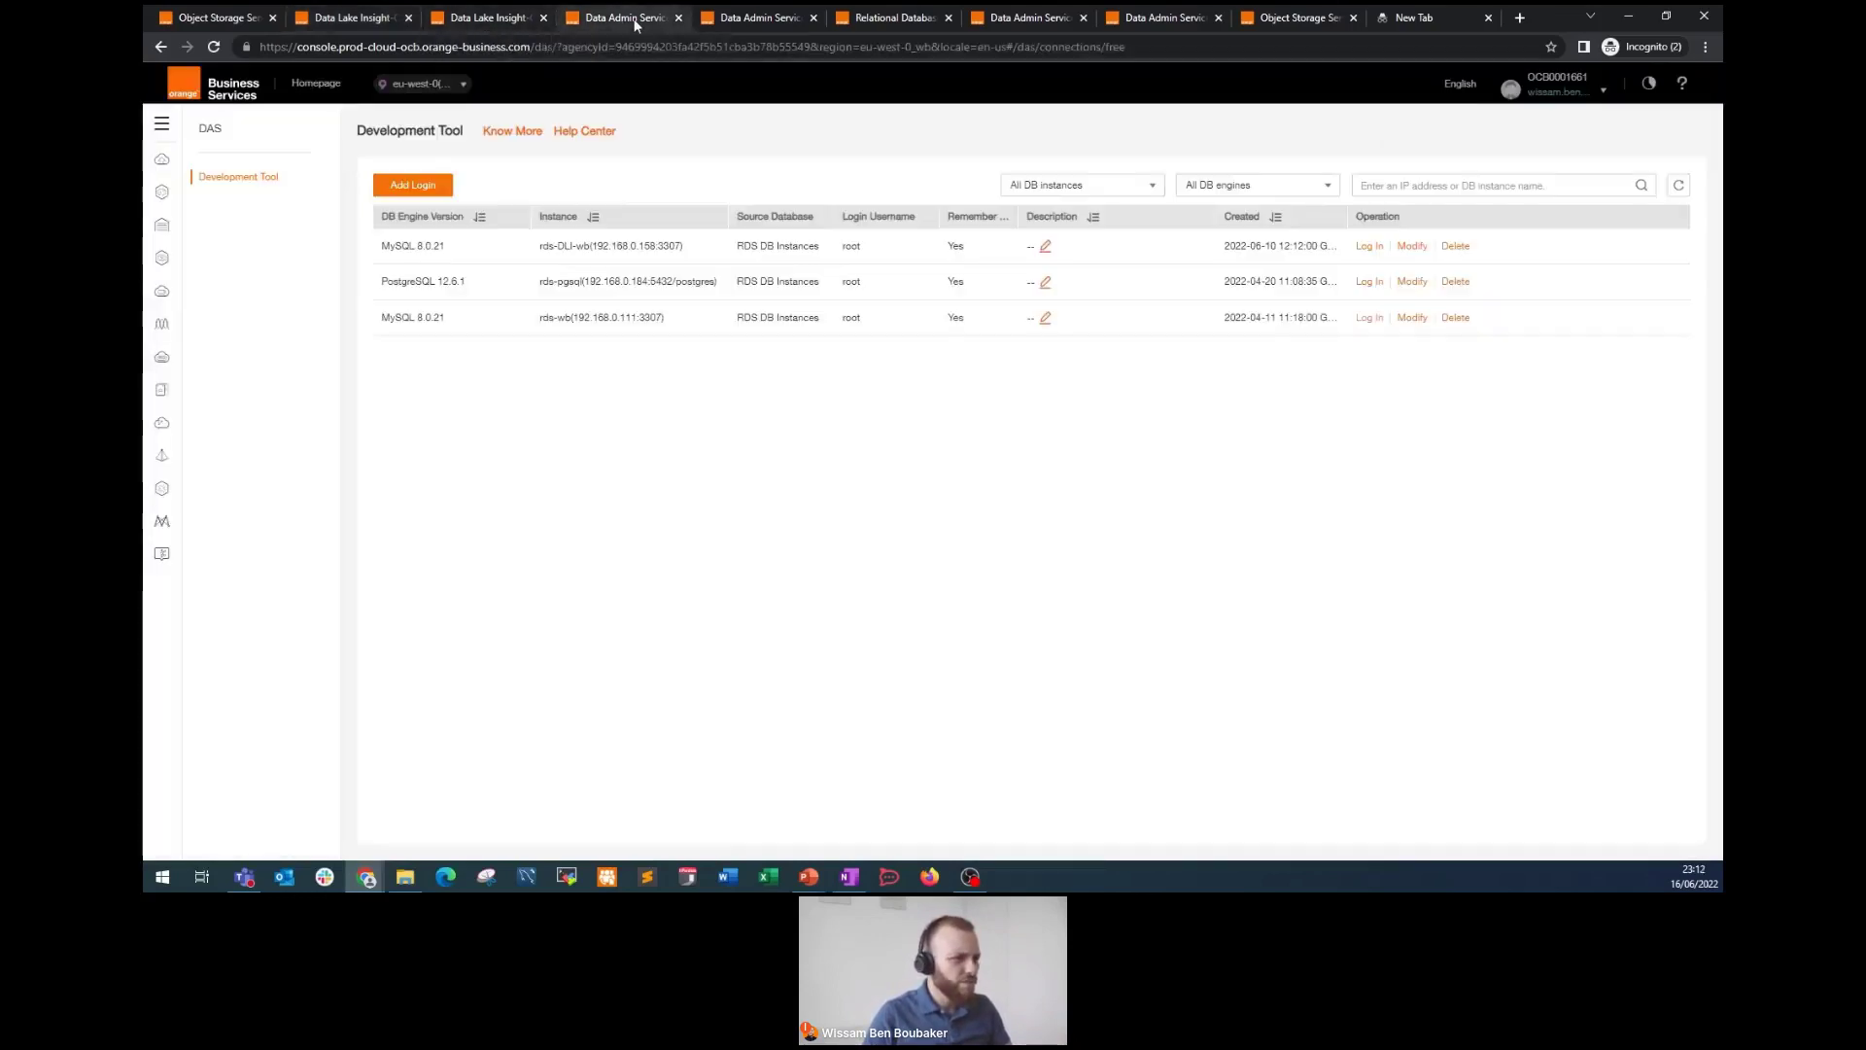
left_click(1006, 21)
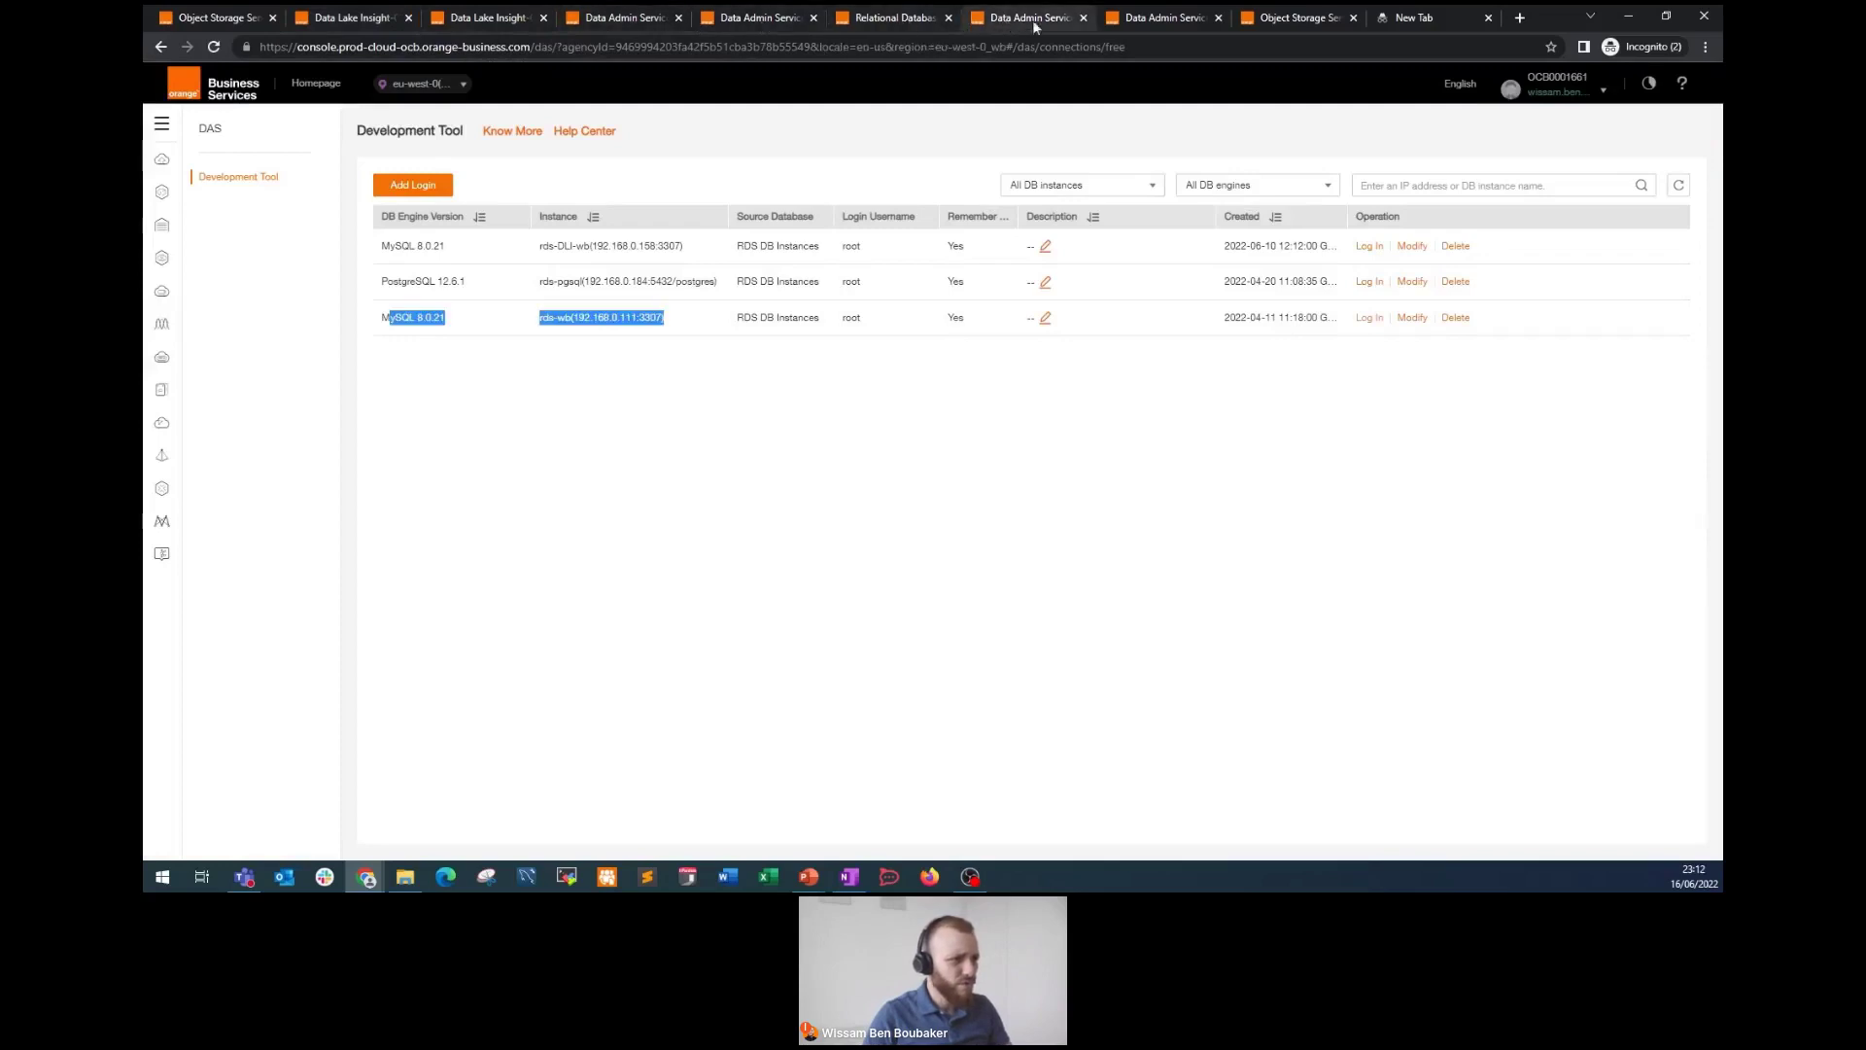
left_click(1186, 19)
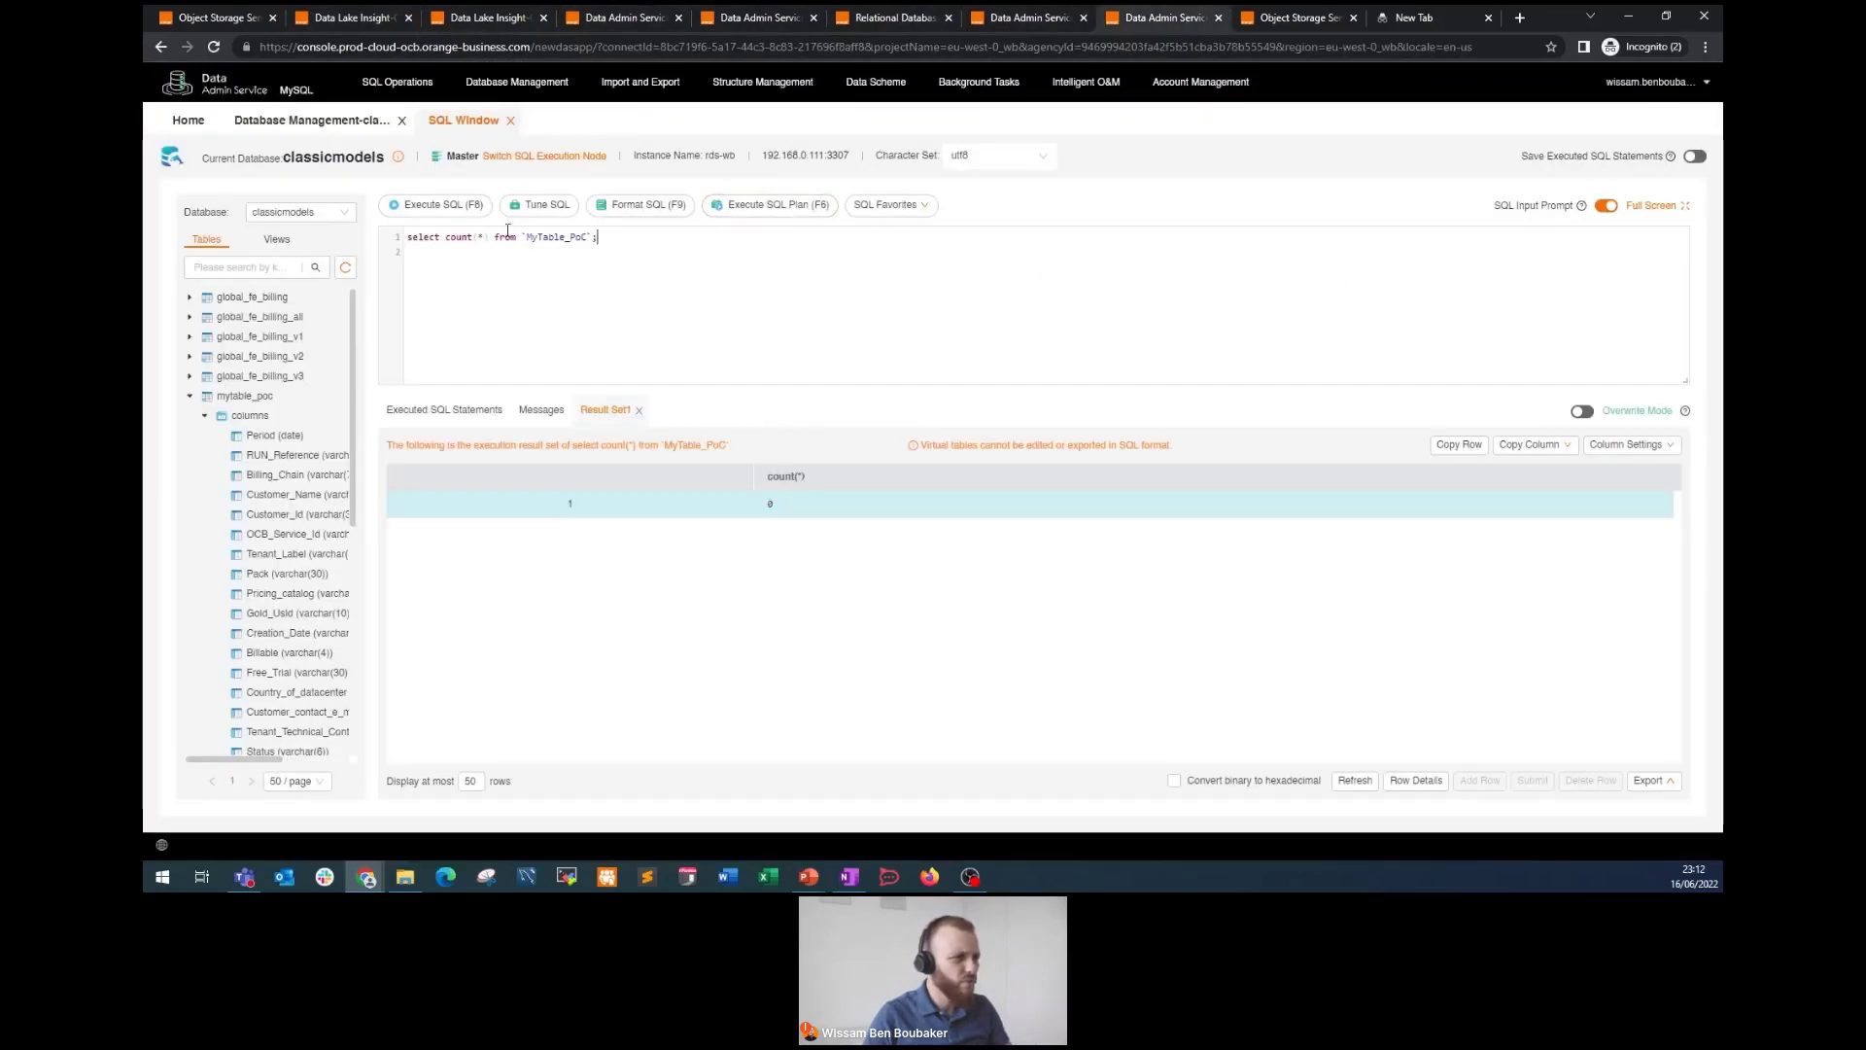
left_click(428, 203)
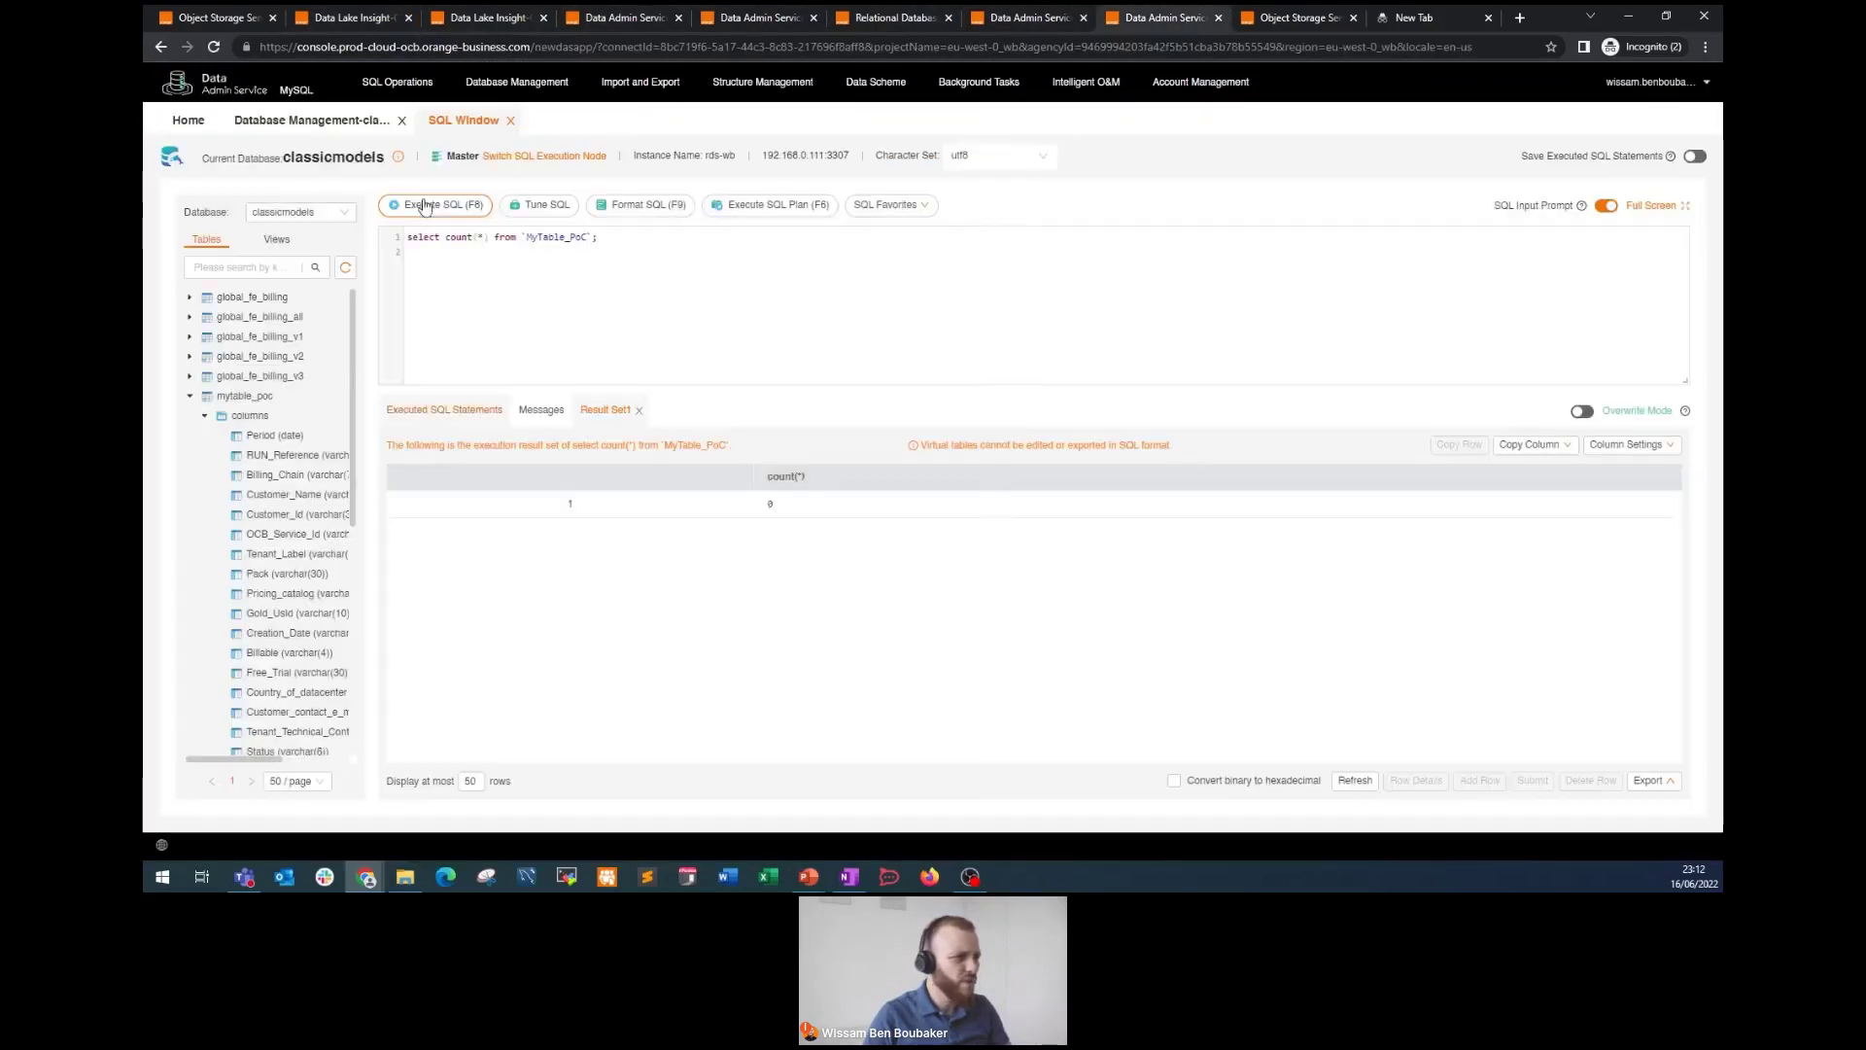
left_click(373, 19)
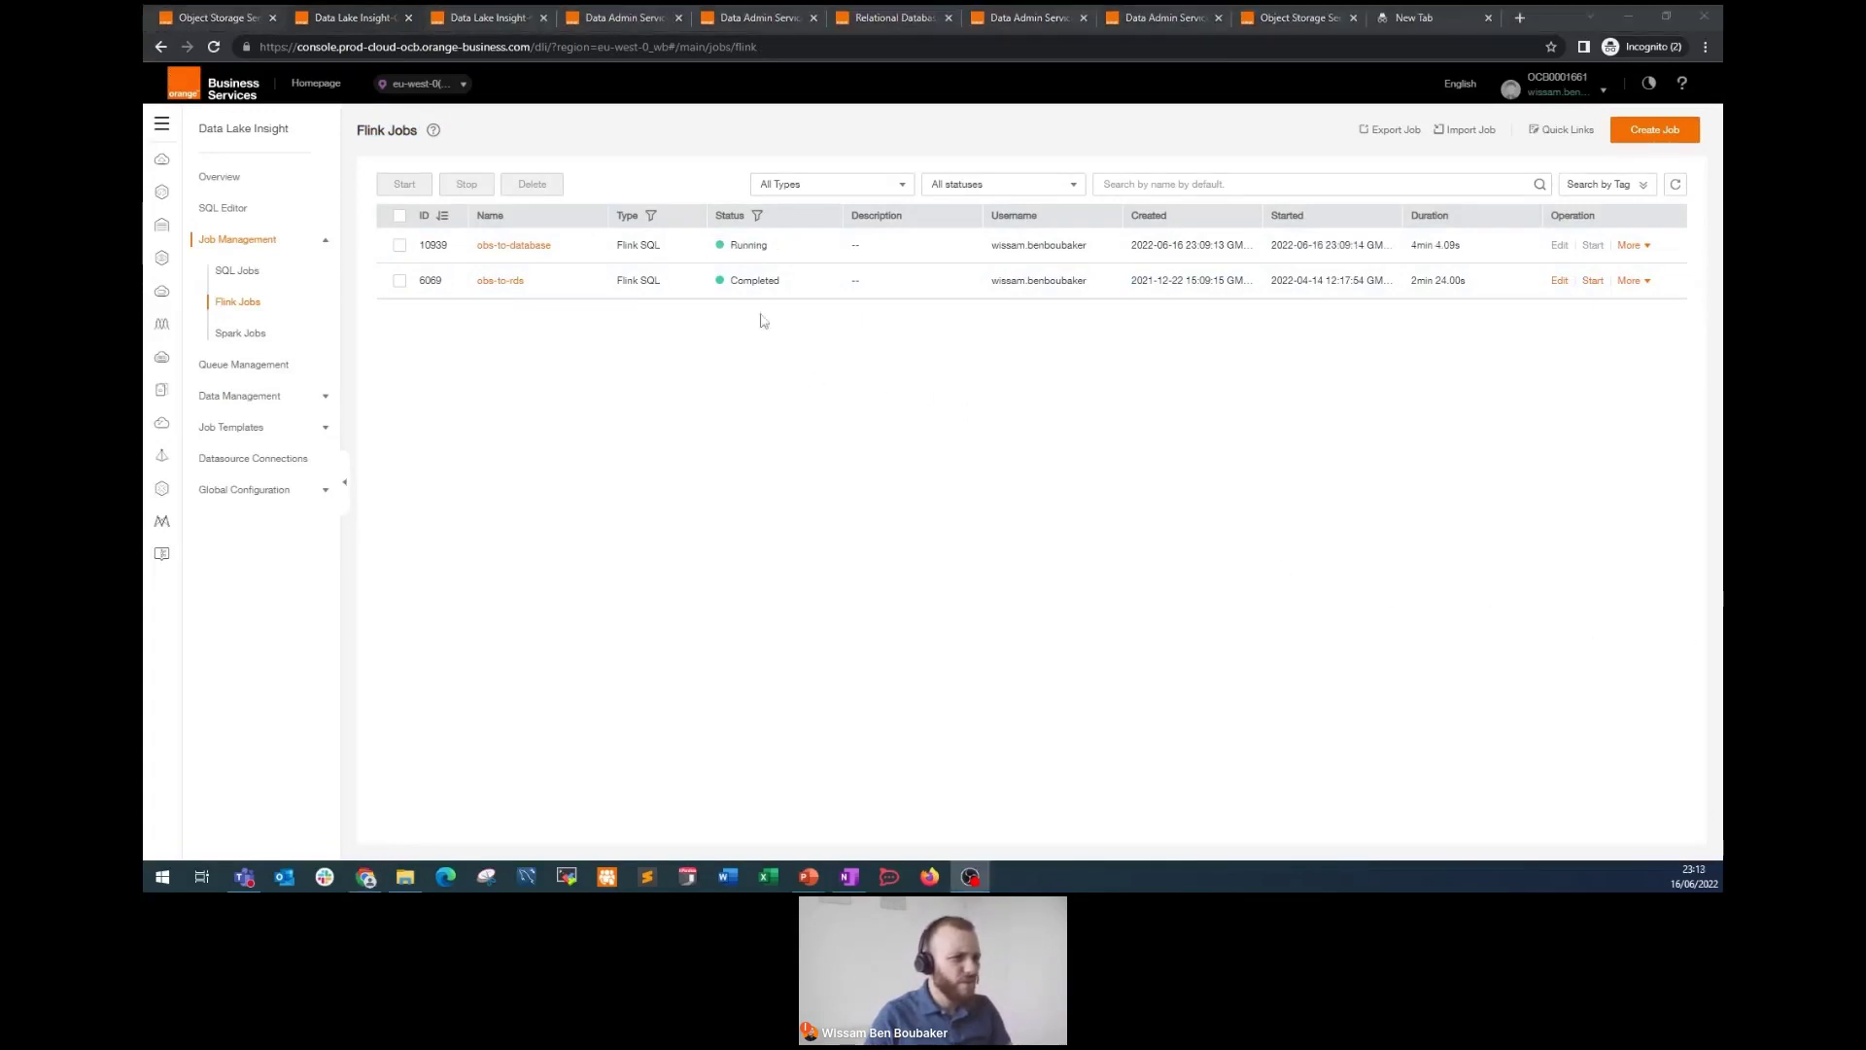
Step: Open the running obs-to-database job and review its task list, including the 44.87s source duration
left_click_drag(724, 251, 795, 251)
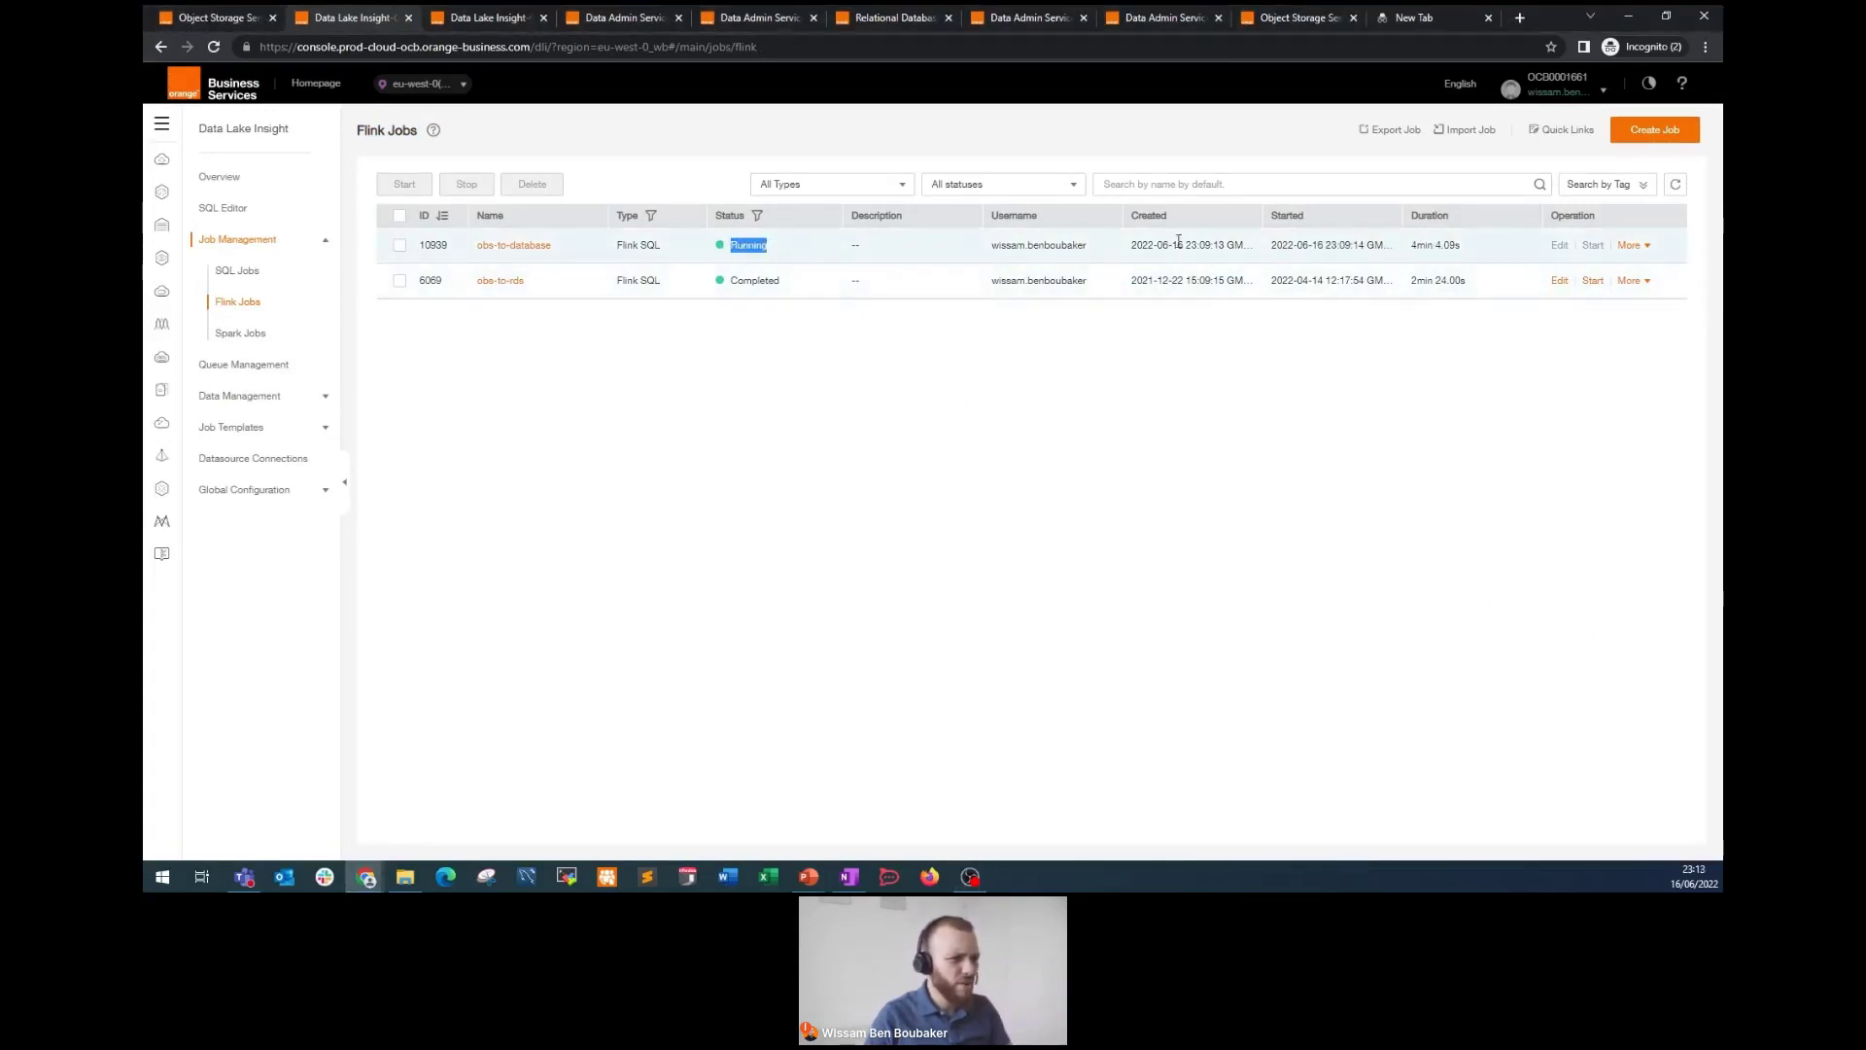
left_click(1631, 245)
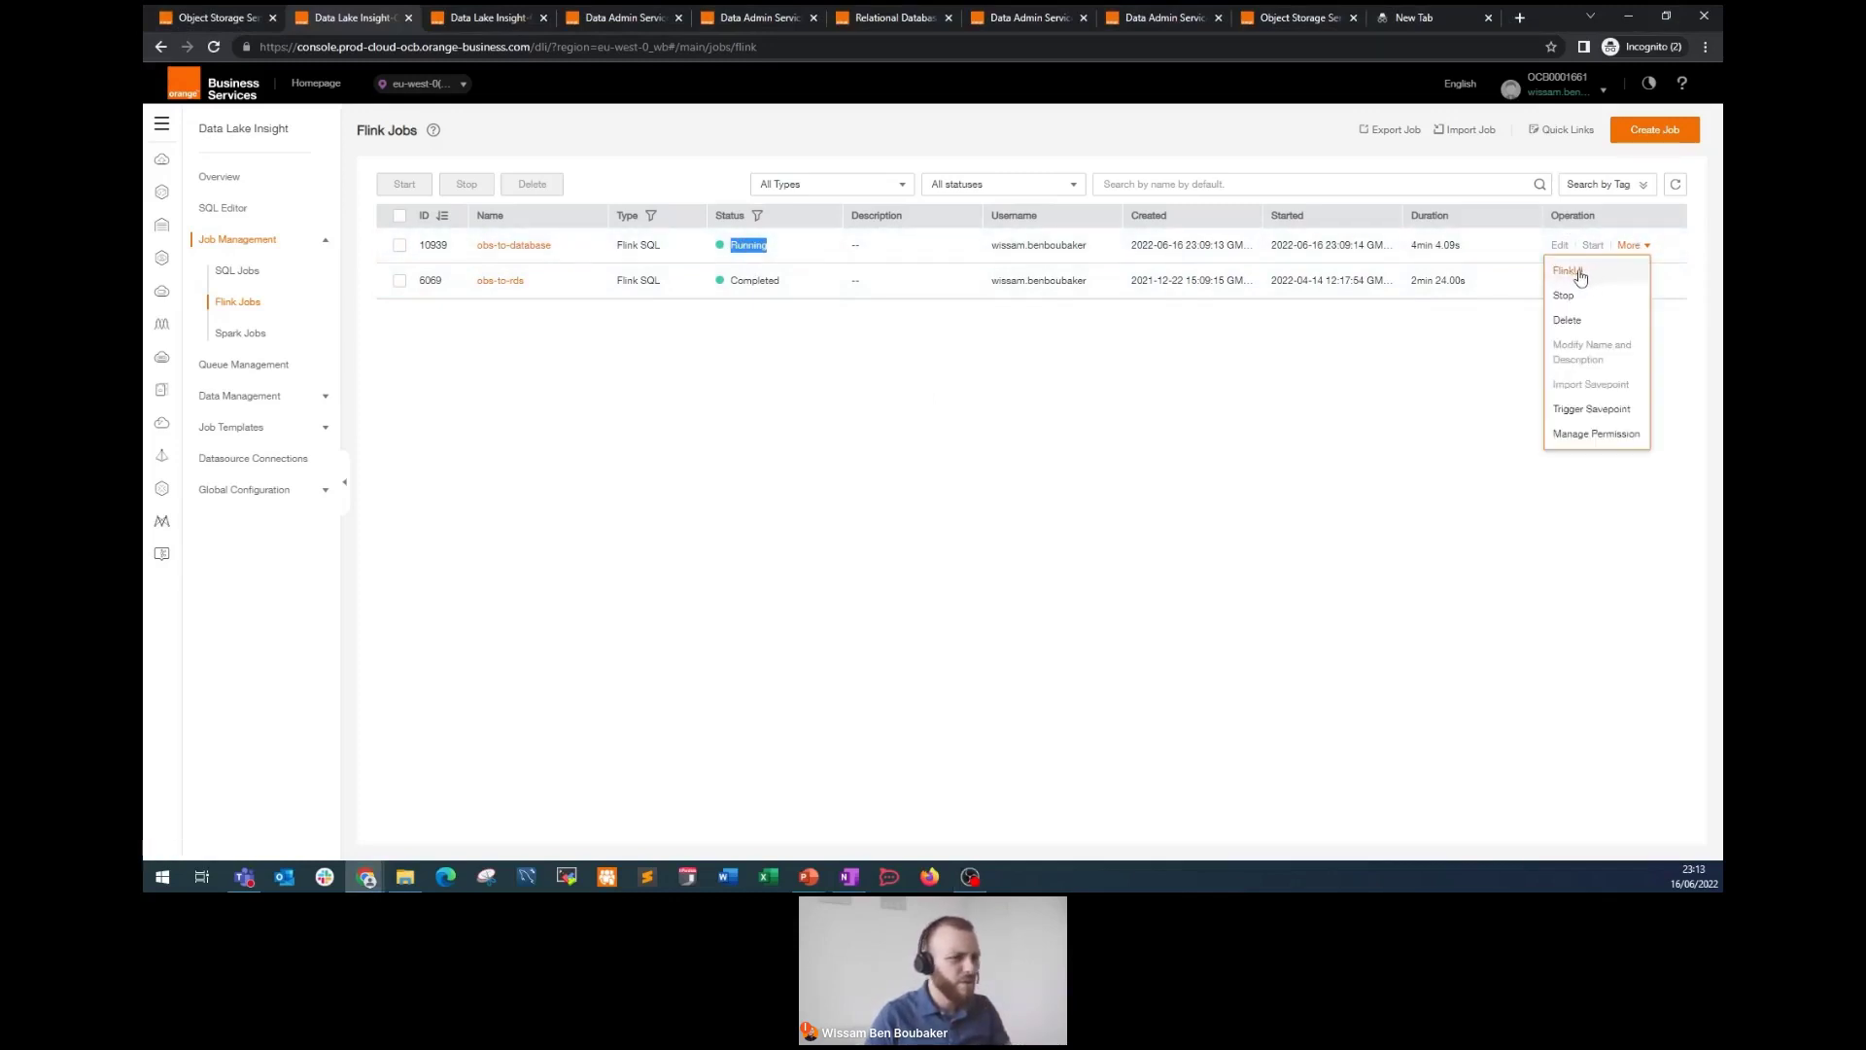
left_click(510, 246)
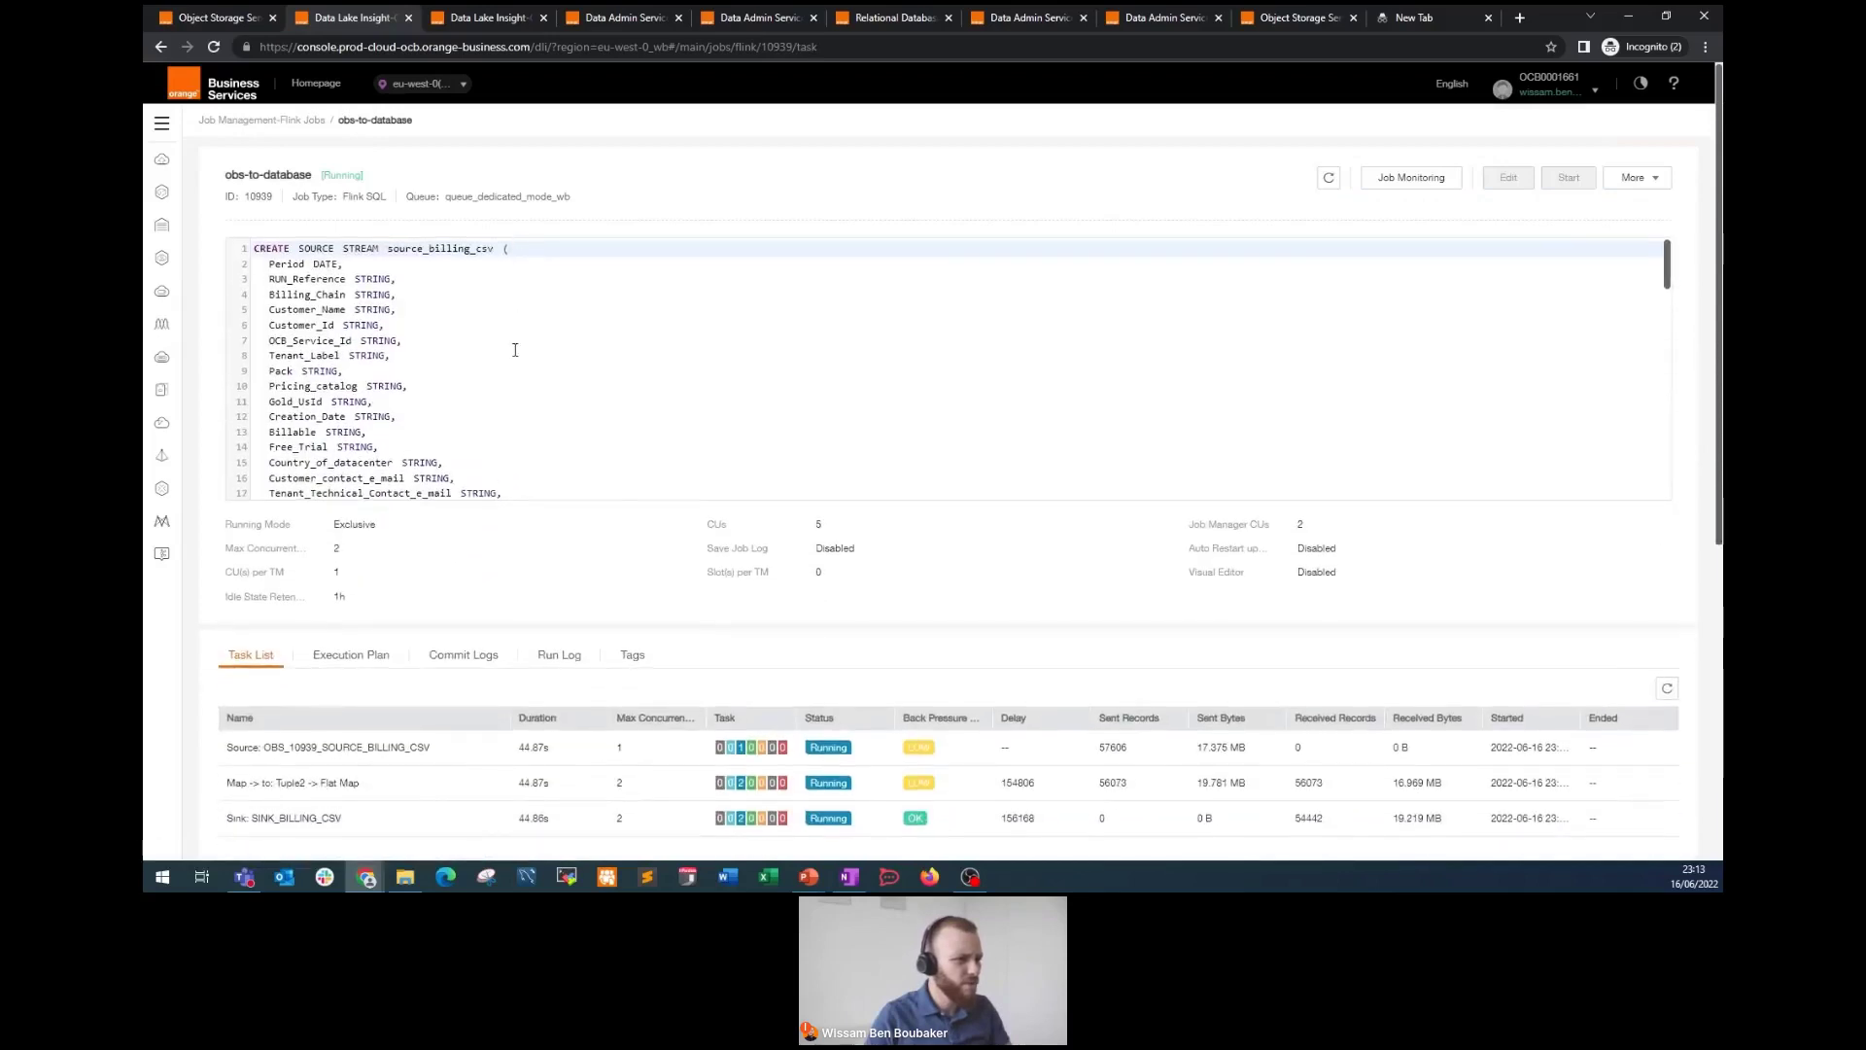
scroll(826, 719, "down", 3)
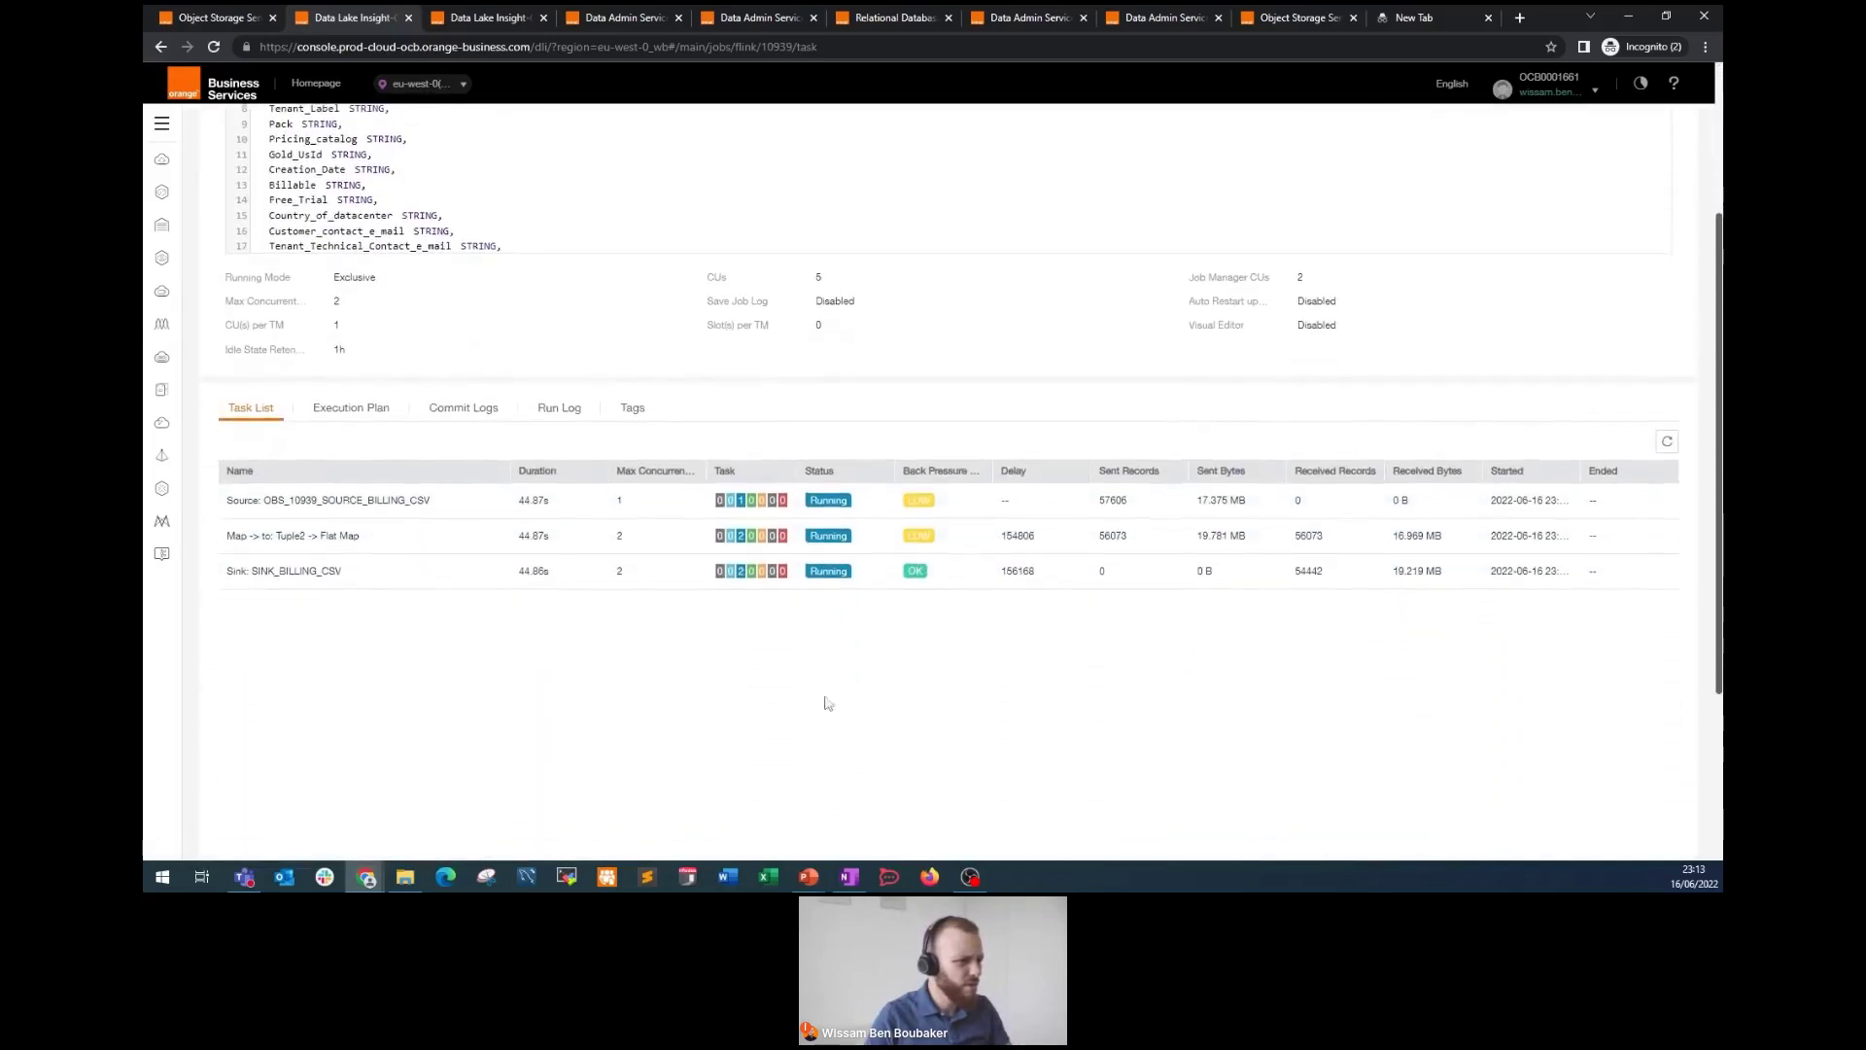
double_click(525, 500)
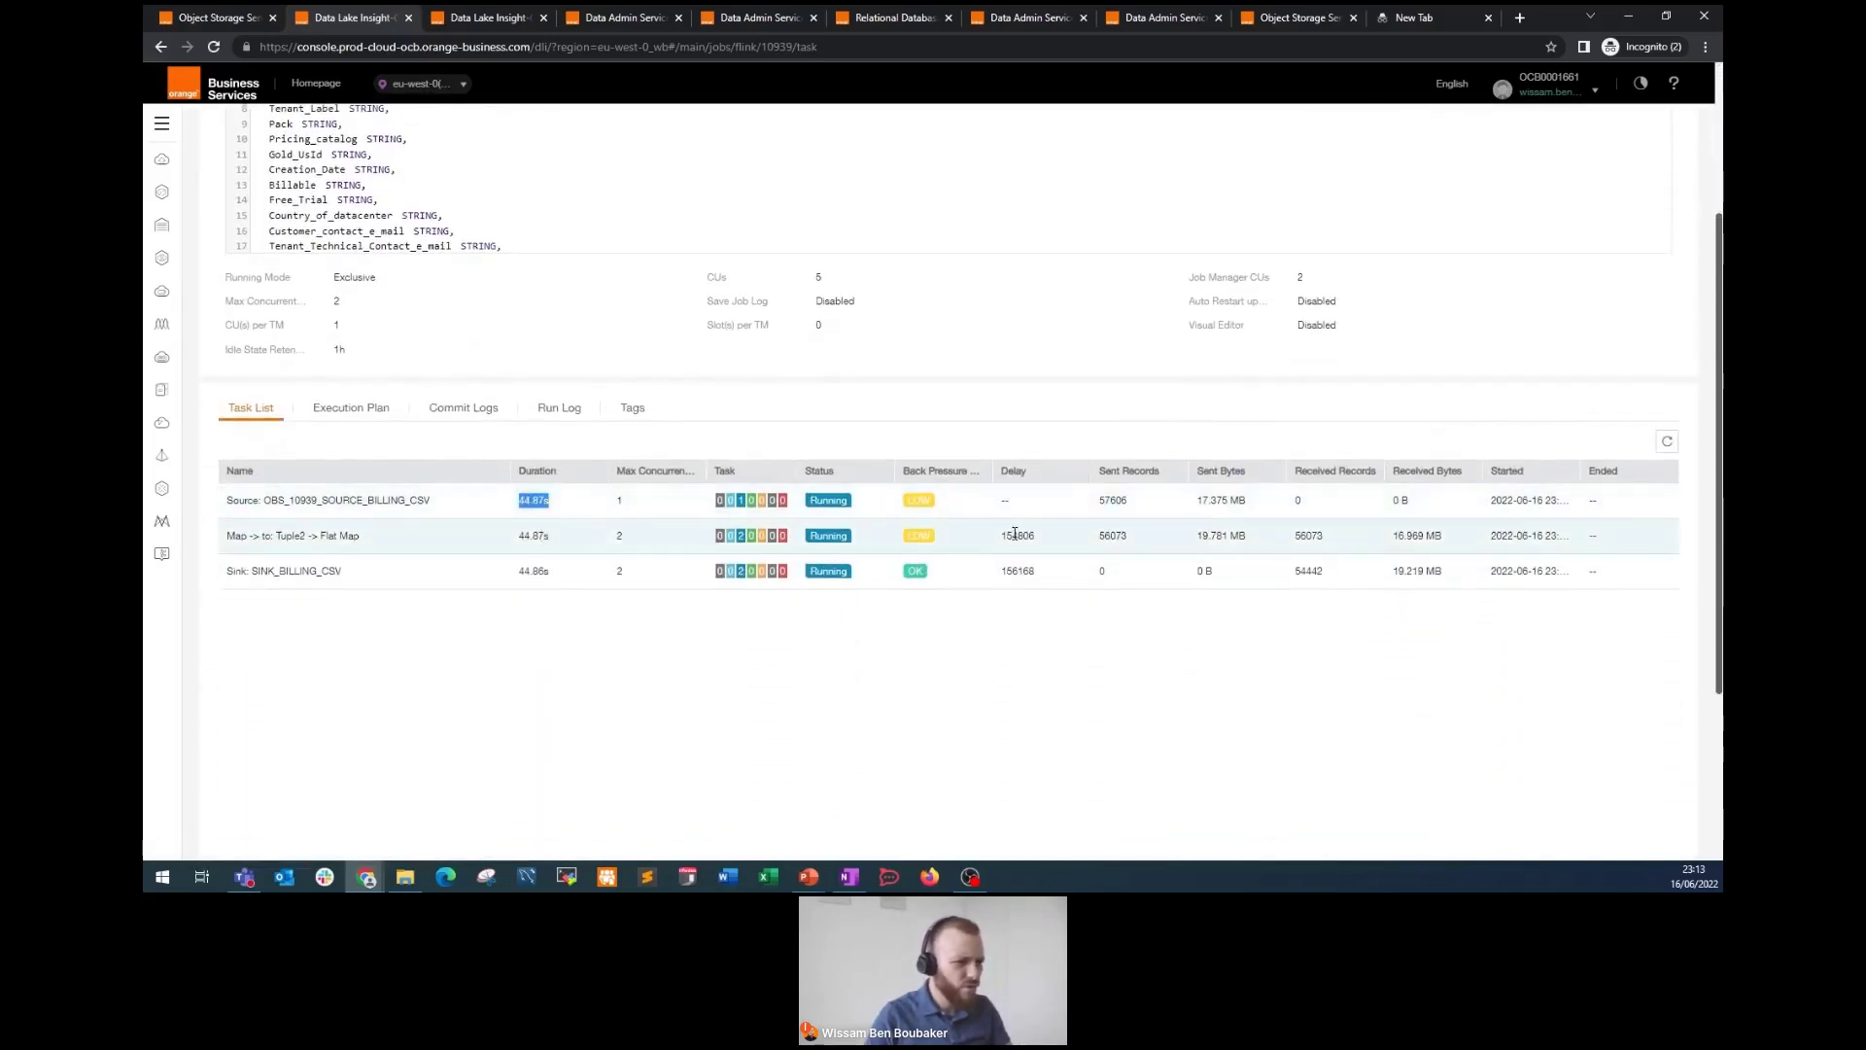
left_click_drag(1009, 536, 1196, 542)
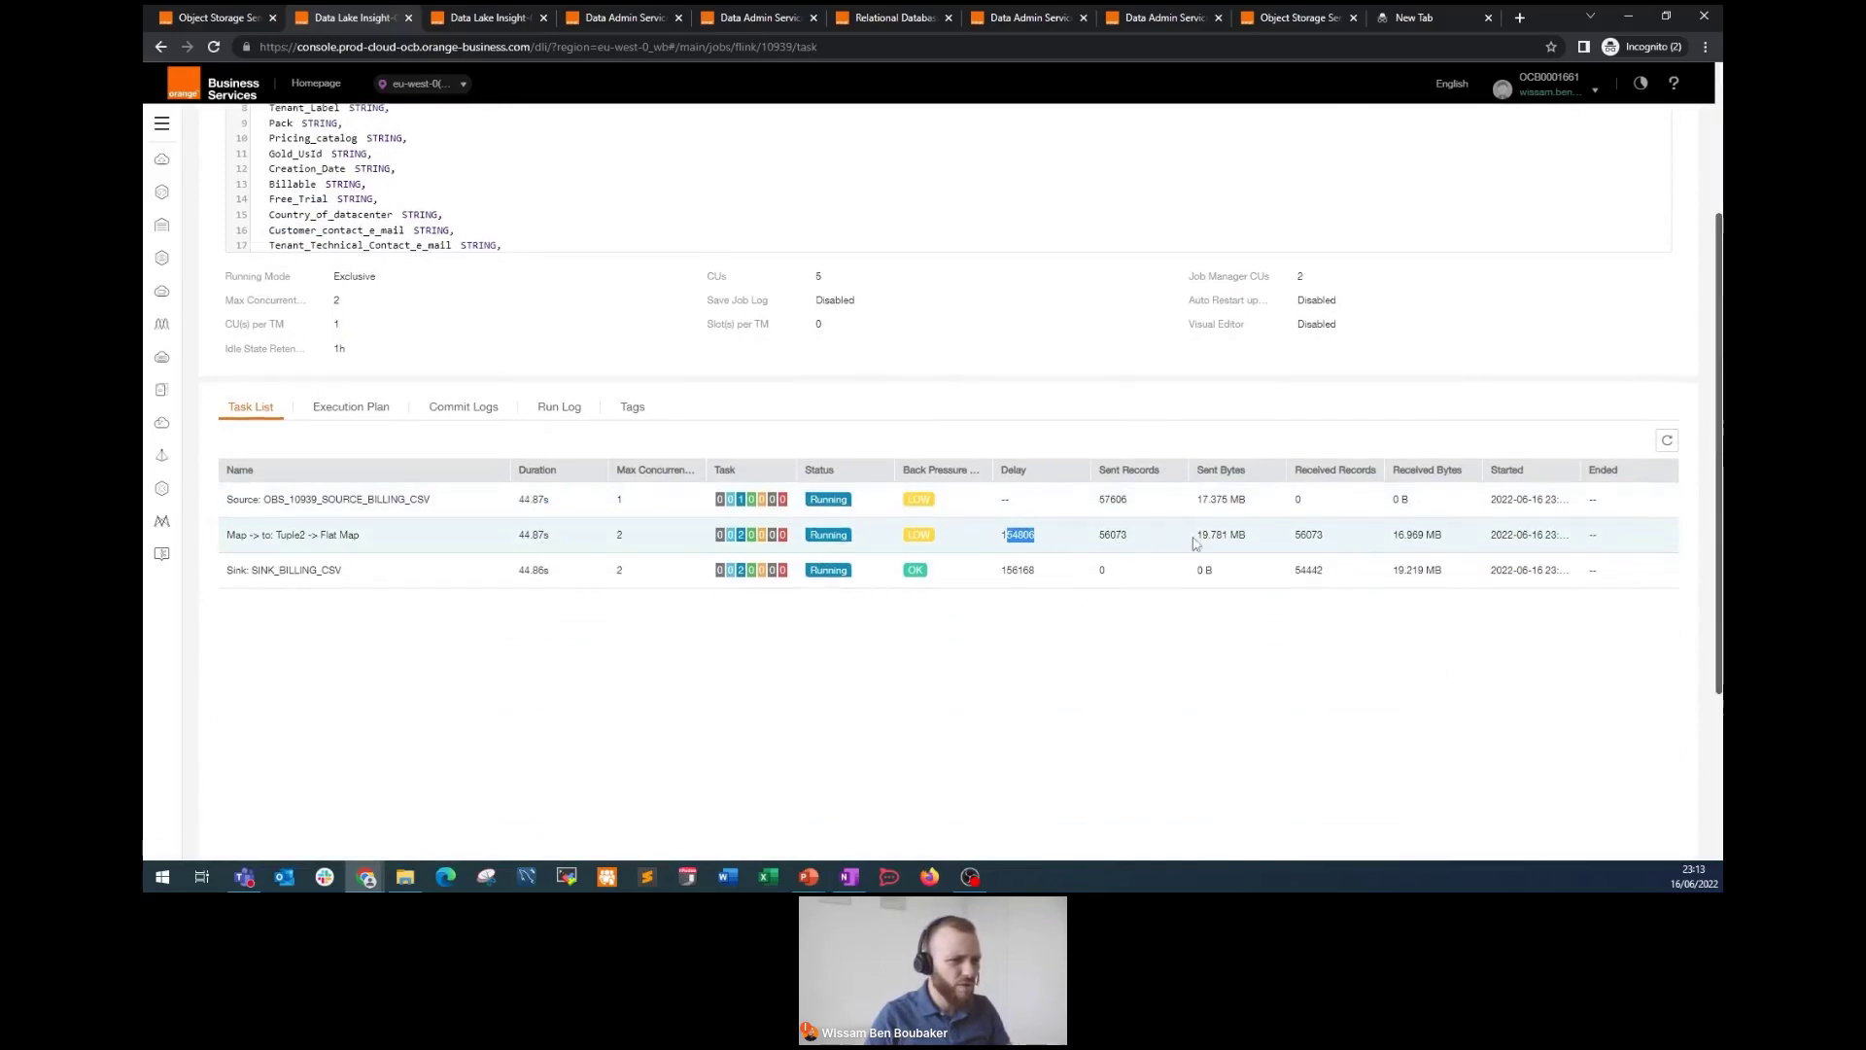
scroll(1179, 545, "down", 2)
scroll(1179, 545, "up", 4)
Step: Review the obs-to-database job's execution plan graph and commit logs
left_click(348, 577)
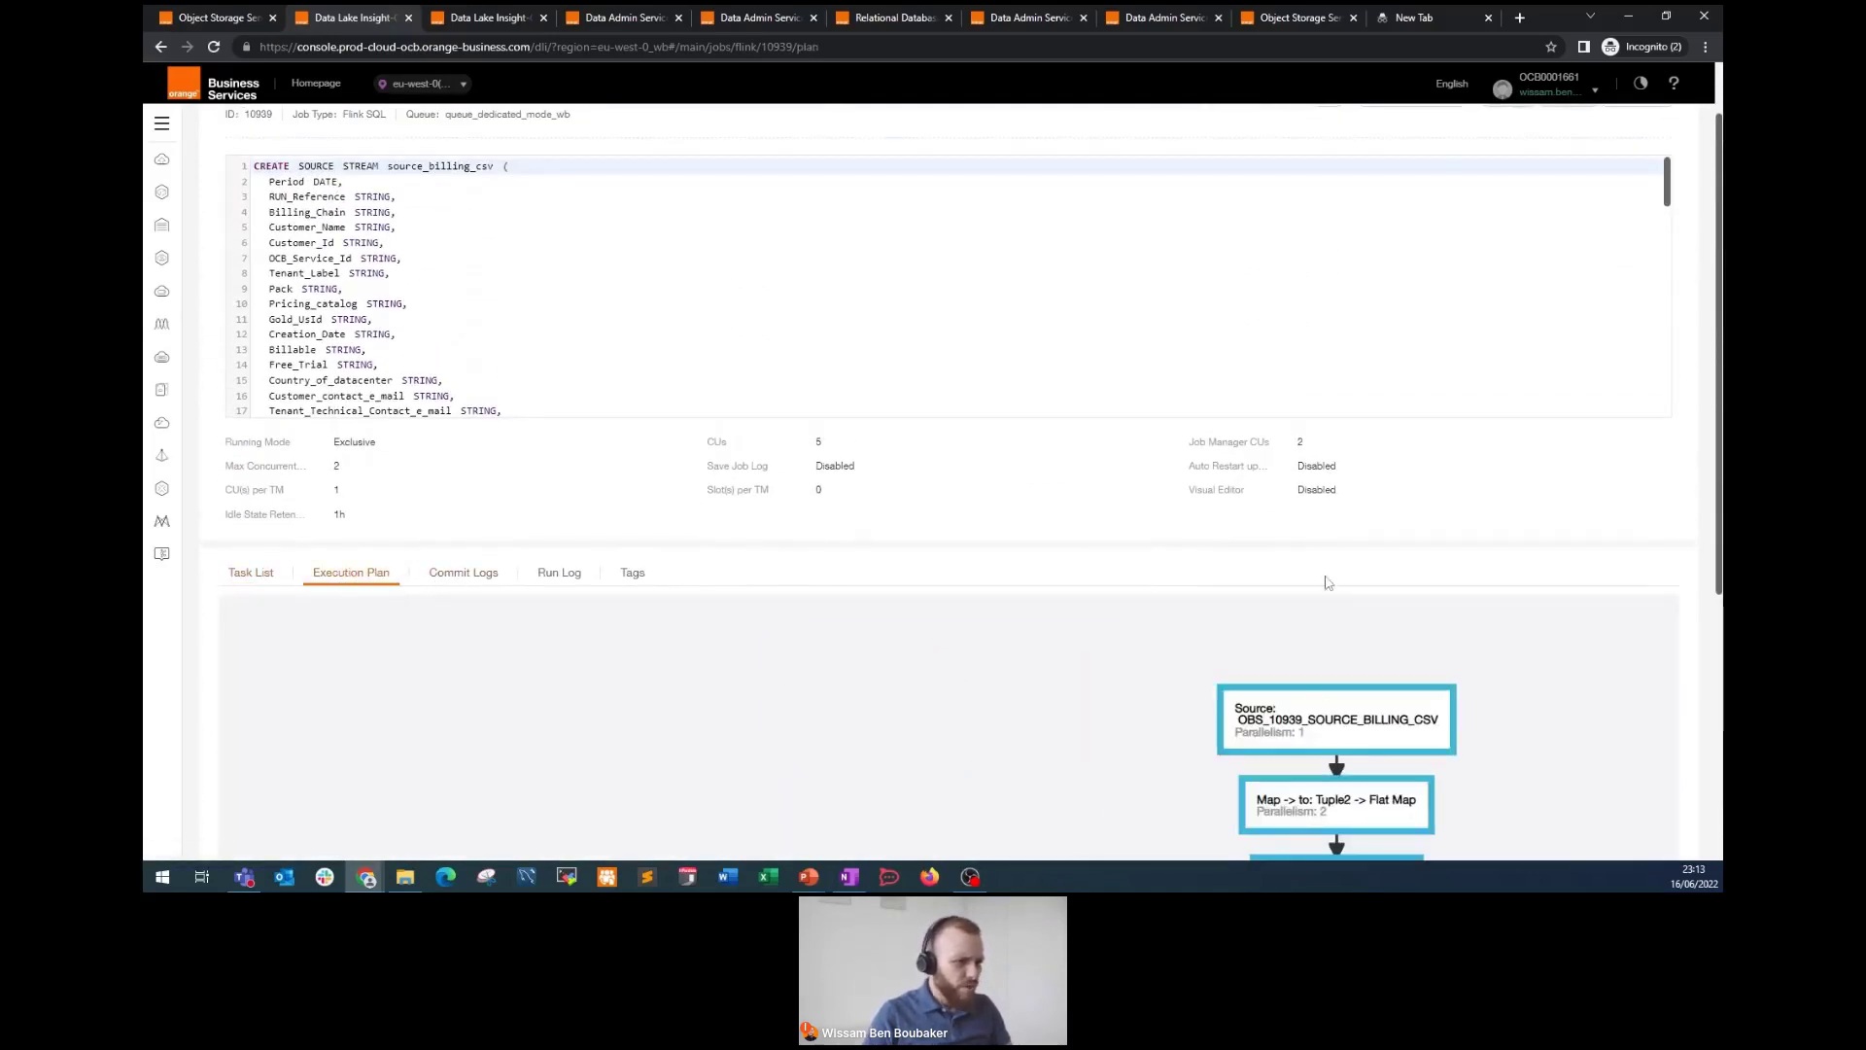
left_click_drag(1367, 699, 1147, 675)
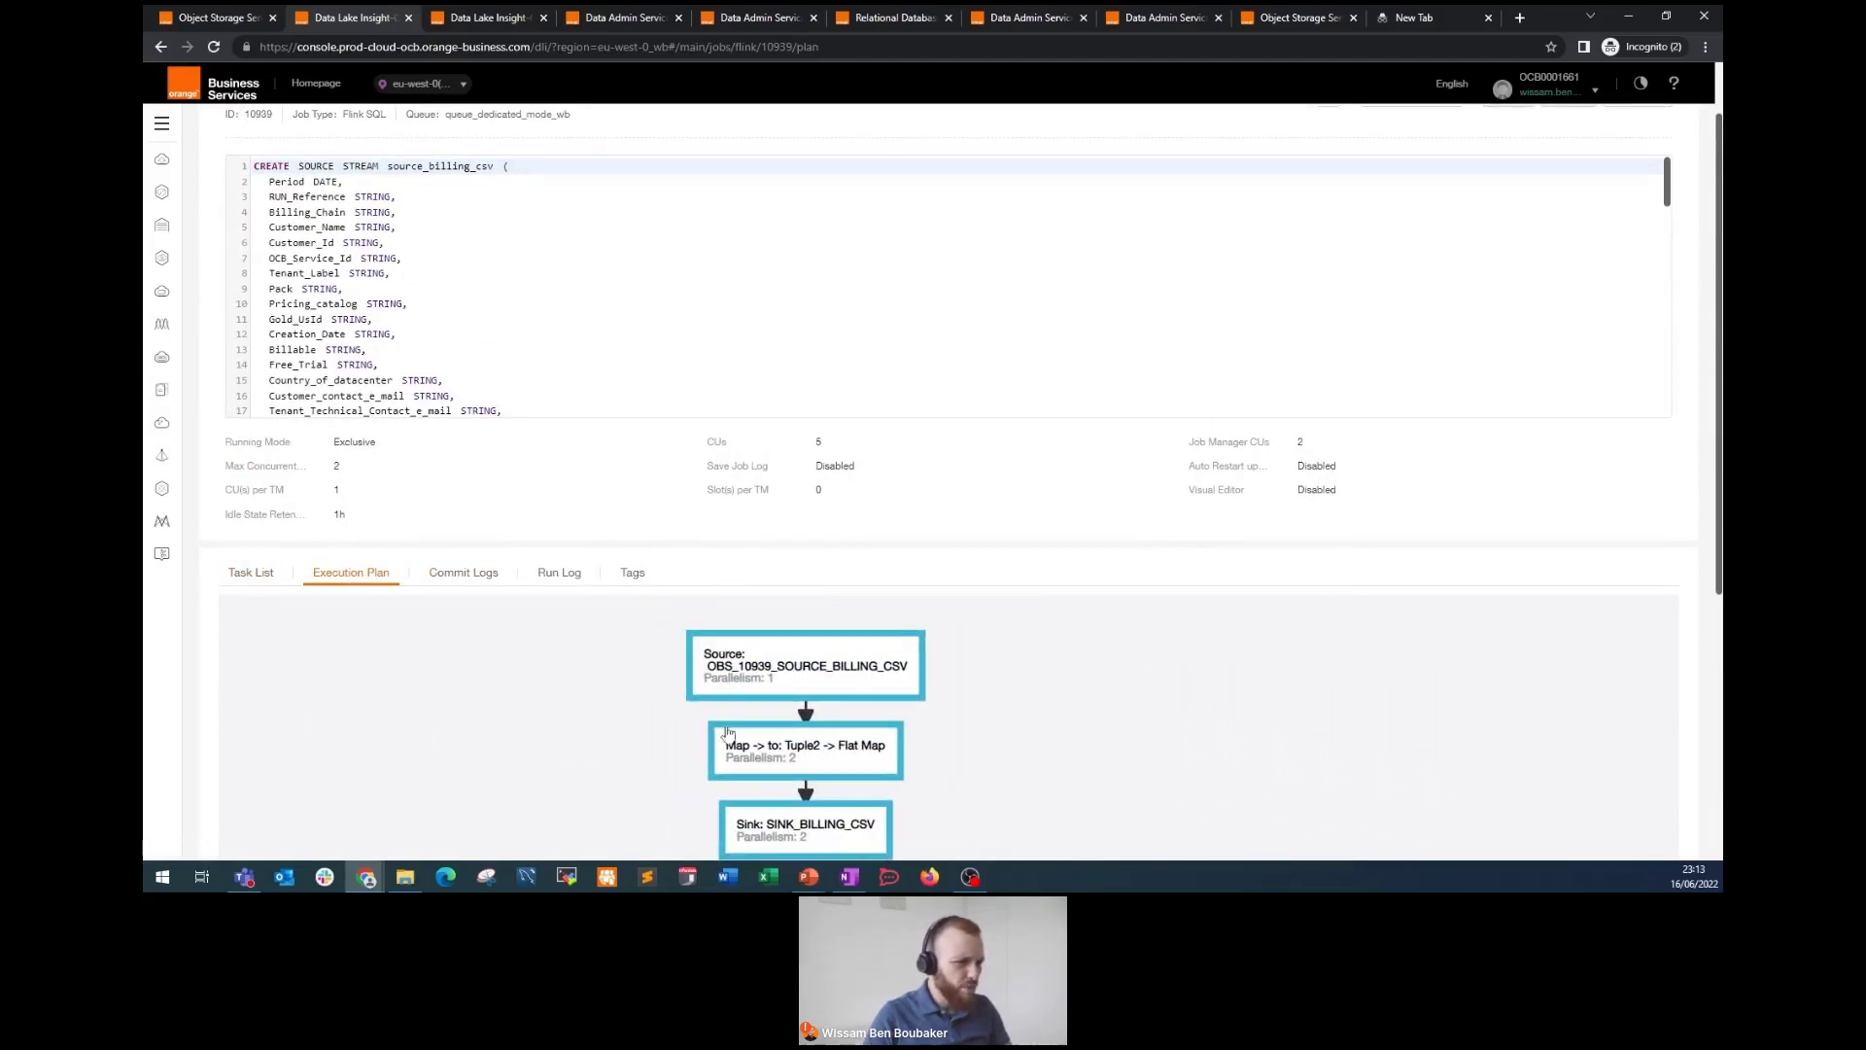
left_click(482, 576)
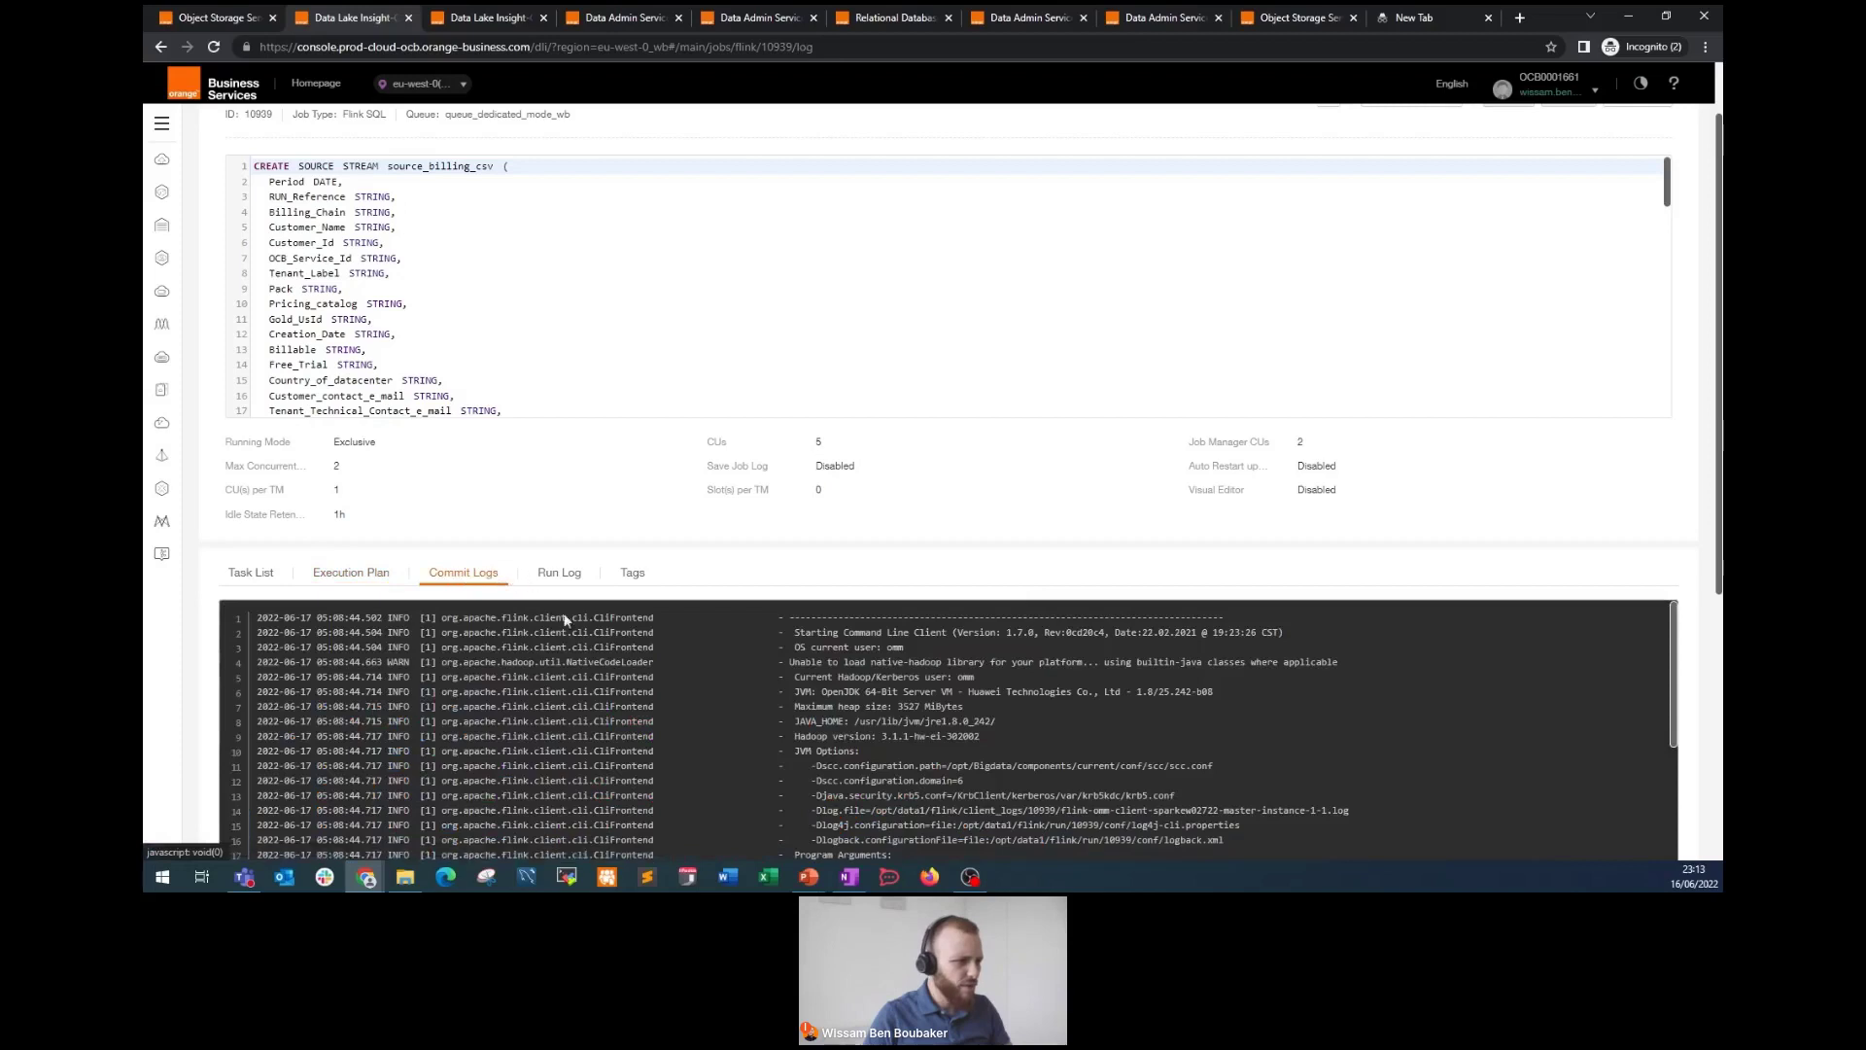
scroll(565, 622, "down", 3)
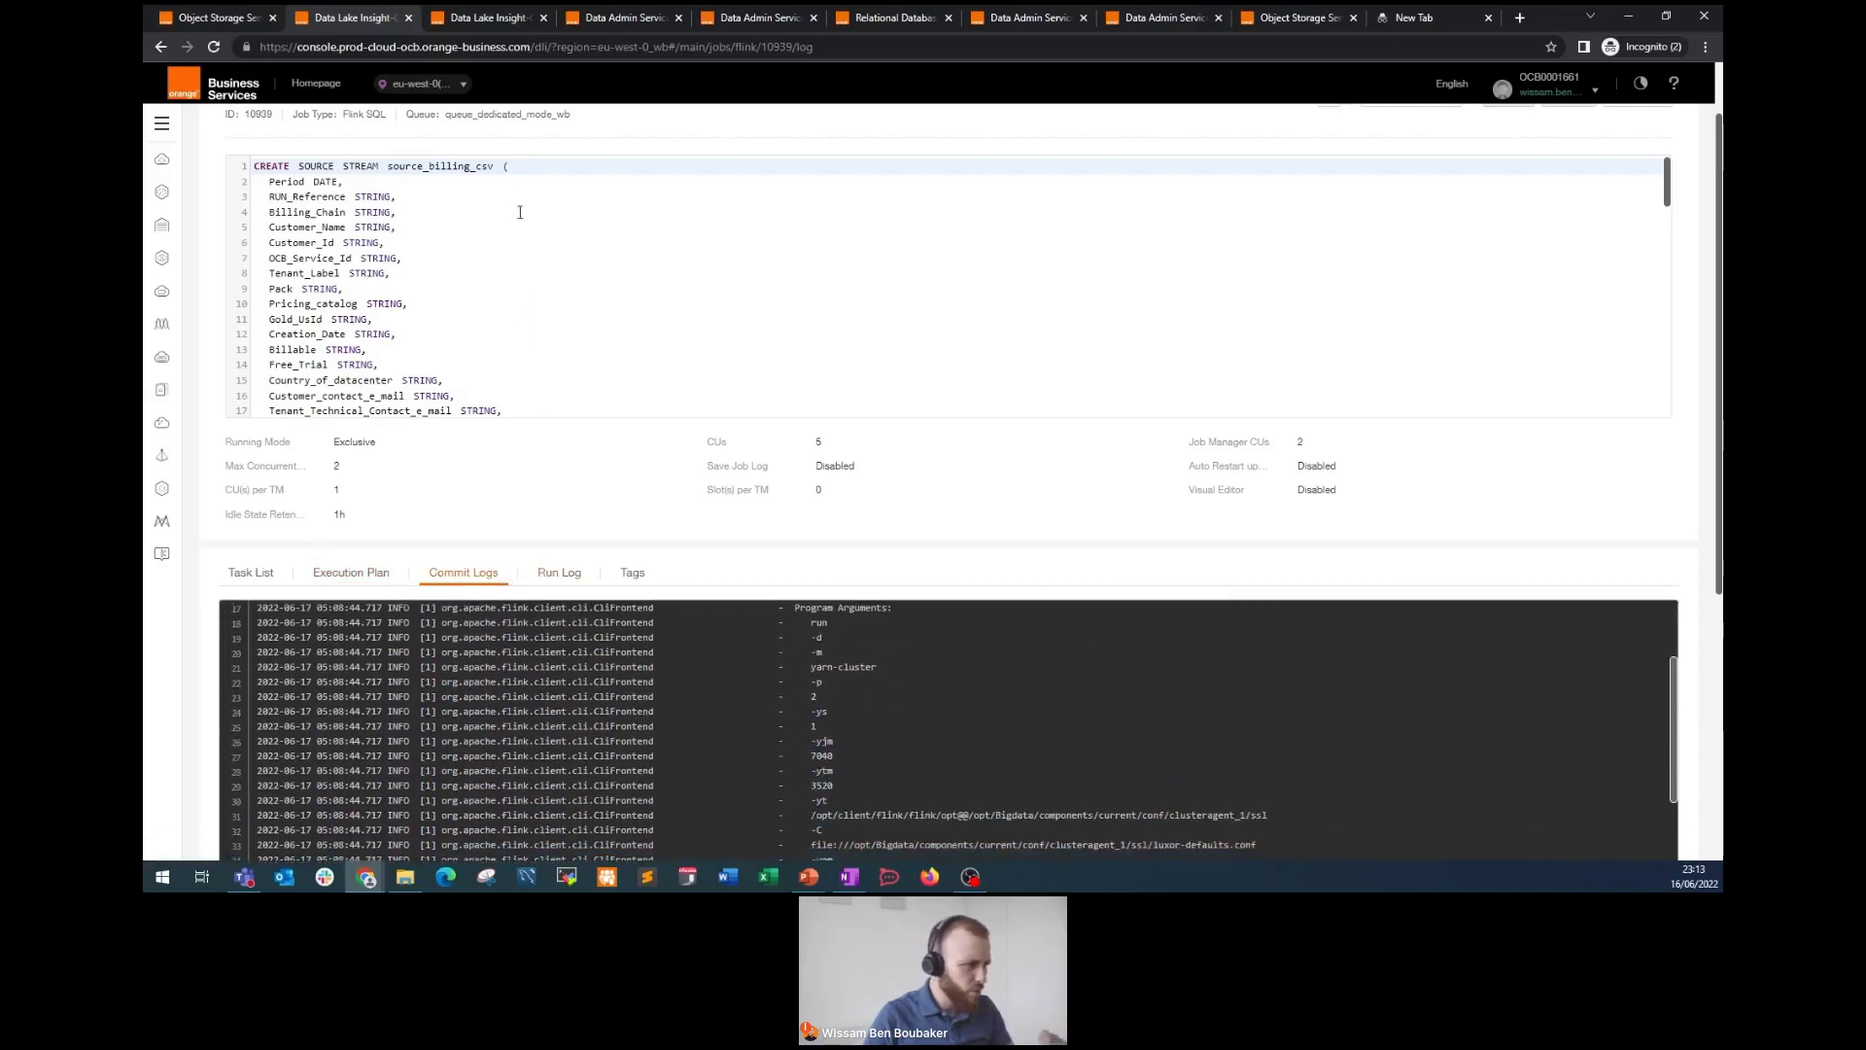
scroll(520, 212, "up", 1)
Step: Rerun the MyTable_PoC row count in the DAS SQL window, now showing 11289
left_click(516, 17)
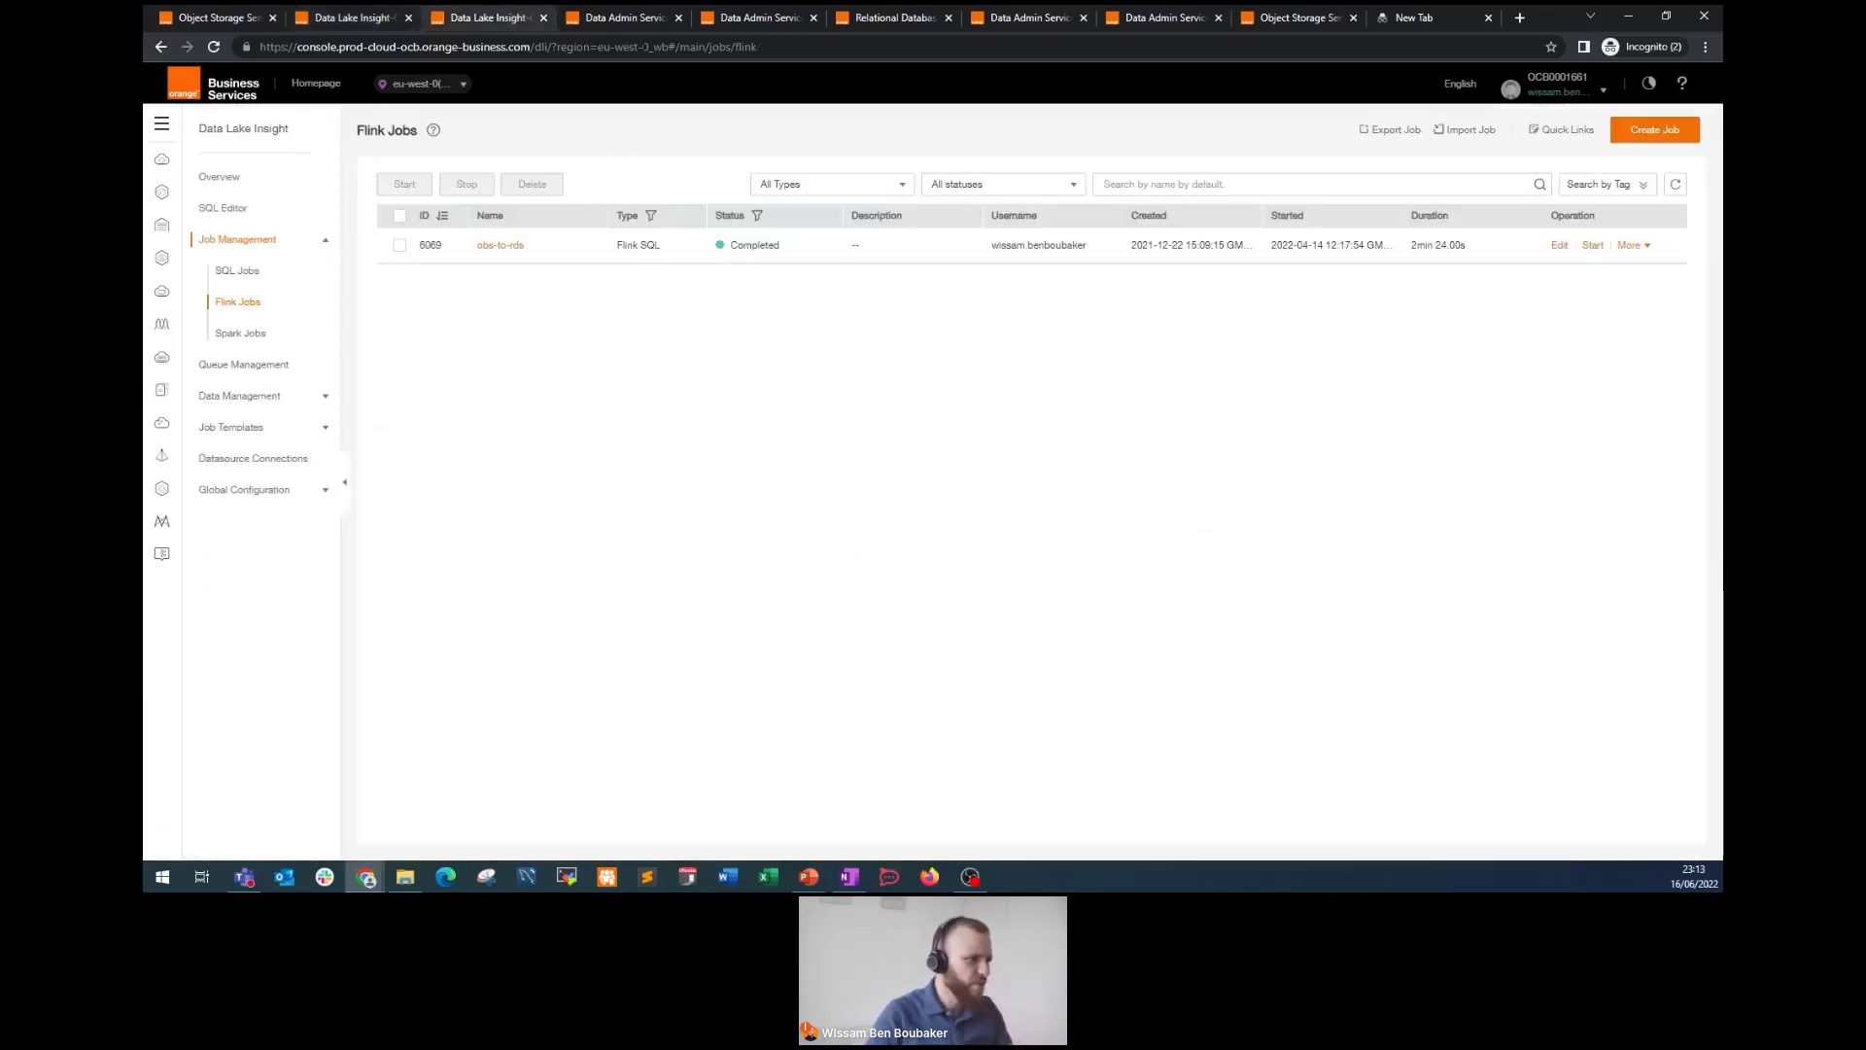
left_click(1054, 19)
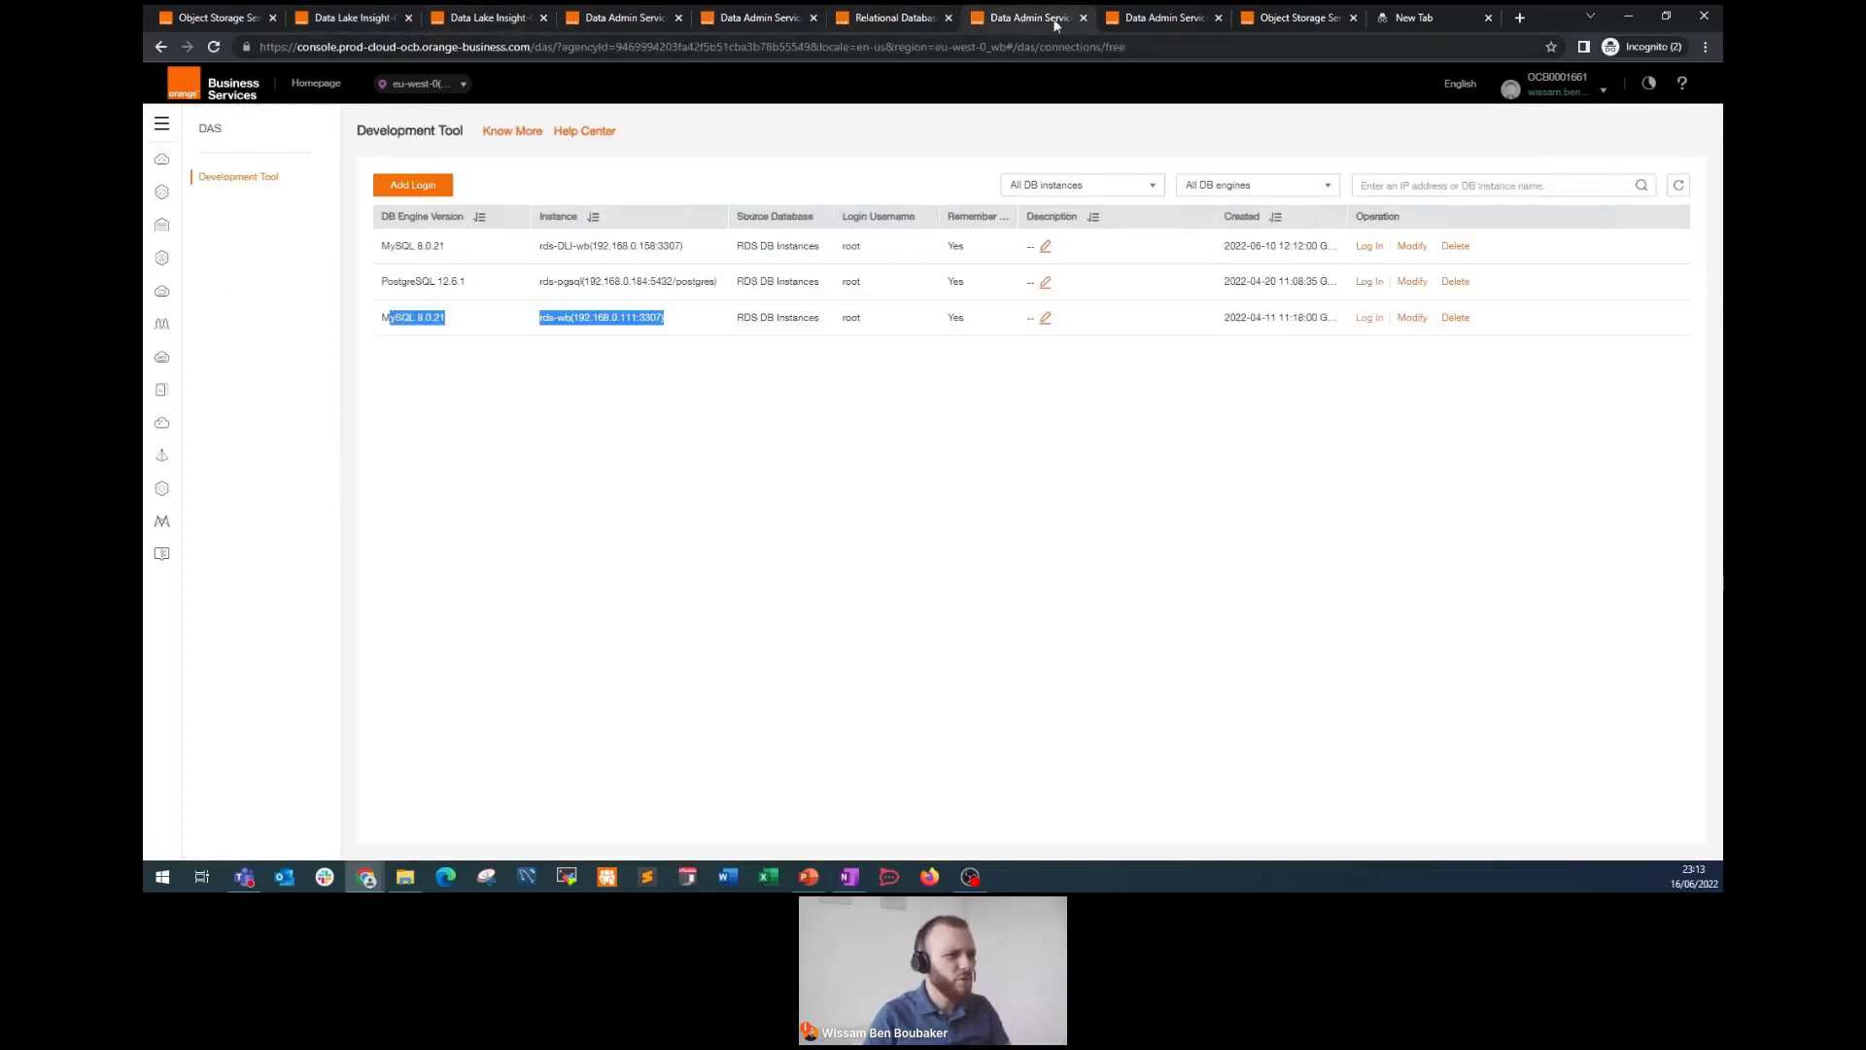
left_click(1147, 17)
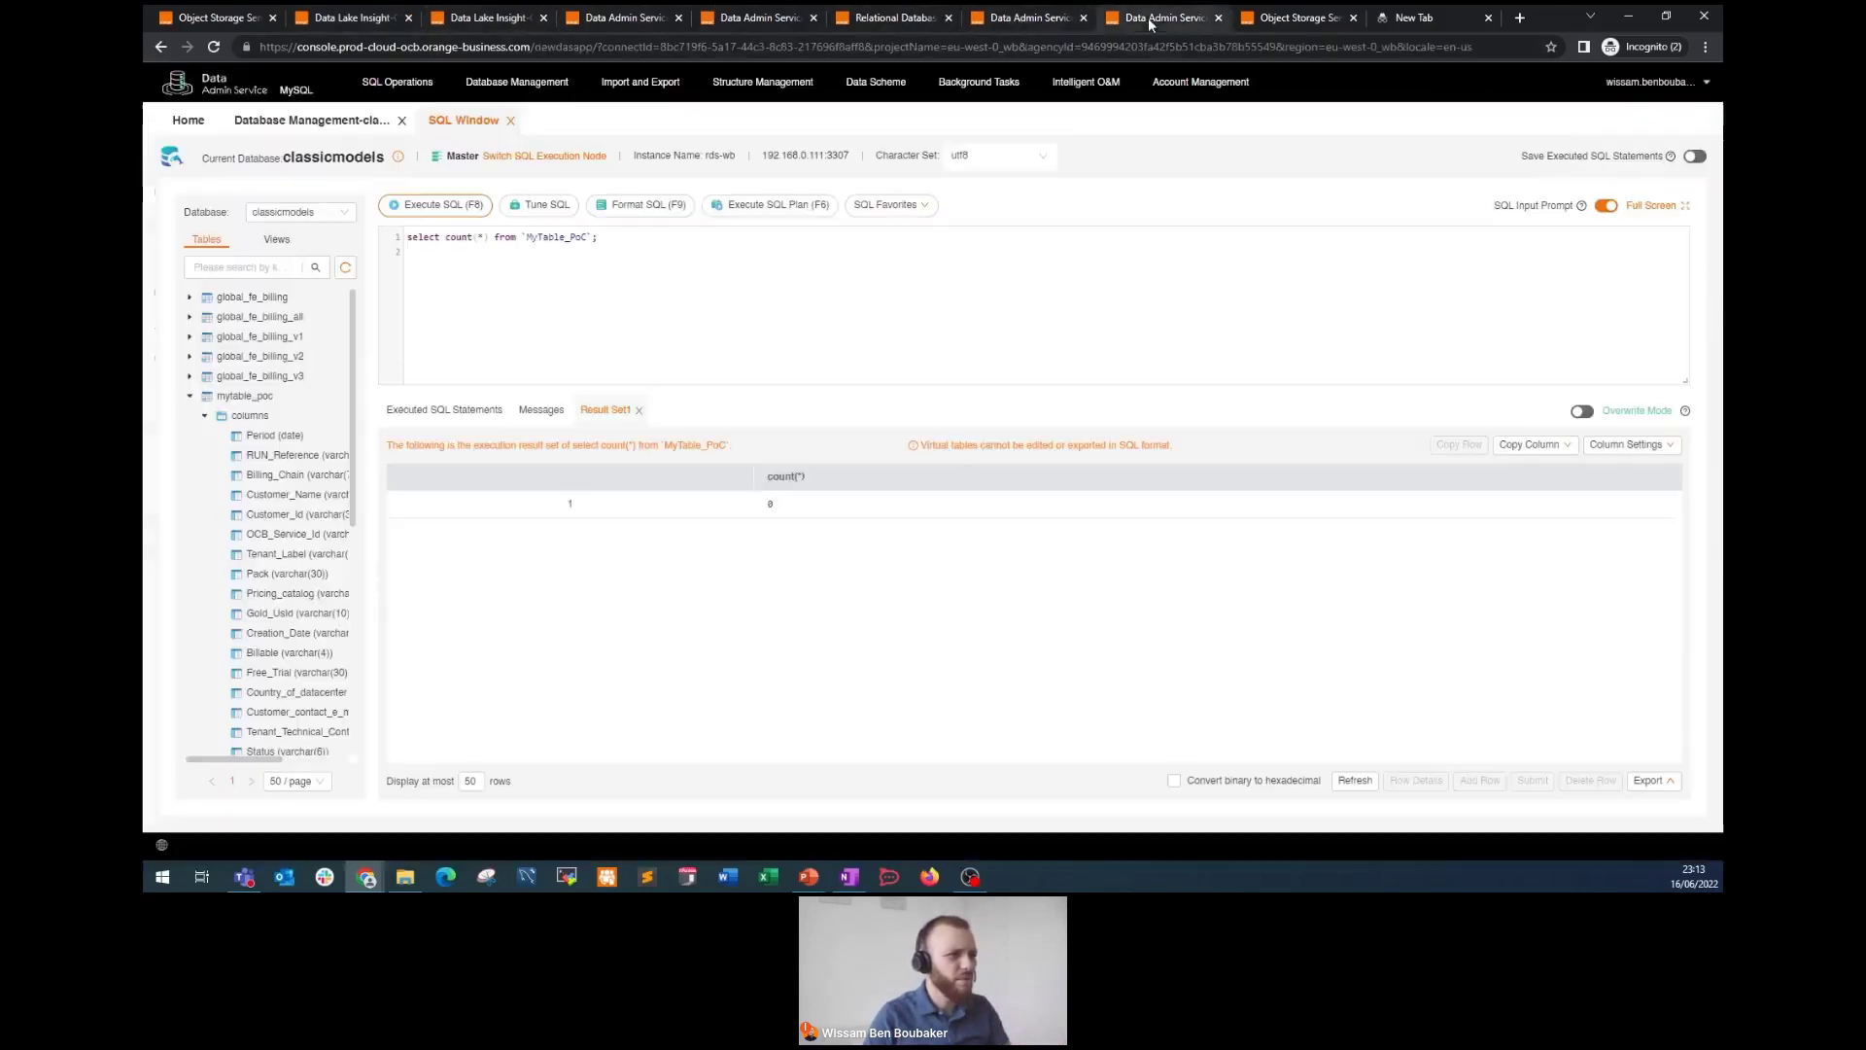
left_click(454, 212)
left_click_drag(797, 504, 771, 507)
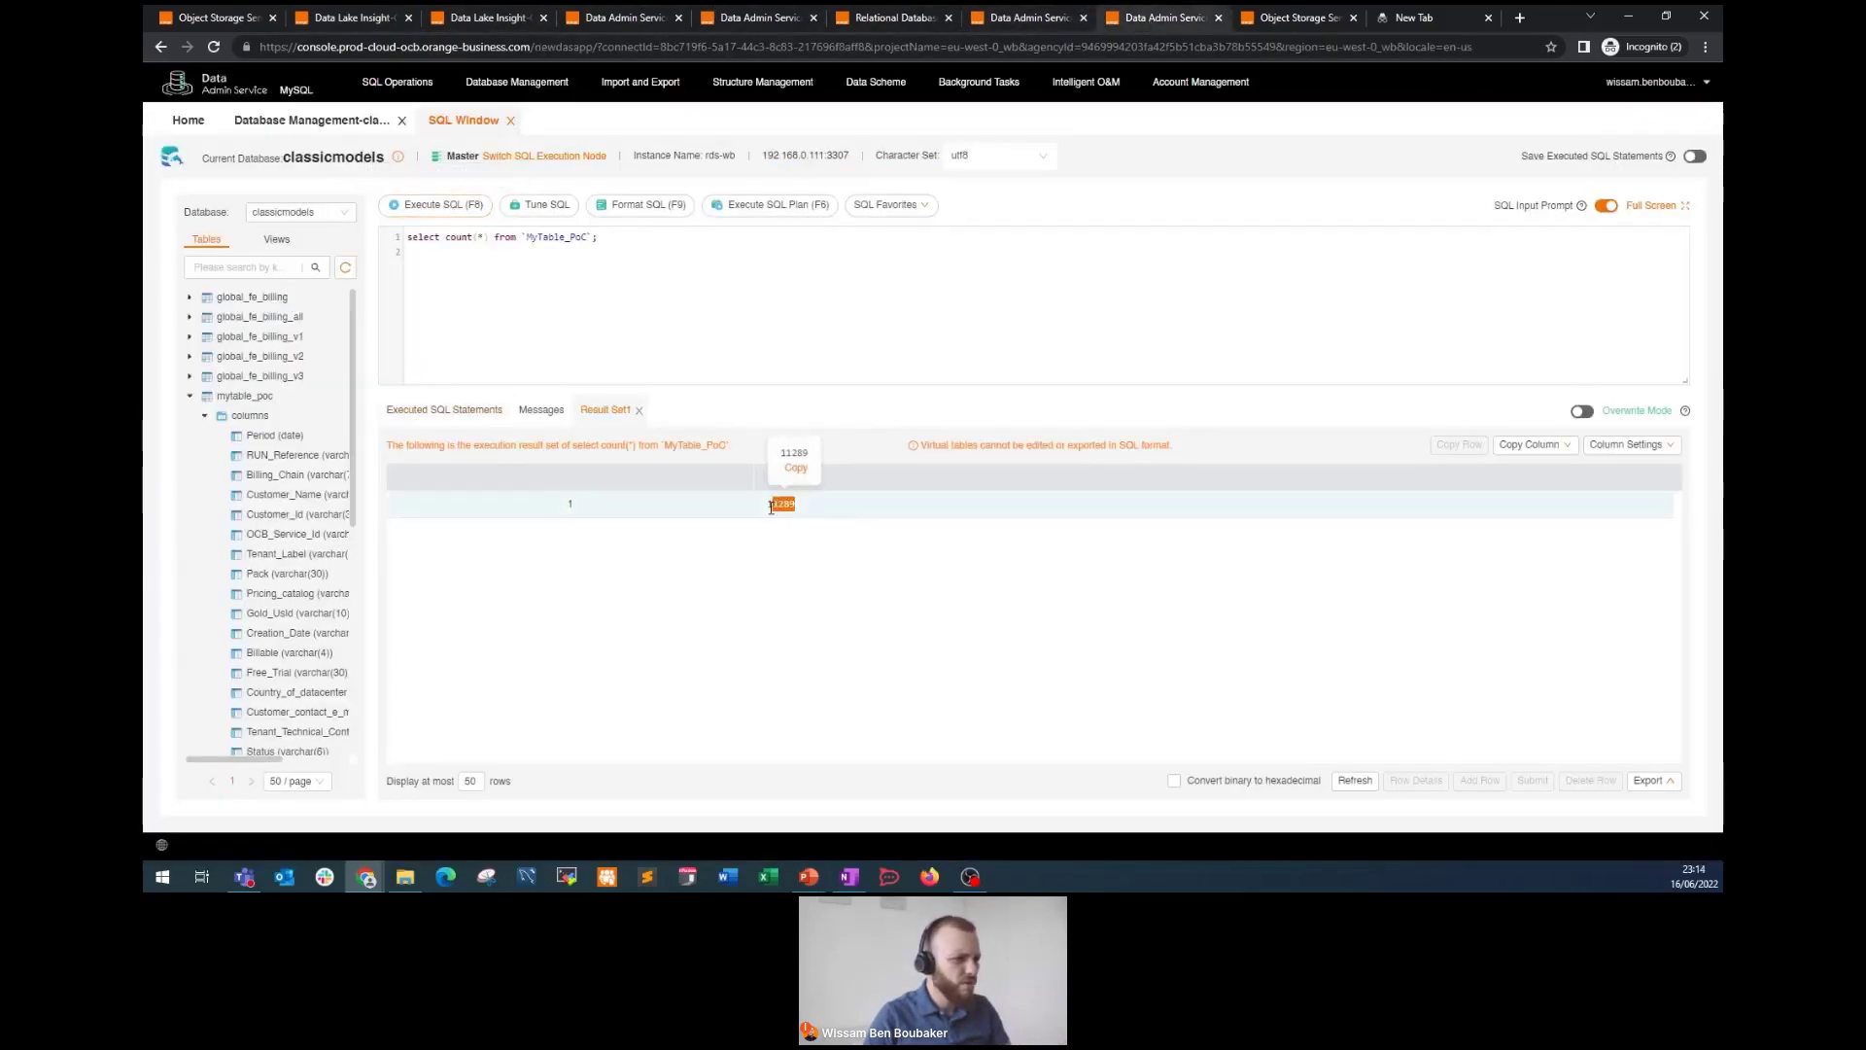
left_click(771, 507)
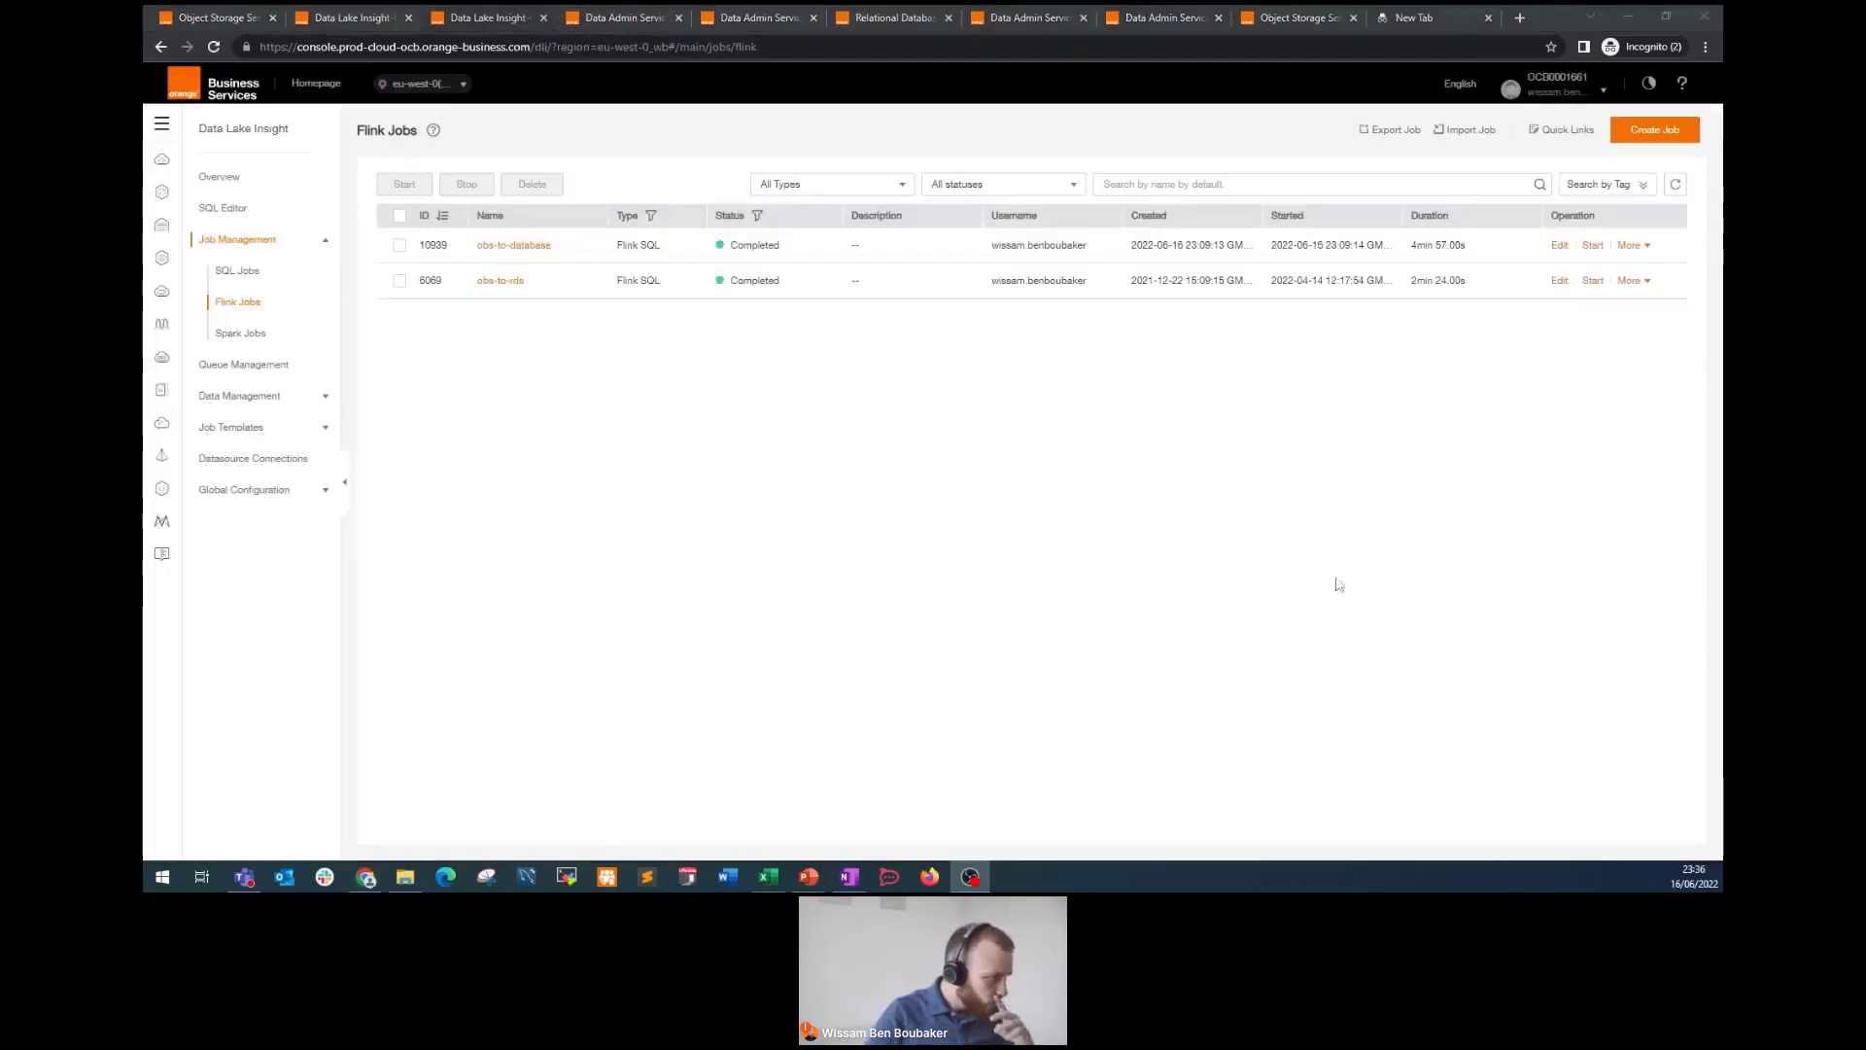
Step: Confirm obs-to-database shows Completed and view its execution plan
double_click(751, 248)
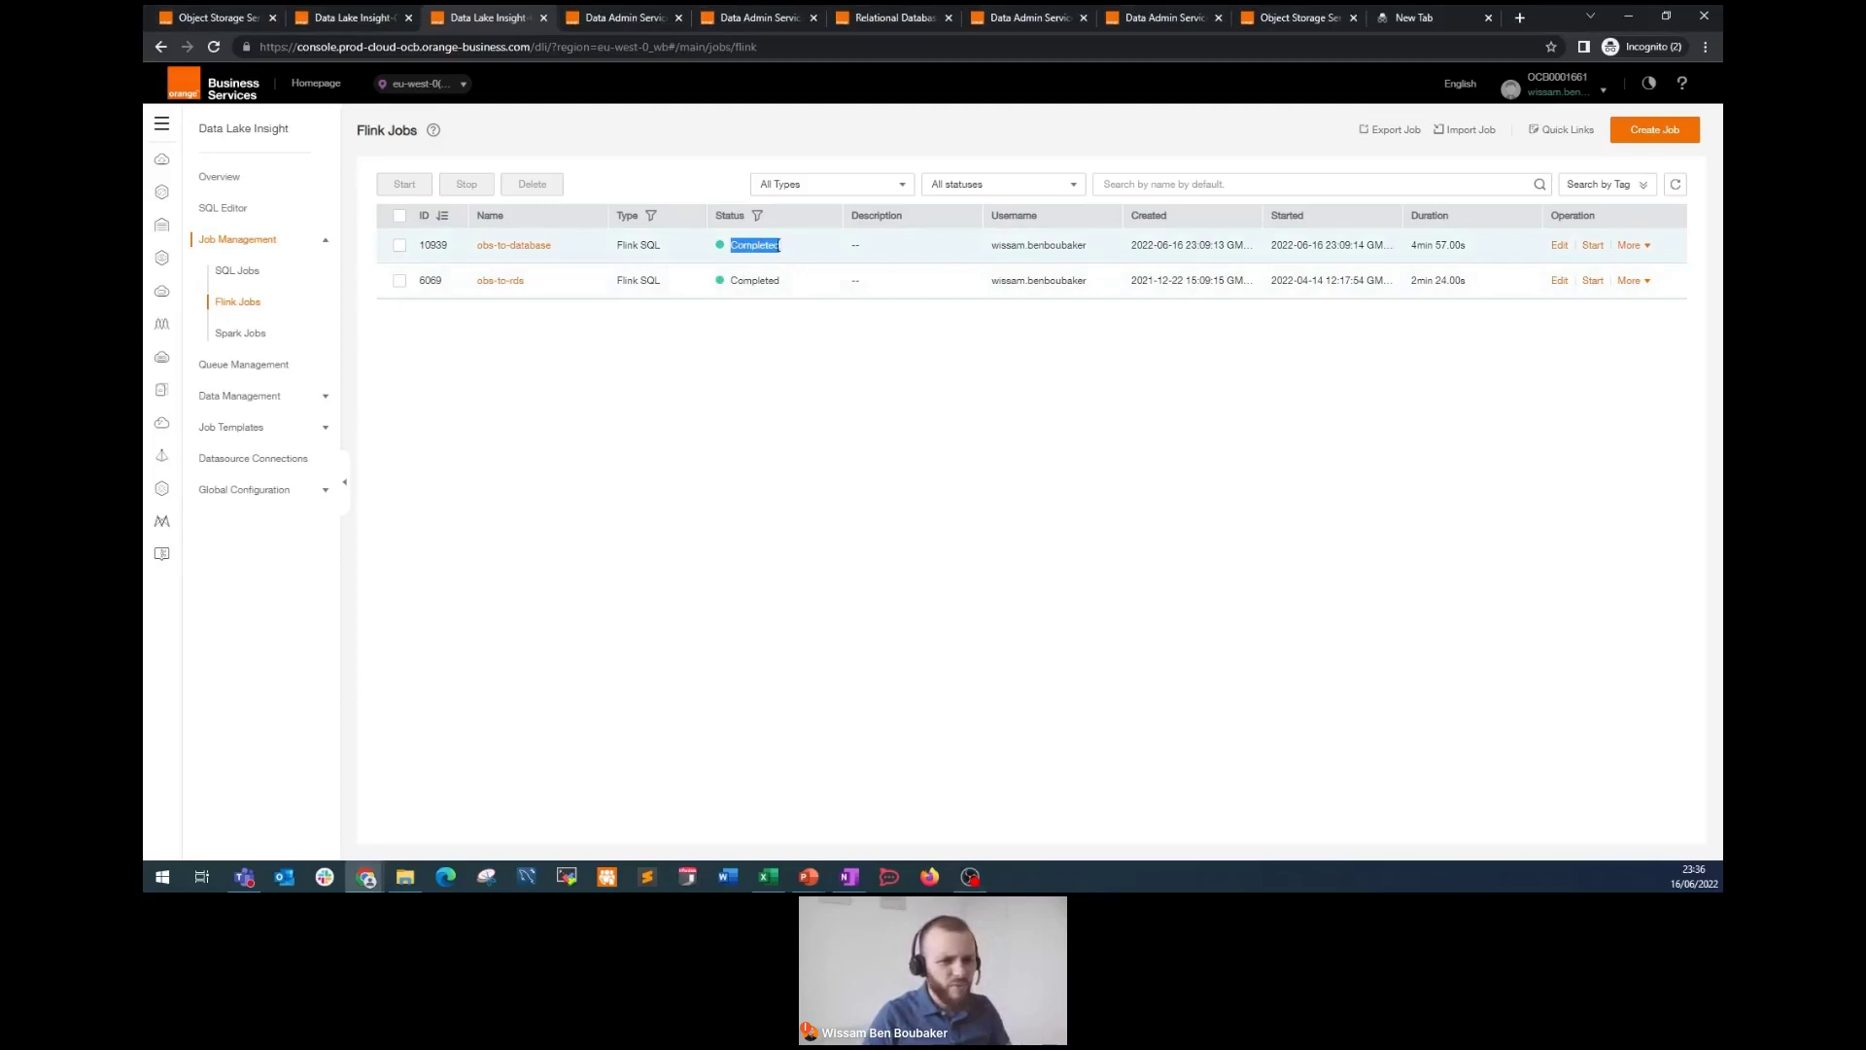
left_click(1633, 247)
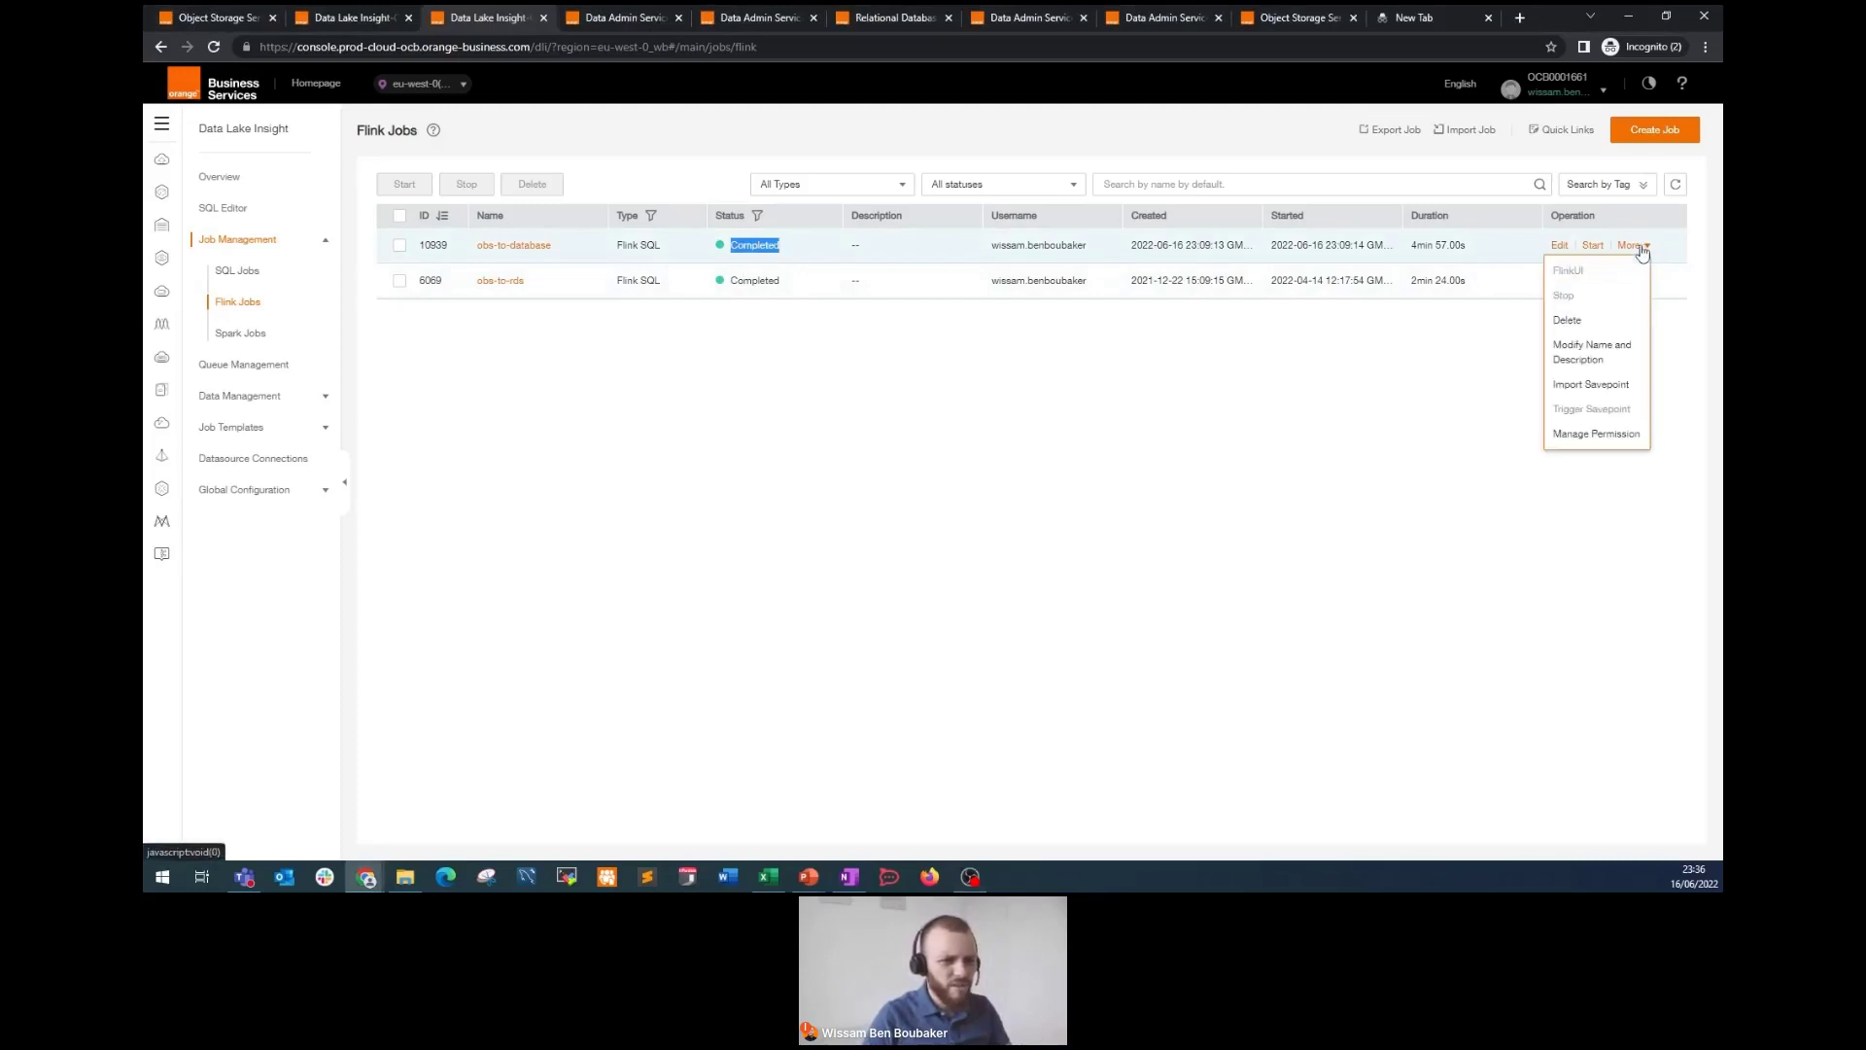
left_click(517, 247)
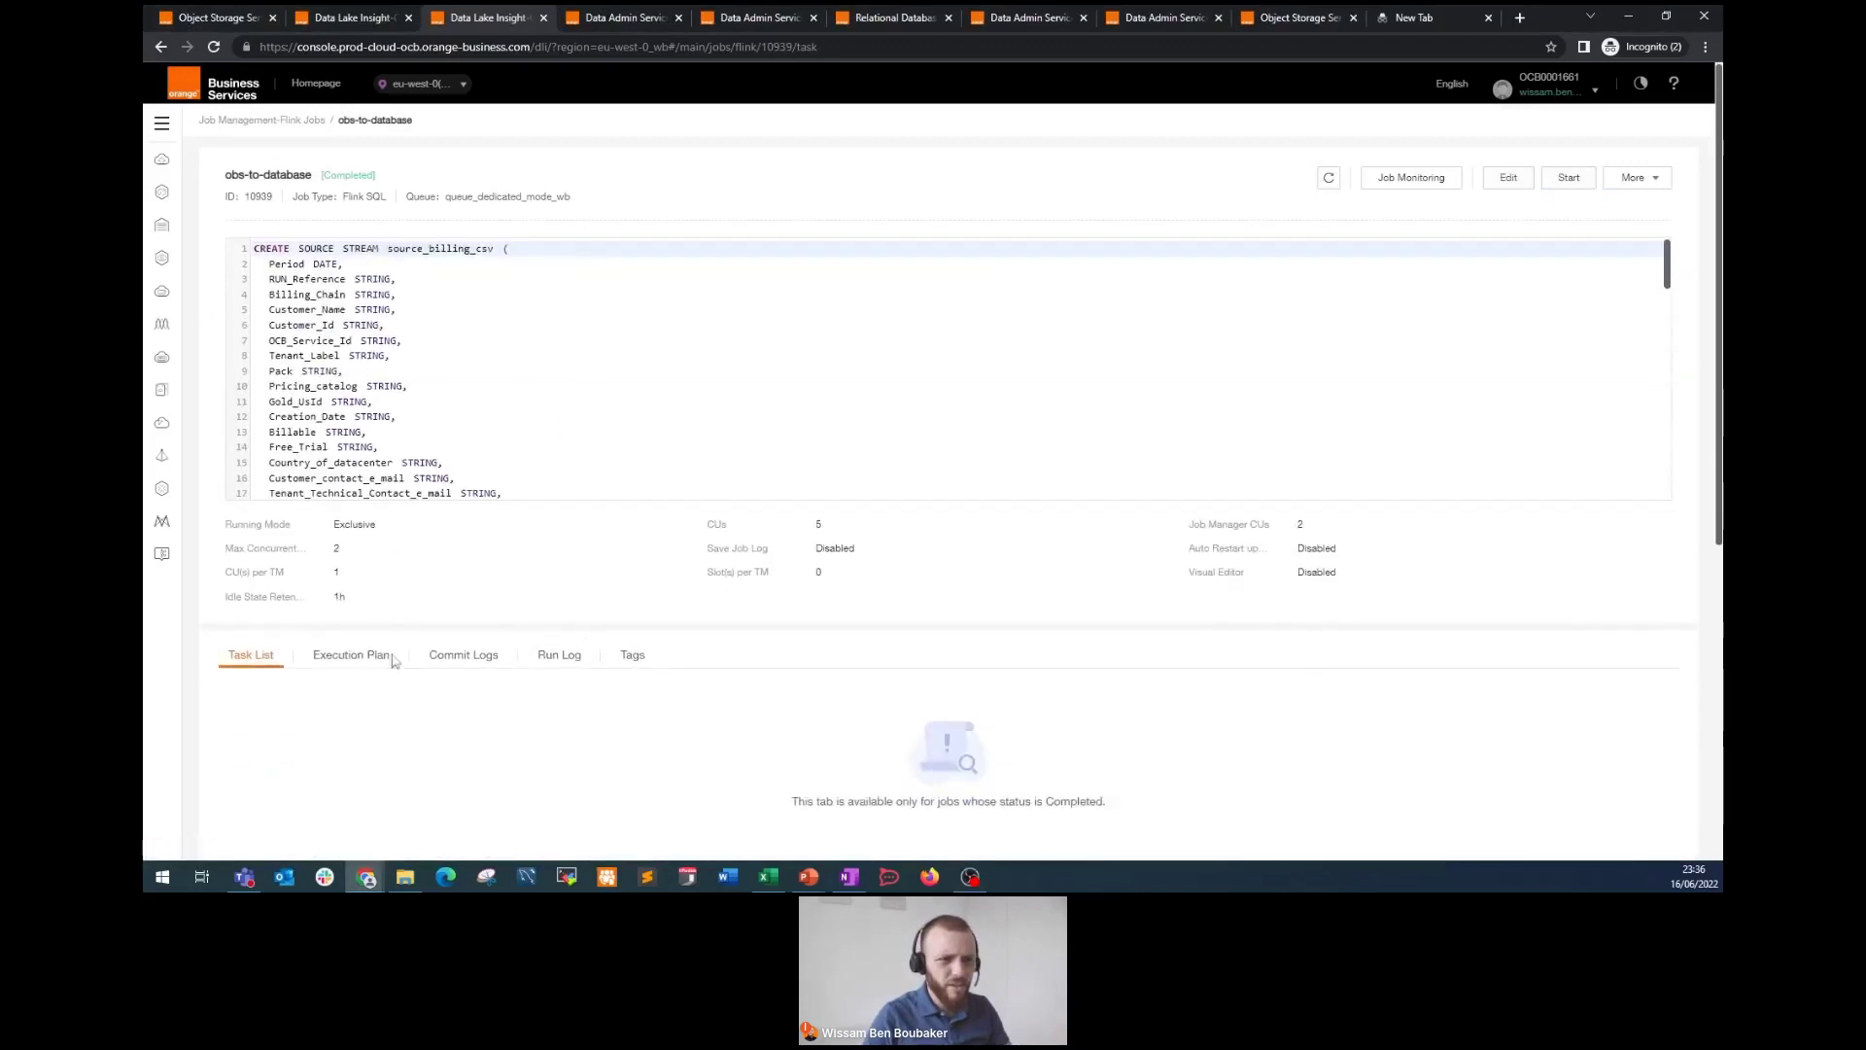
left_click(375, 660)
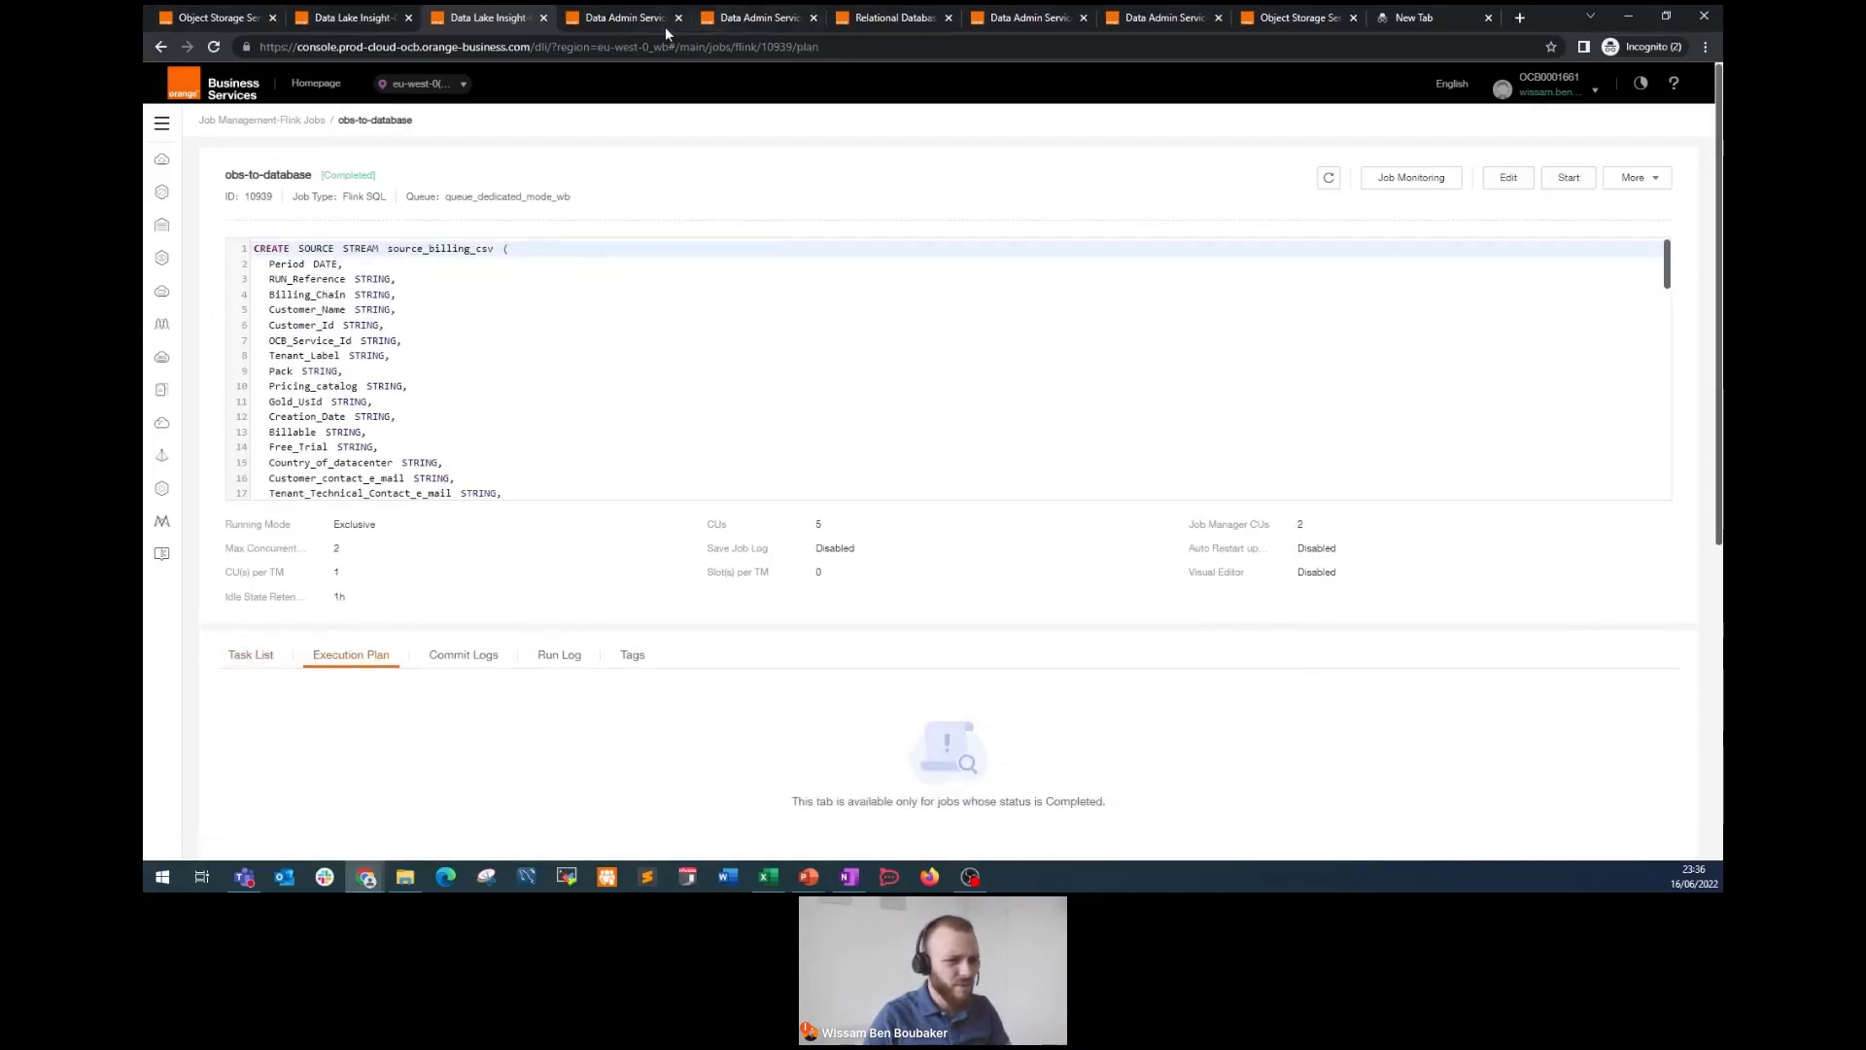
Step: Recount MyTable_PoC in DAS to get 40229 rows, then return to the presentation slide
left_click(1134, 21)
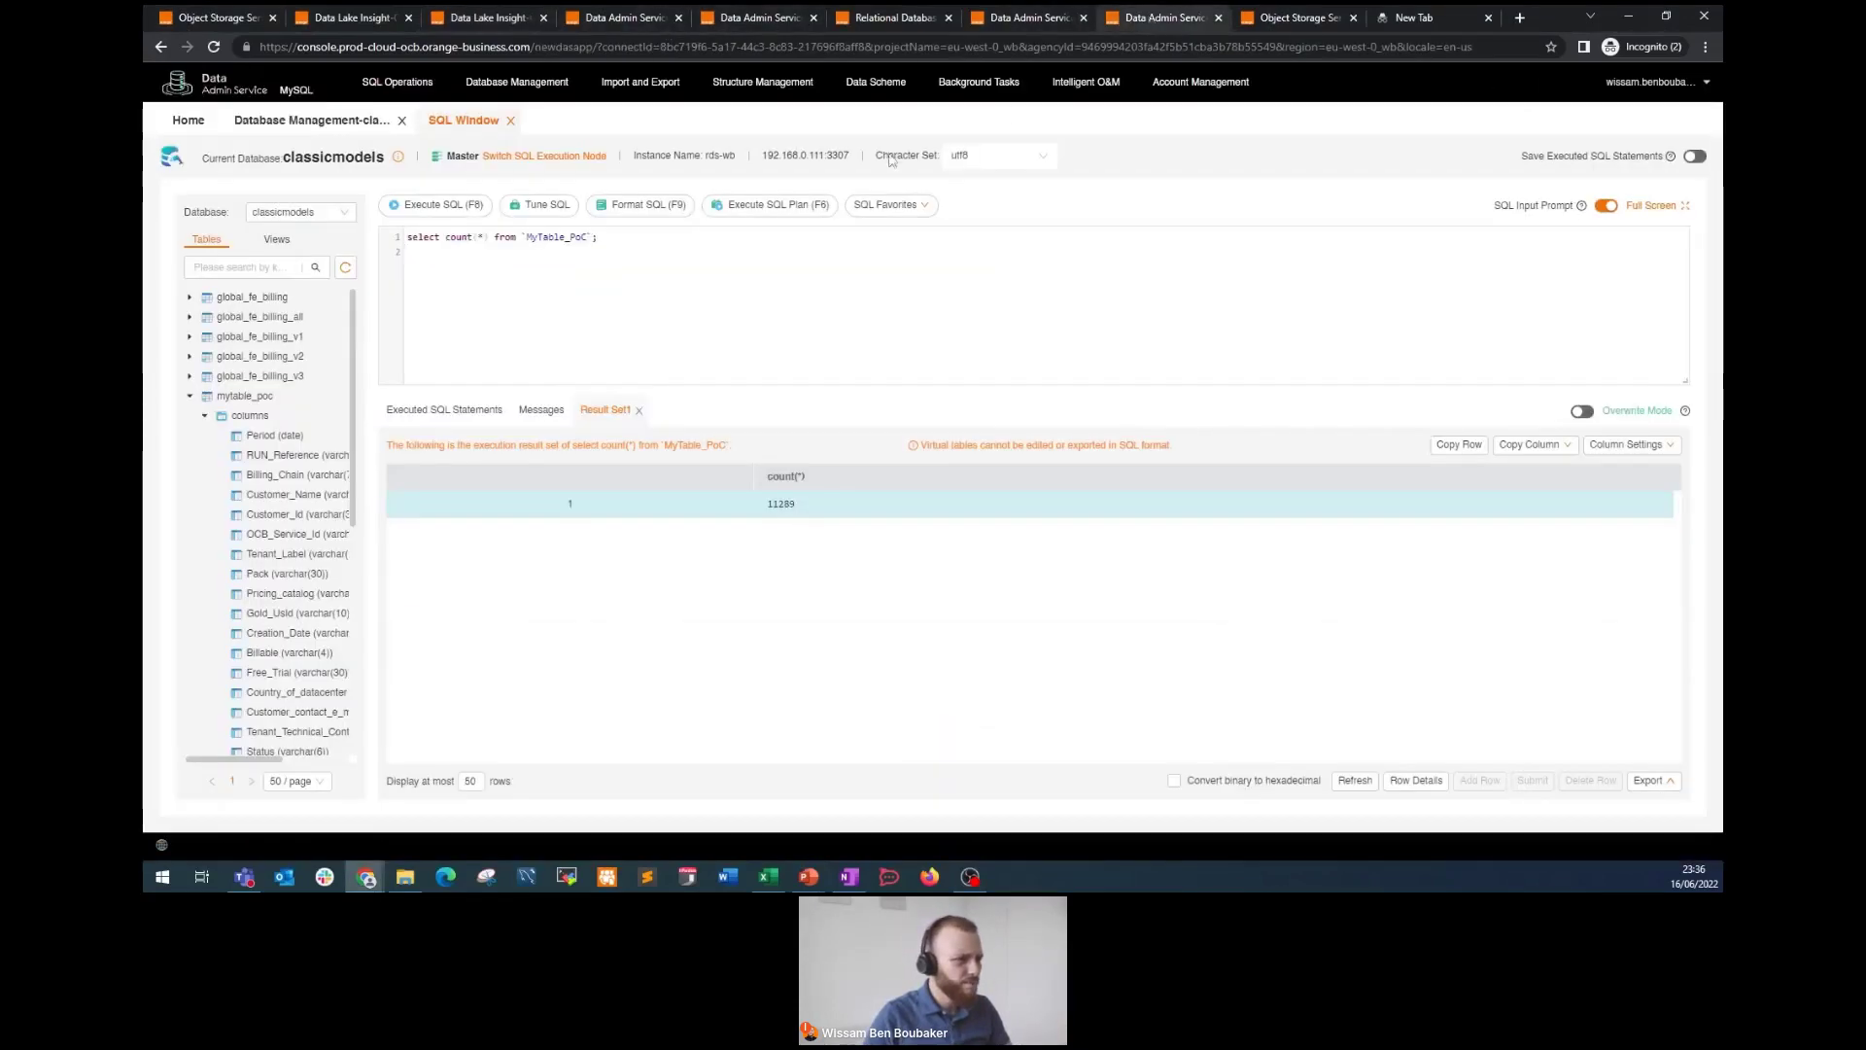
left_click(468, 204)
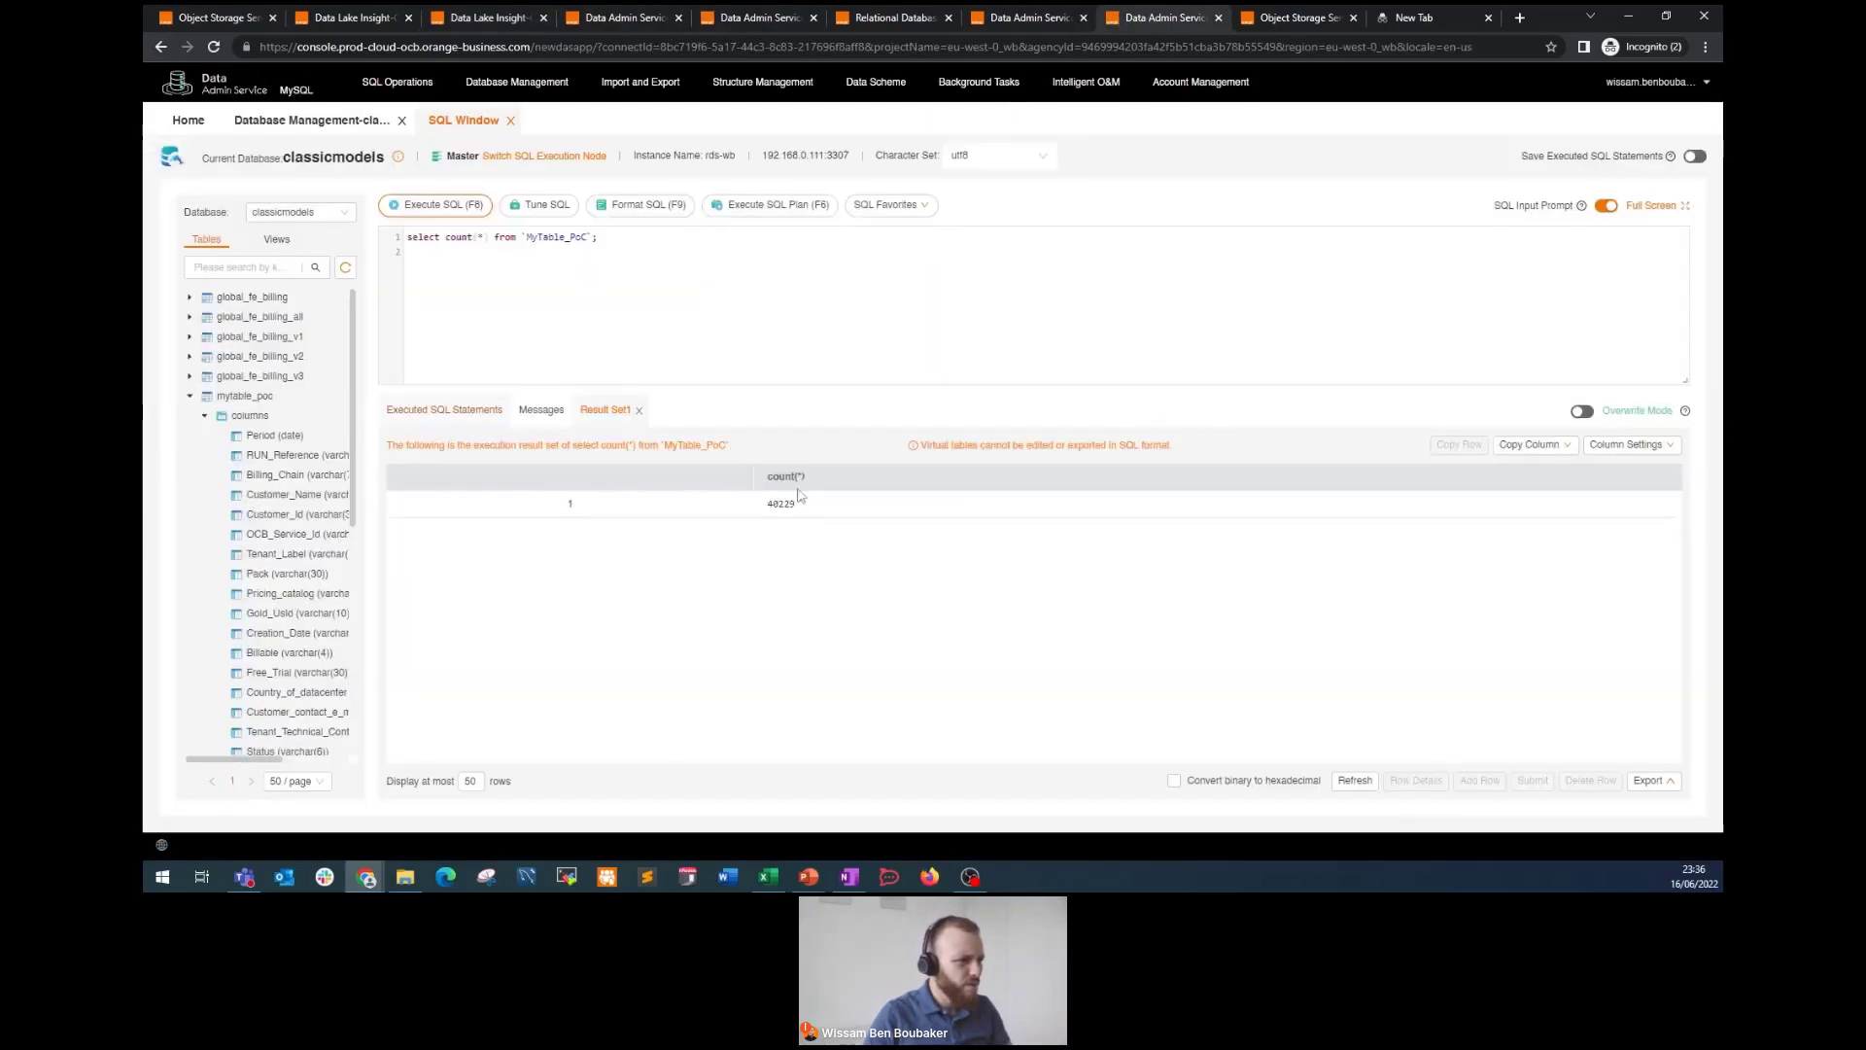
left_click(751, 510)
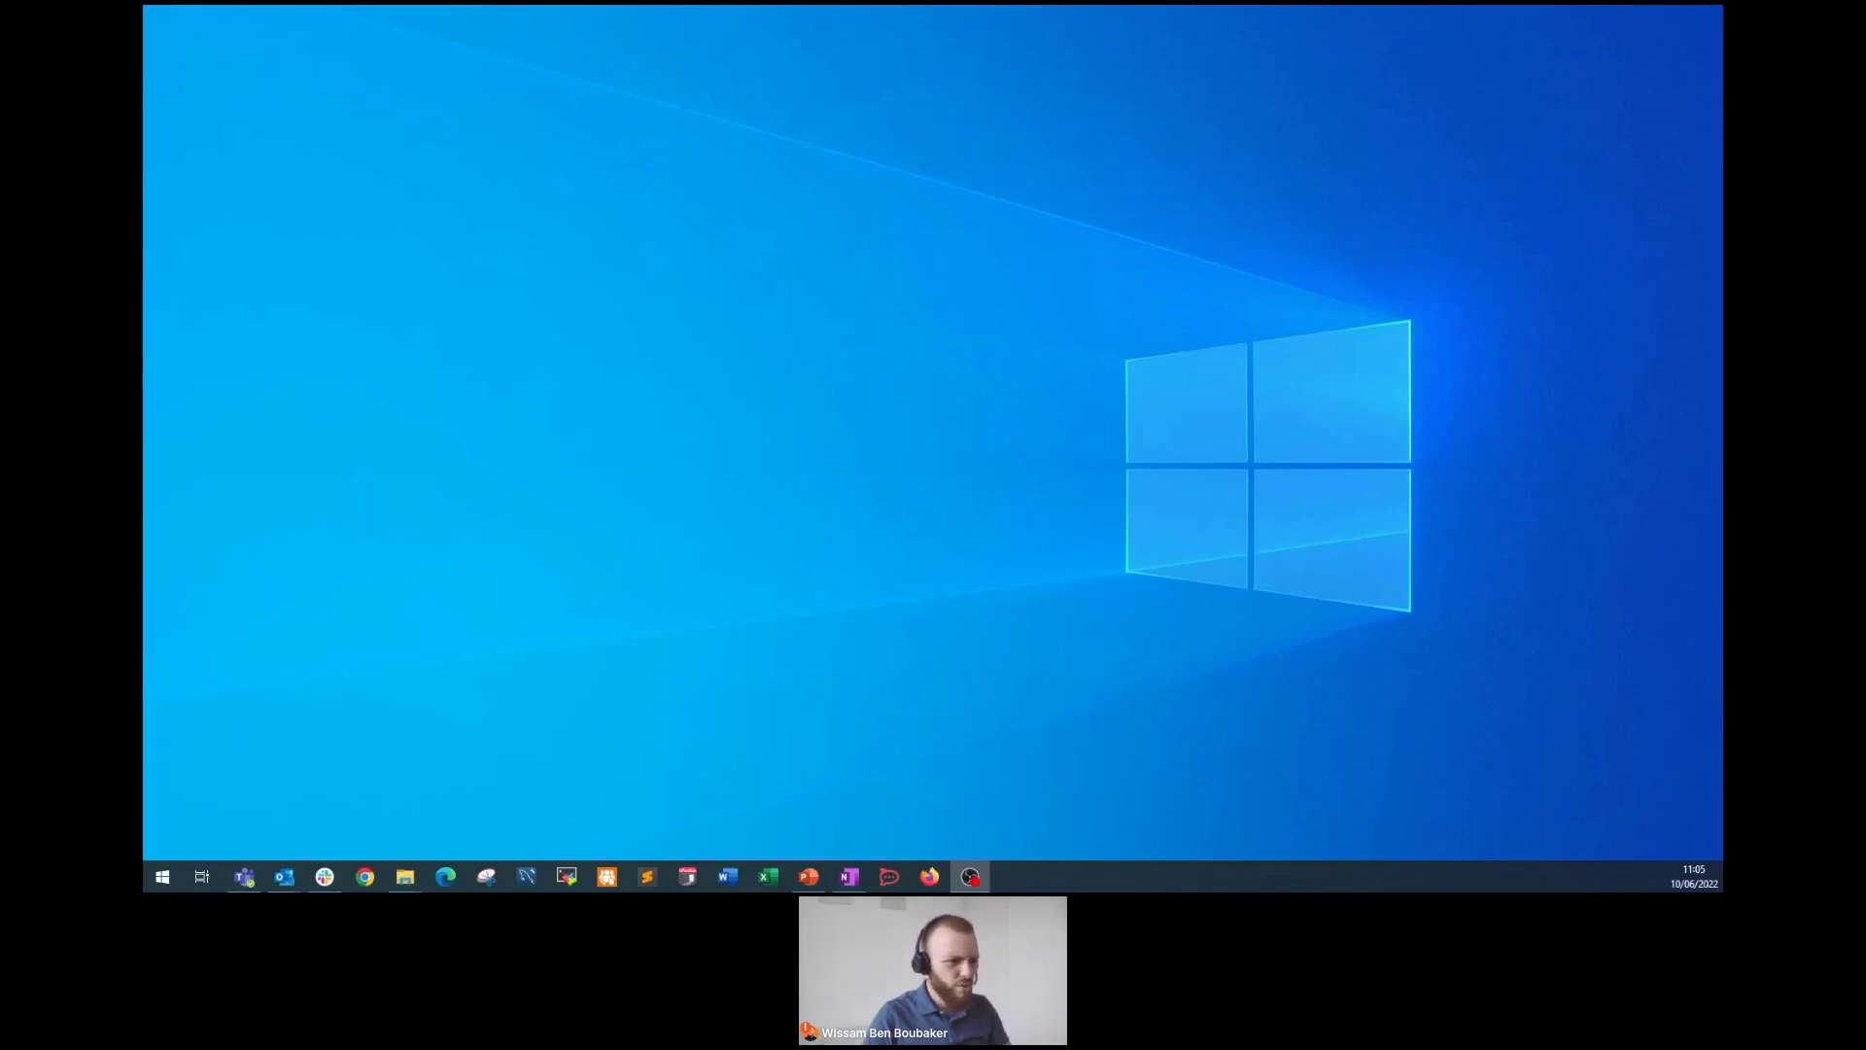
key("alt+Tab")
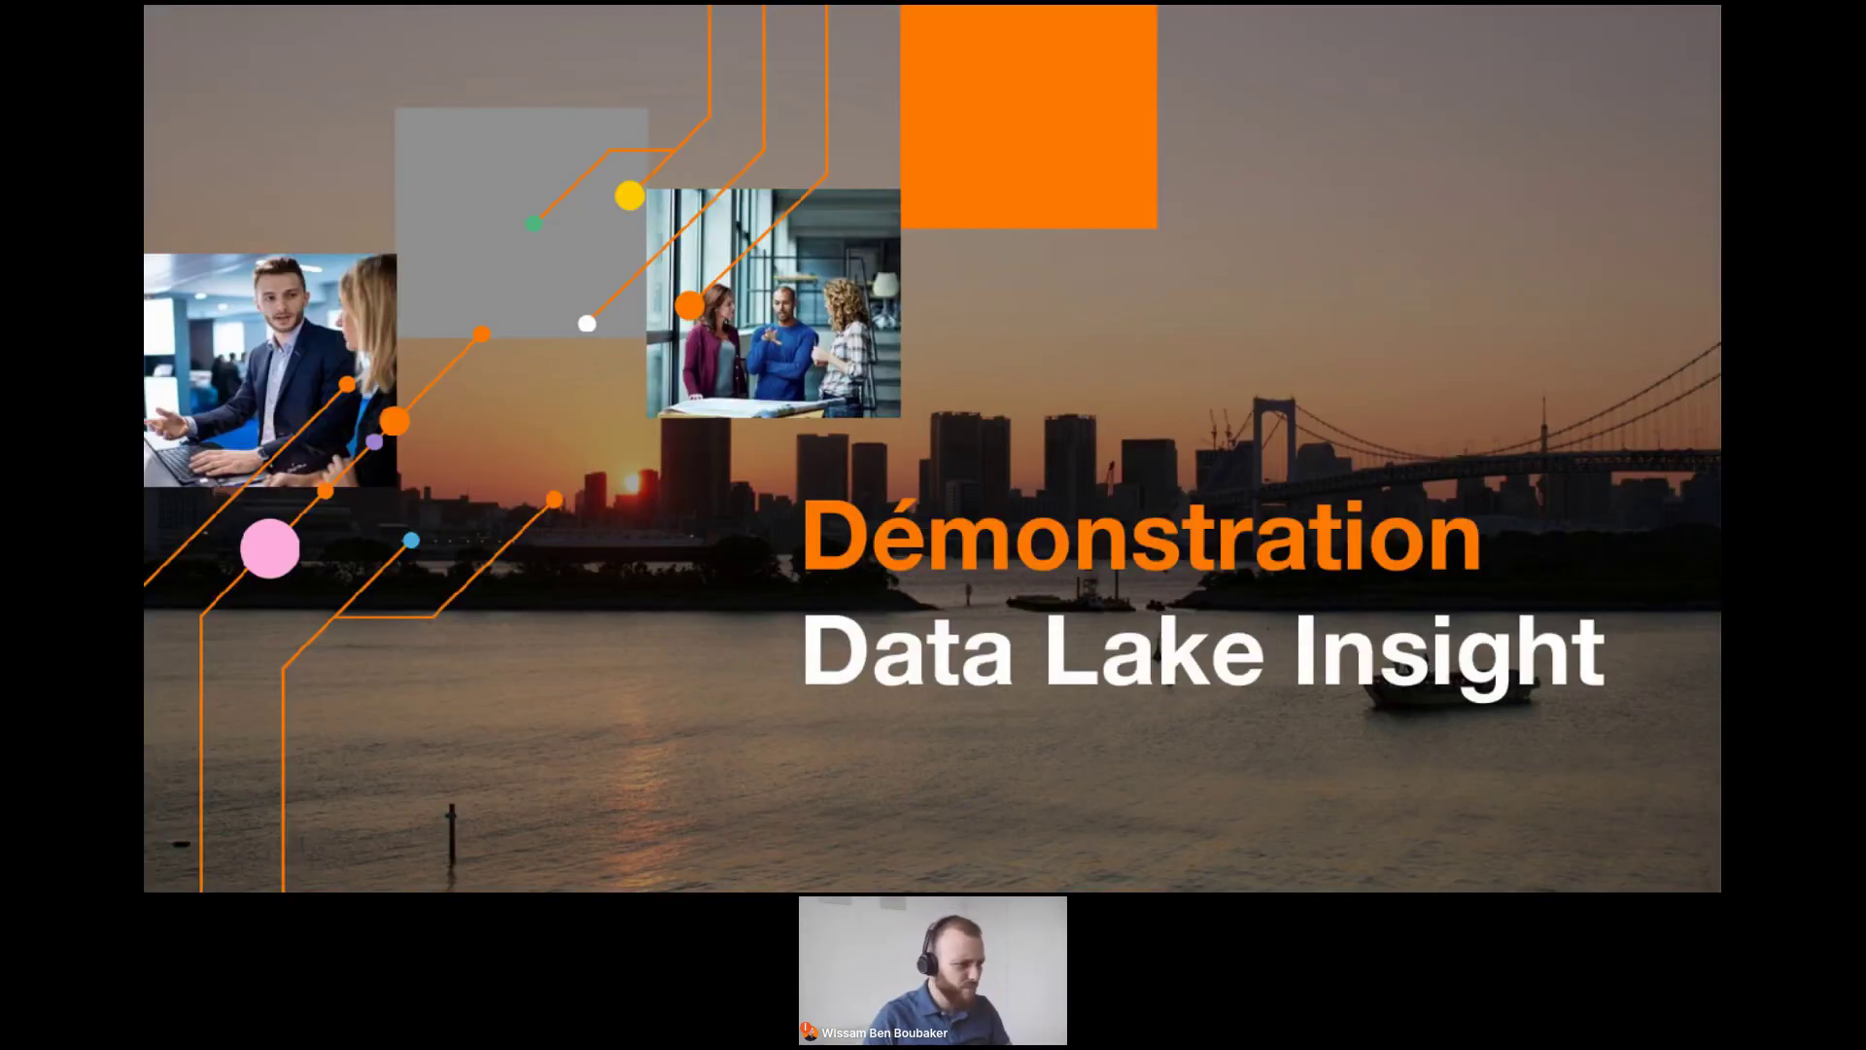